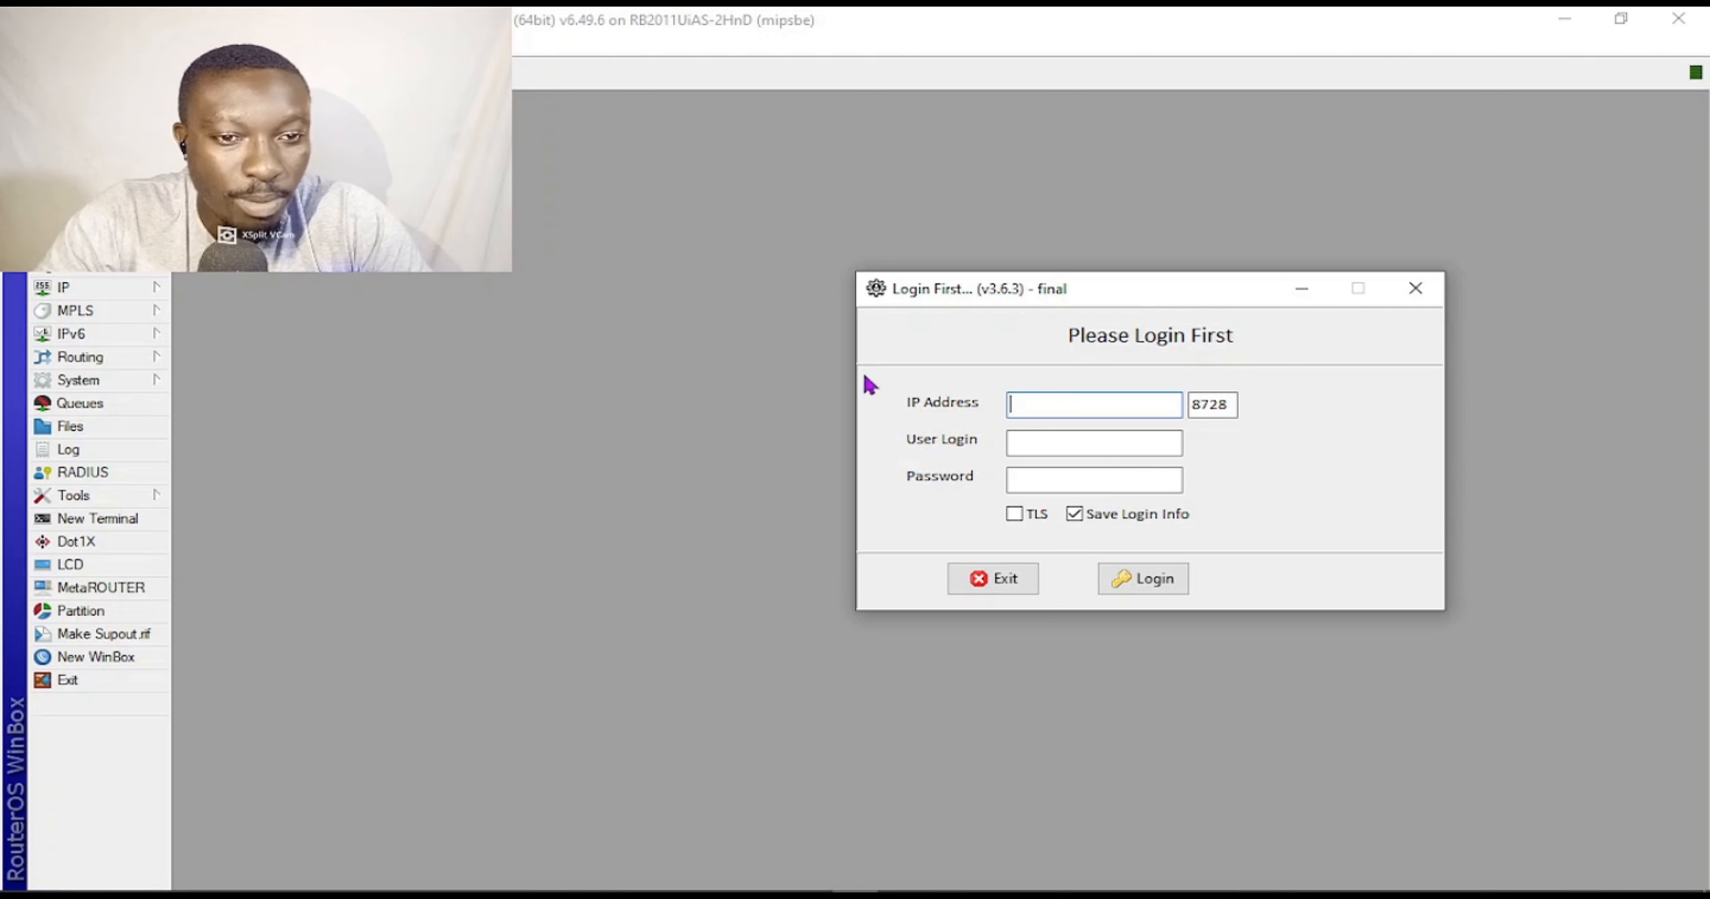
Narrow the Login First dialog from its left edge and move it lower on screen.
left_click_drag(856, 380, 960, 382)
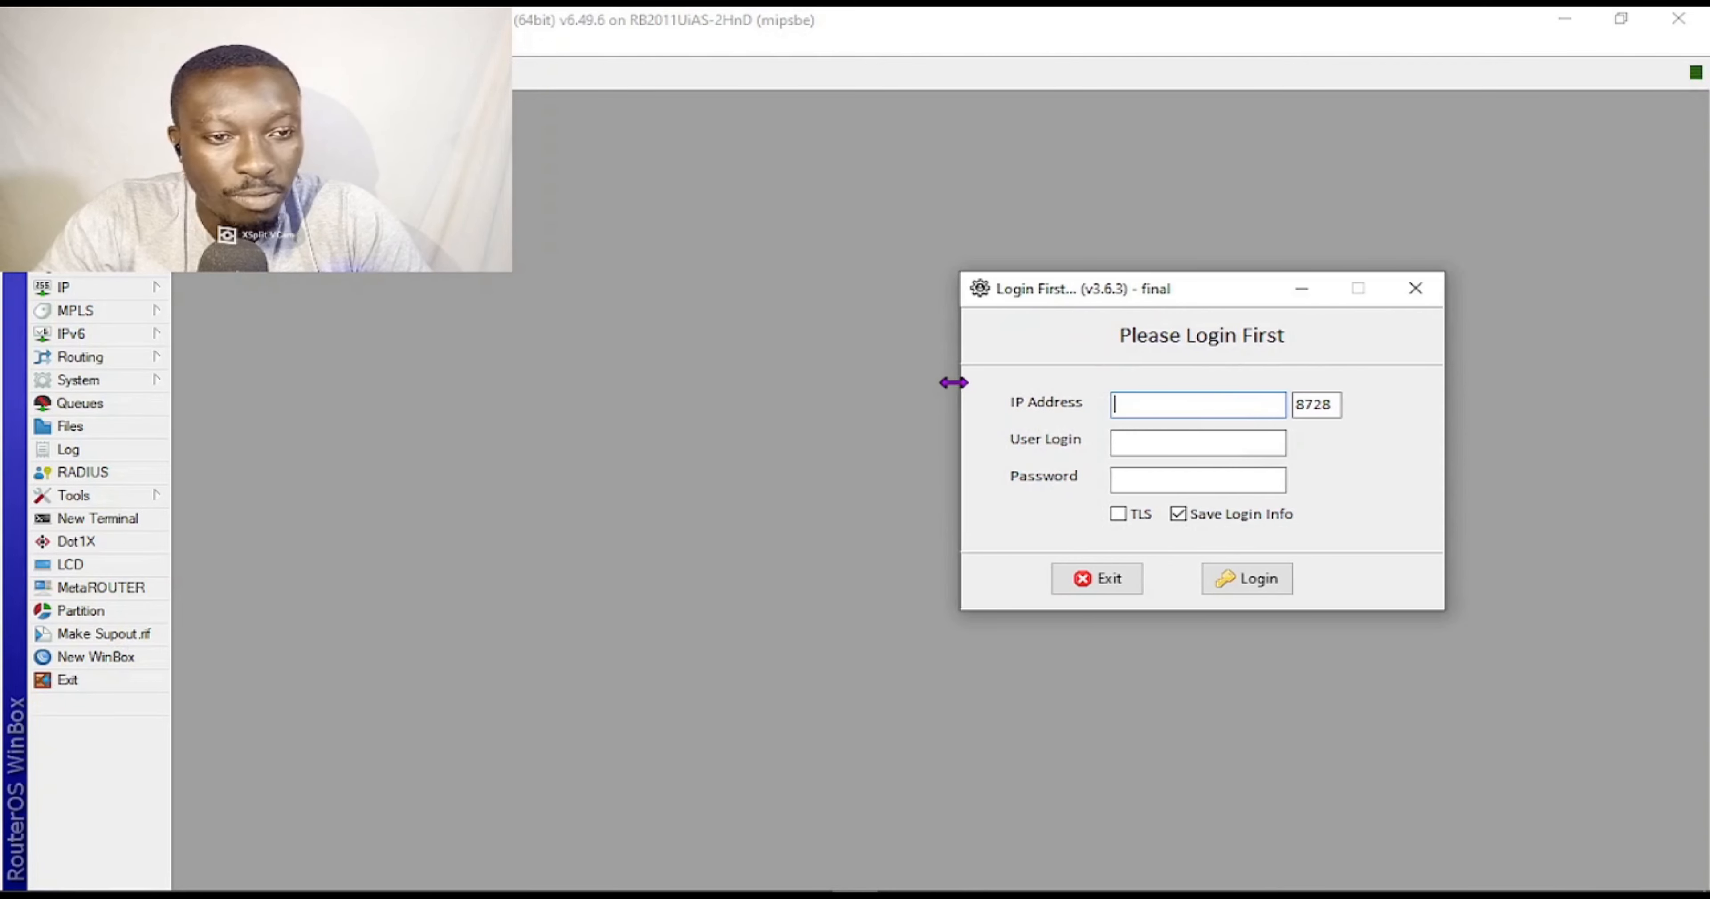
left_click_drag(1180, 287, 1180, 425)
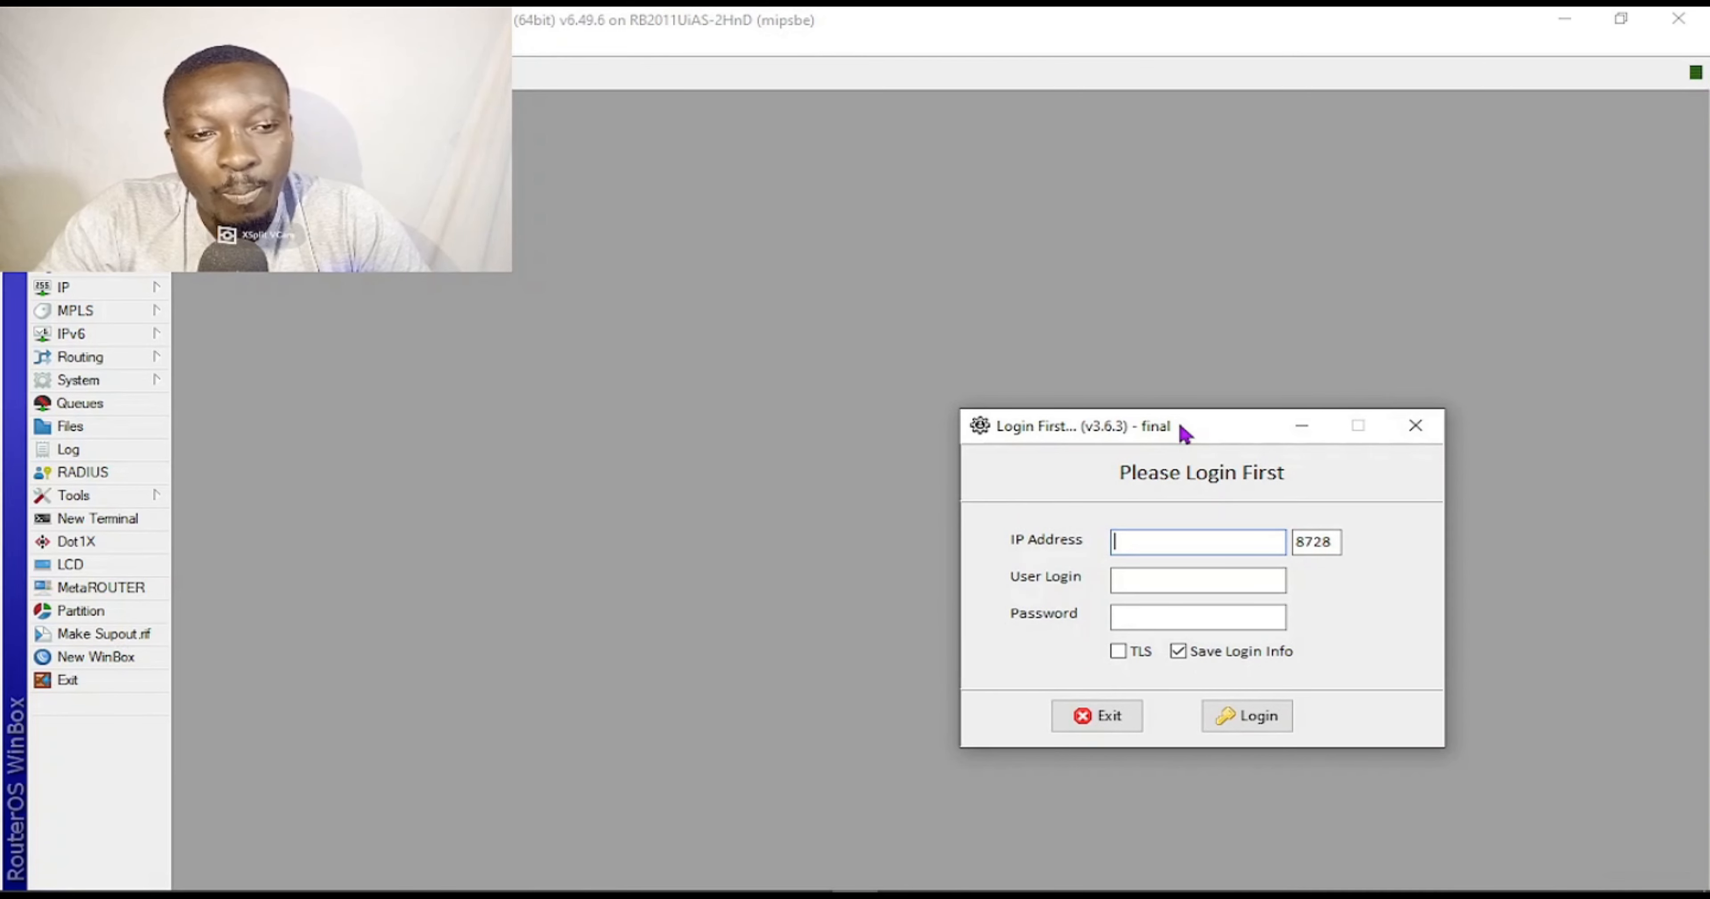
Enable the api service in the WinBox IP Services list.
left_click(101, 291)
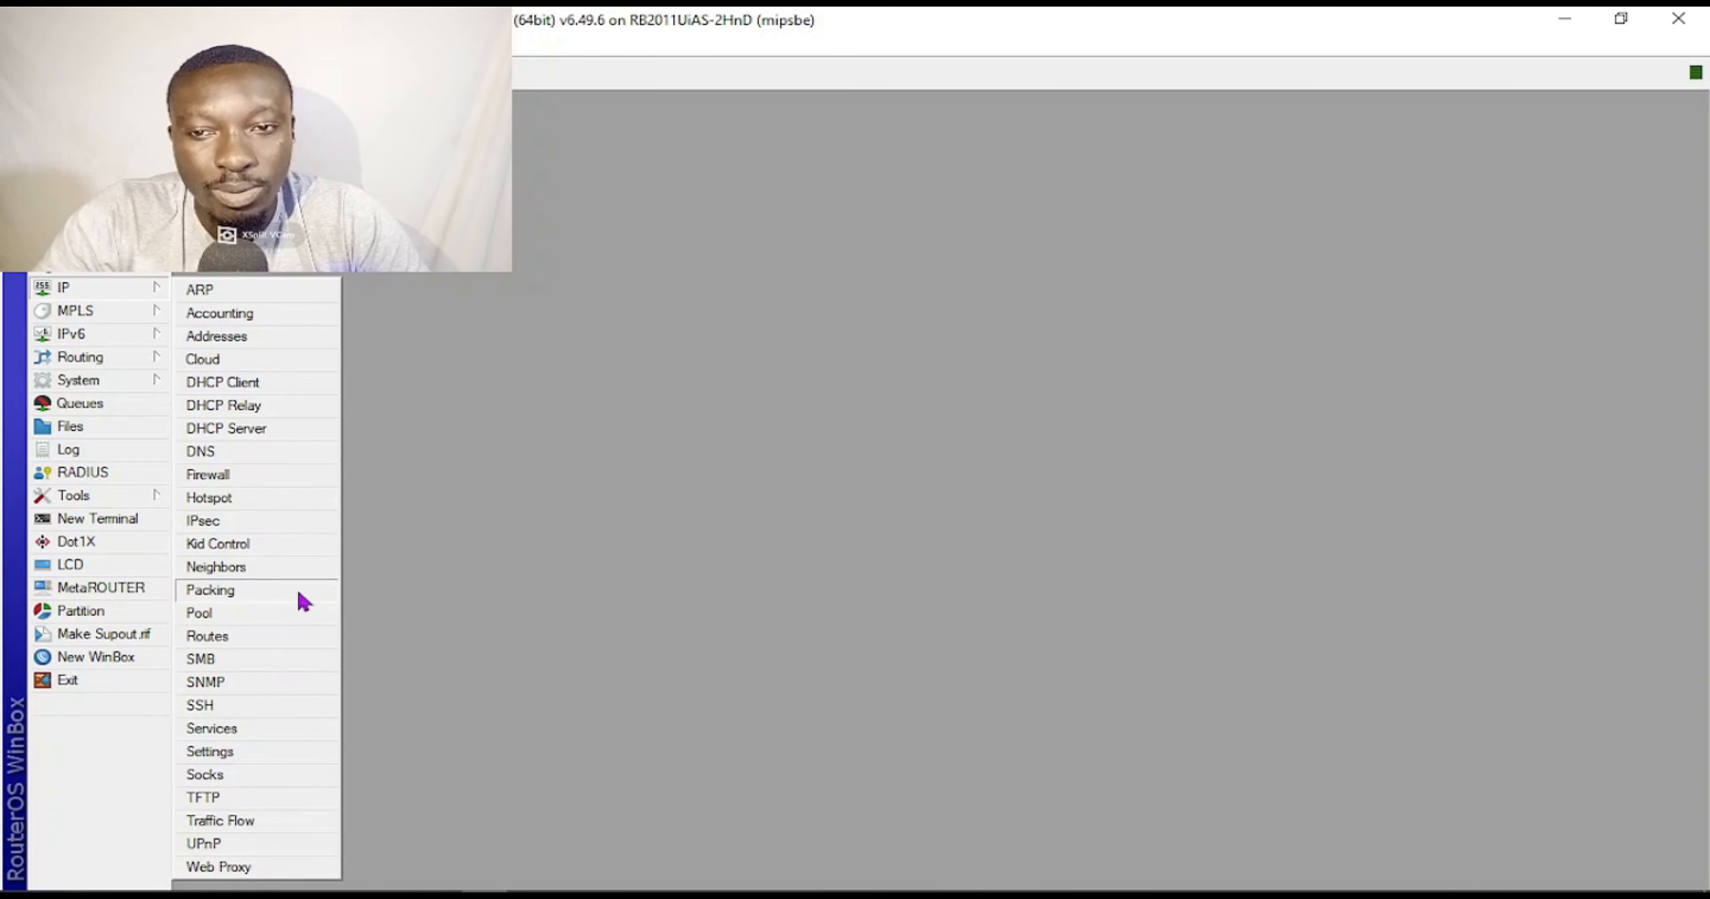
left_click(252, 727)
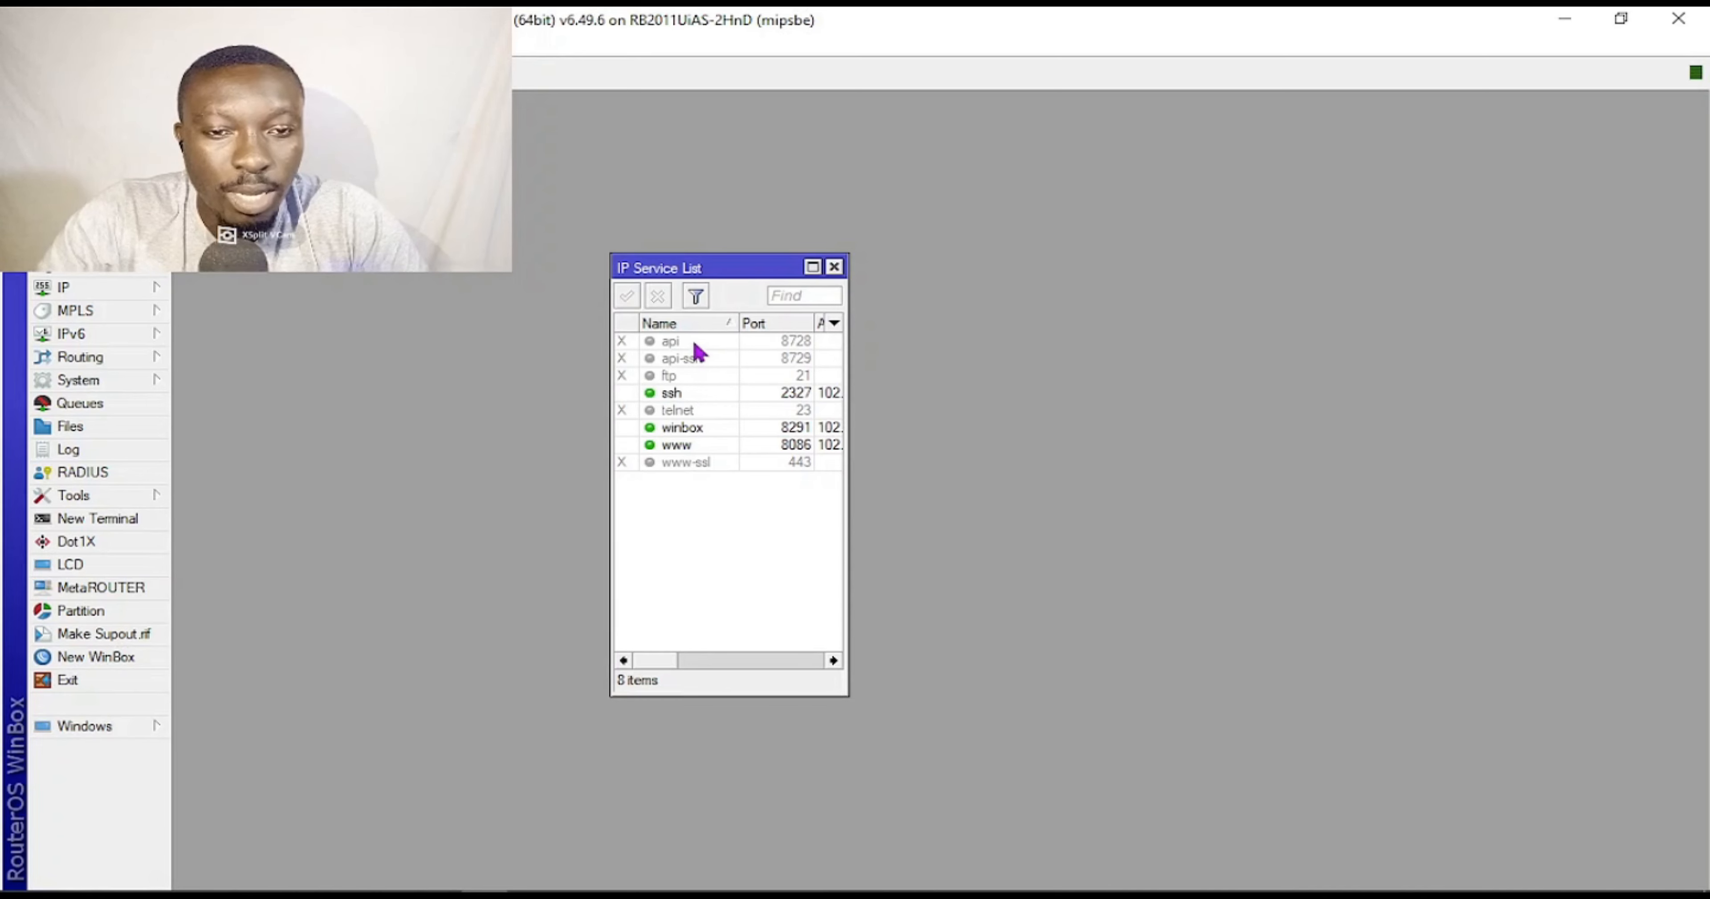
left_click(695, 343)
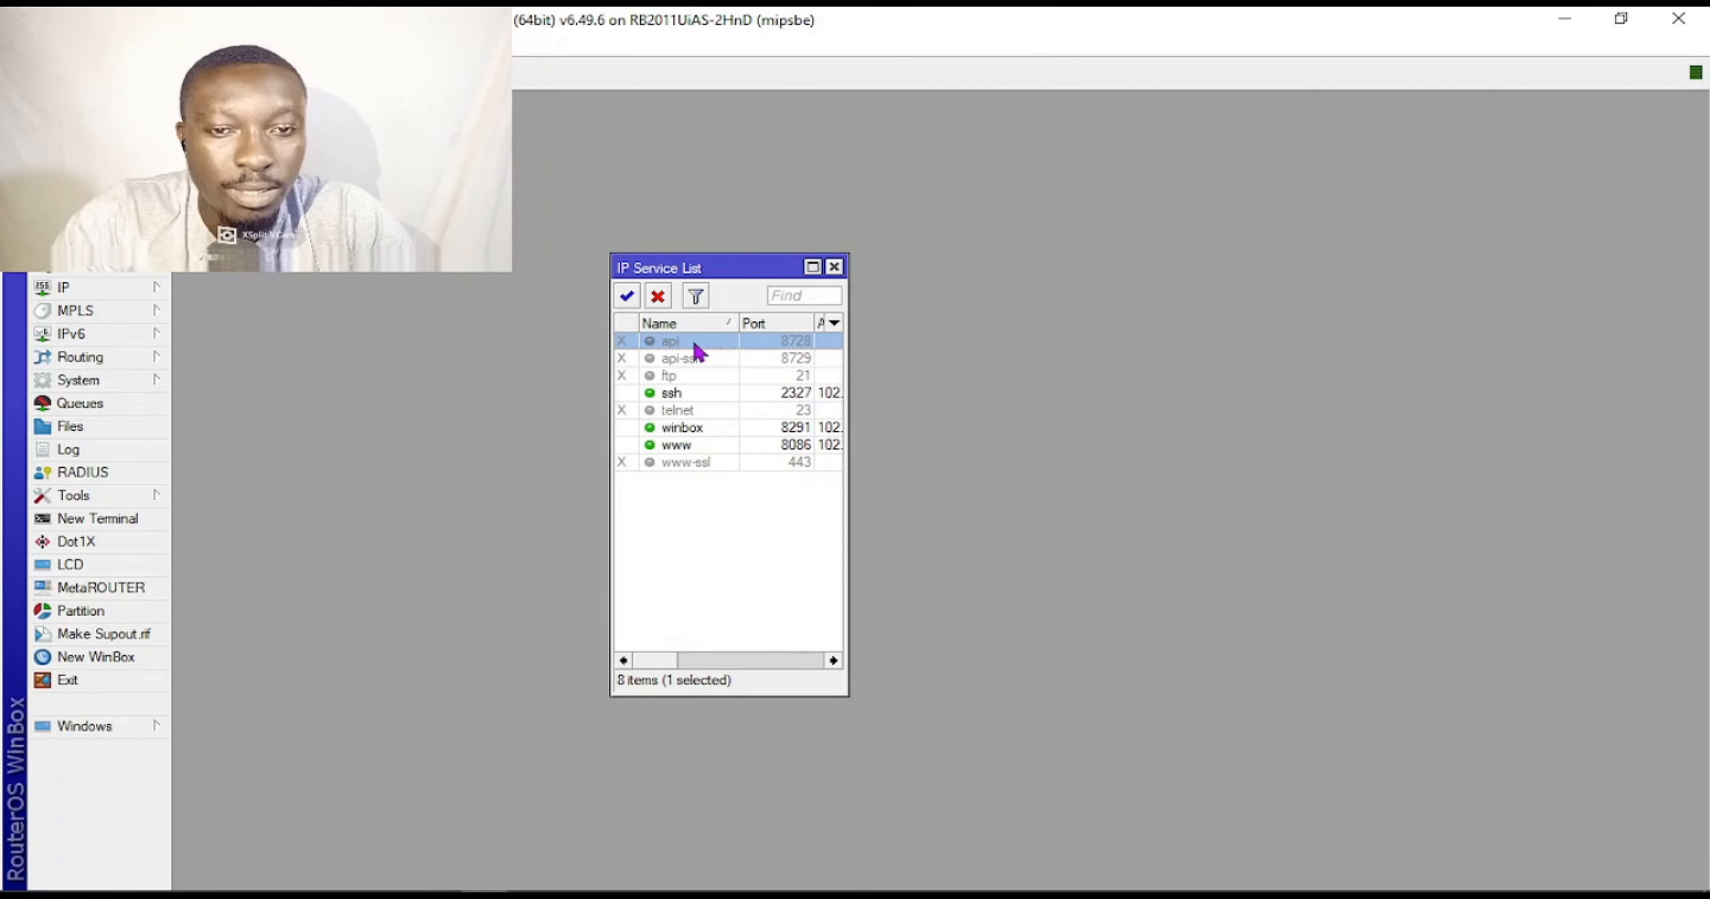
left_click(626, 295)
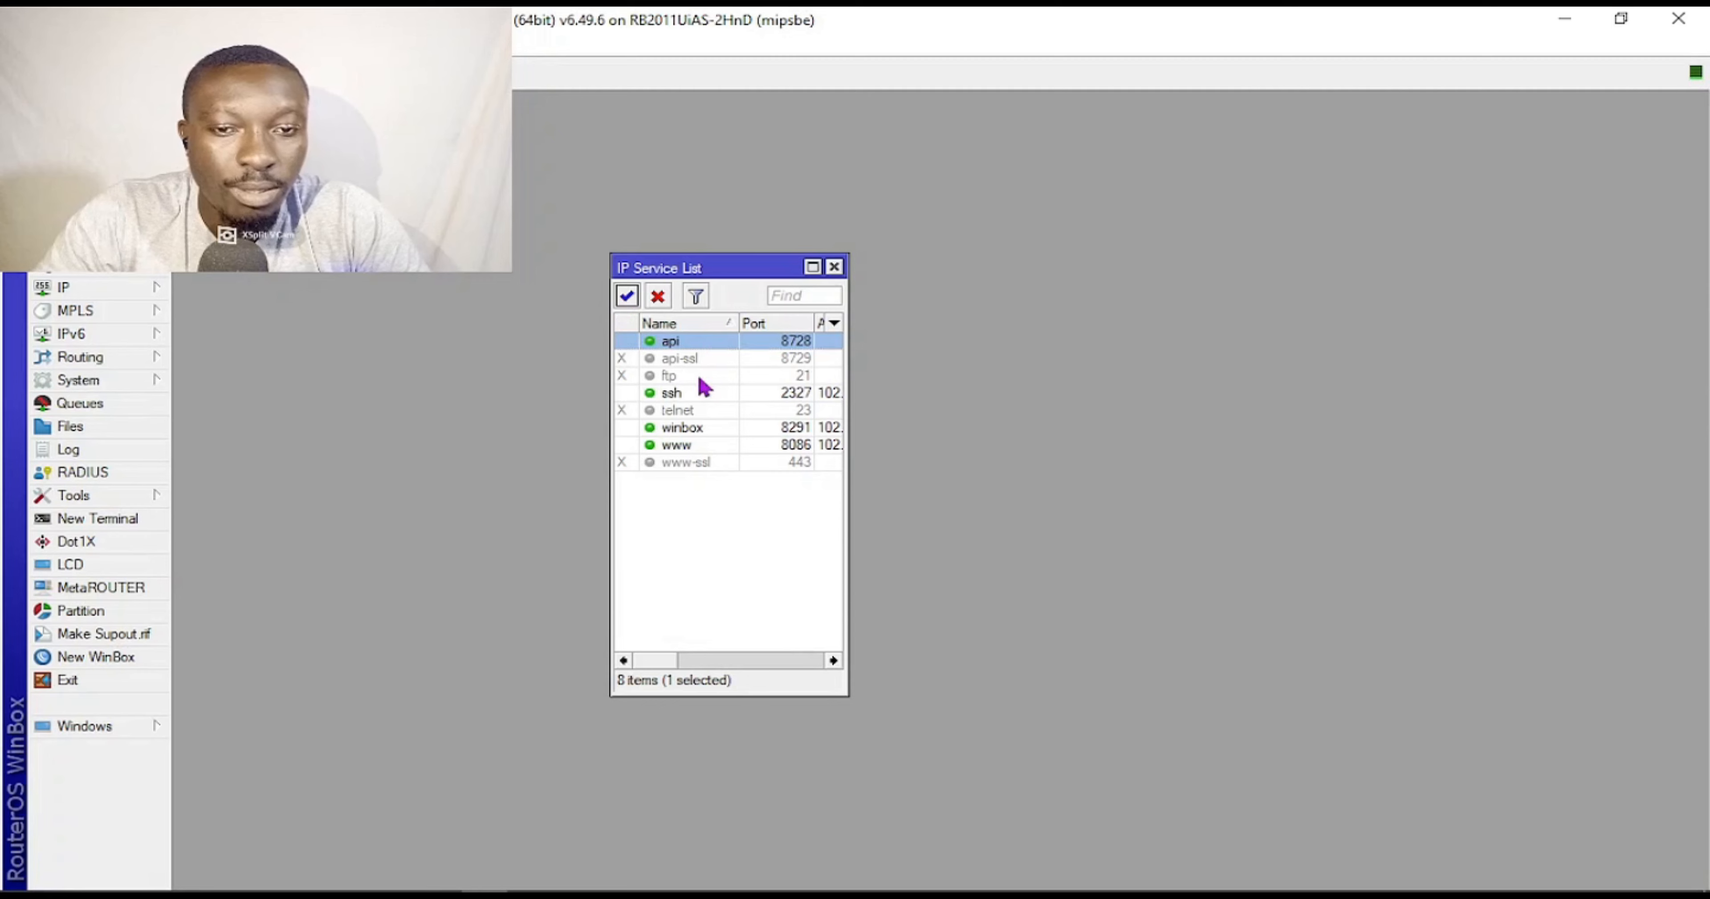
Confirm the api service settings with port 8728.
double_click(791, 345)
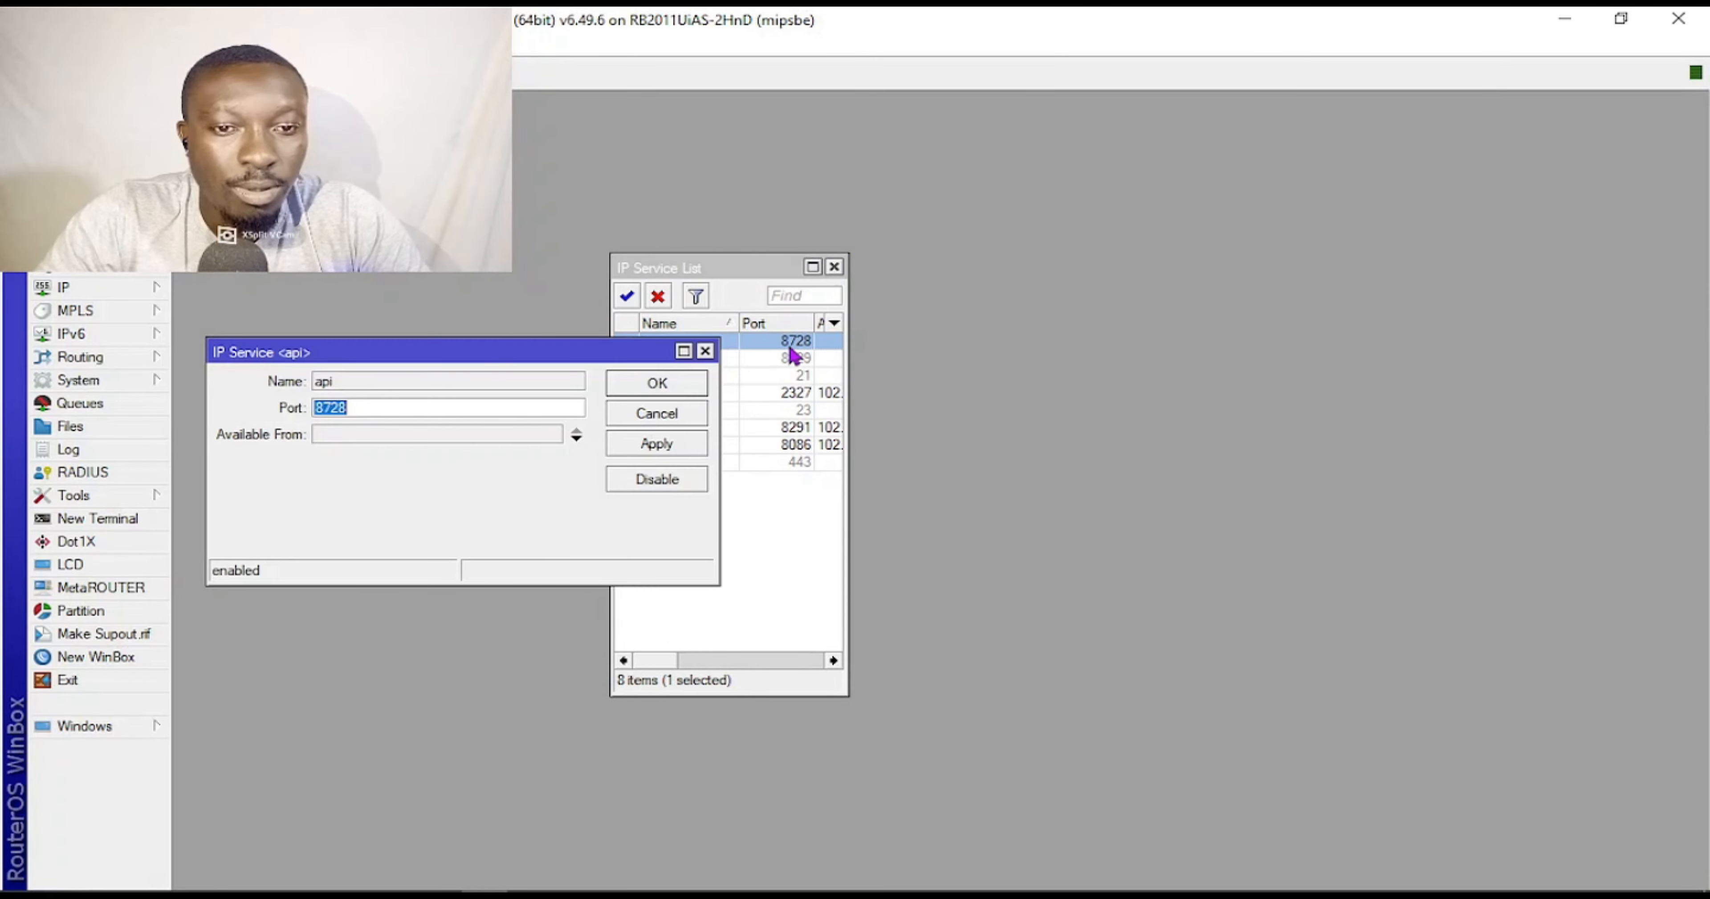
left_click(362, 410)
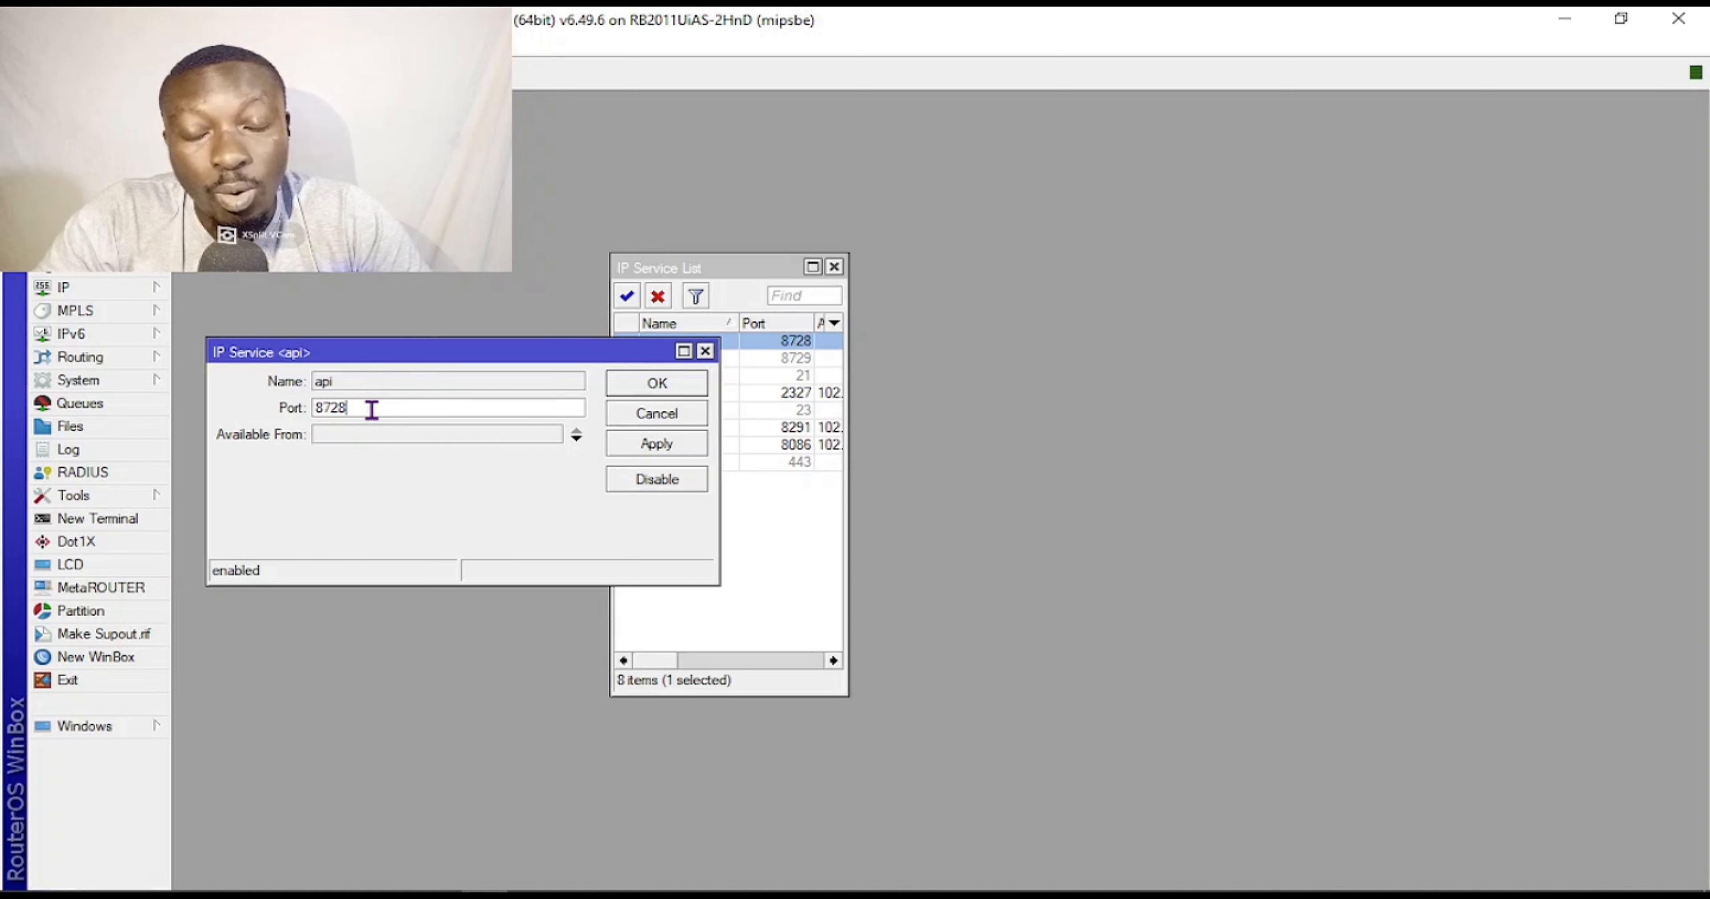
left_click(677, 383)
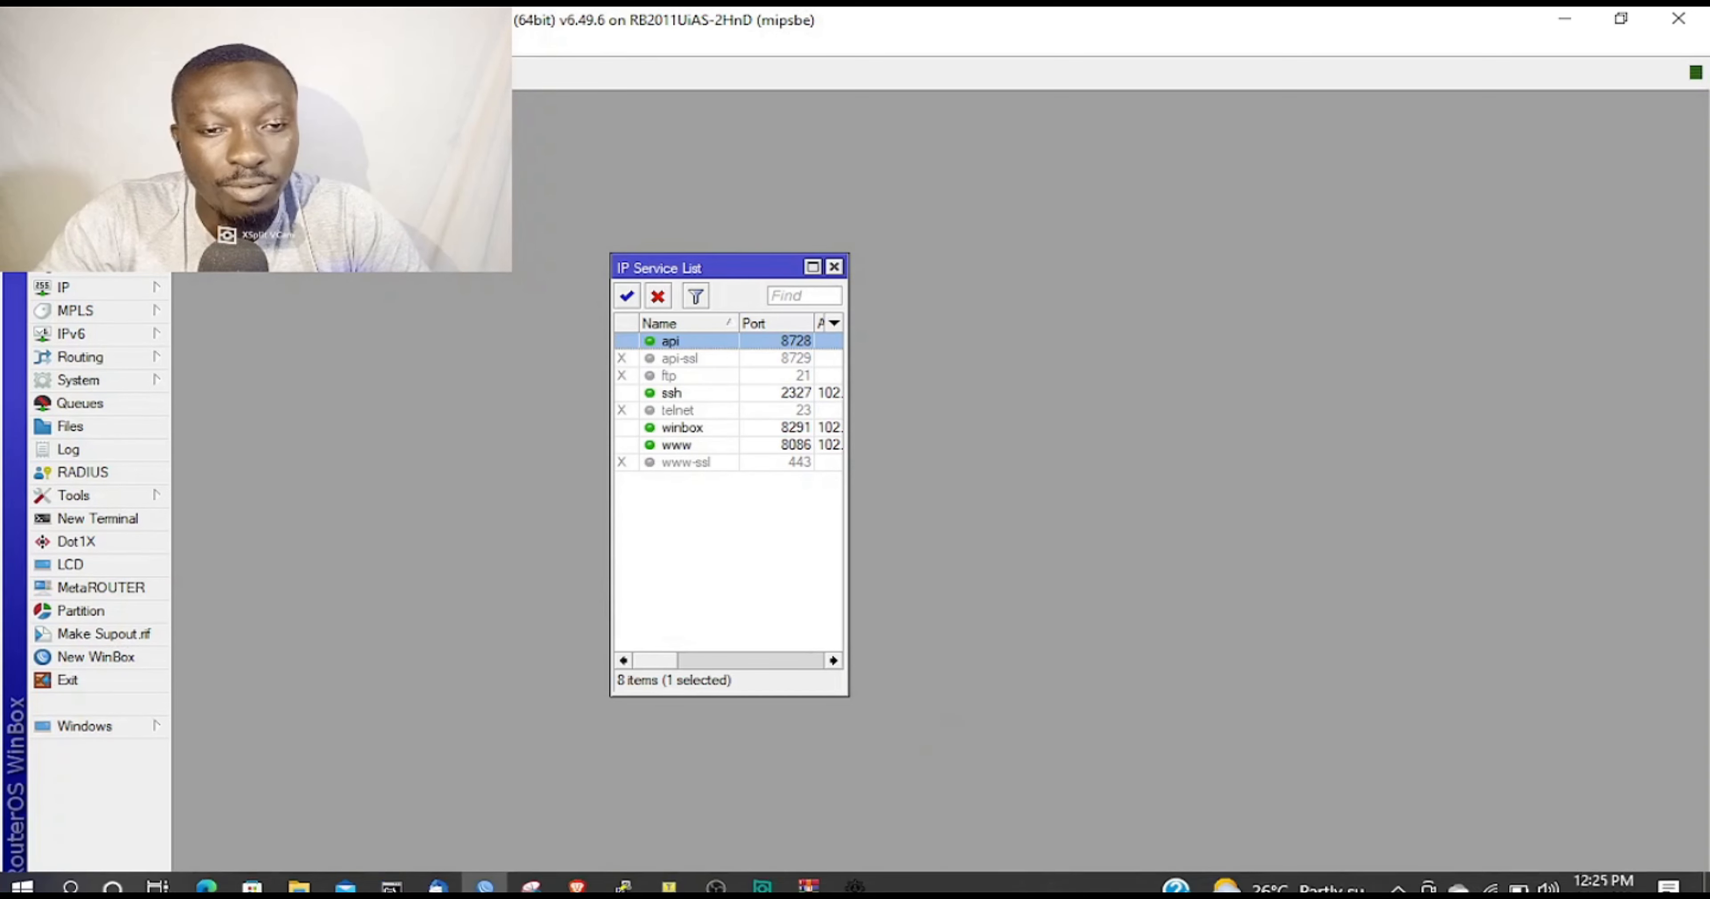
Restore the Login First dialog higher on screen and begin entering 'gra' as the IP address.
left_click(855, 872)
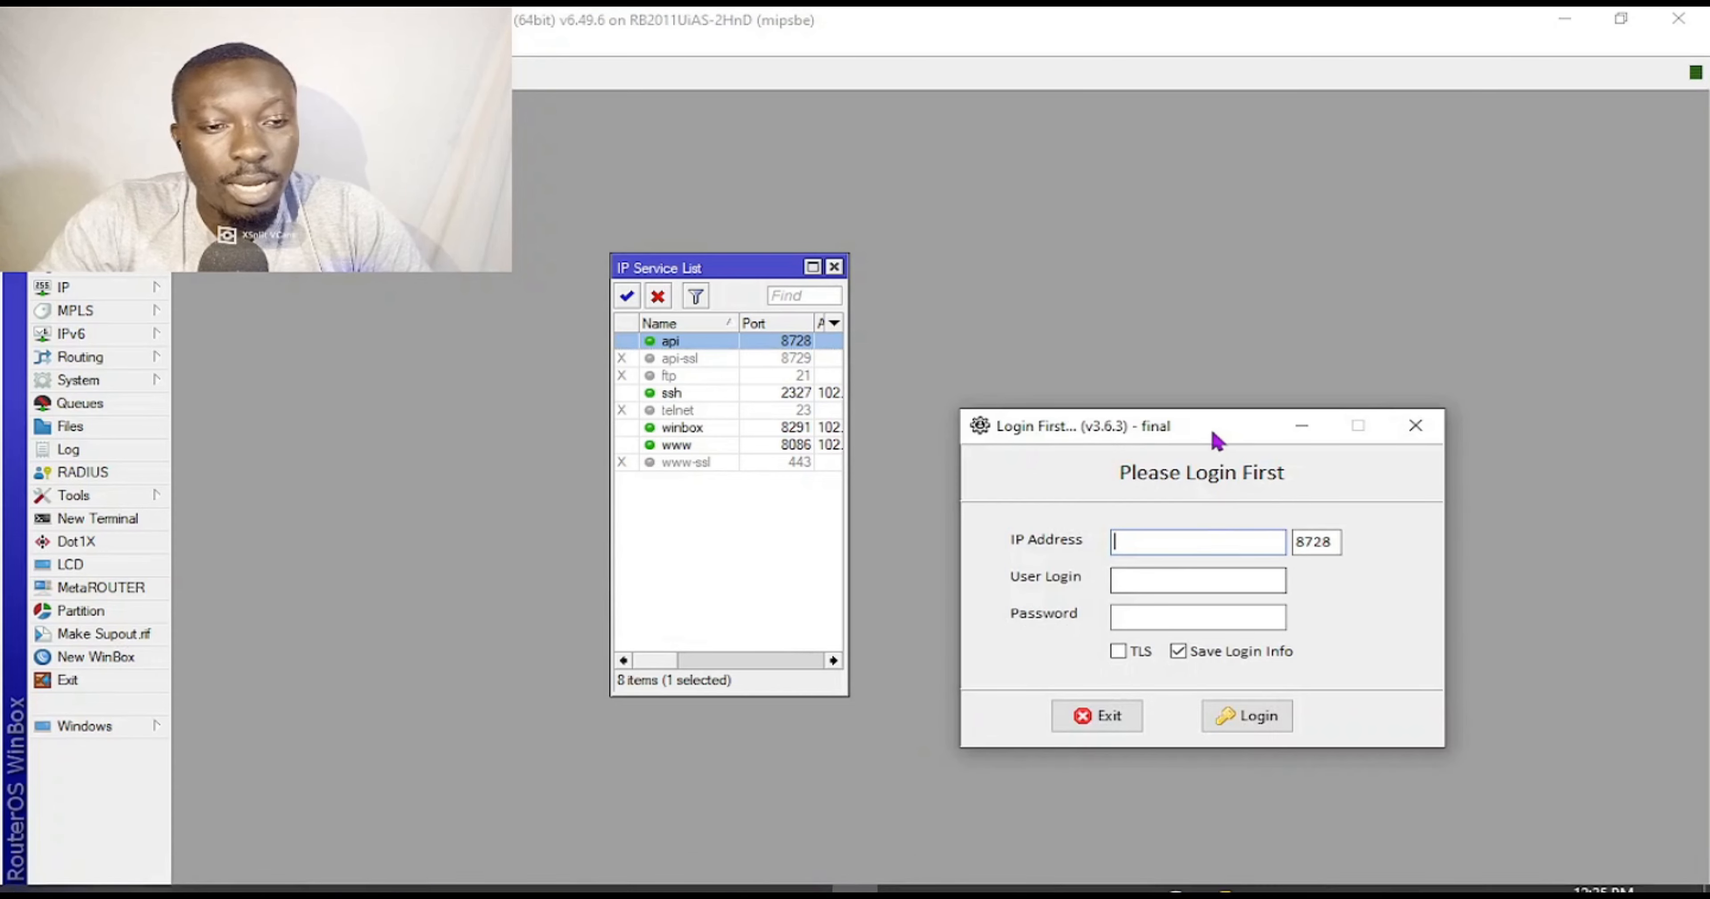
left_click_drag(1197, 440, 1193, 249)
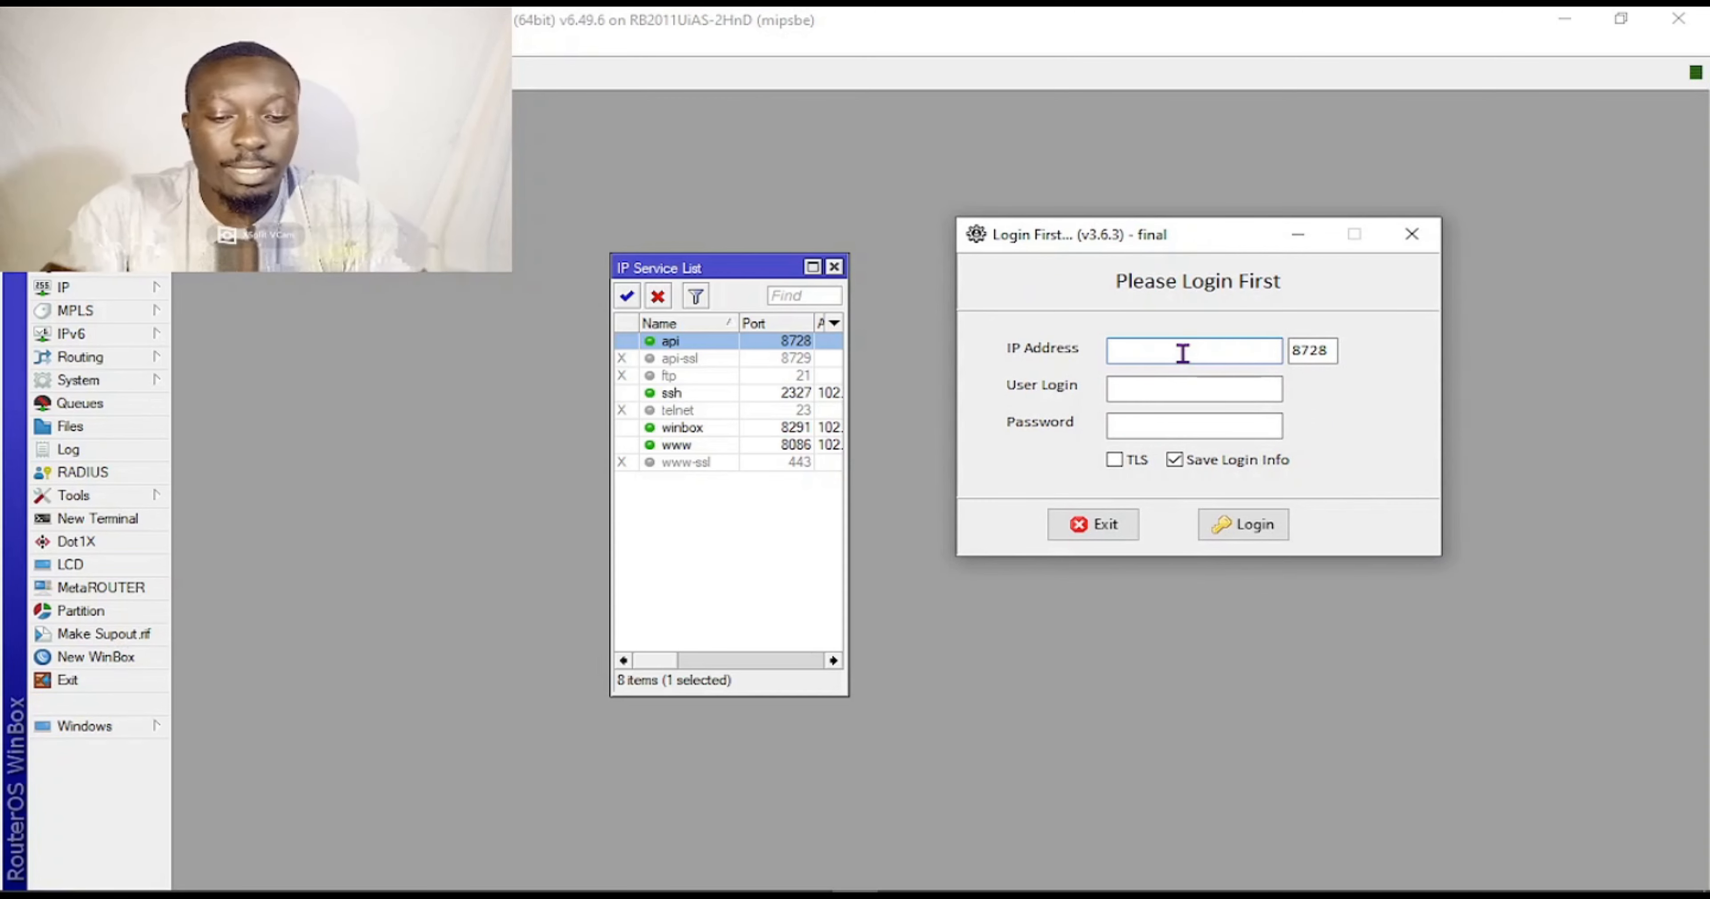
left_click(1181, 352)
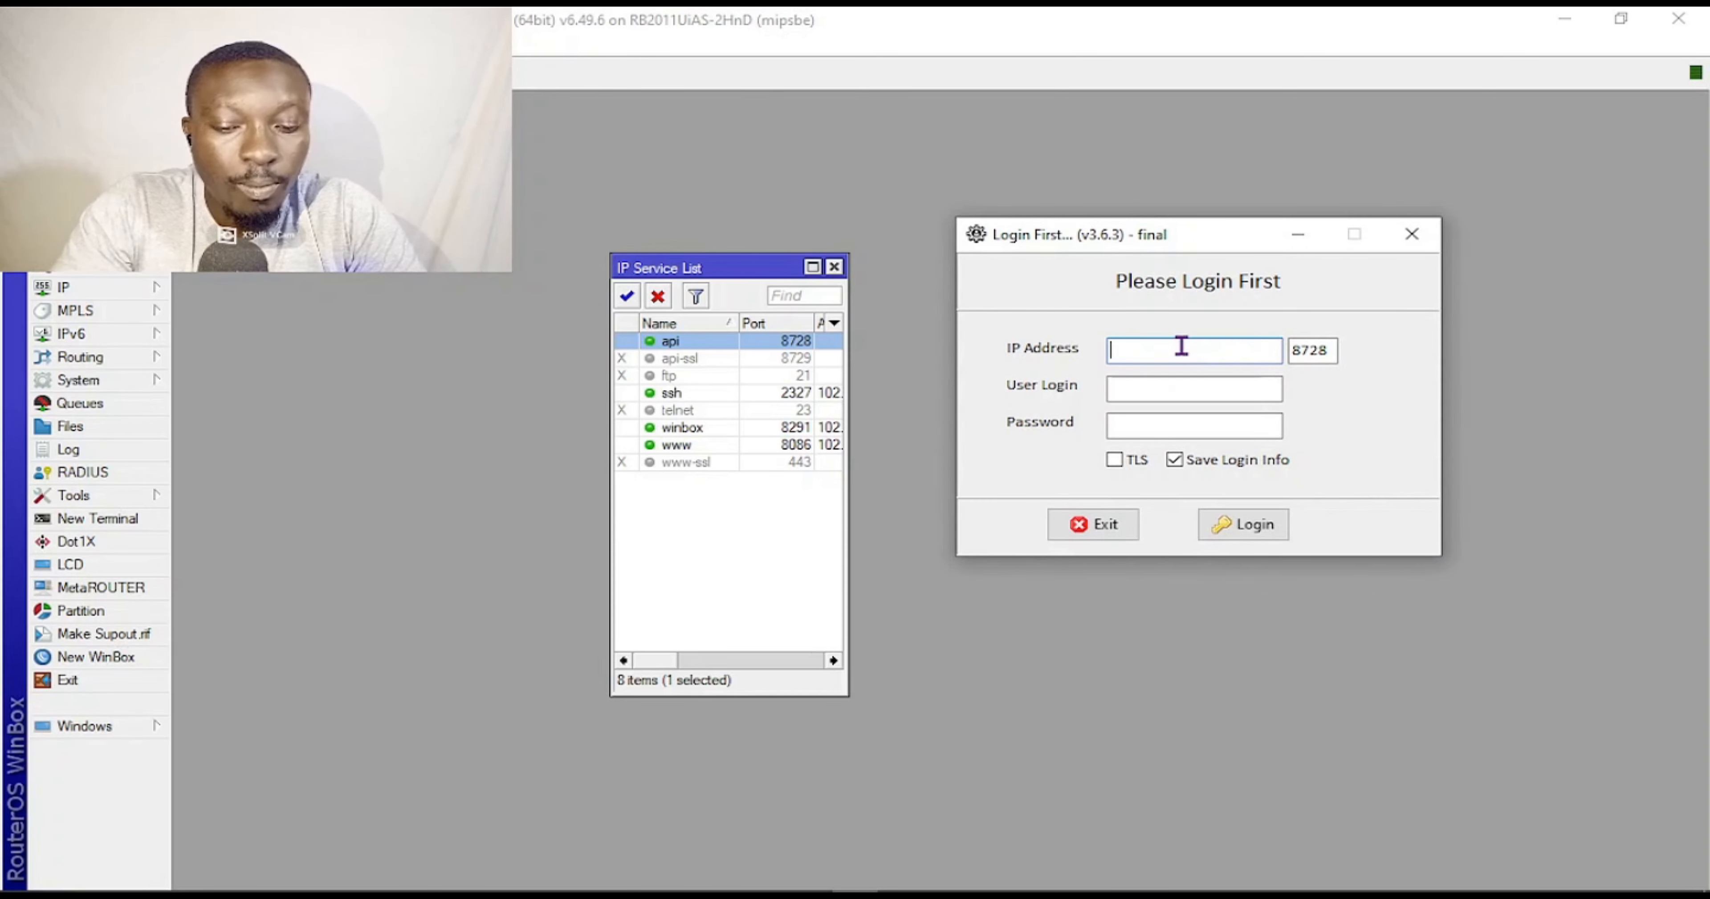
type("gra")
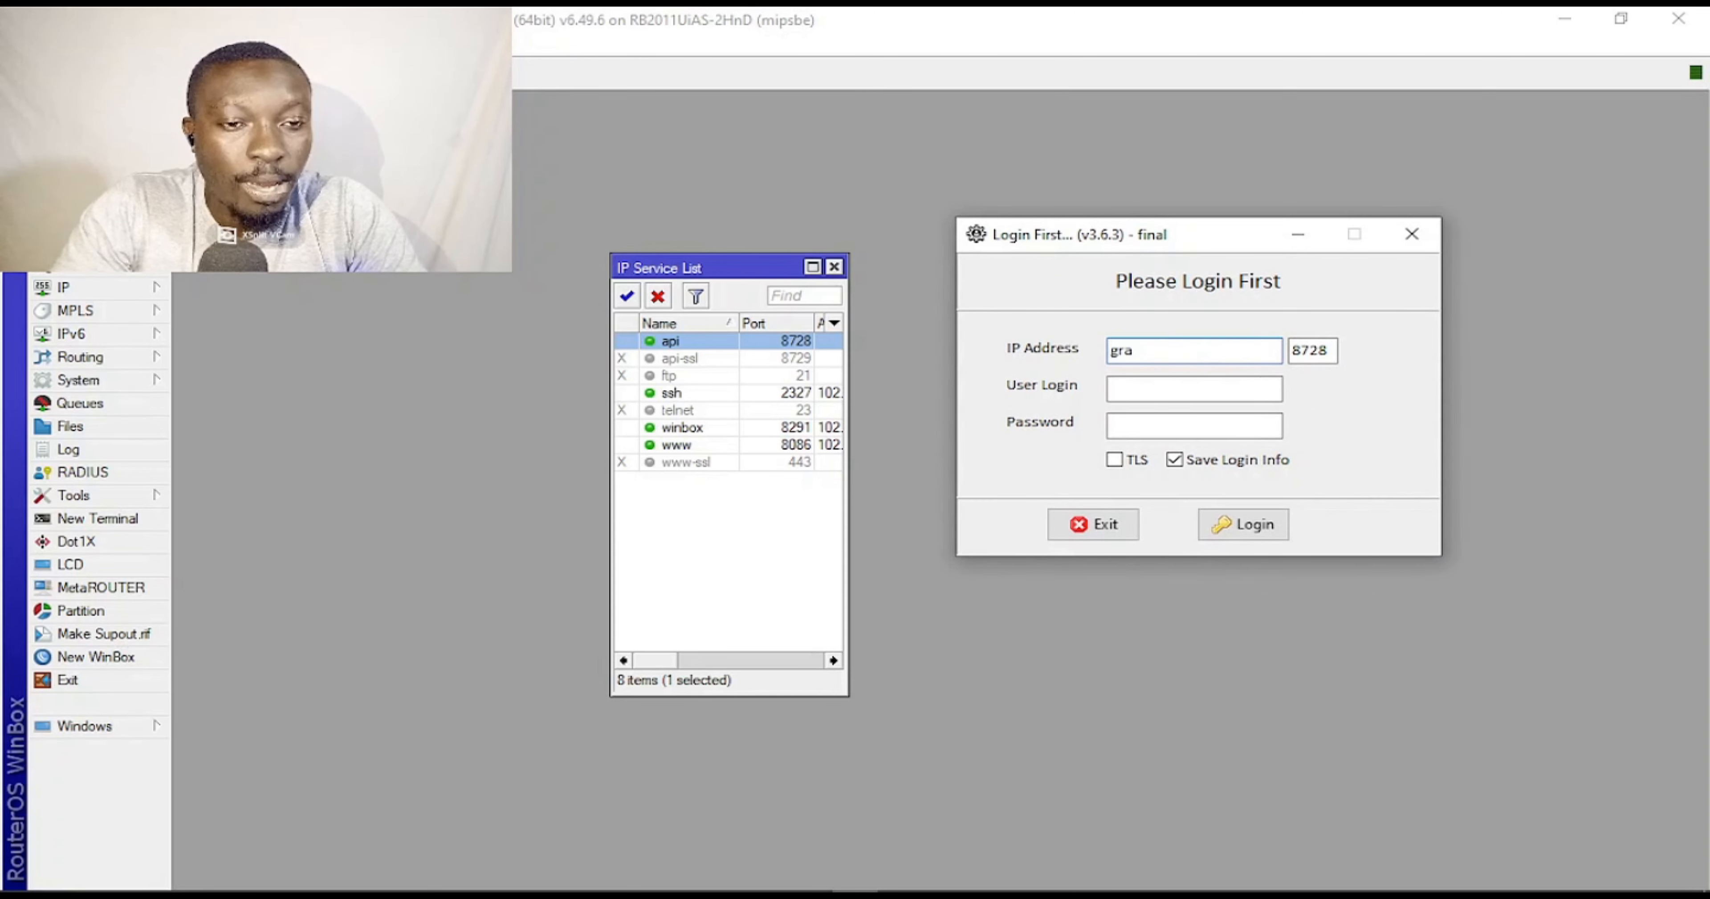
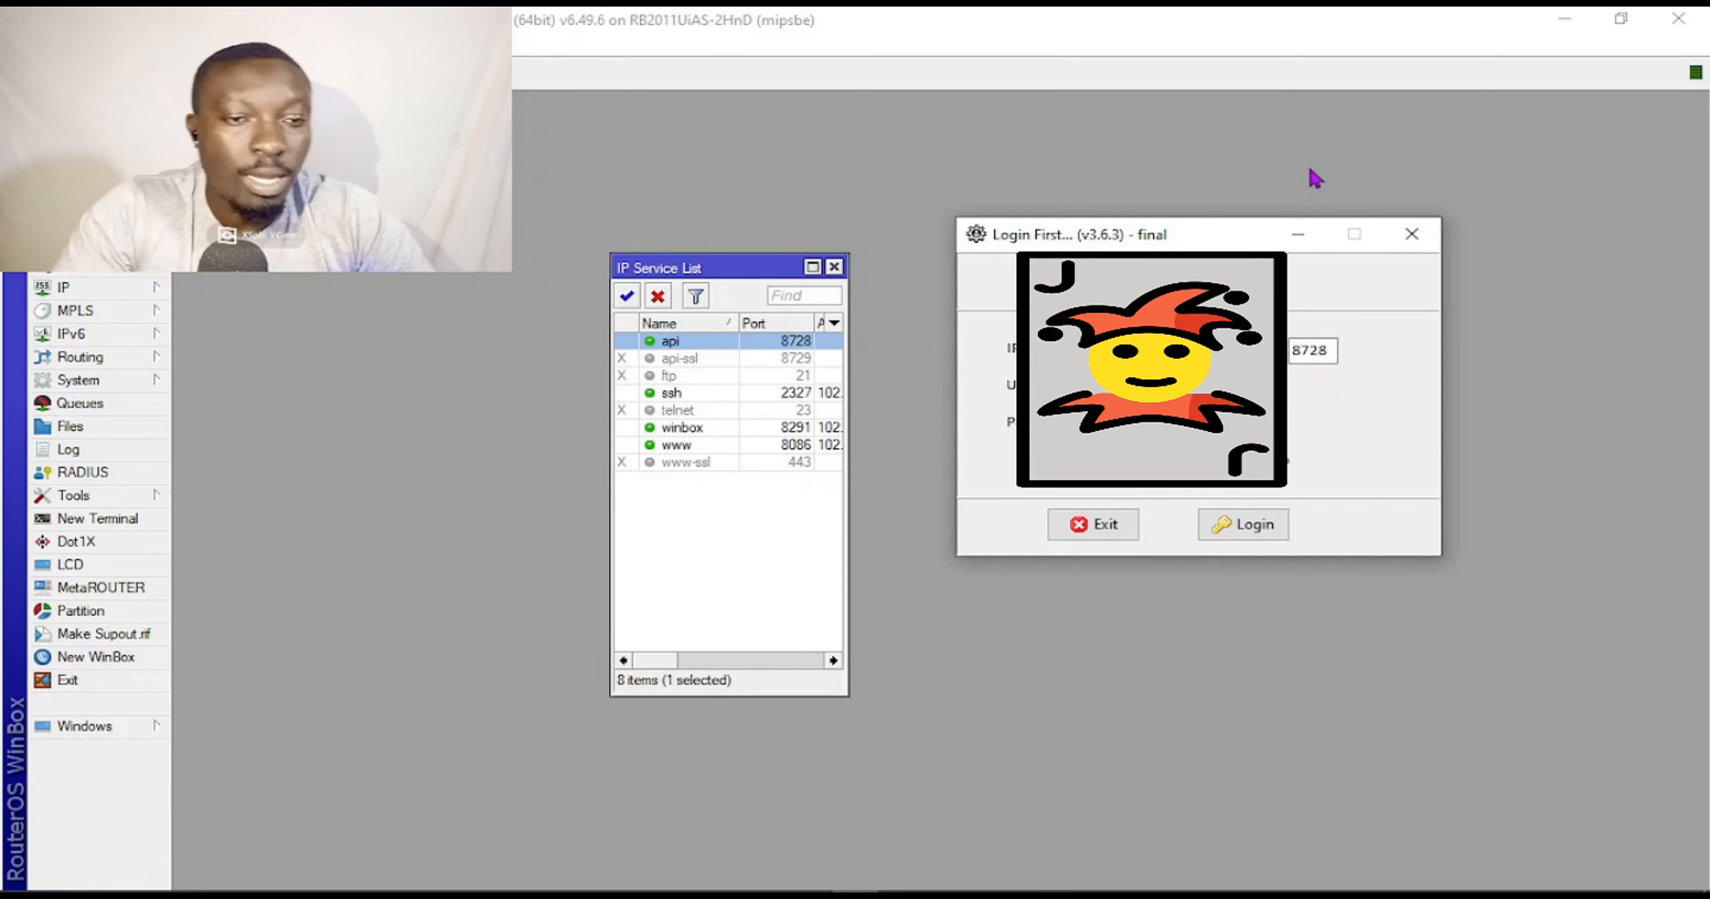
Dismiss the Login First prompt and expand the IP menu.
left_click(1411, 234)
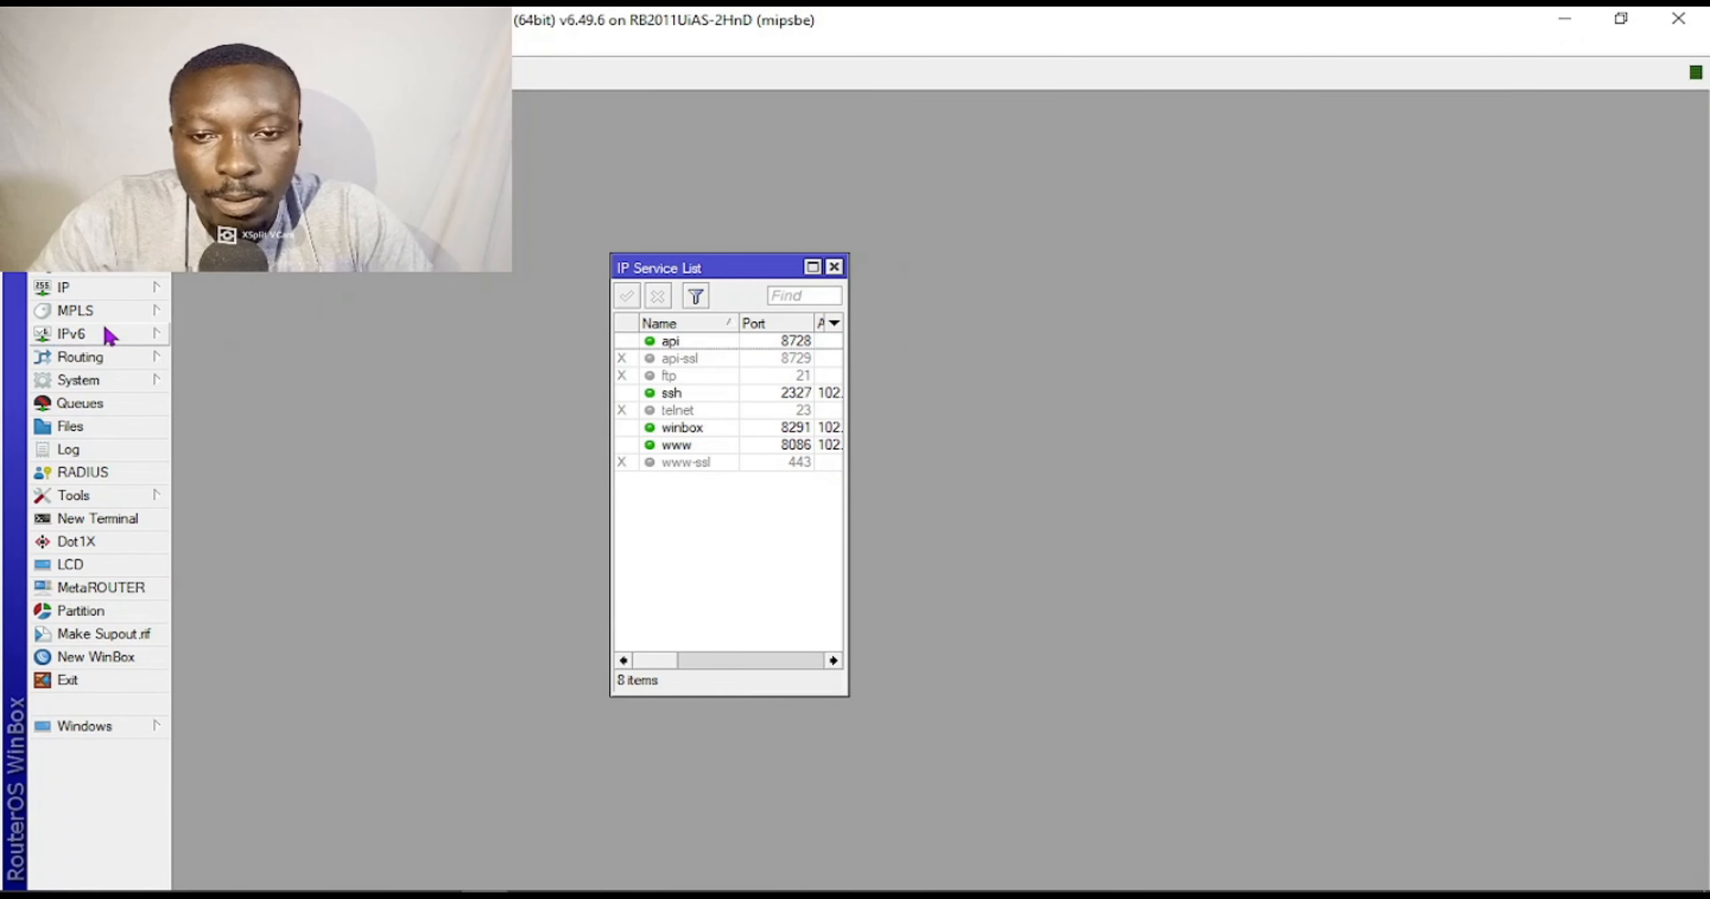
left_click(112, 293)
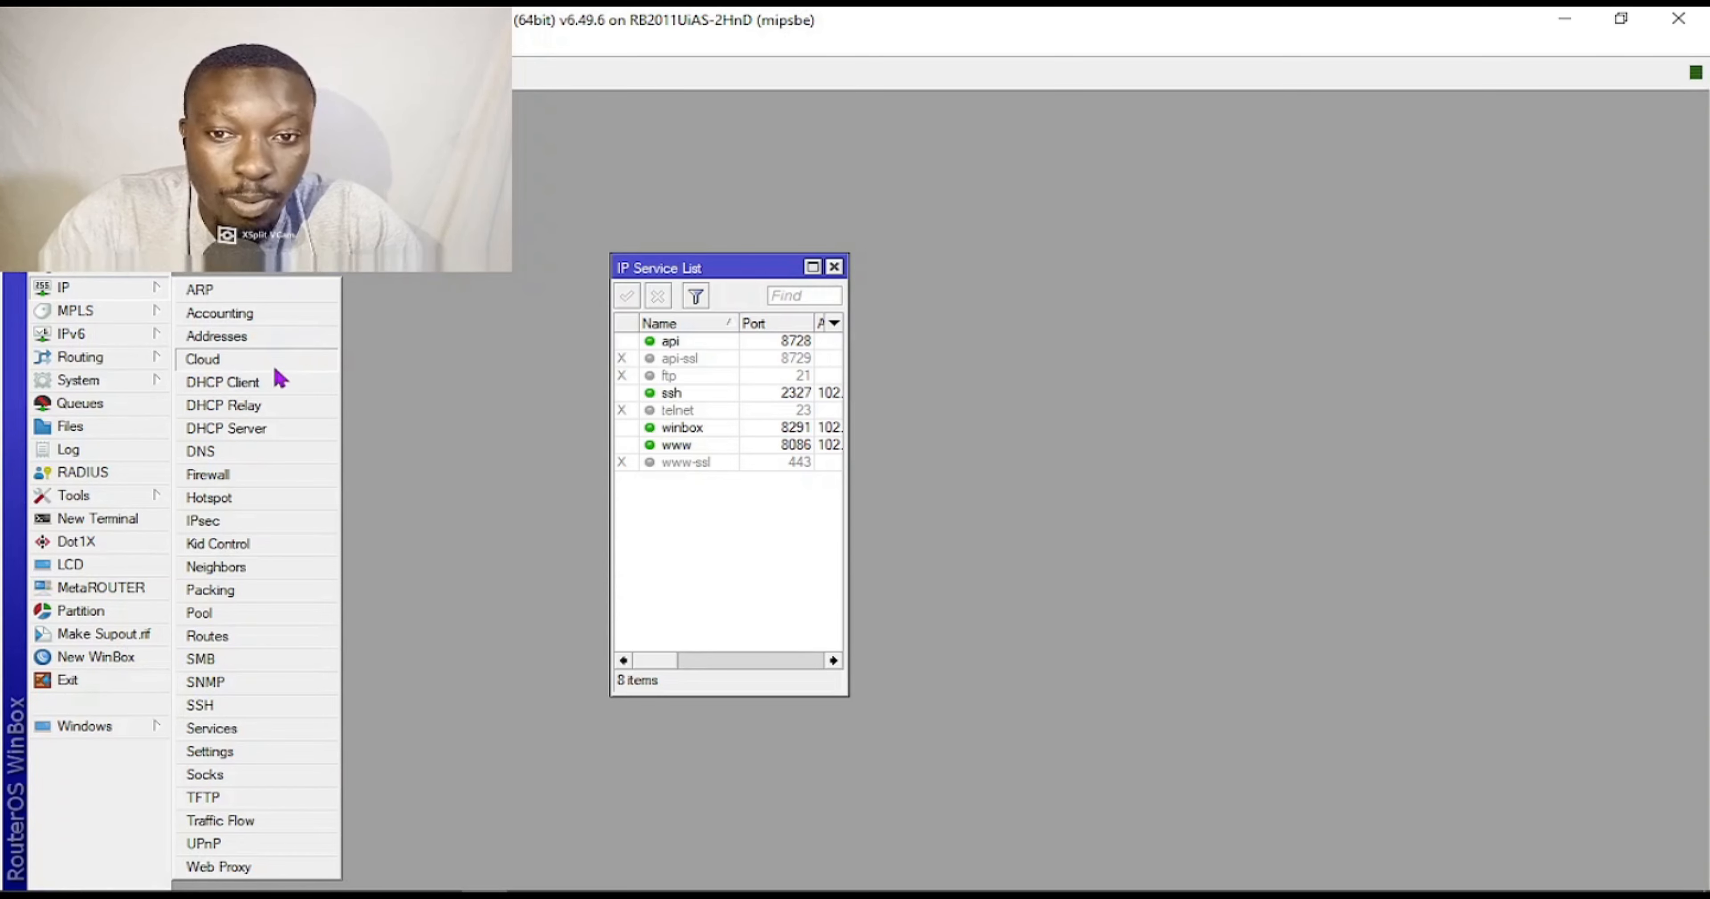
Start Hotspot Setup on ether9, accepting 10.5.50.1/24, pool 10.5.50.2-254, no certificate and default DNS.
left_click(236, 499)
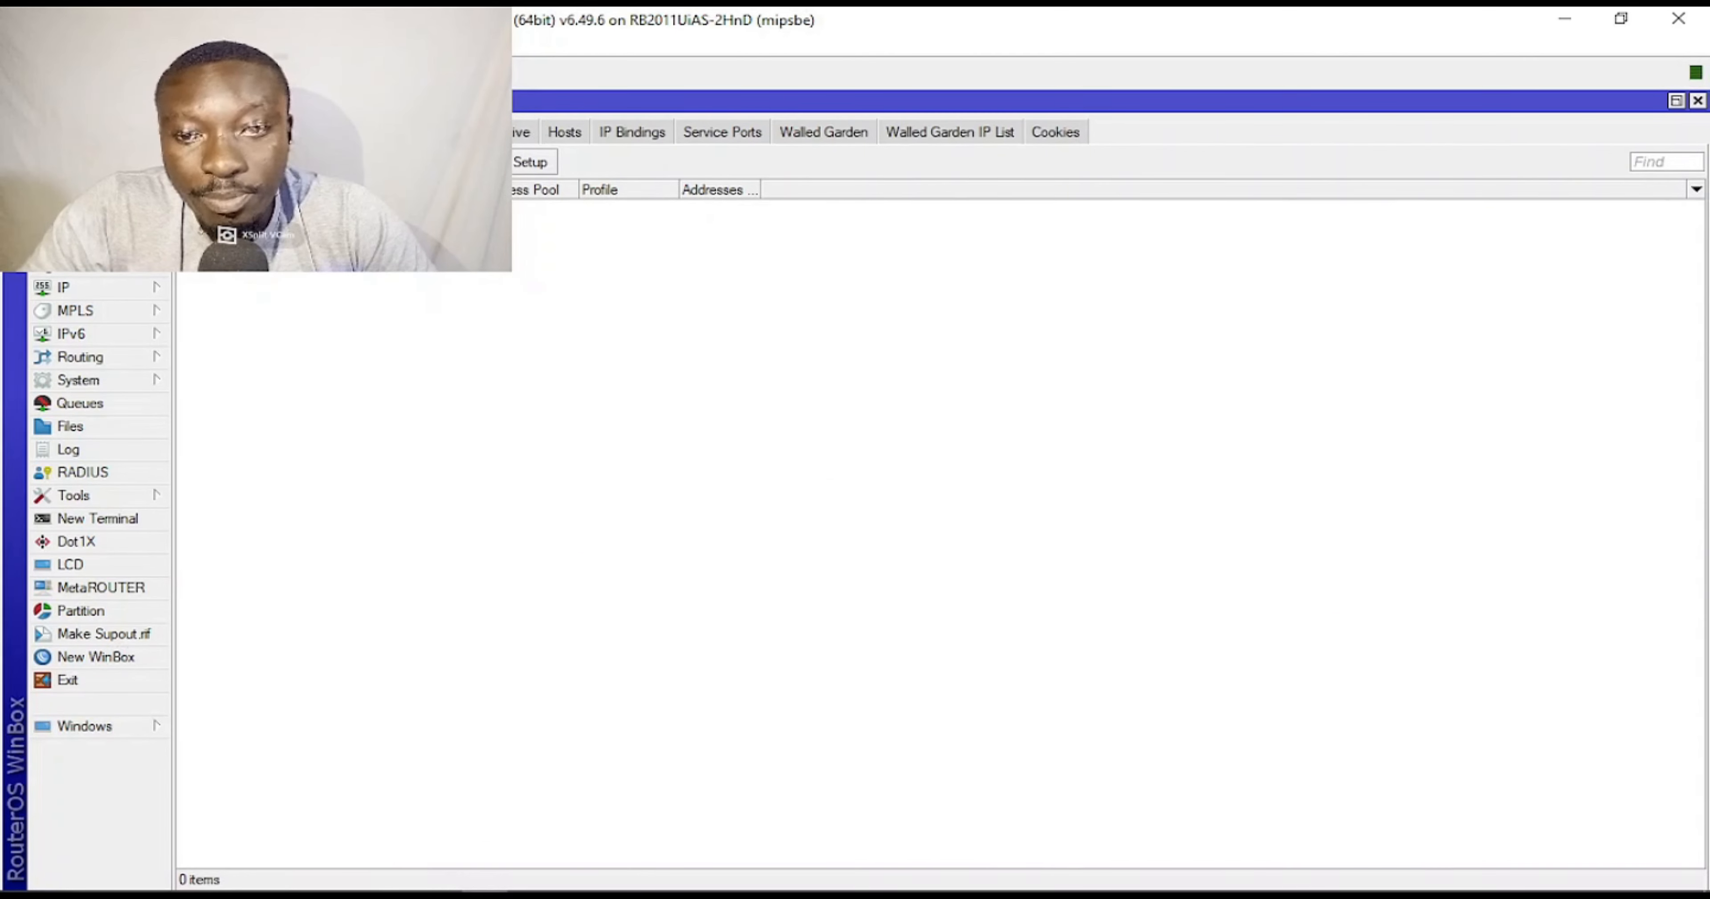
left_click(530, 161)
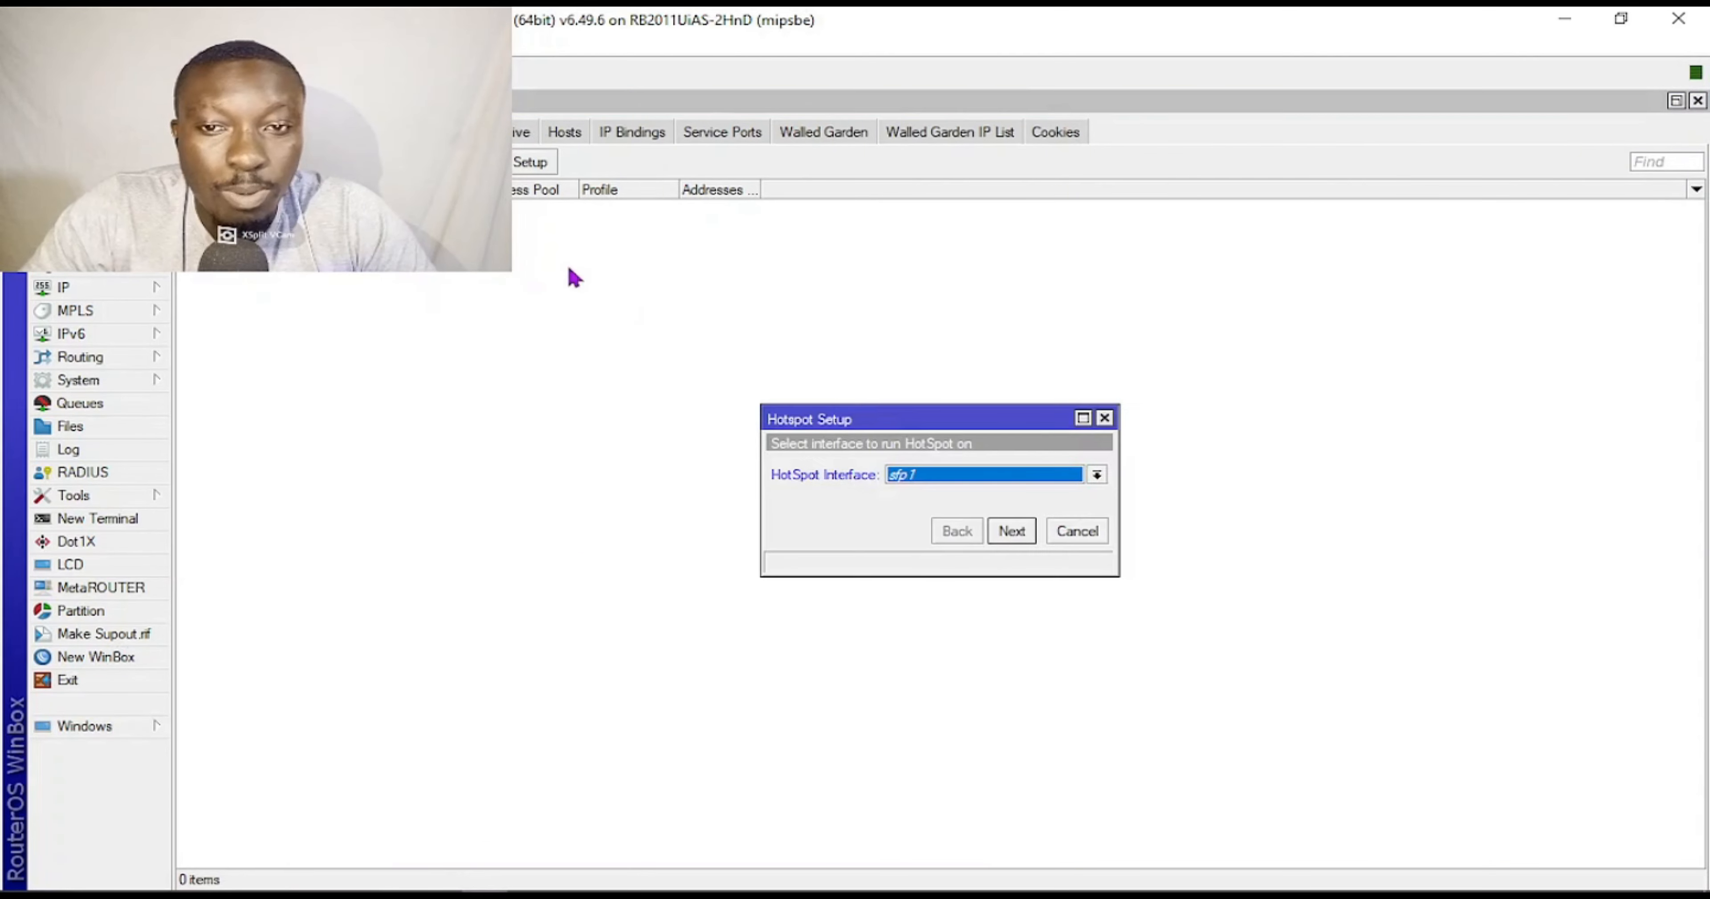
left_click(976, 485)
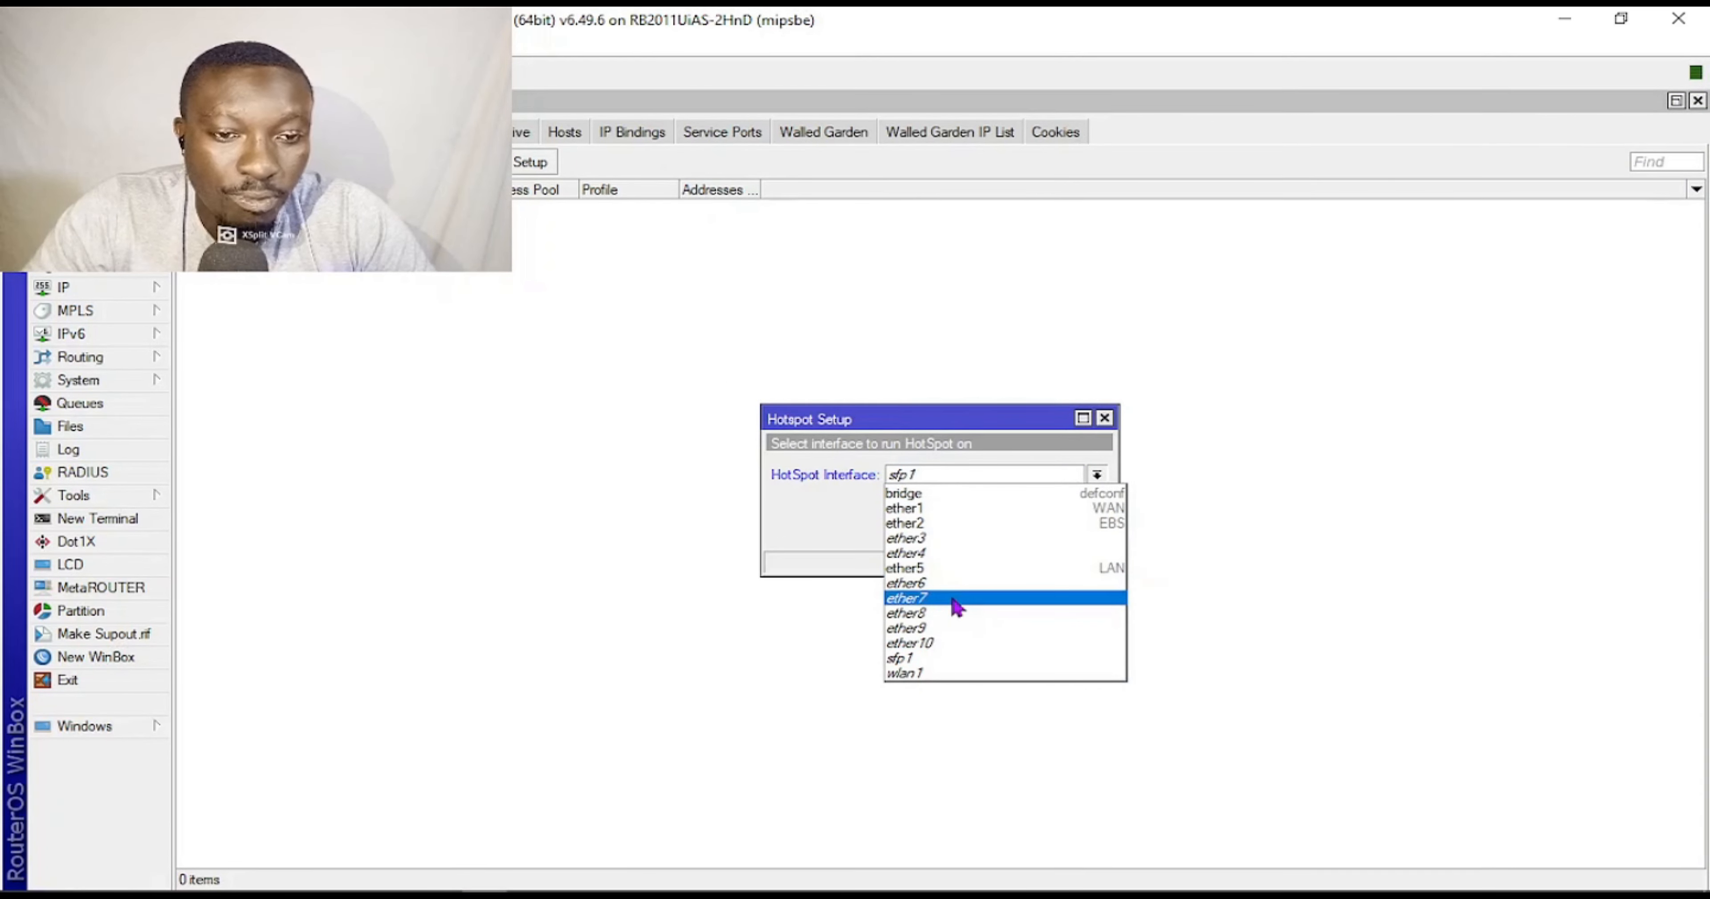
left_click(967, 634)
left_click(1009, 533)
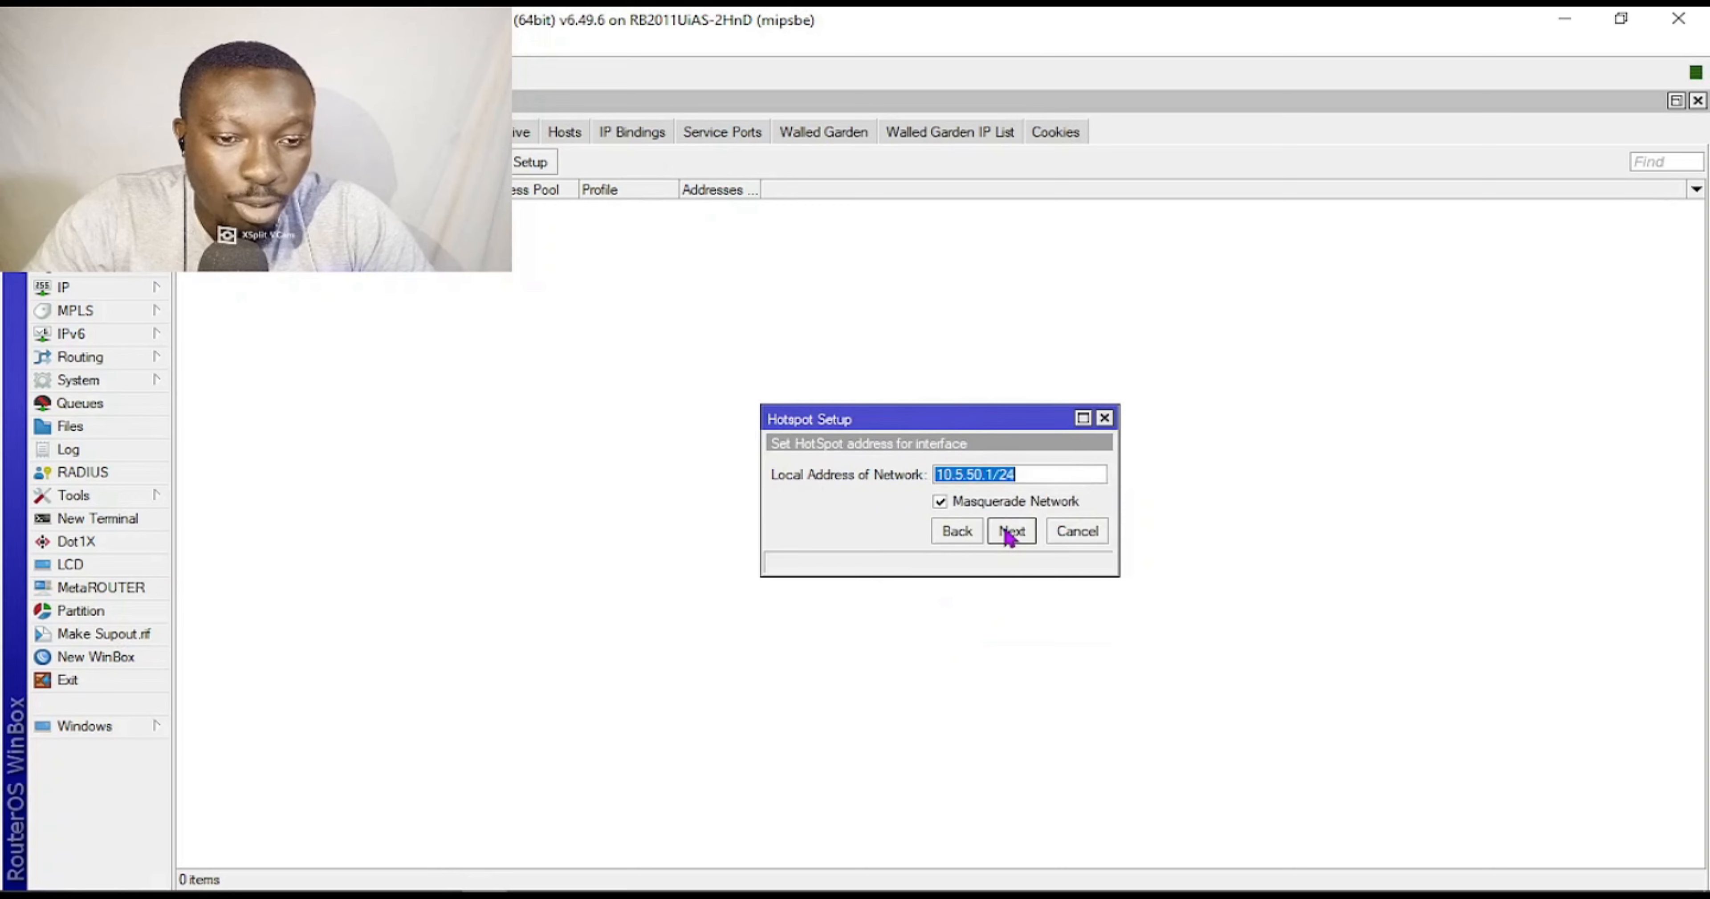
left_click(1018, 531)
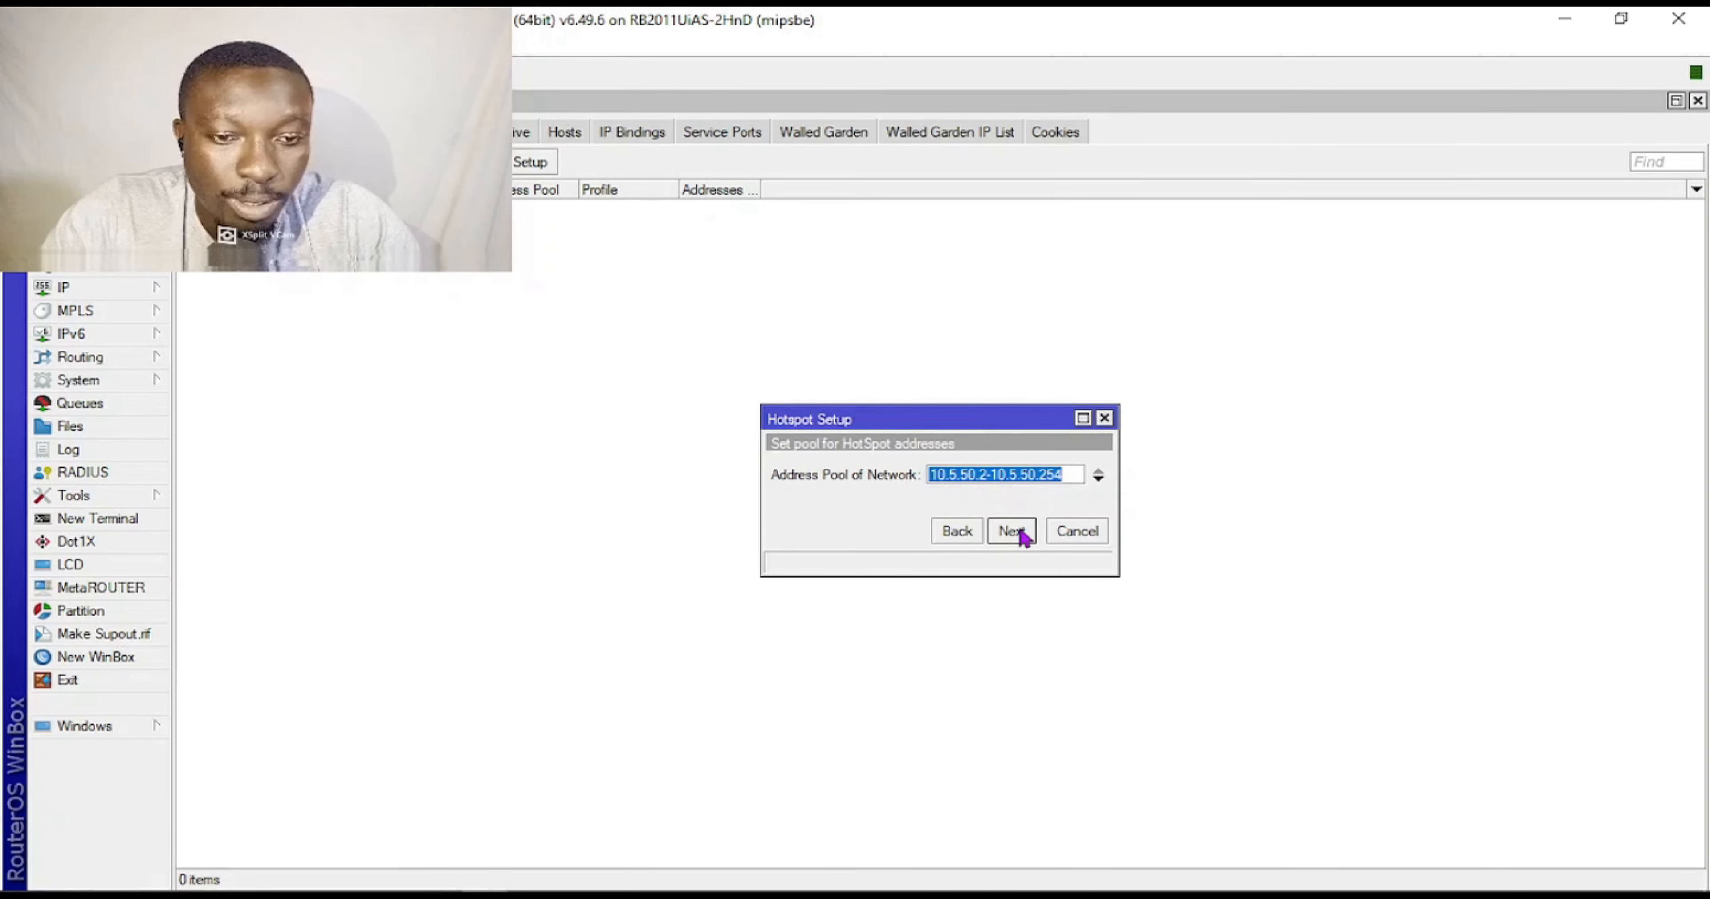
left_click(1019, 532)
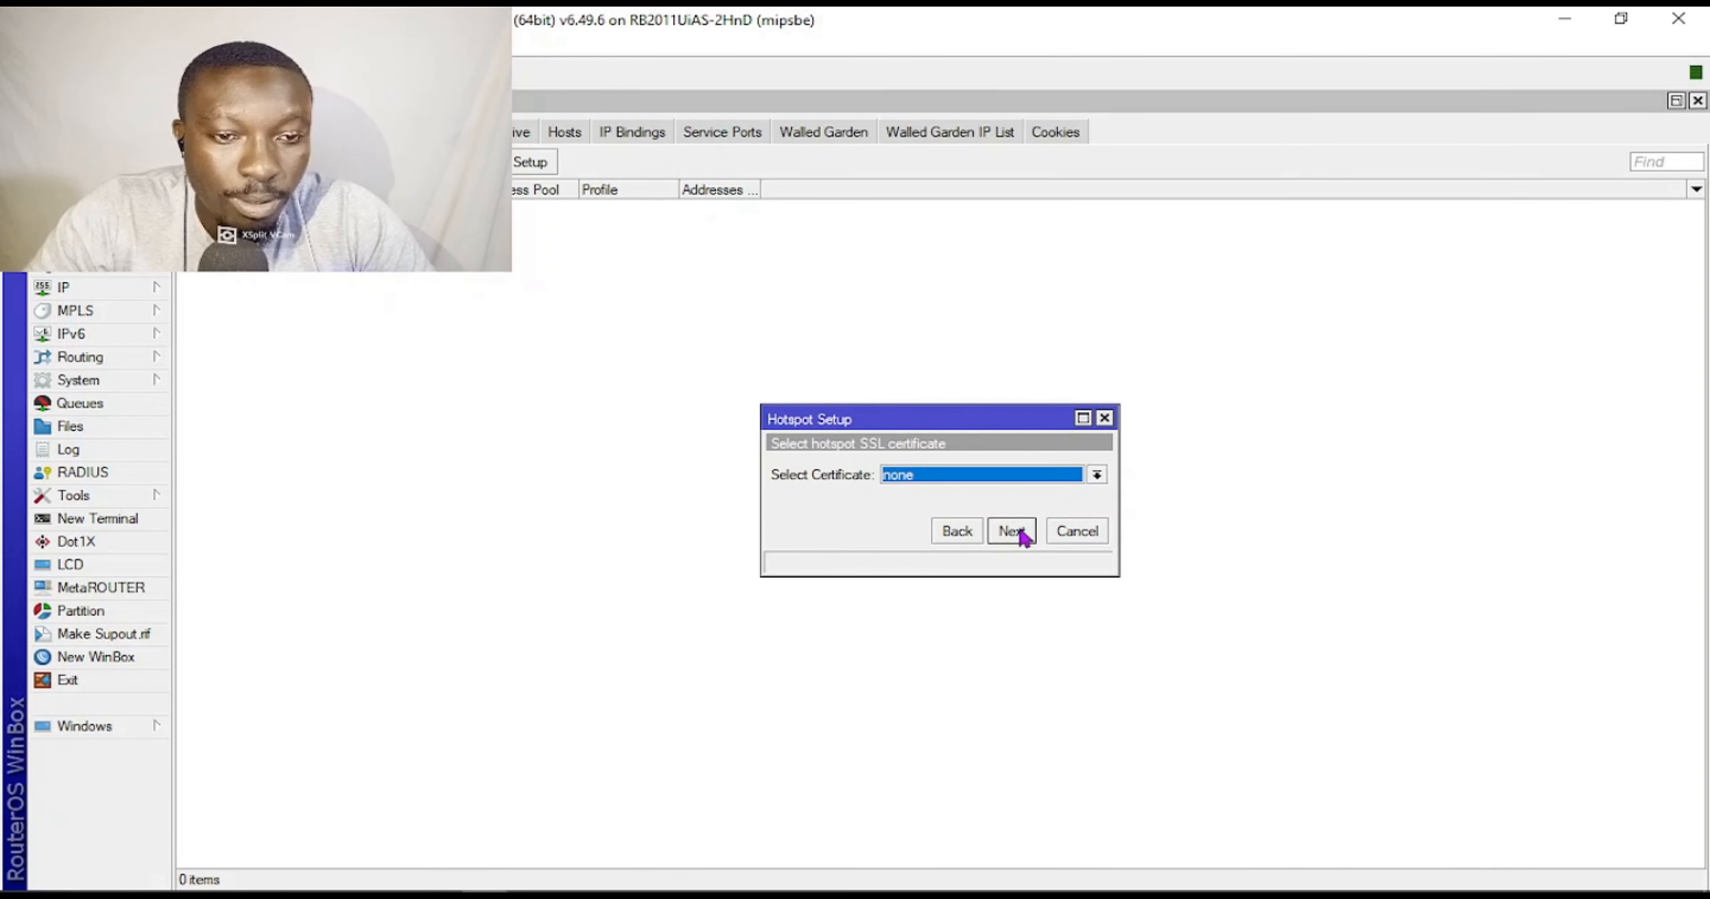
left_click(1011, 531)
left_click(1011, 531)
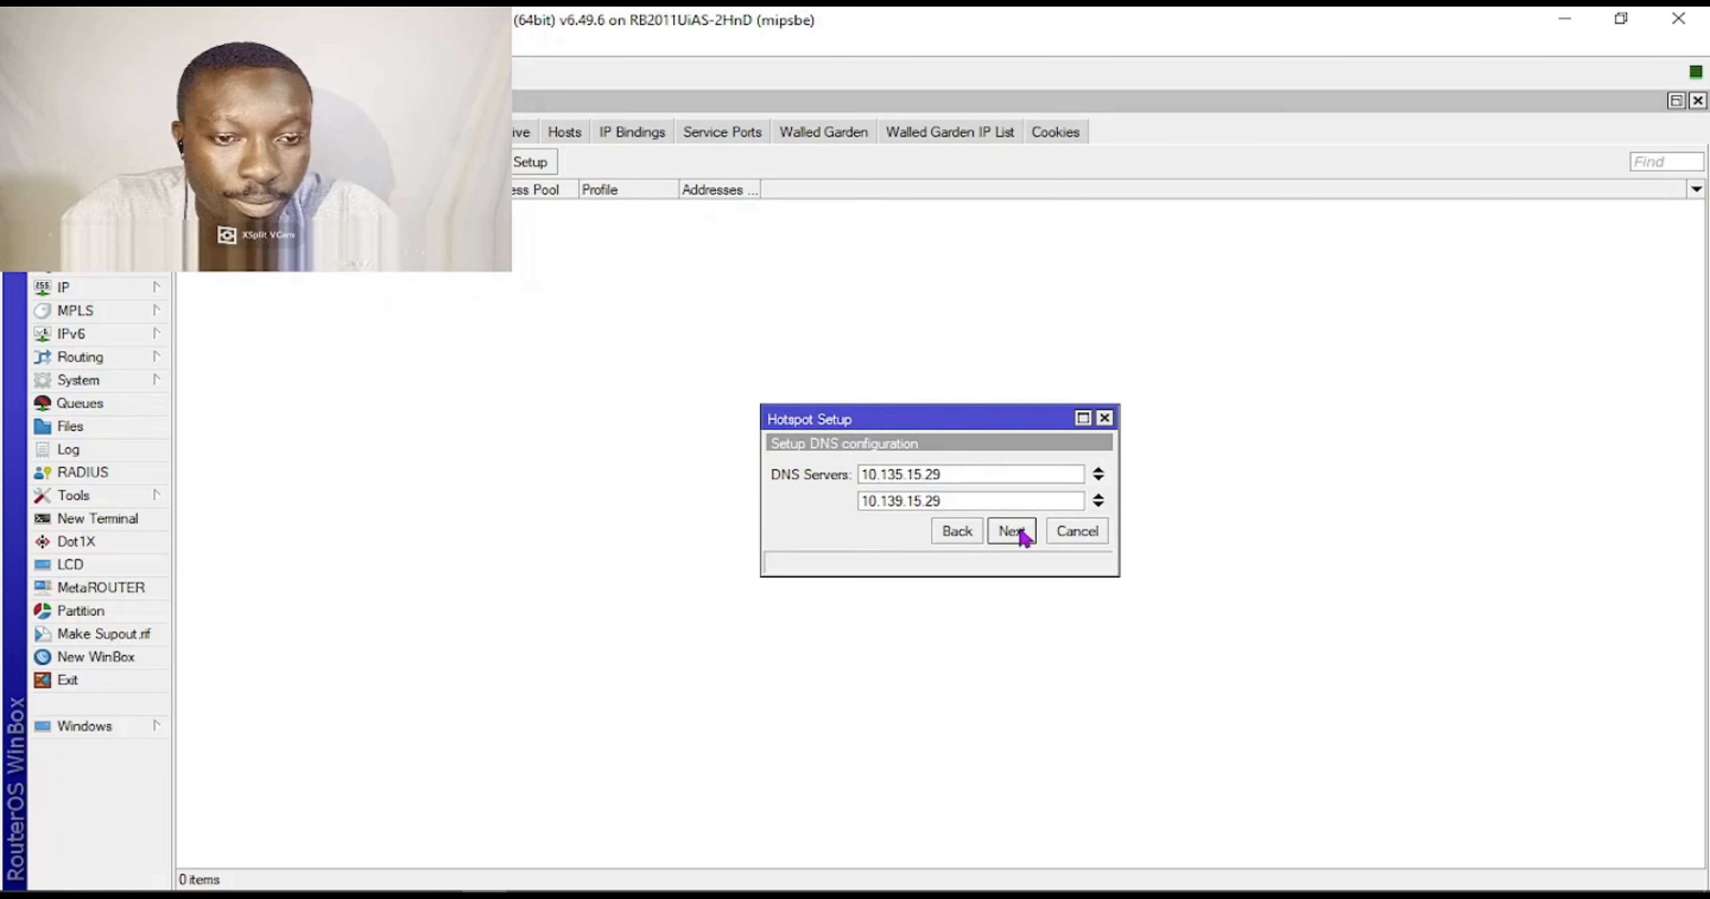
left_click(1010, 530)
type("www.")
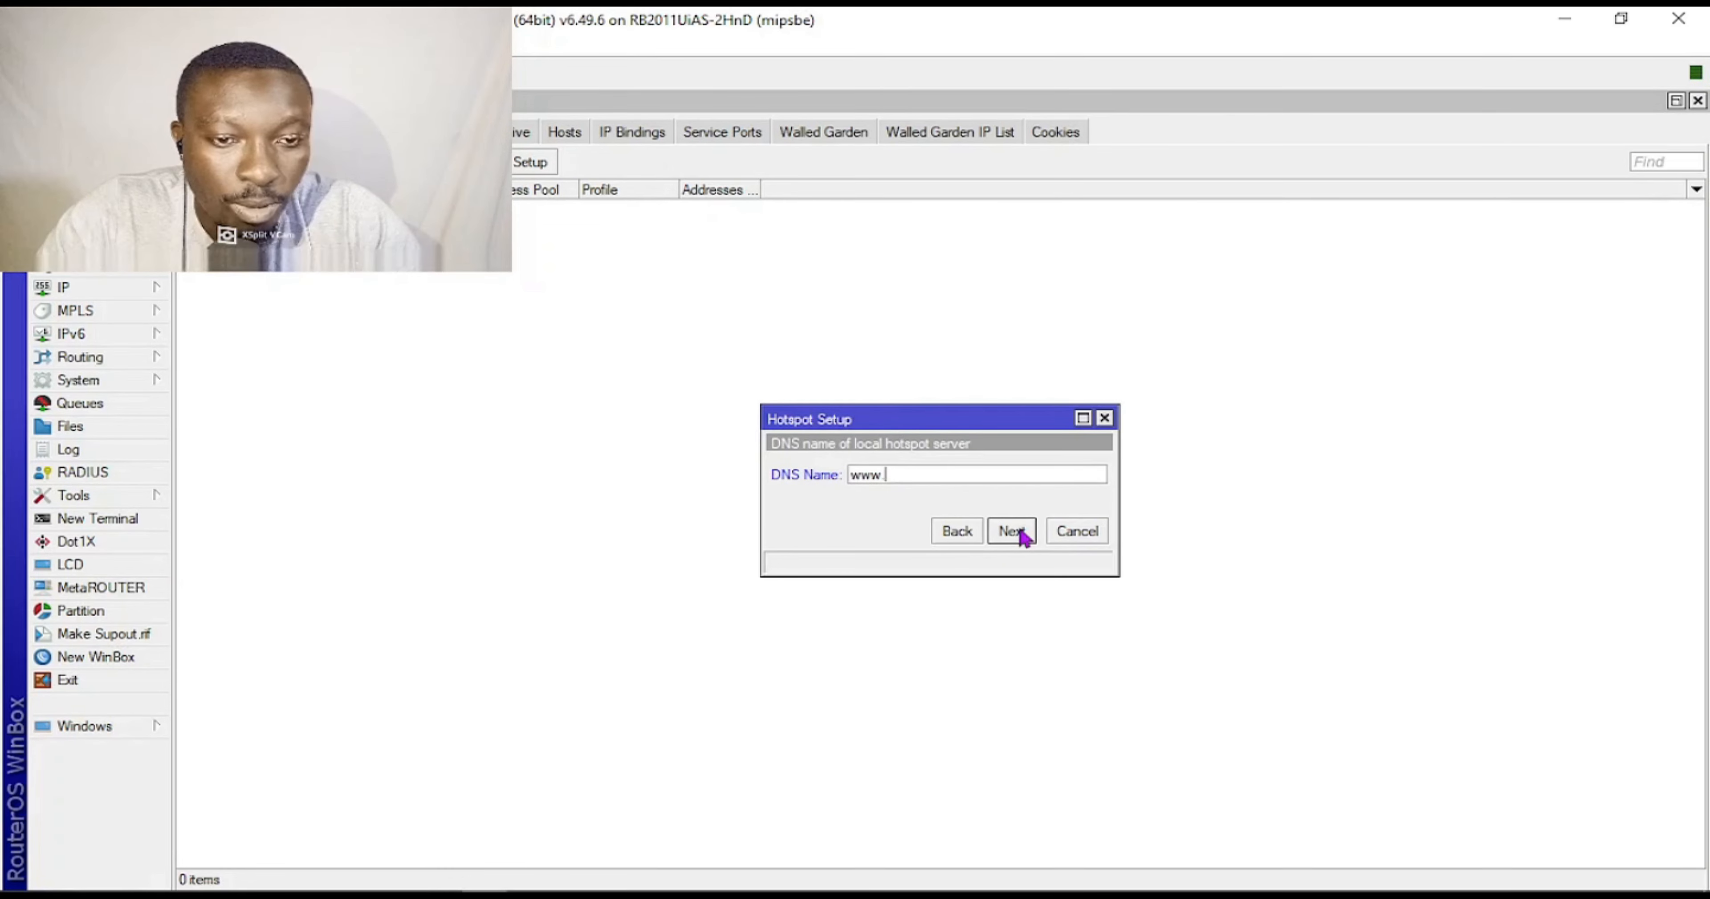
type("owuubii.com")
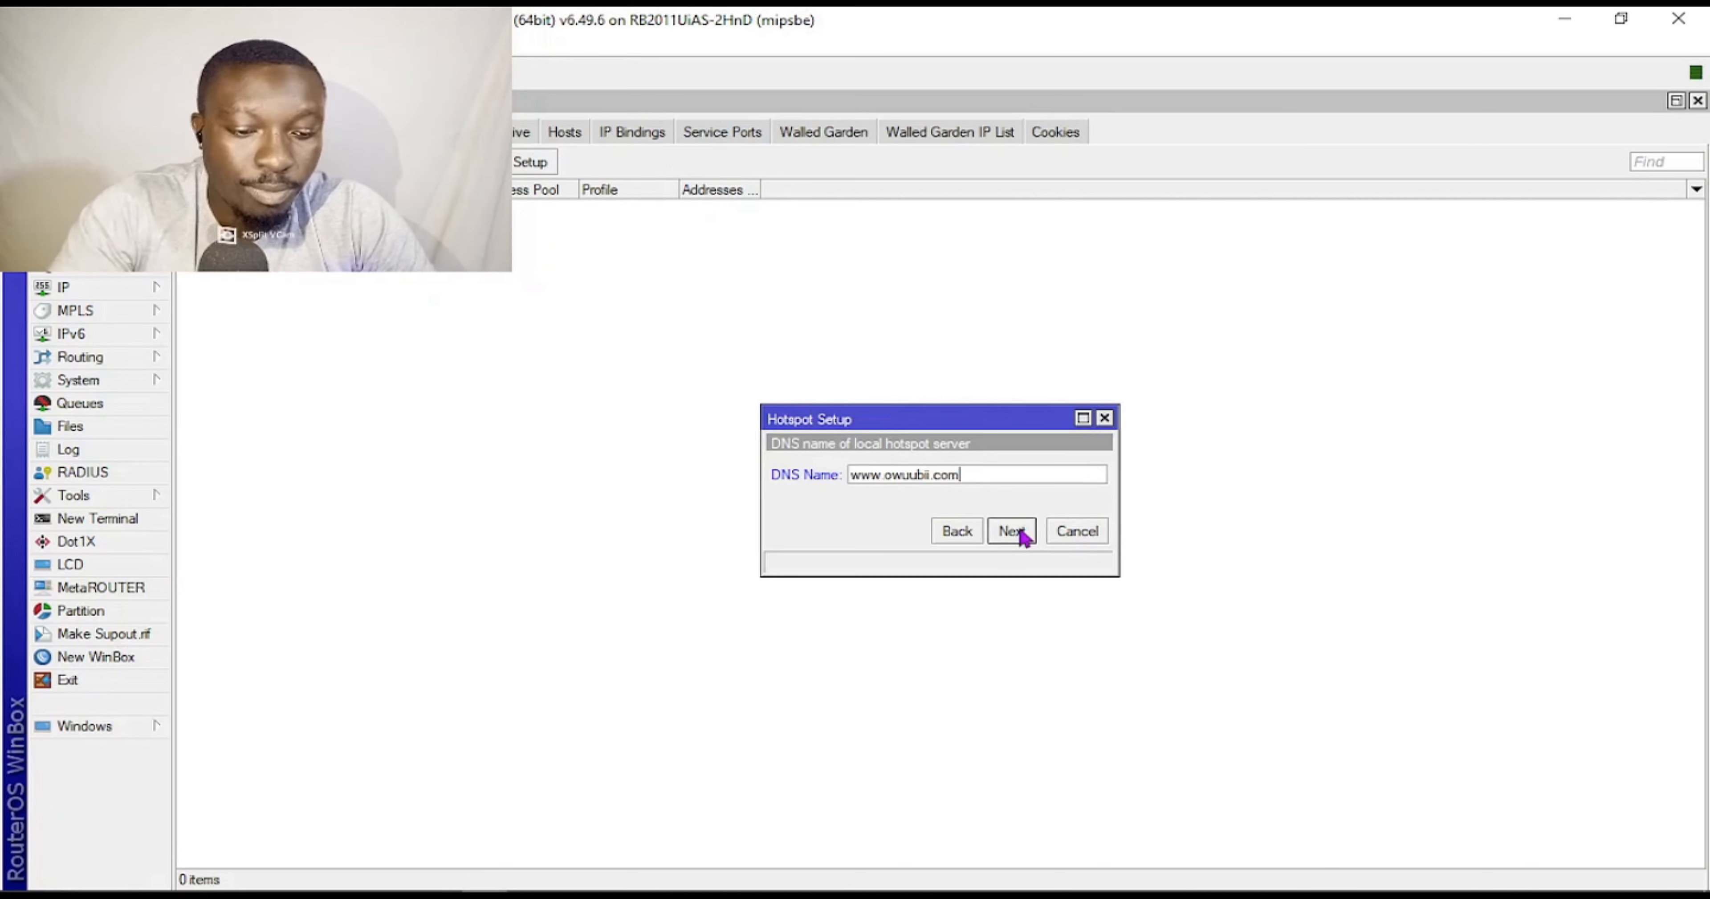
left_click(1011, 531)
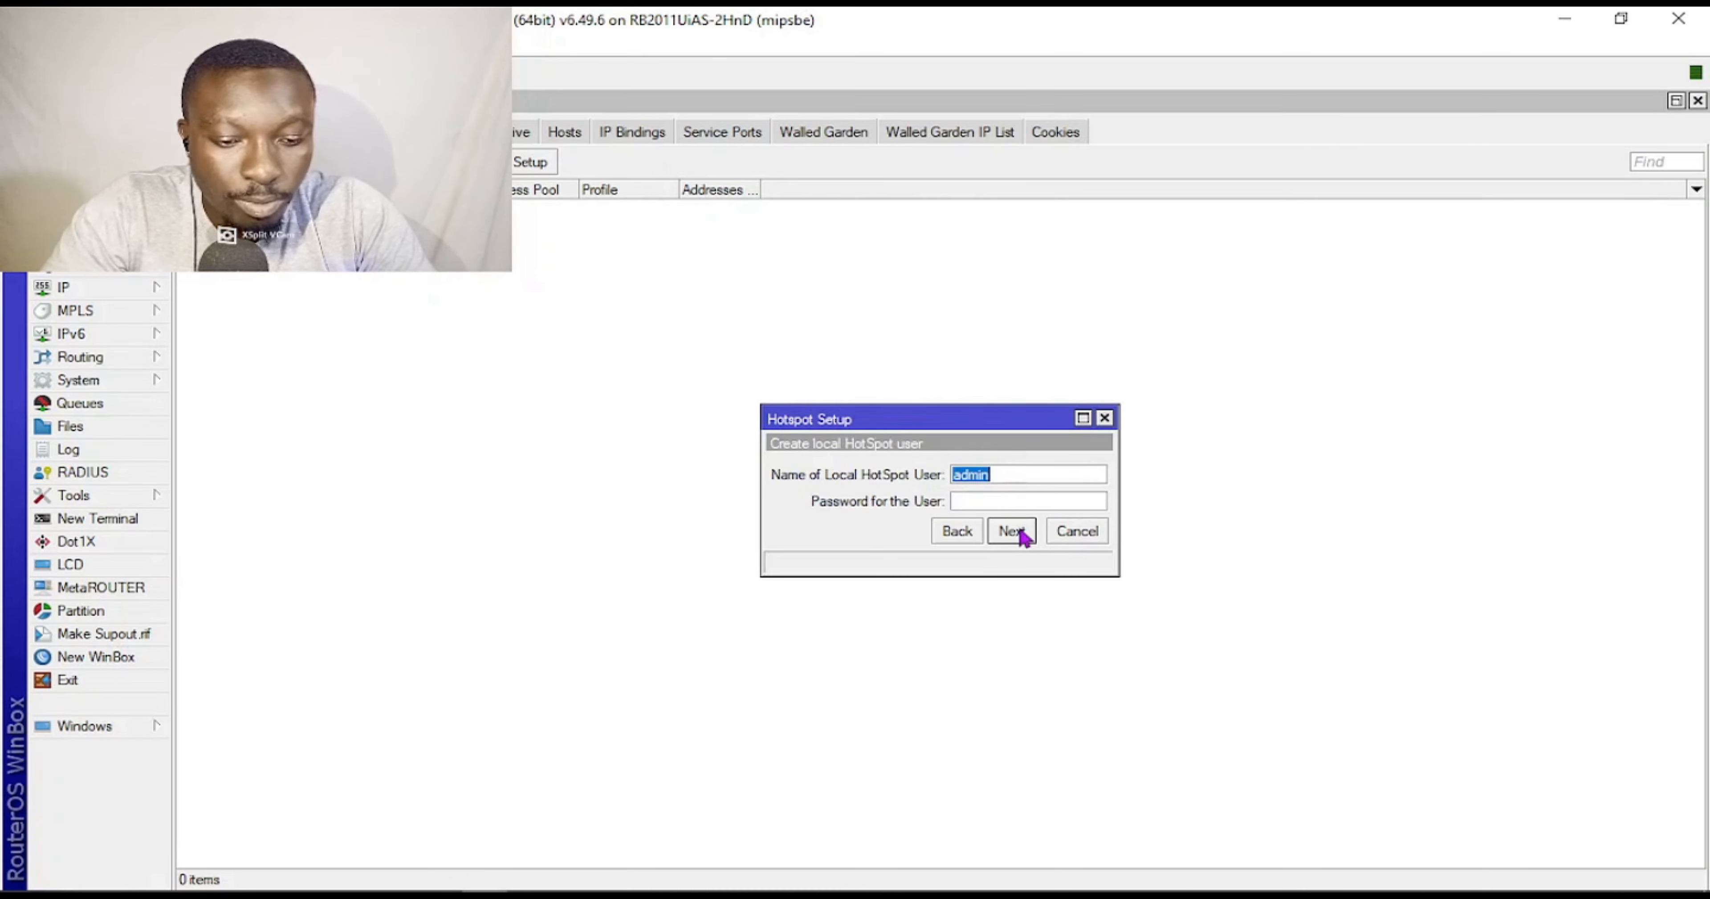
left_click(984, 498)
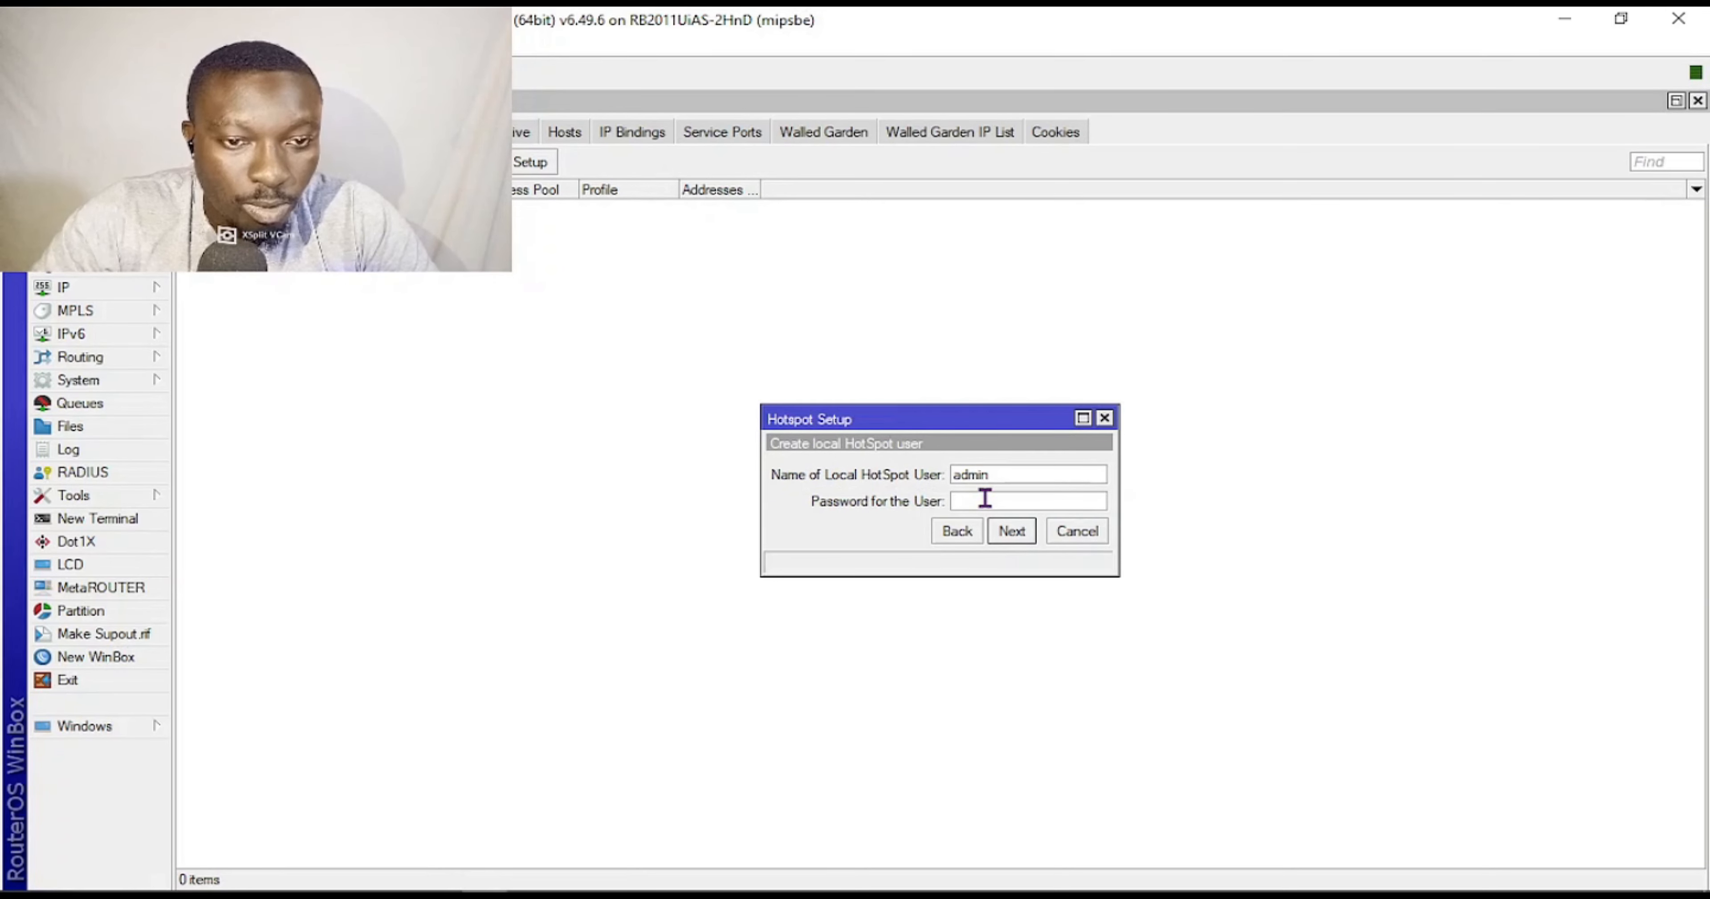
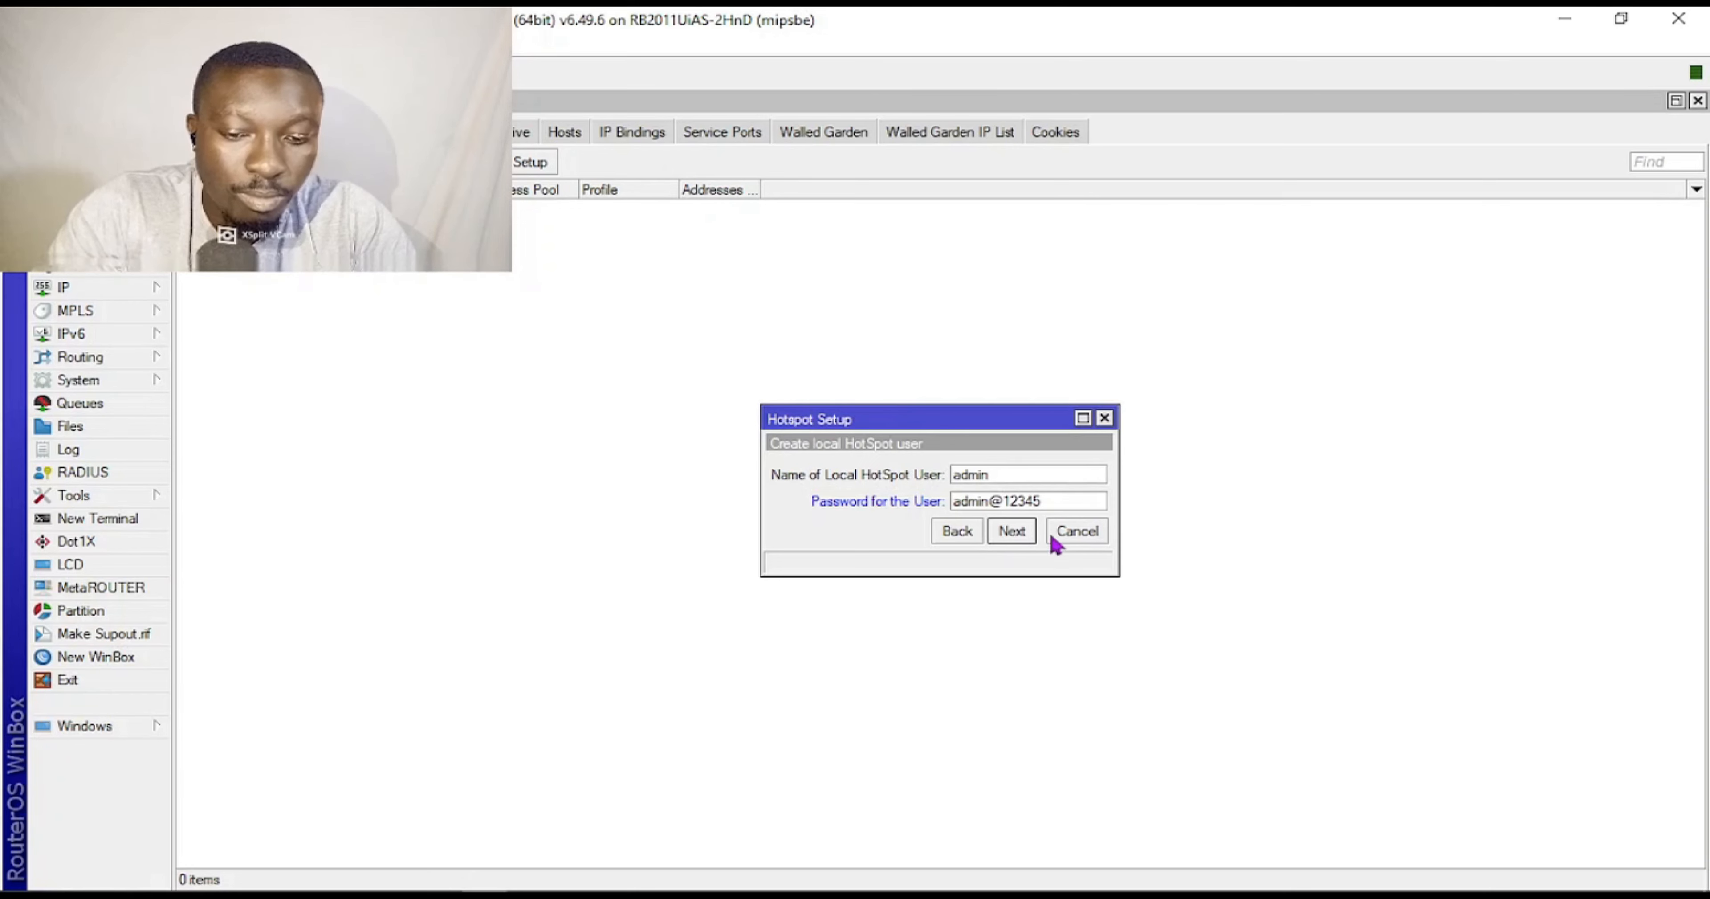
left_click(1014, 532)
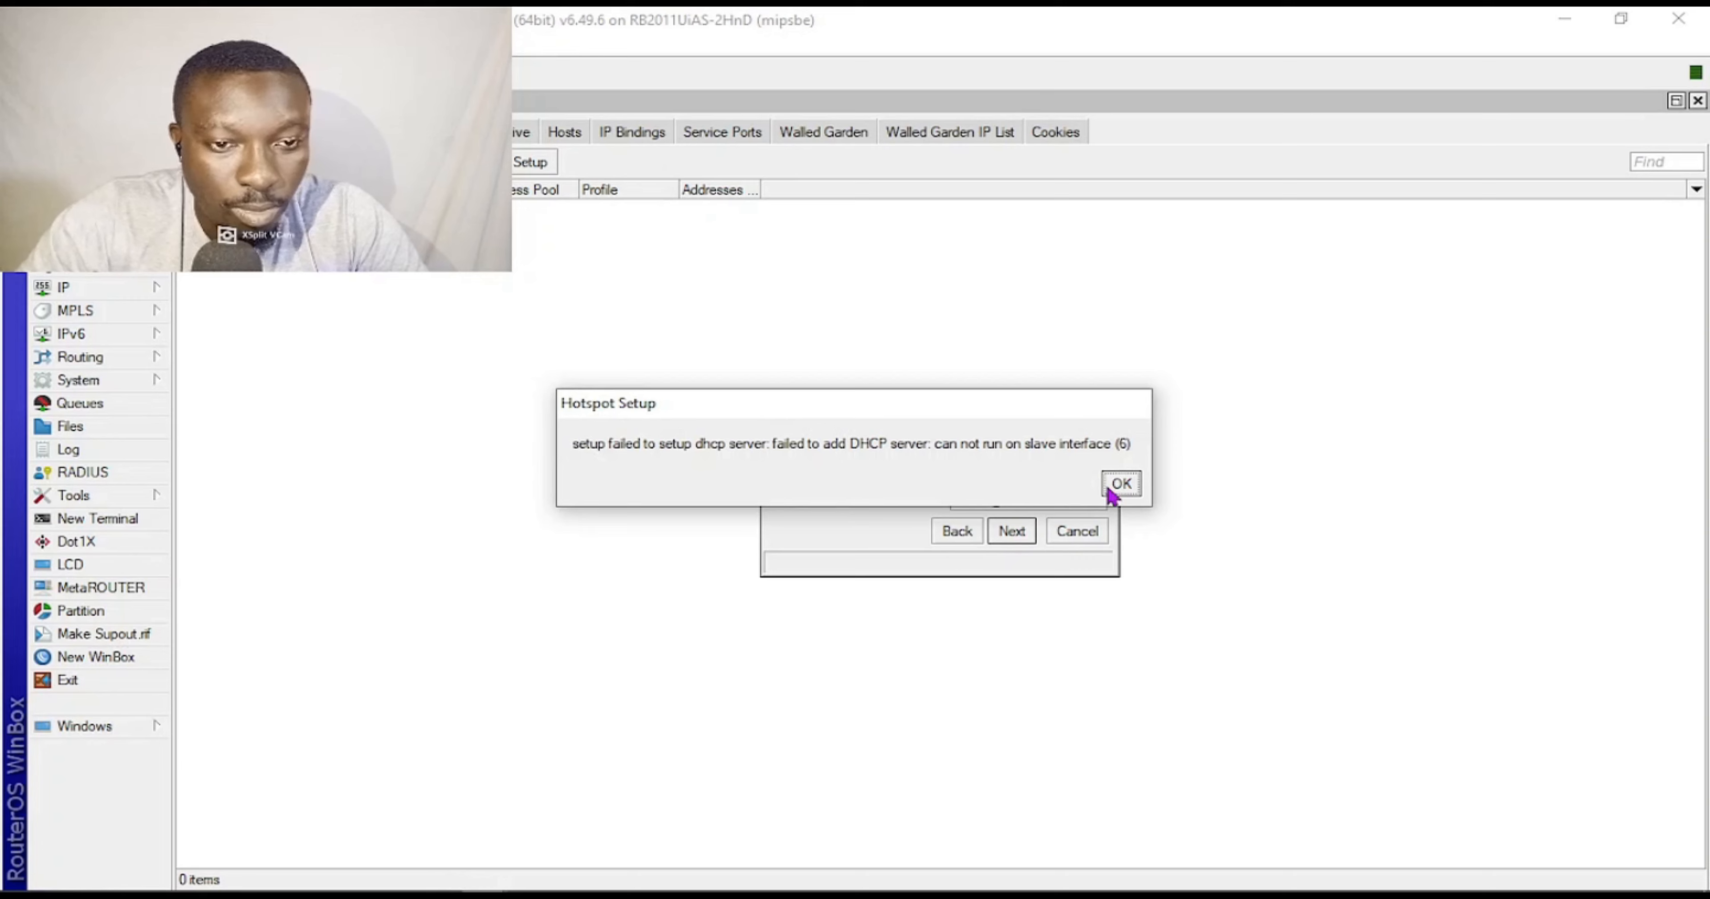
Dismiss the DHCP error and inspect ether9's settings in the interface list.
left_click(1121, 482)
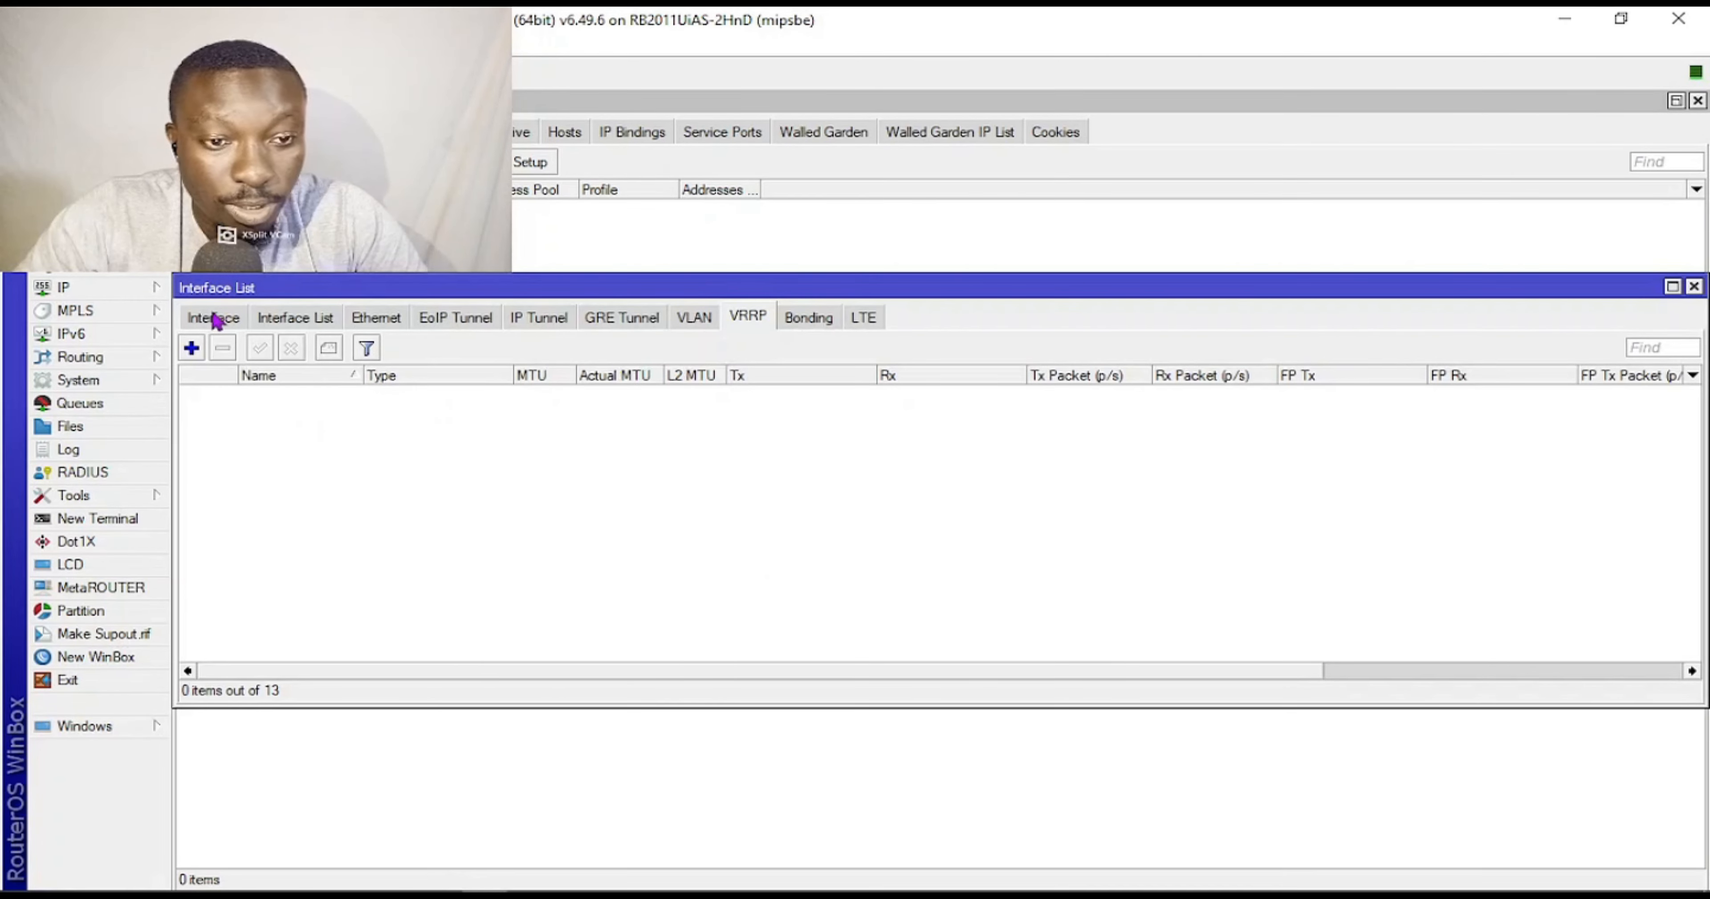
left_click(214, 318)
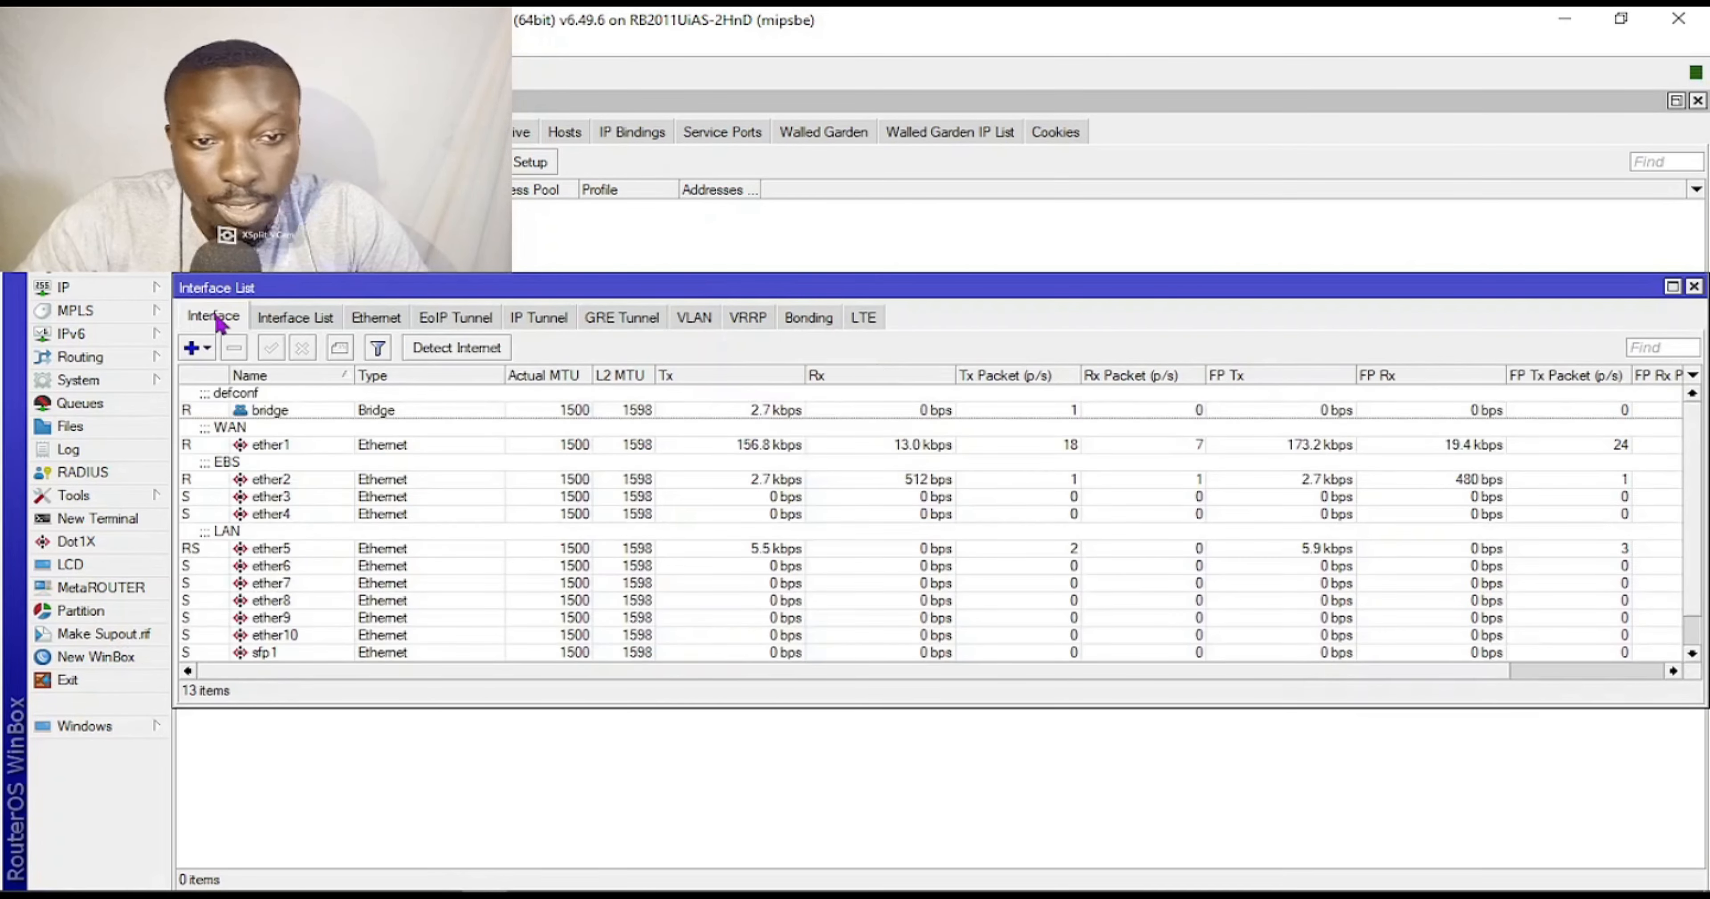
left_click(276, 619)
double_click(278, 618)
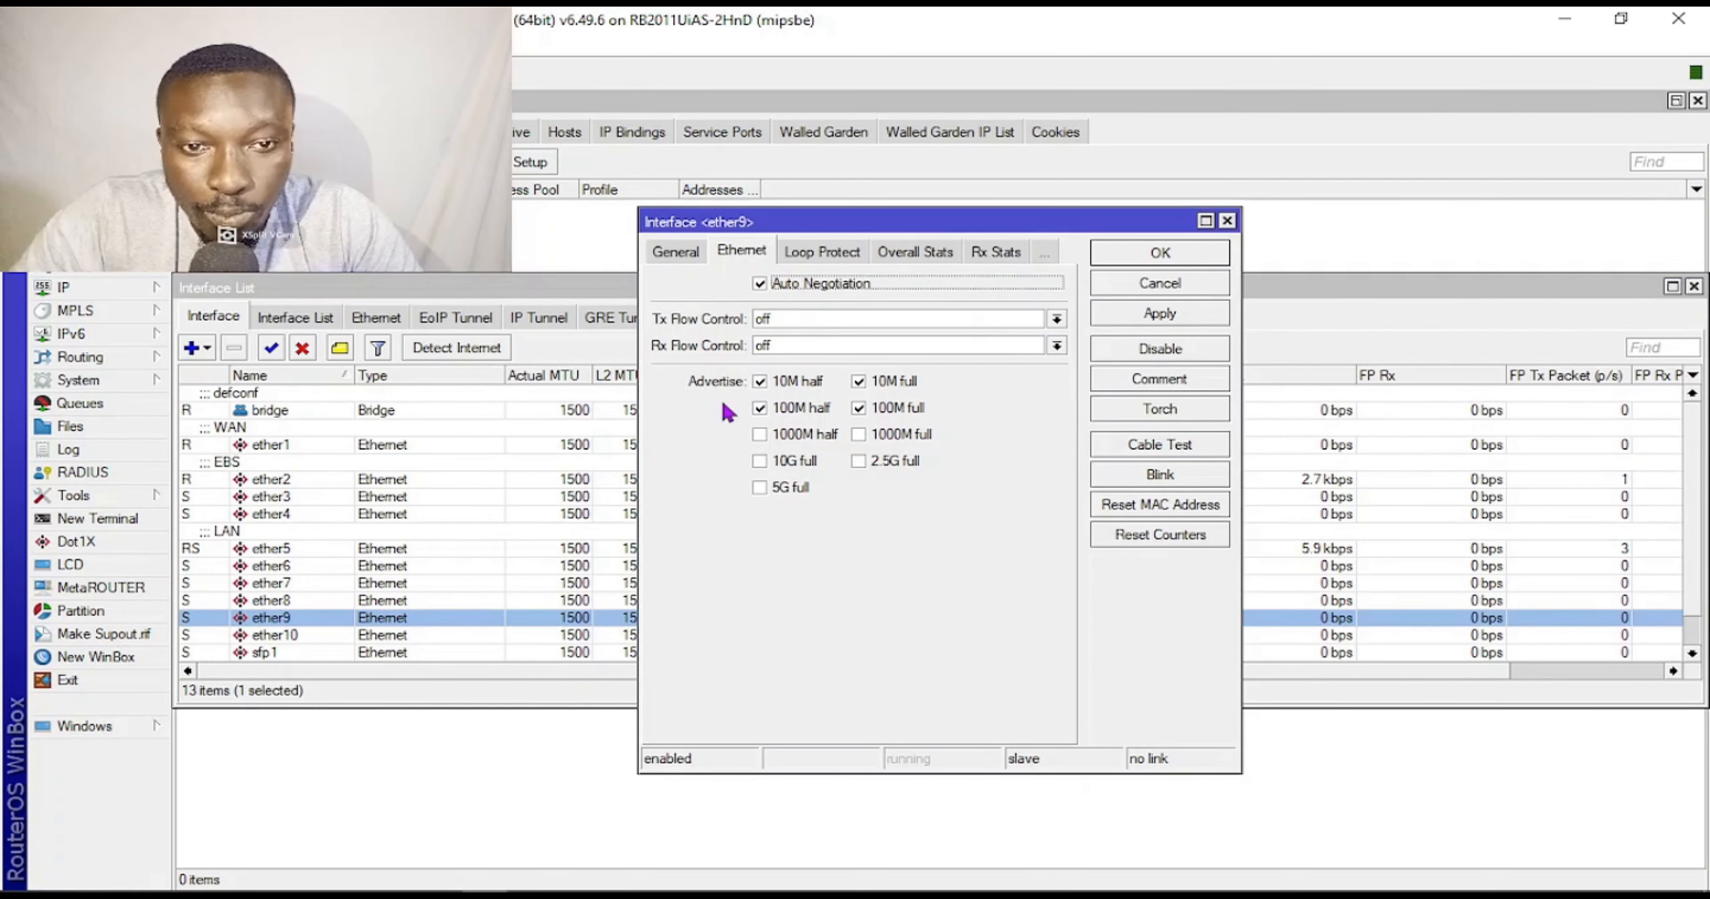
left_click(675, 252)
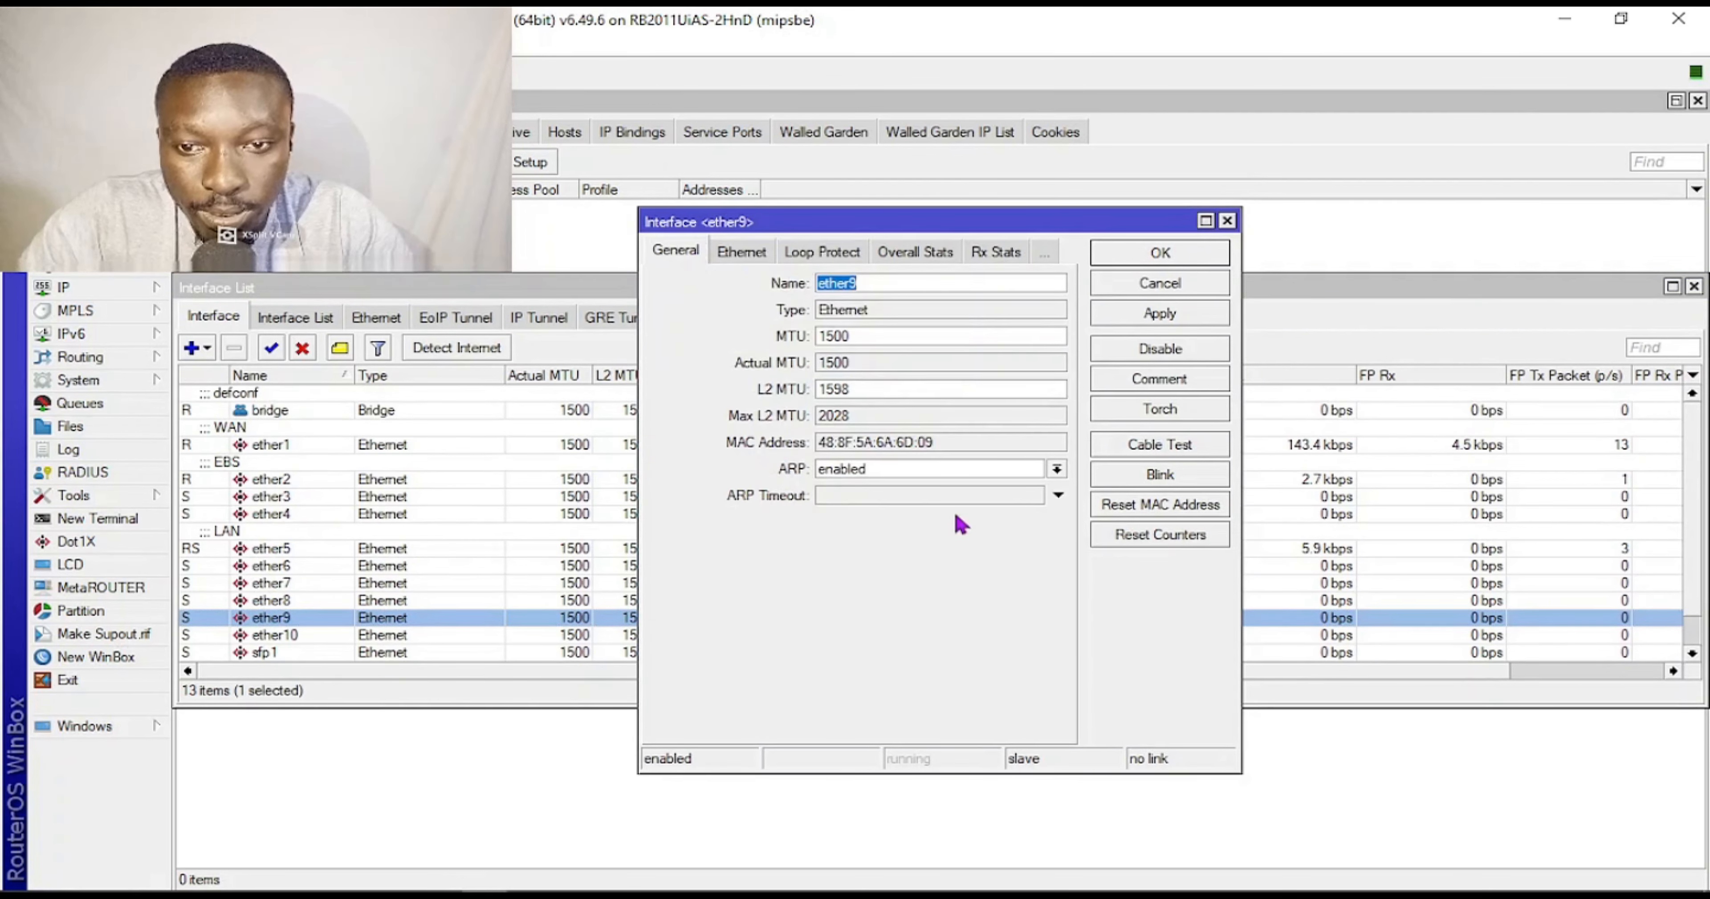
left_click(1162, 284)
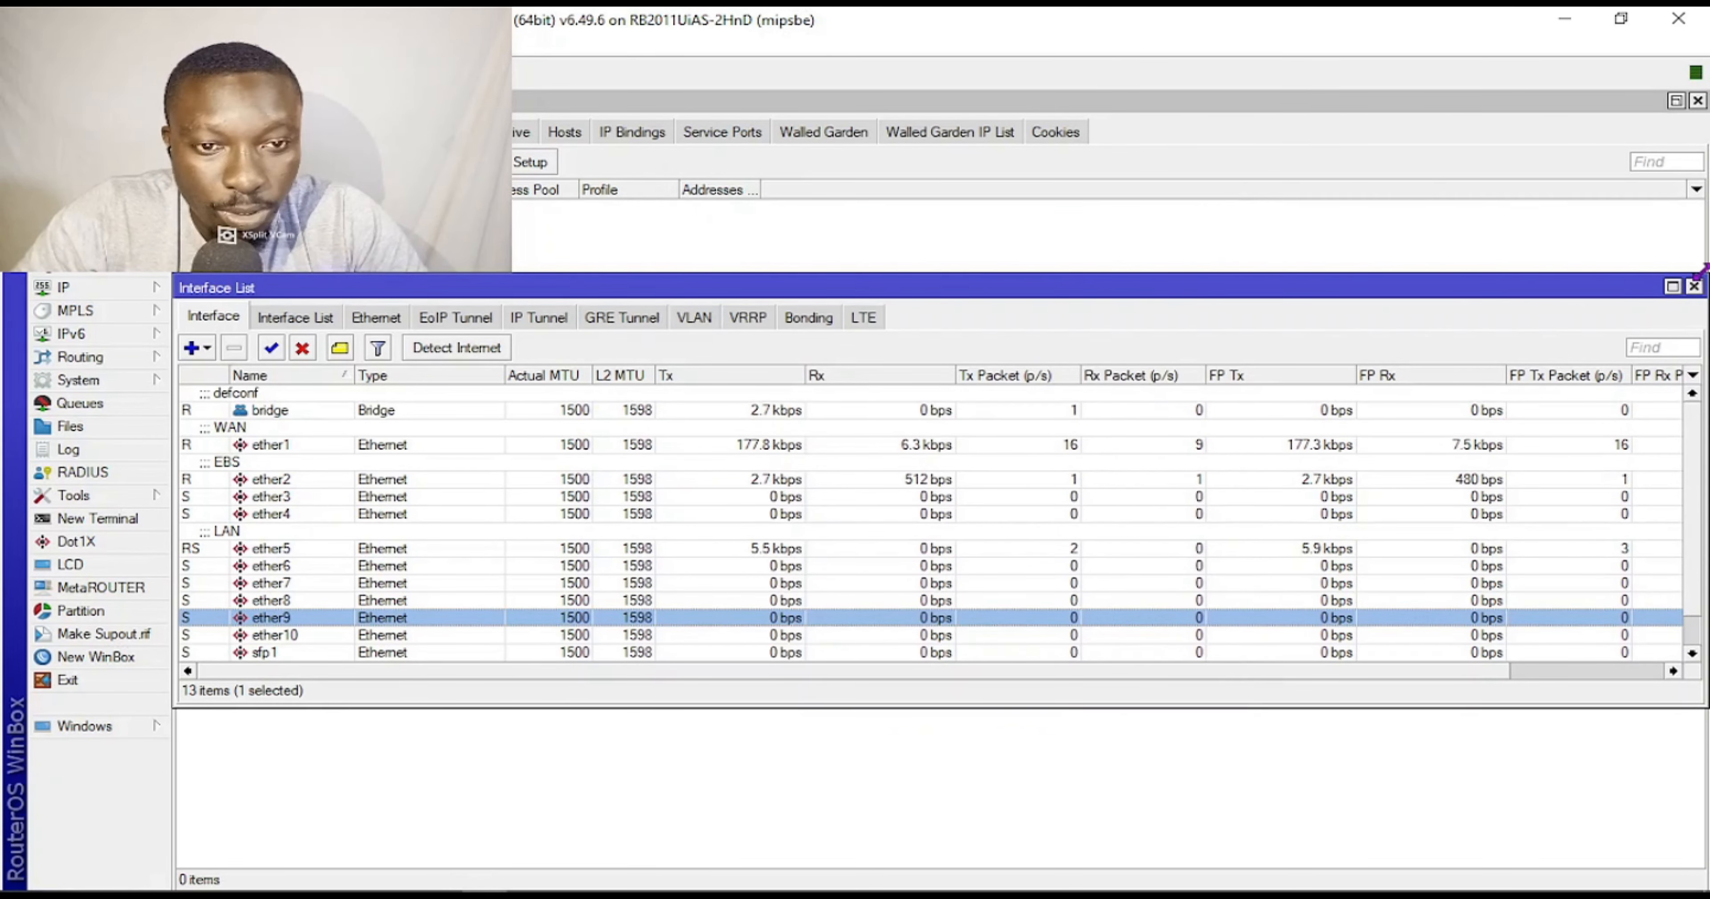
left_click(1693, 286)
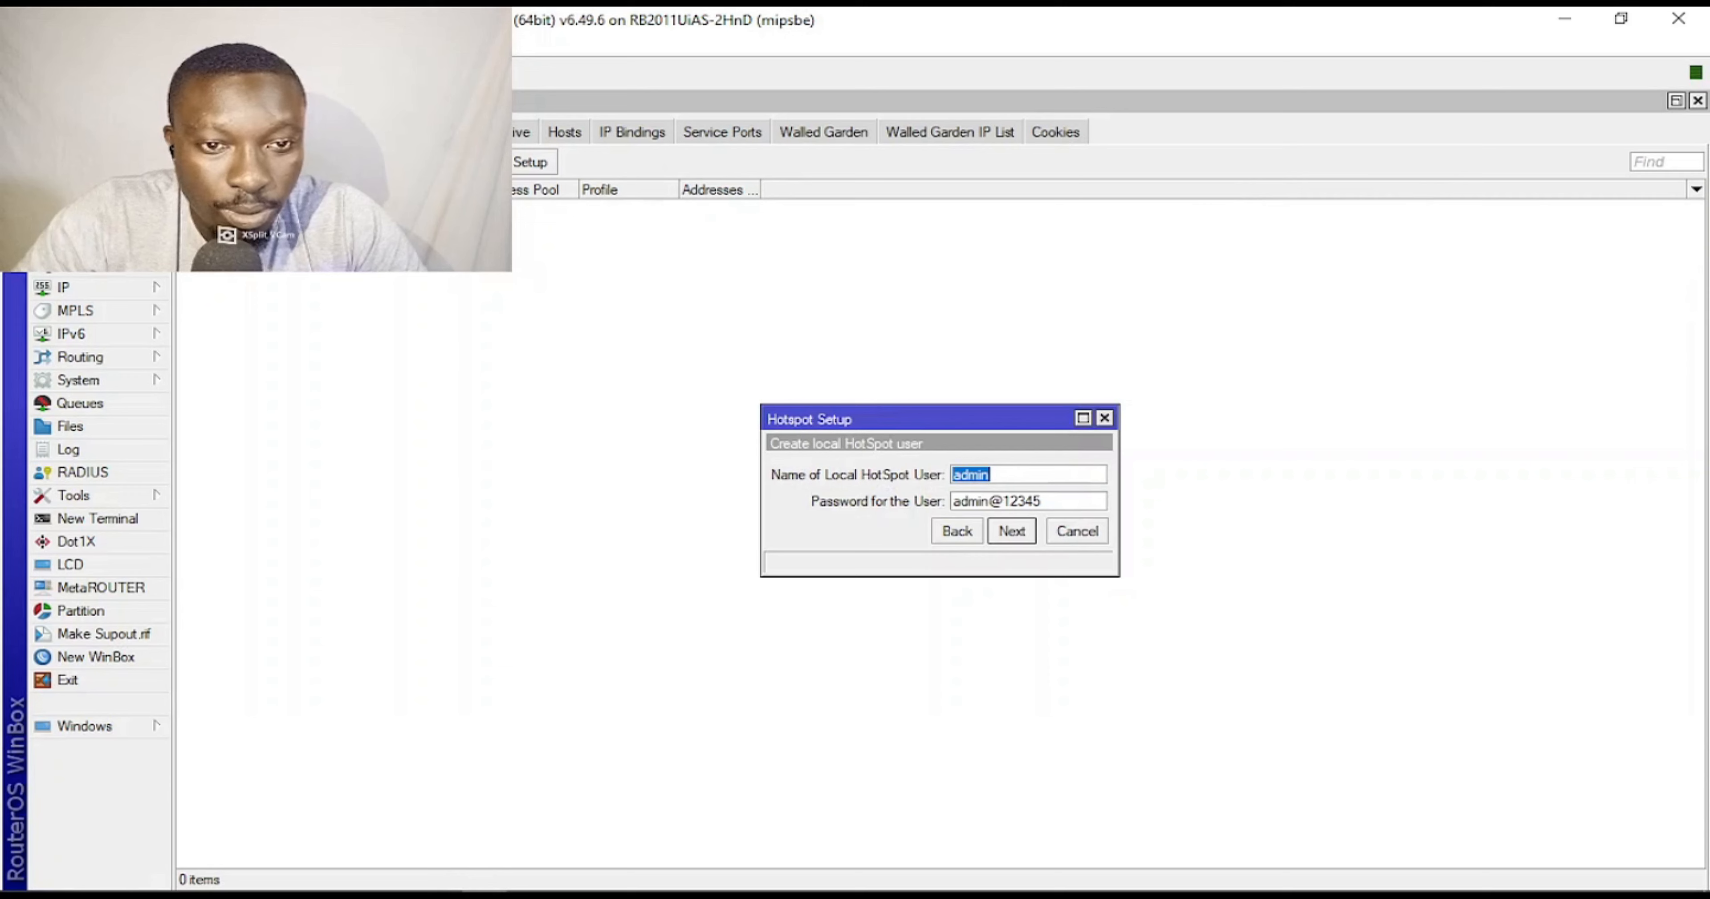
Remove ether9 from the bridge ports and retry the final hotspot setup step.
left_click(72, 195)
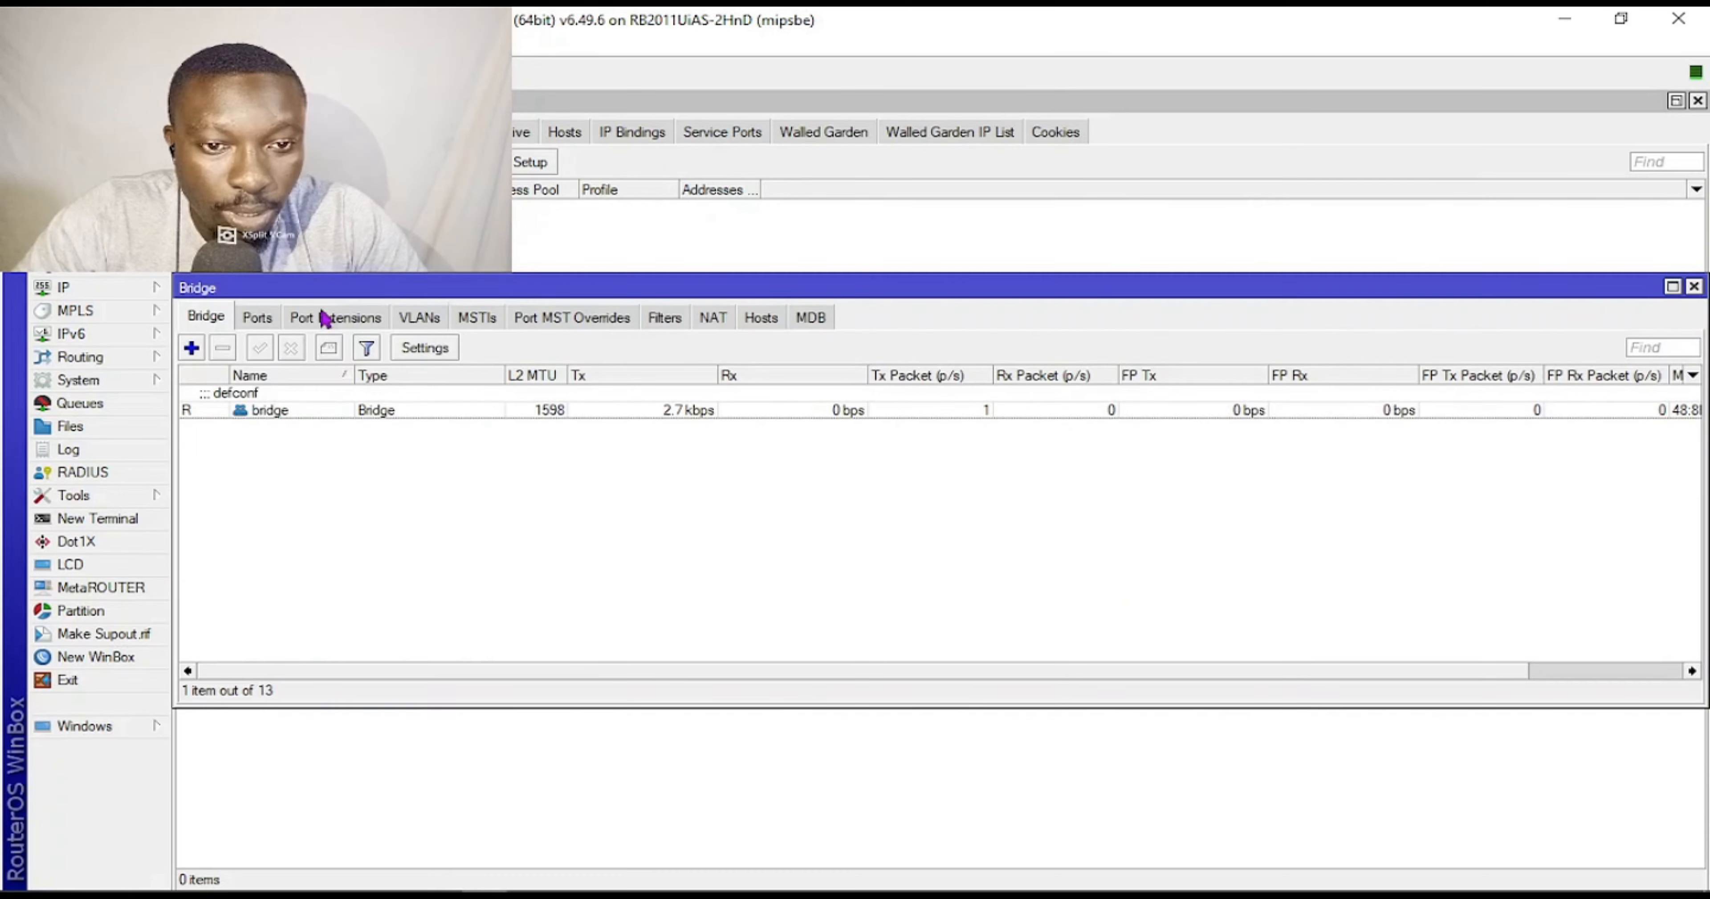
left_click(264, 320)
left_click(285, 619)
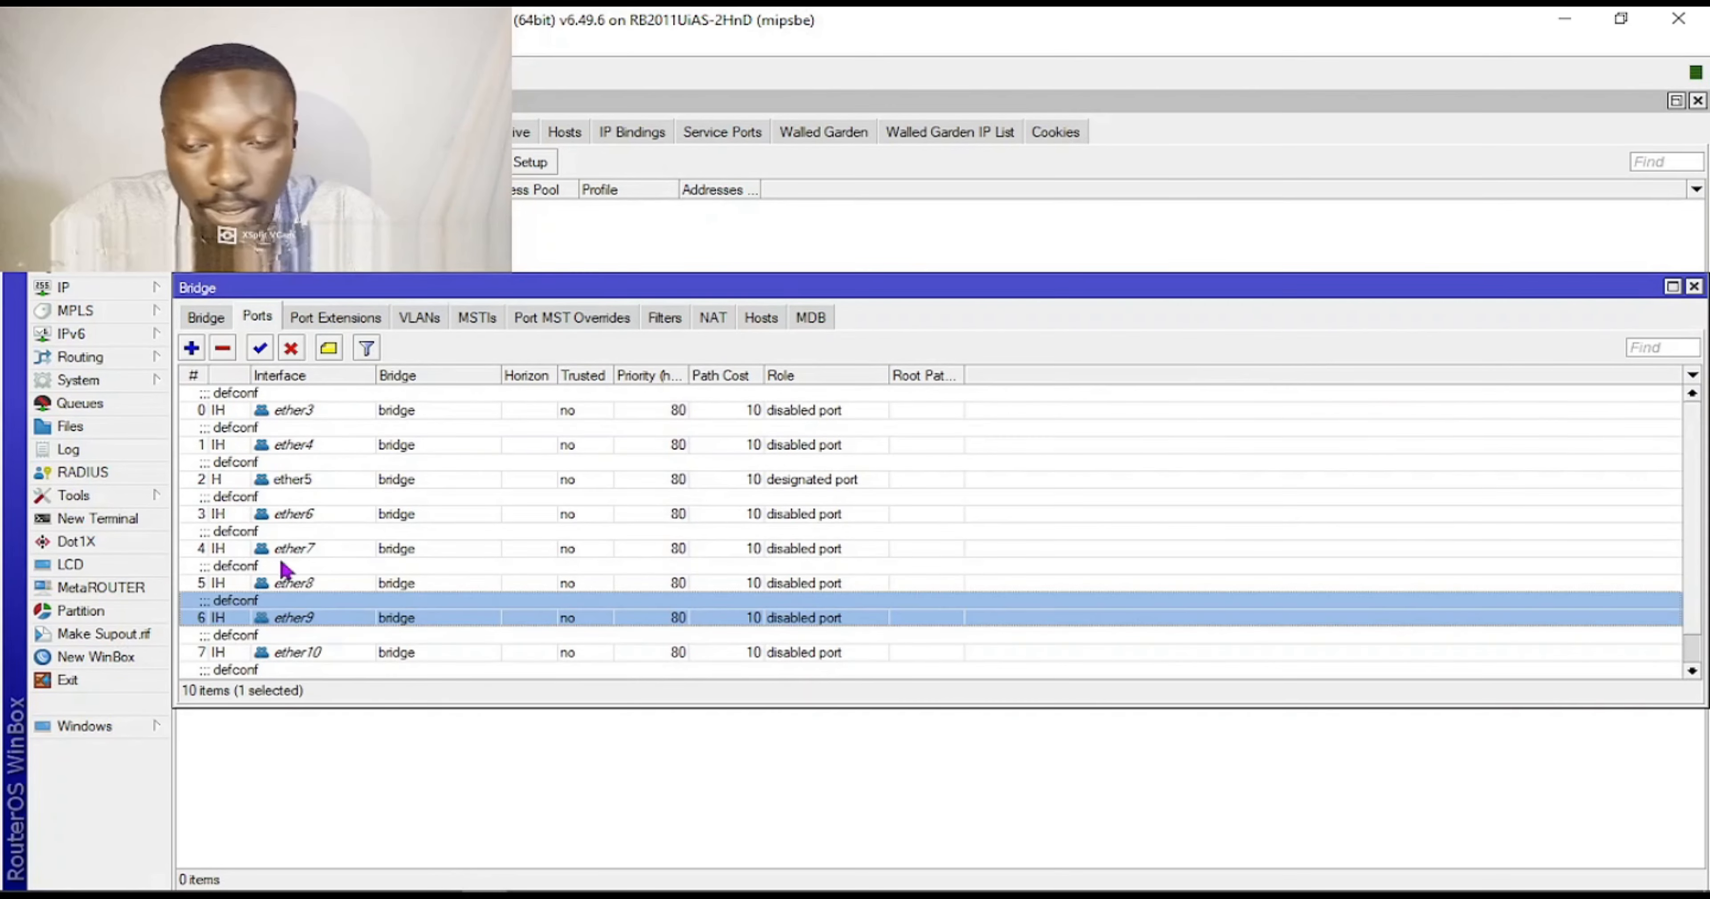
left_click(222, 347)
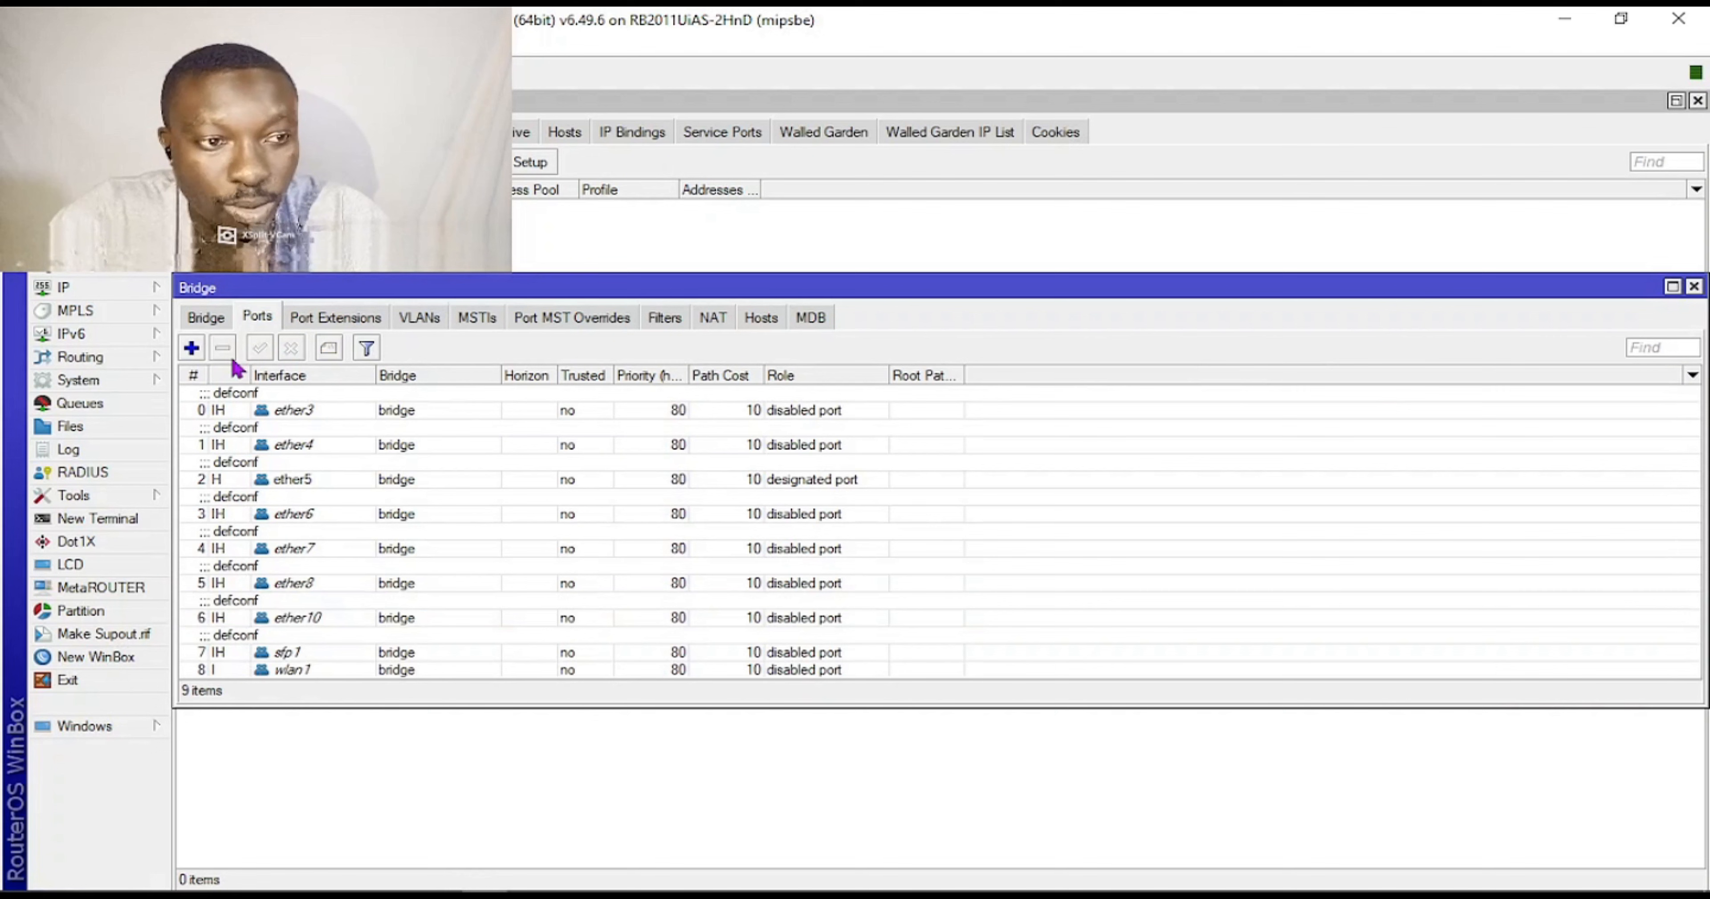
left_click(1694, 287)
left_click(1014, 535)
Limit the new hotspot server to 1 address per MAC.
left_click(942, 484)
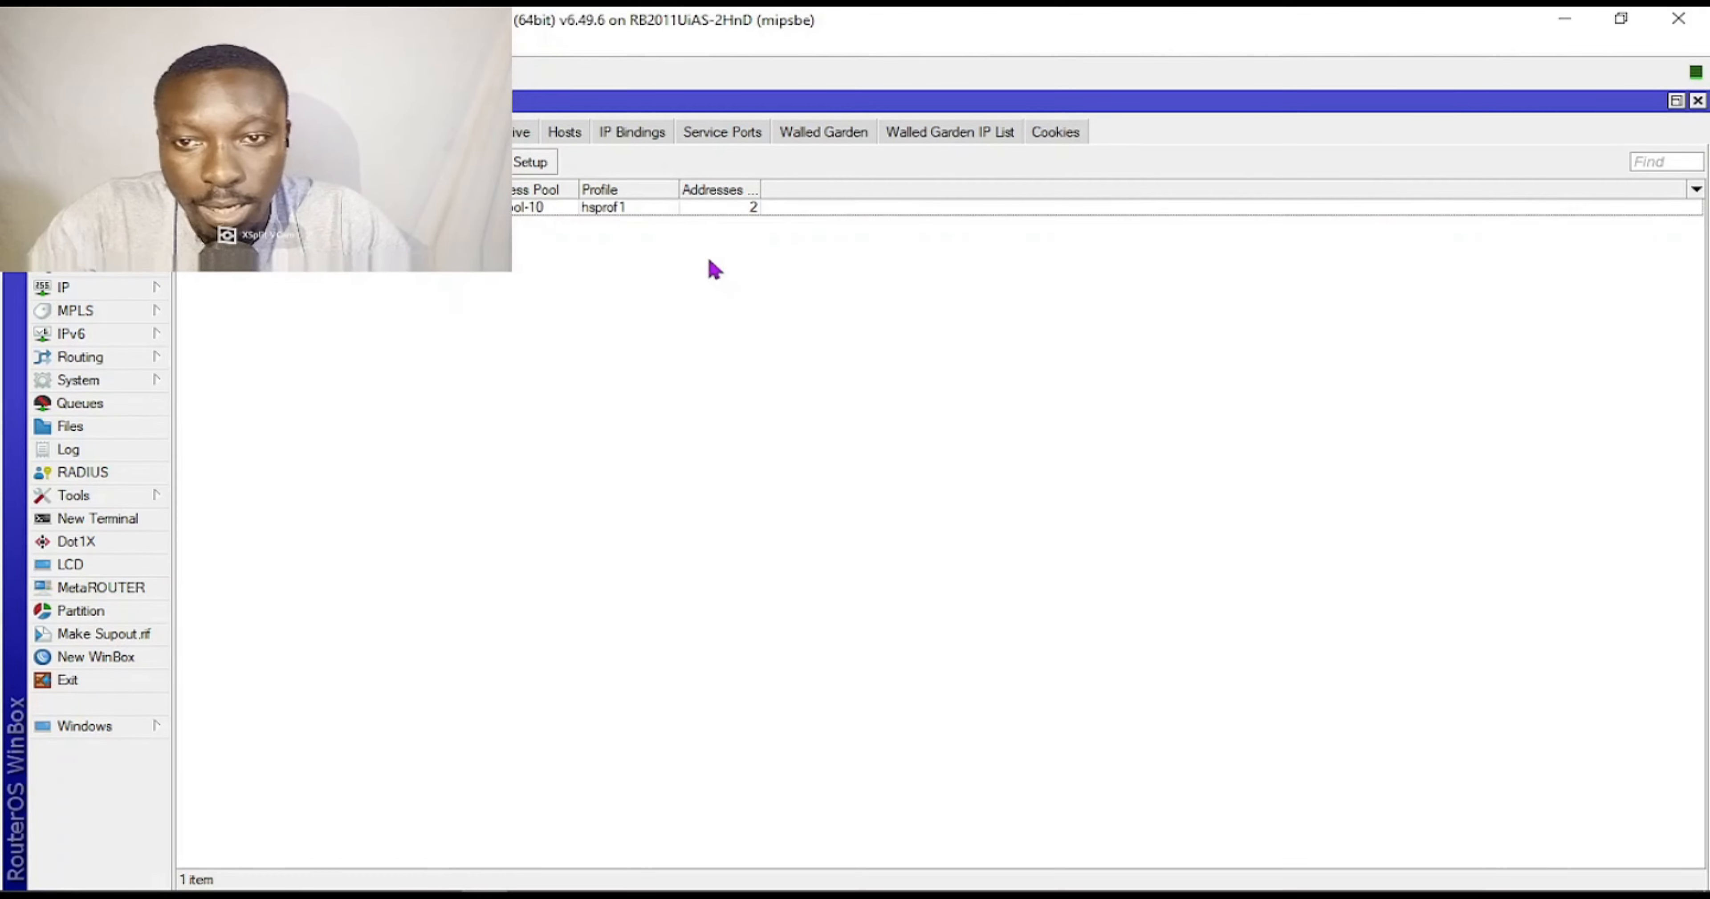
left_click(642, 208)
double_click(638, 208)
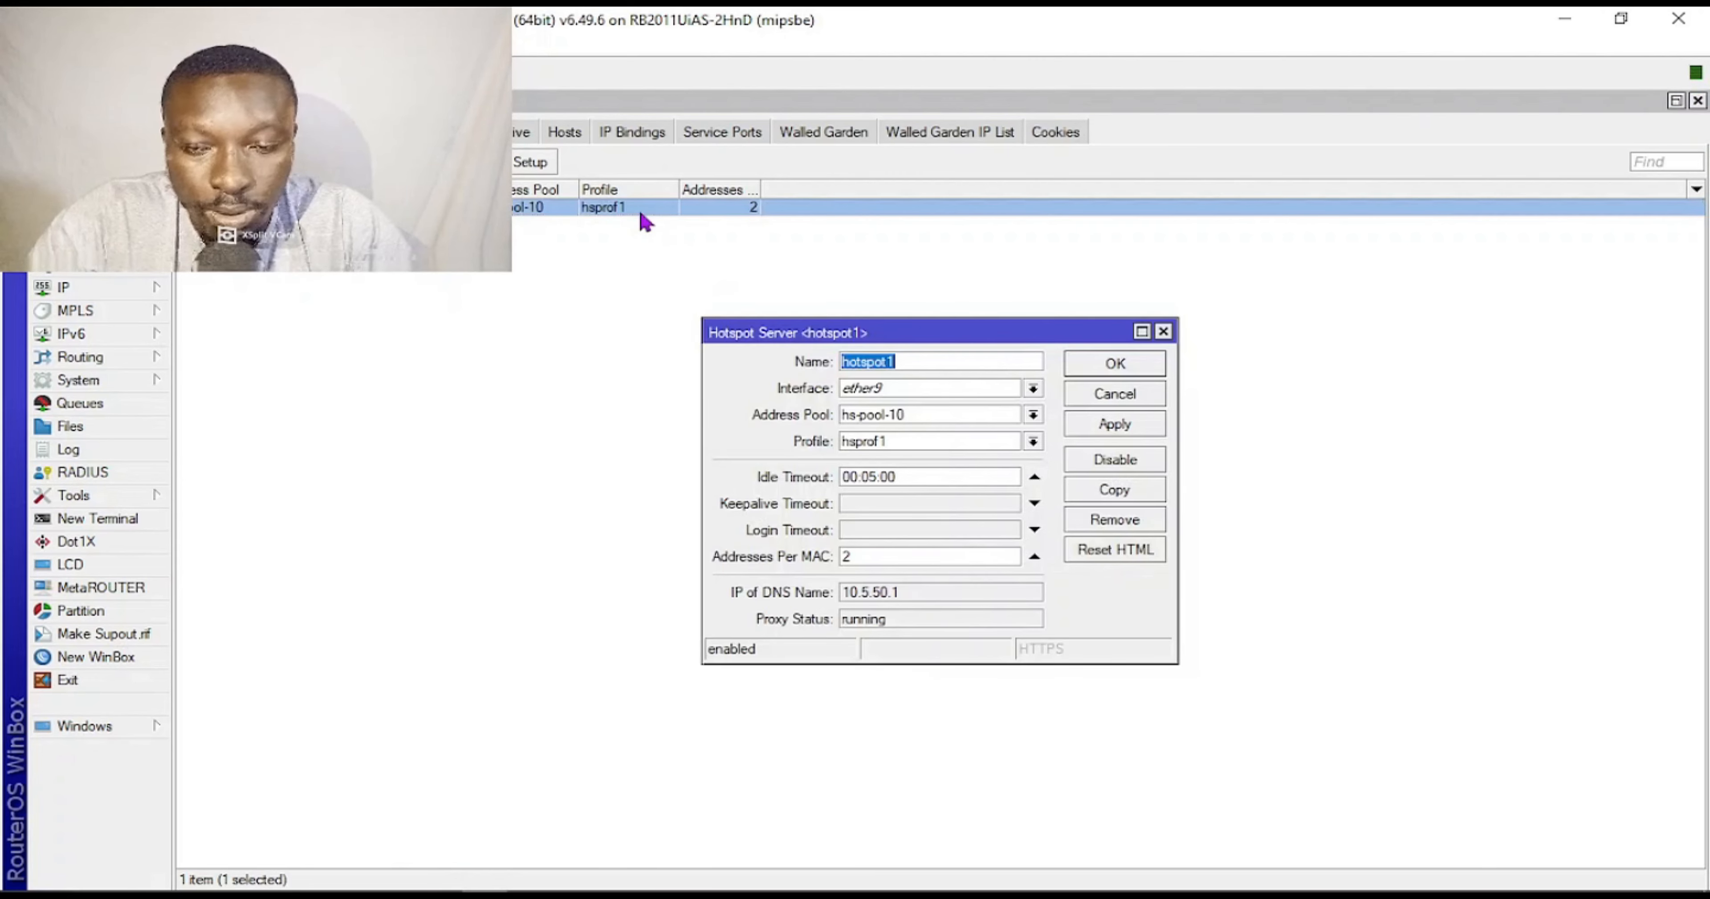
double_click(906, 560)
type("1")
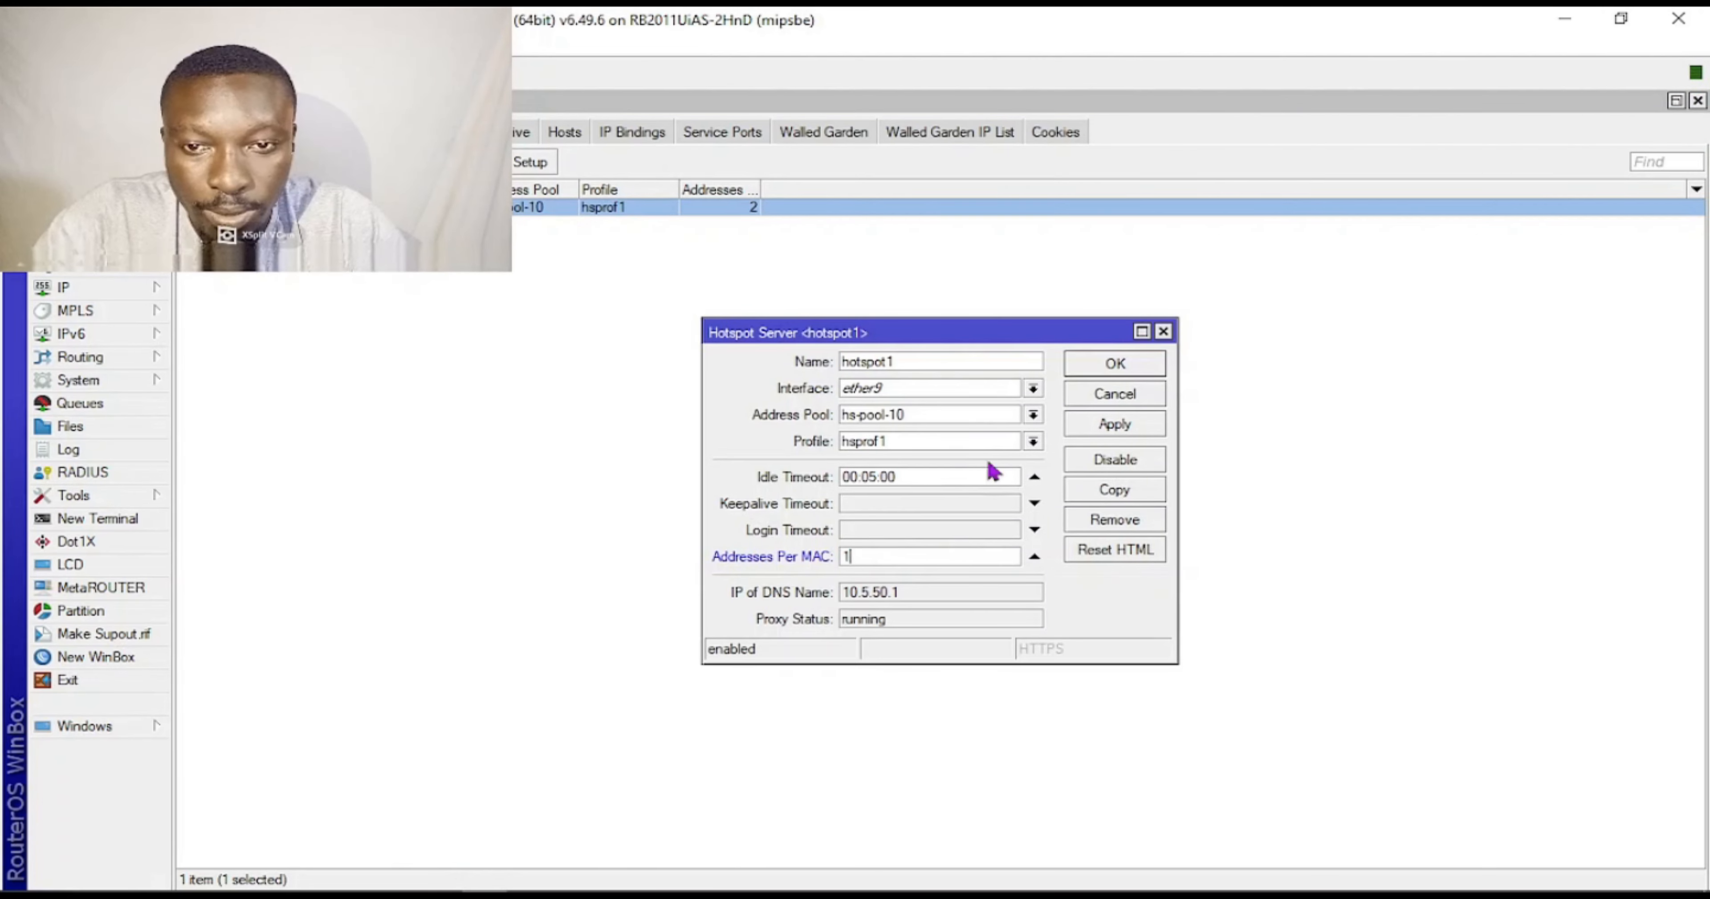
left_click(1132, 426)
left_click(1126, 370)
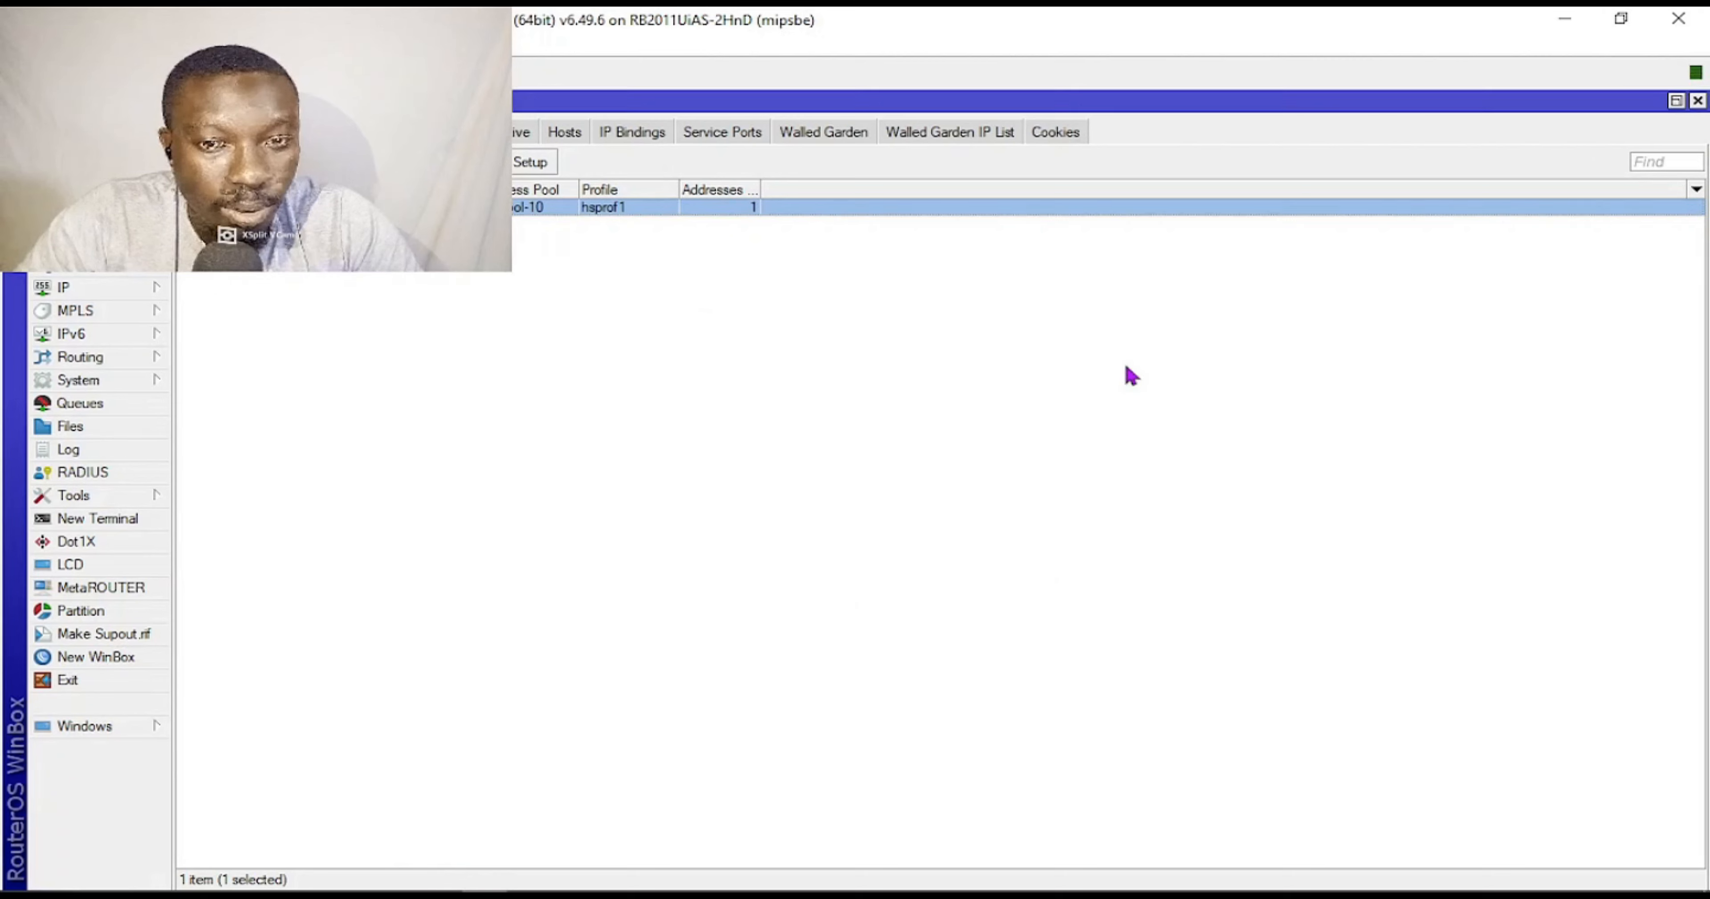
Turn off cookie login in server profile hsprof1, leaving HTTP CHAP only.
left_click(296, 132)
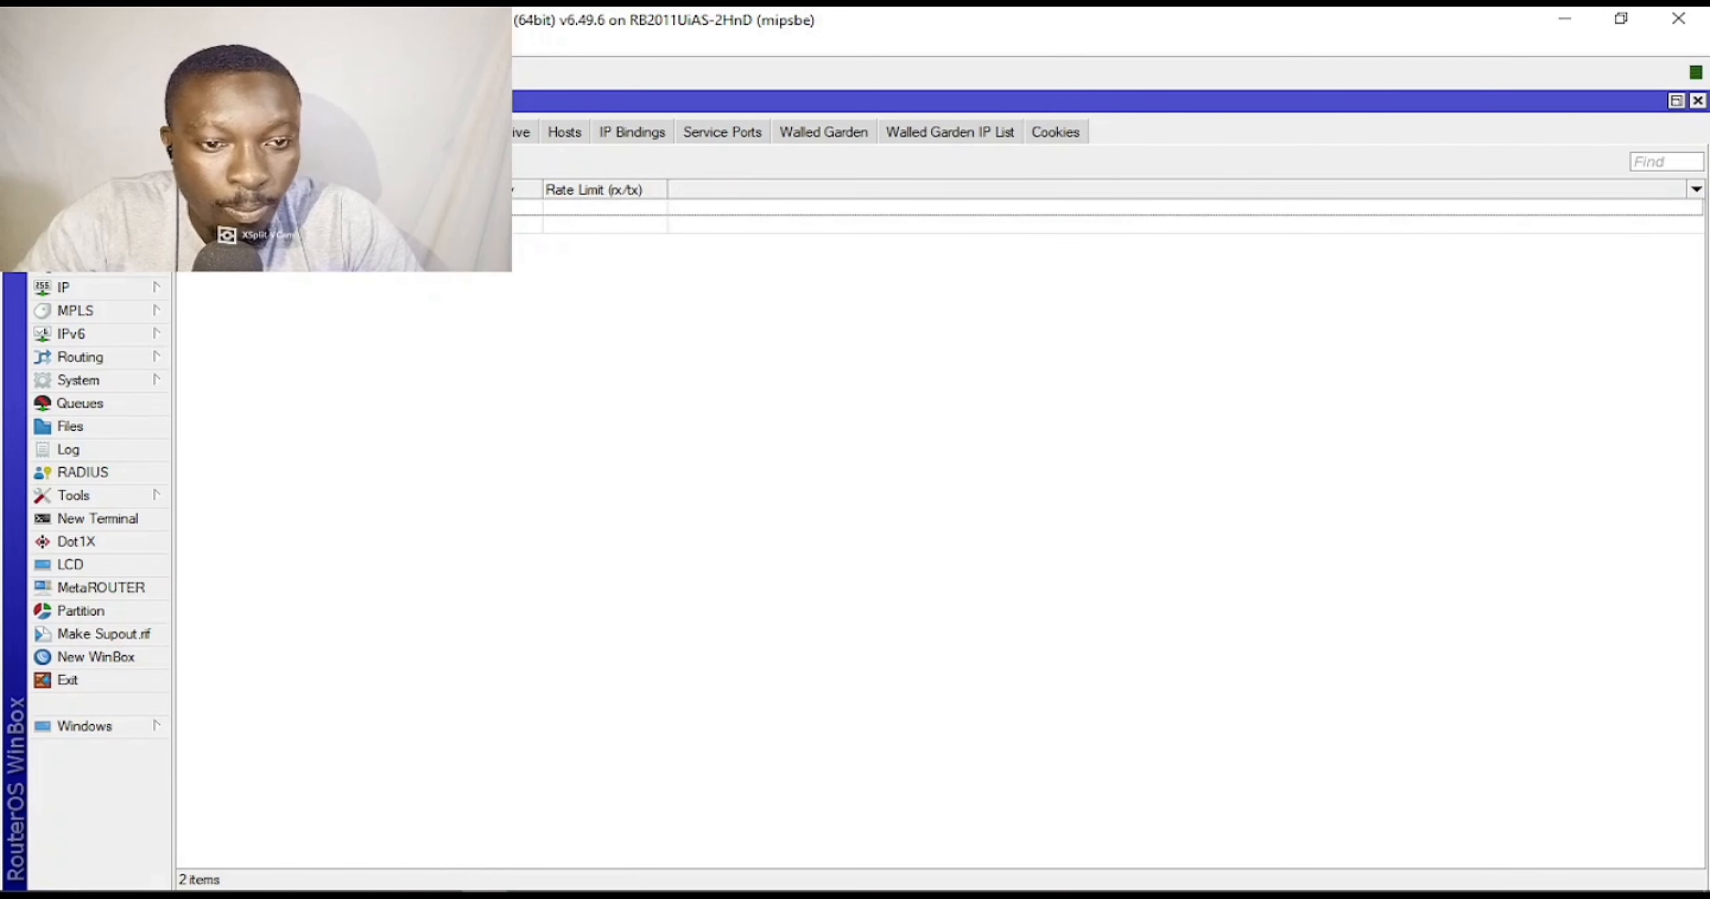
double_click(452, 225)
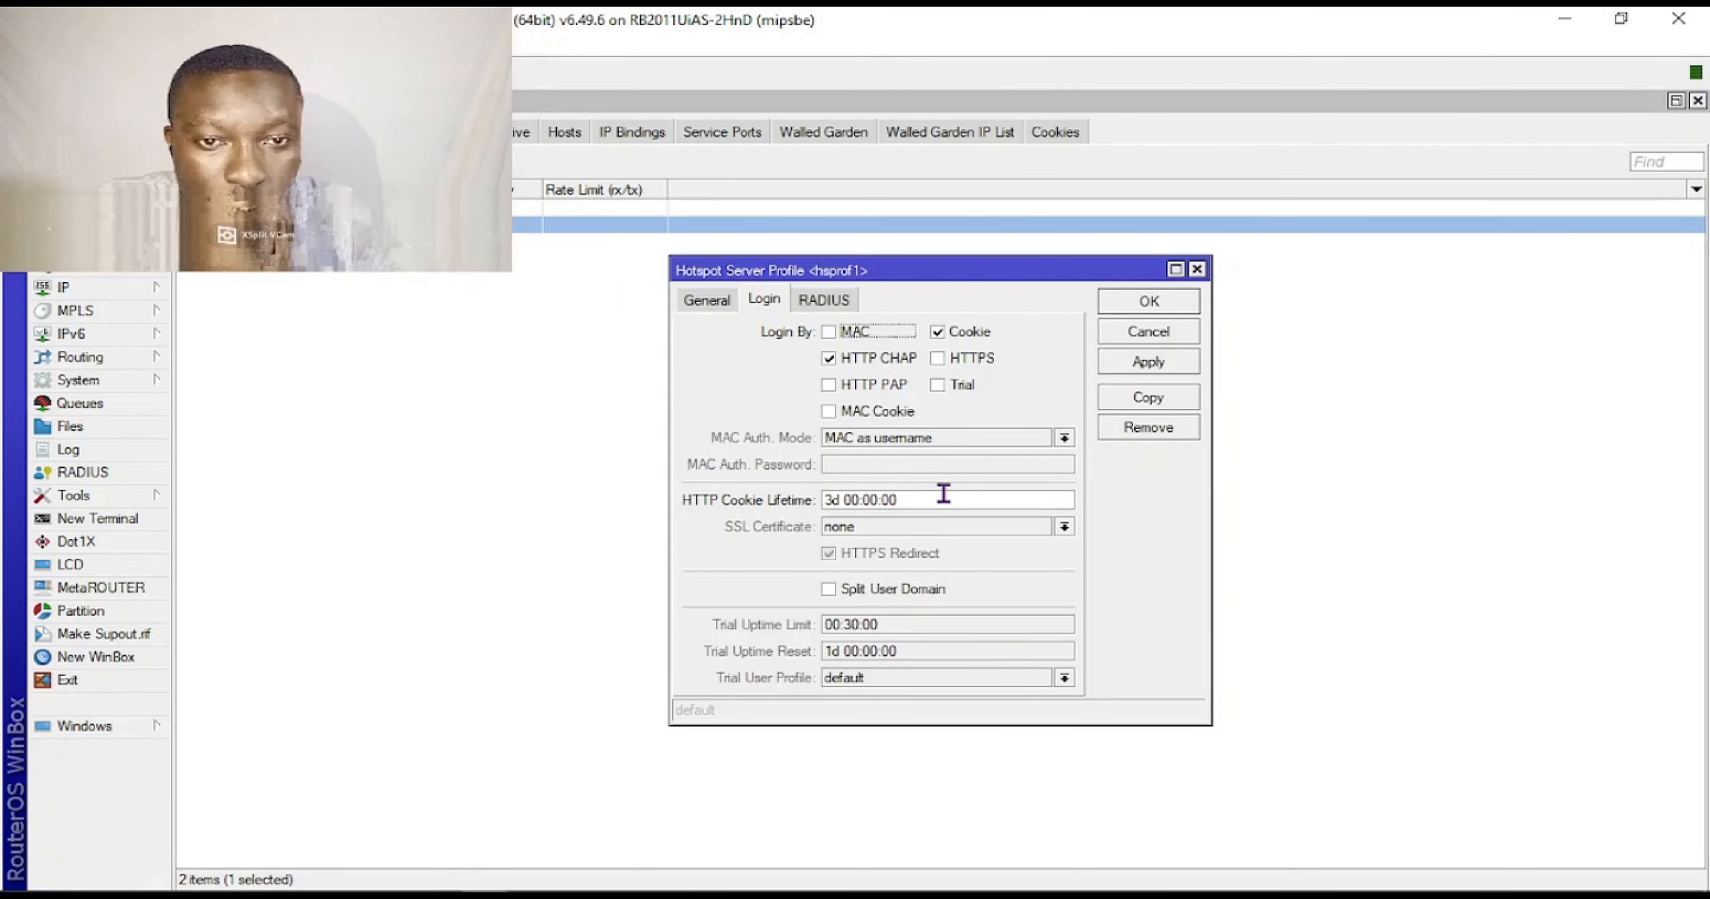
left_click(935, 332)
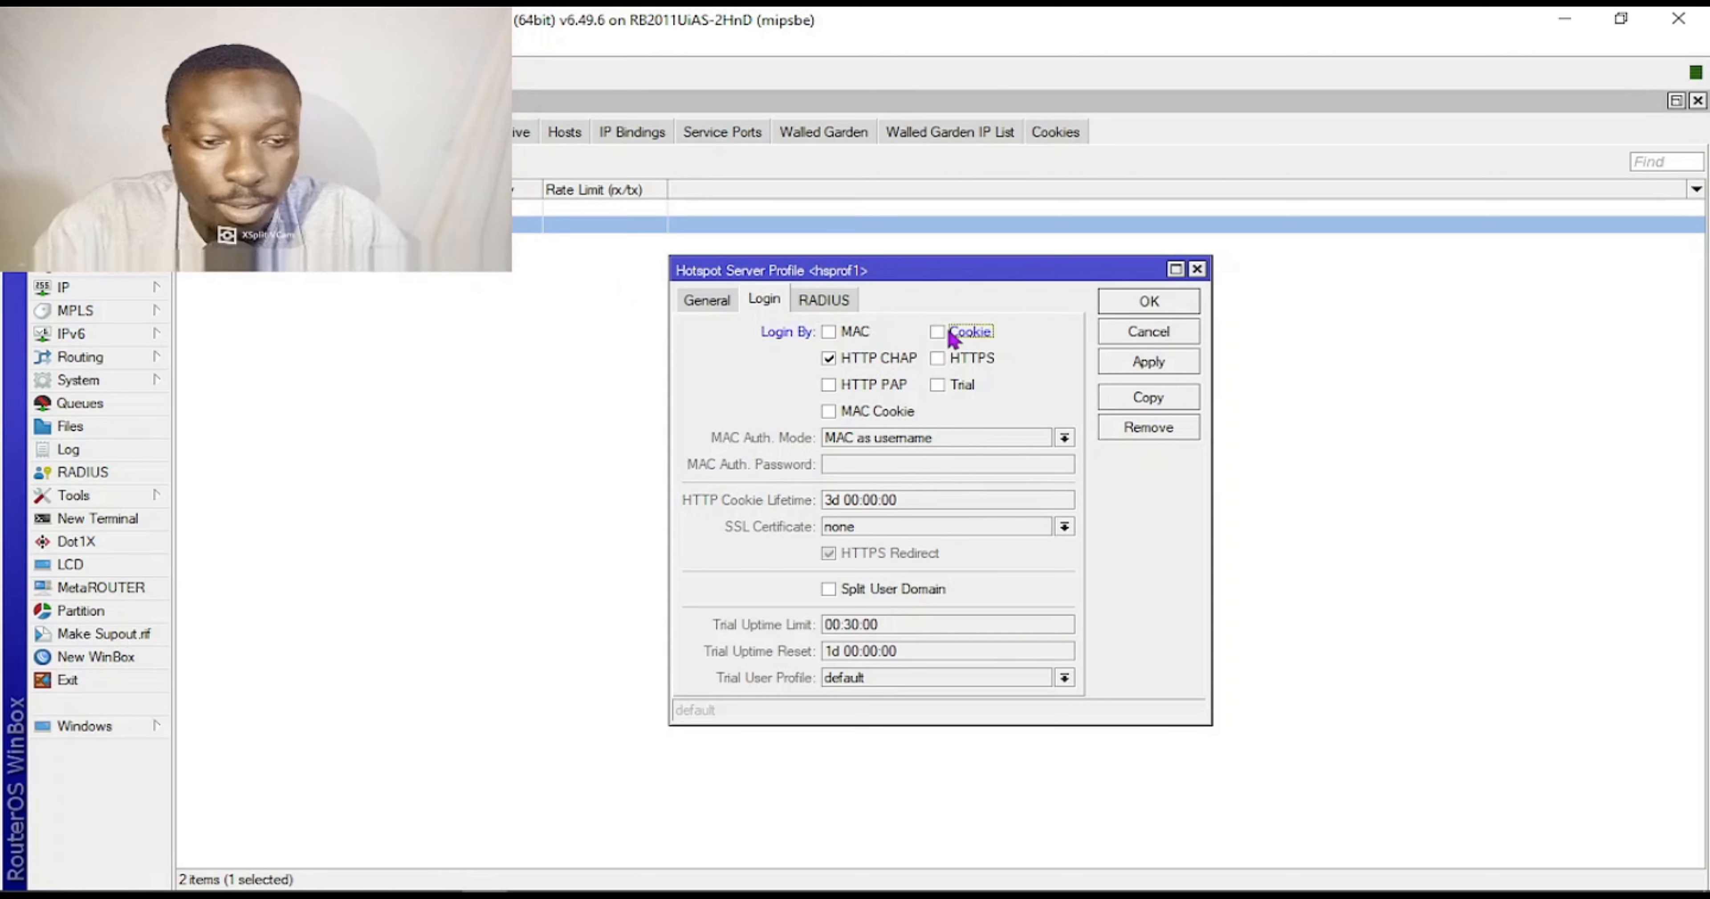
left_click(1123, 364)
left_click(1140, 307)
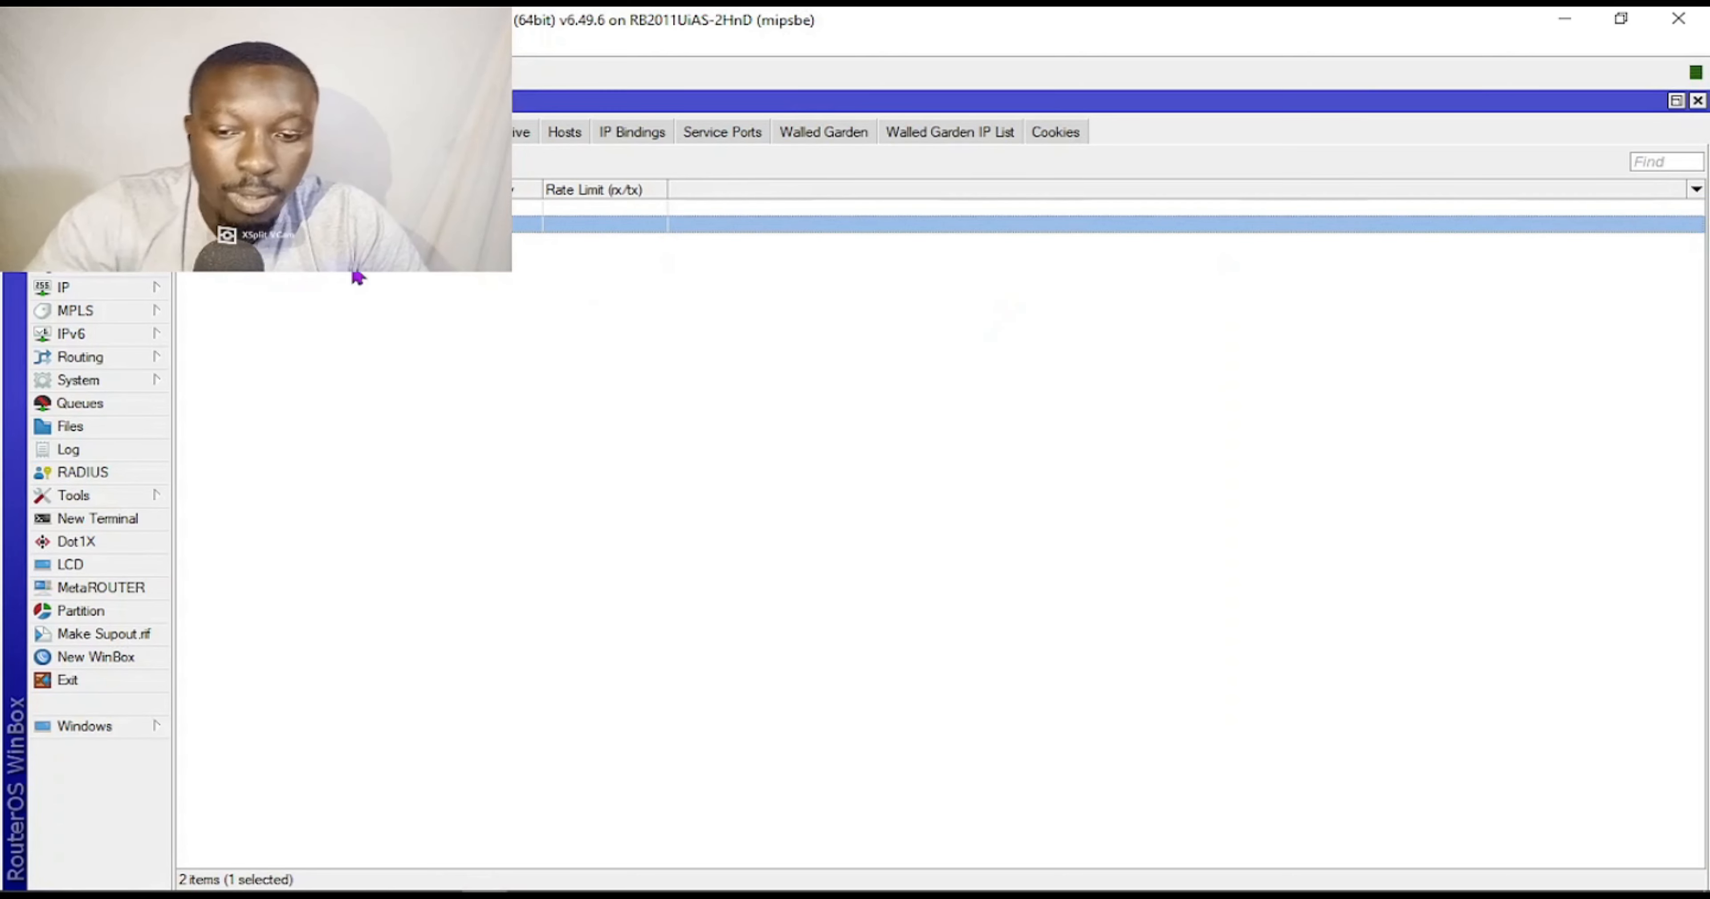
Browse the hotspot Users and User Profiles lists, then return to the Servers list.
left_click(366, 132)
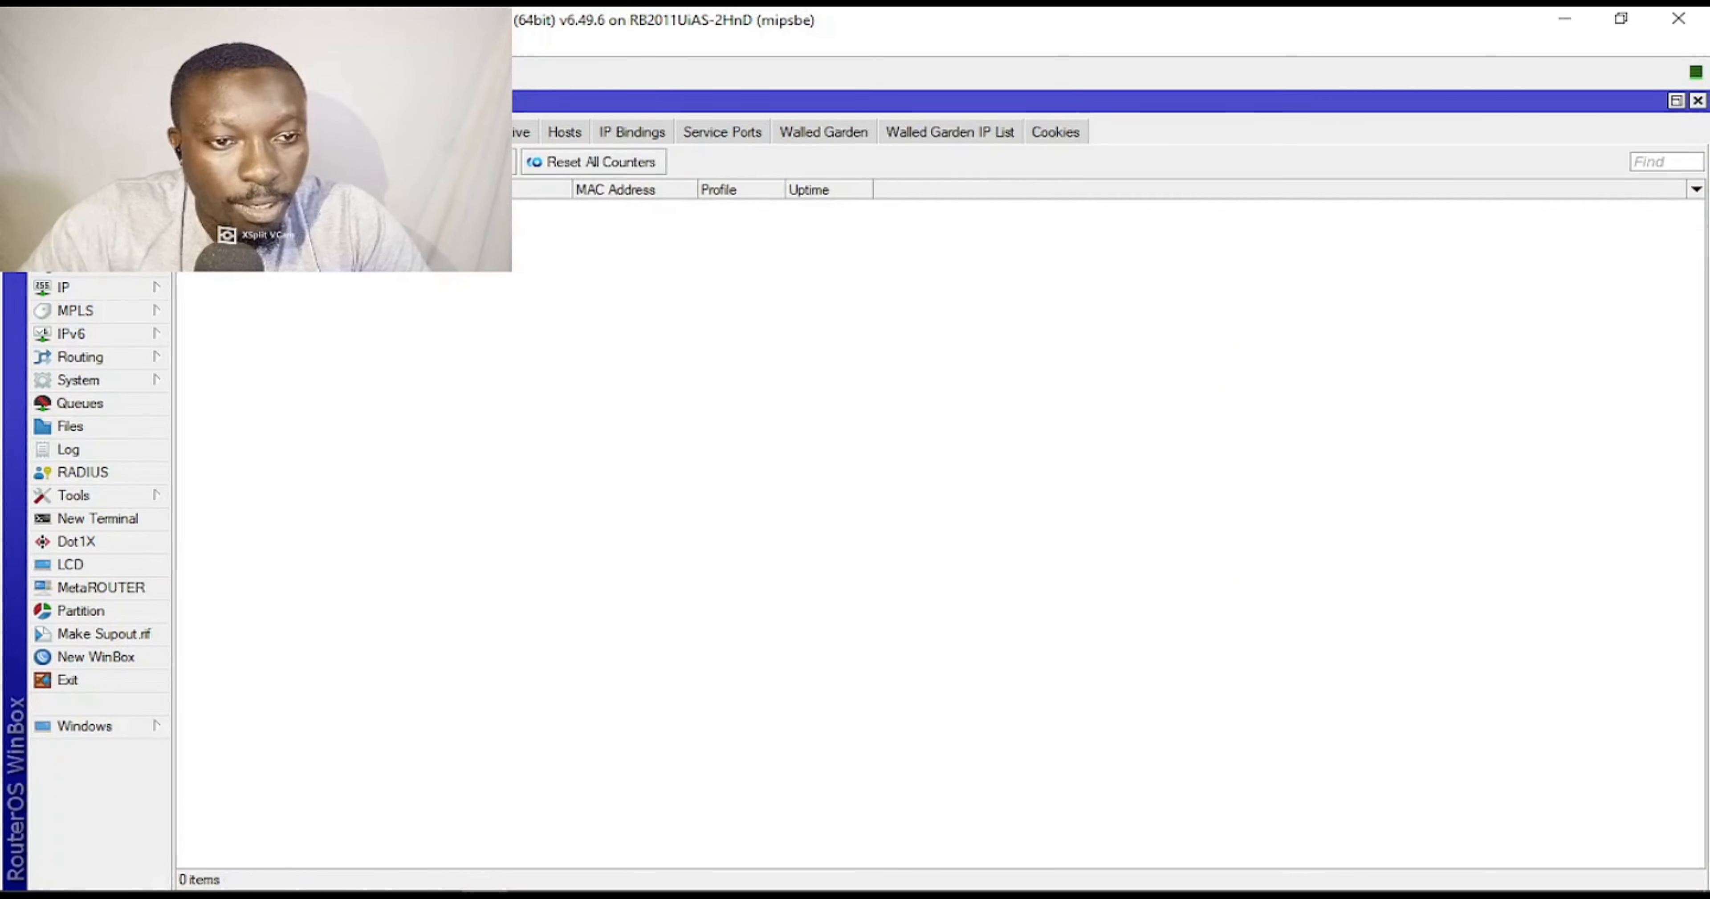
left_click(438, 133)
left_click(366, 132)
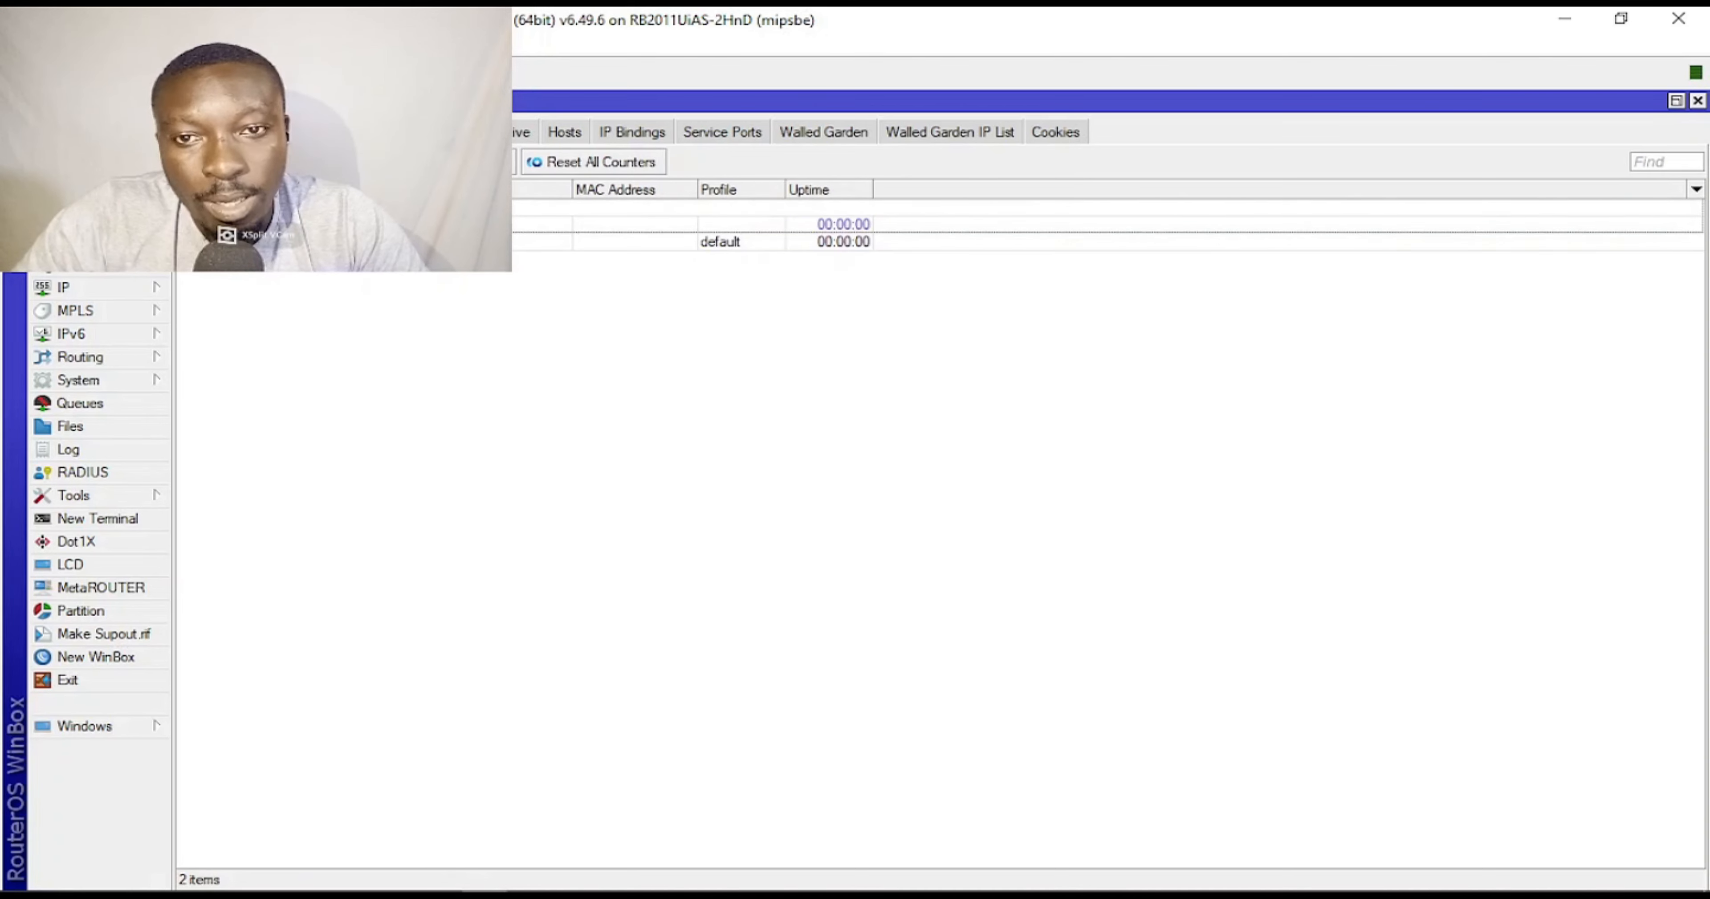
left_click(332, 225)
left_click(332, 242)
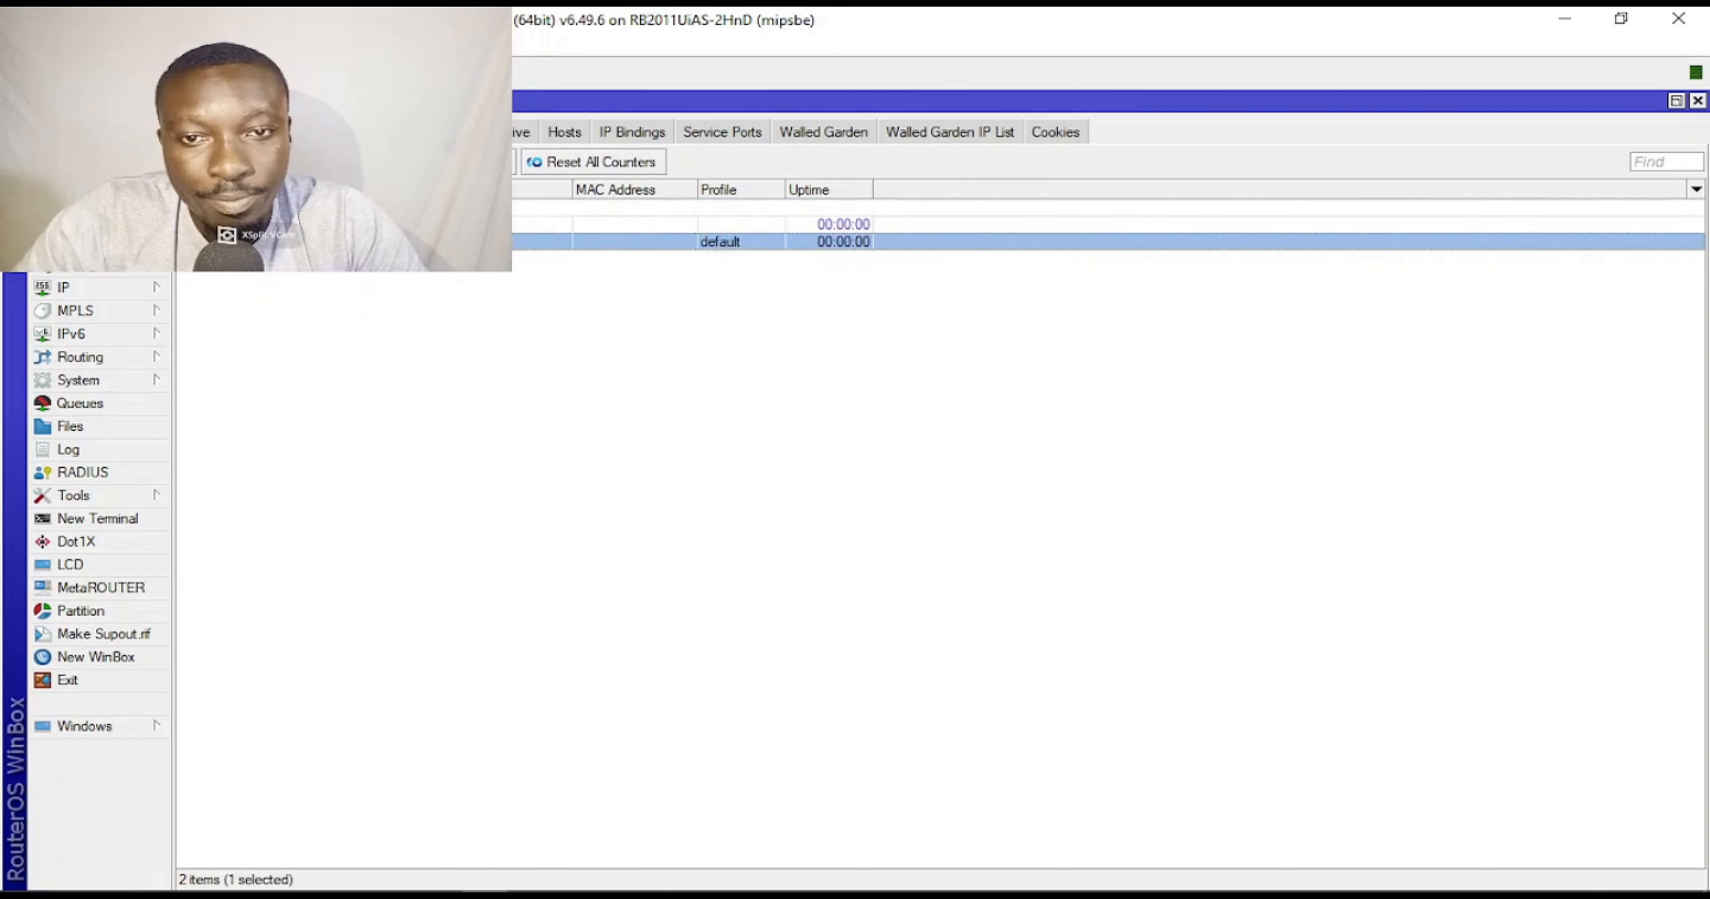
left_click(438, 132)
left_click(332, 208)
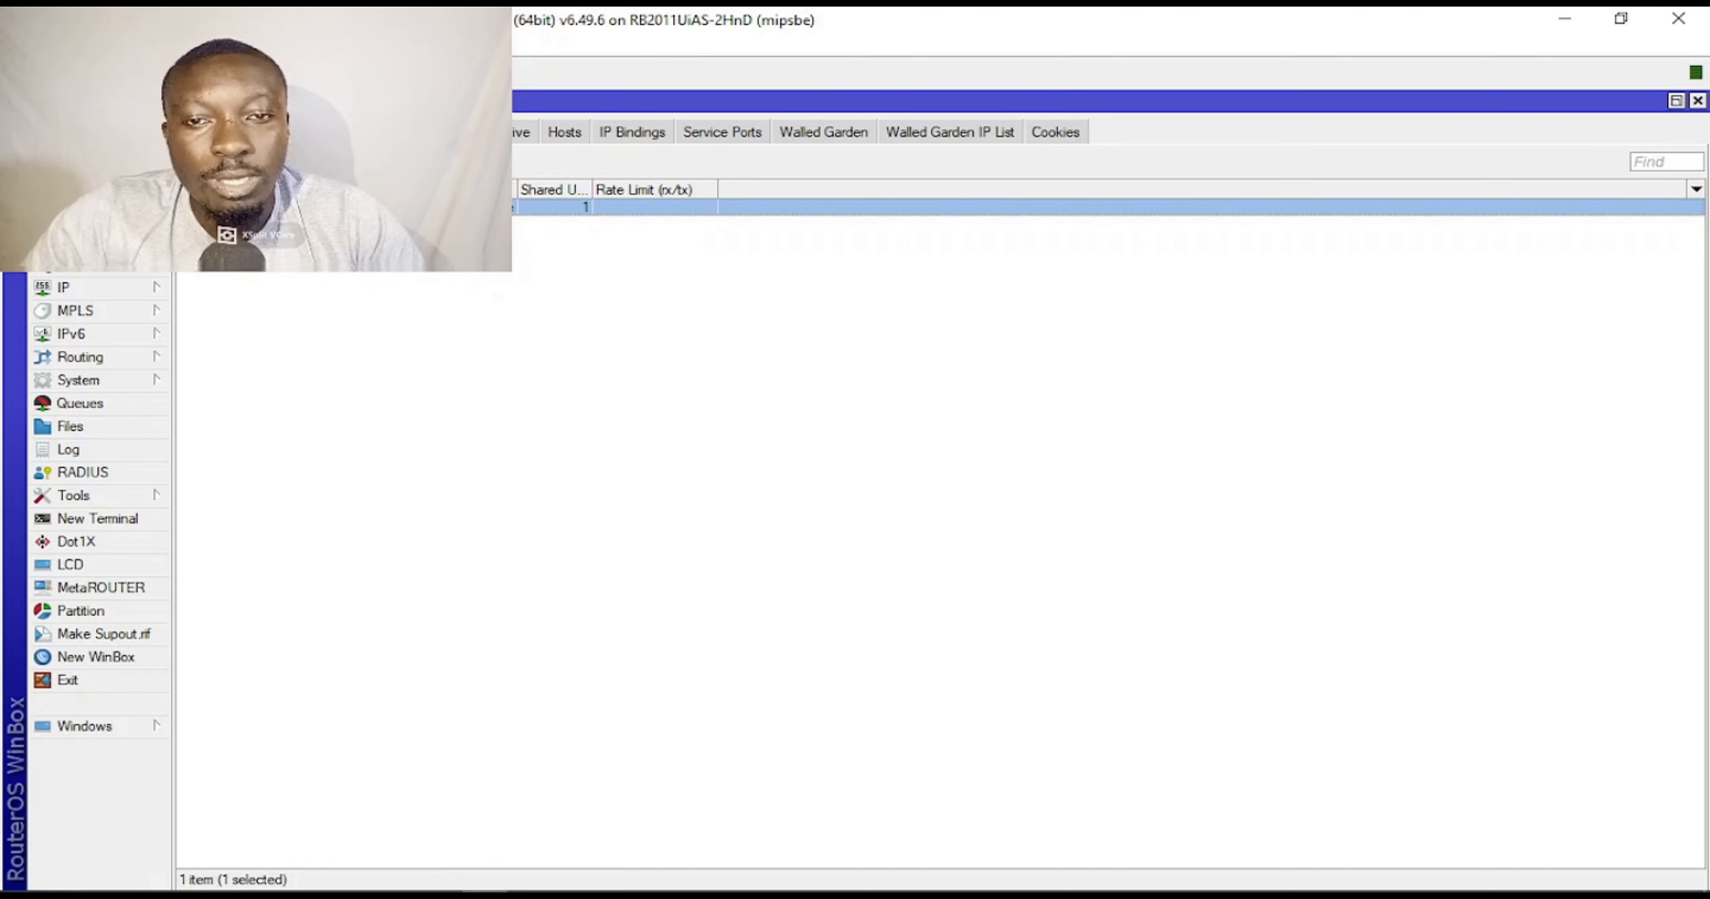
left_click(210, 132)
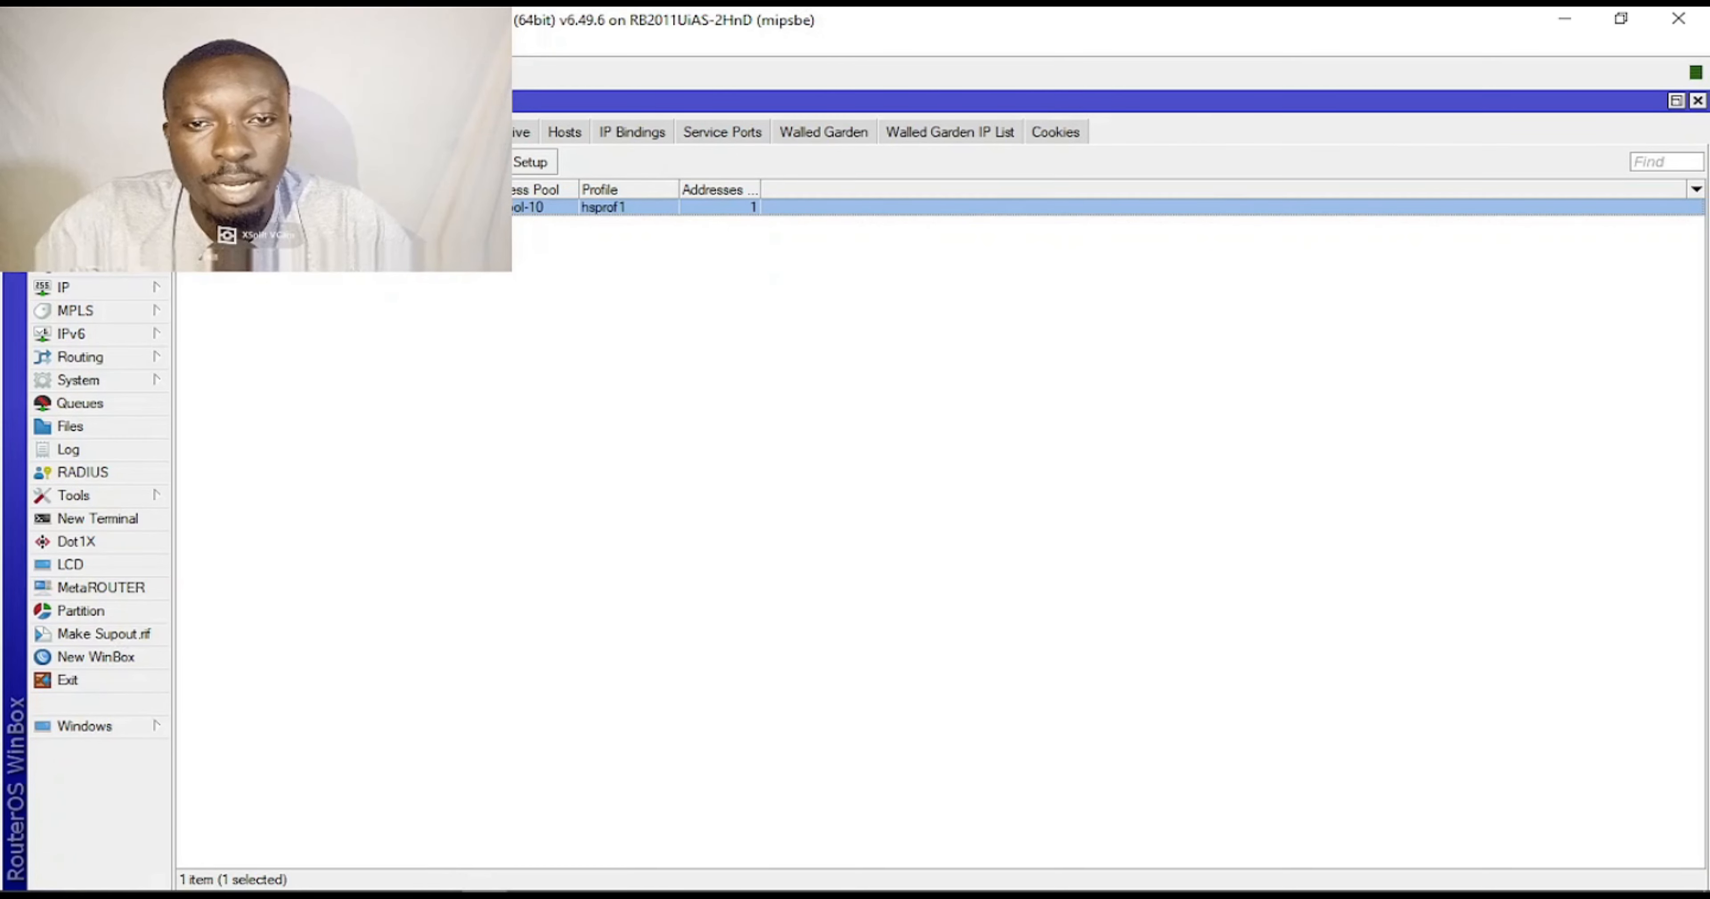
mouse_move(748, 889)
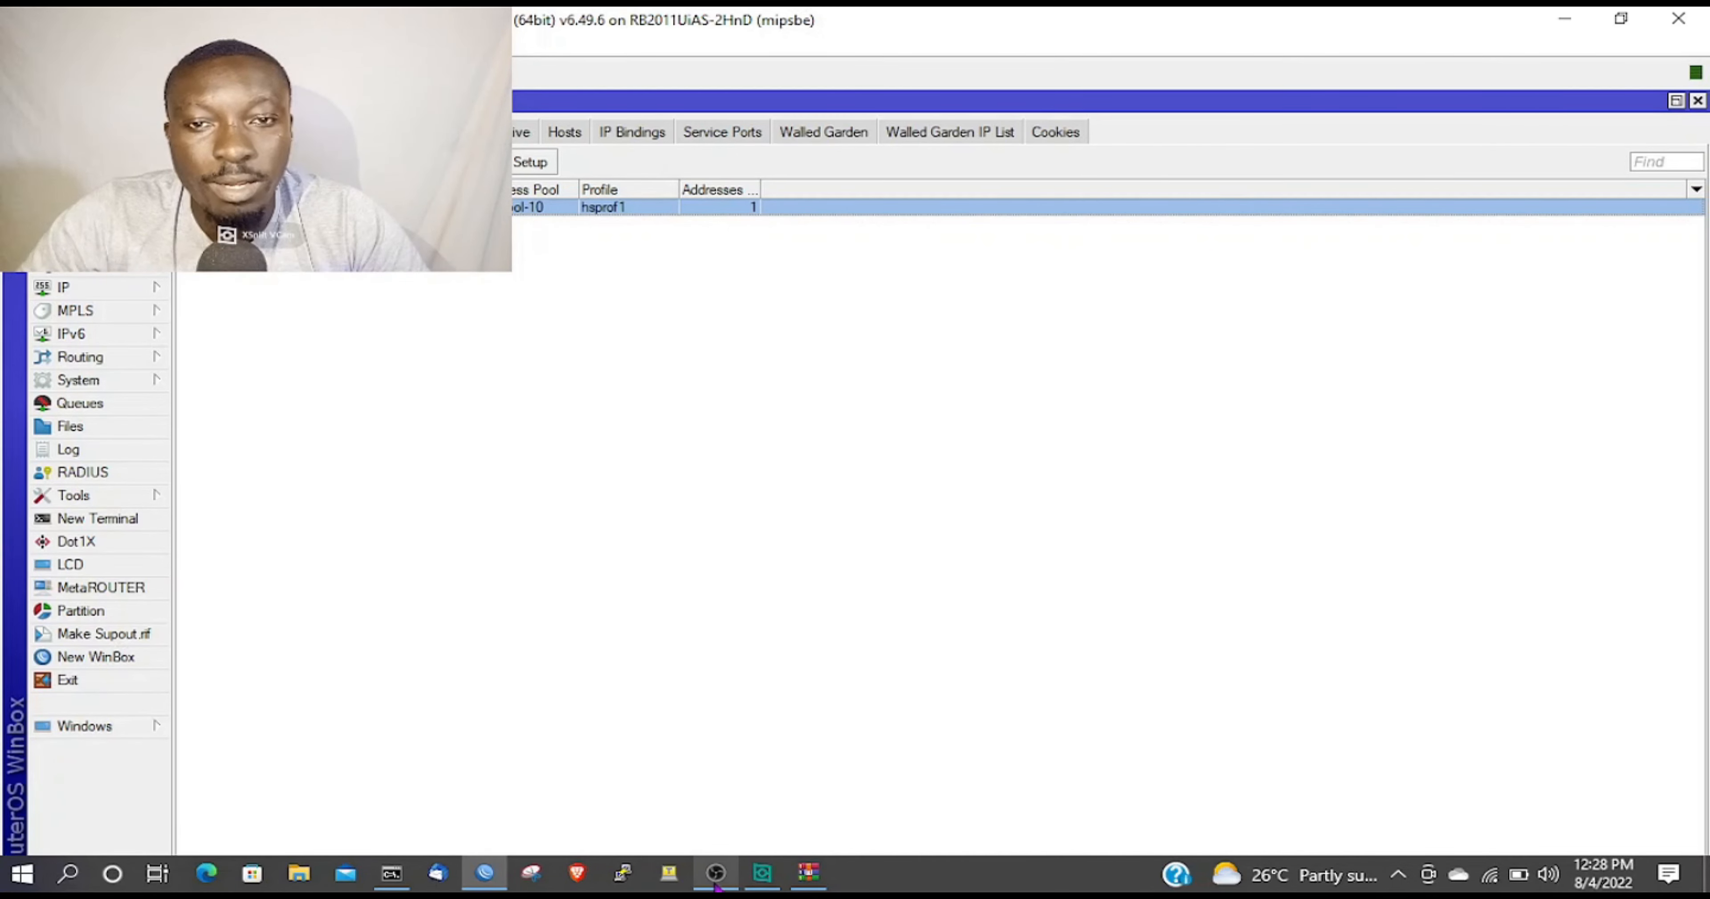
Launch theuserman.exe from Usermanager.zip in WinRAR and bring up its login window.
left_click(823, 879)
double_click(1170, 423)
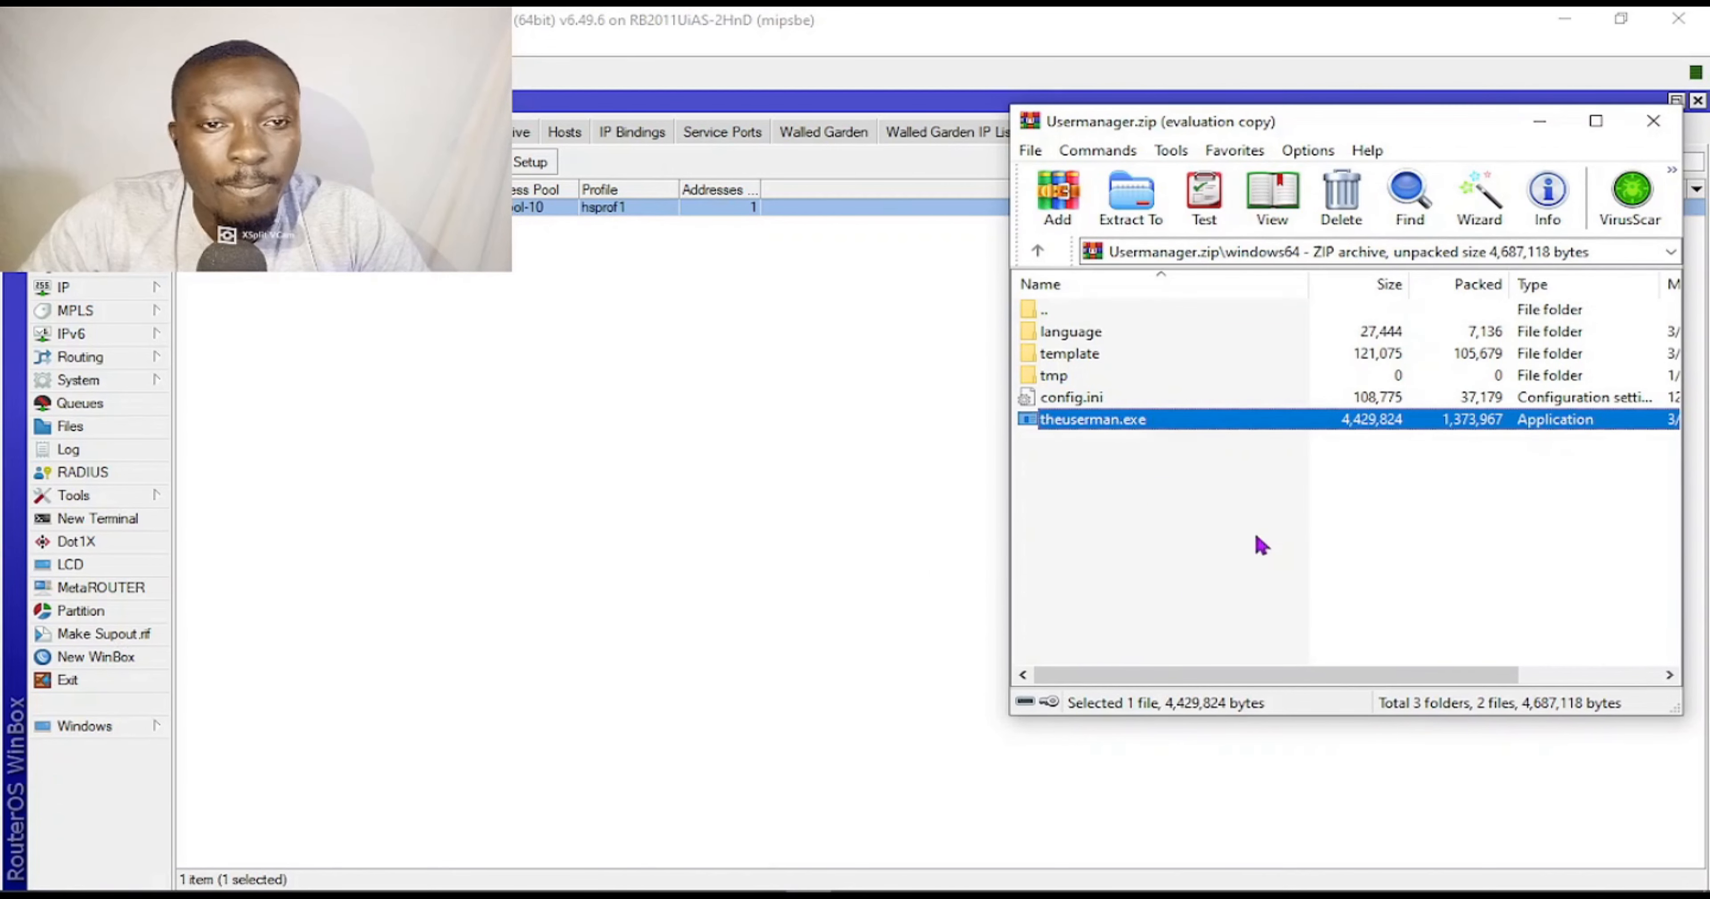
left_click(1540, 122)
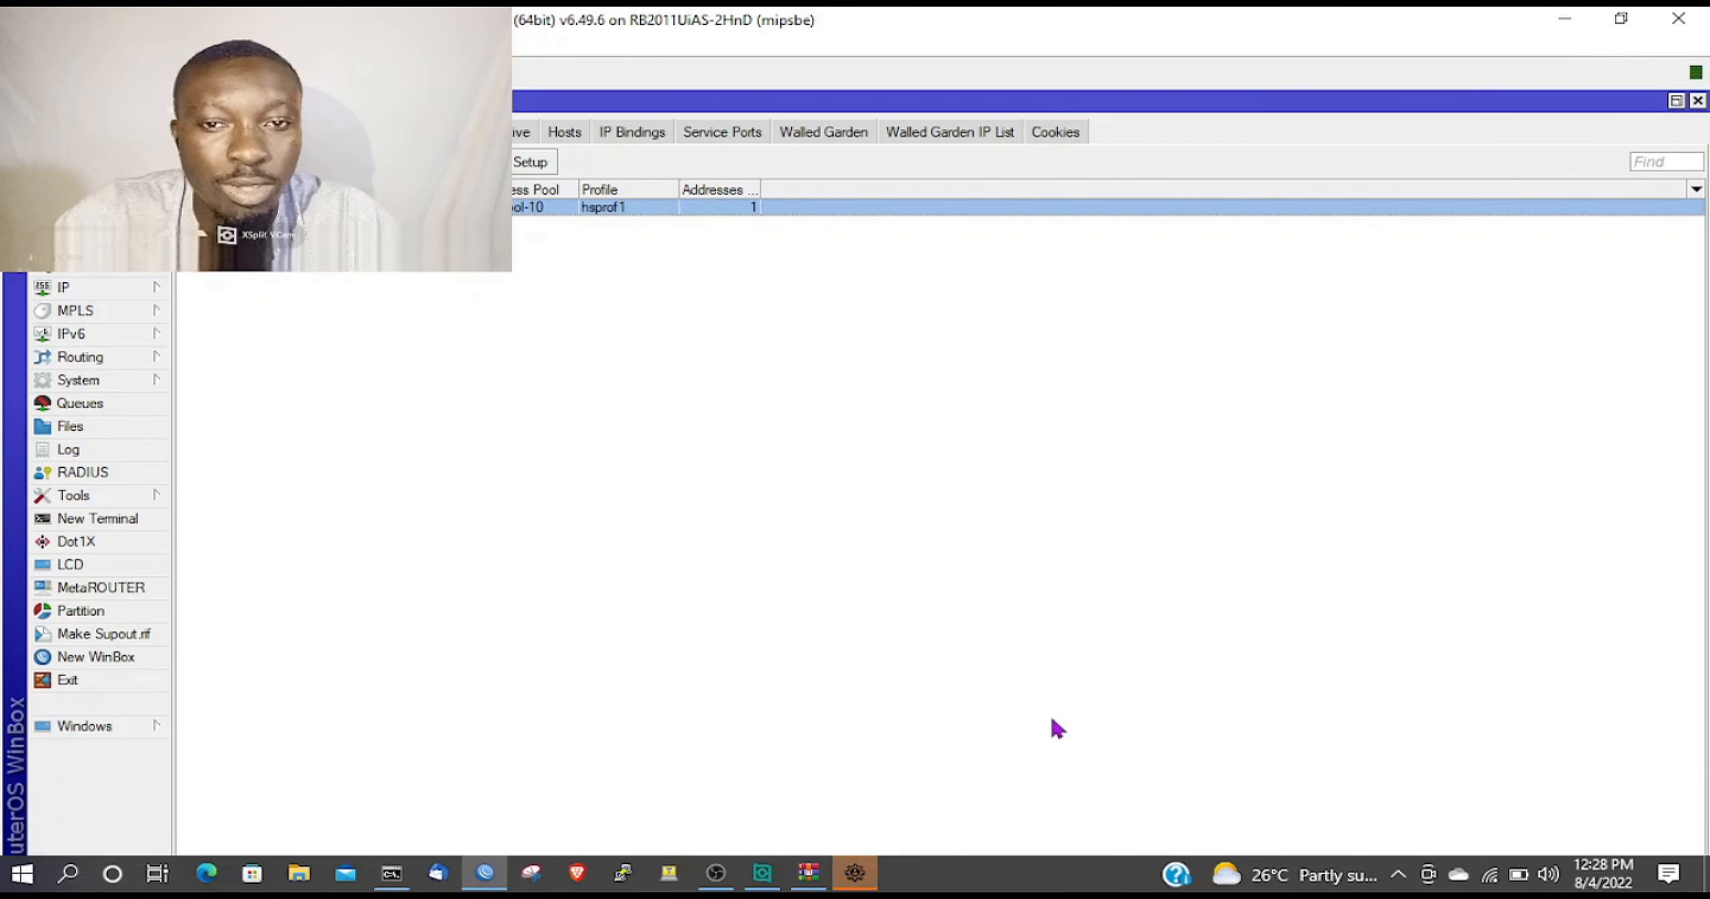
left_click(855, 871)
Fill the Userman login with the router IP, router user name and password, and log in.
left_click_drag(827, 295, 1235, 402)
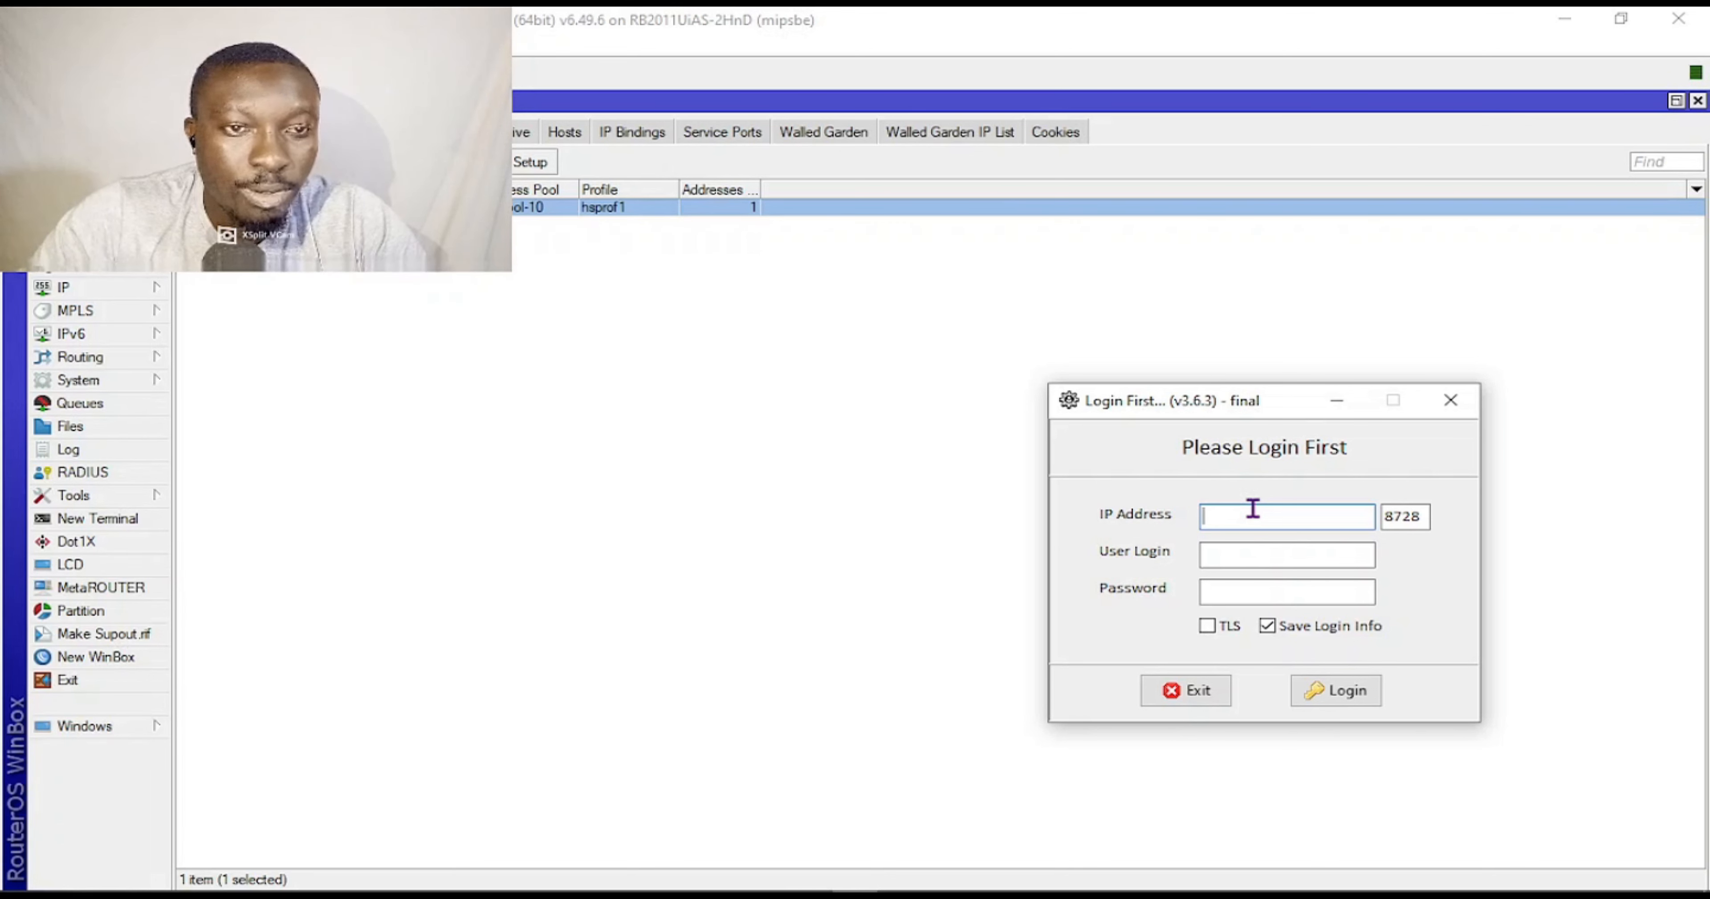
type("19")
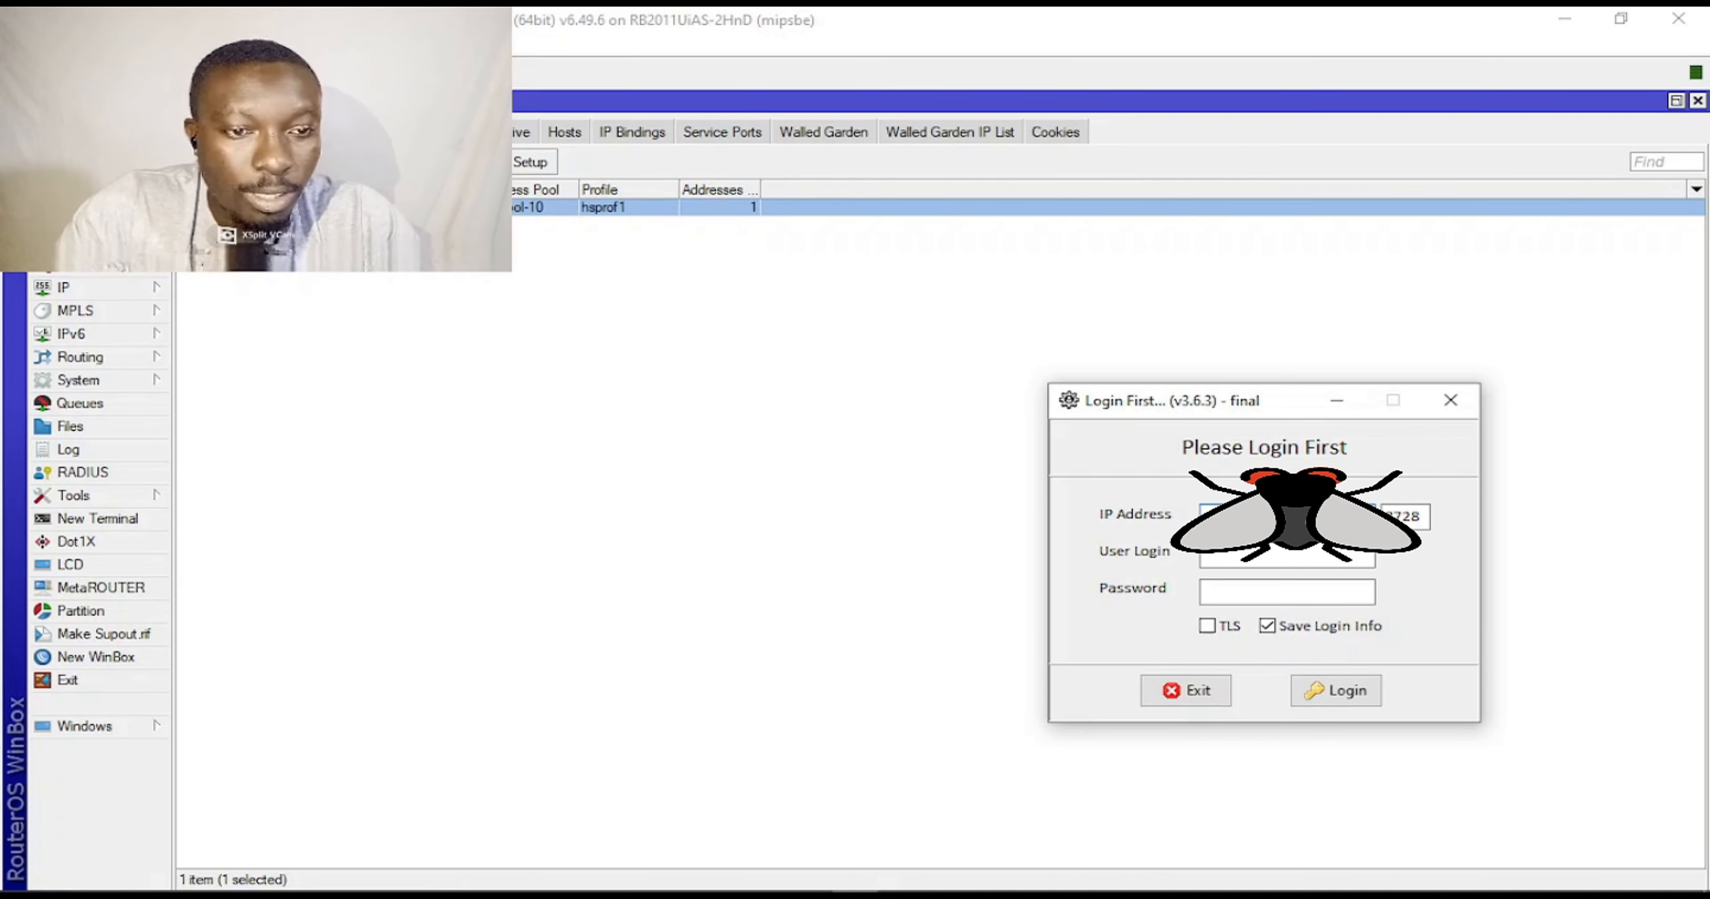
left_click(1215, 559)
type("bernard")
key("Tab")
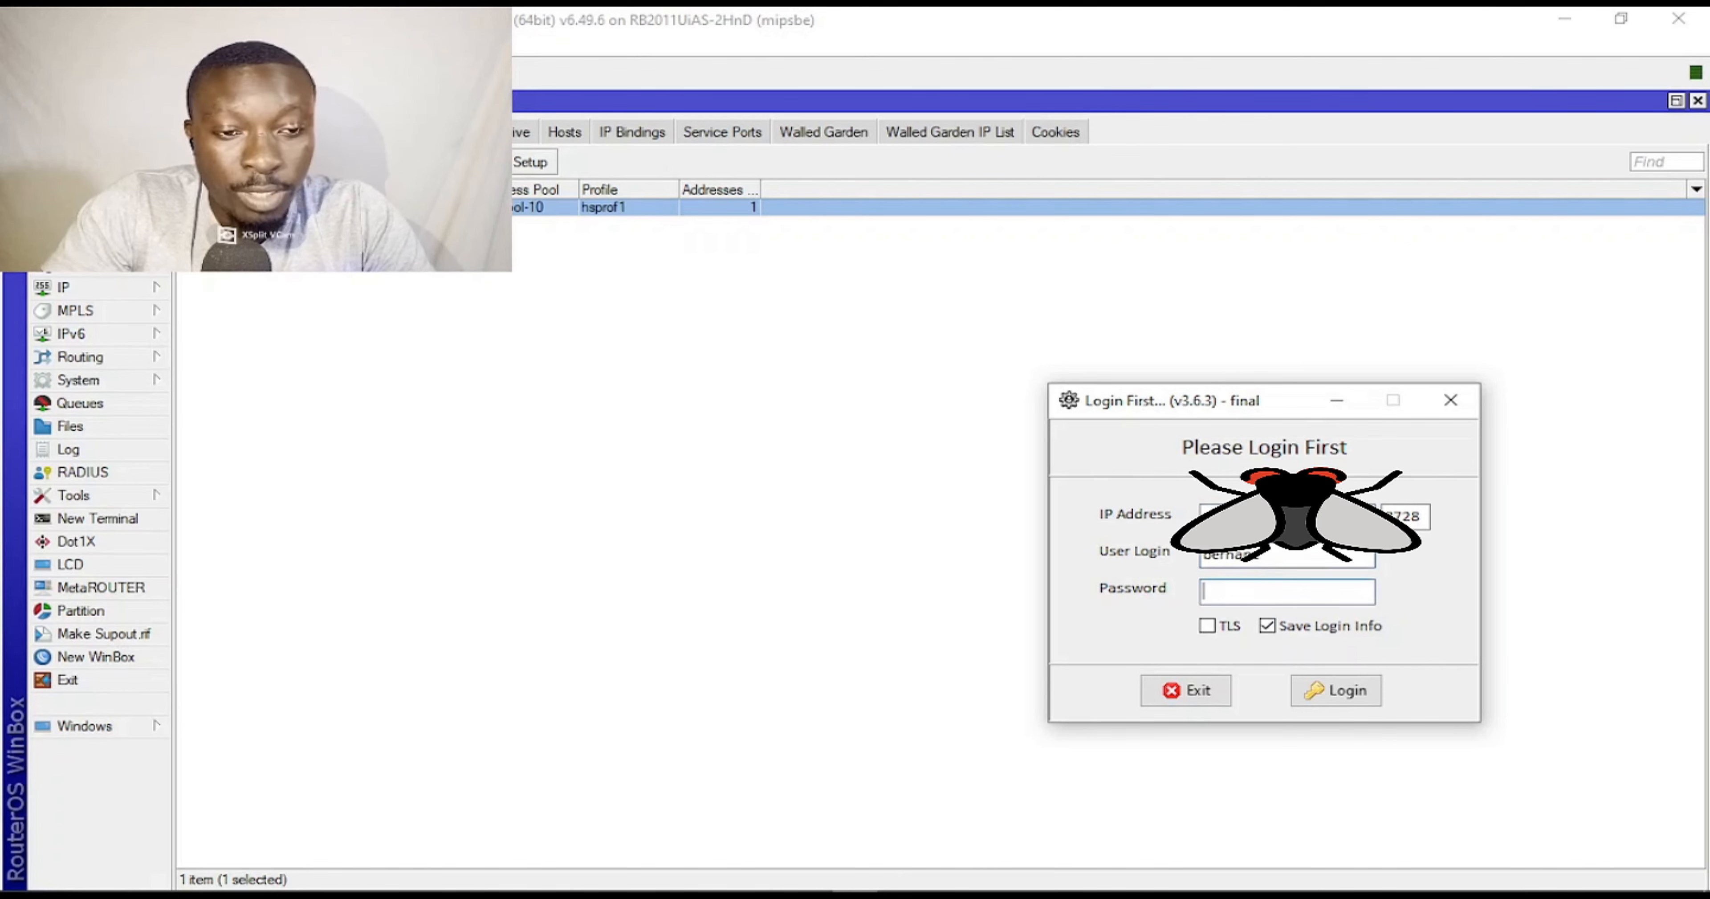
type("*******")
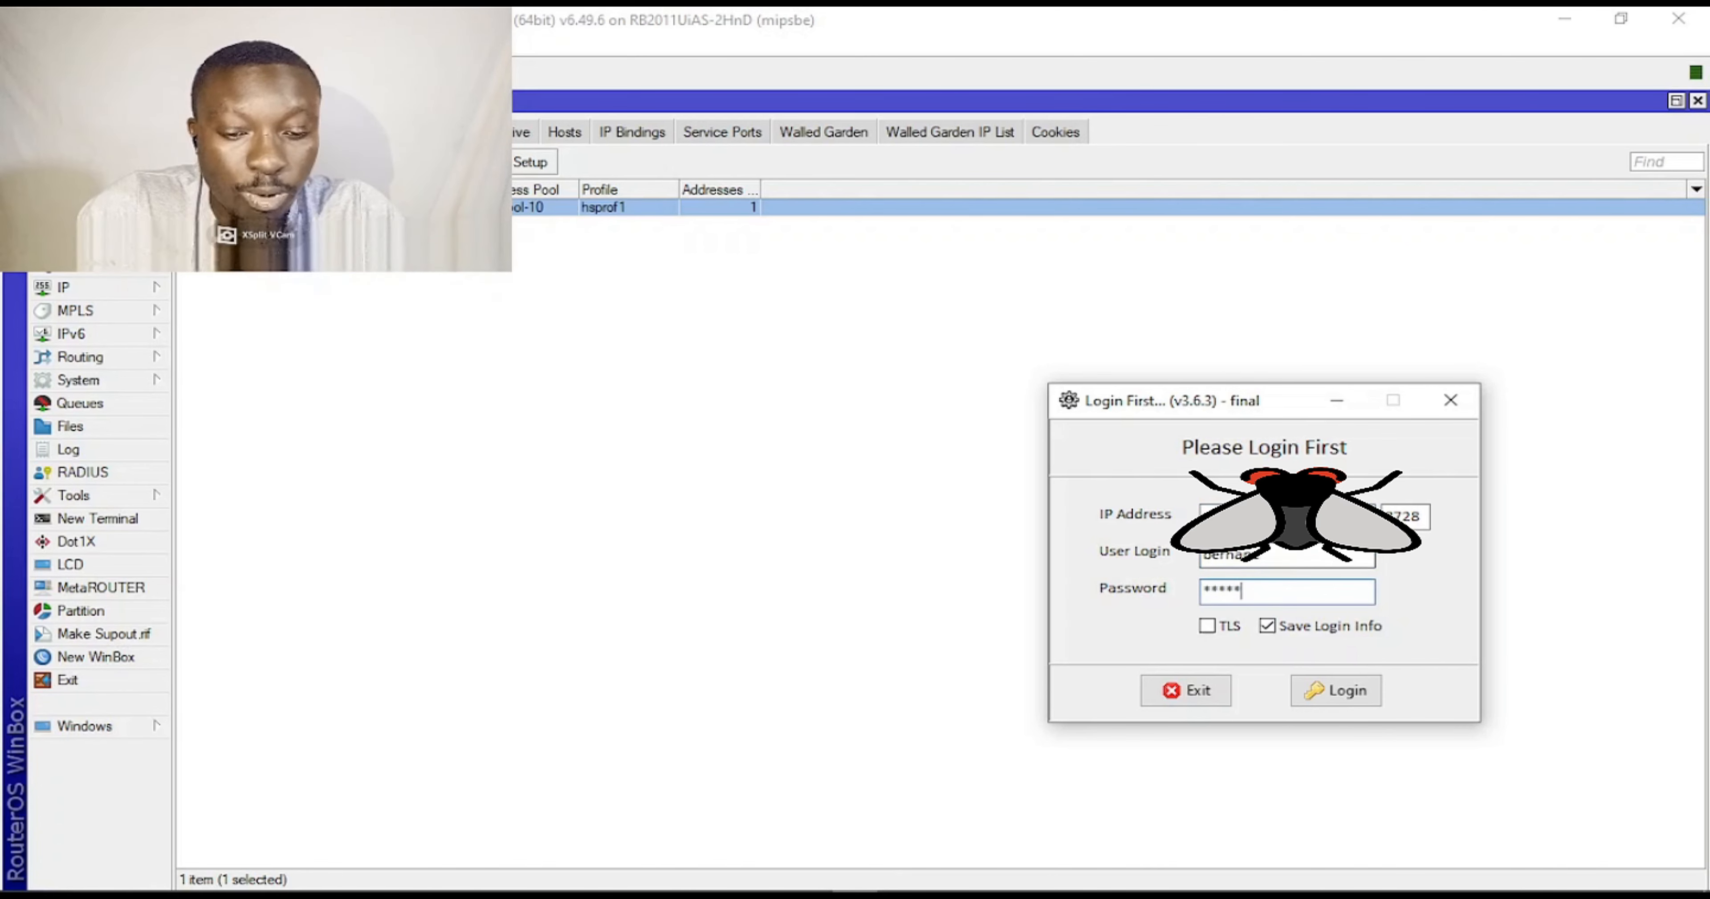
type("****")
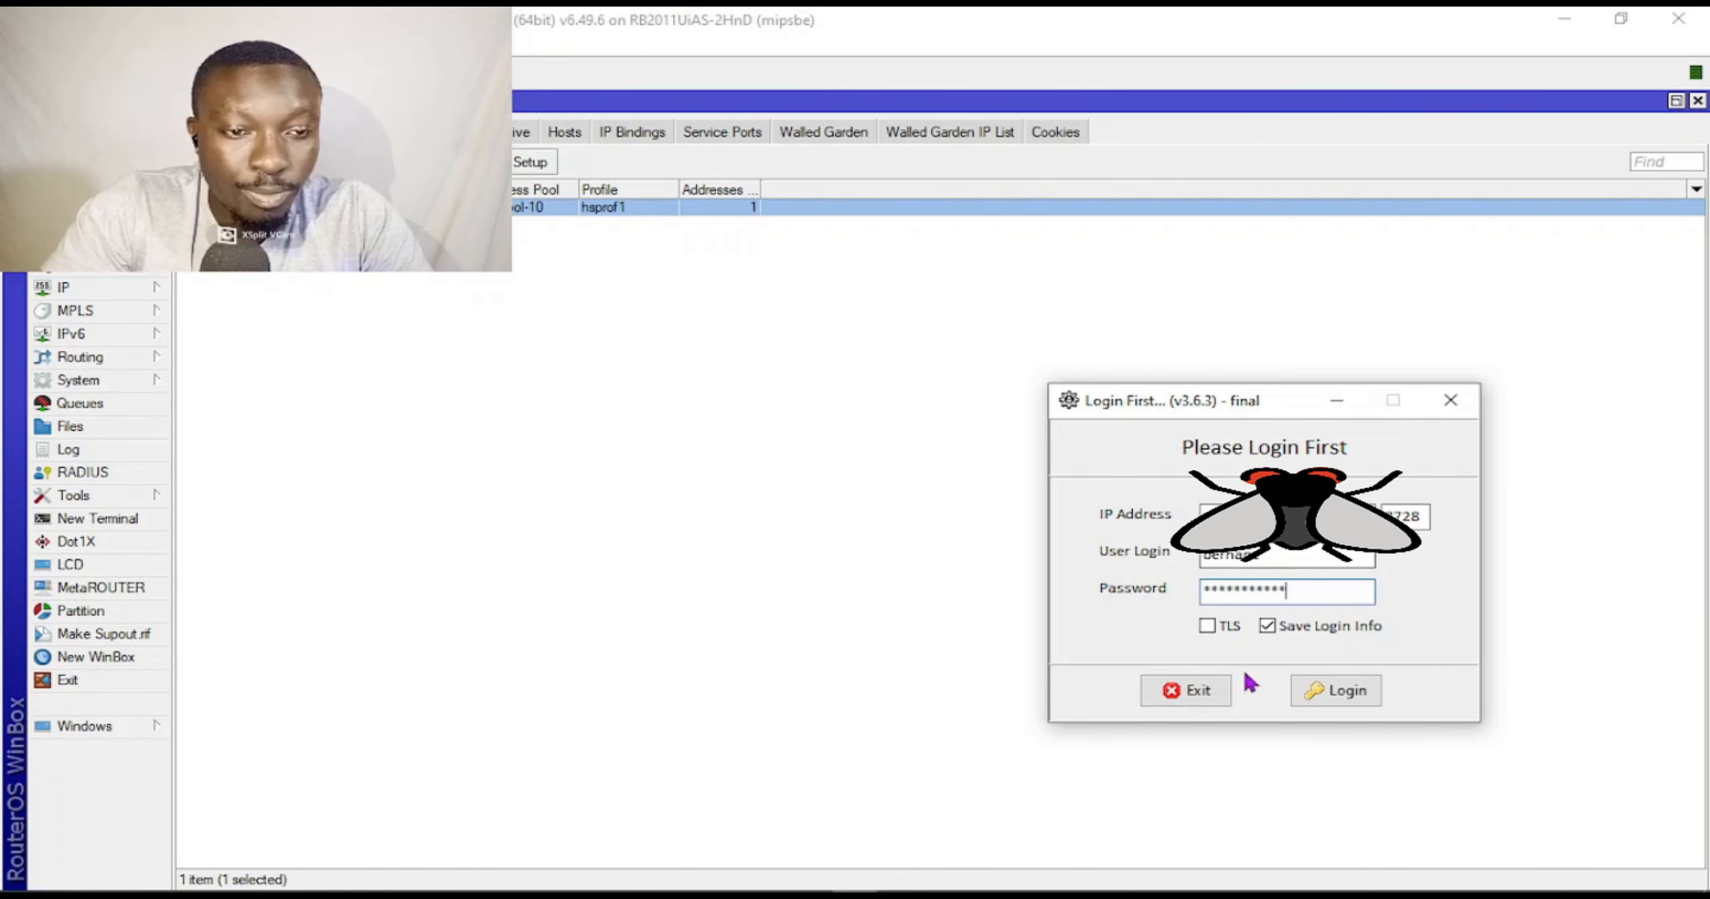
left_click(1374, 698)
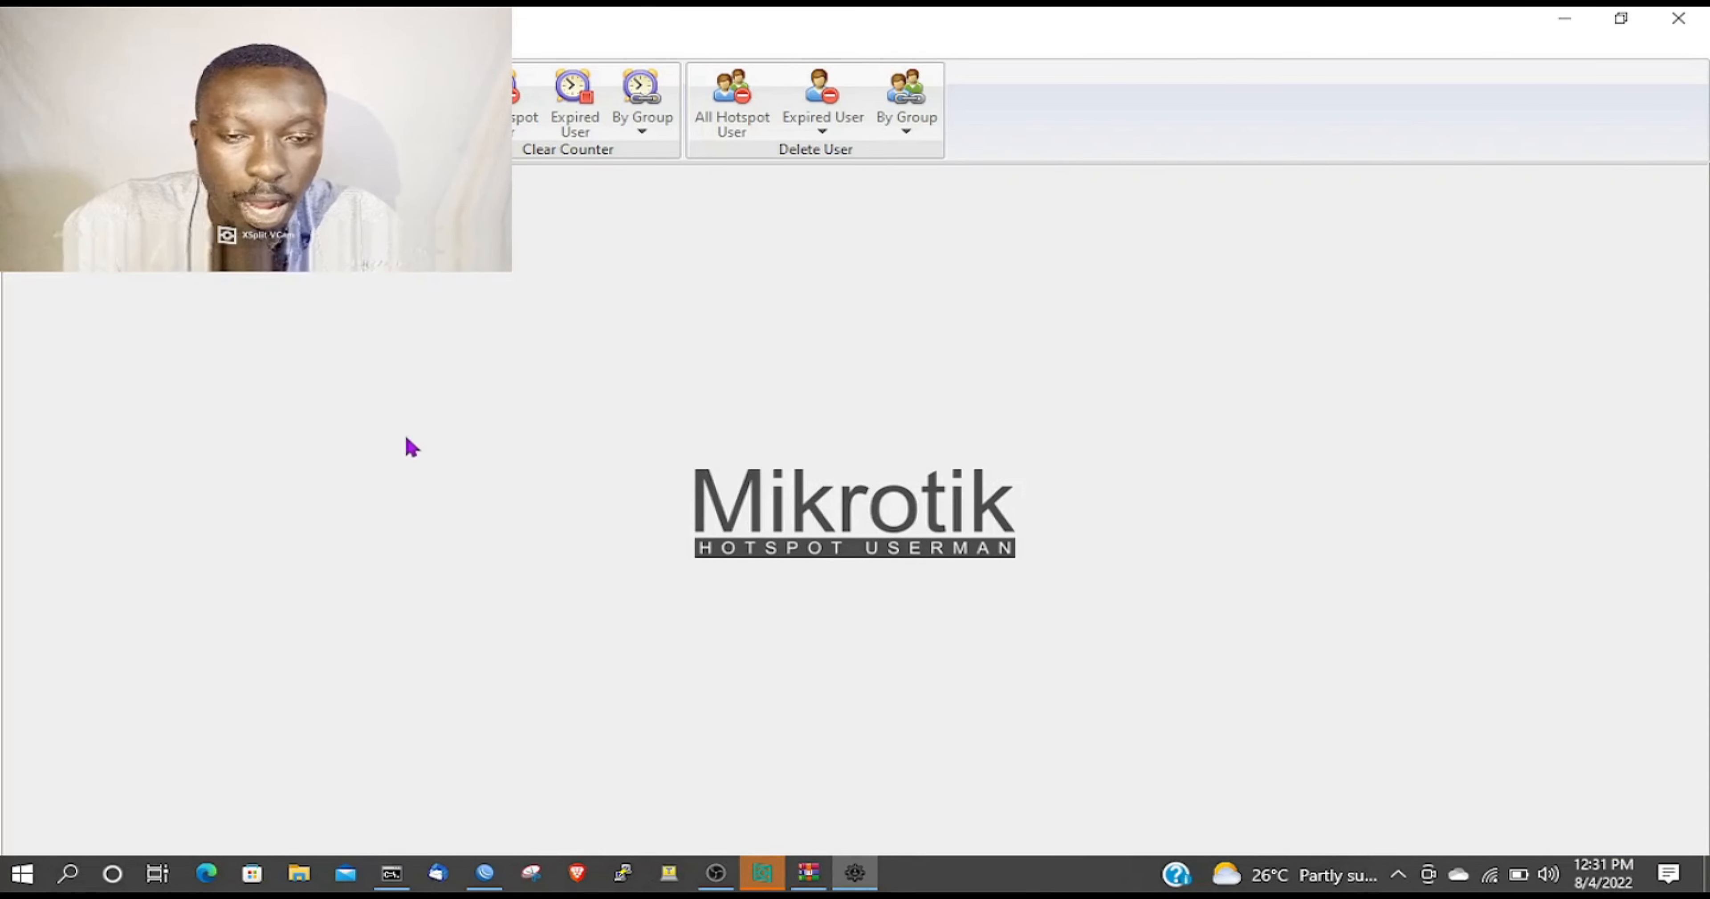
Bring Userman forward and show the list of all hotspot users instead of active ones.
double_click(749, 870)
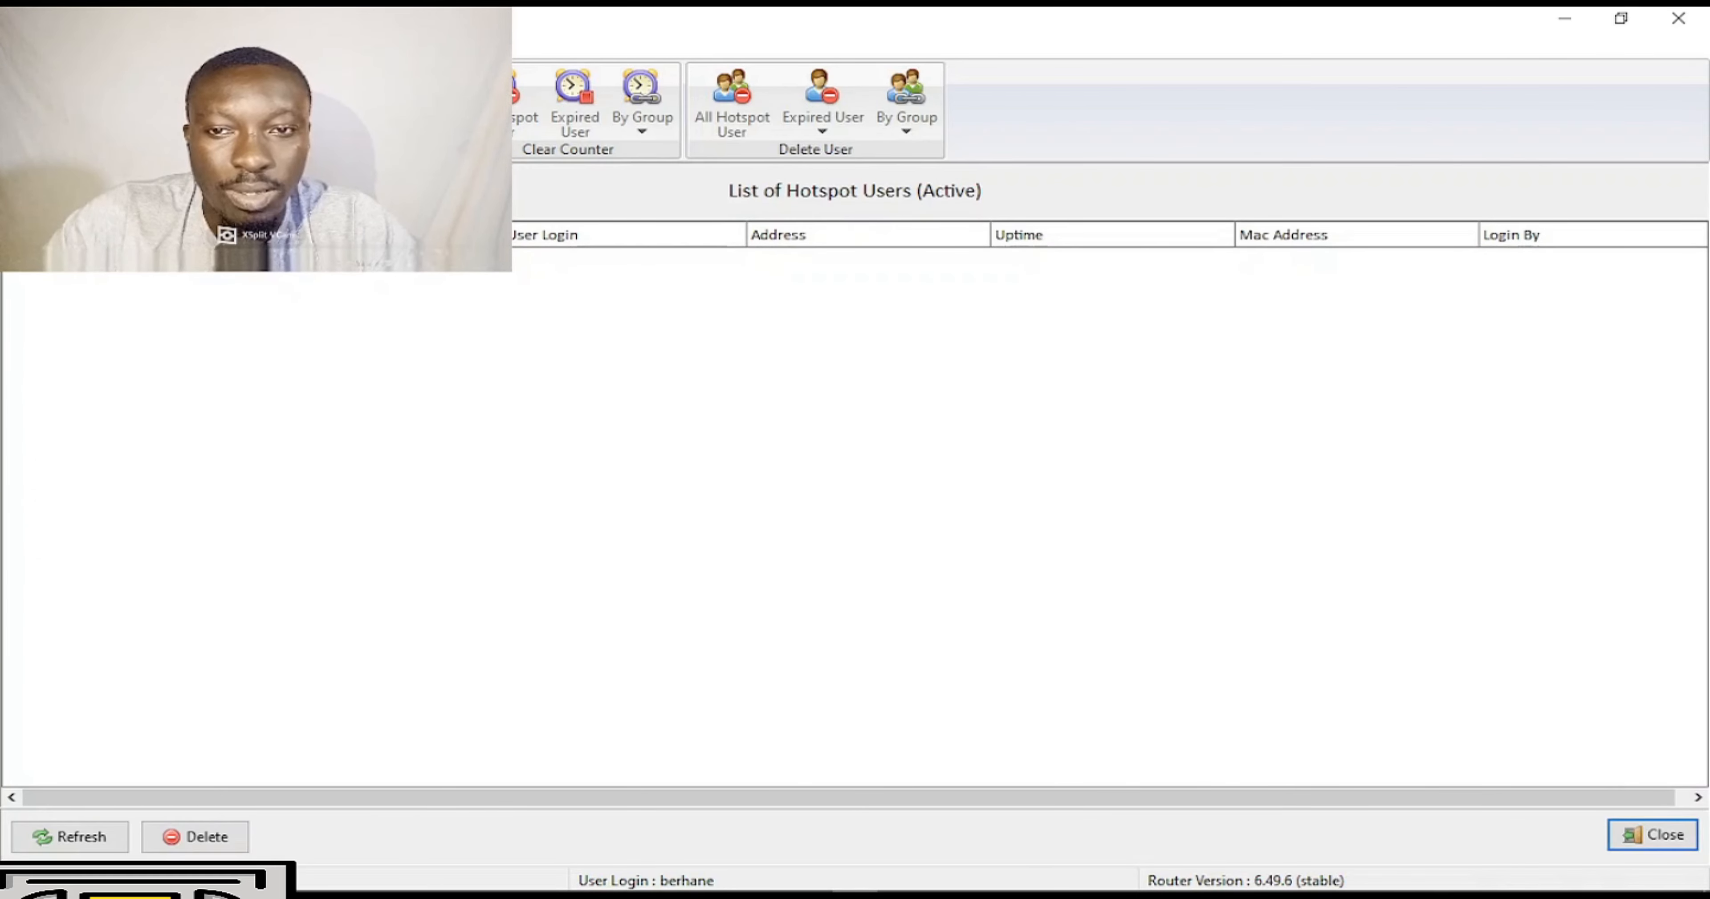
left_click(100, 99)
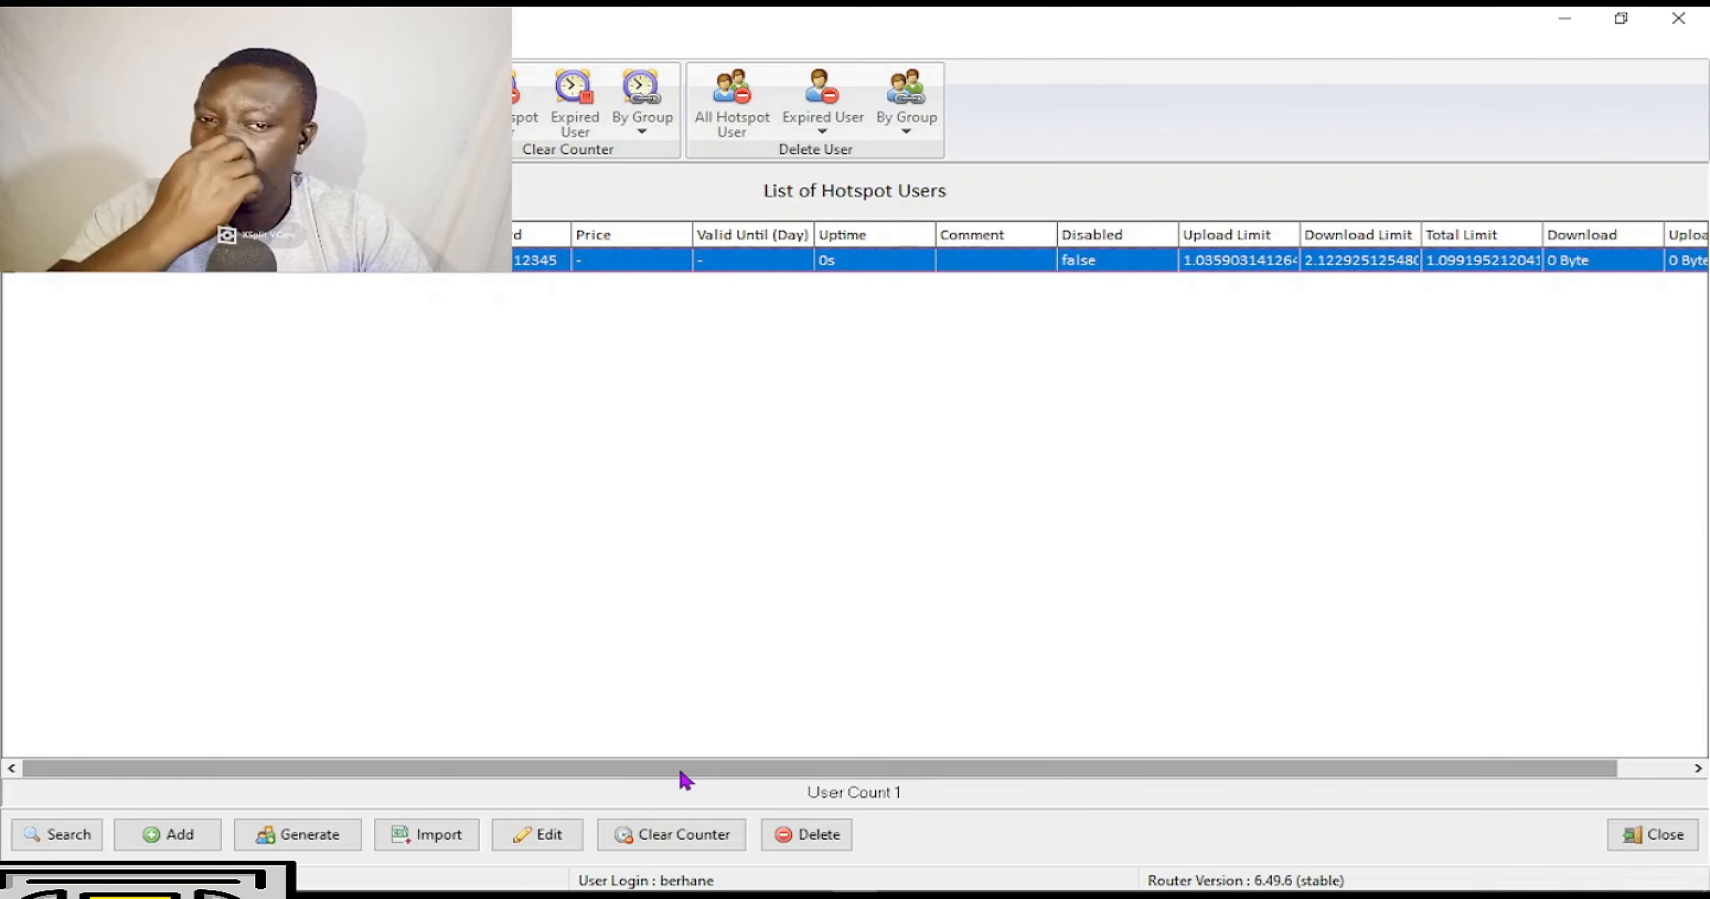
left_click_drag(684, 777, 993, 679)
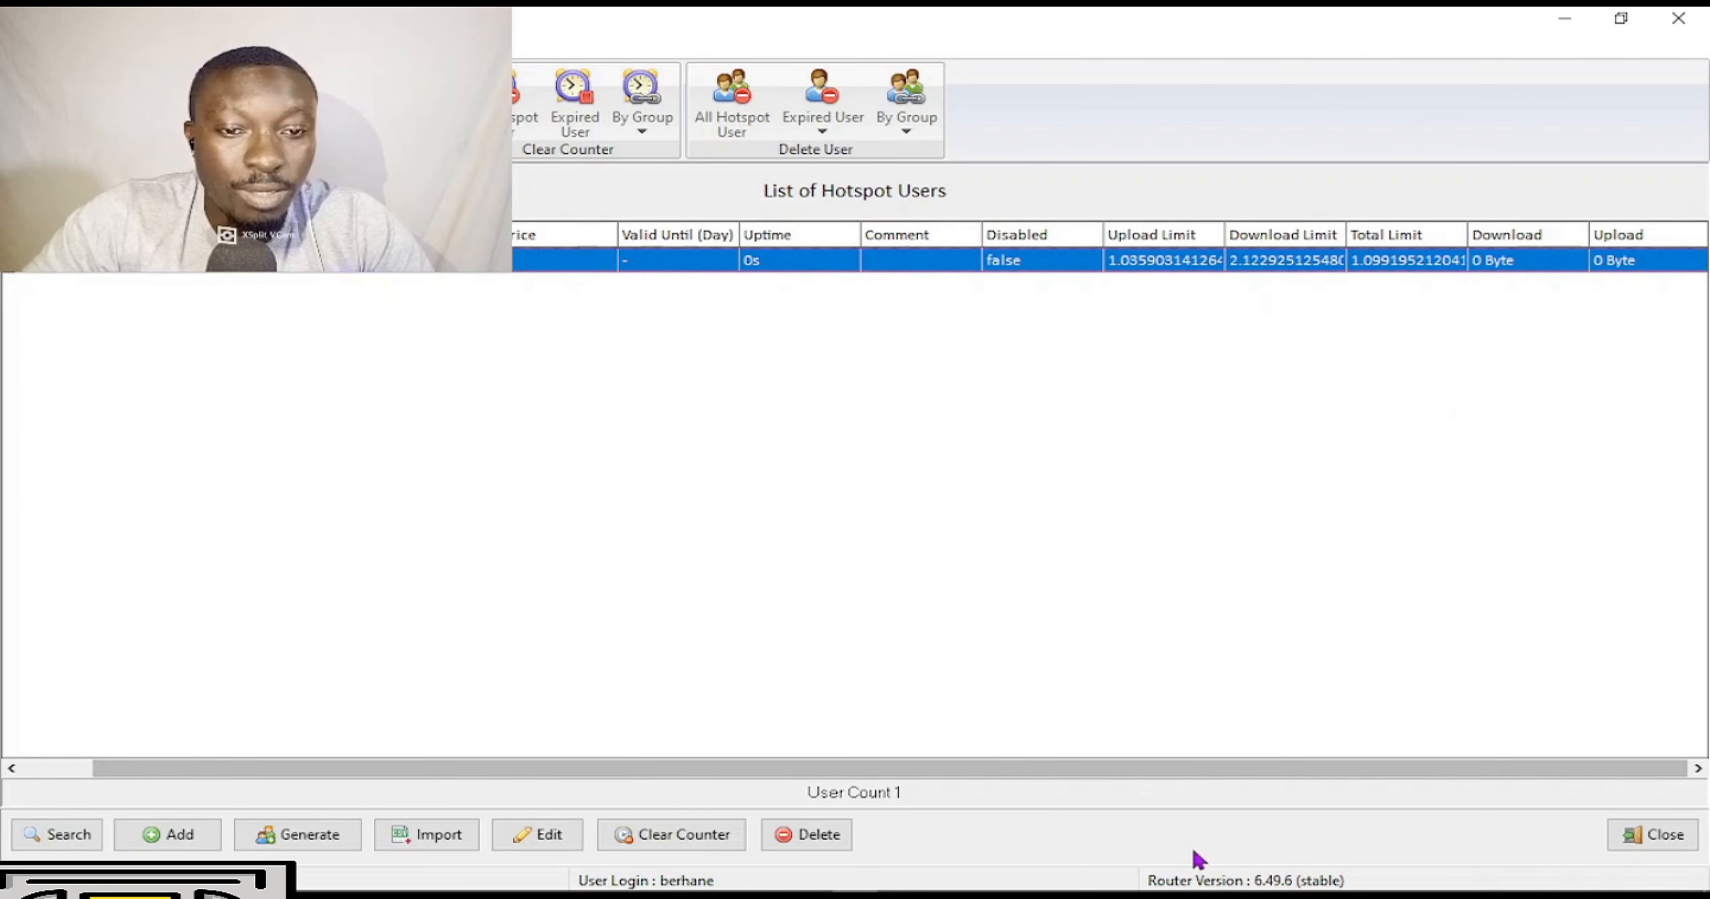
left_click_drag(1175, 770, 797, 770)
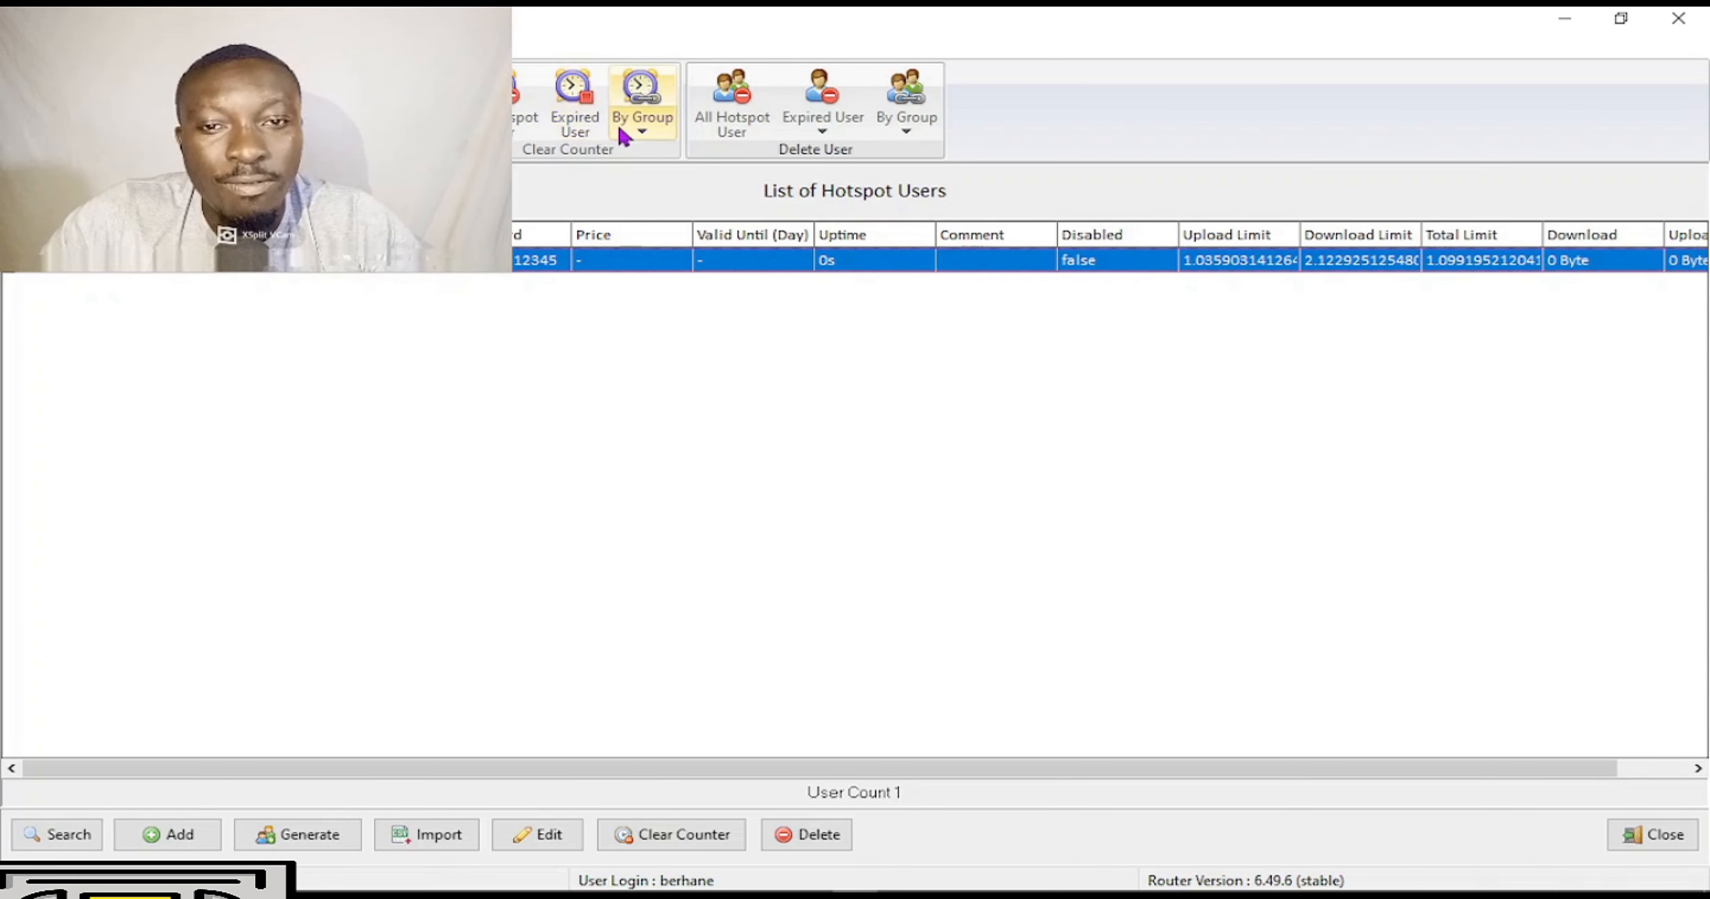
left_click(648, 141)
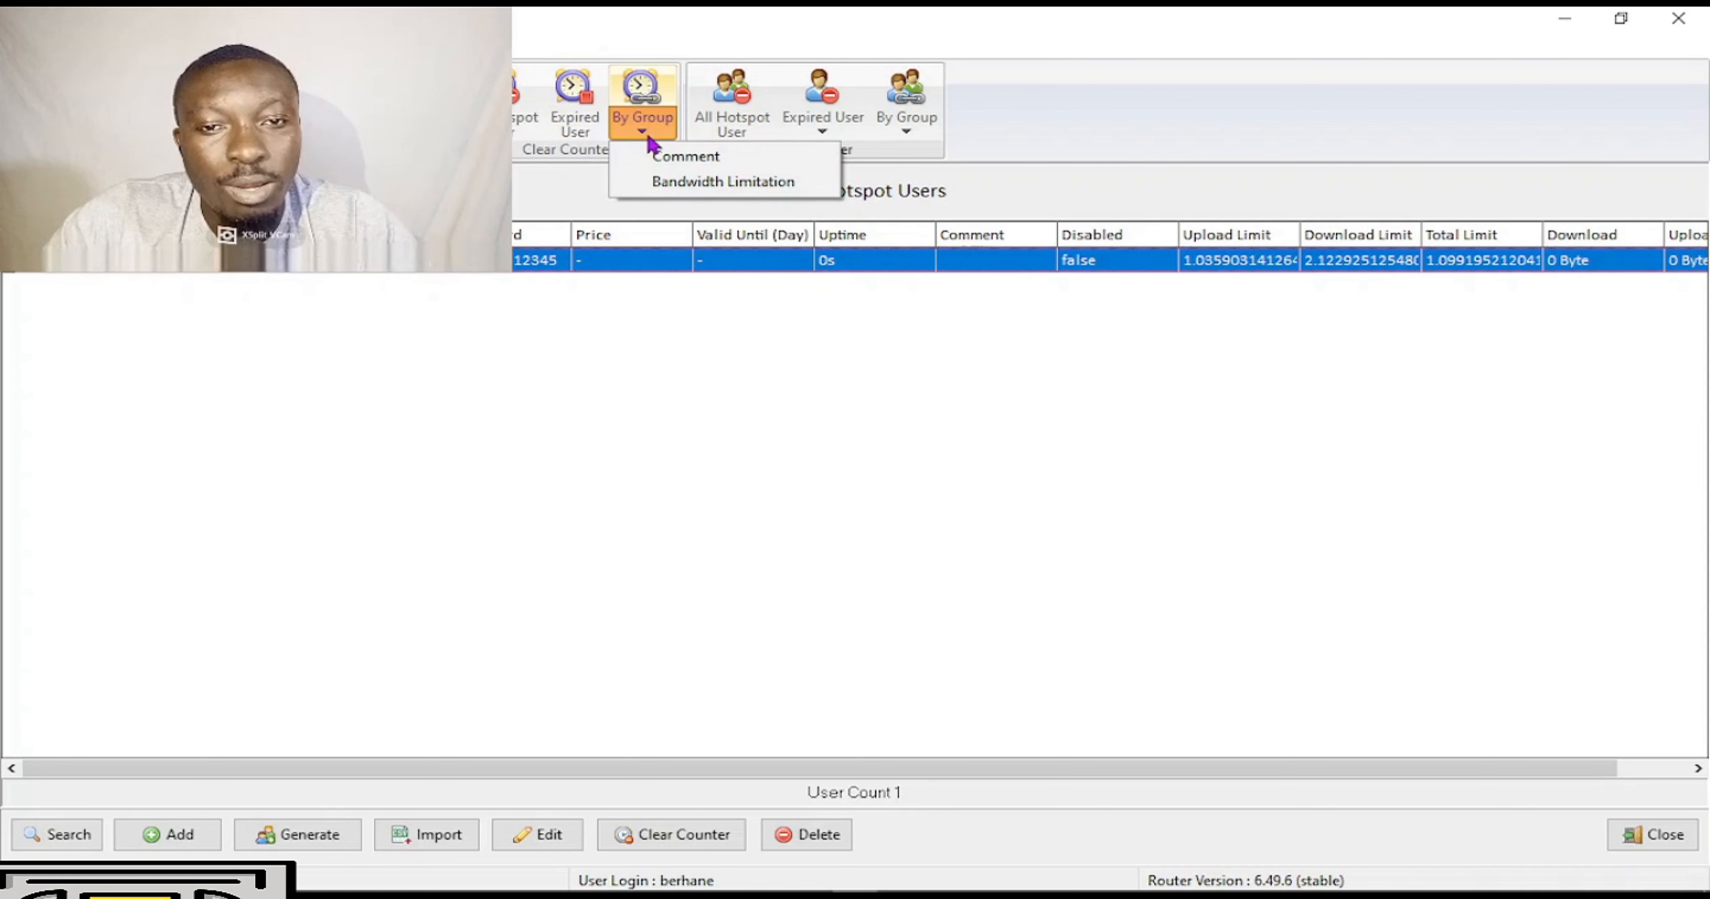
left_click(648, 141)
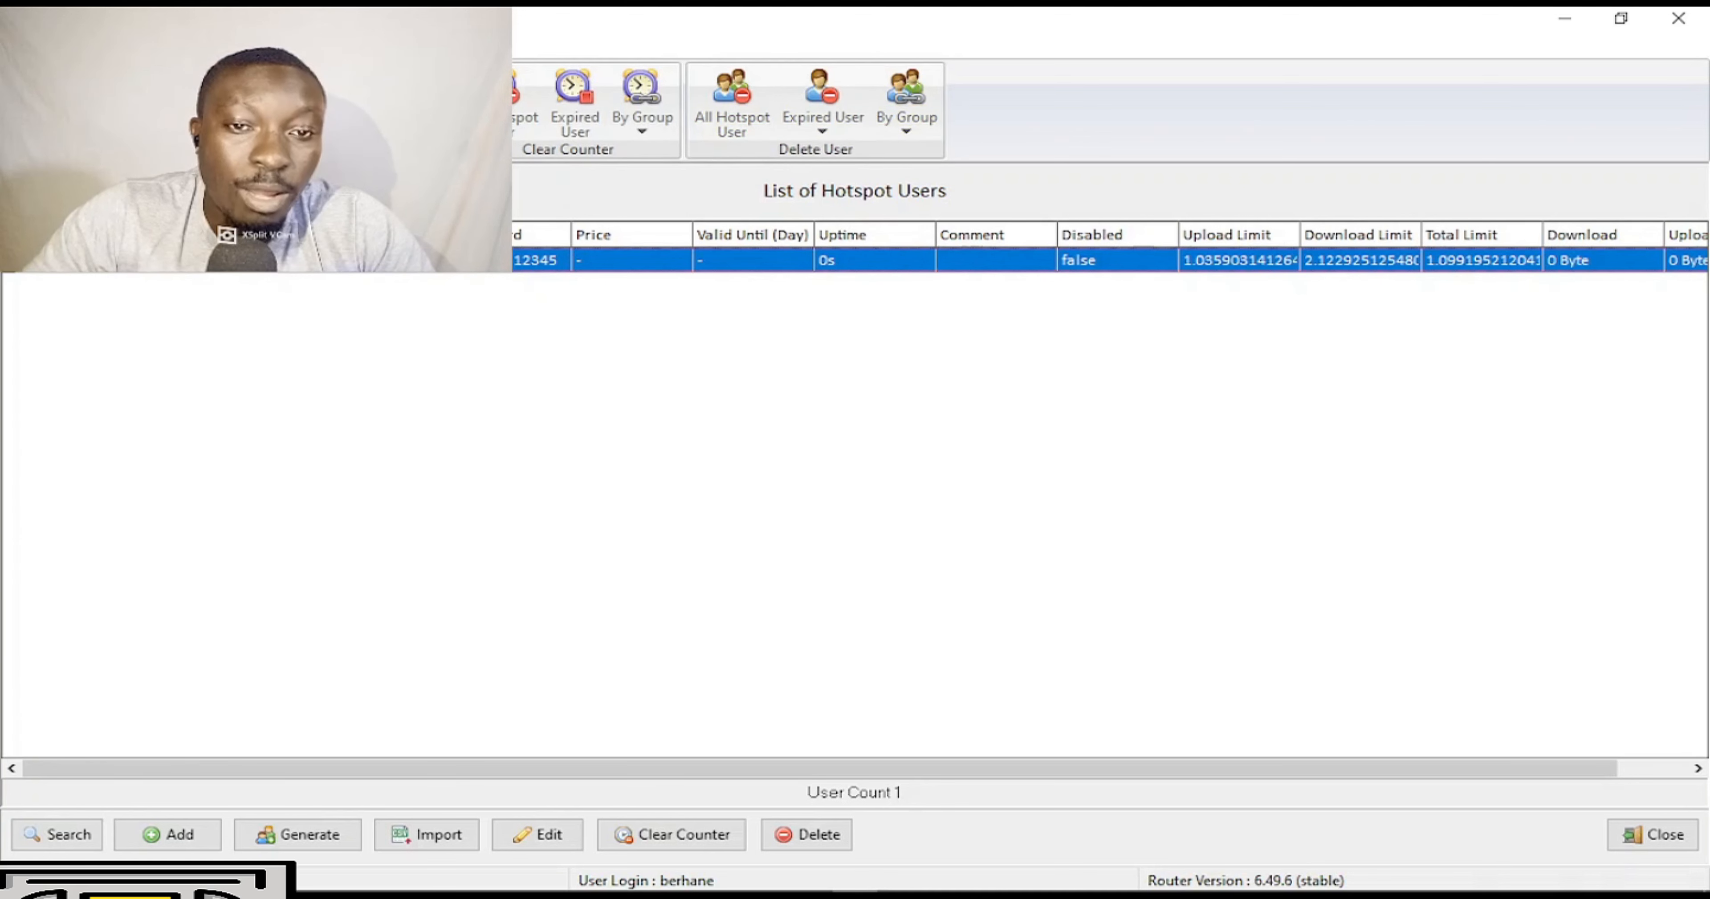
left_click(265, 45)
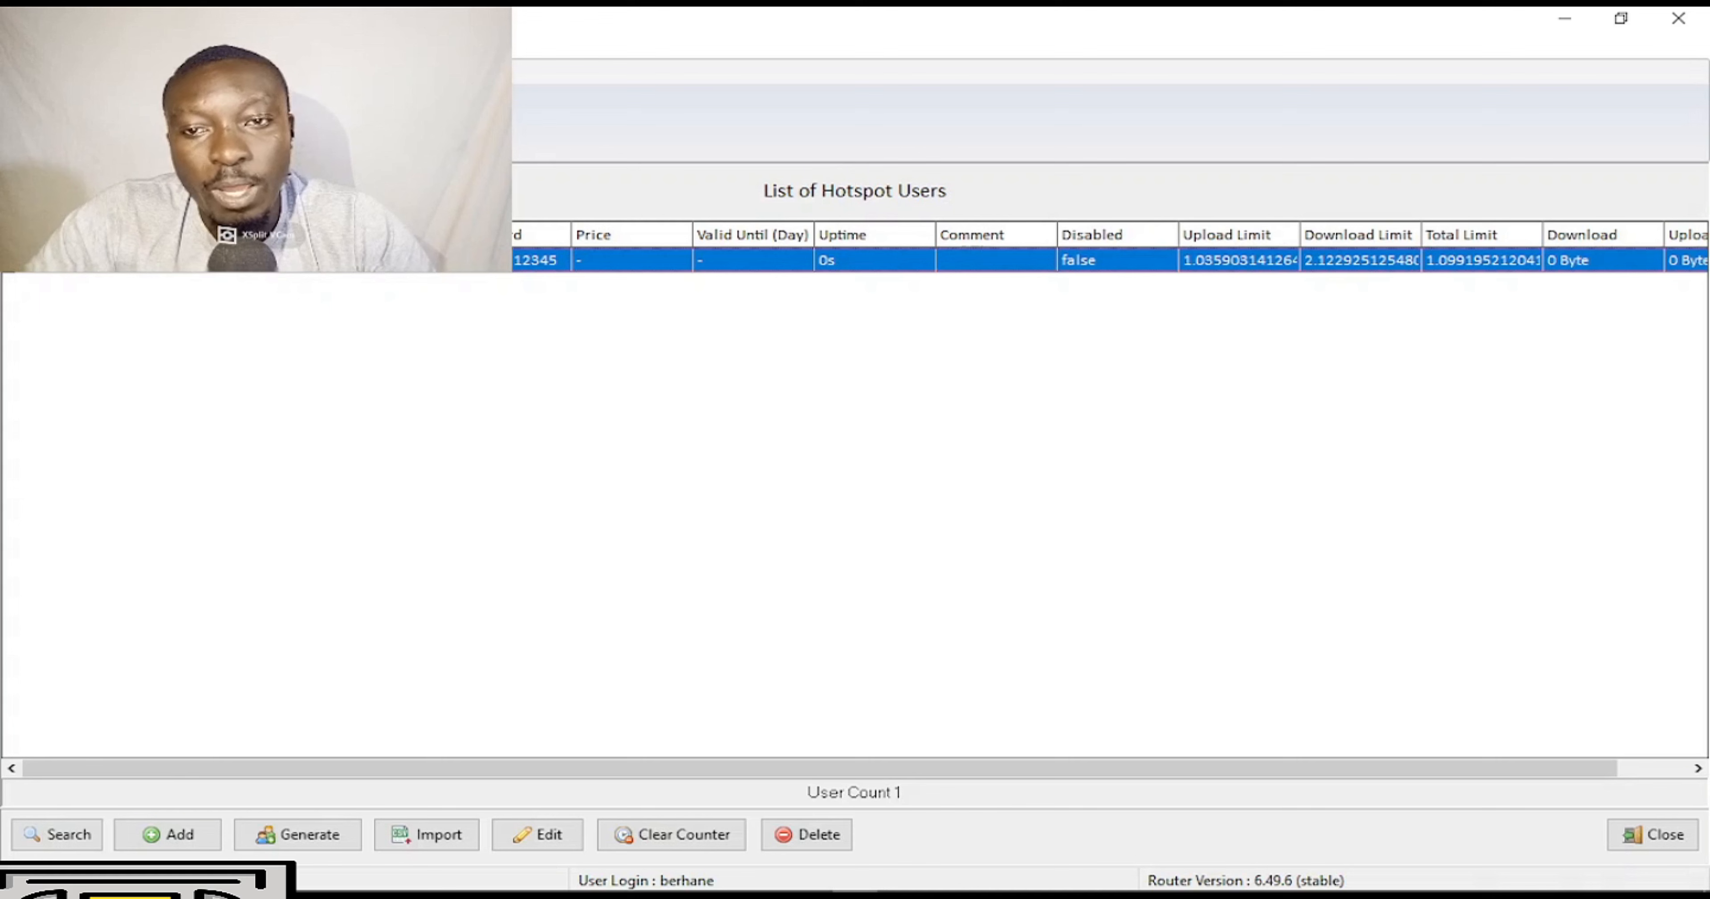
left_click(485, 133)
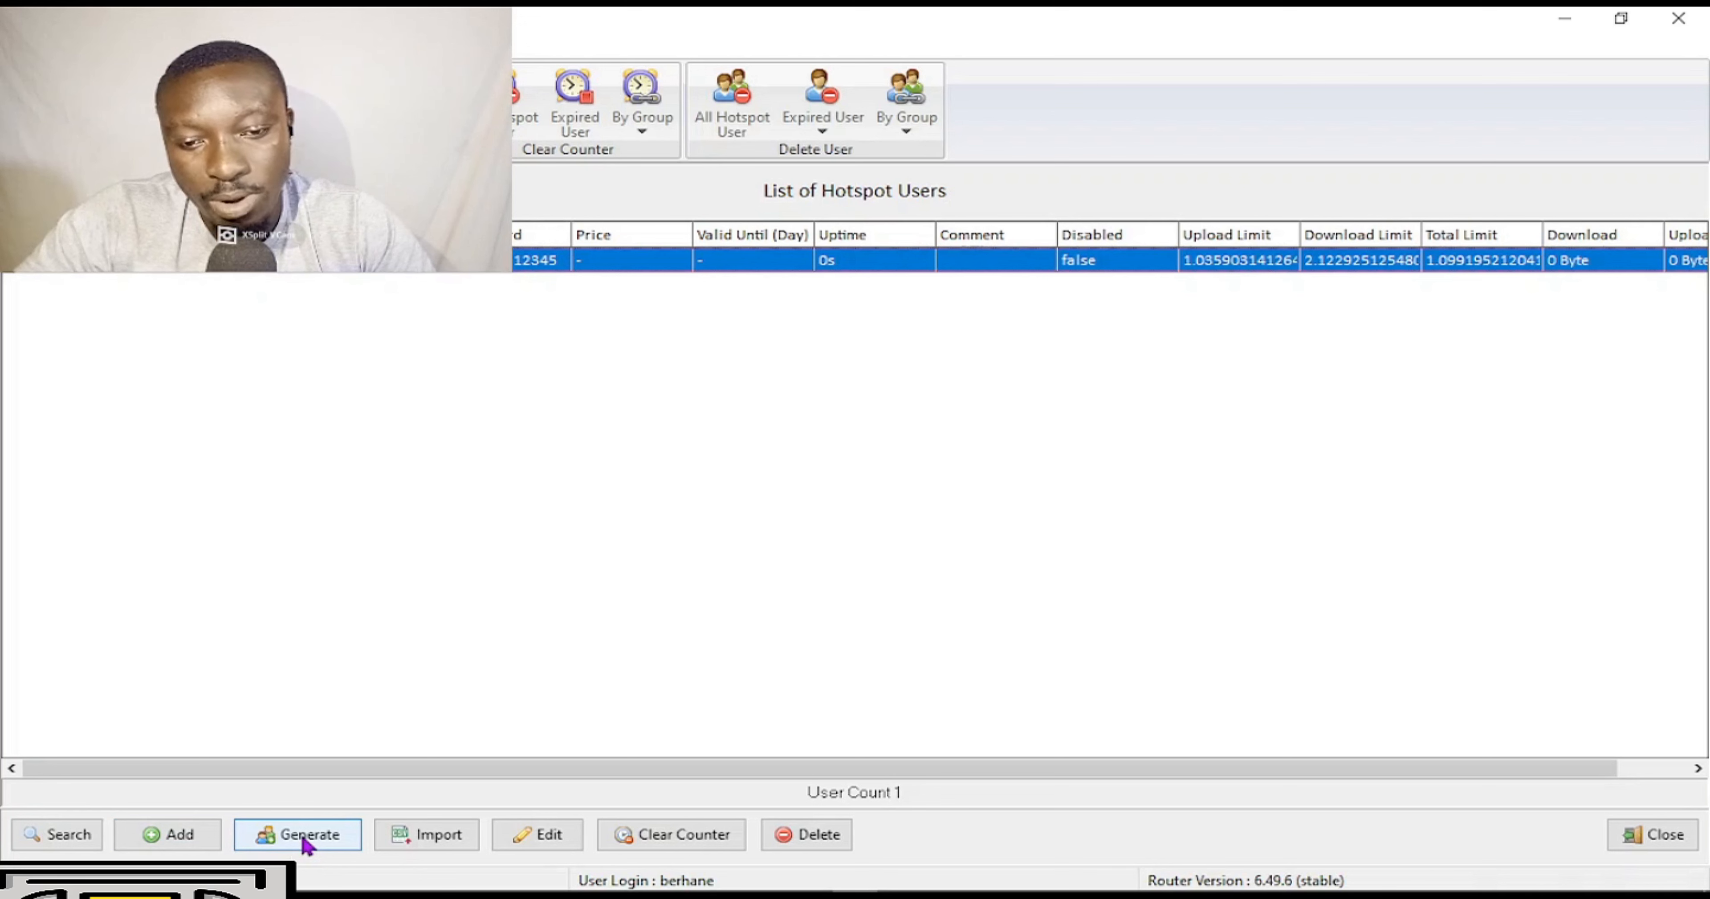
Open the Add Hotspot User form and close it without saving.
left_click(189, 836)
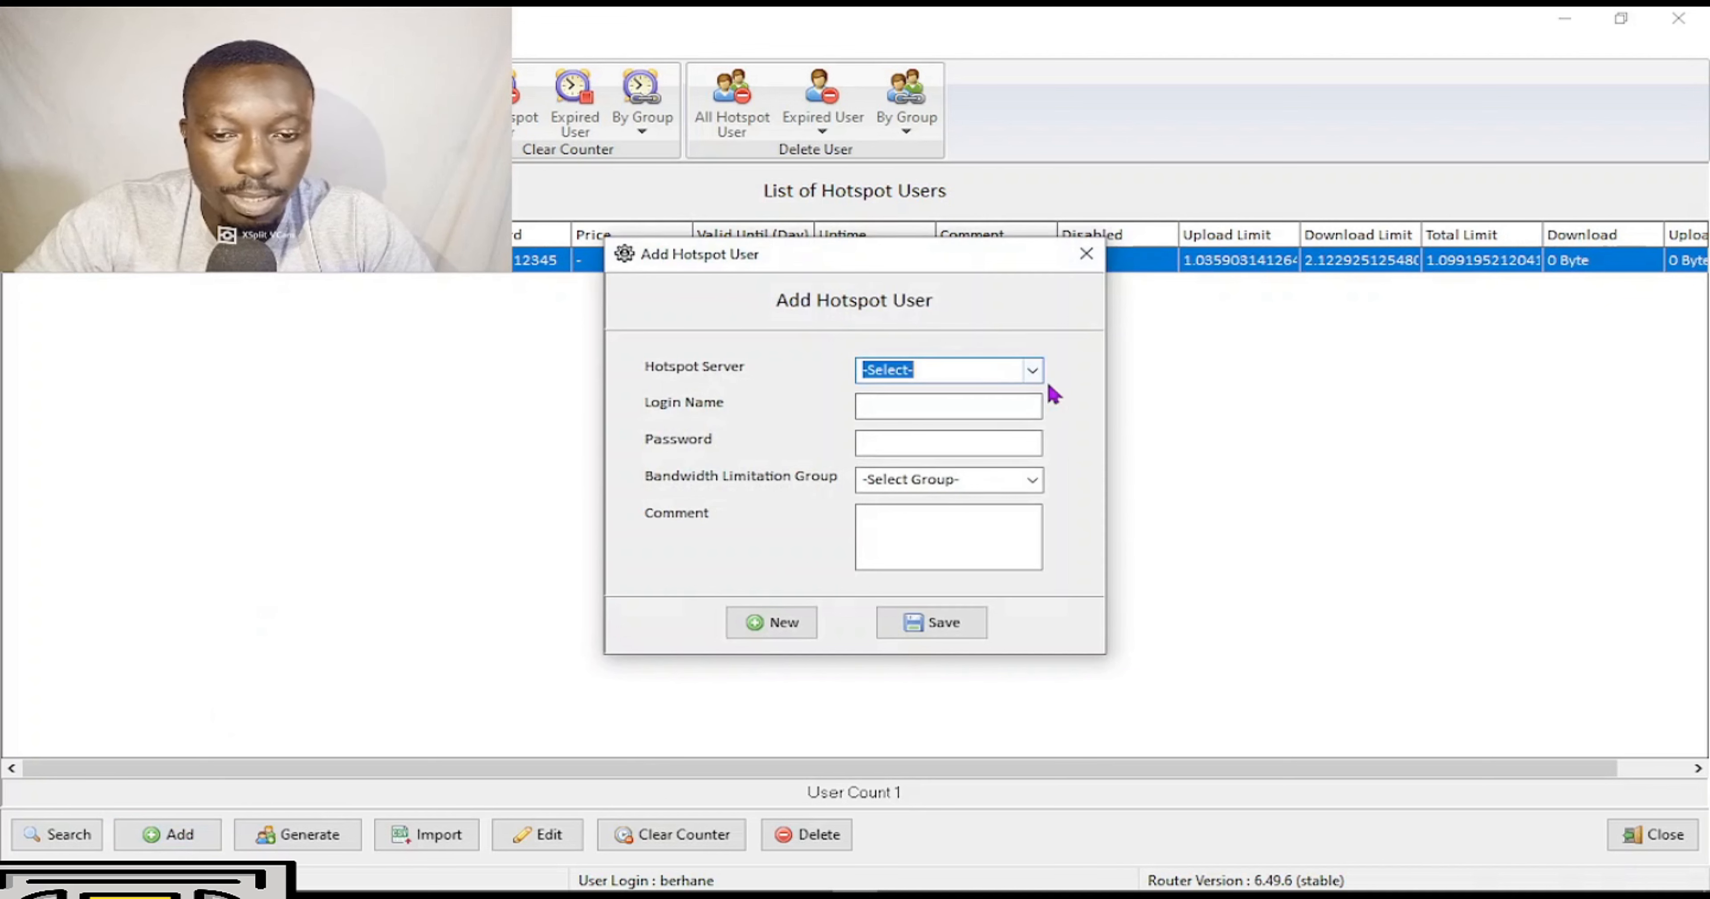
left_click(1088, 265)
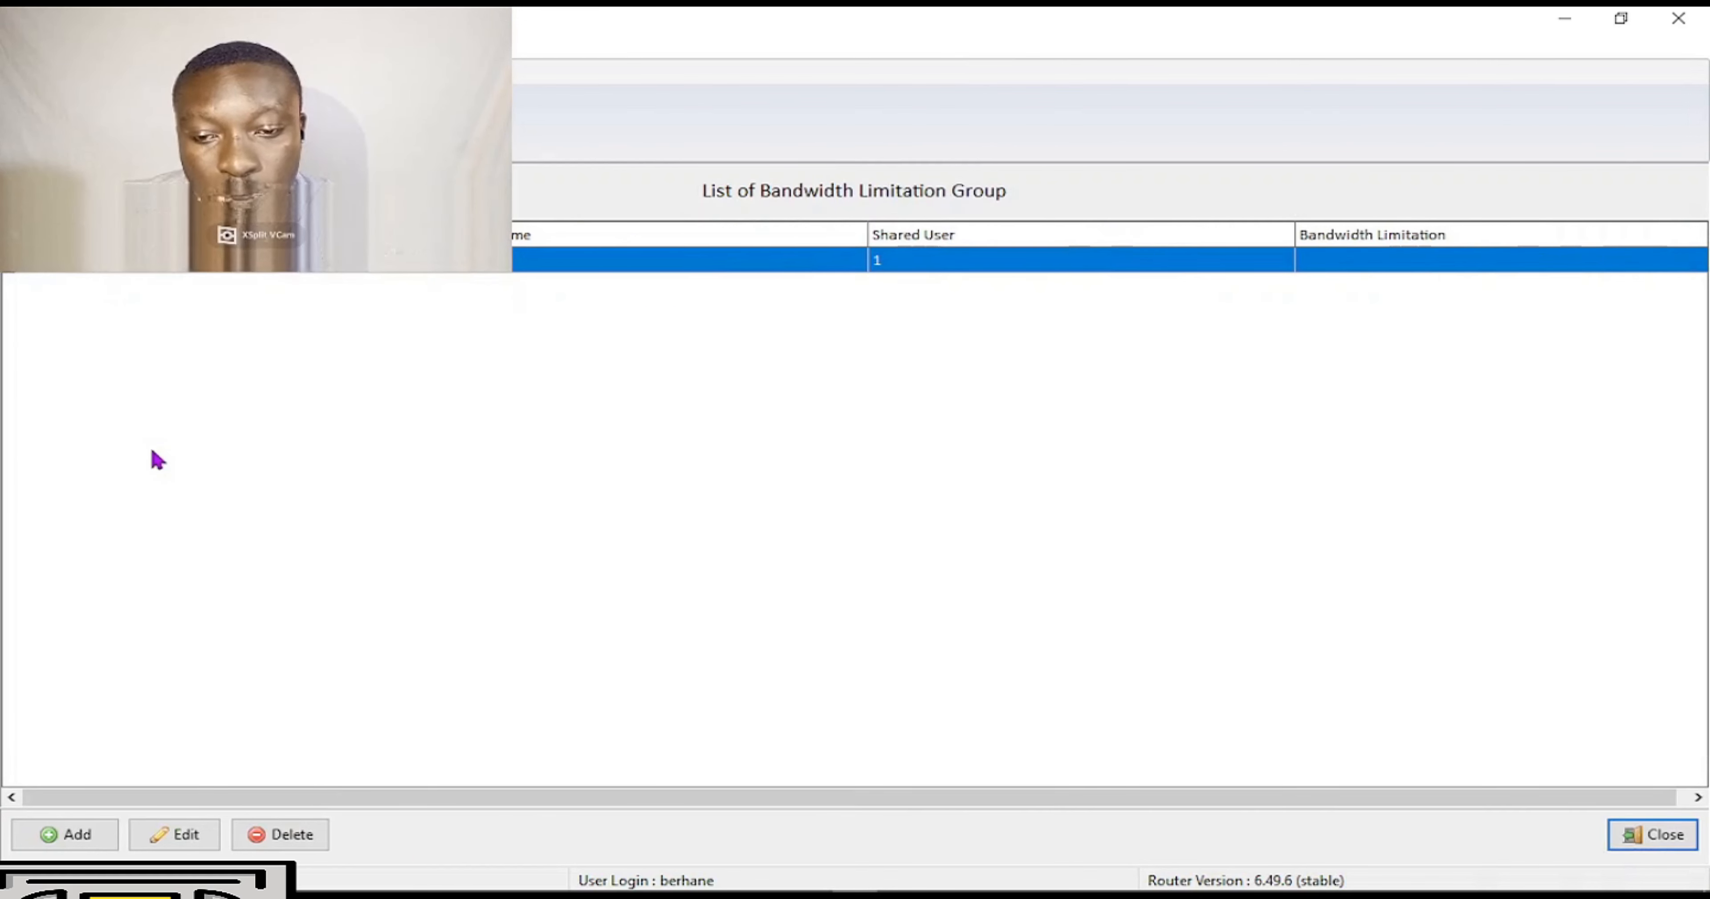
Save bandwidth group Gog with 50 shared users and a 1000K/1000K limit, then clear the form.
left_click(96, 842)
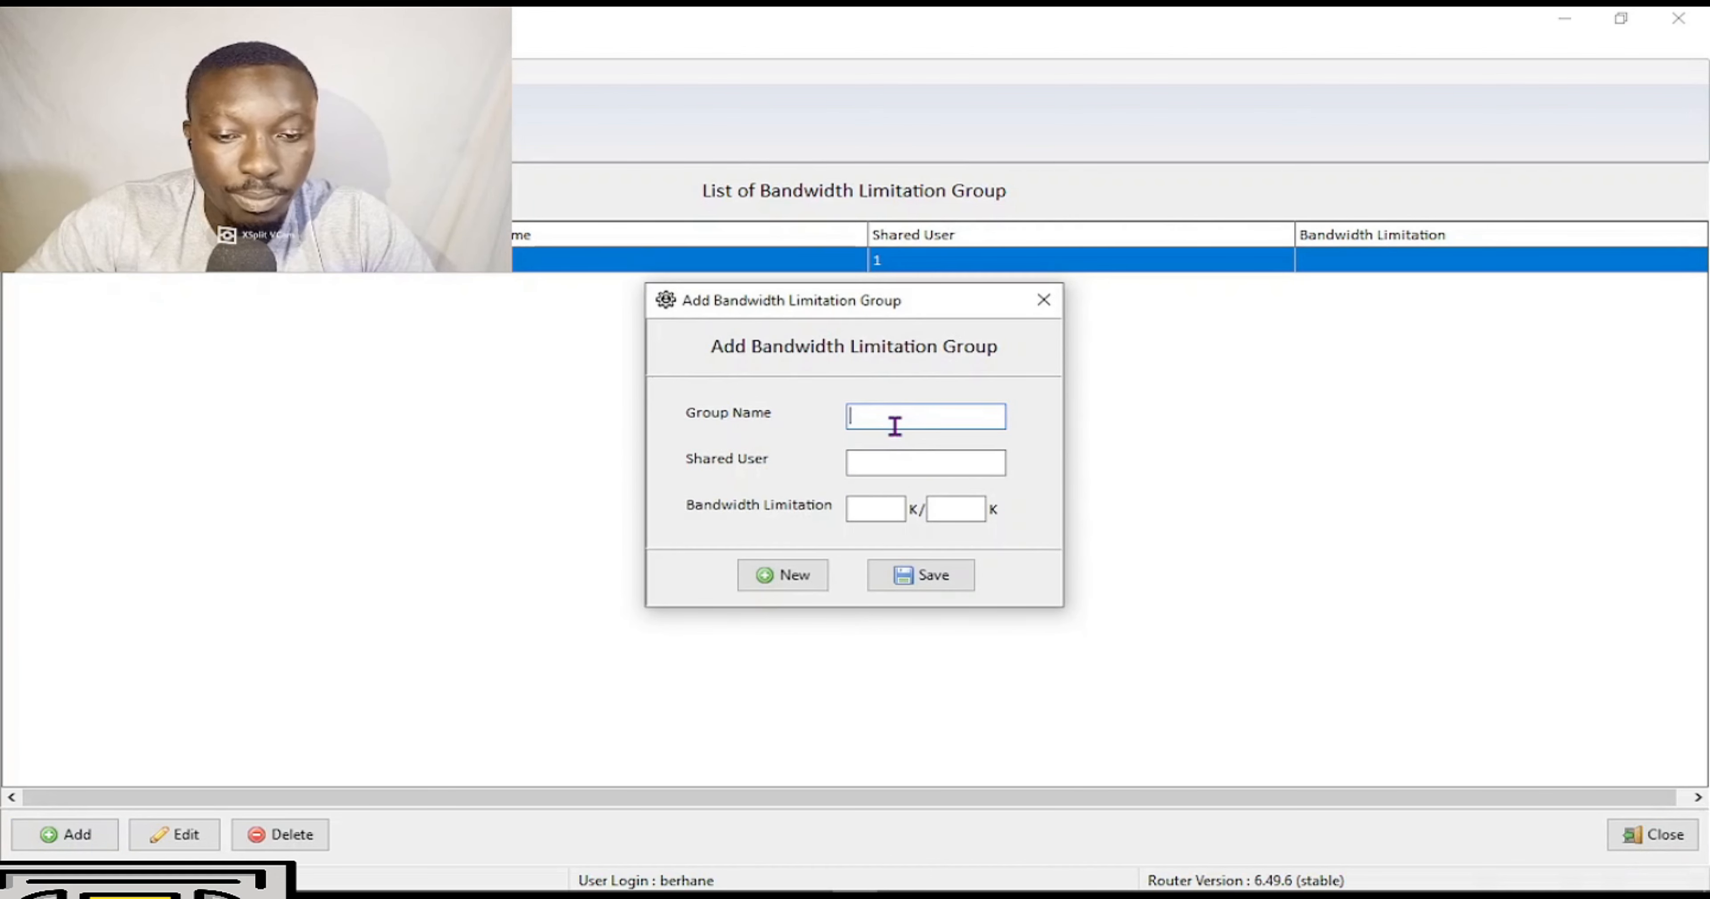
type("Gog")
left_click(891, 472)
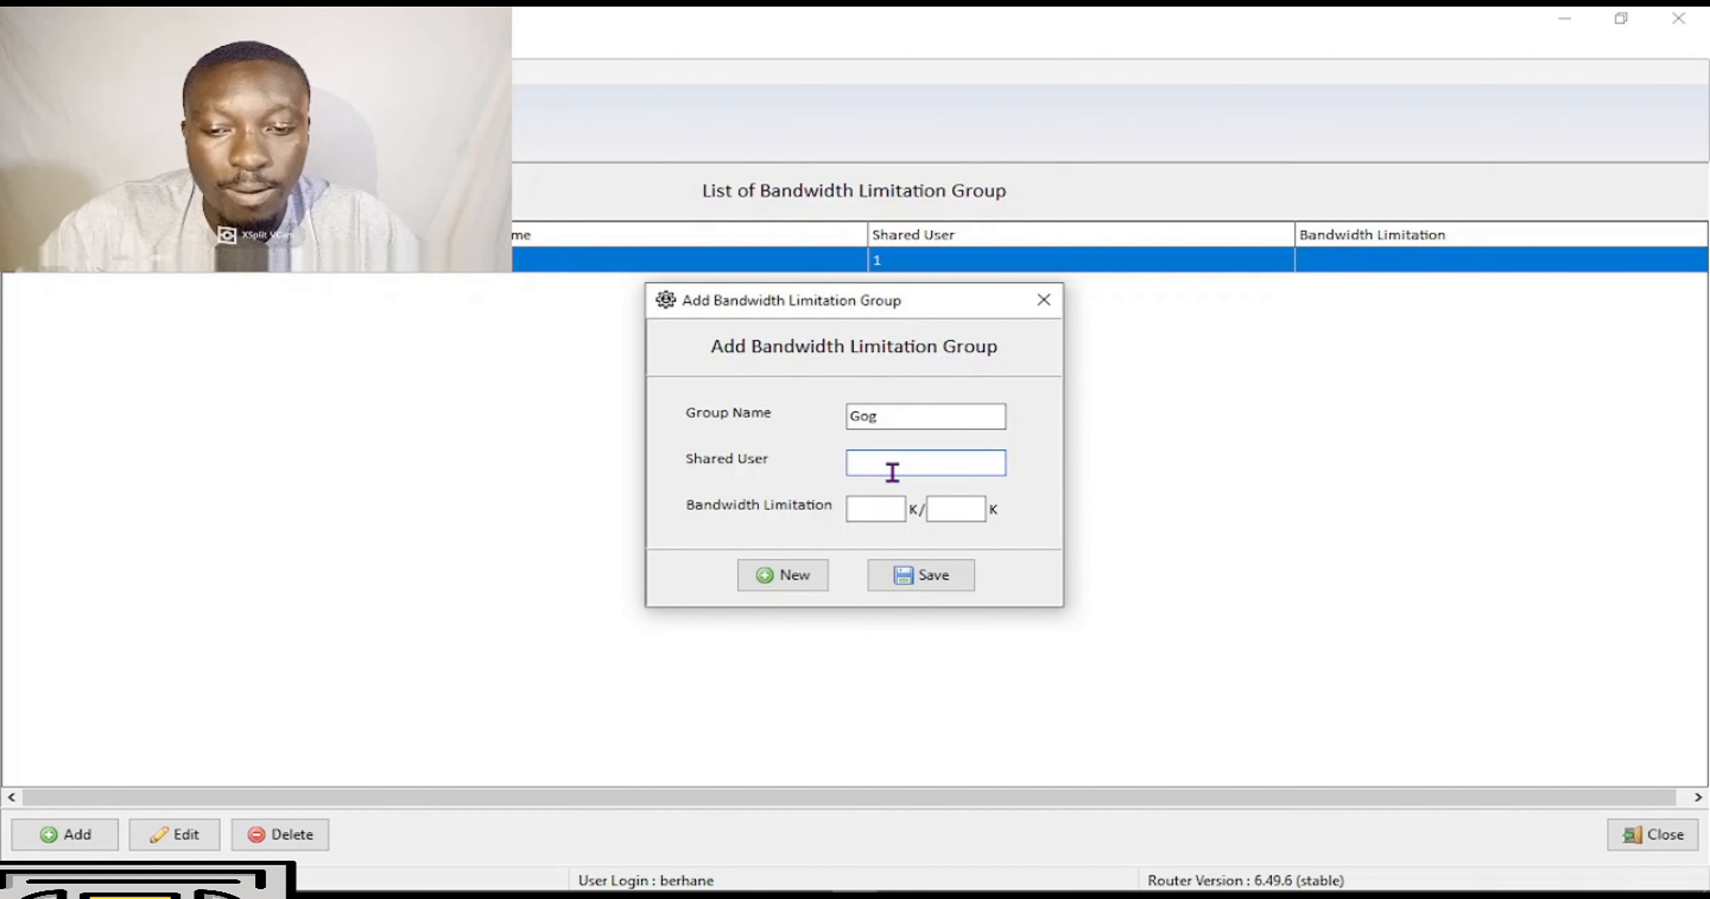
type("1")
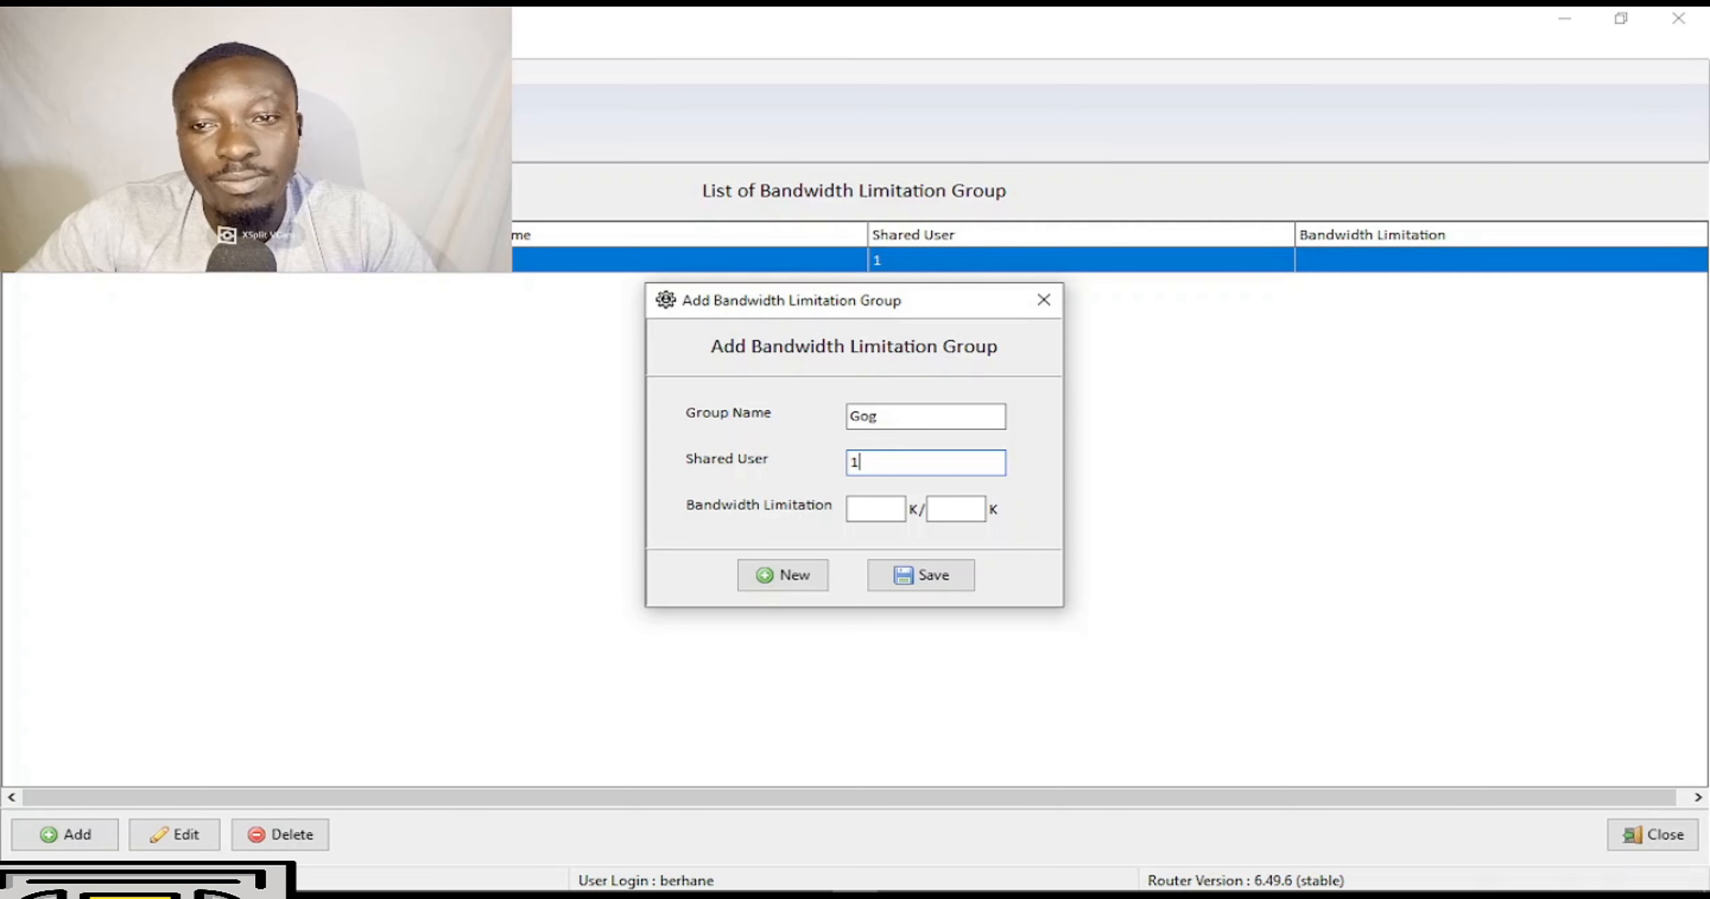
type("00")
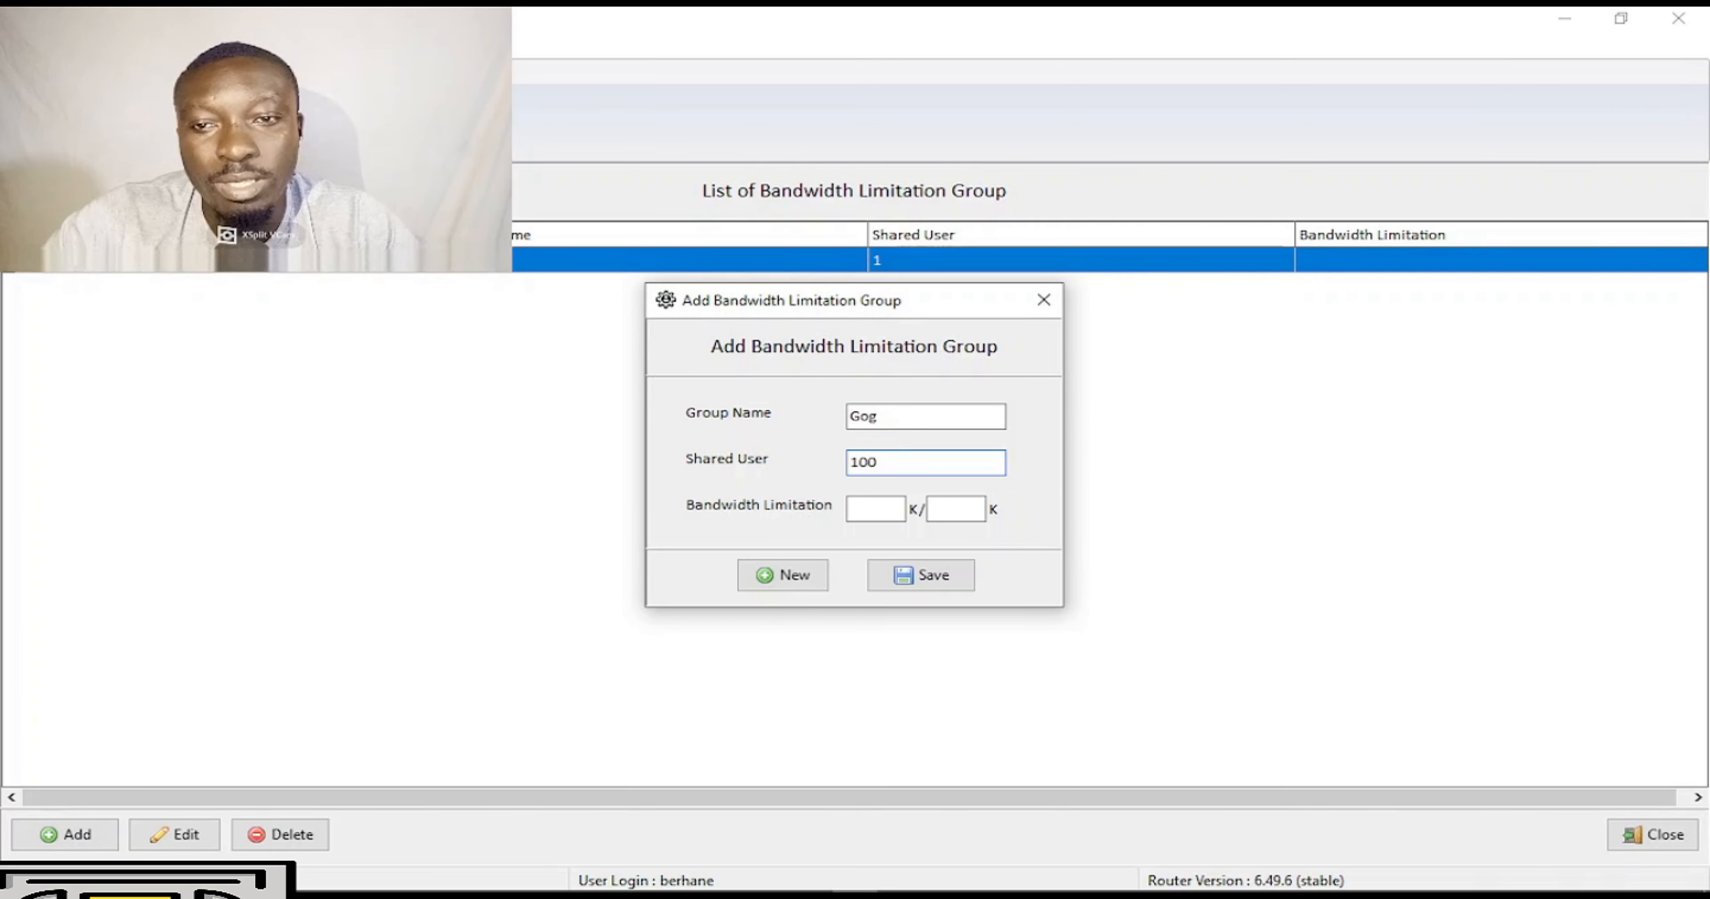
key("BackSpace")
type("50")
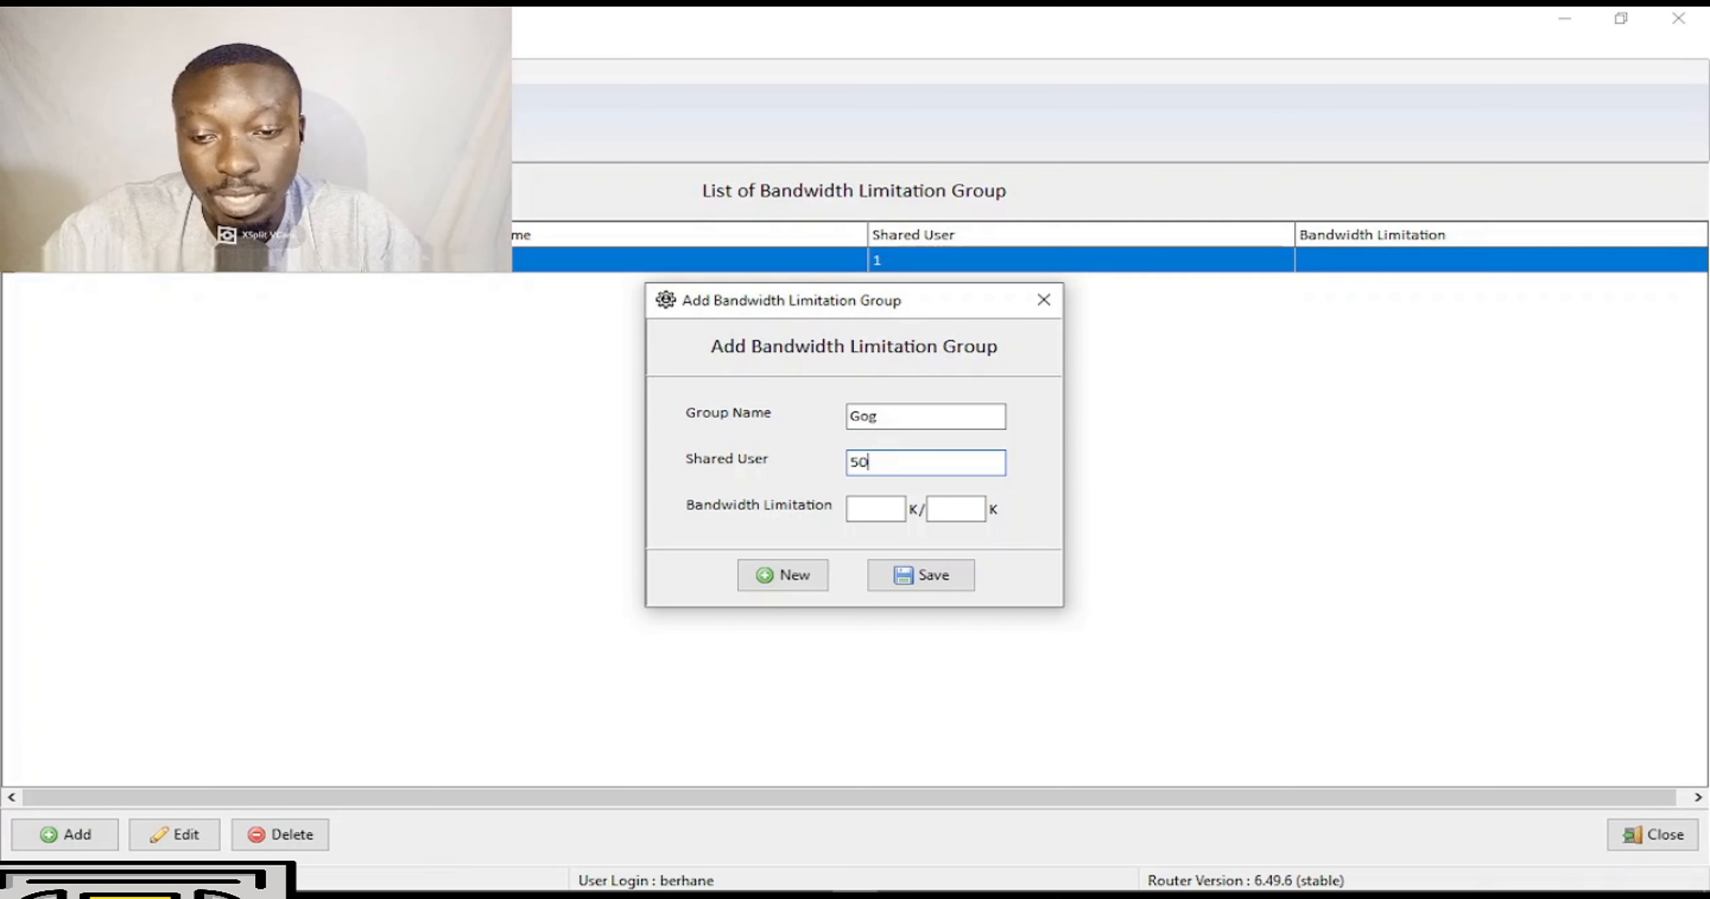
left_click(880, 509)
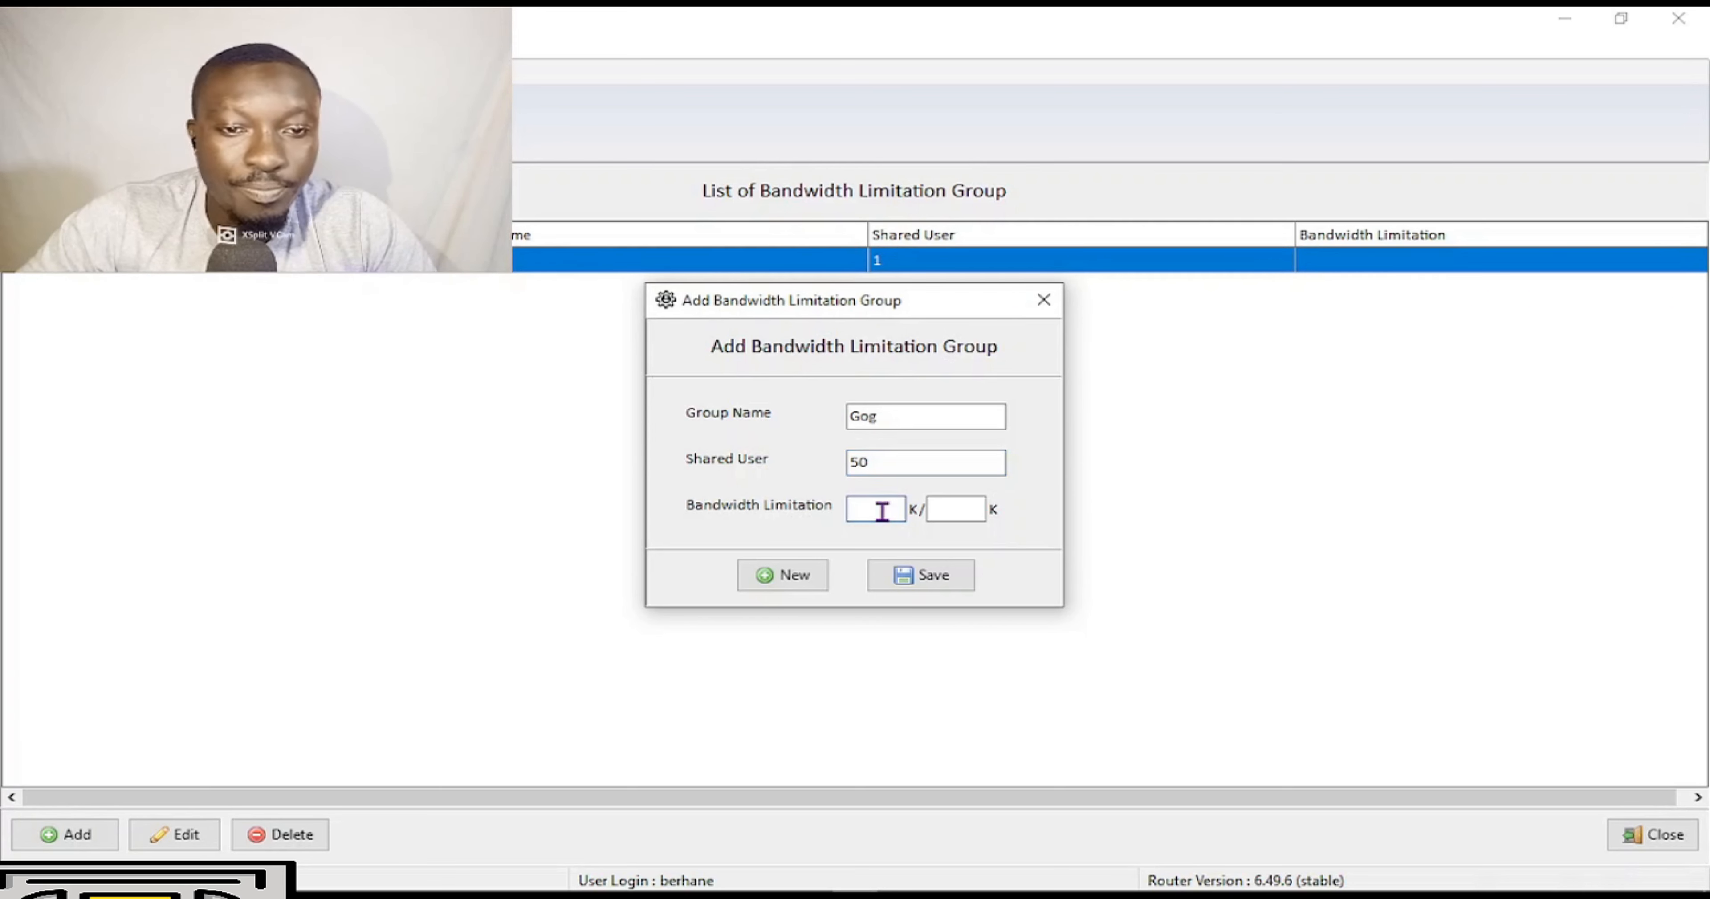
type("1000")
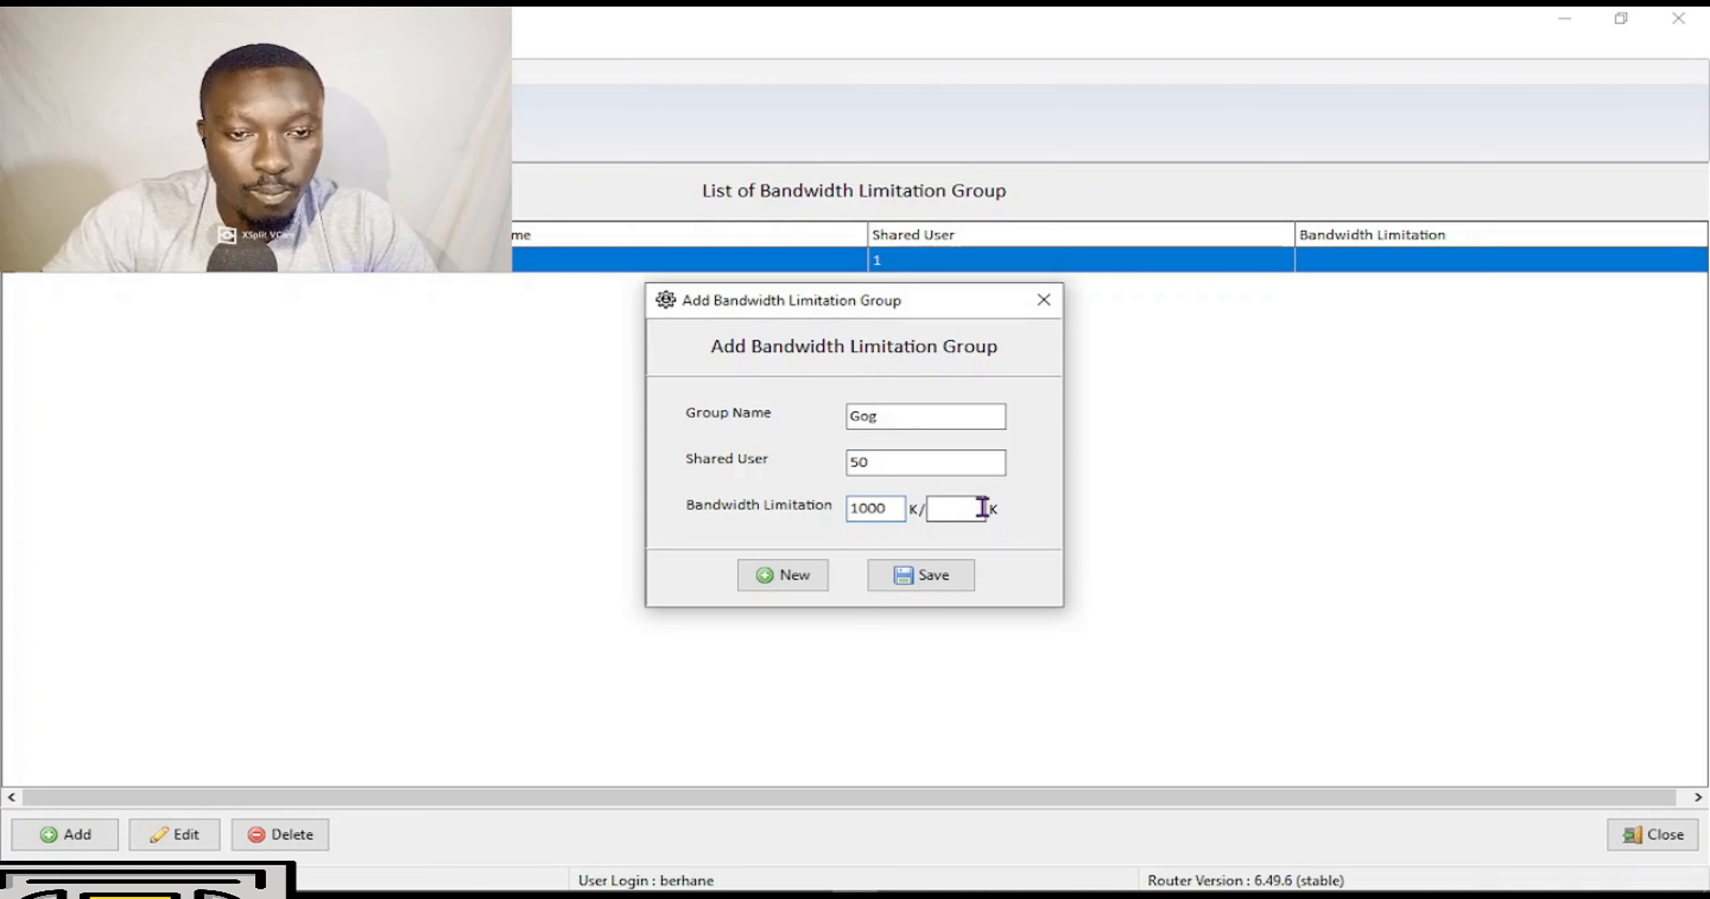
type("1000")
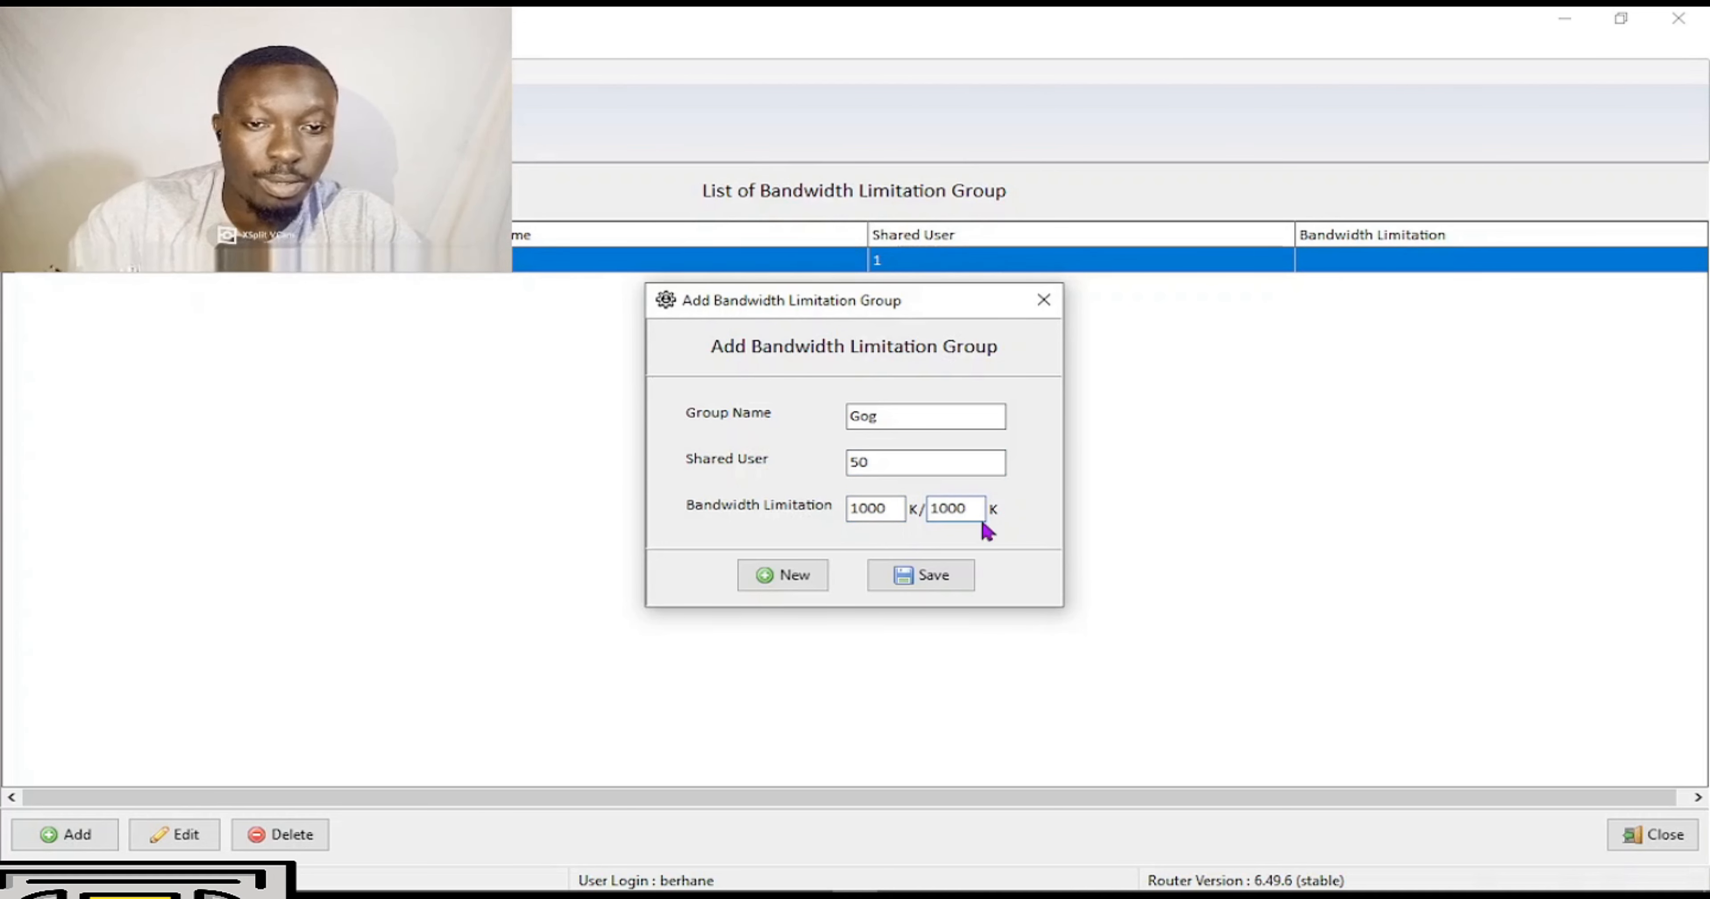
left_click(929, 582)
left_click(1038, 457)
left_click(783, 576)
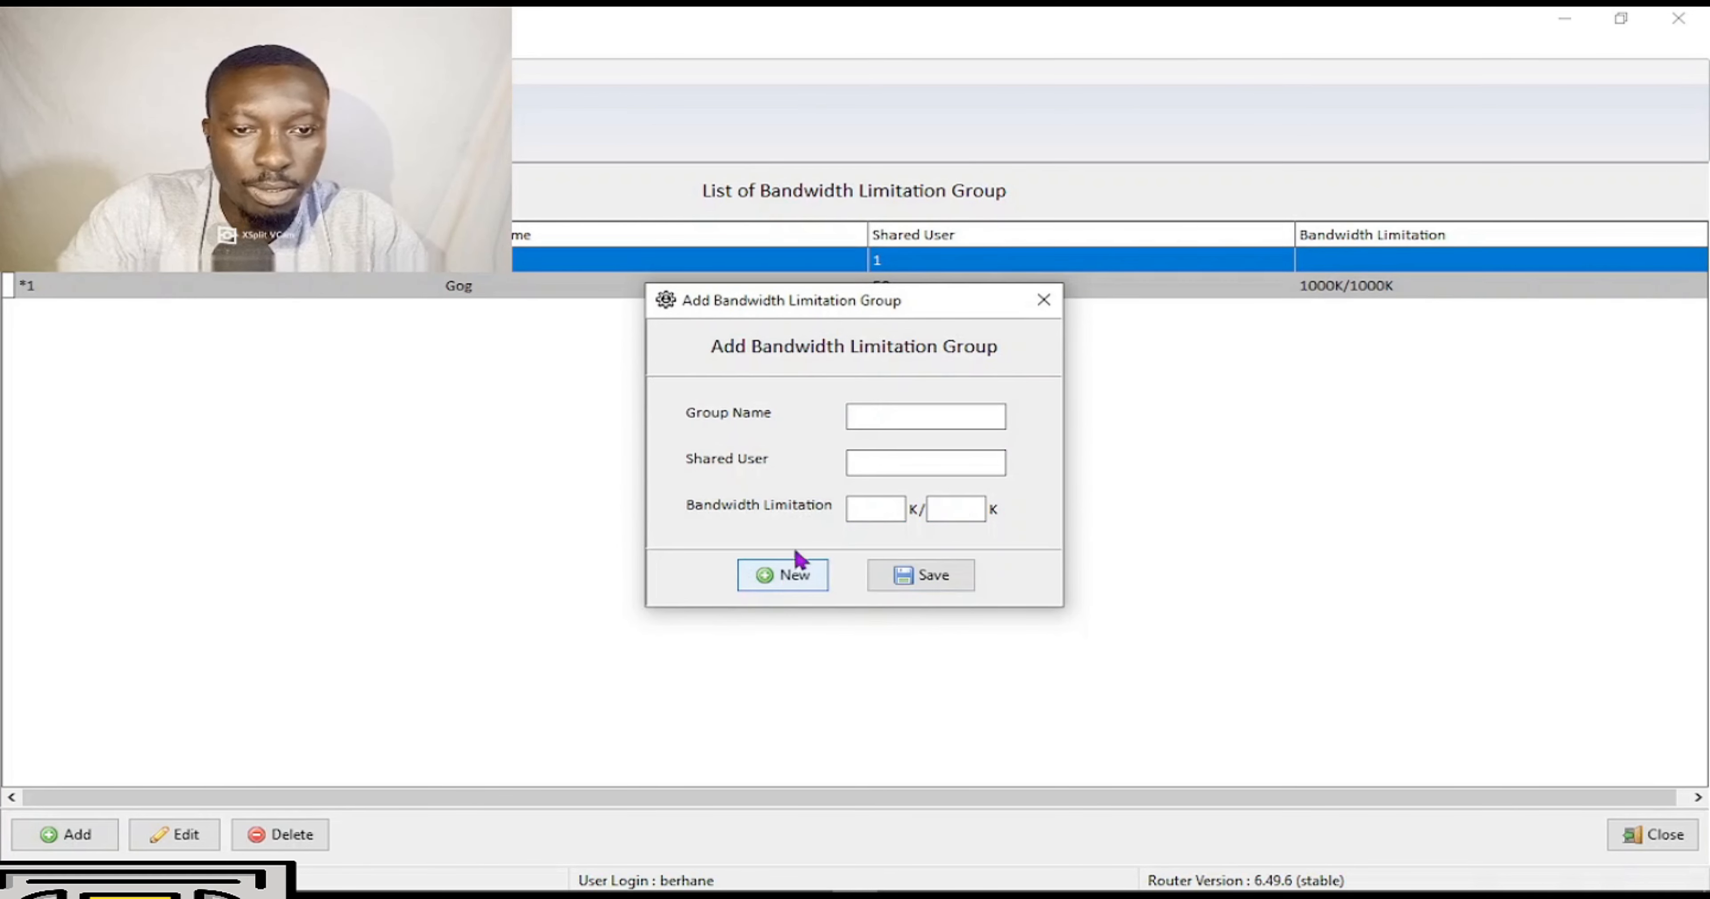
Add bandwidth group Obd with 50 shared users and a 1900K/1900K limit, then close the form.
left_click(887, 409)
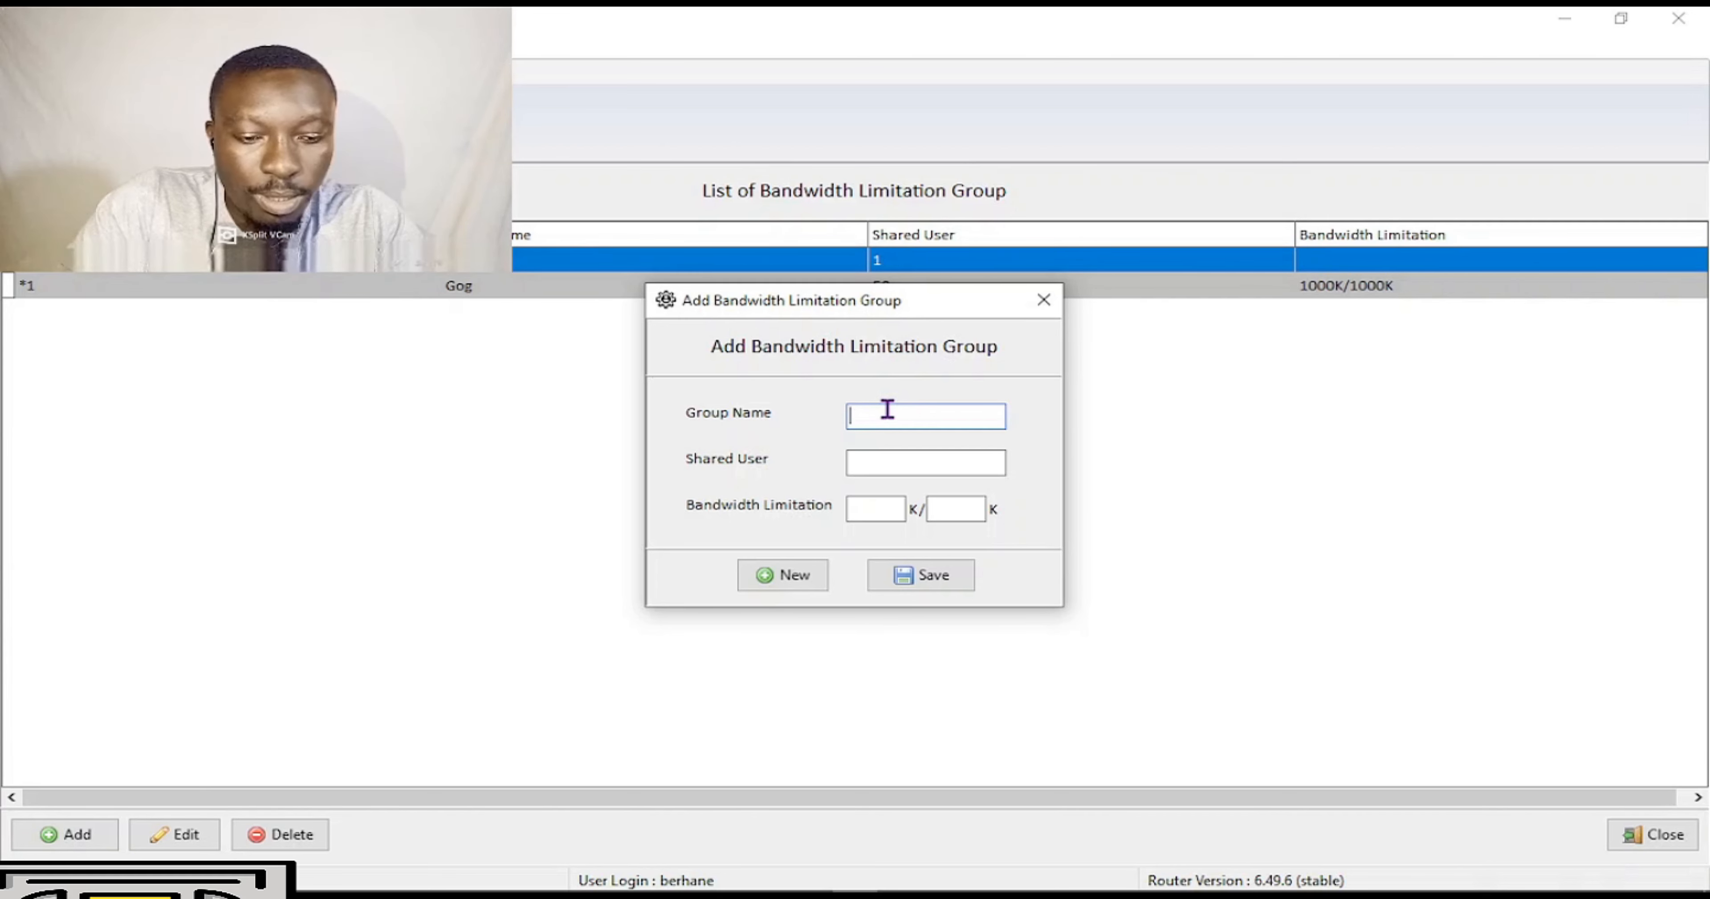
type("Obd")
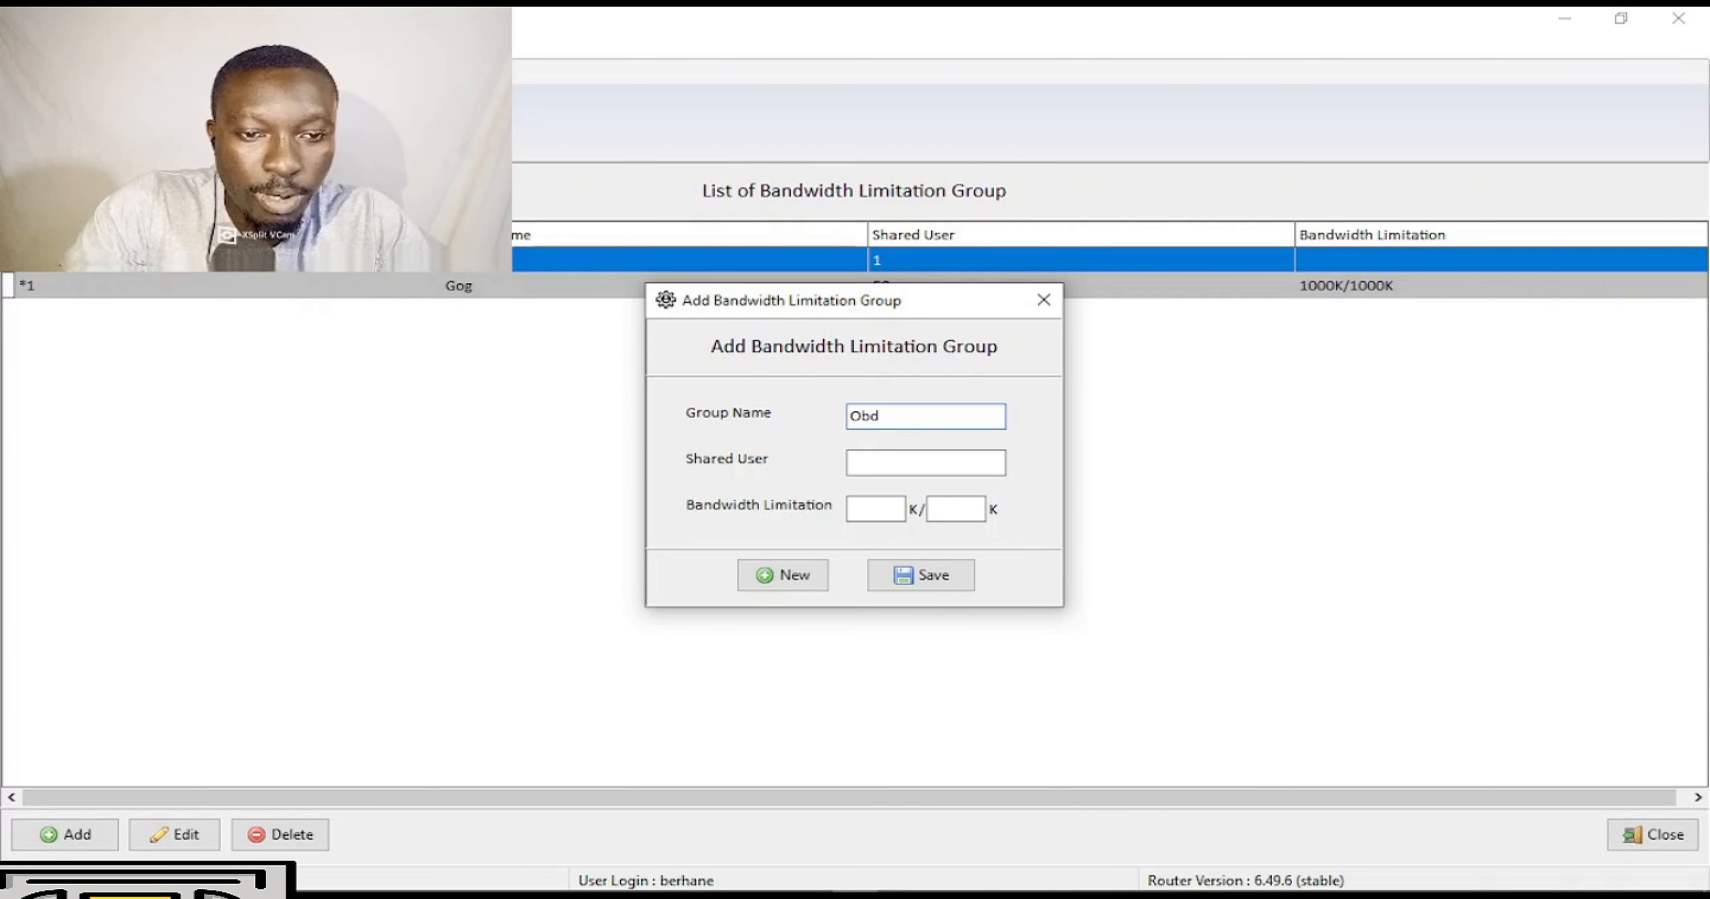
key("Tab")
type("50")
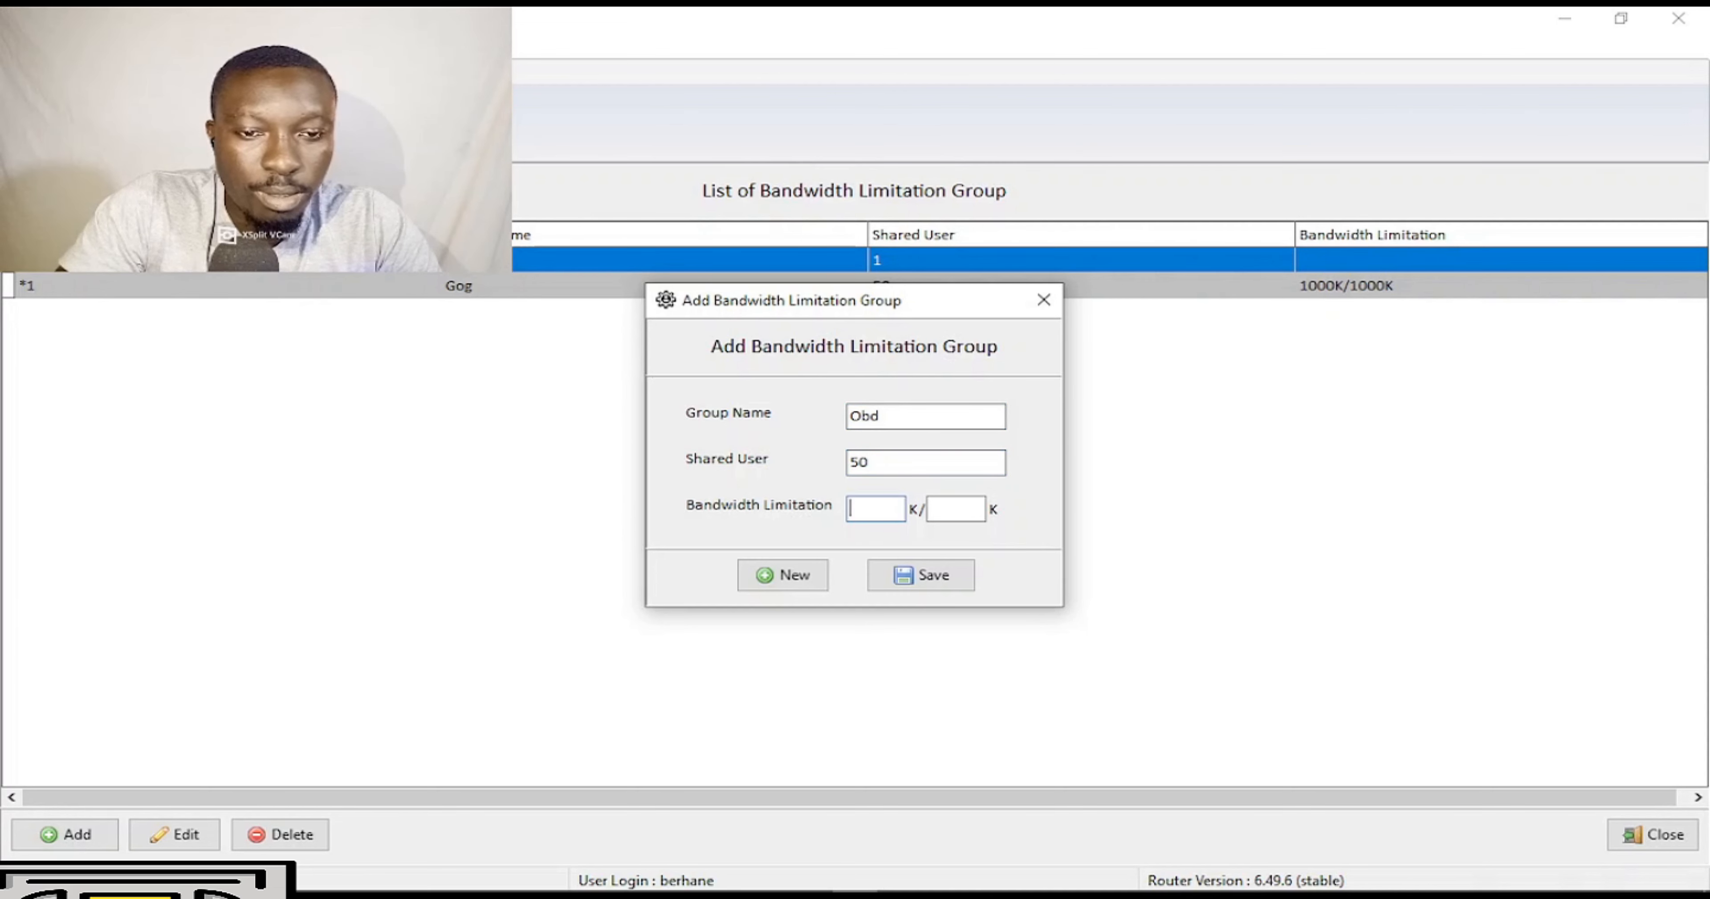
type("1900")
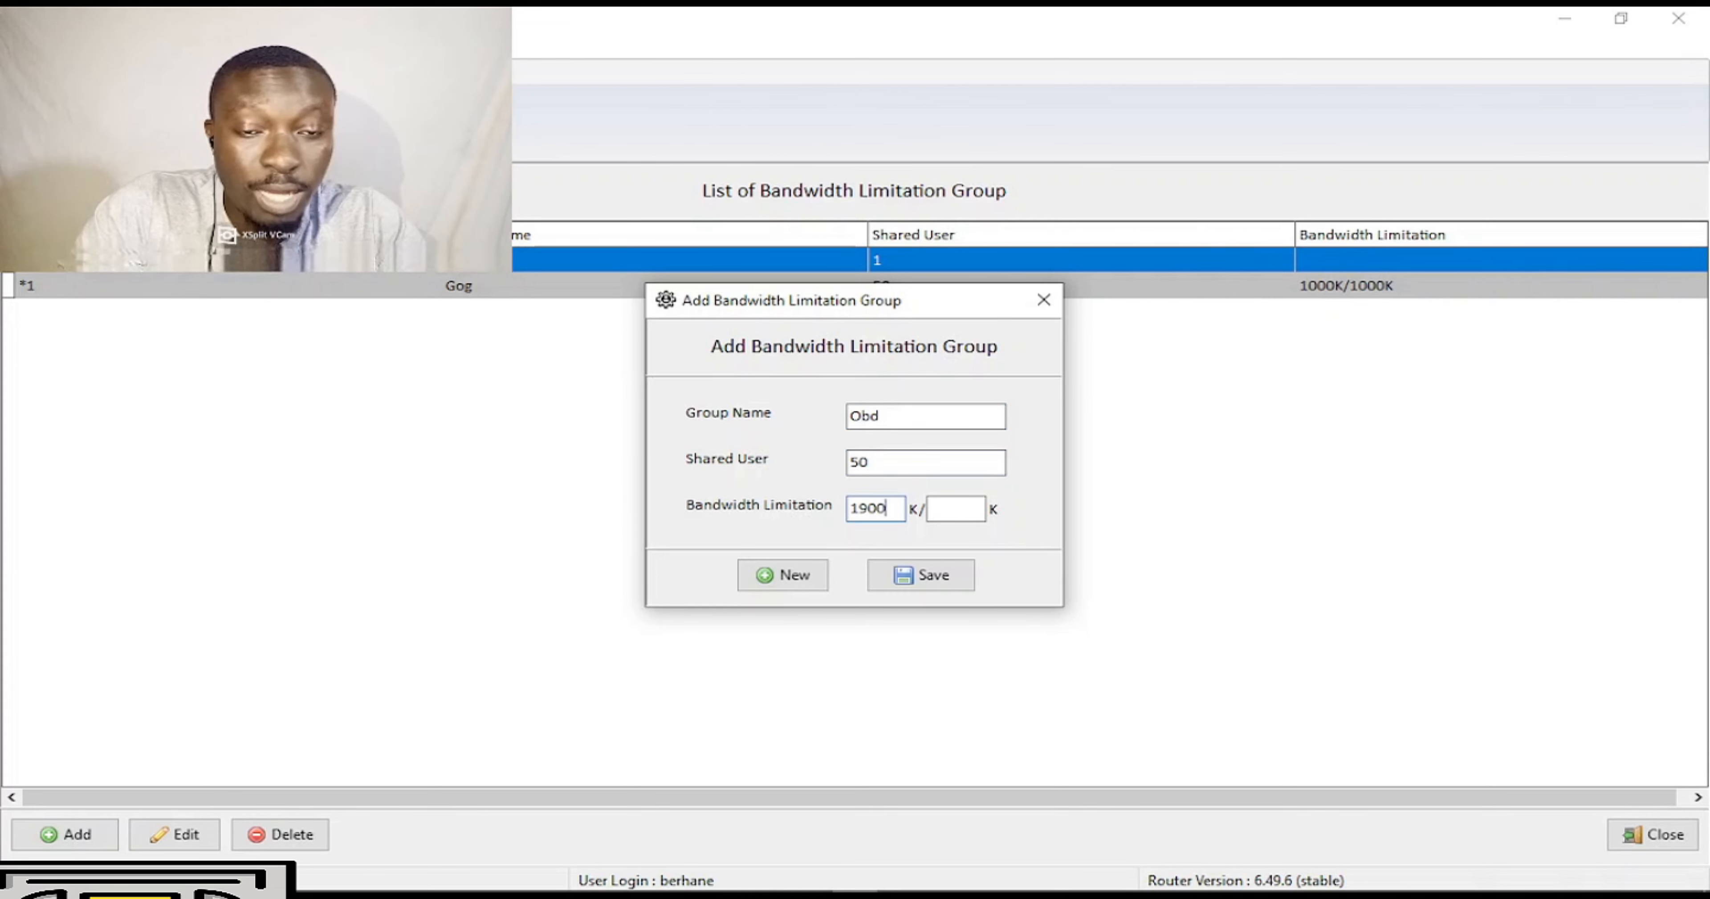
key("Tab")
type("1900")
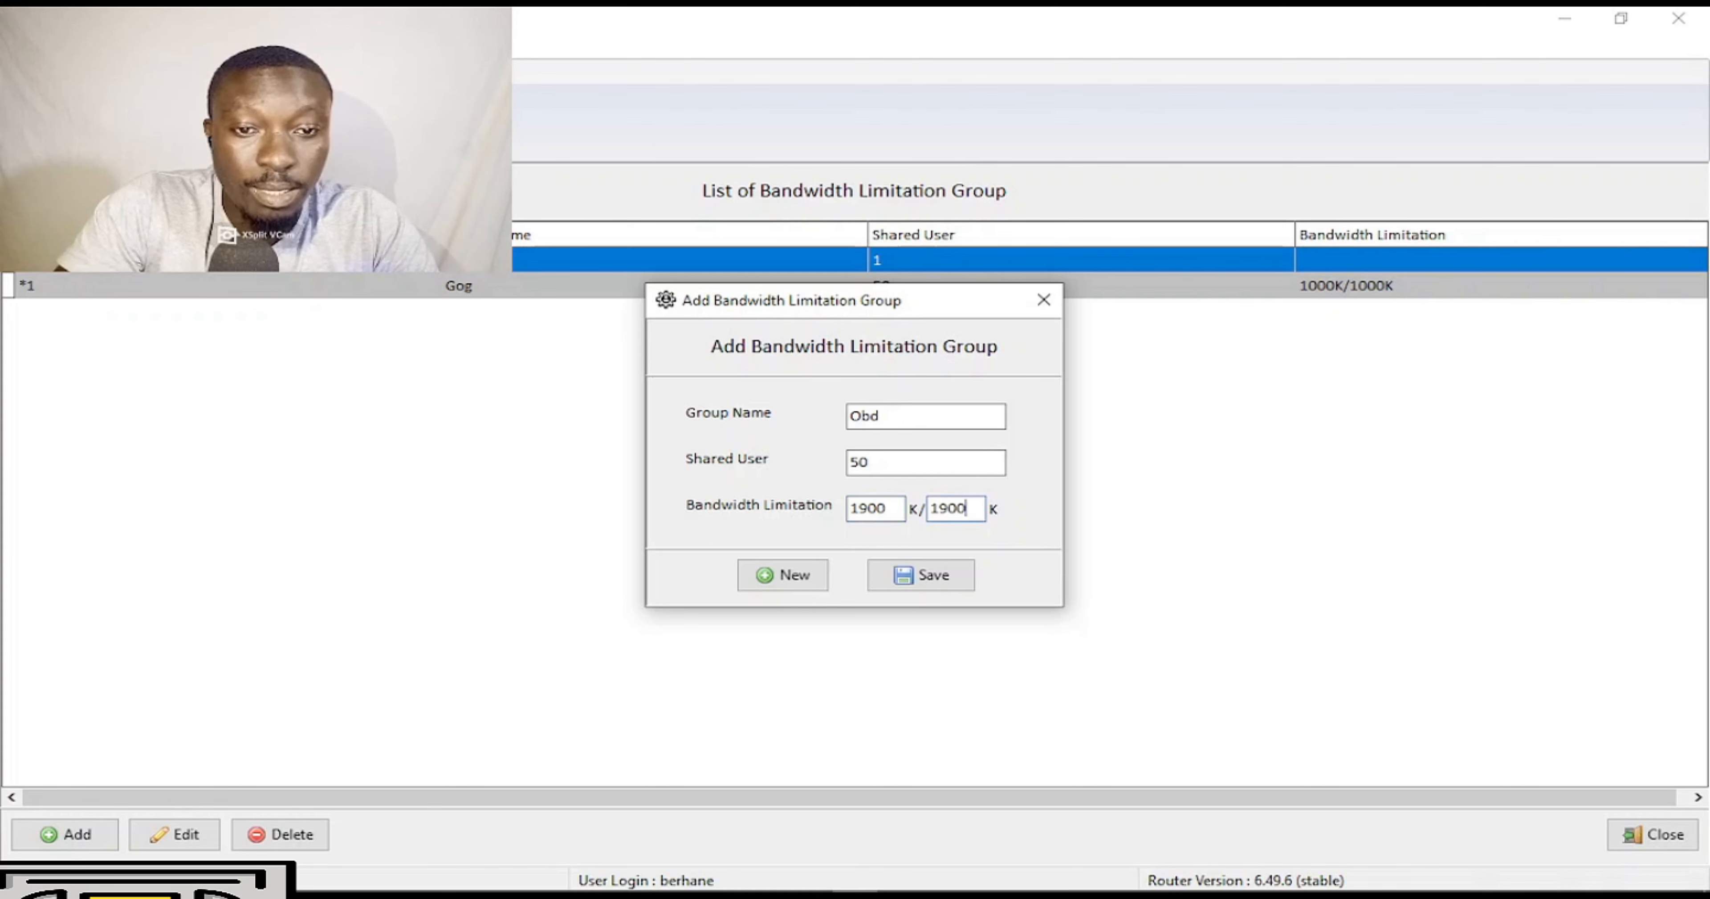
left_click(944, 575)
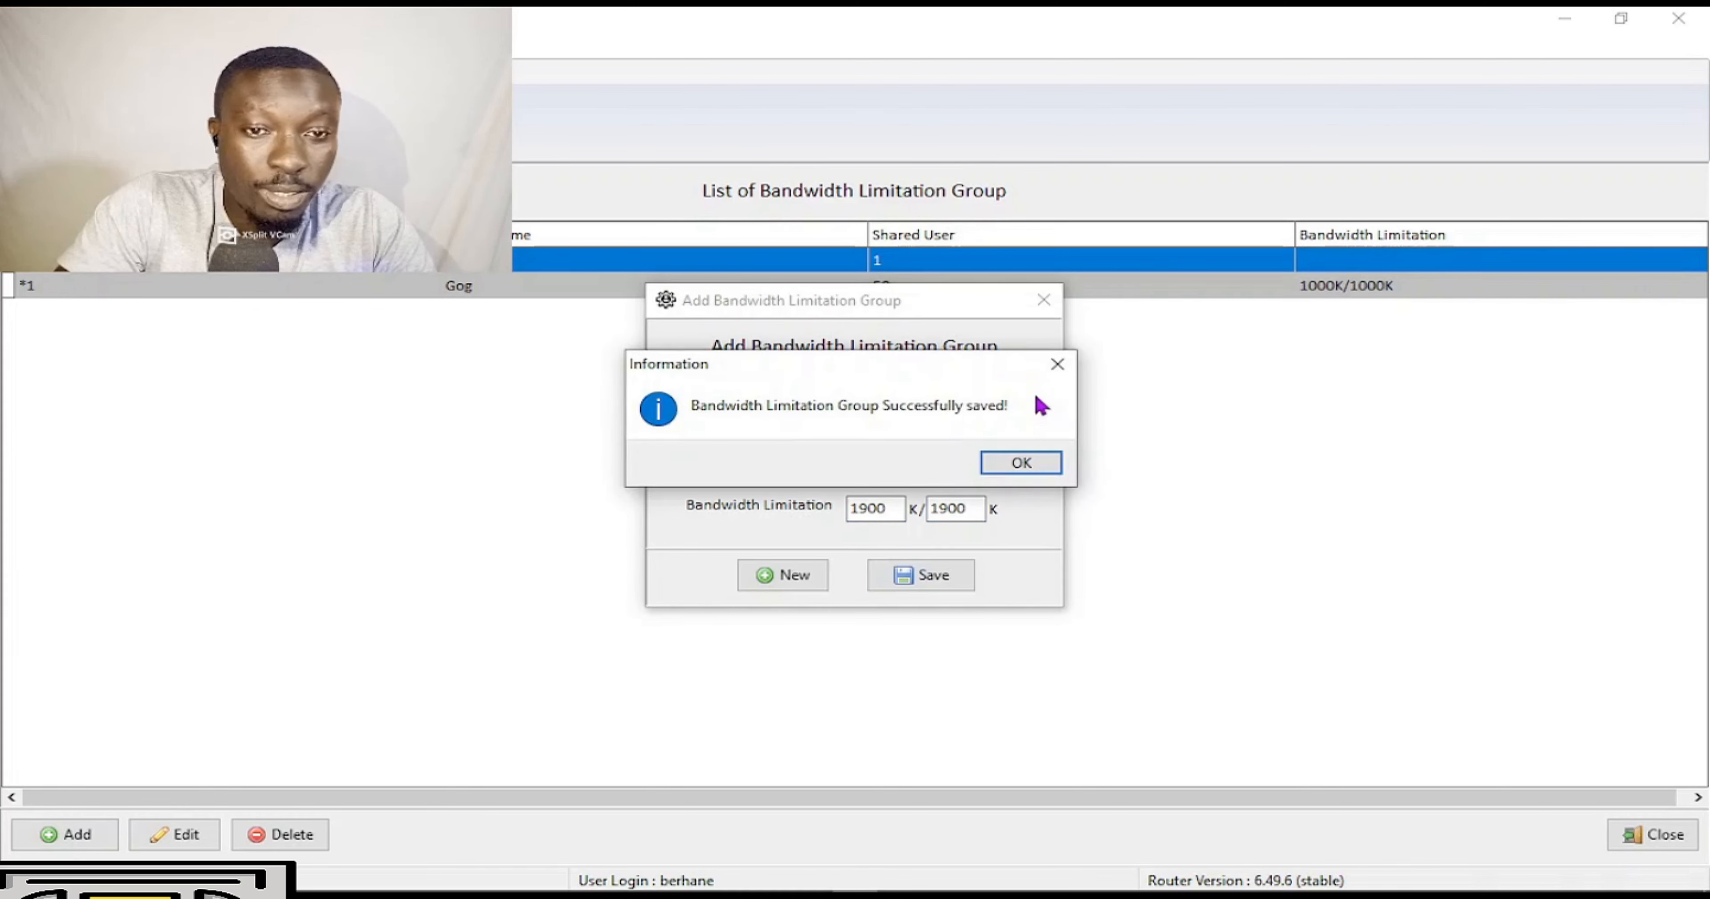
left_click(1006, 457)
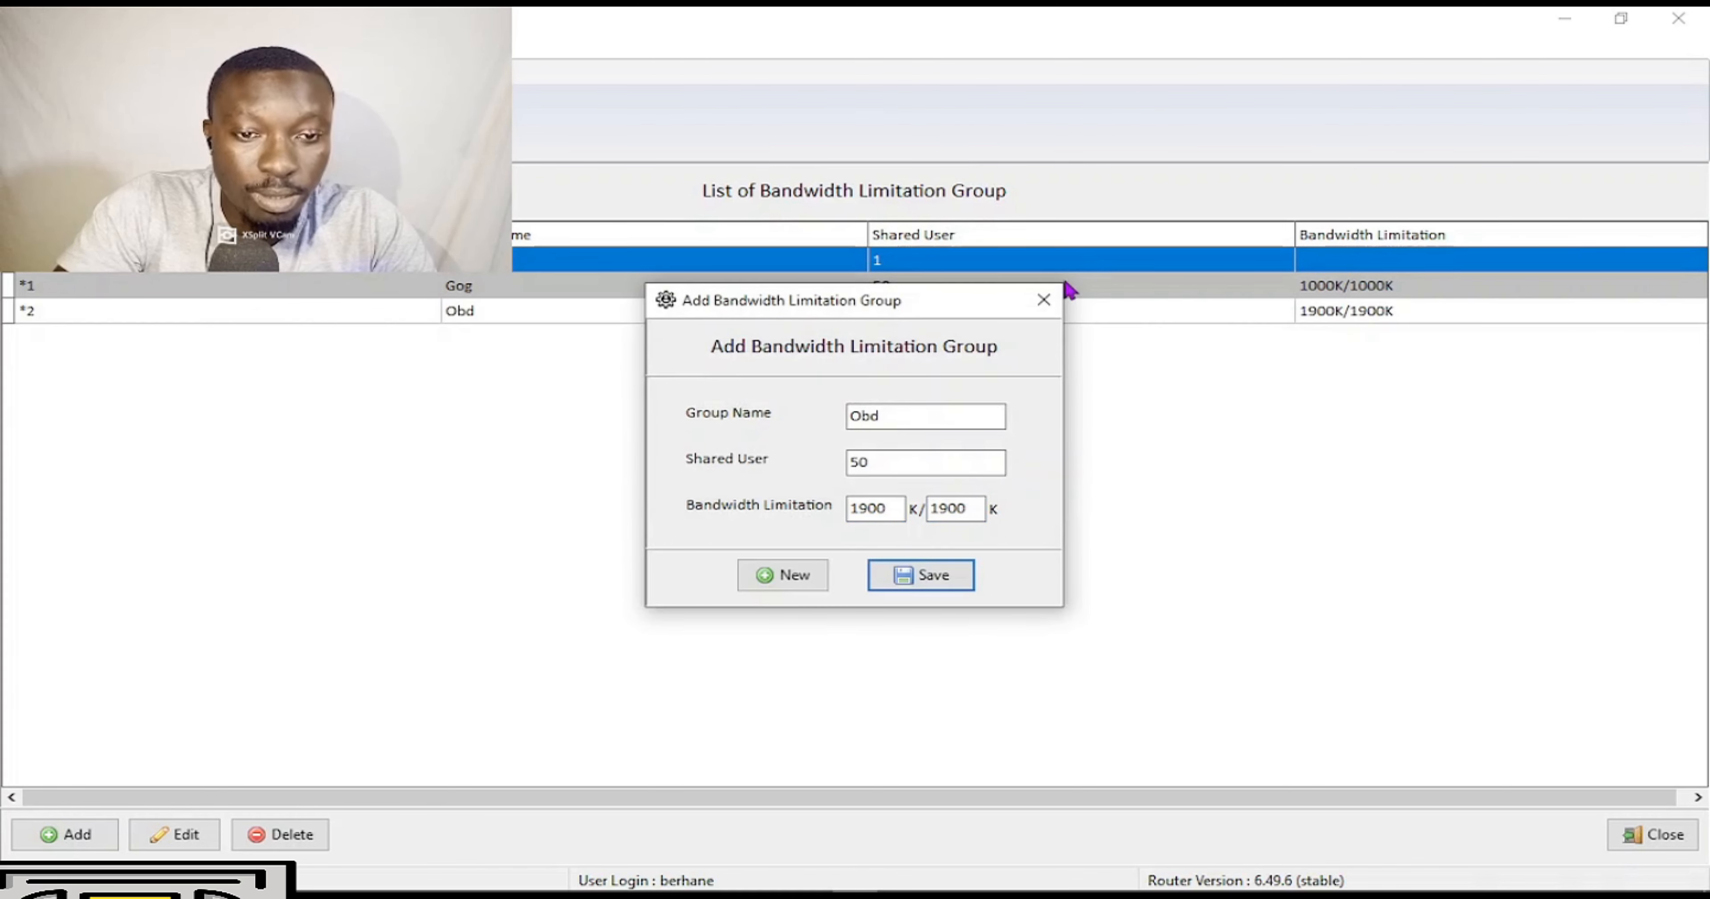
left_click(1040, 307)
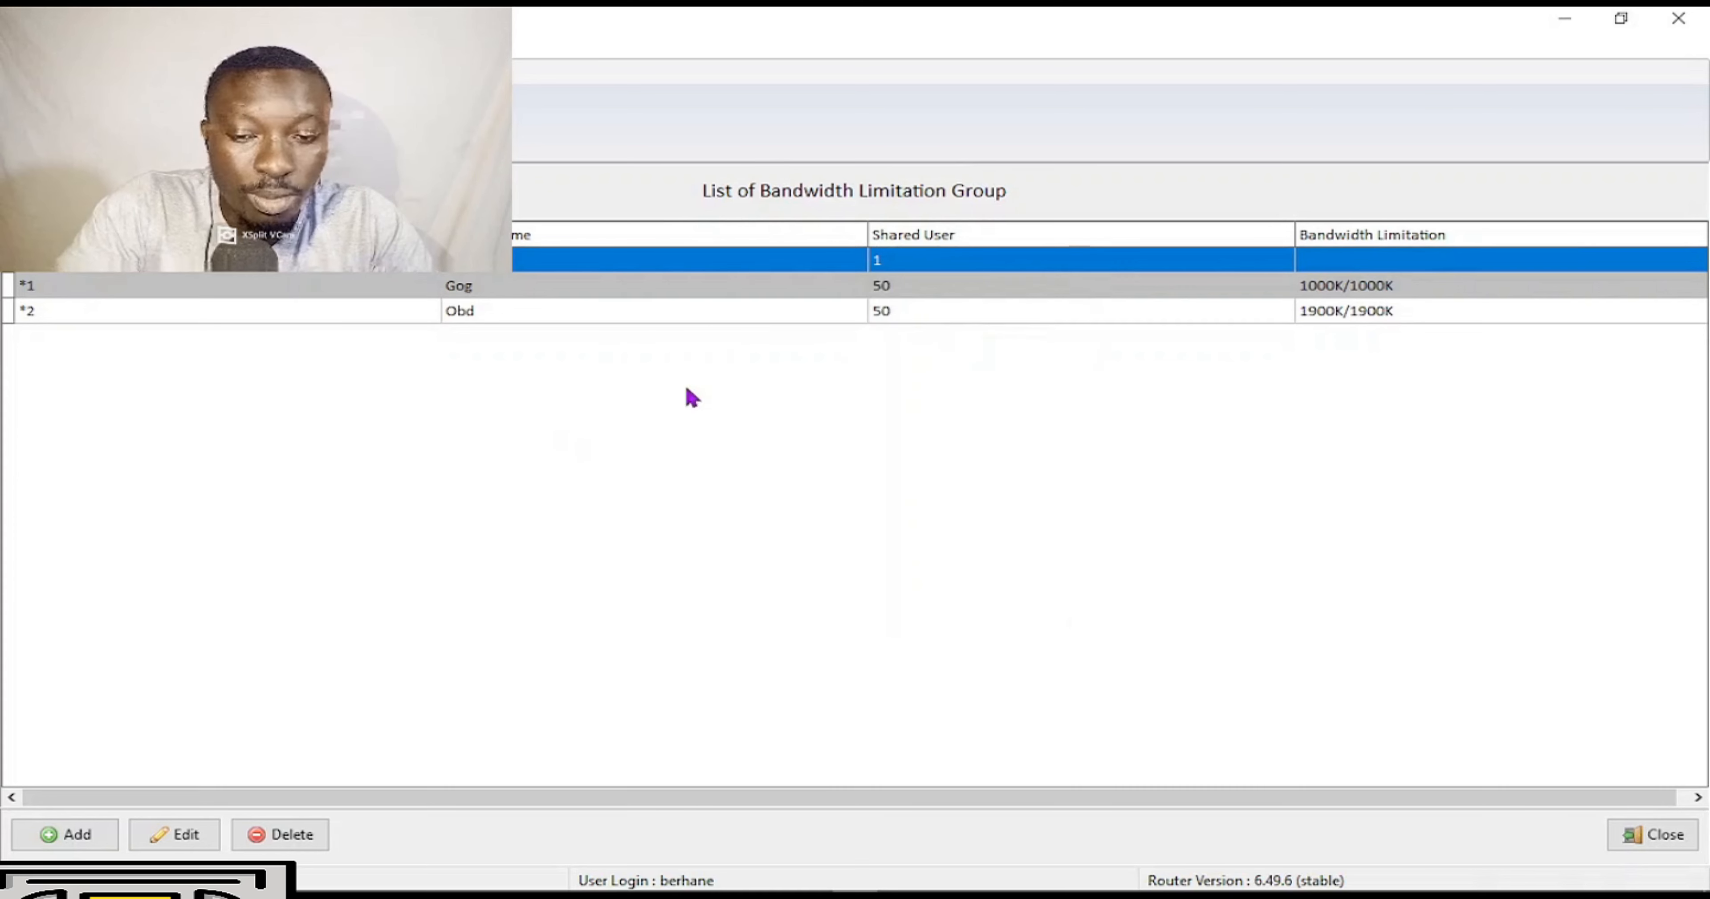
left_click(719, 474)
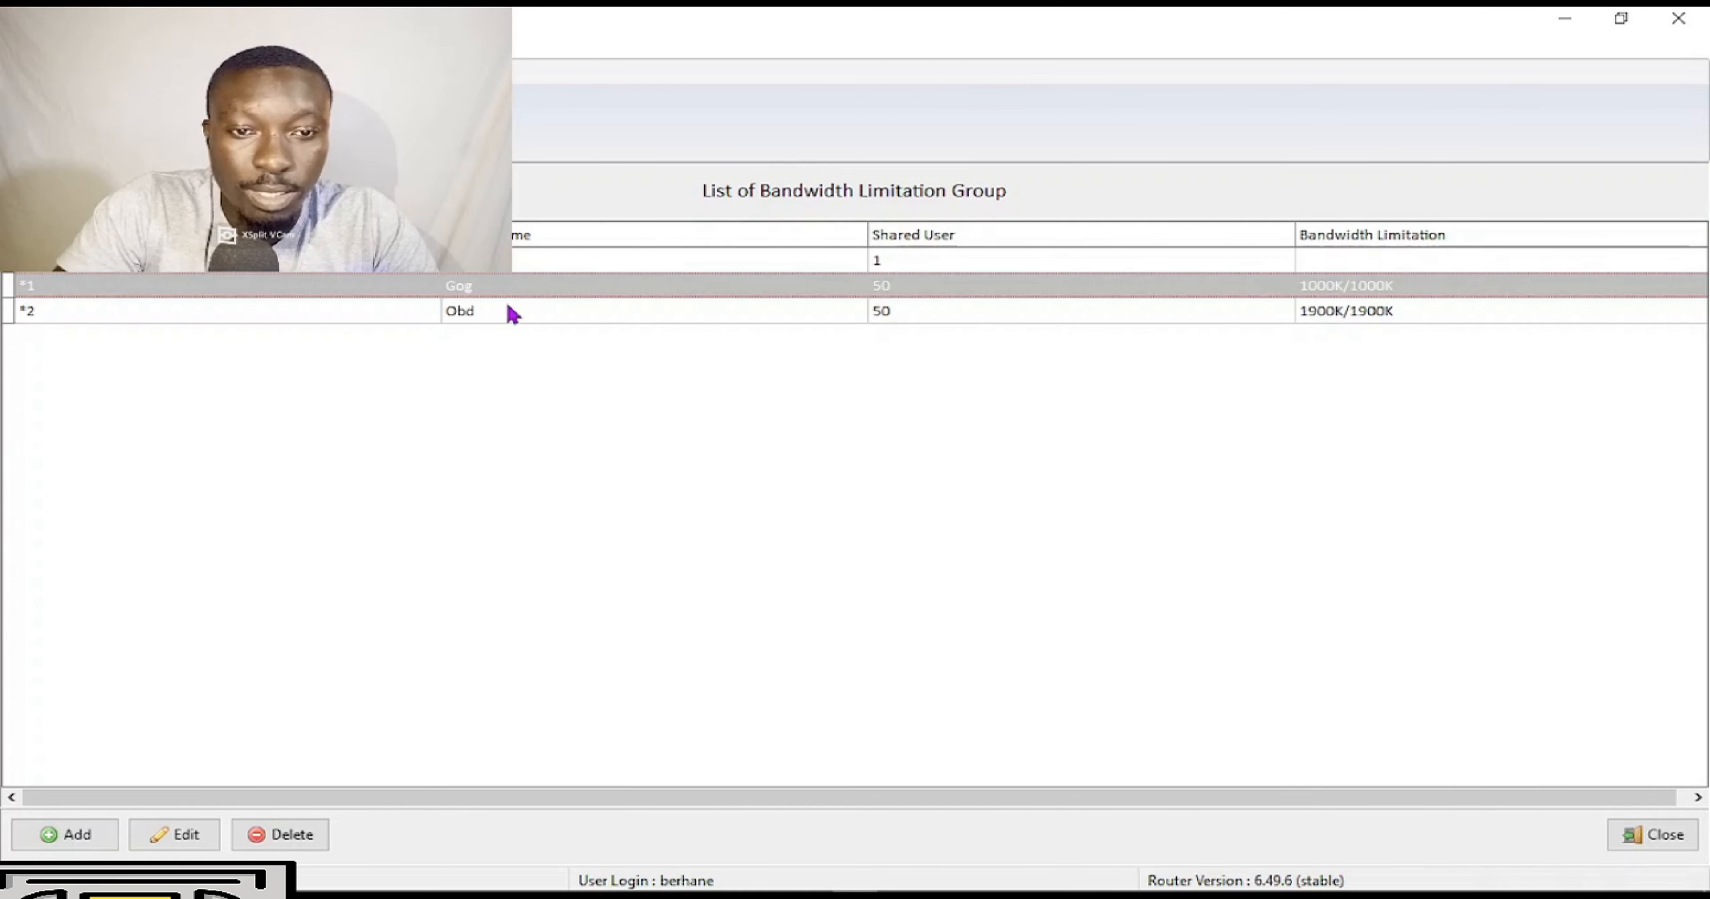
Create group RusK with 80 shared users and 2000K upload/download limits, then close the form.
left_click(41, 834)
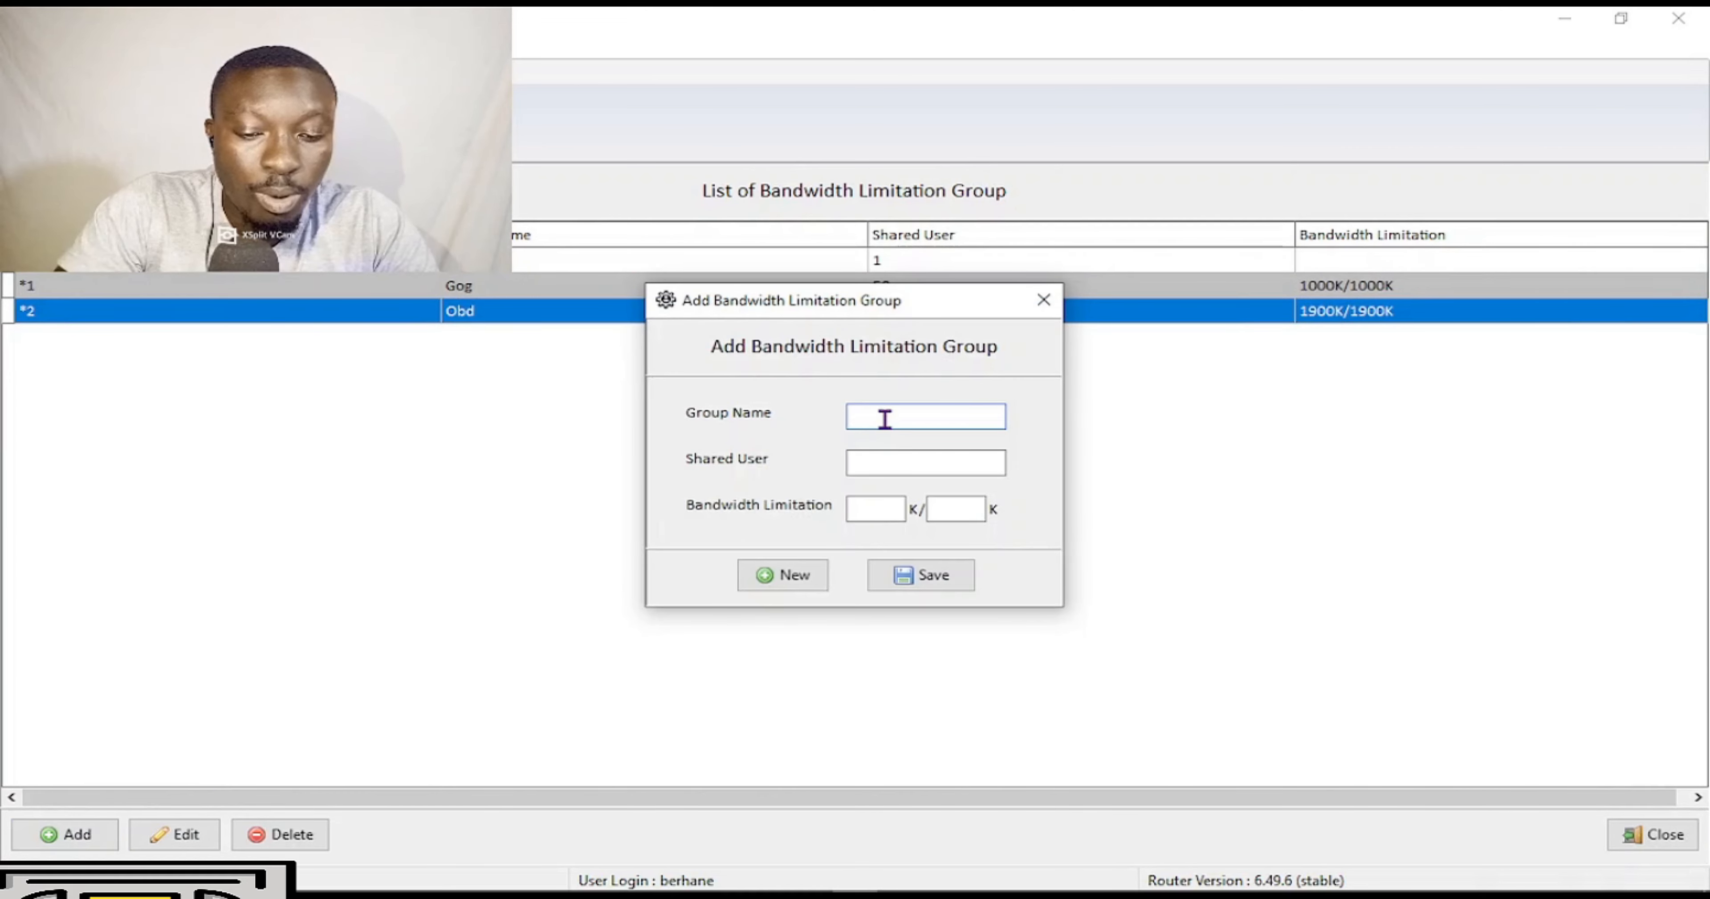
type("RusK")
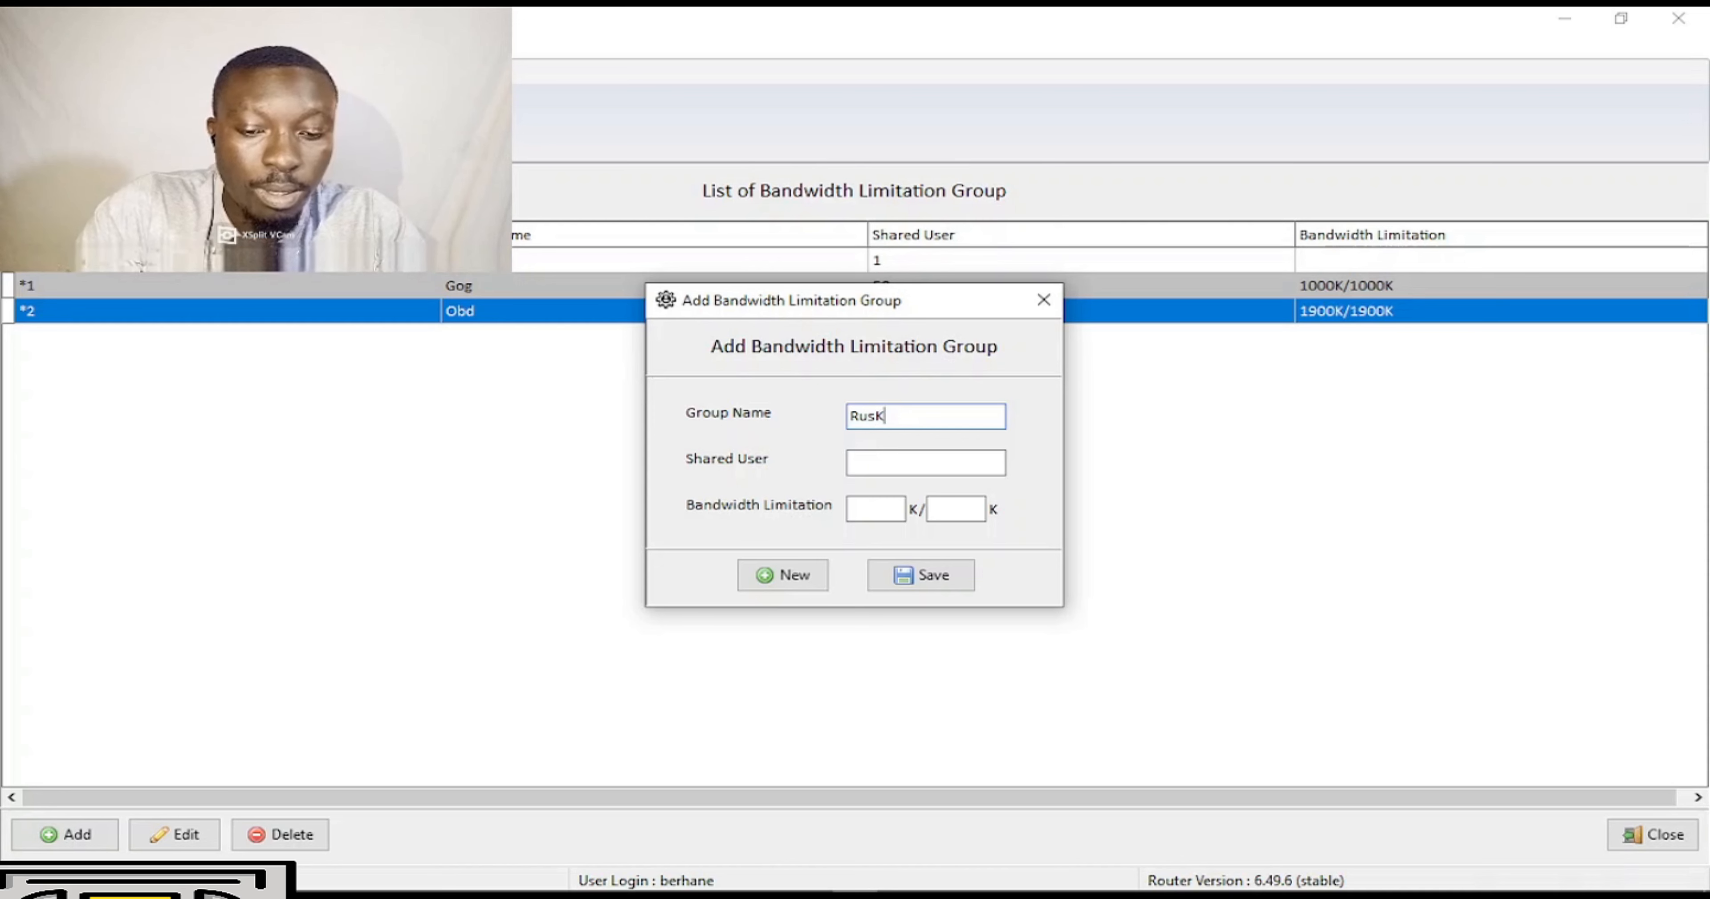
left_click(858, 468)
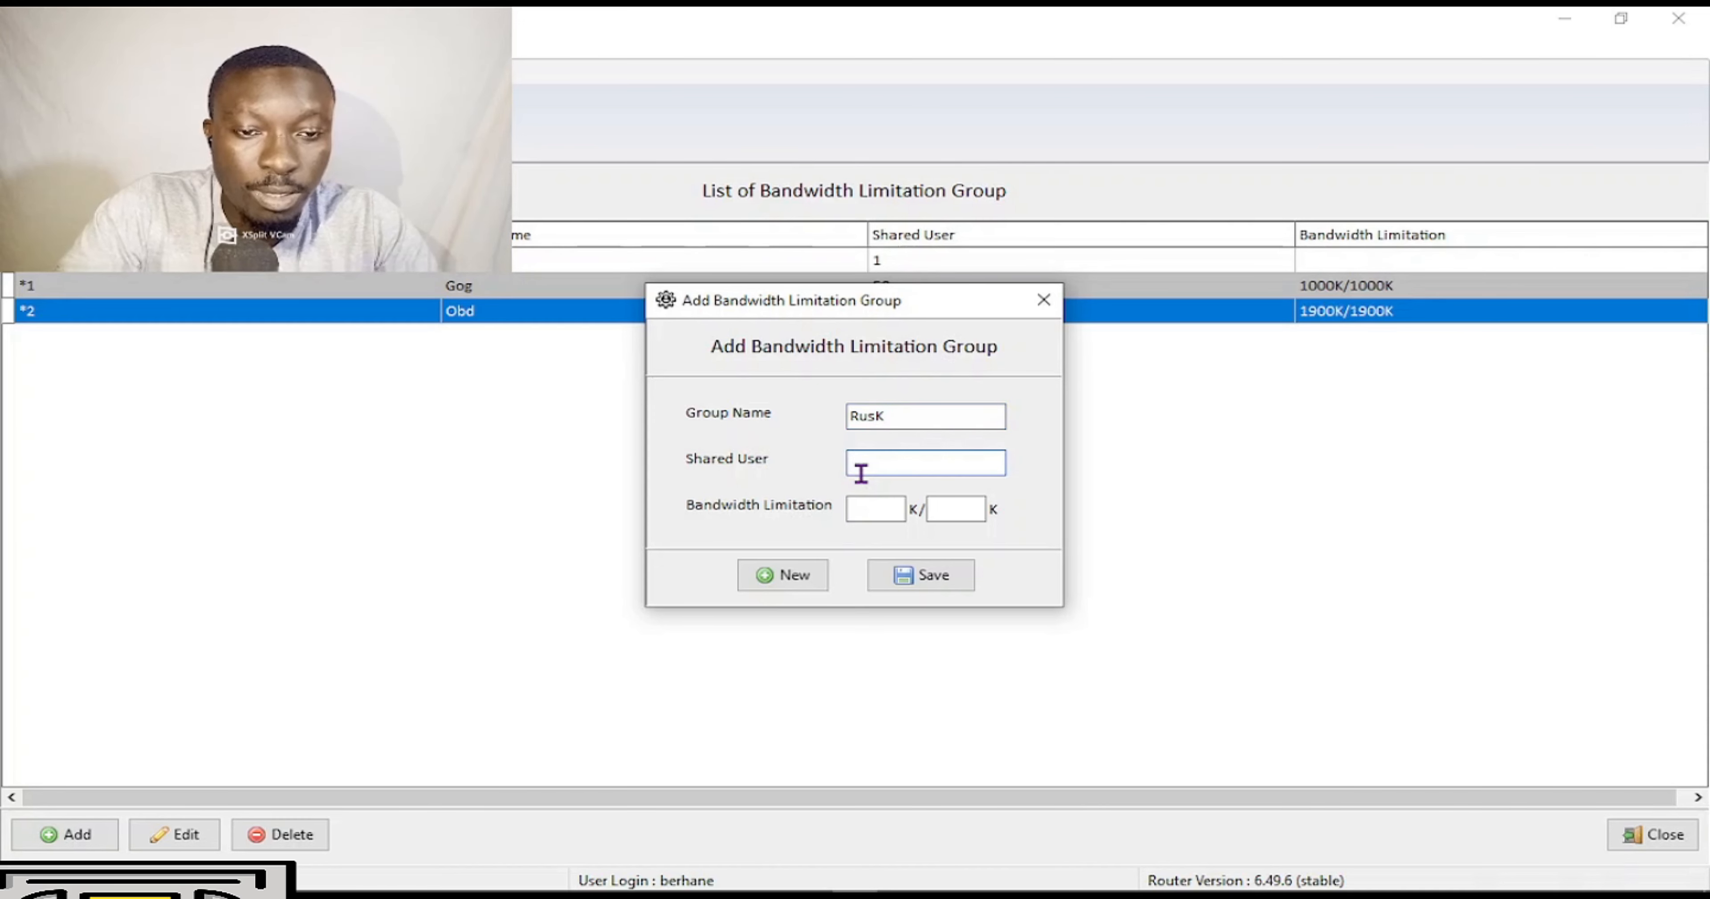
type("80")
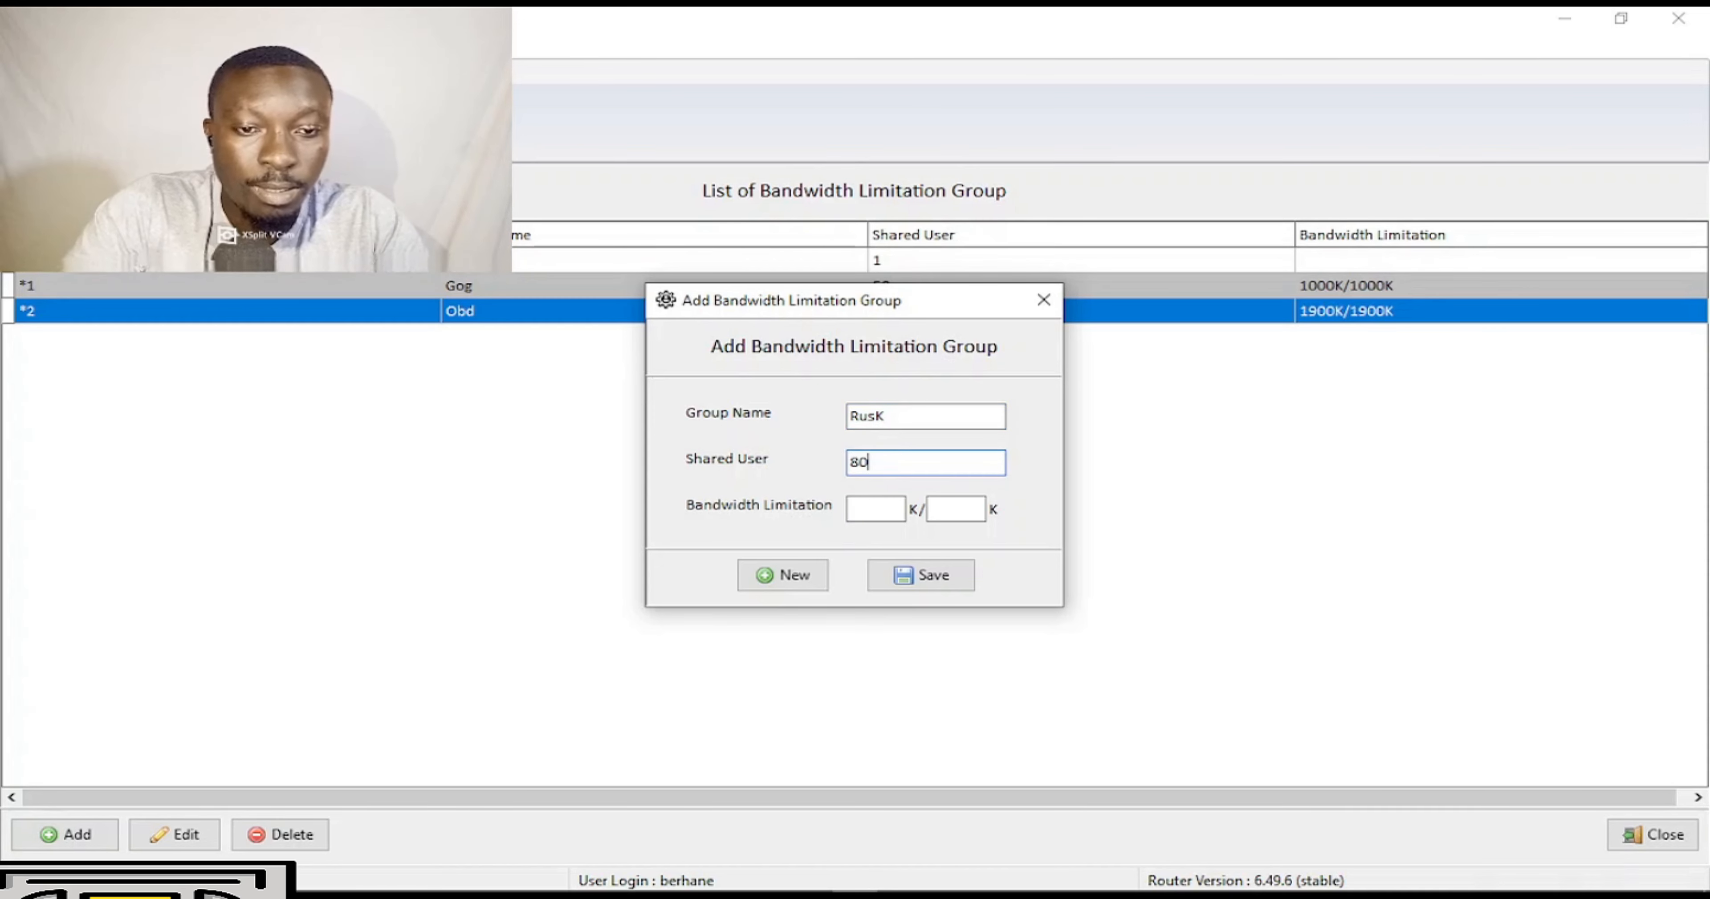
key("Tab")
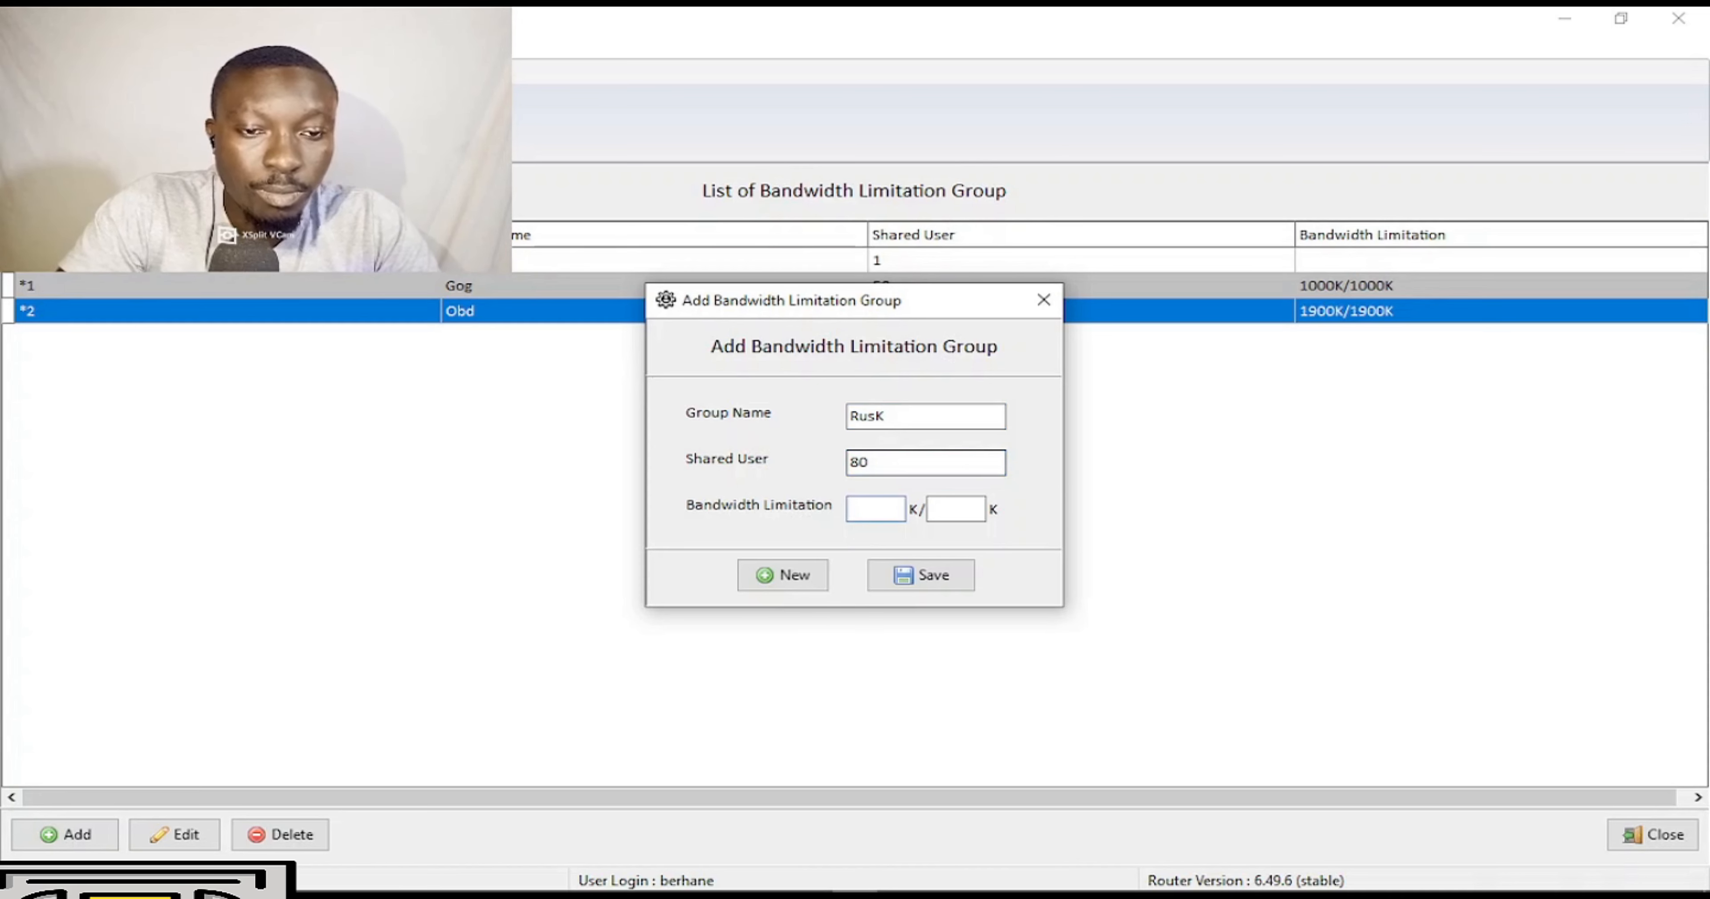
type("2000")
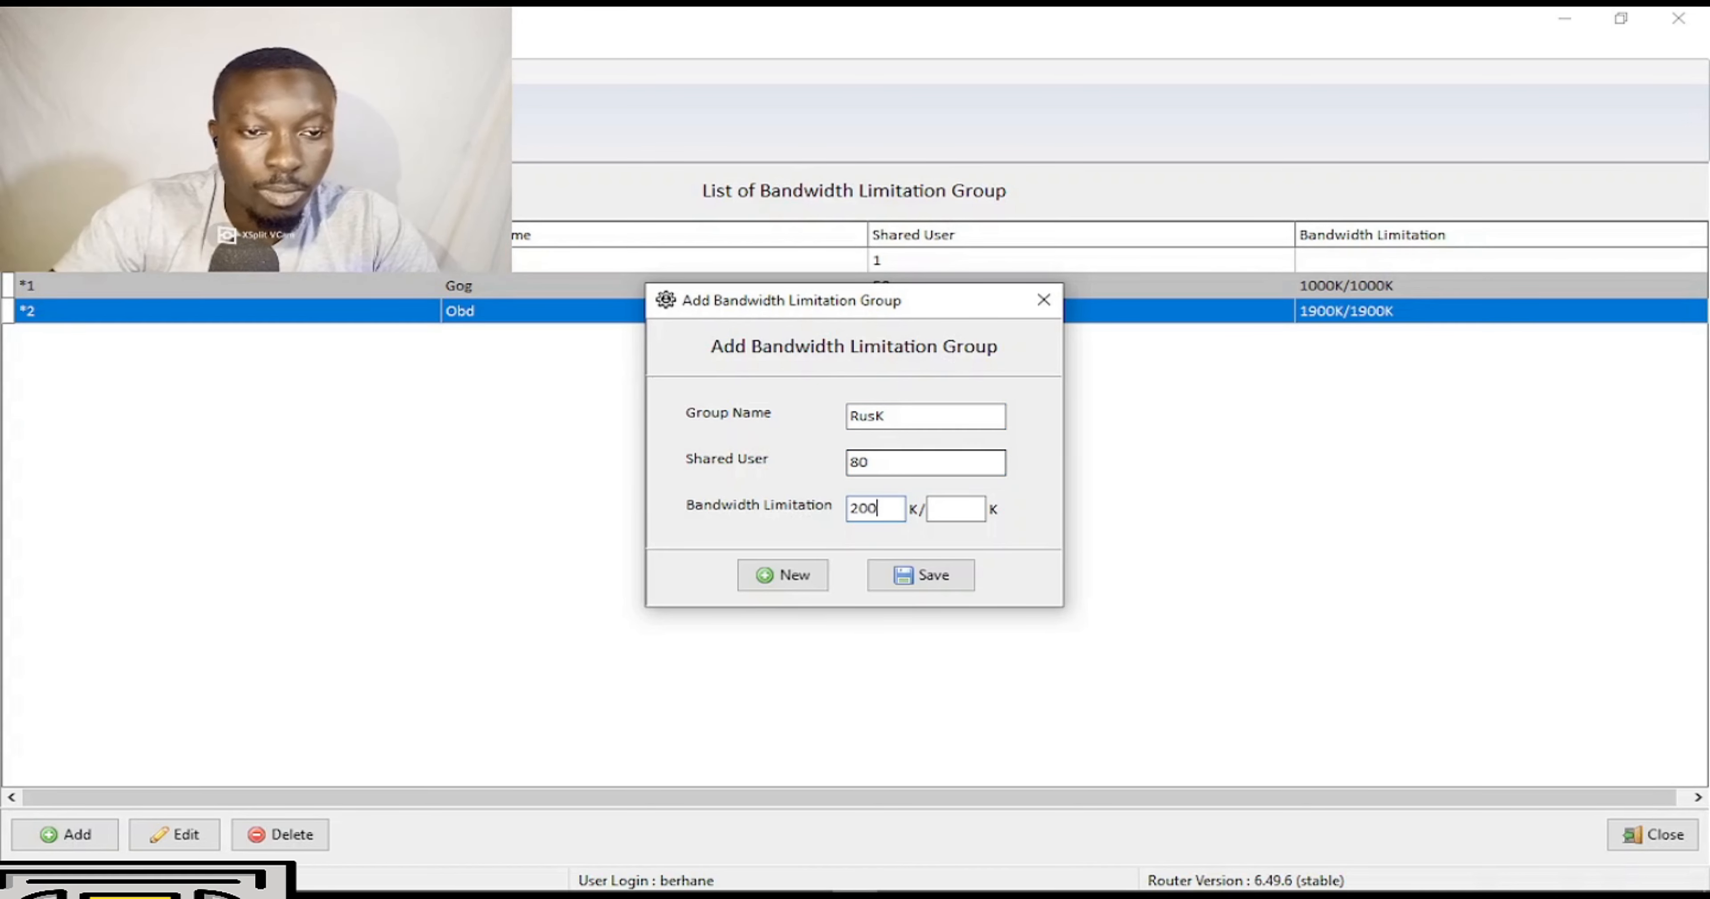
key("Tab")
type("200")
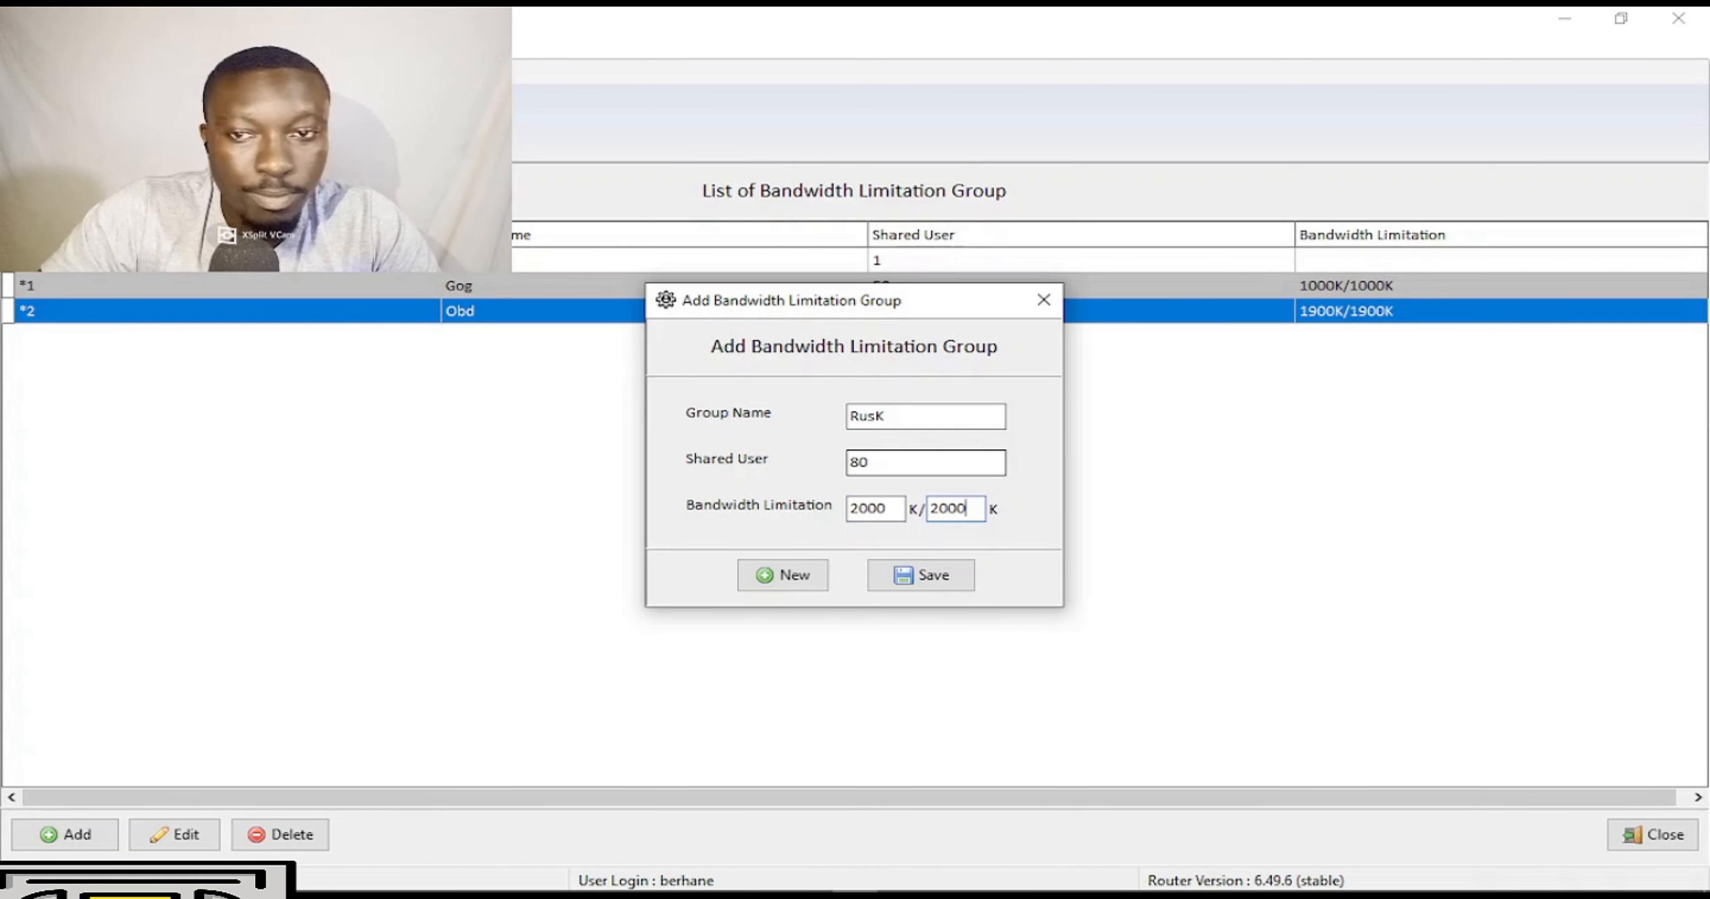
left_click(918, 574)
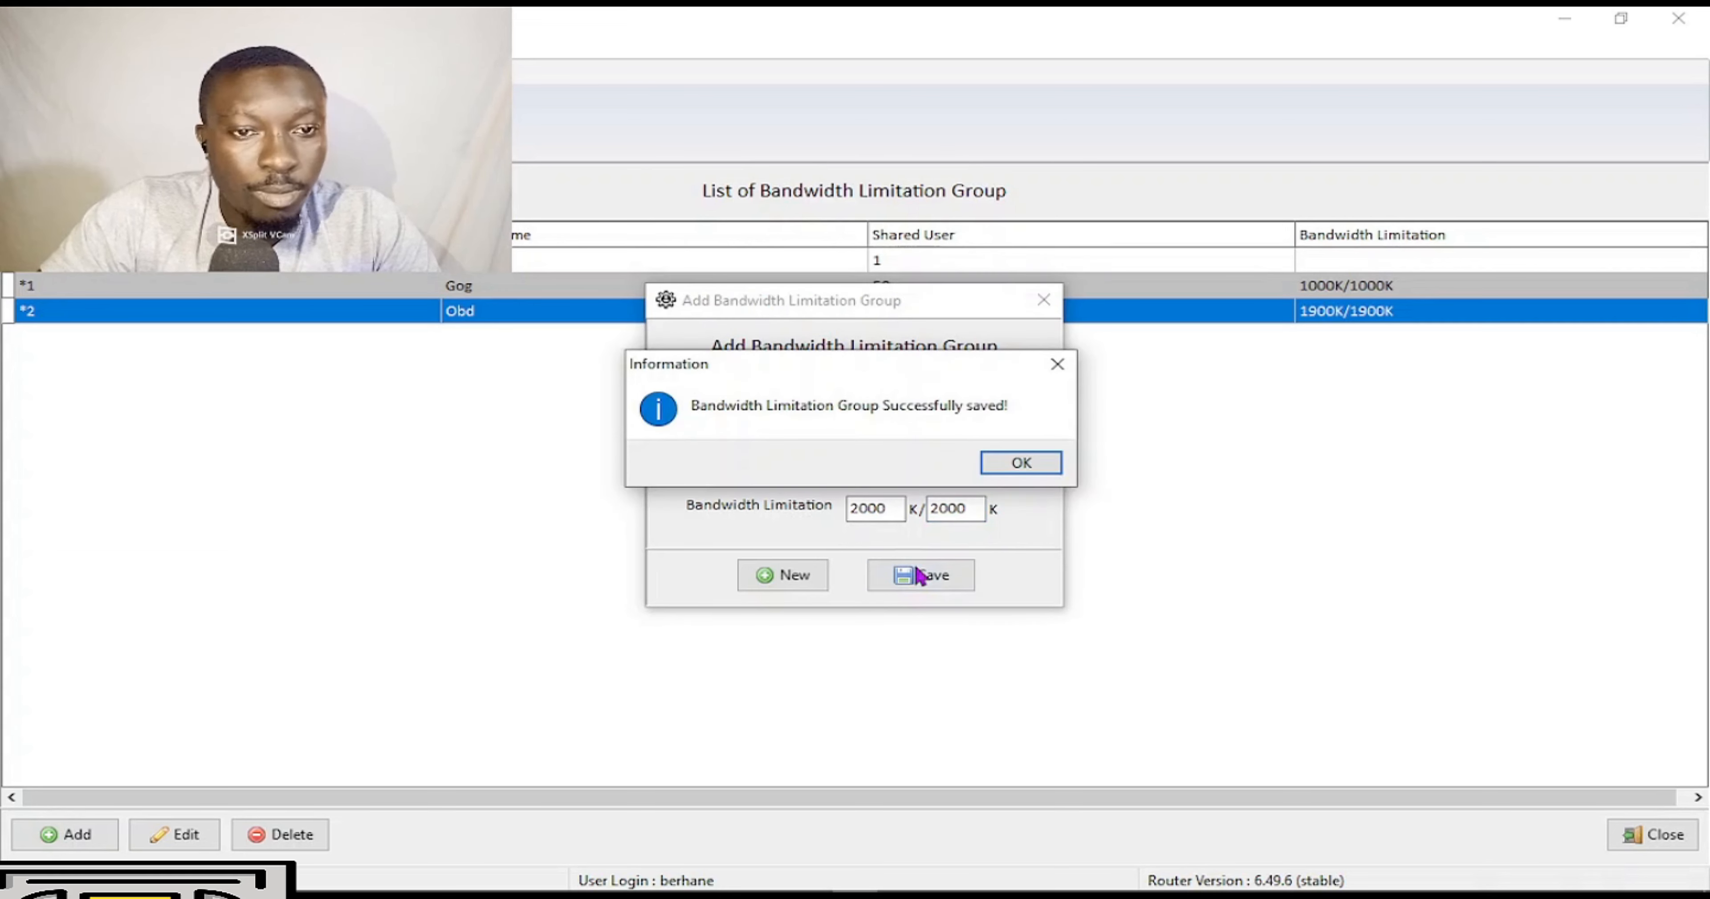
left_click(1033, 458)
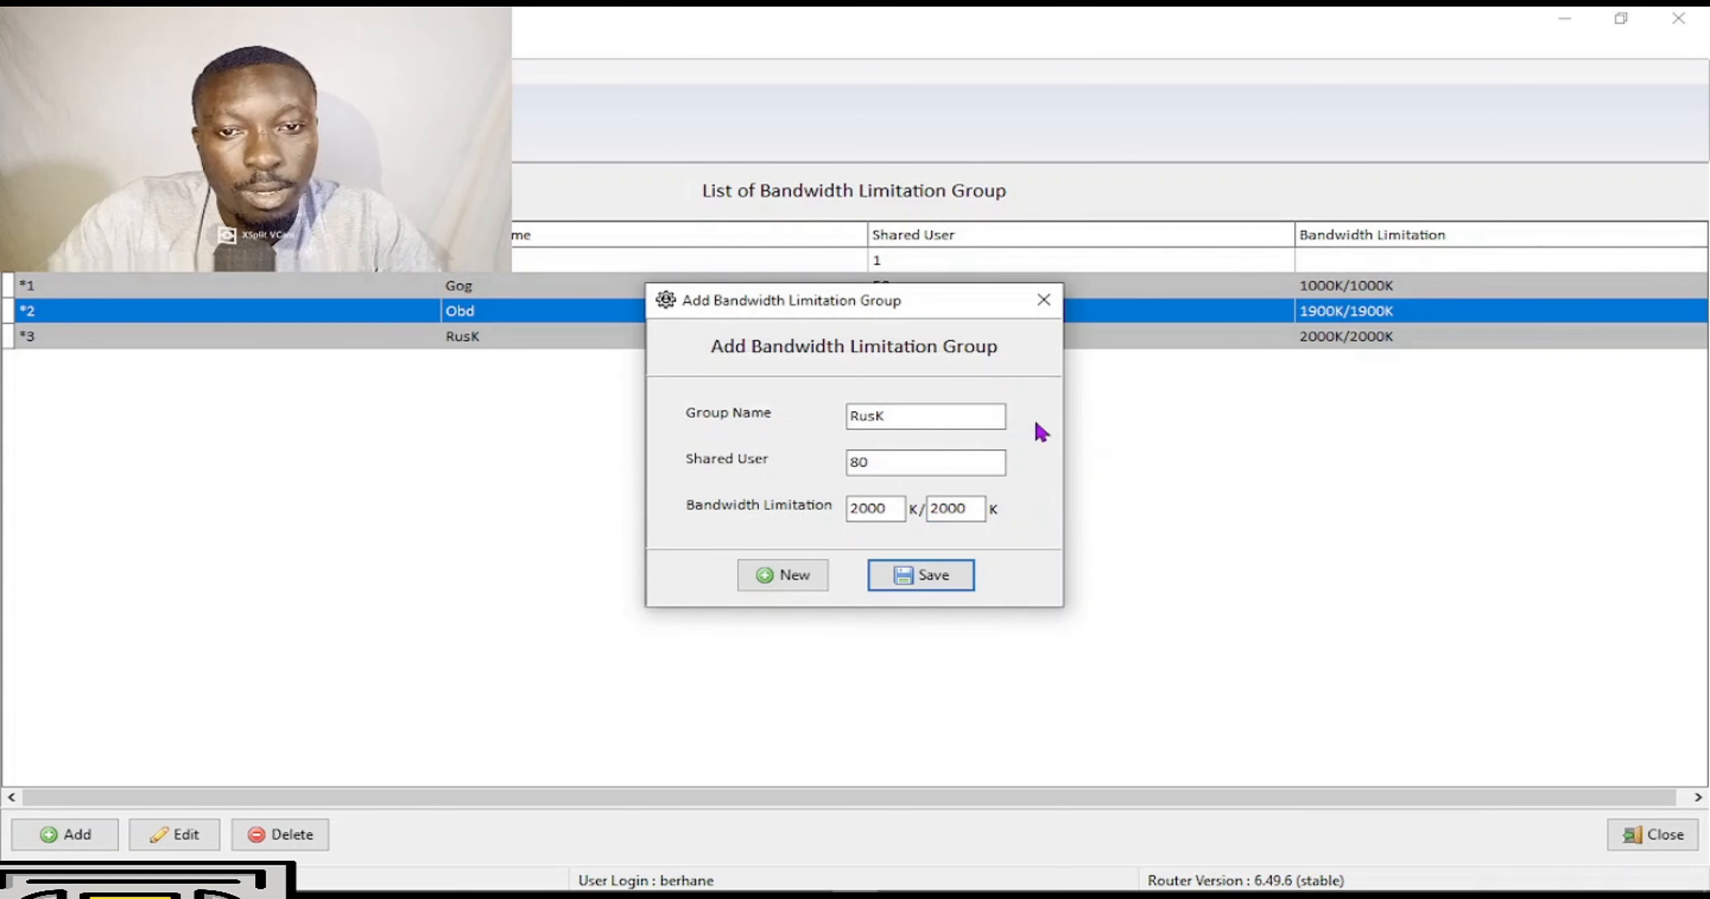
left_click(1034, 296)
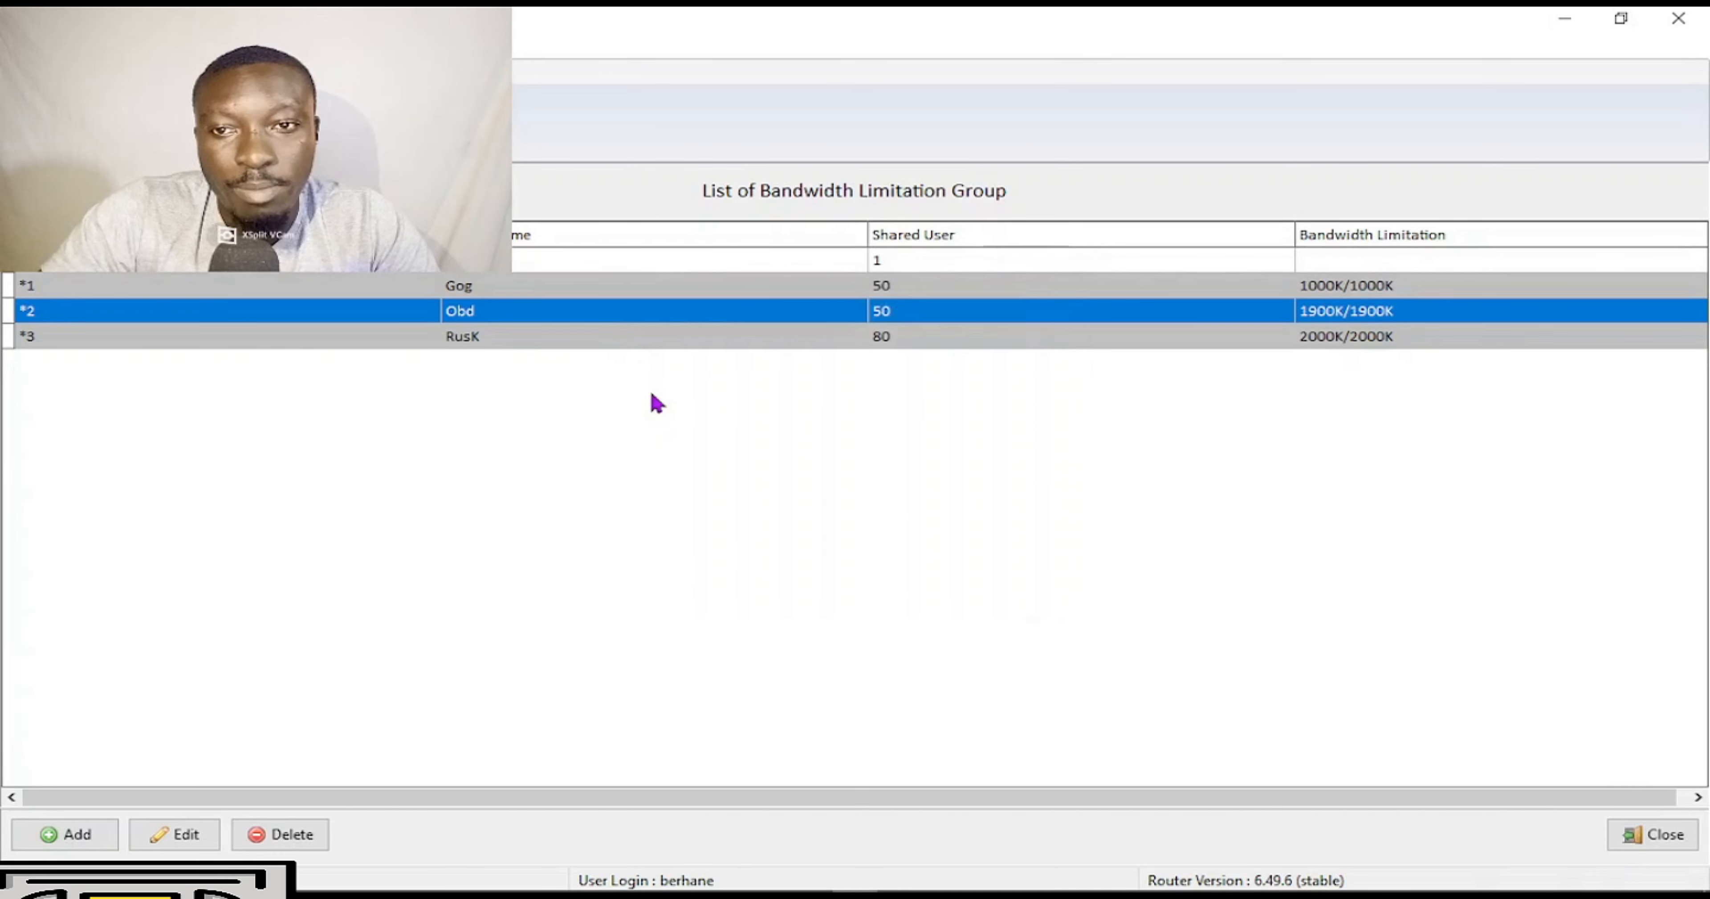
left_click(686, 499)
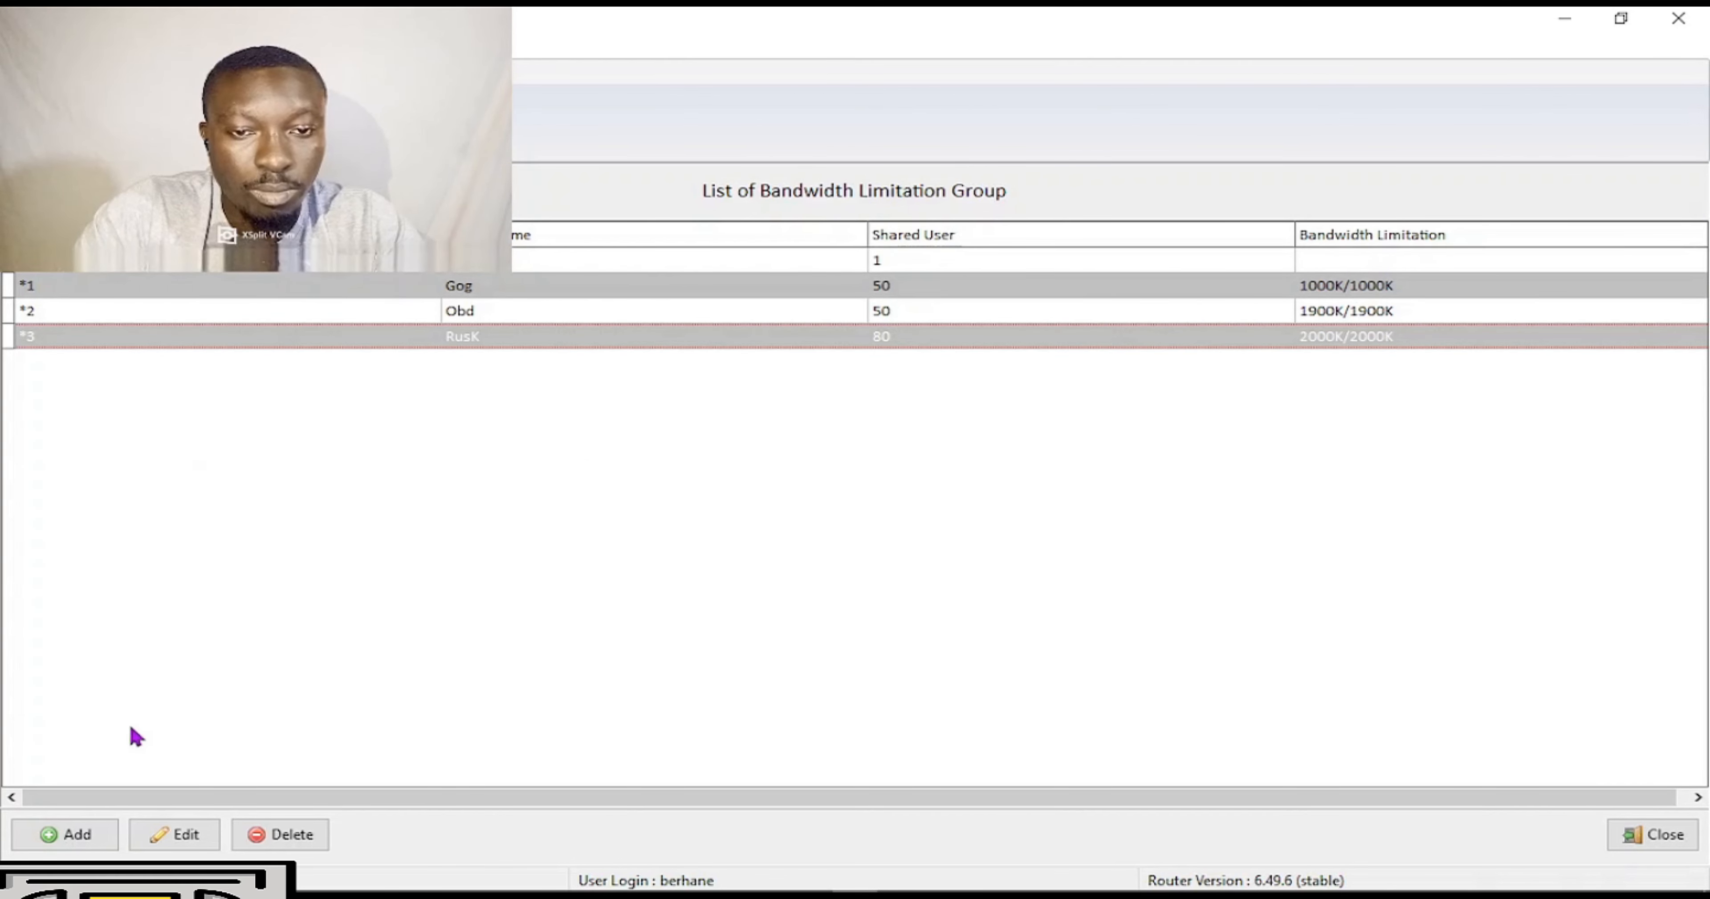
Add group UsEw with 100 shared users and a 40000K/40000K bandwidth limit, then close the form.
left_click(41, 839)
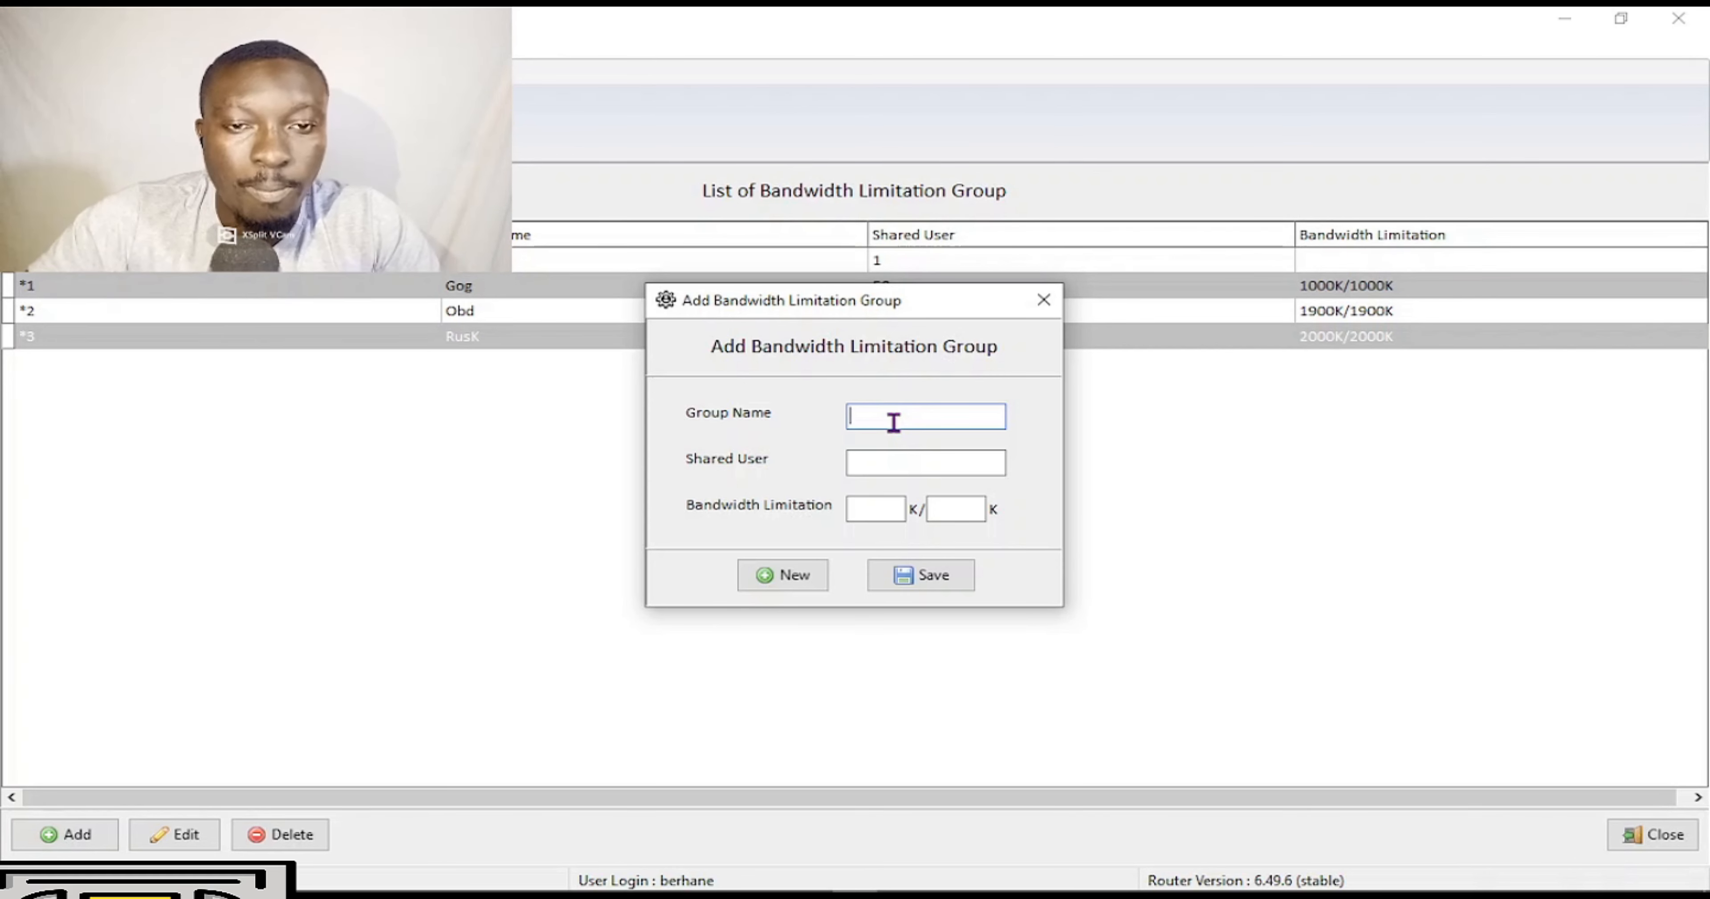
type("U")
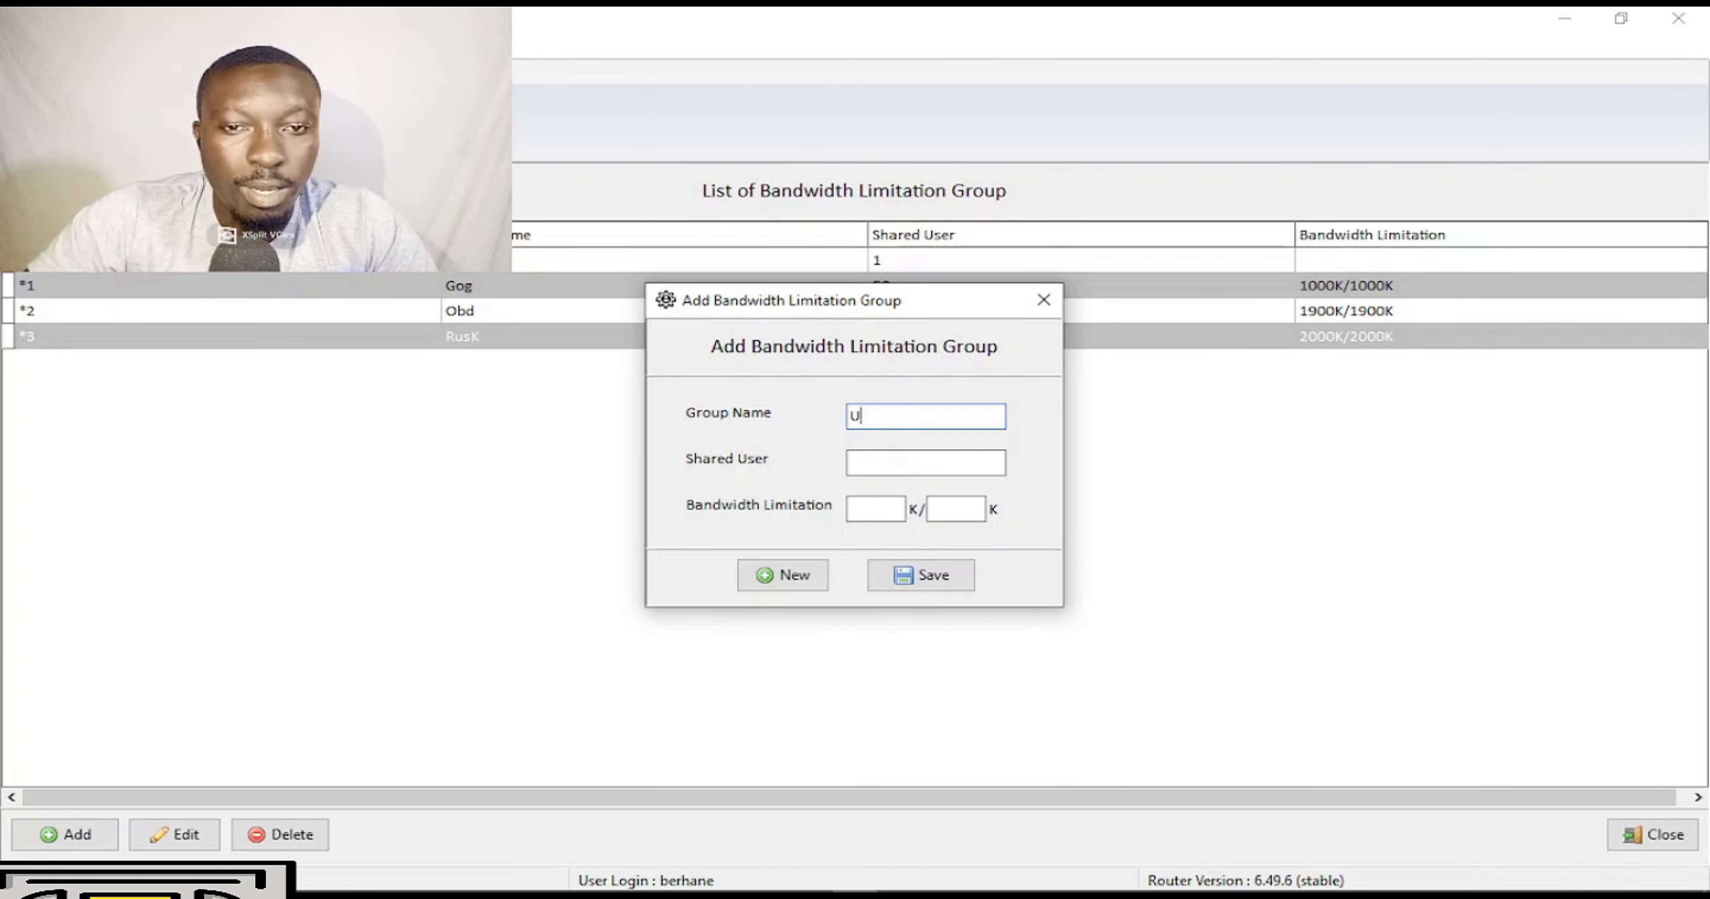
type("sEw")
left_click(886, 460)
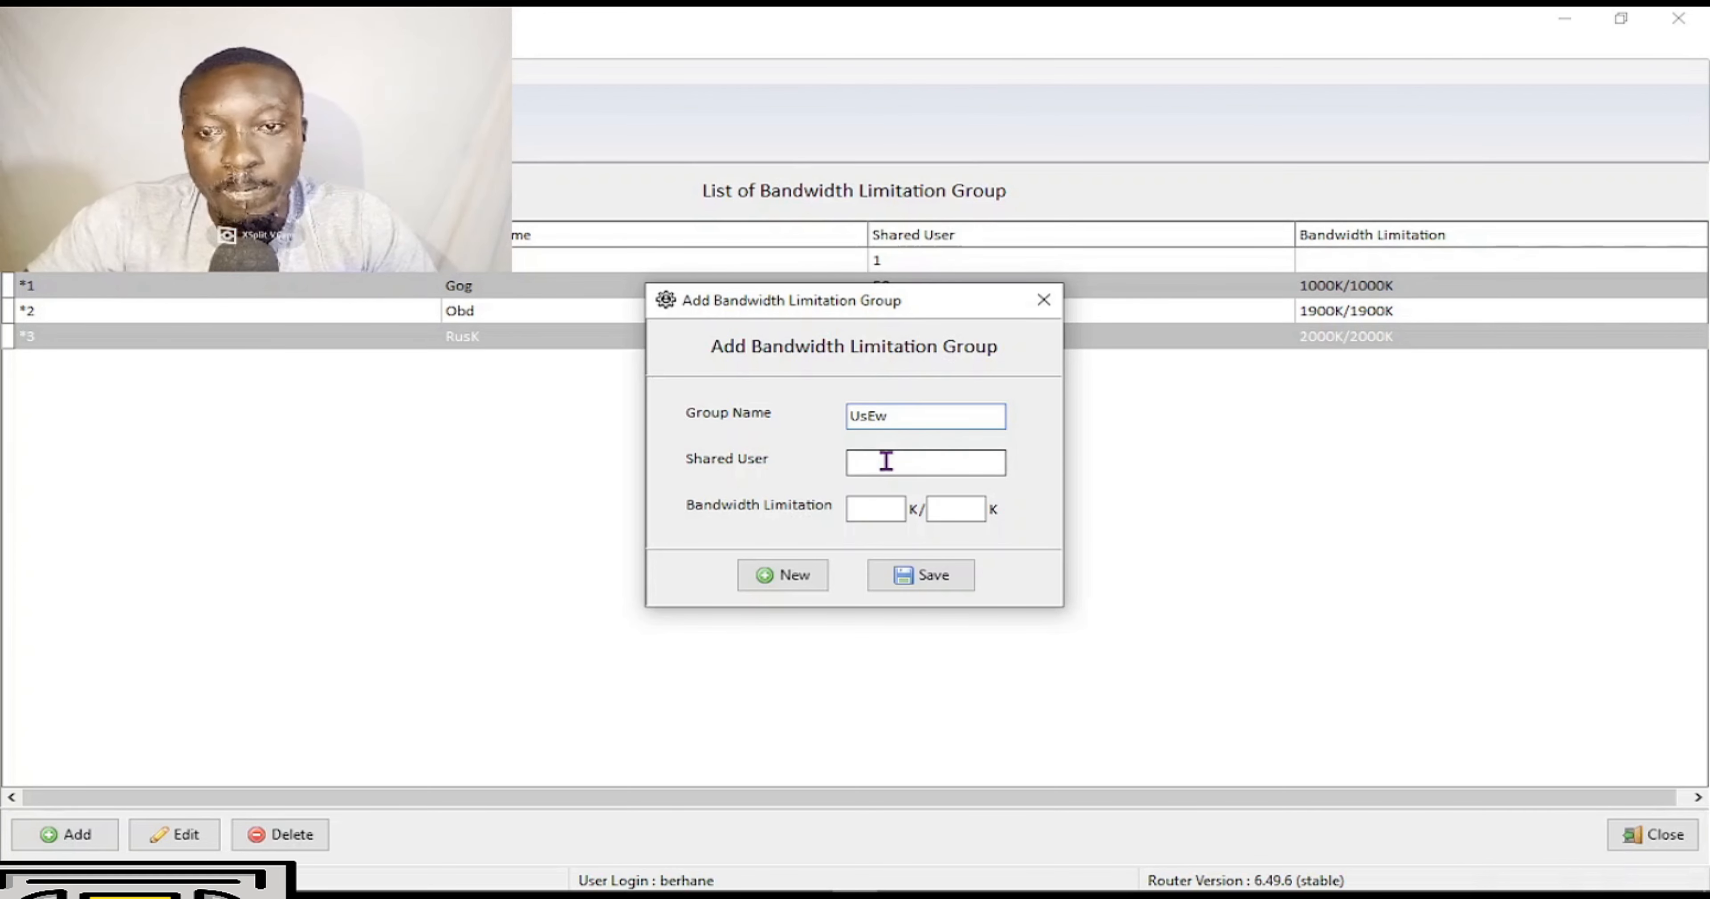
type("100")
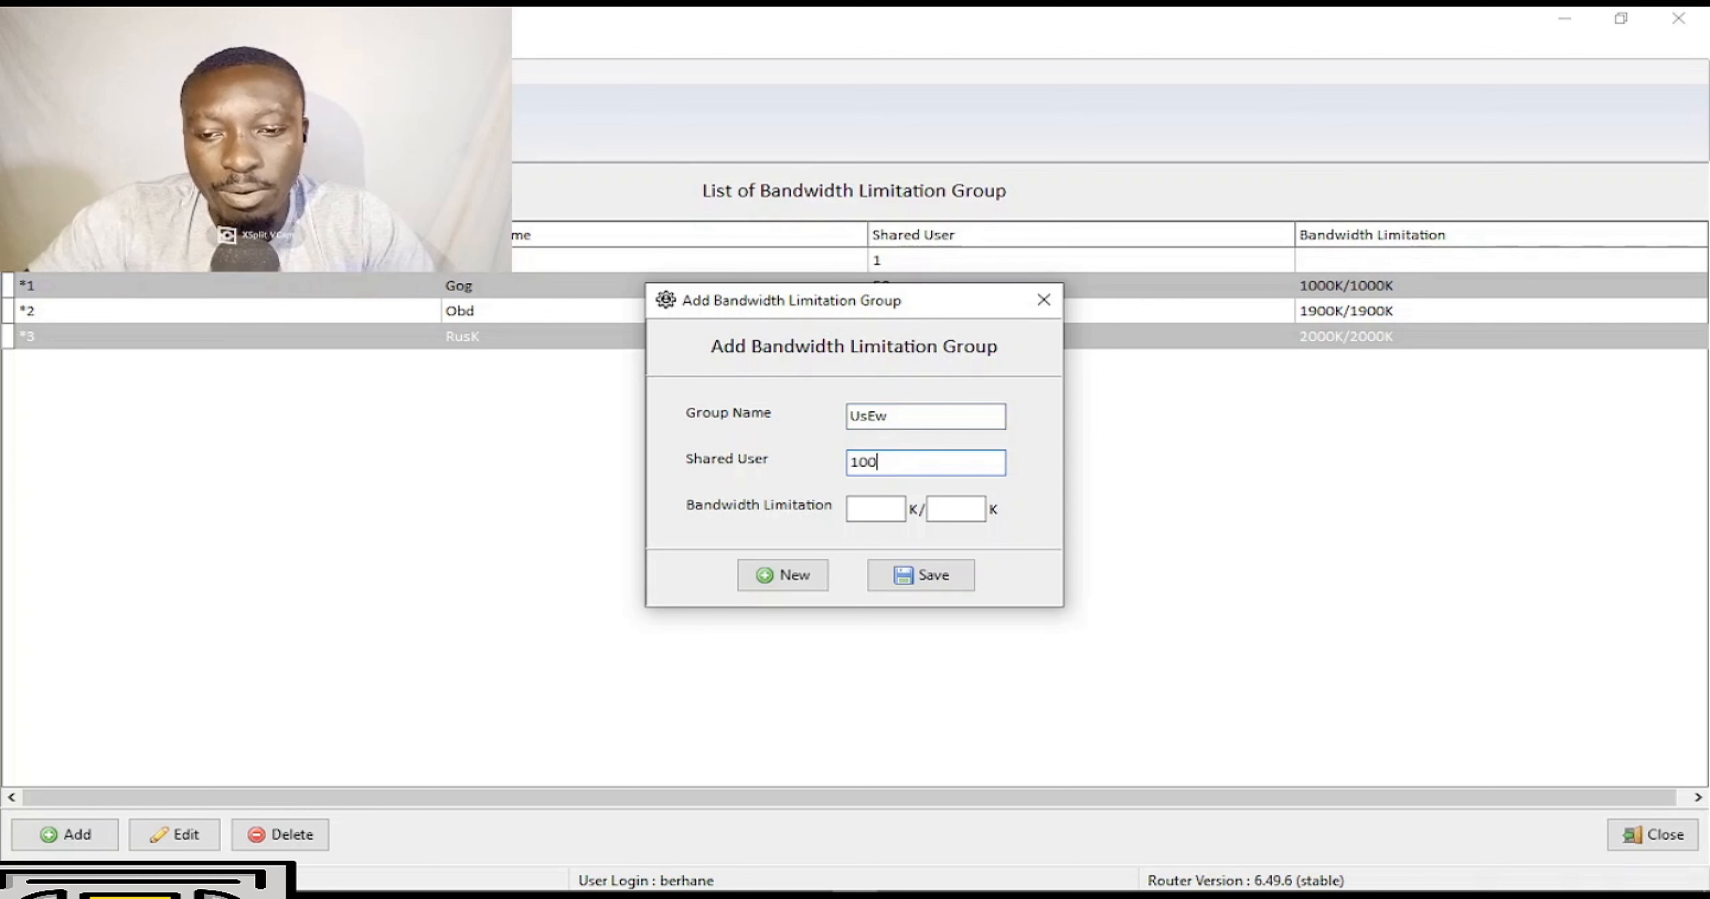
key("Tab")
type("40")
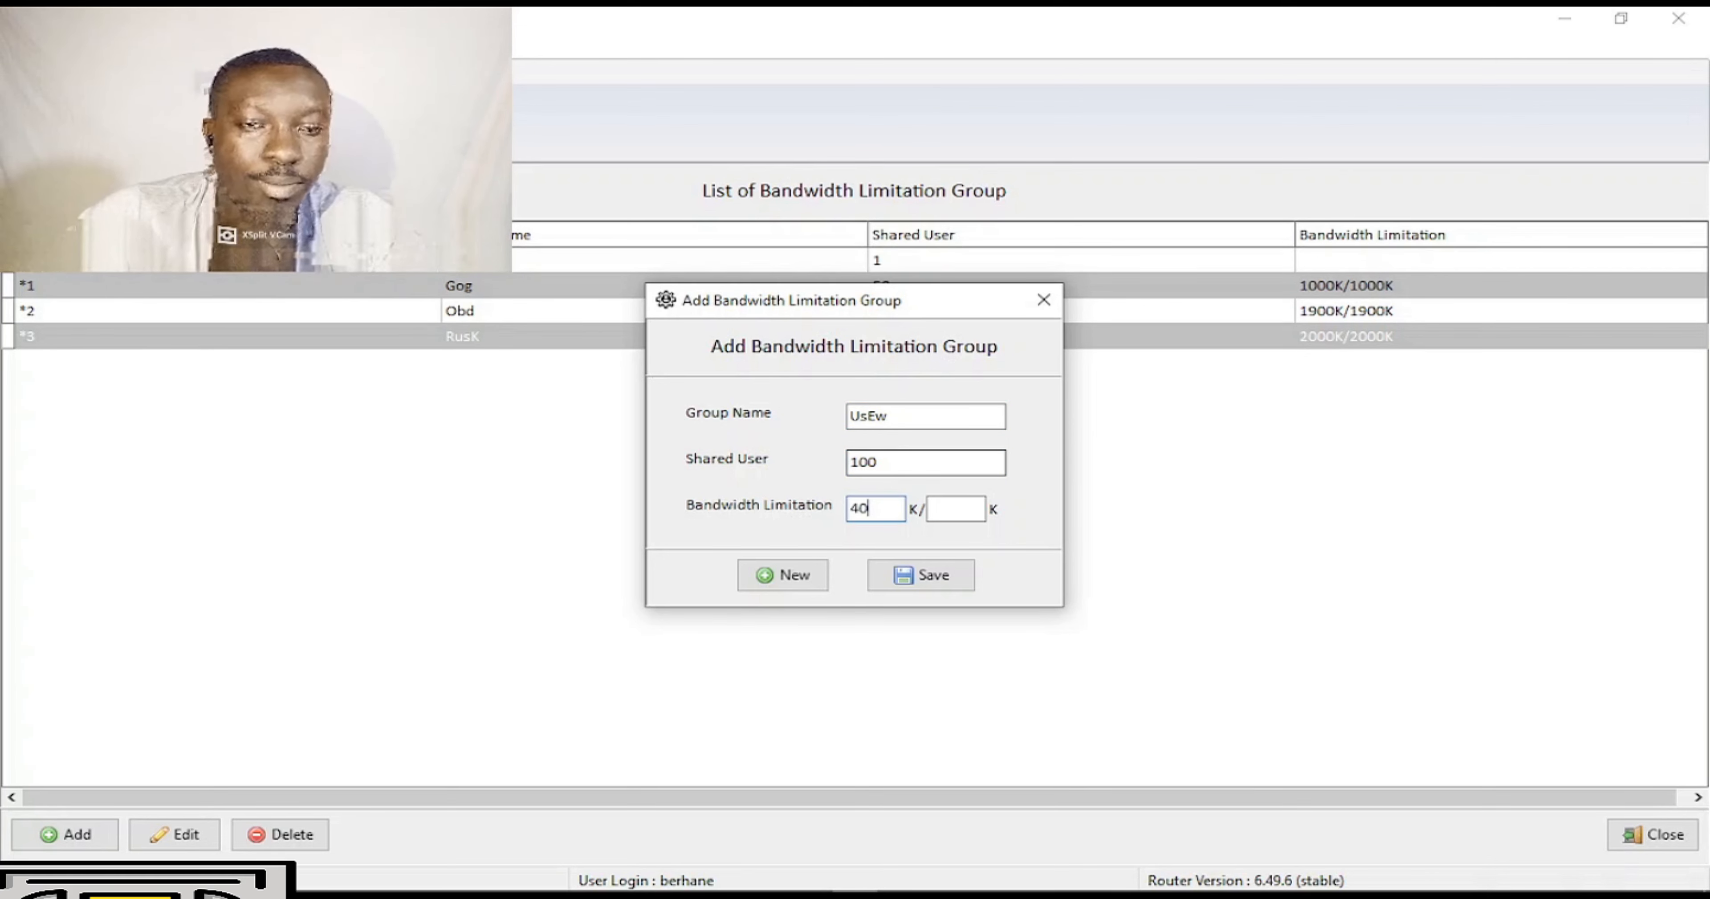
type("000")
key("Tab")
type("400")
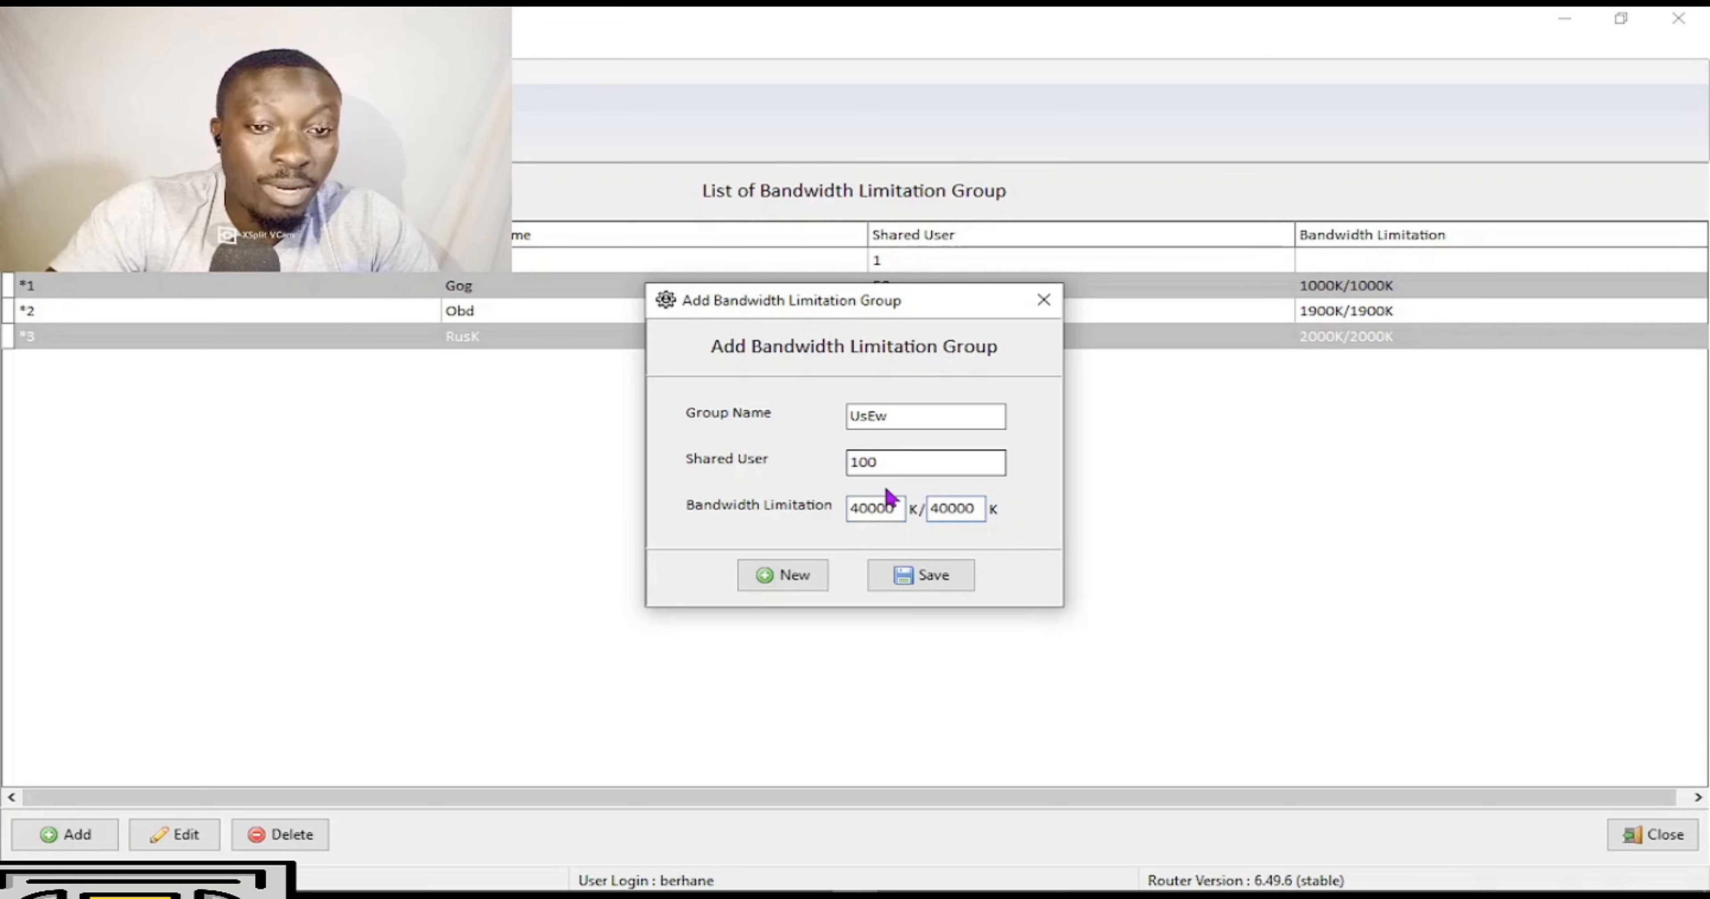
left_click(905, 575)
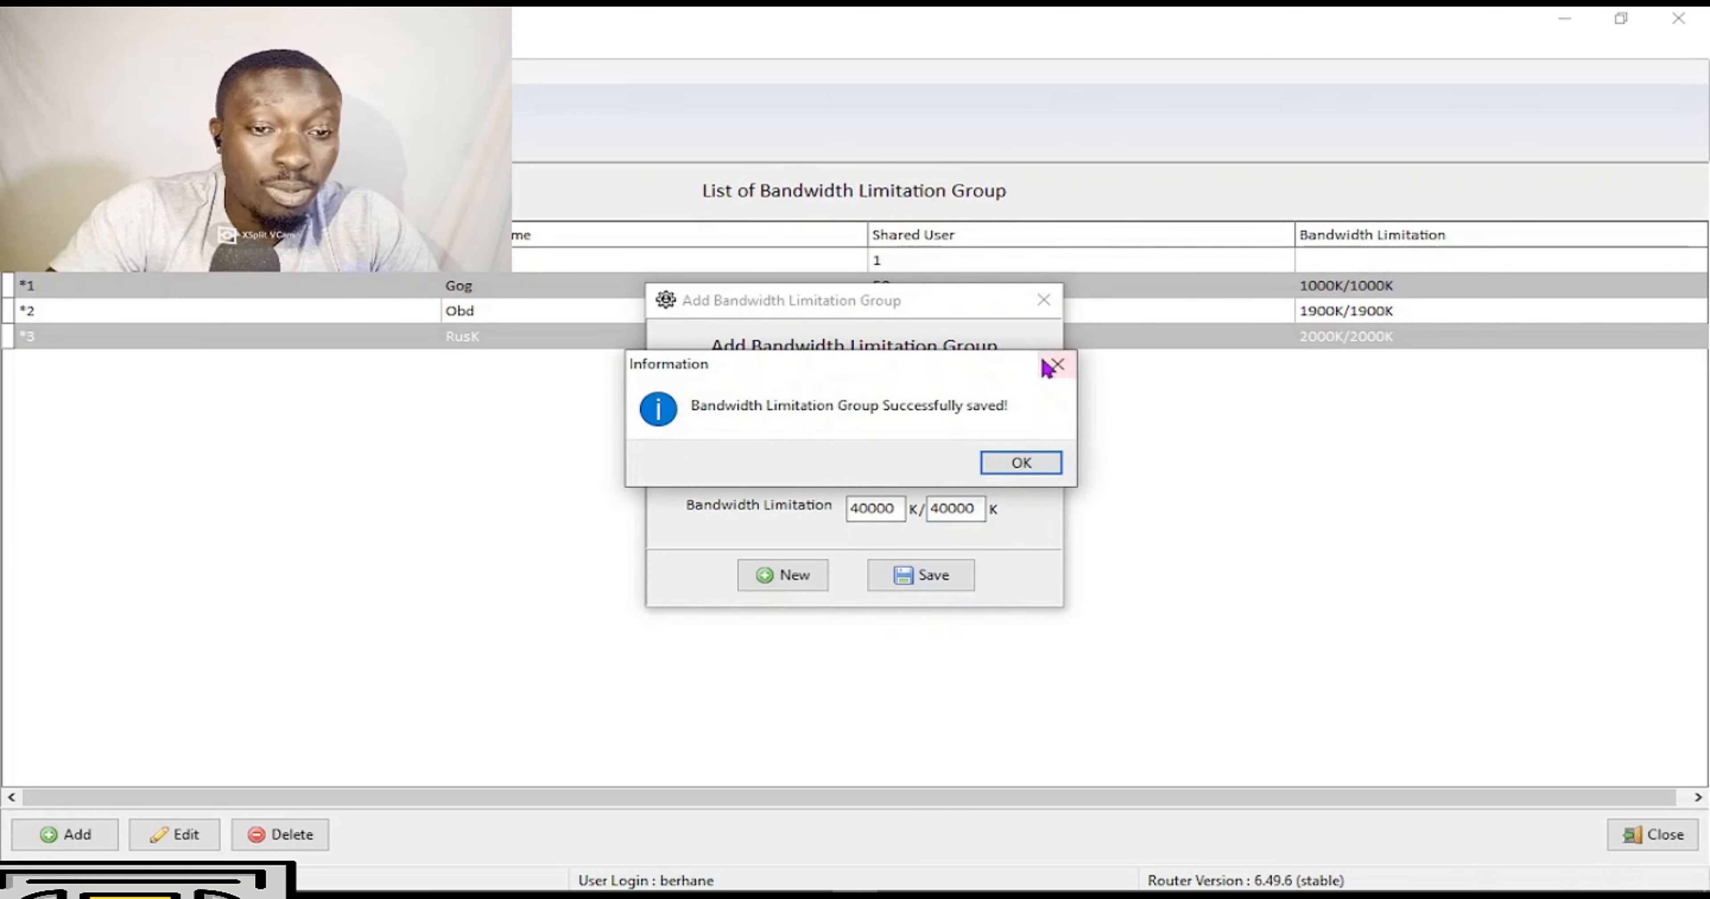
left_click(1020, 463)
left_click(1043, 300)
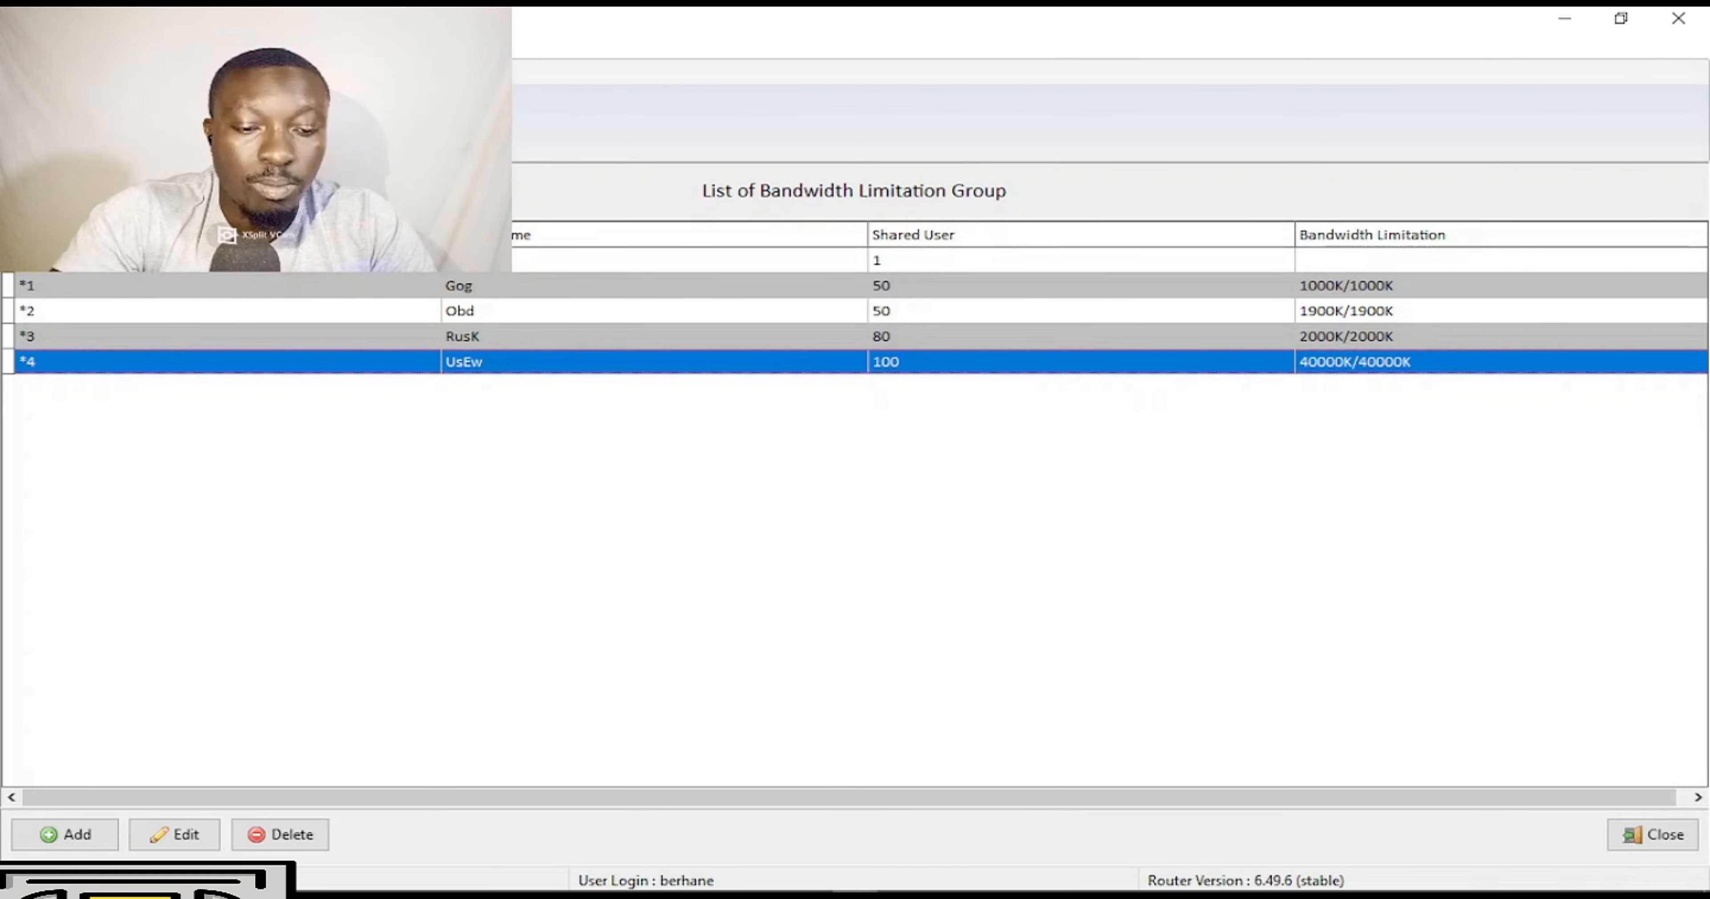
Open the Quota Limitation window, try 1 in the upload and download fields, and move it lower.
left_click(425, 122)
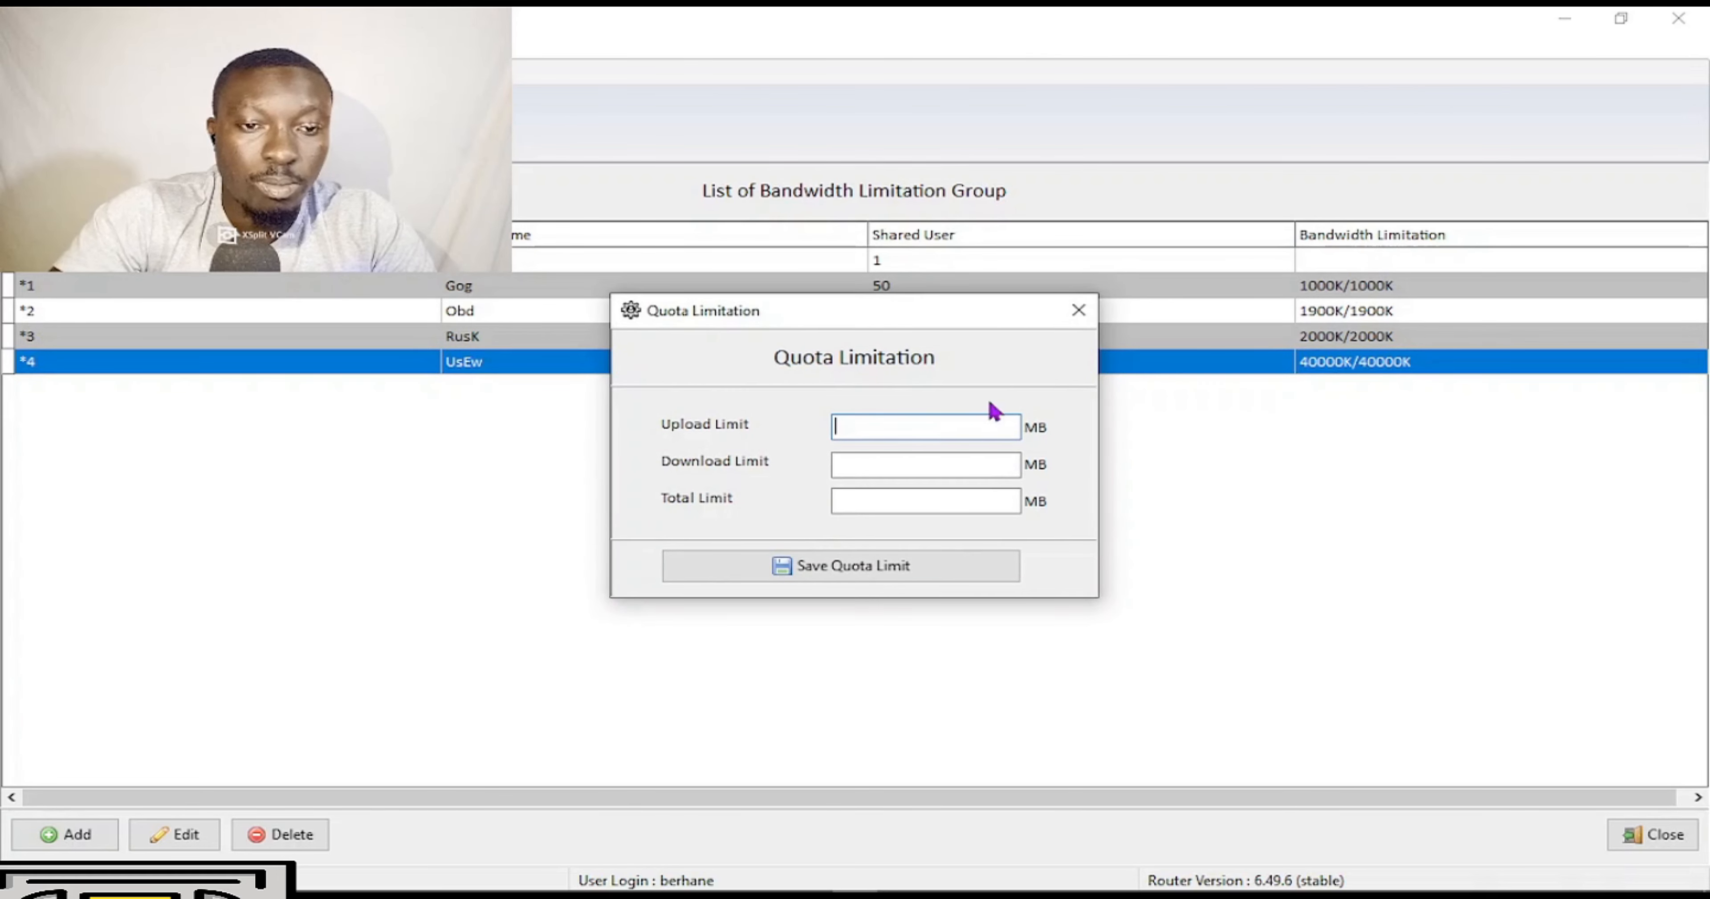
left_click(1078, 310)
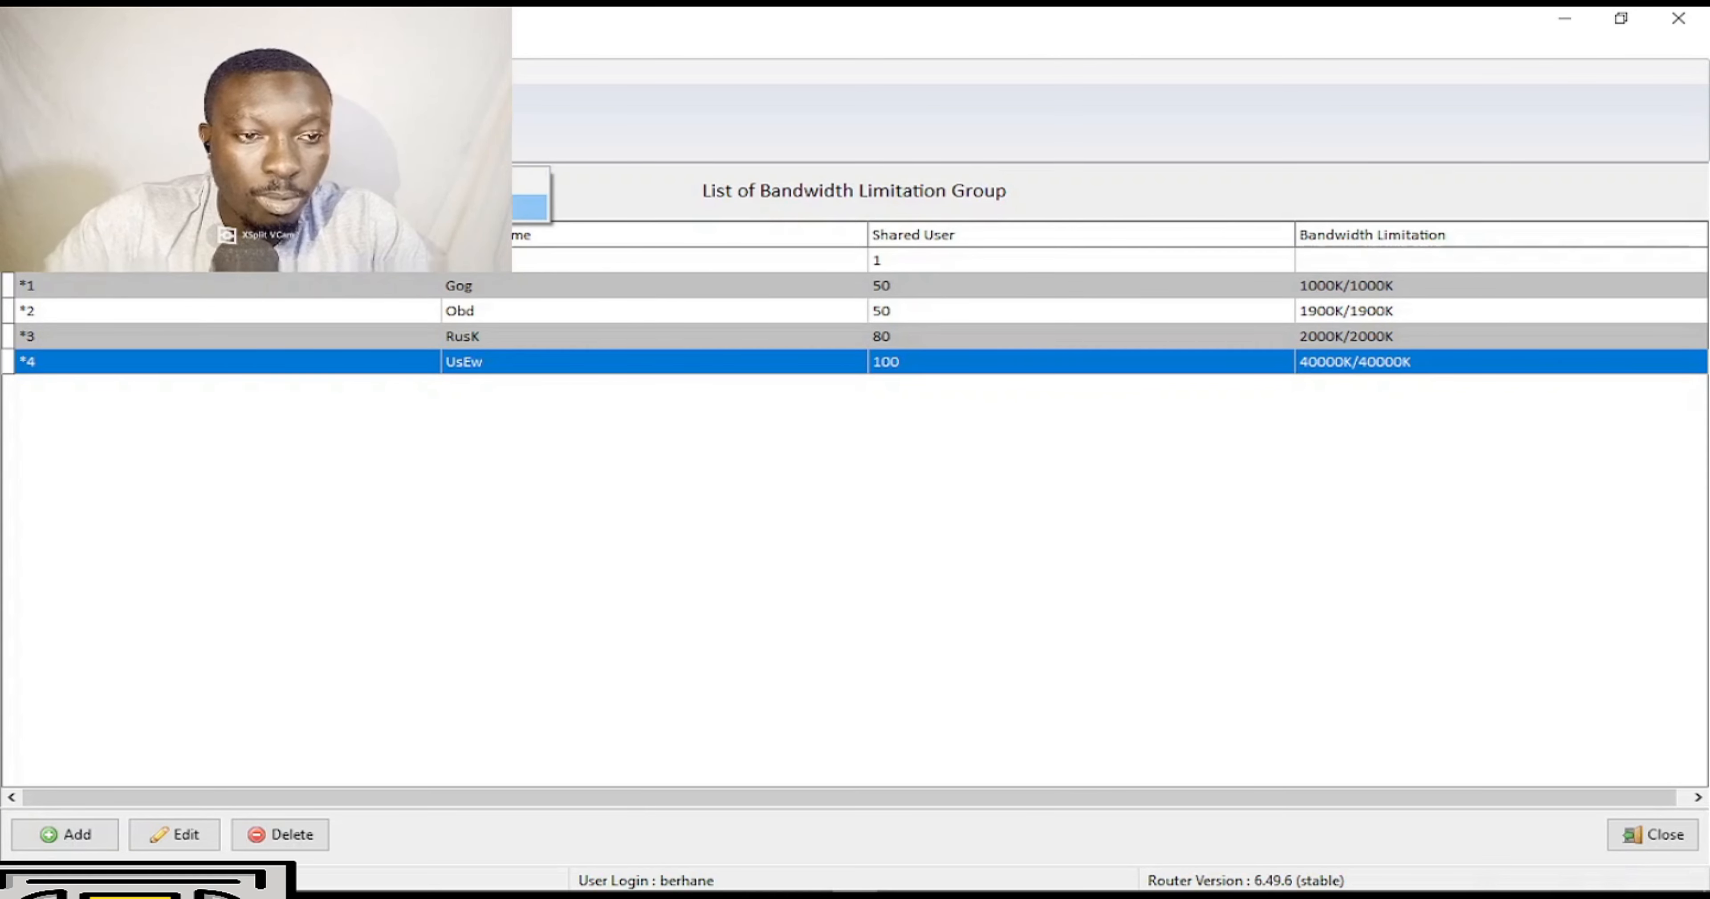
left_click(529, 207)
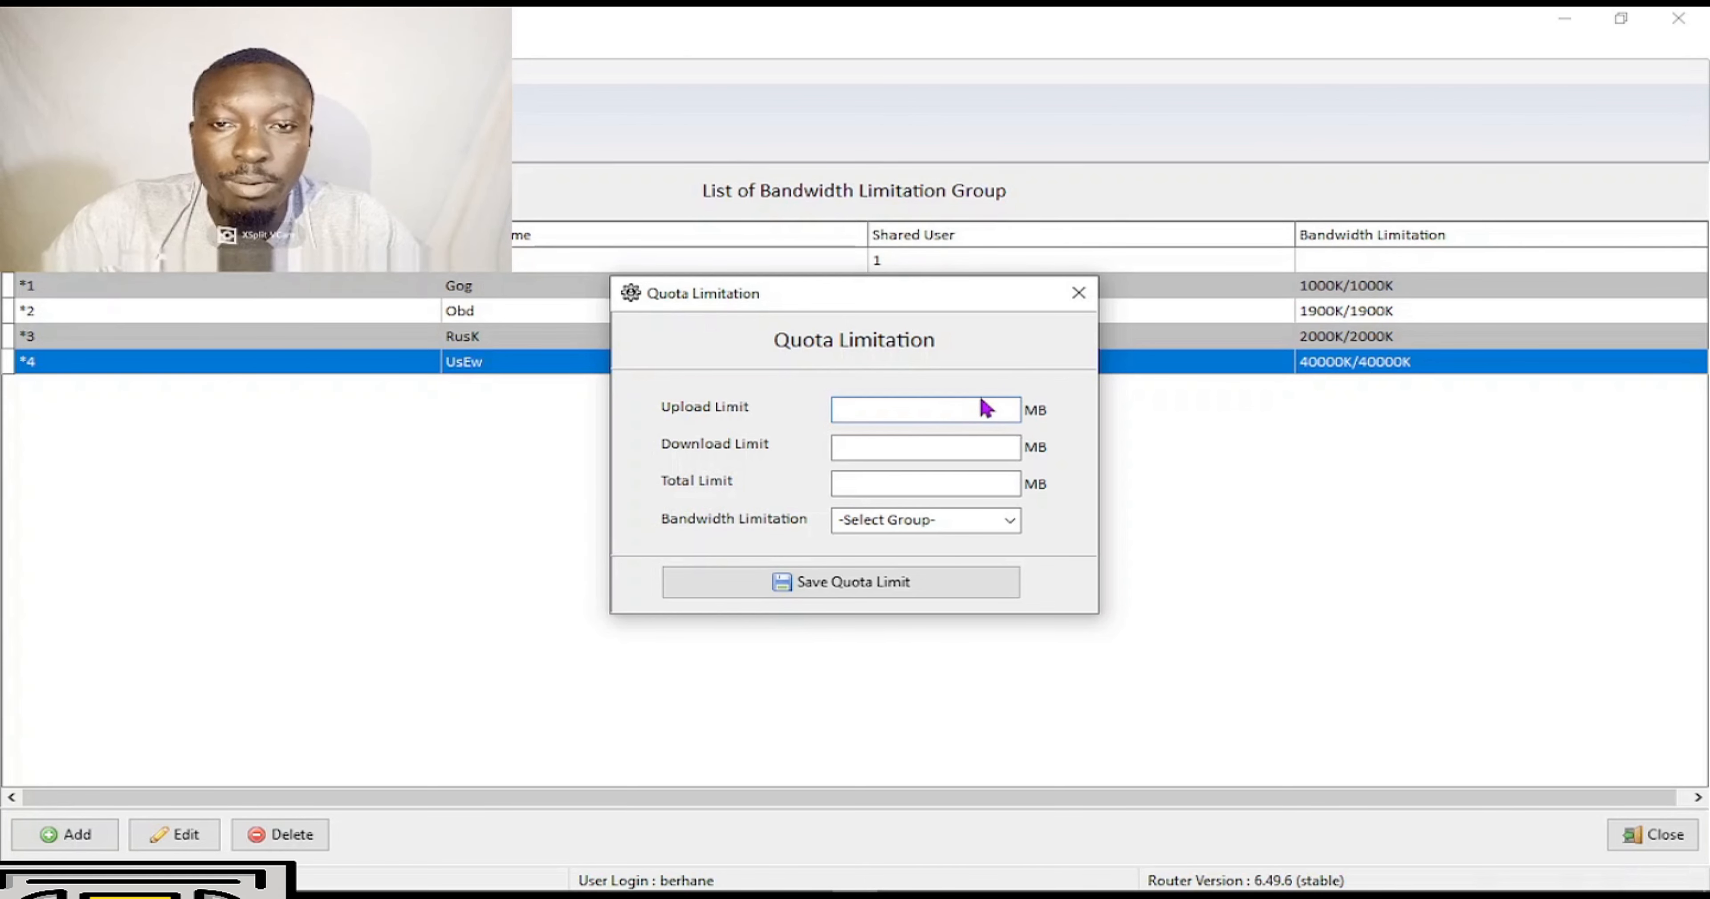
type("1")
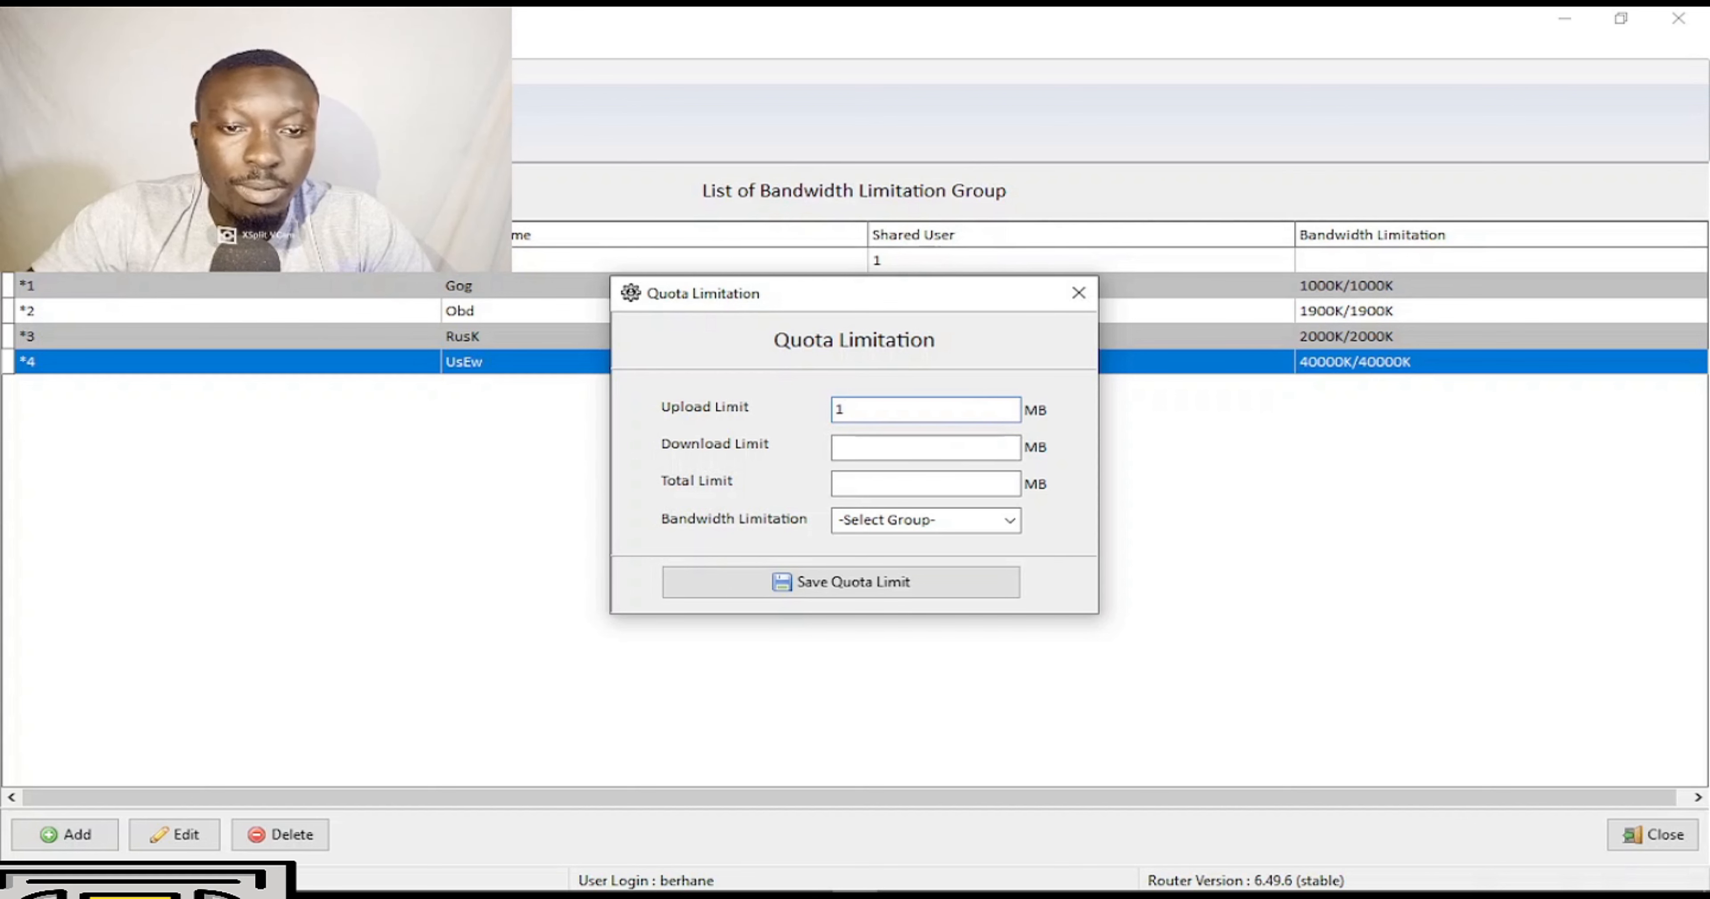
left_click(971, 448)
type("1")
left_click(923, 477)
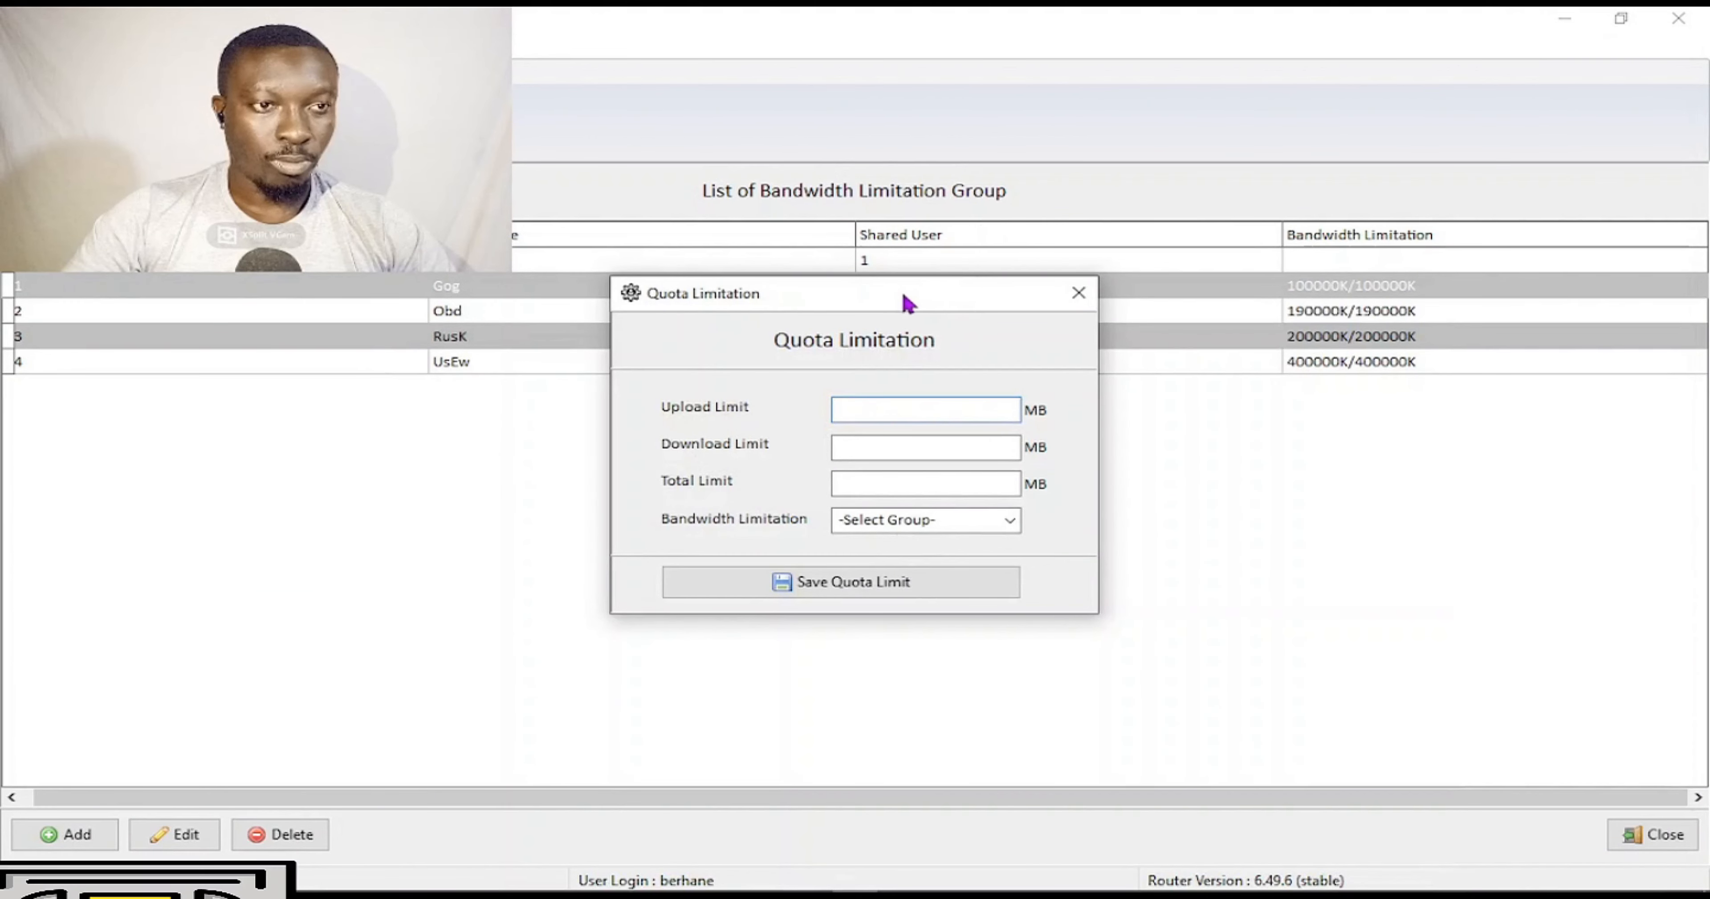
left_click_drag(921, 307, 960, 401)
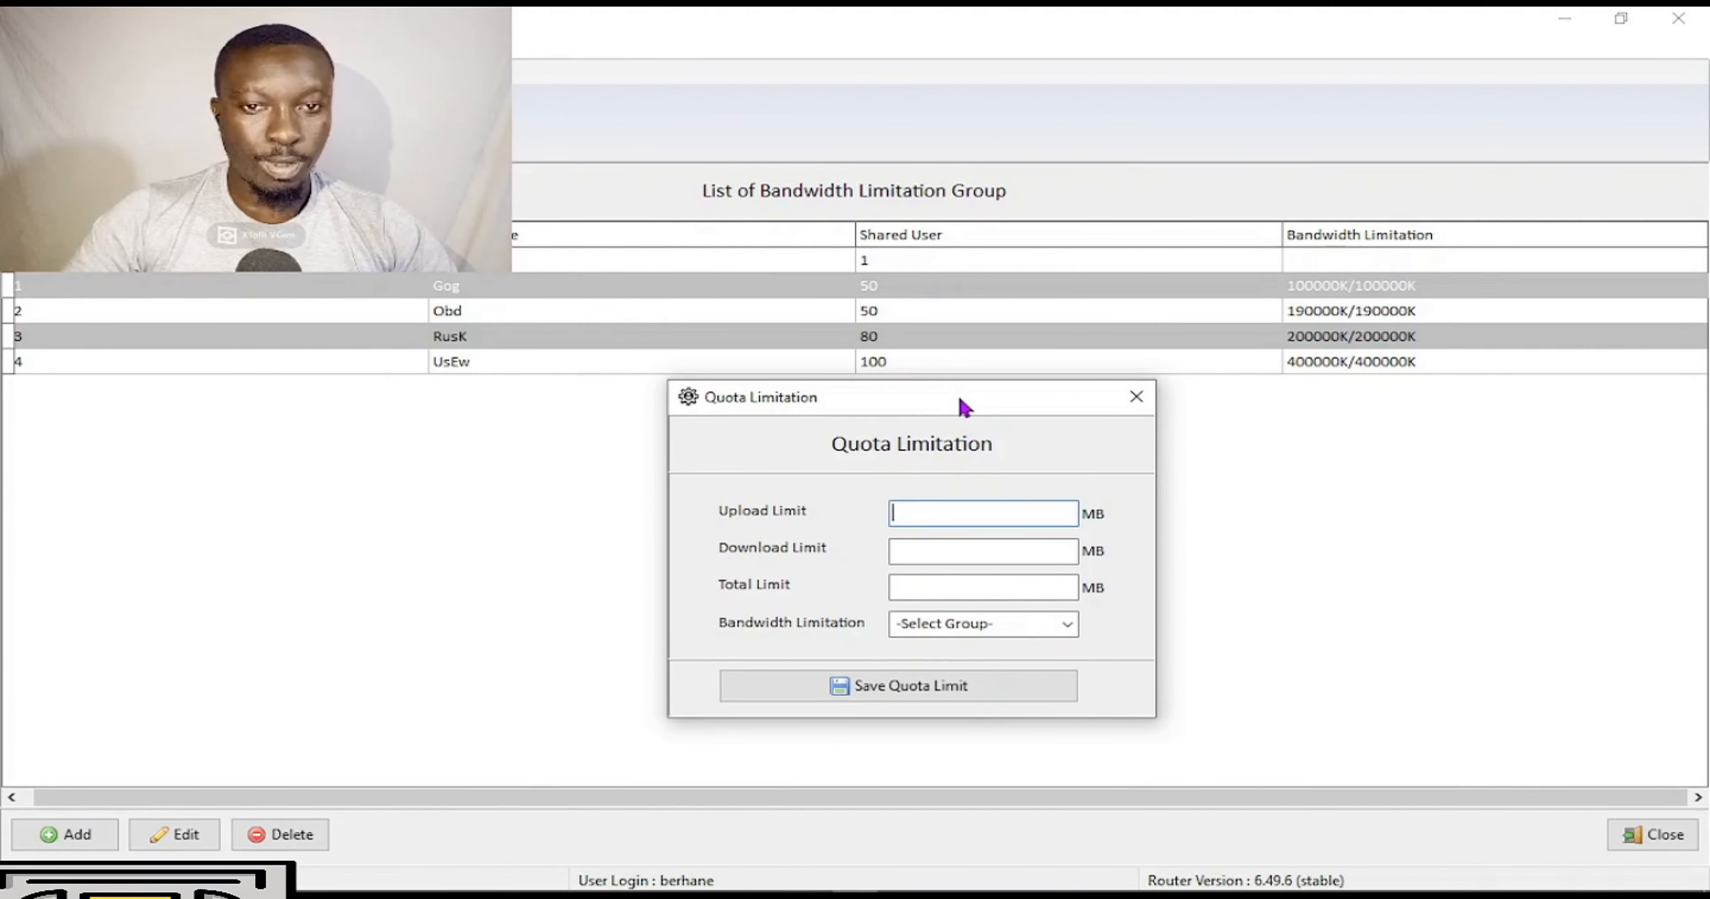
Enter a 100 MB upload, 100 MB download and 200 MB total quota.
left_click(945, 511)
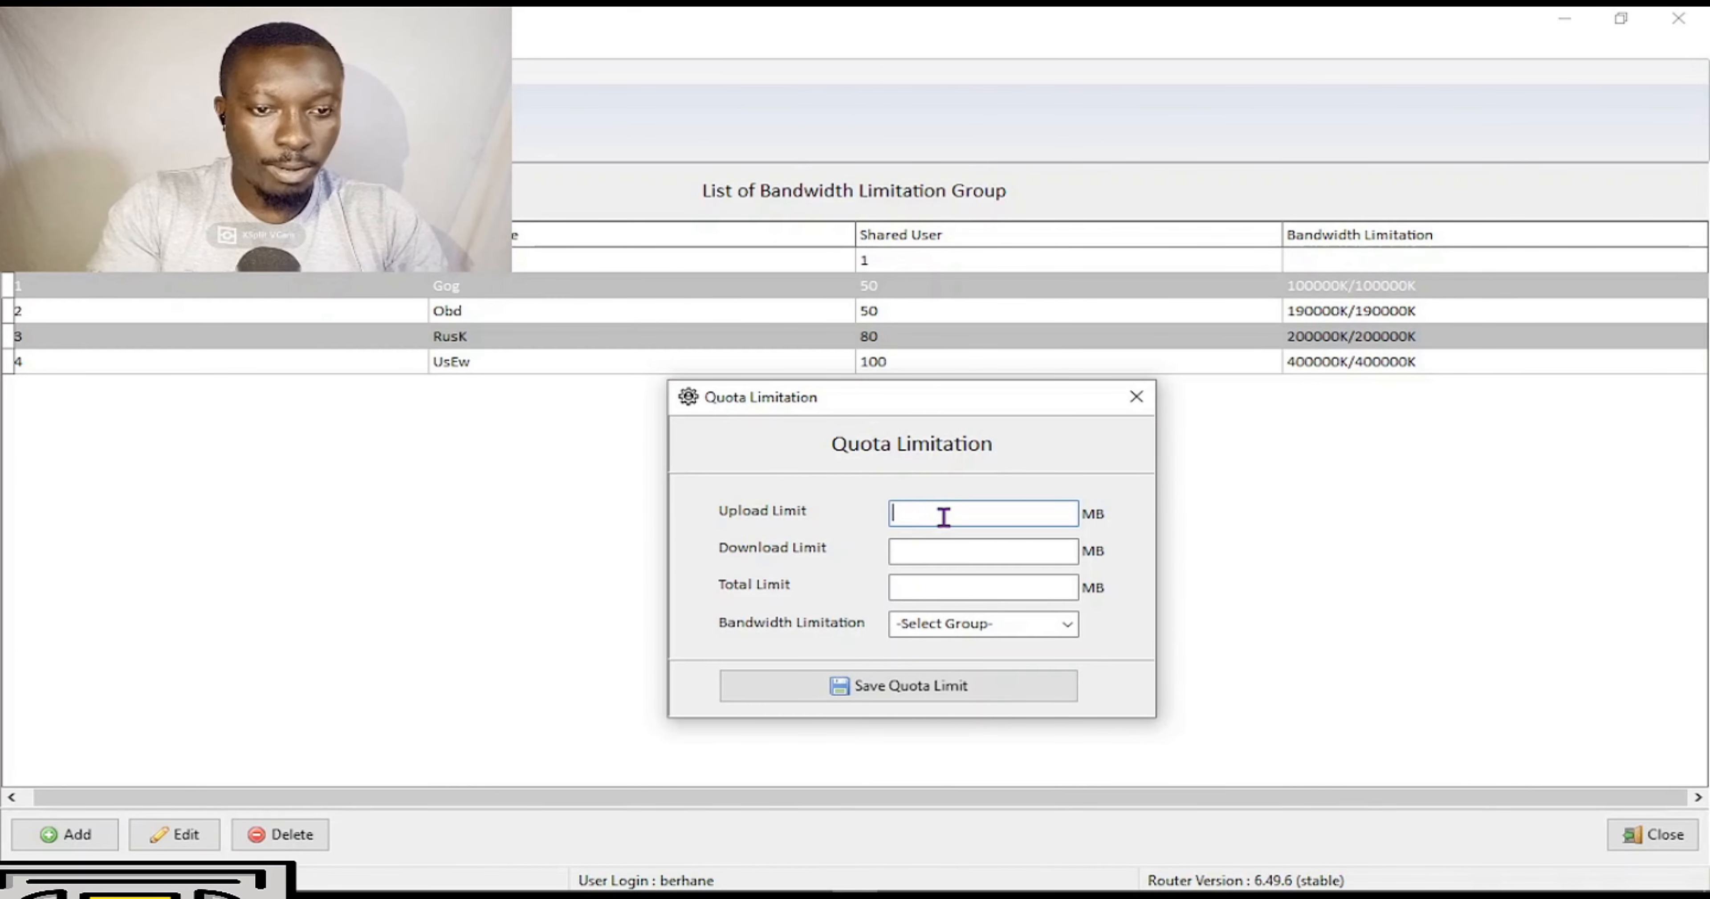
type("50")
key("BackSpace")
key("BackSpace")
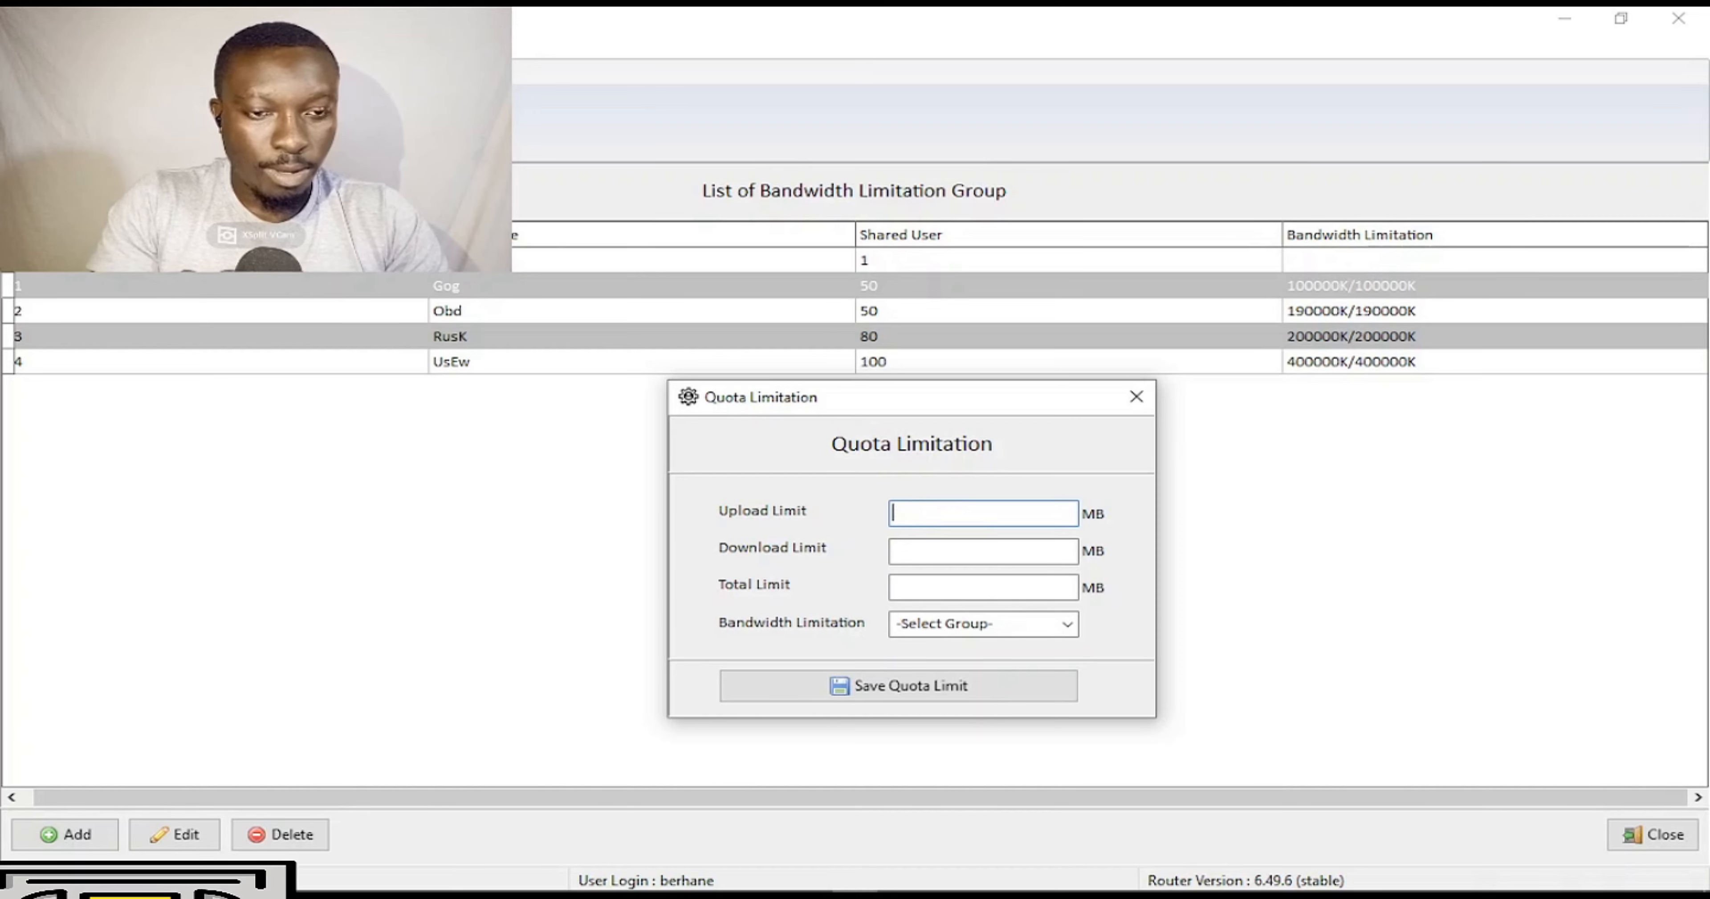
type("100")
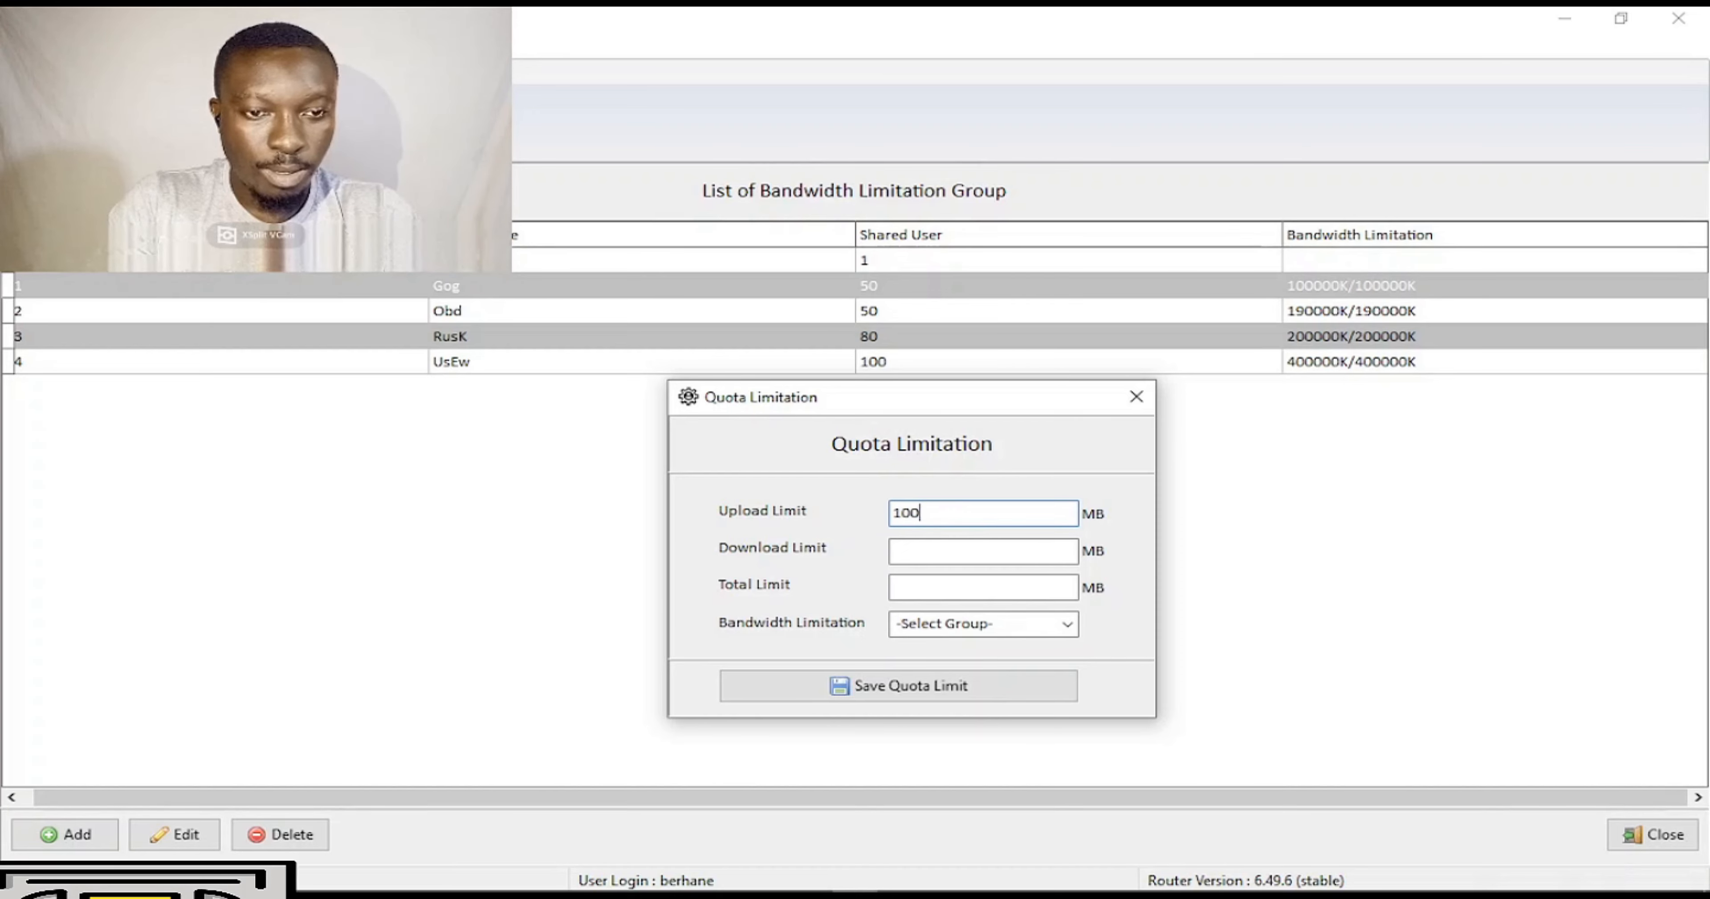
left_click(963, 550)
type("100")
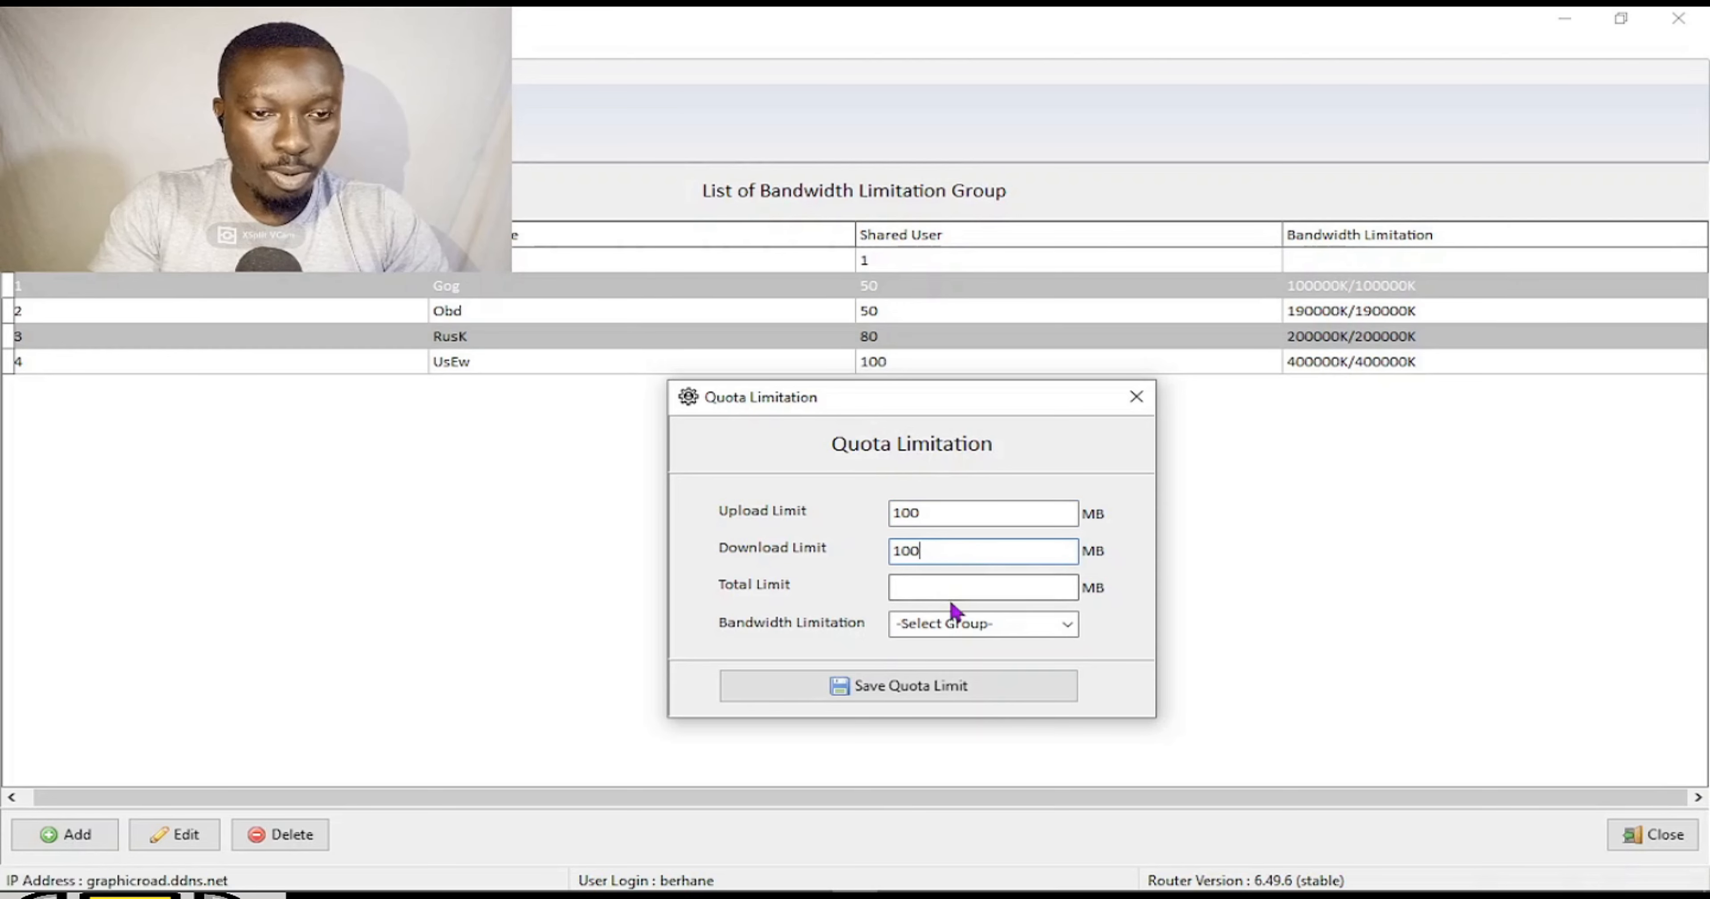
left_click(973, 584)
type("200")
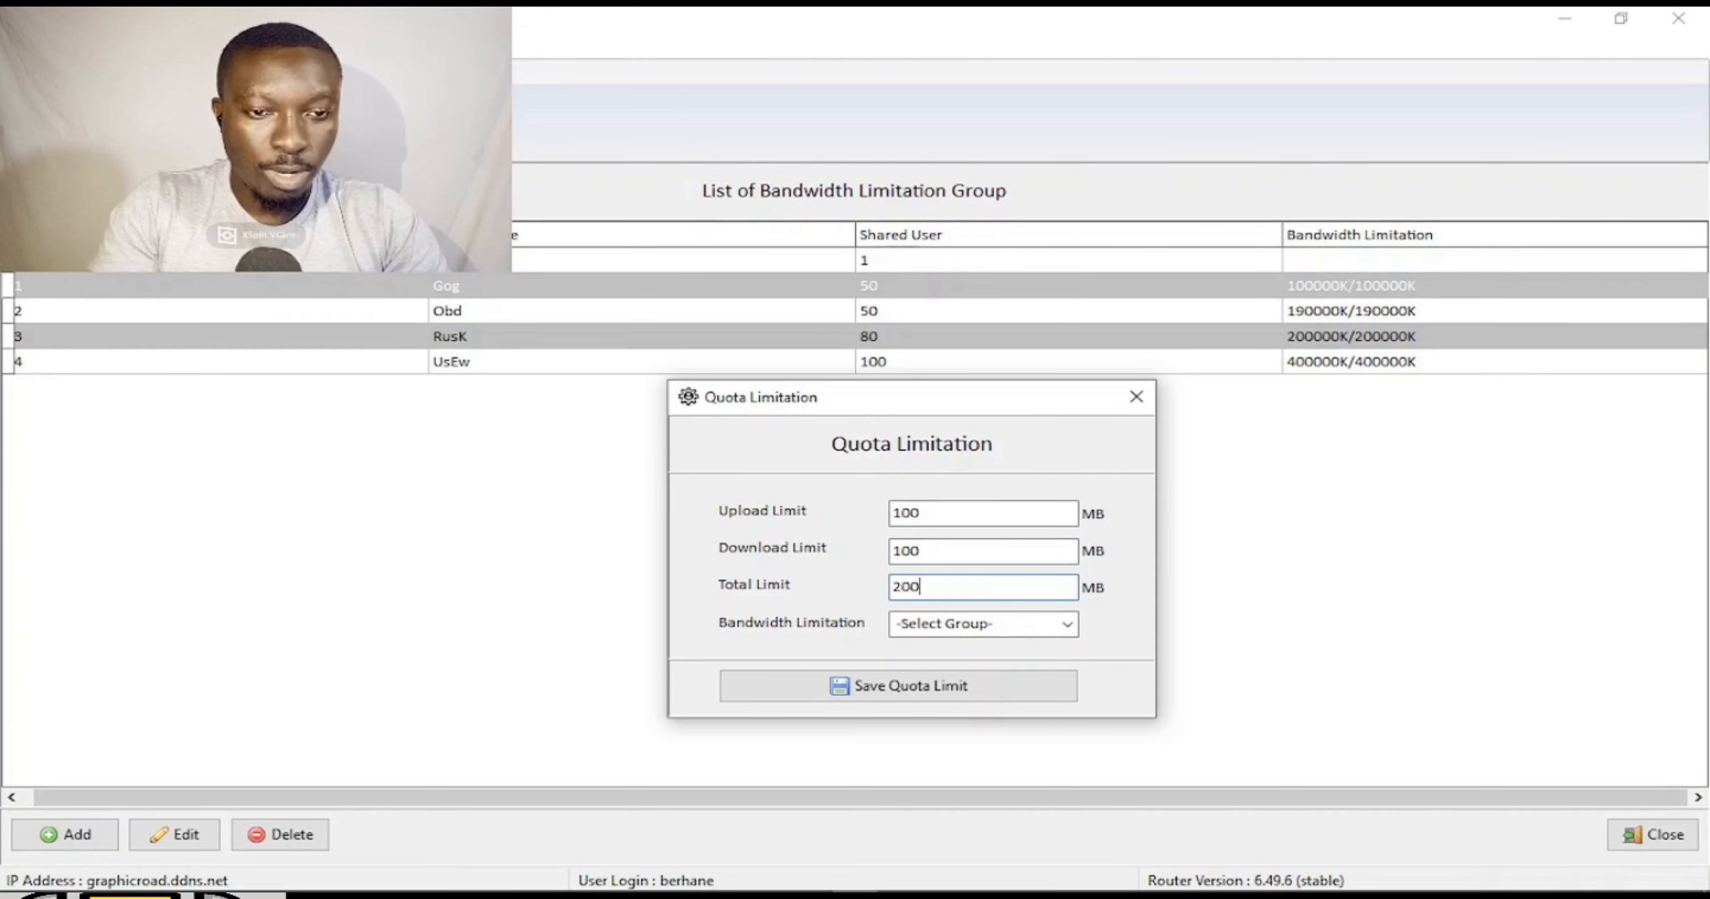
Assign the quota to the Gog group, save it, and close the quota window.
left_click(992, 623)
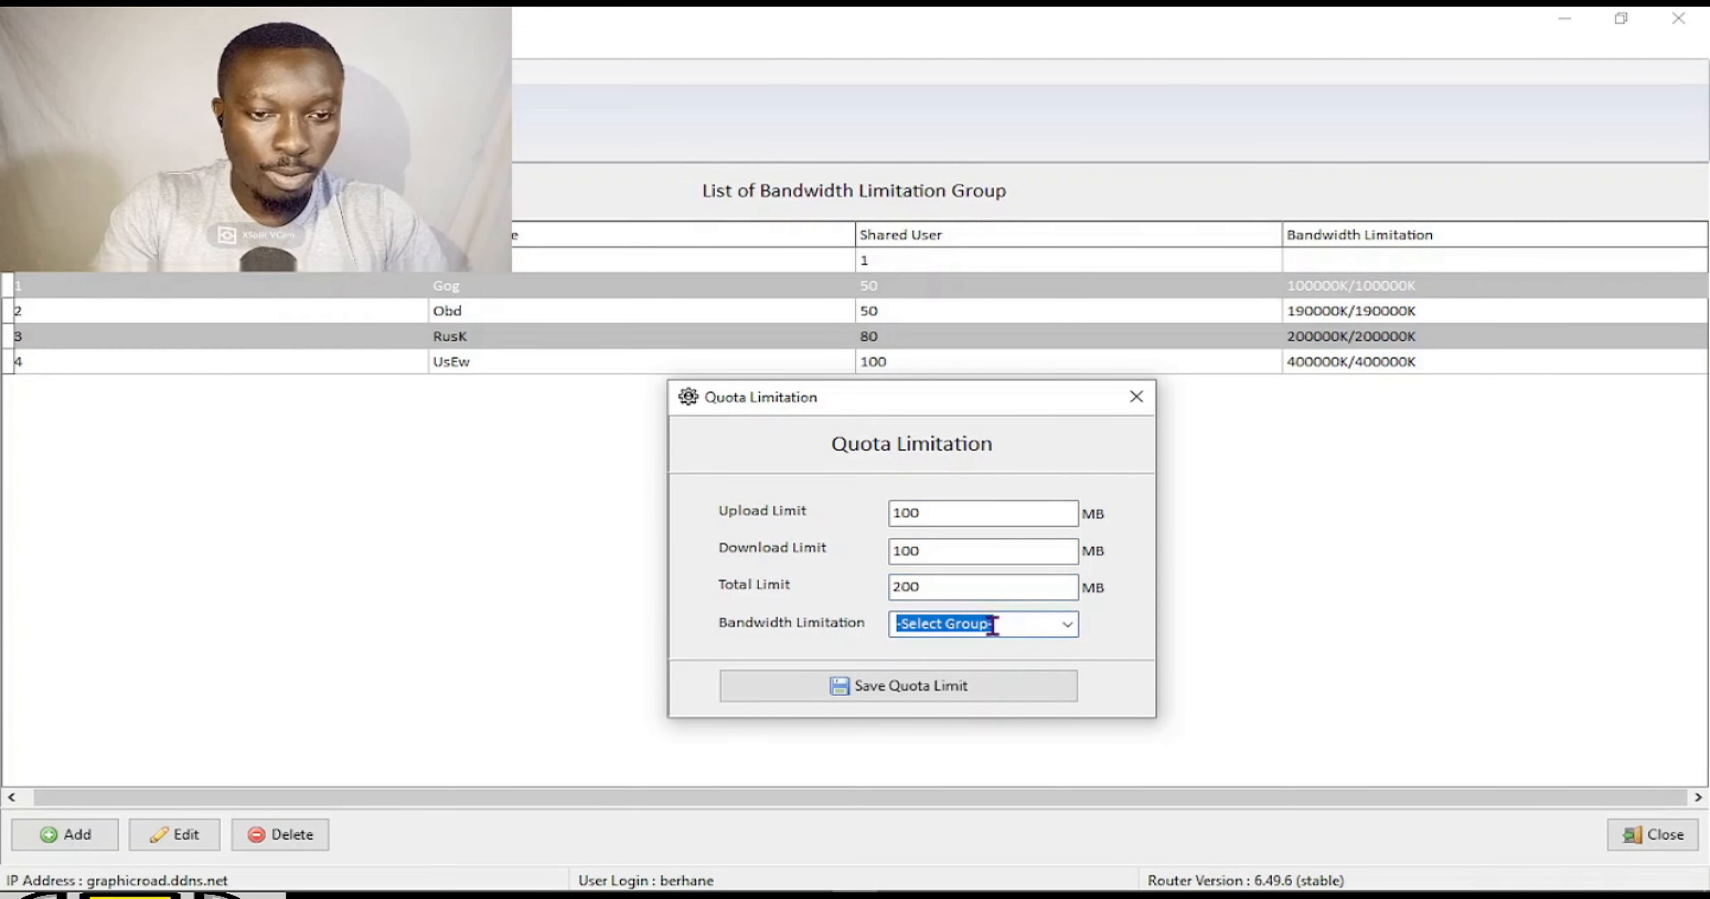
left_click(1066, 622)
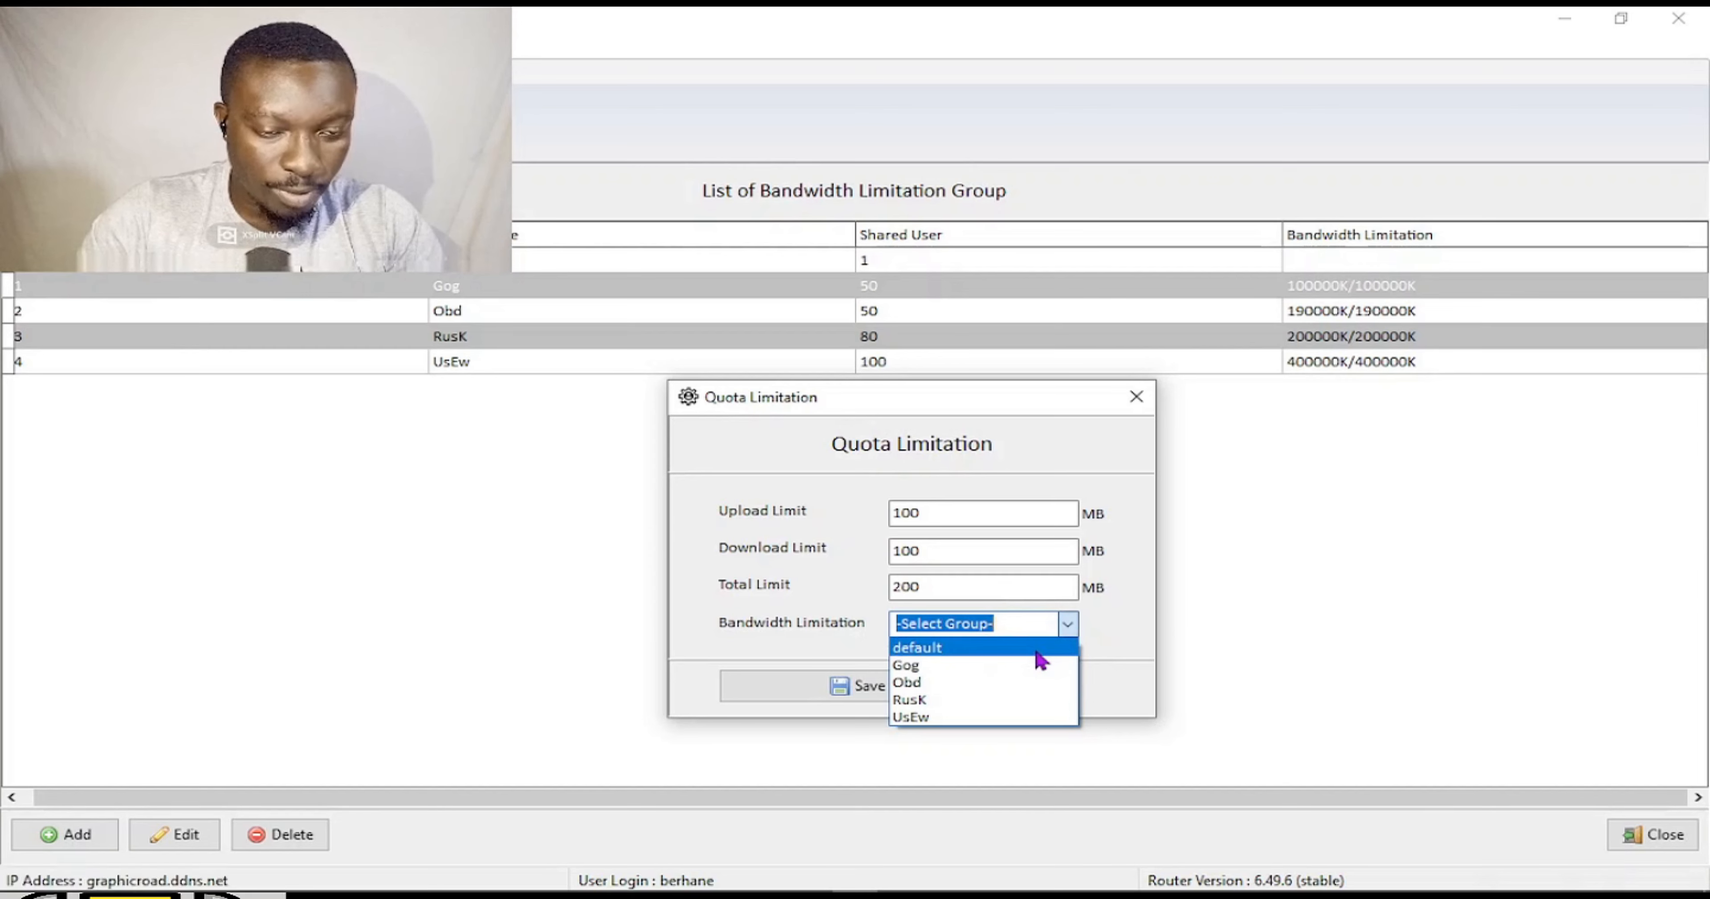
left_click(994, 666)
left_click(948, 688)
left_click(1008, 454)
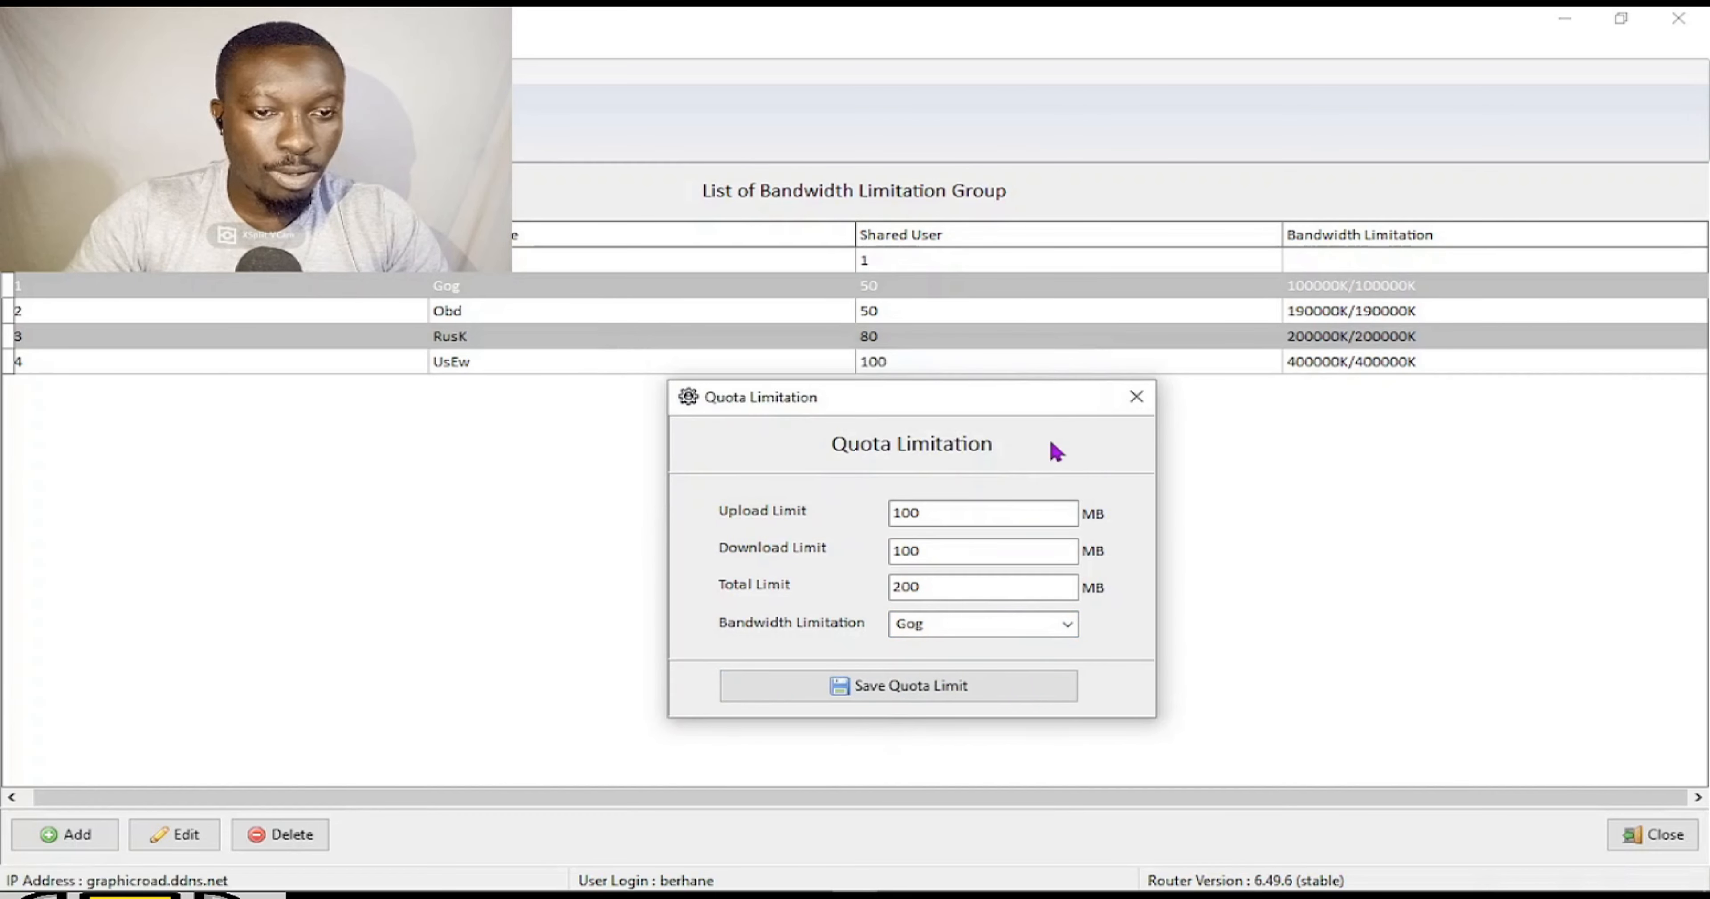
left_click(1136, 398)
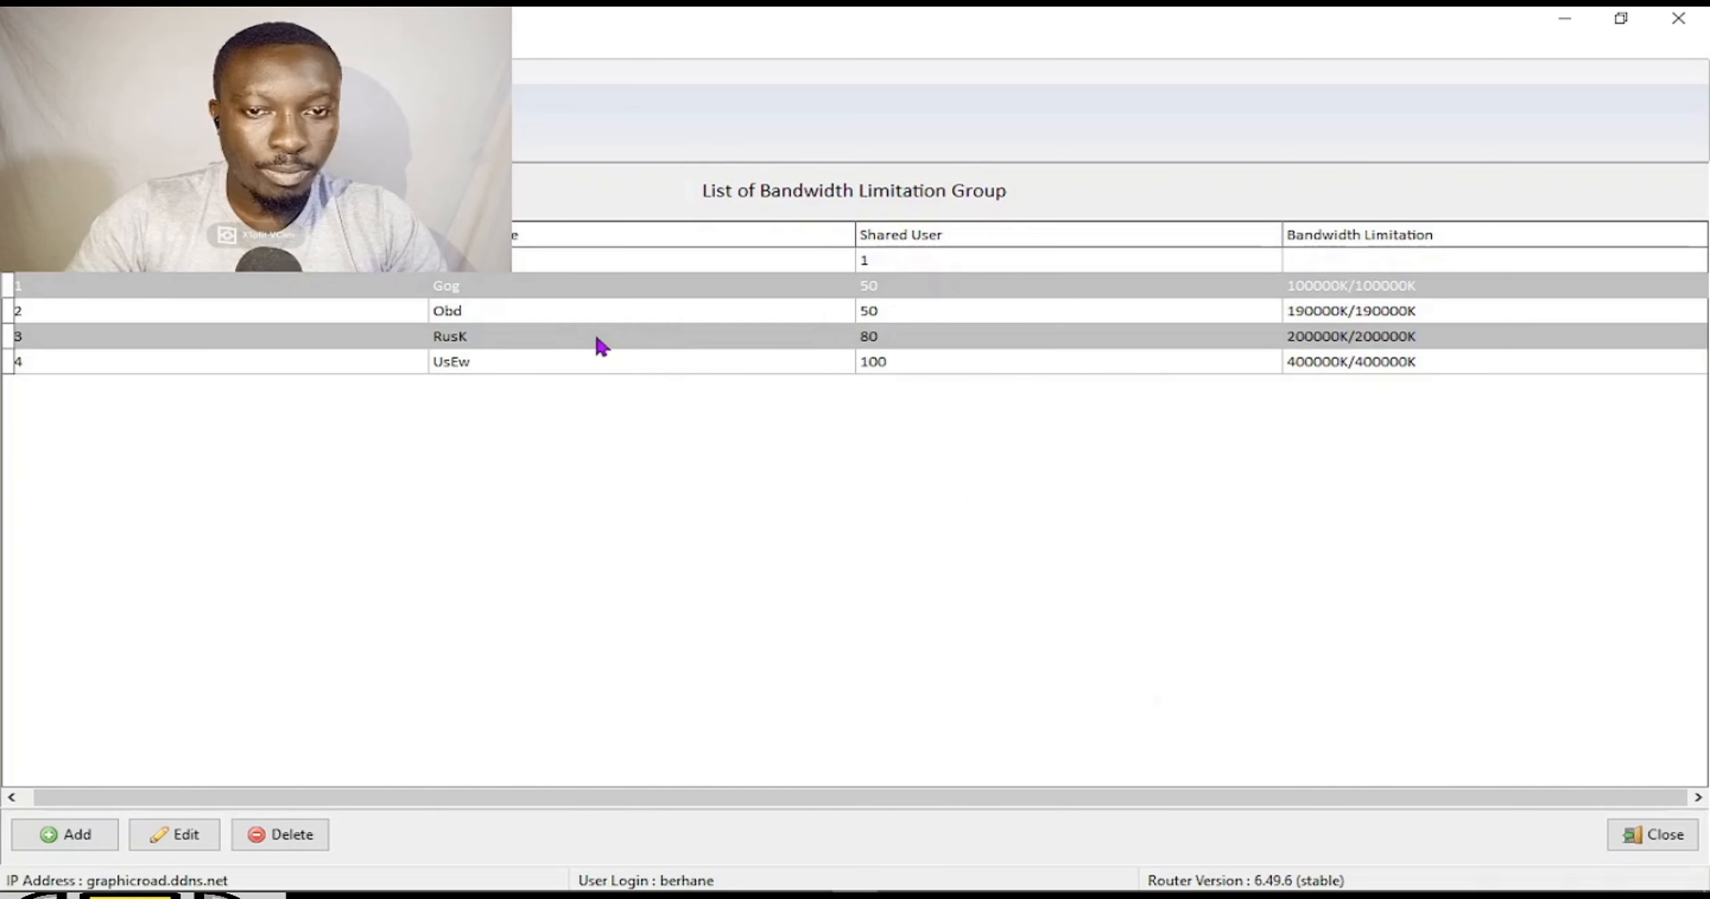
Save a 200 MB upload, 200 MB download, 400 MB total quota for the RusK group.
left_click(398, 126)
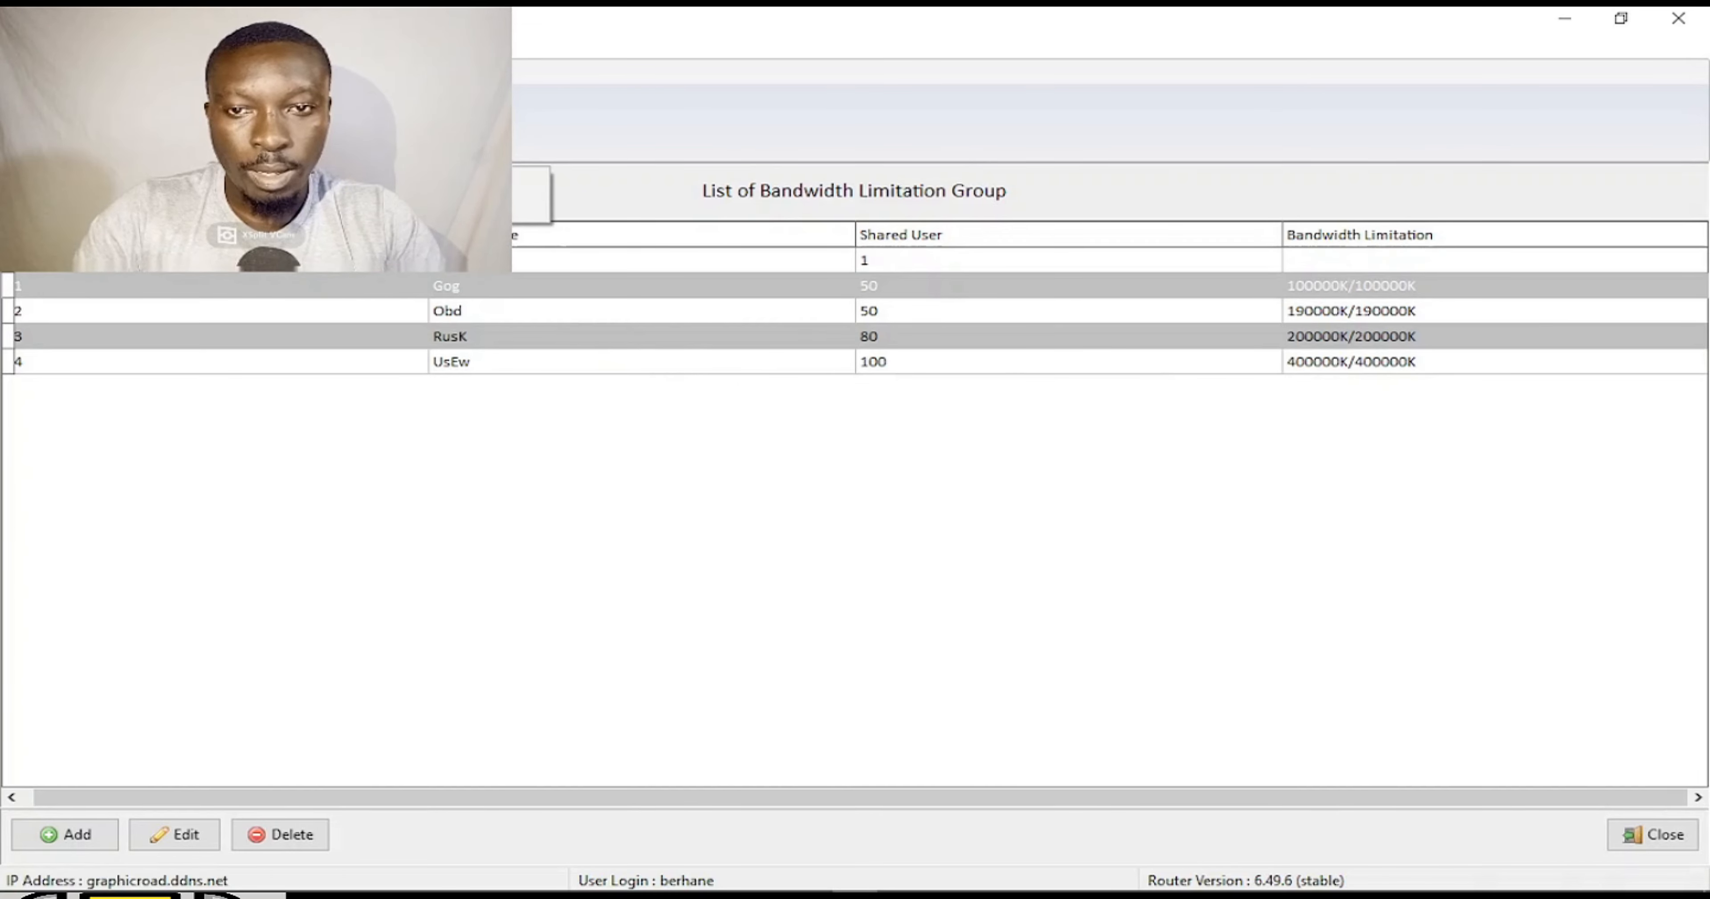
left_click(515, 209)
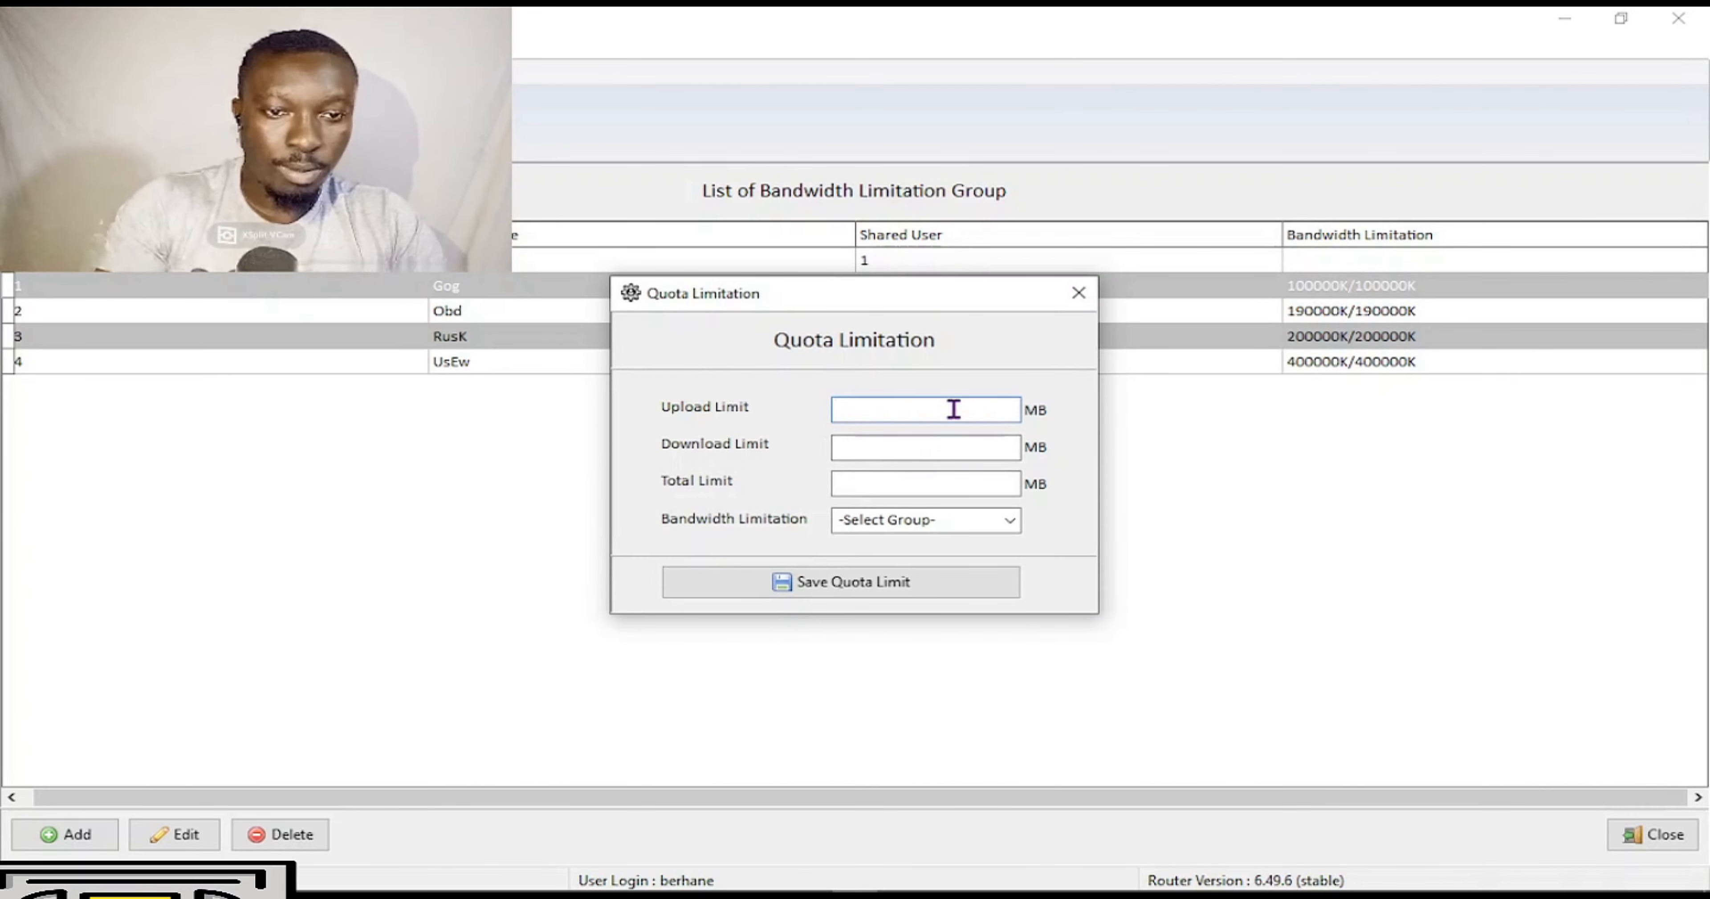
type("200")
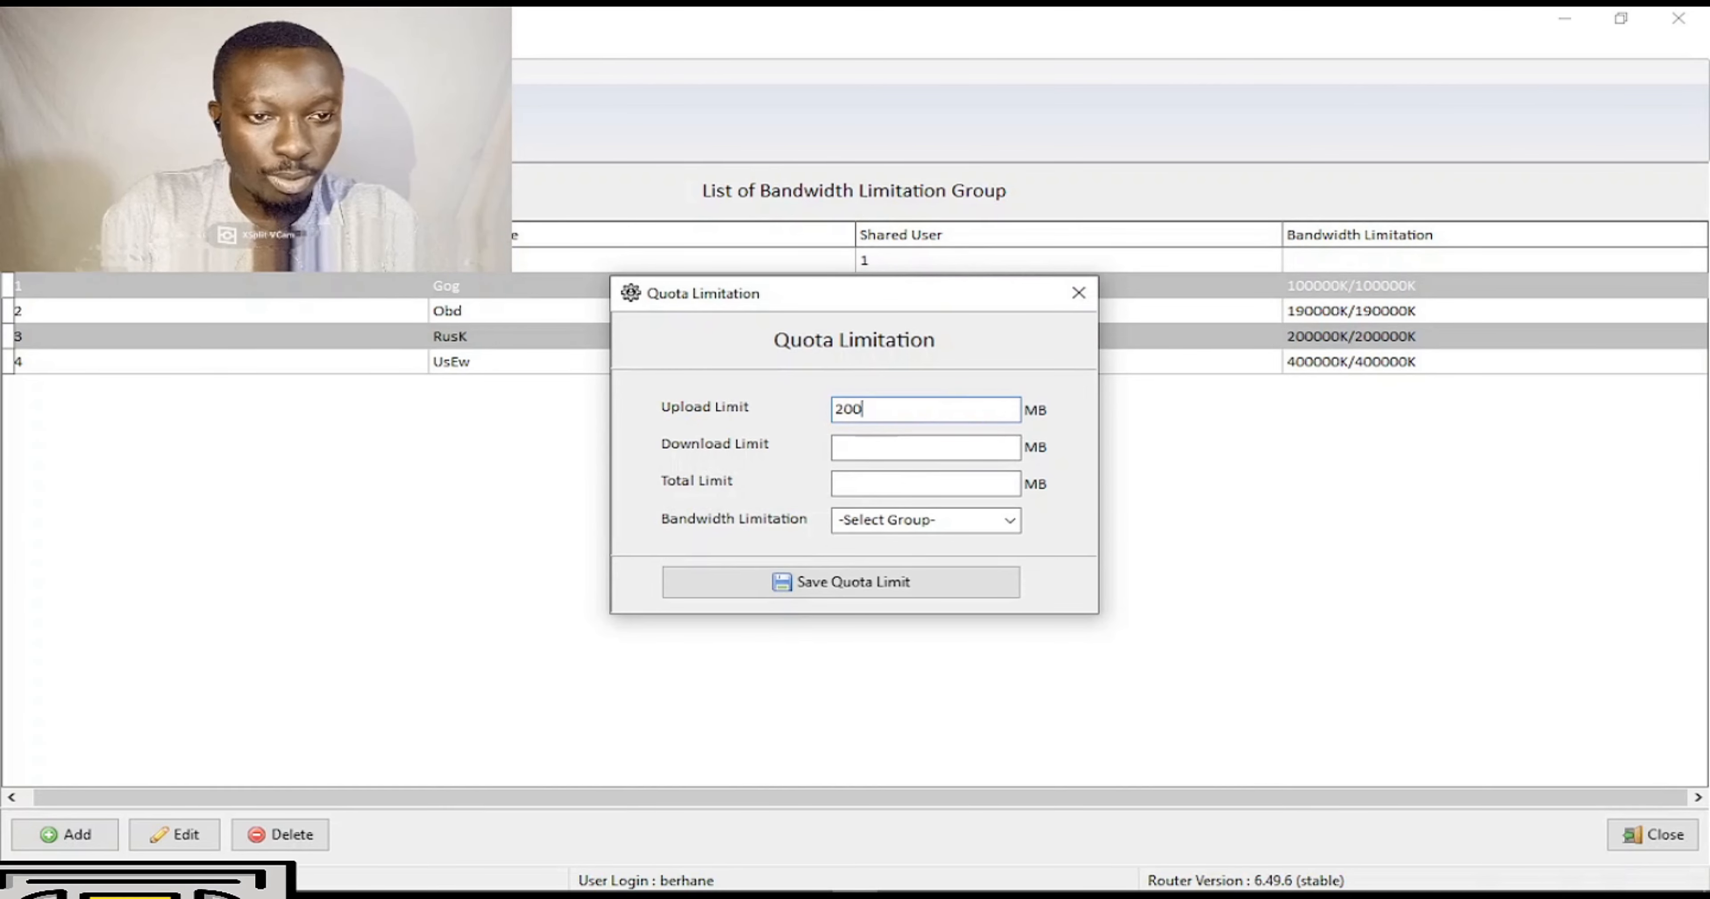
left_click(970, 451)
type("200")
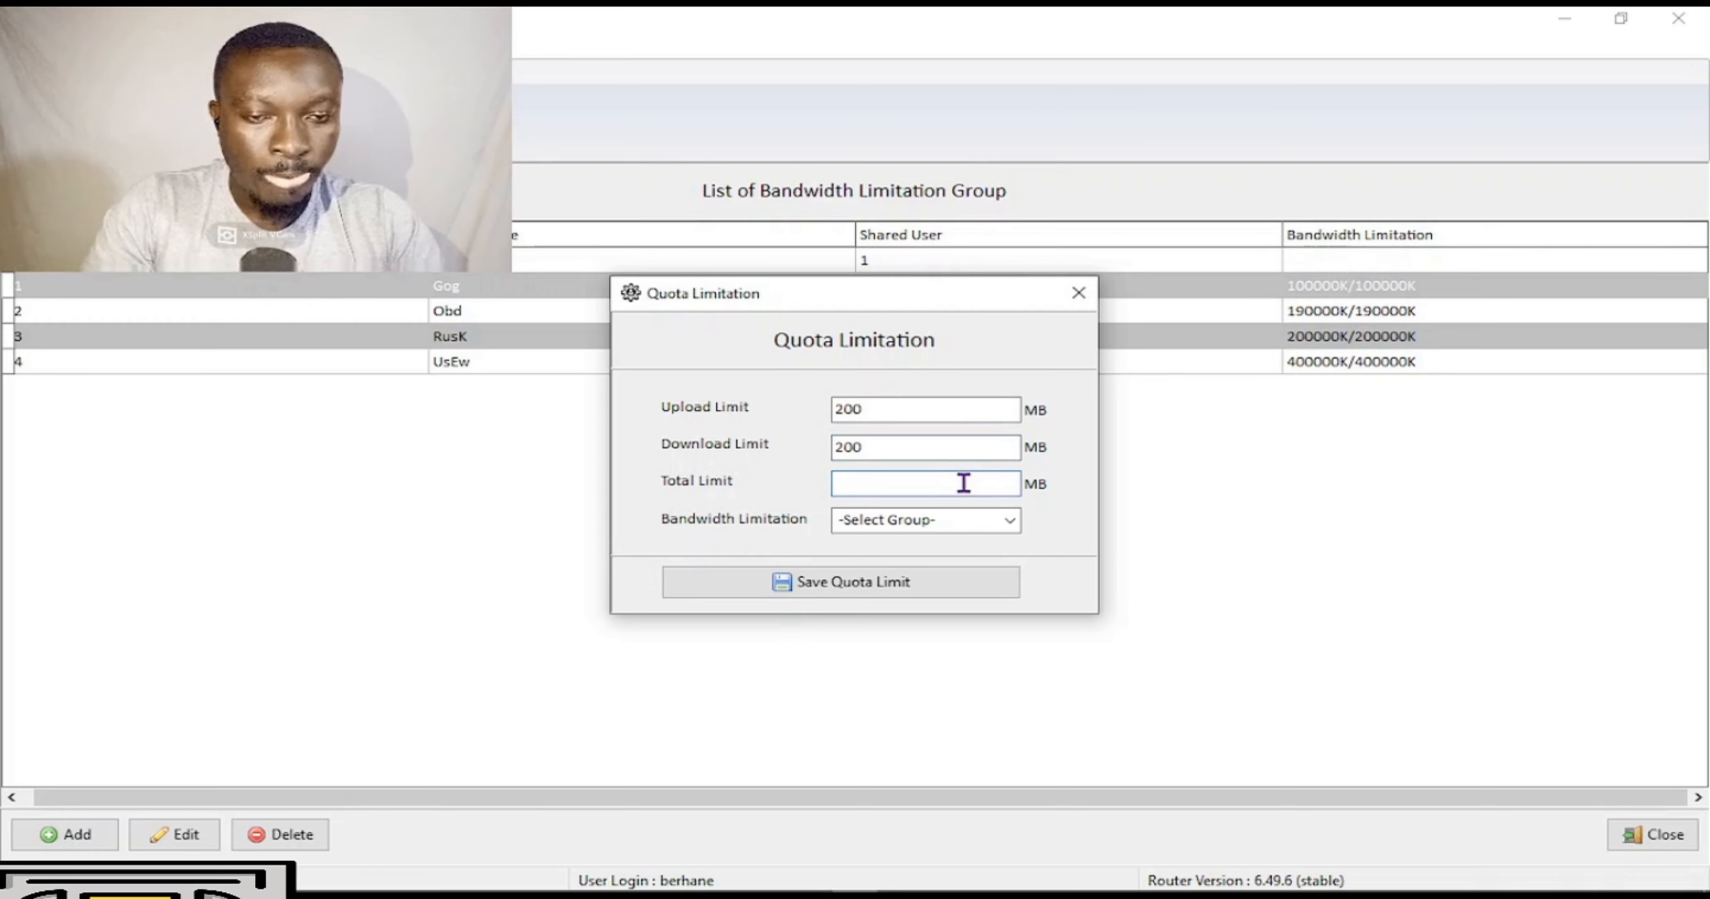
type("400")
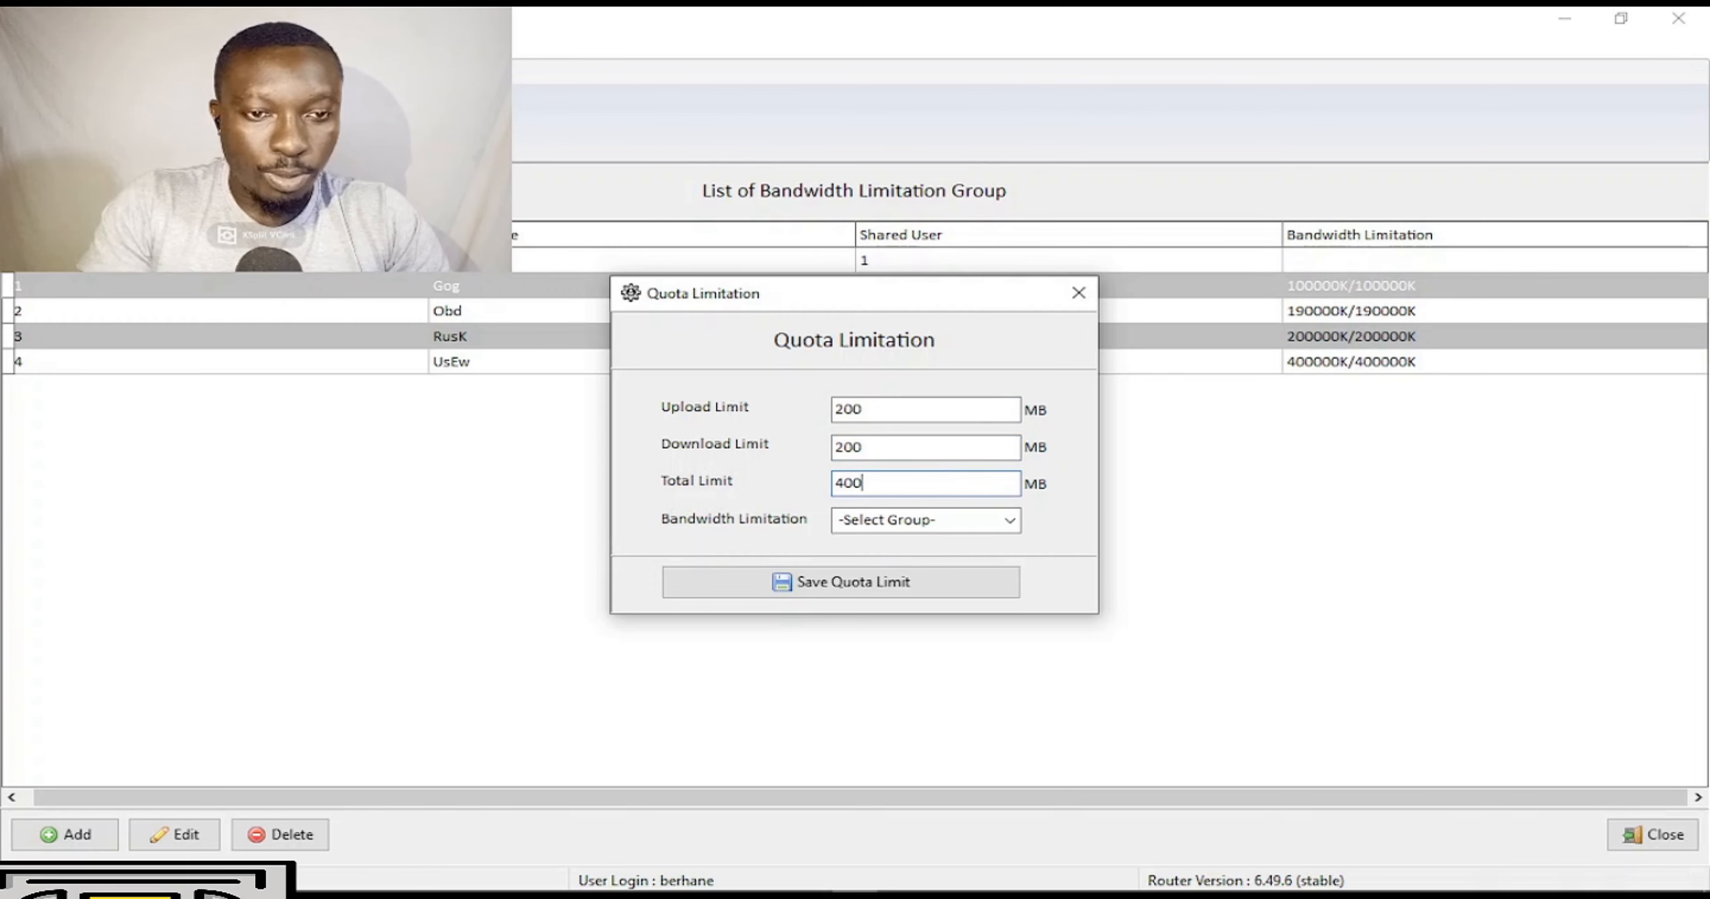
left_click(989, 518)
left_click(1006, 520)
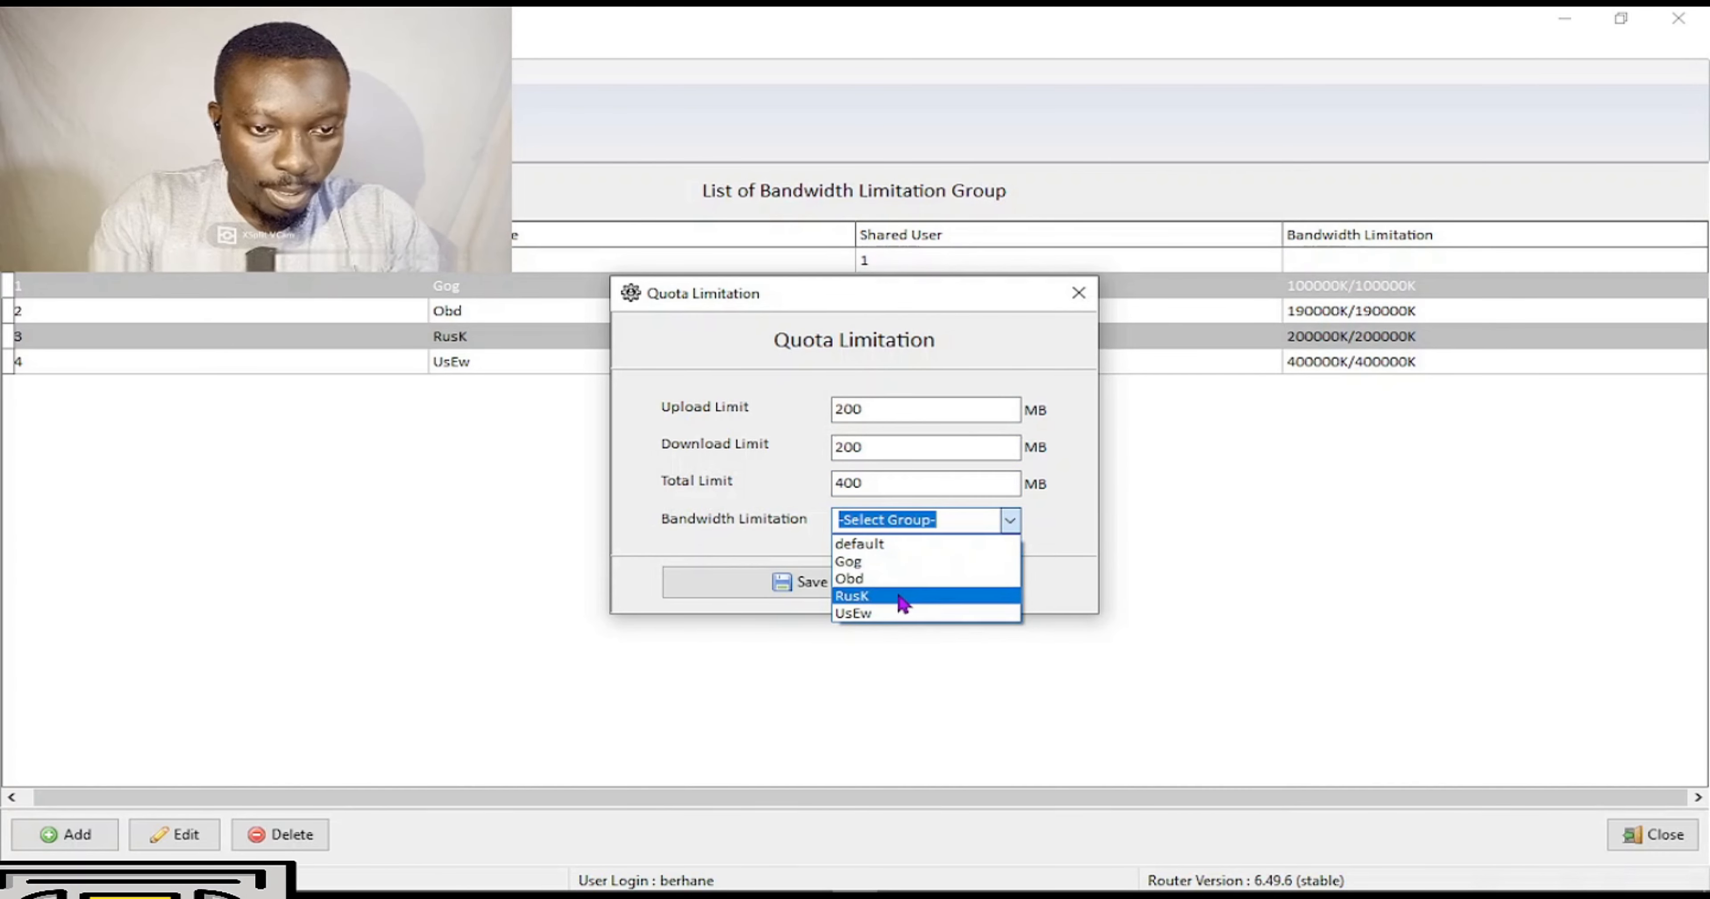
left_click(928, 595)
left_click(899, 587)
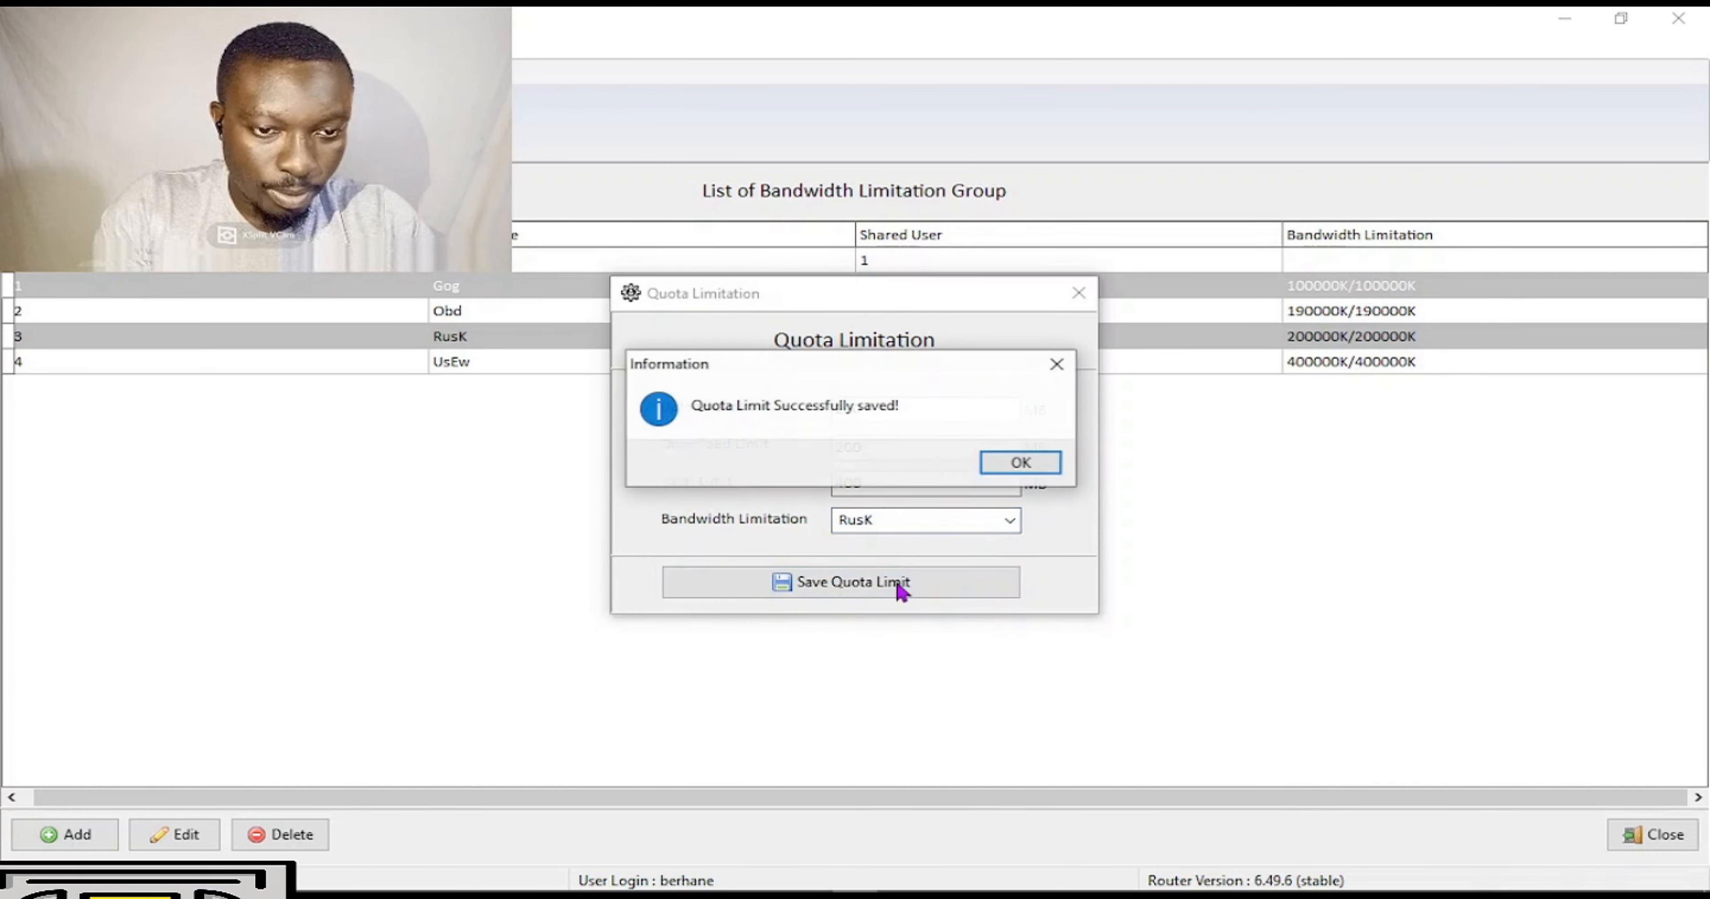
left_click(1044, 465)
Save a 400 MB upload, 400 MB download, 800 MB total quota for the Obd group.
left_click(915, 409)
left_click_drag(845, 406, 728, 428)
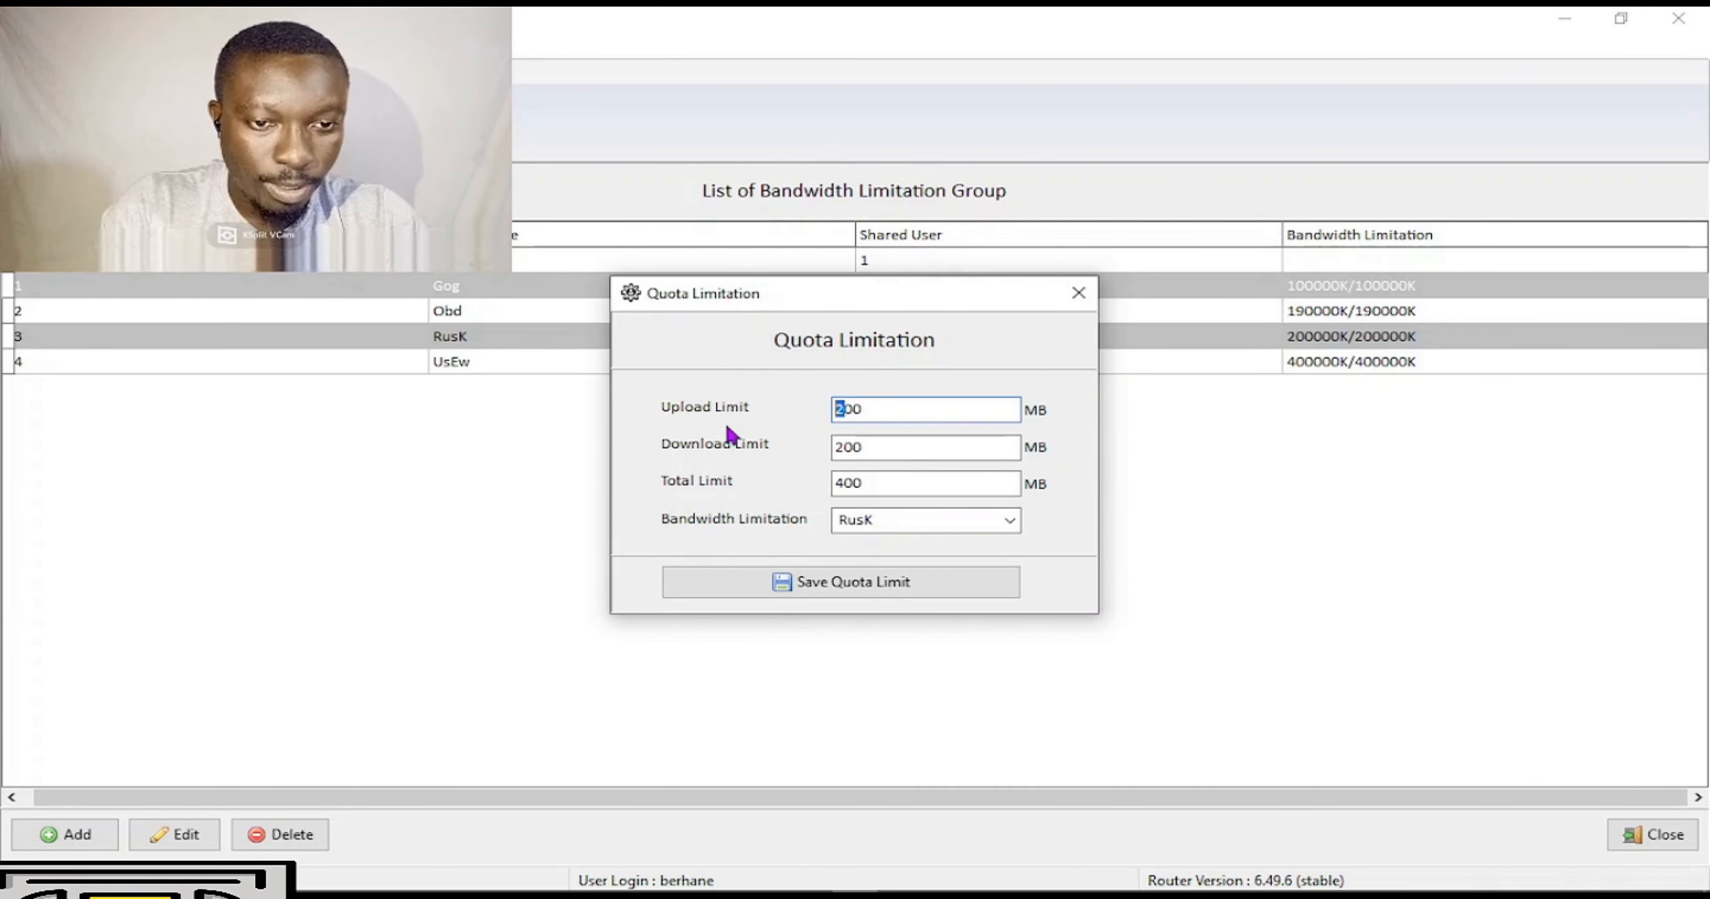
type("4")
left_click(888, 456)
left_click_drag(842, 447, 741, 445)
type("4")
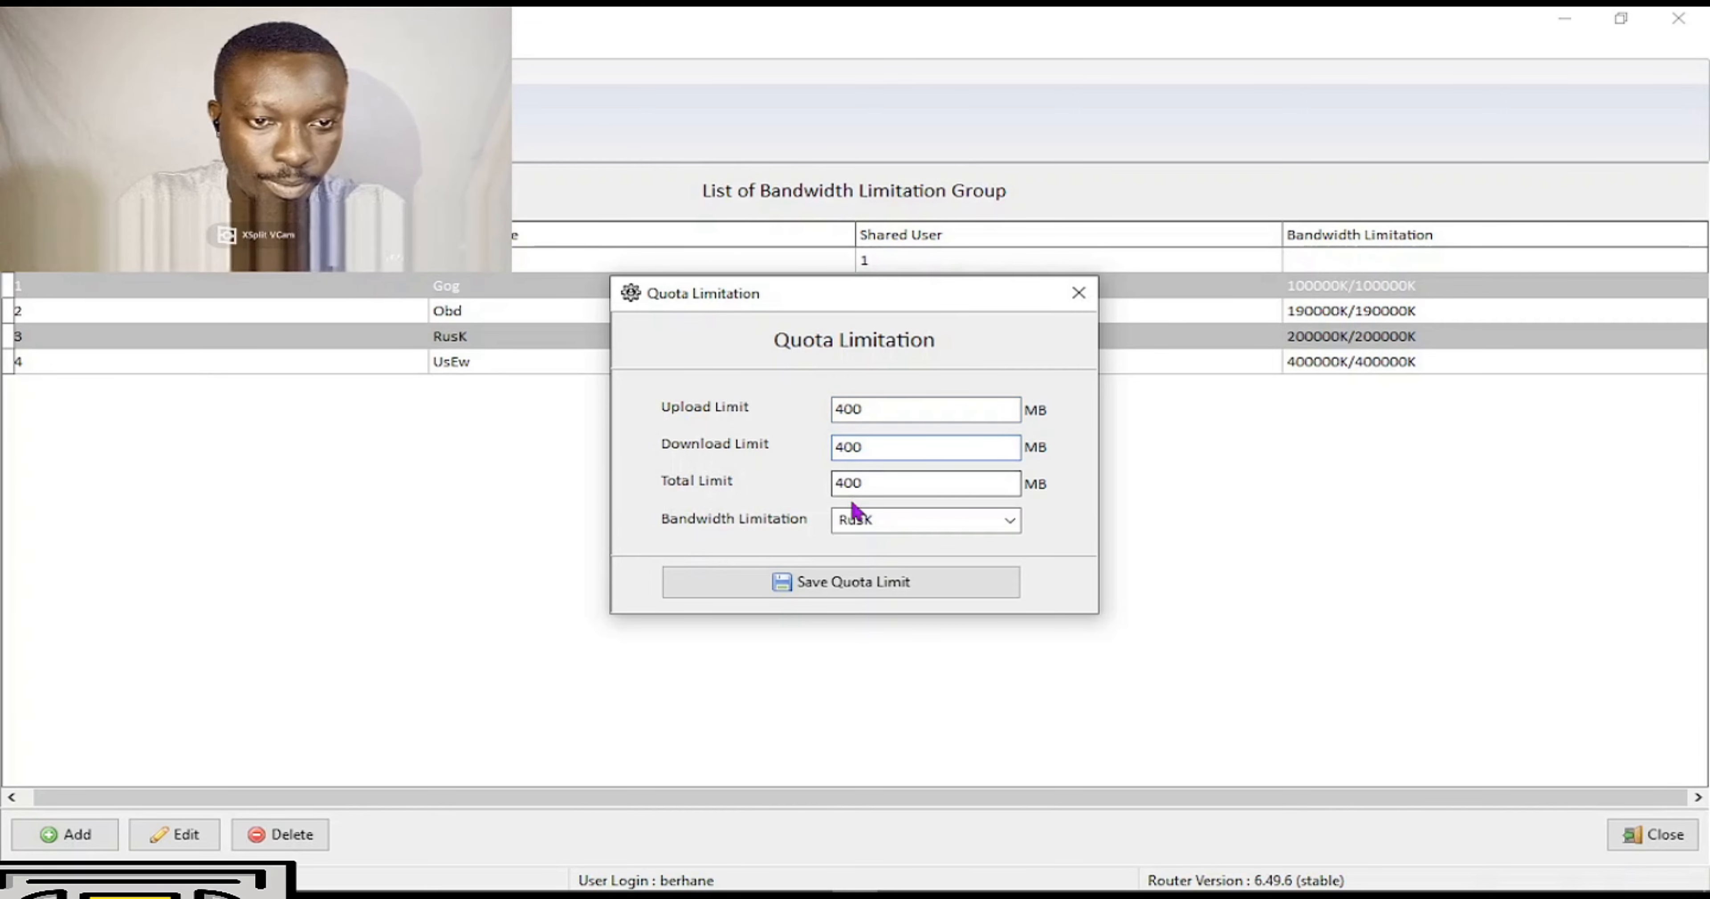
left_click(843, 483)
left_click_drag(842, 483, 783, 485)
type("8")
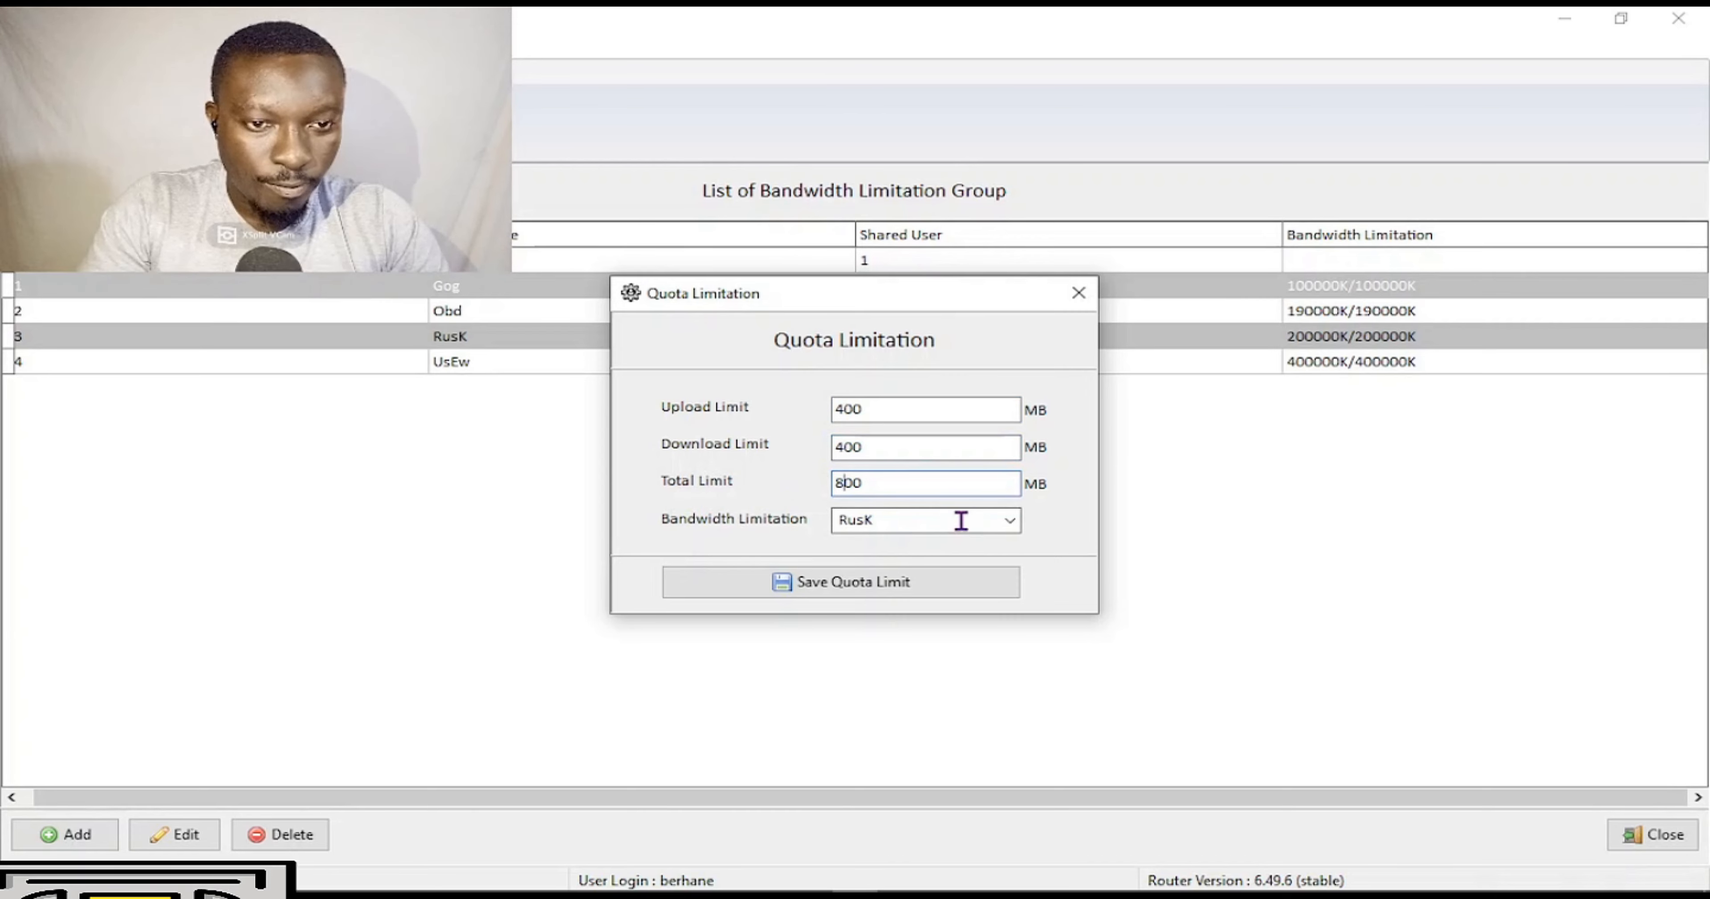
left_click(1009, 521)
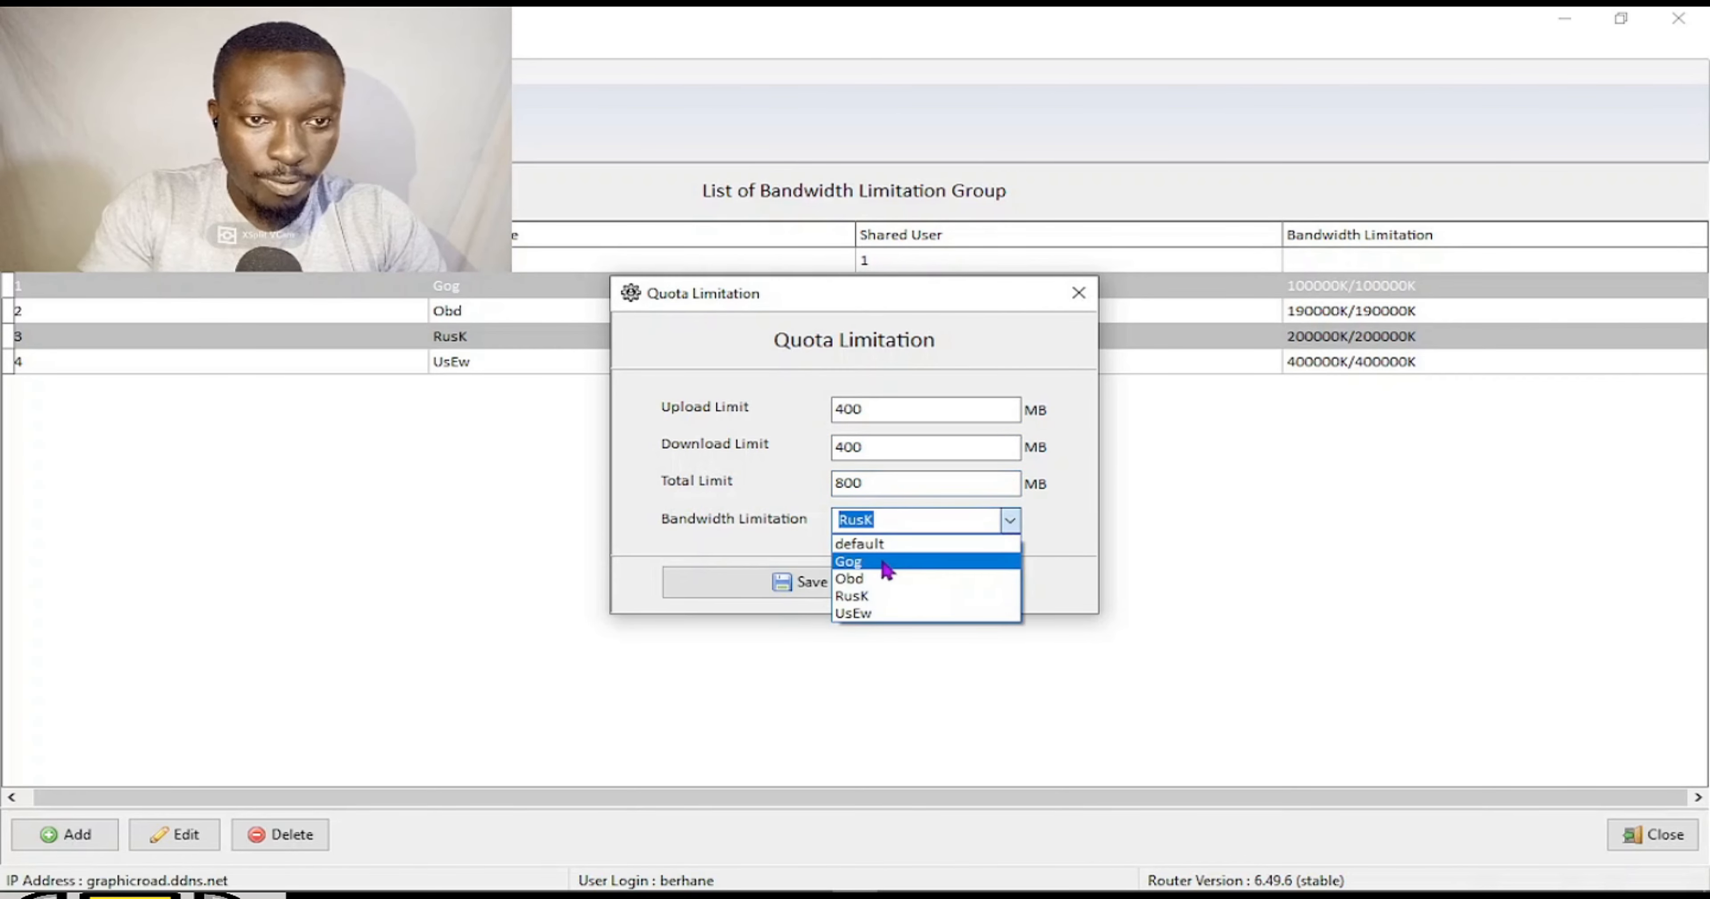
left_click(876, 579)
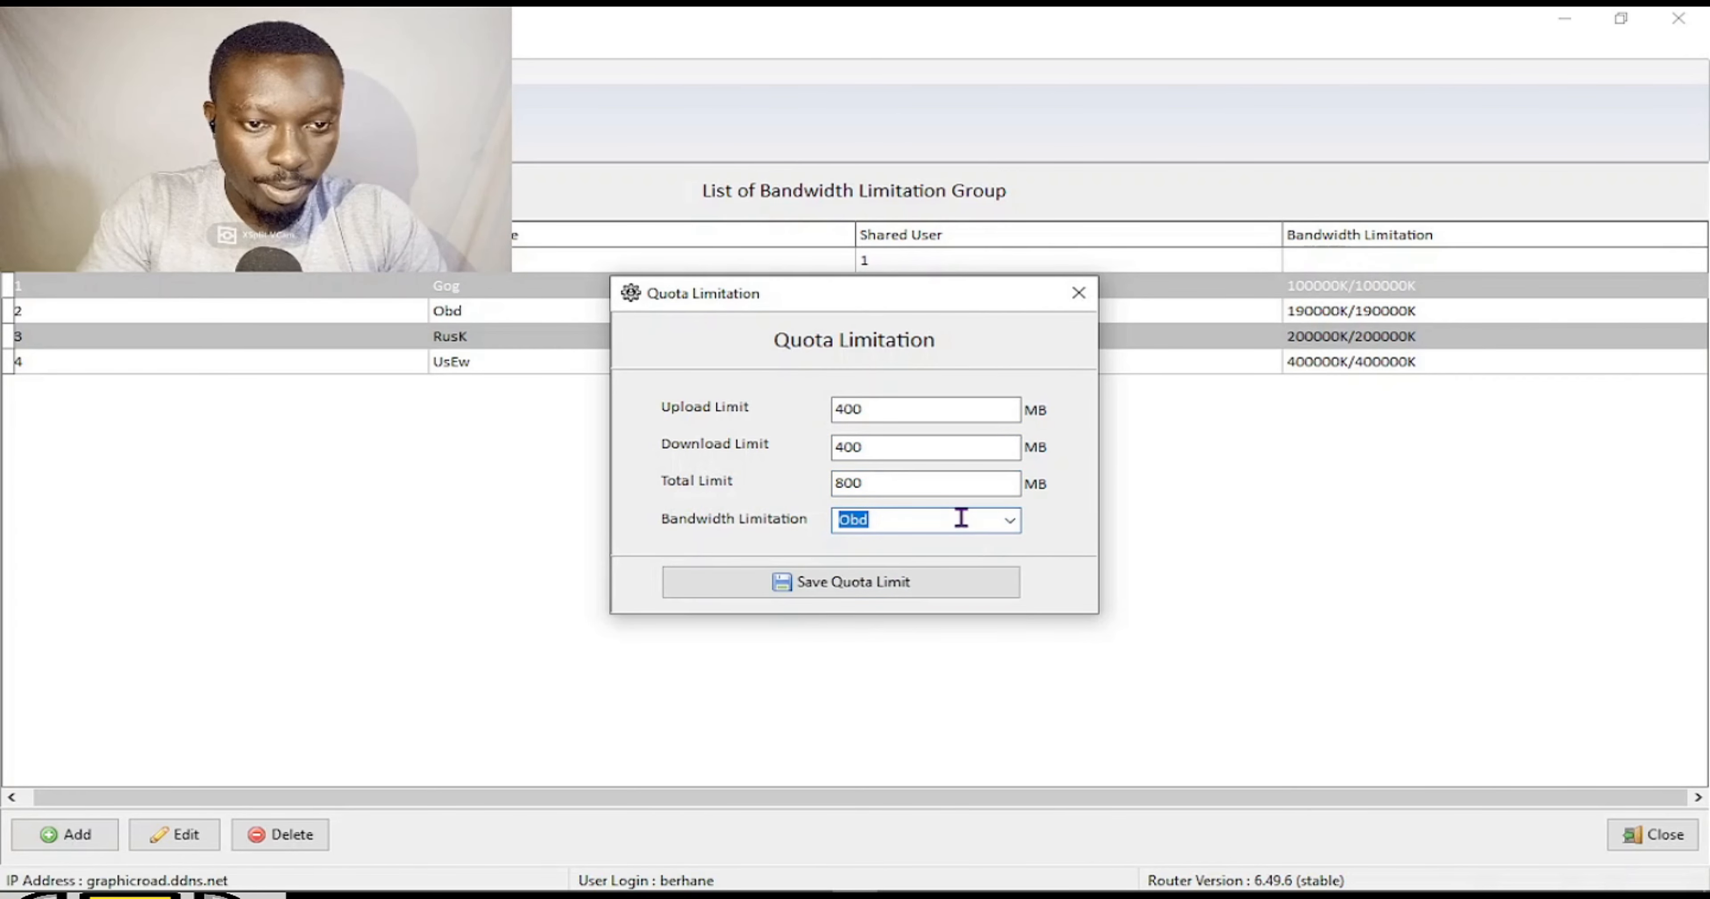
left_click(888, 582)
left_click(1011, 464)
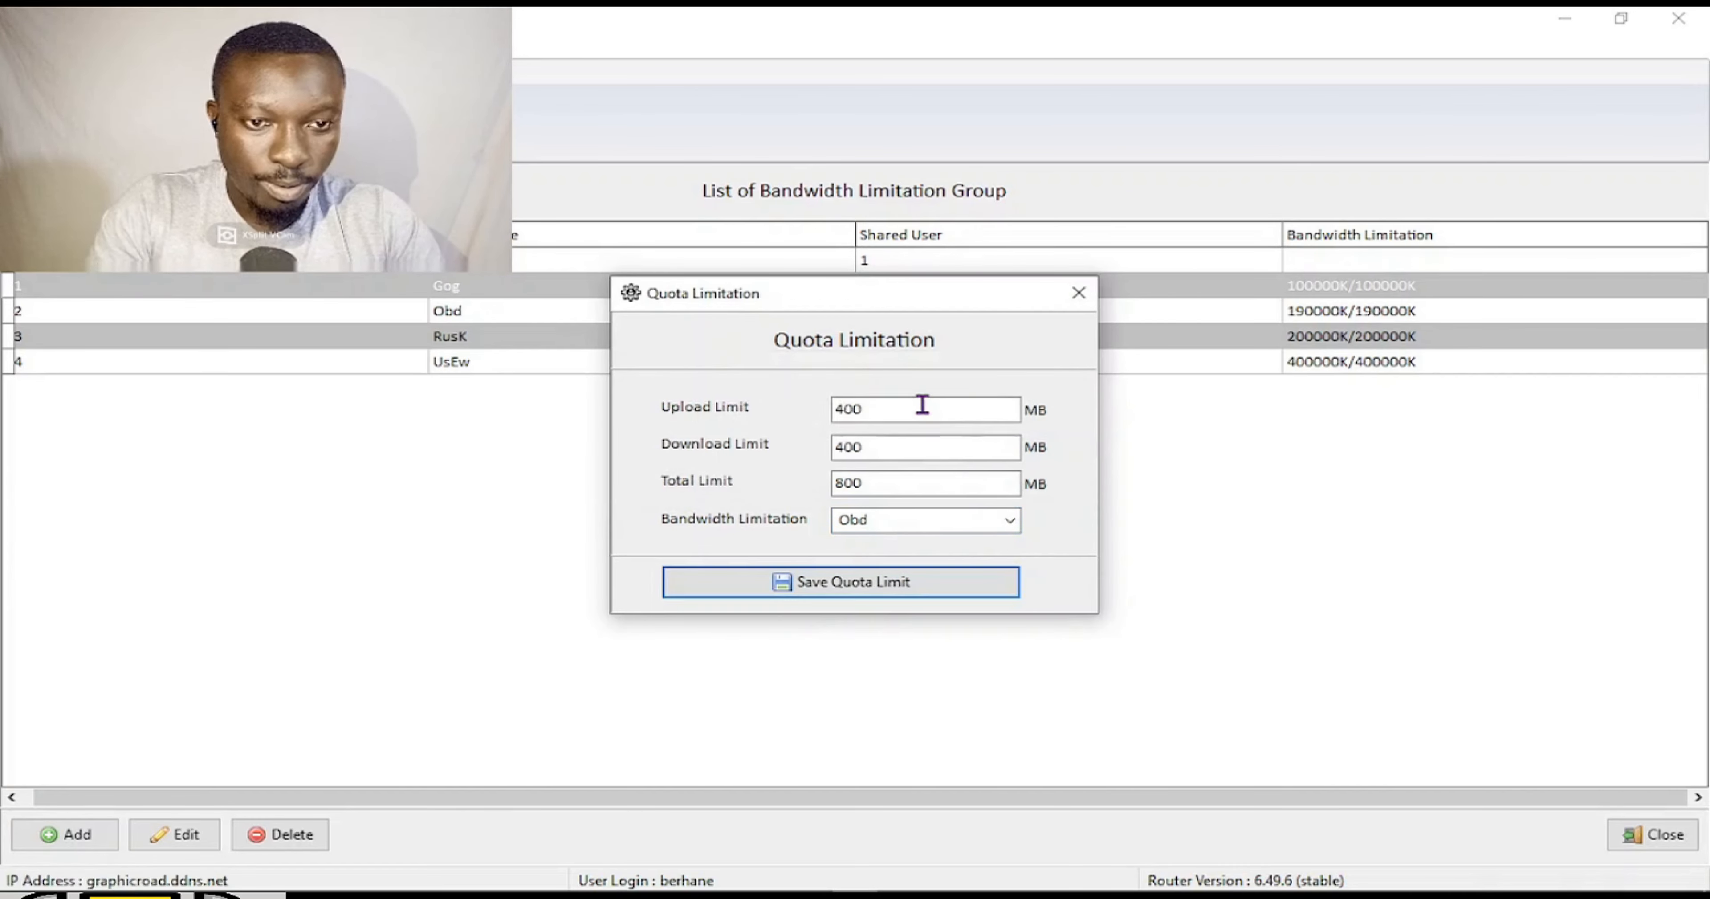
Save a 1000/1000/2000 MB quota for the UsEw group and close the quota window.
left_click(849, 408)
left_click_drag(870, 408, 779, 419)
type("100")
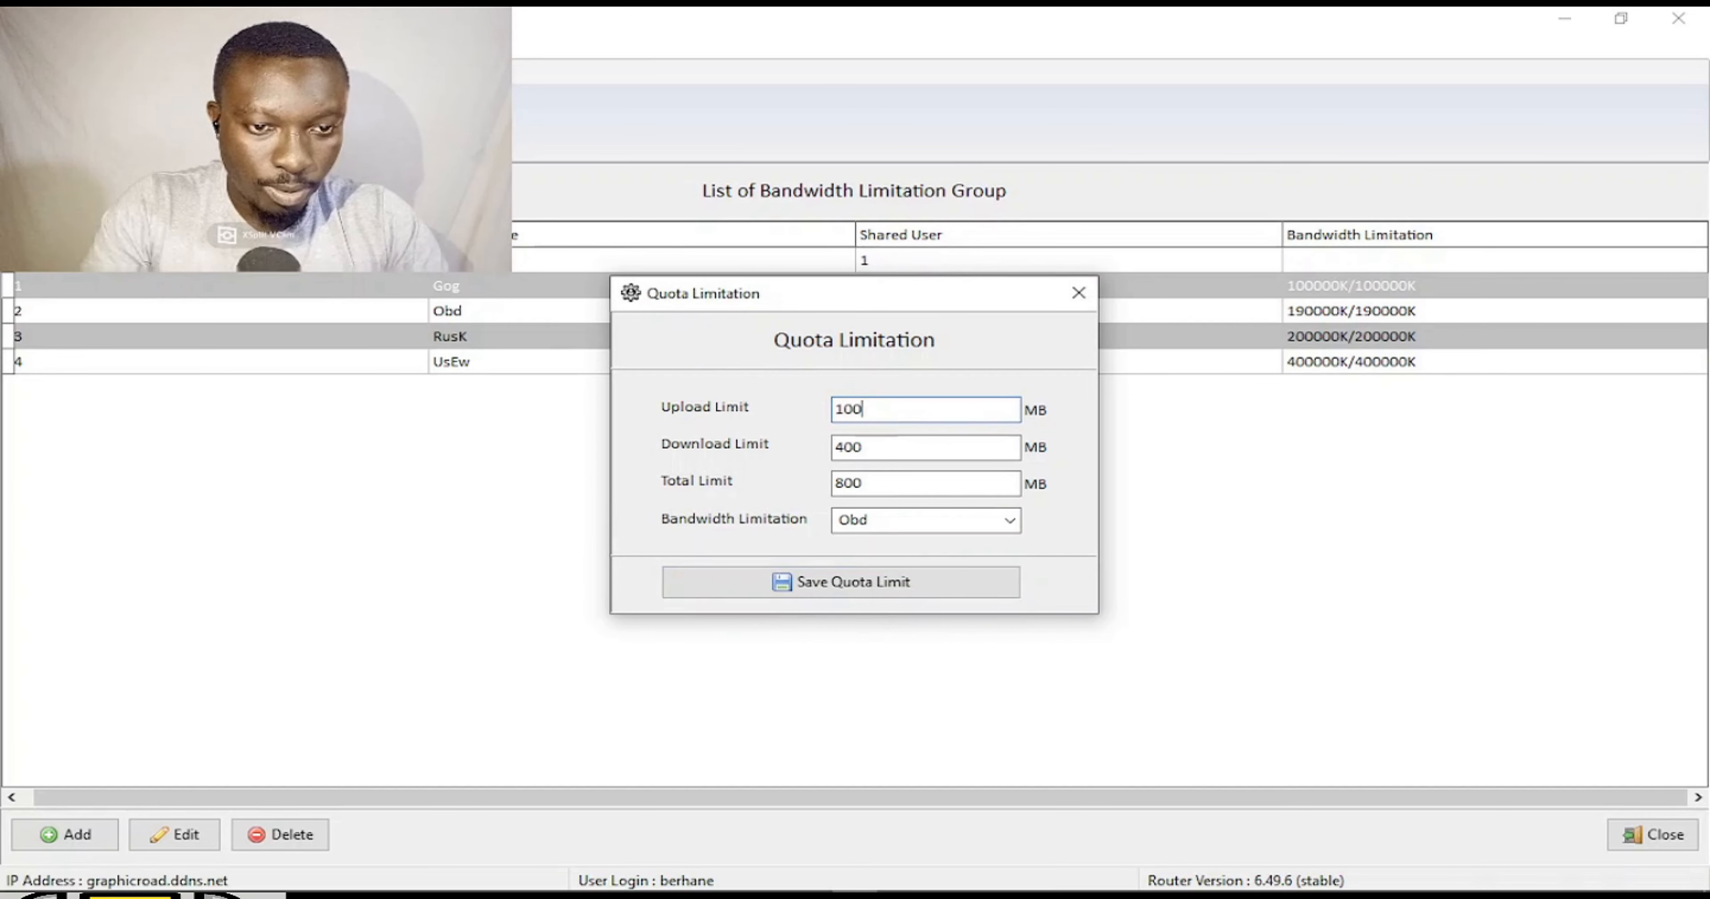
left_click_drag(904, 449, 702, 444)
type("1000")
left_click_drag(870, 484, 752, 486)
type("2000")
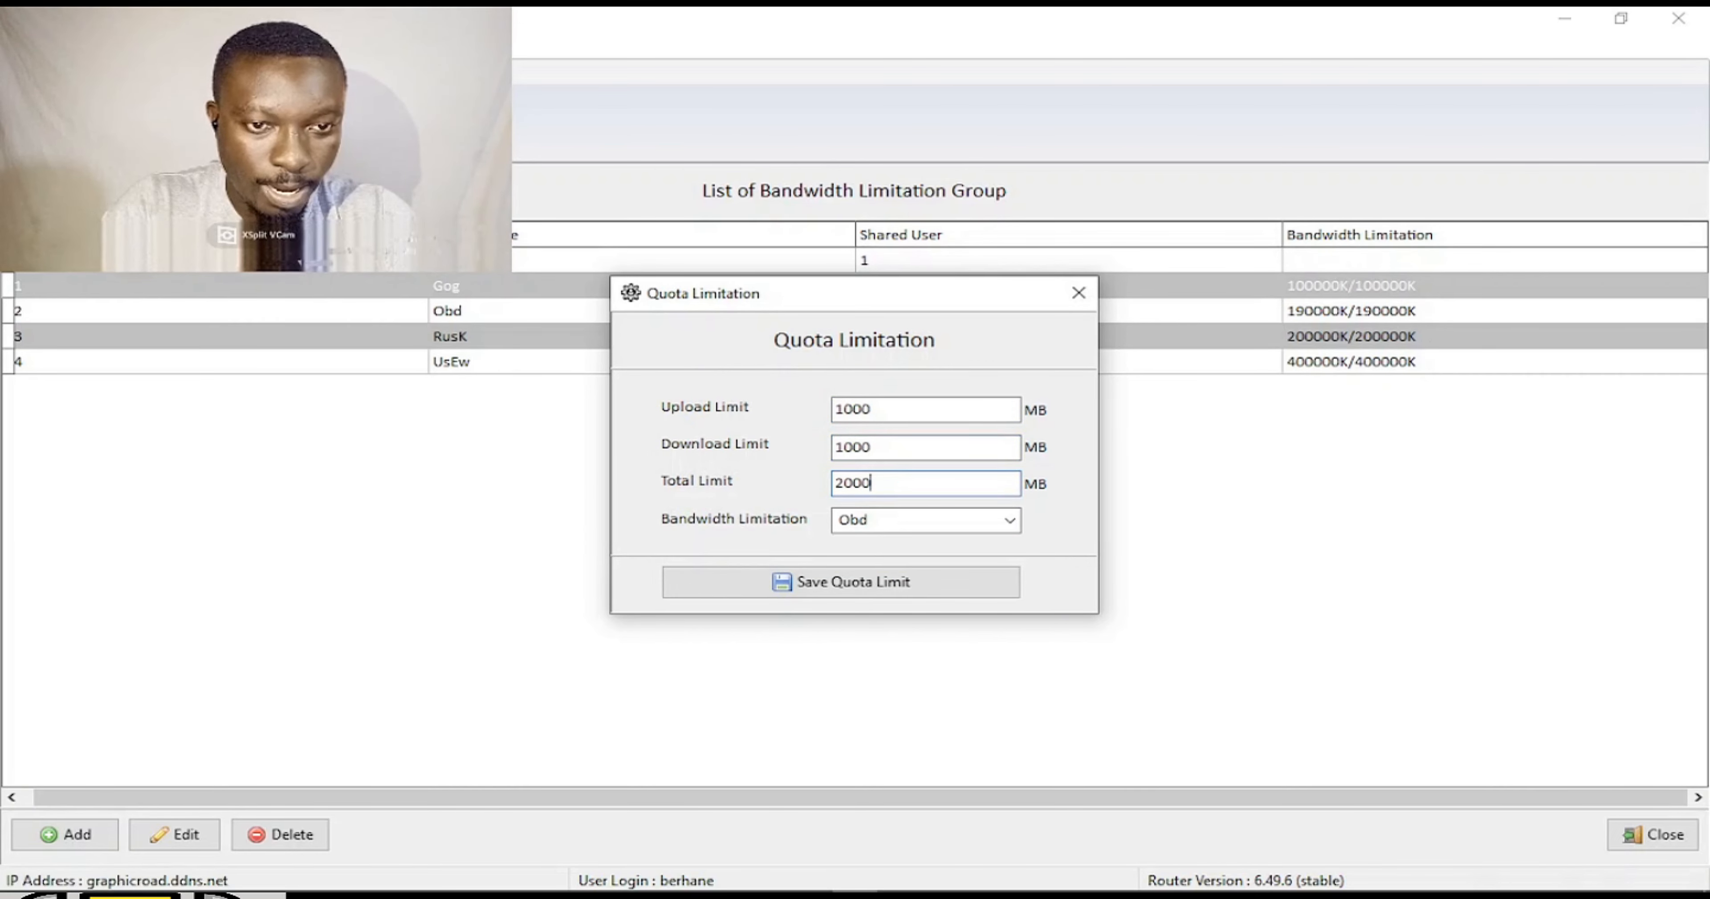
left_click(1011, 518)
left_click(856, 613)
left_click(870, 586)
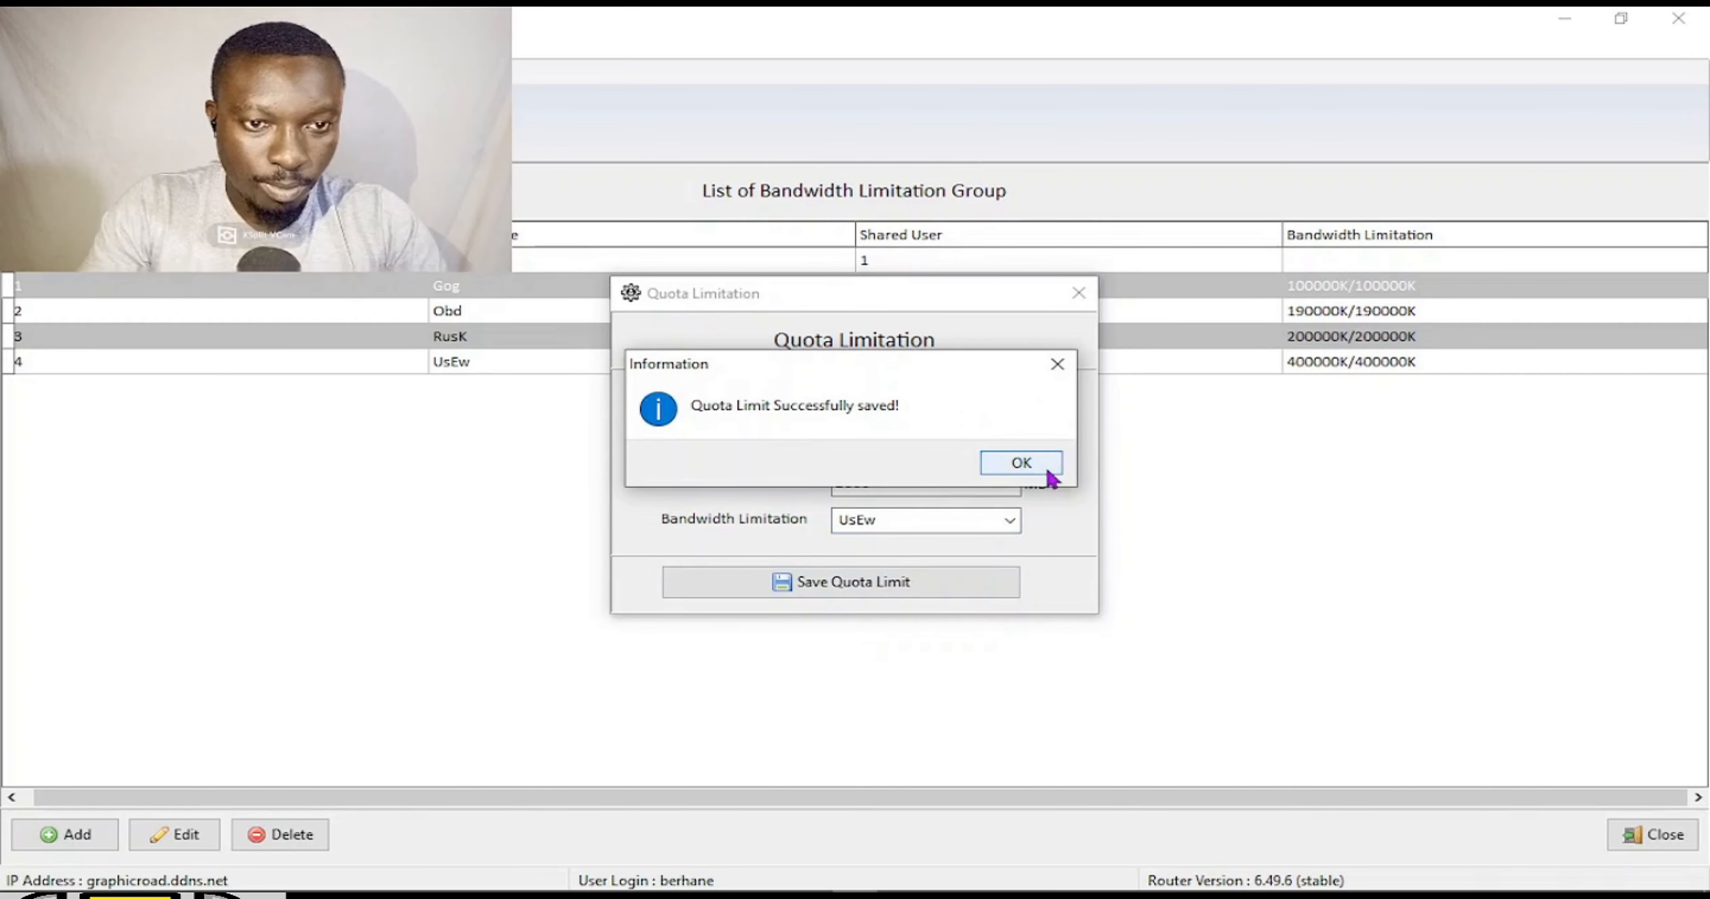
left_click(1049, 465)
left_click(1079, 293)
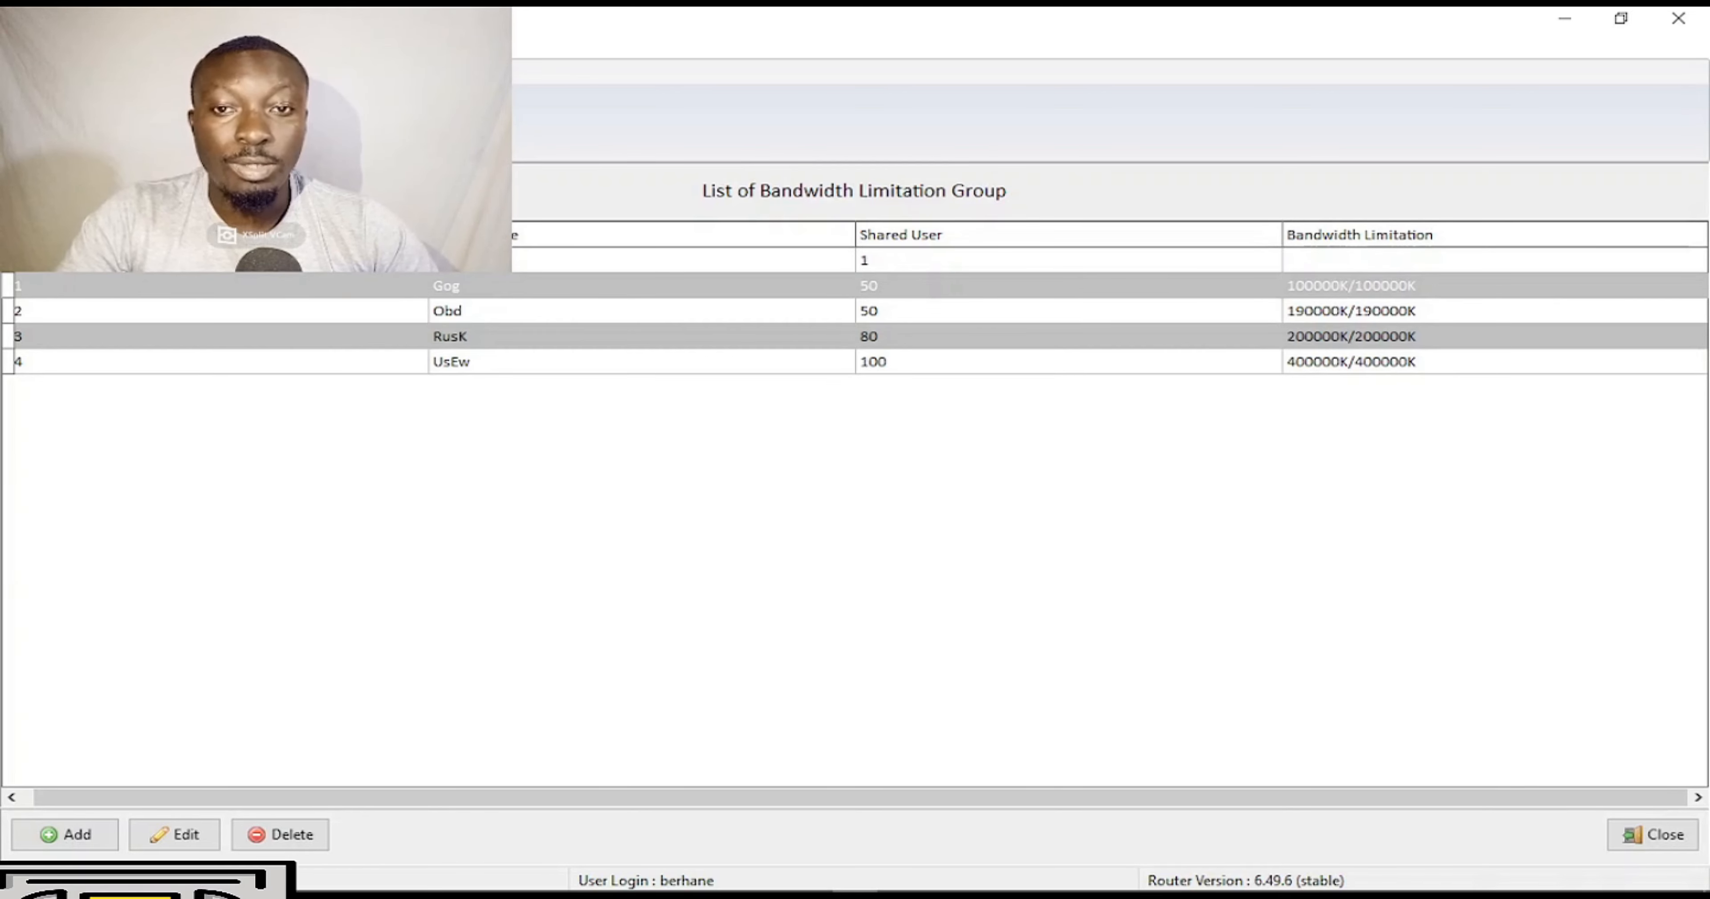
Name the PCQ upload and download queues Gog with rate 1.
left_click(318, 121)
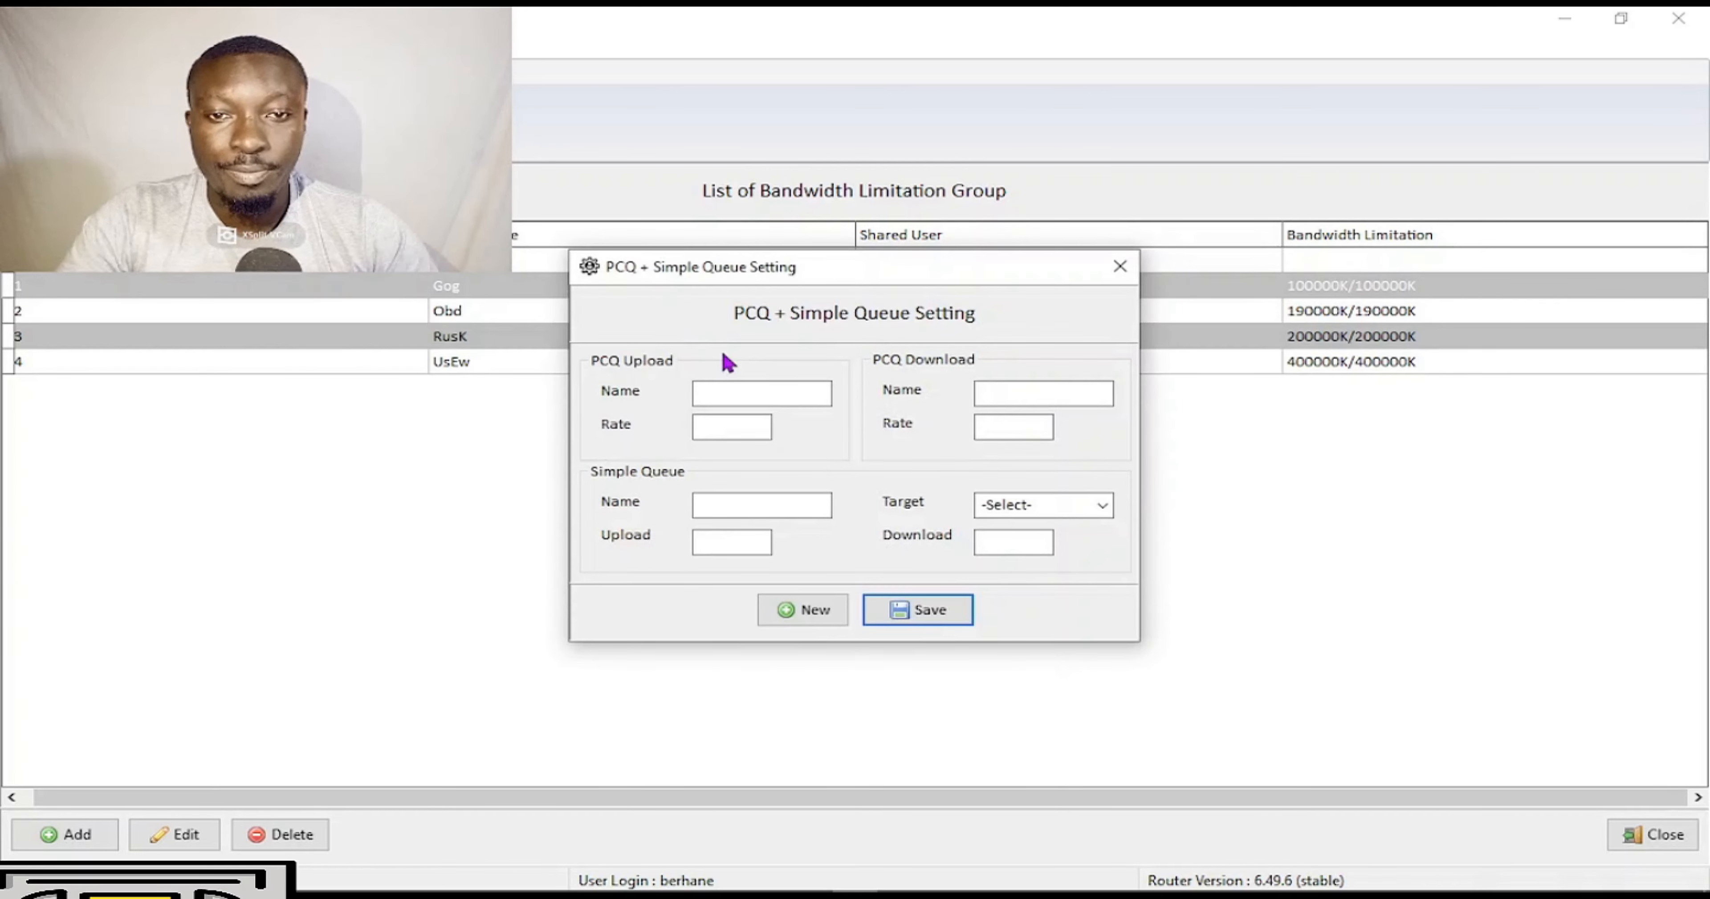
left_click_drag(817, 284, 823, 358)
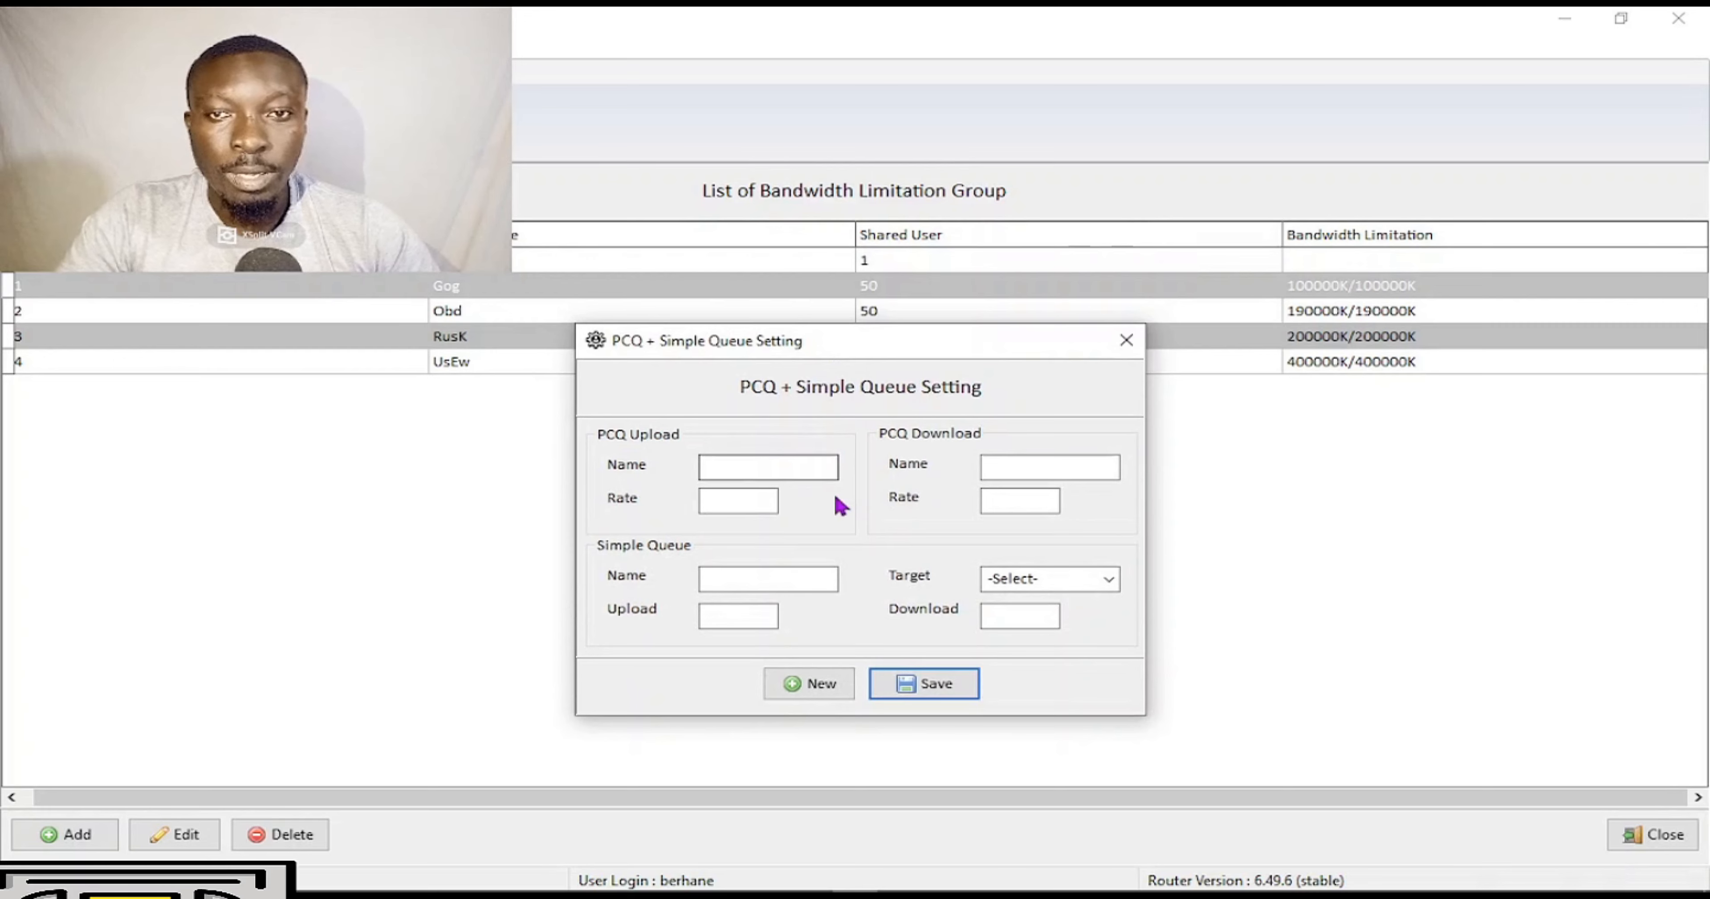
left_click(760, 468)
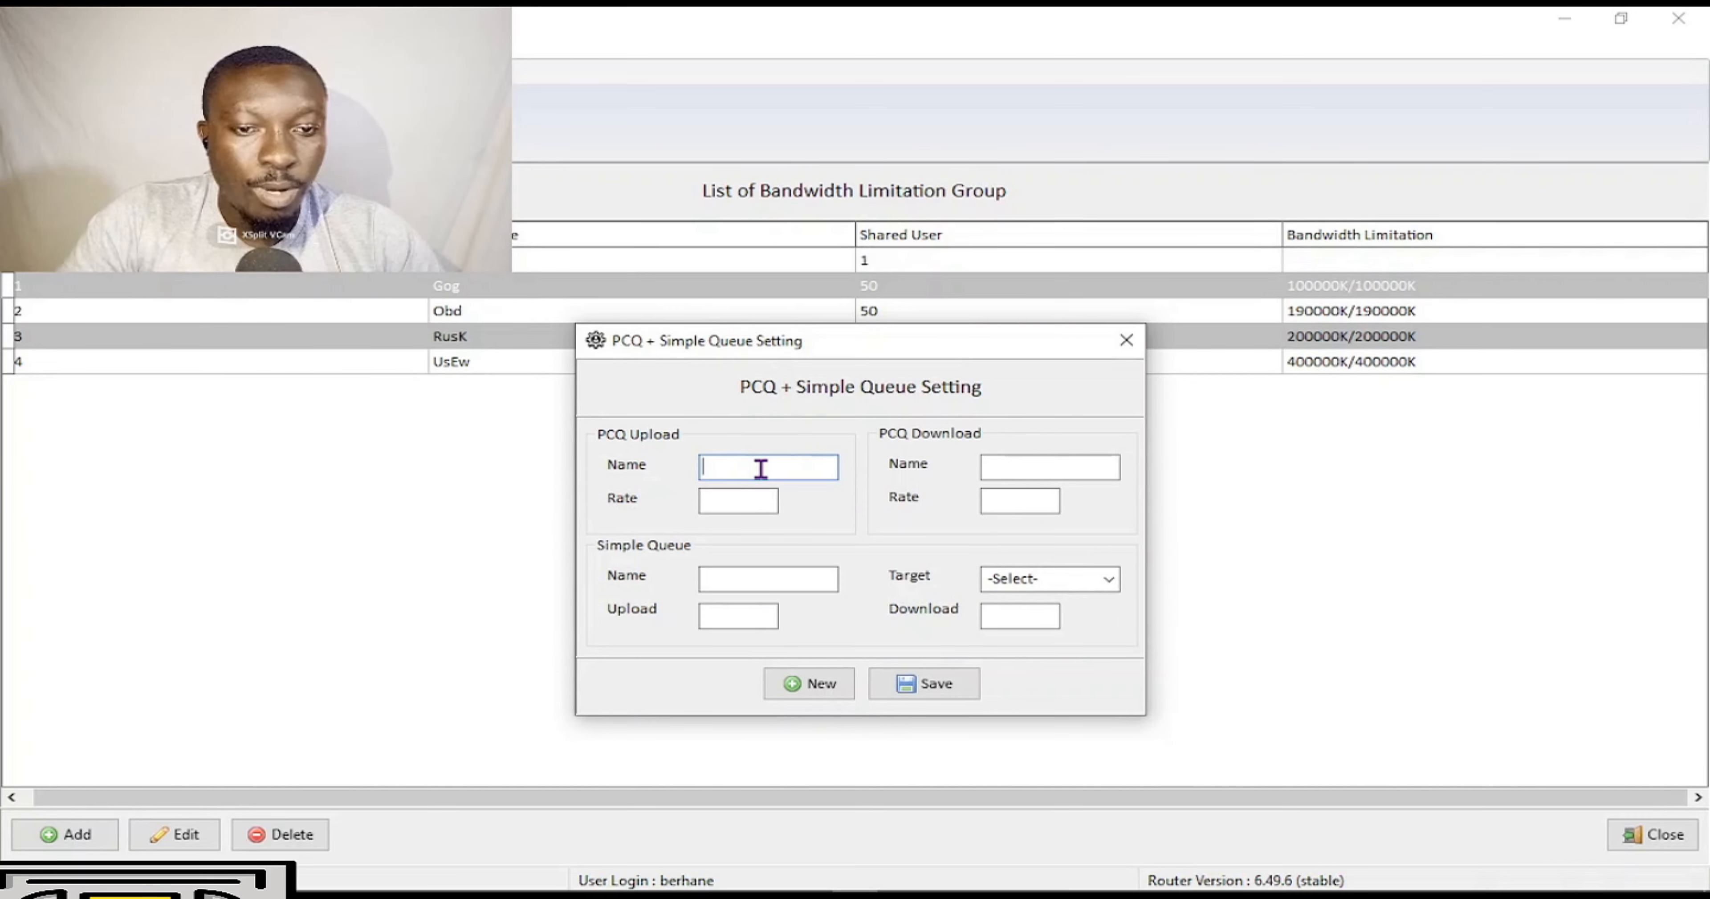
type("Gog")
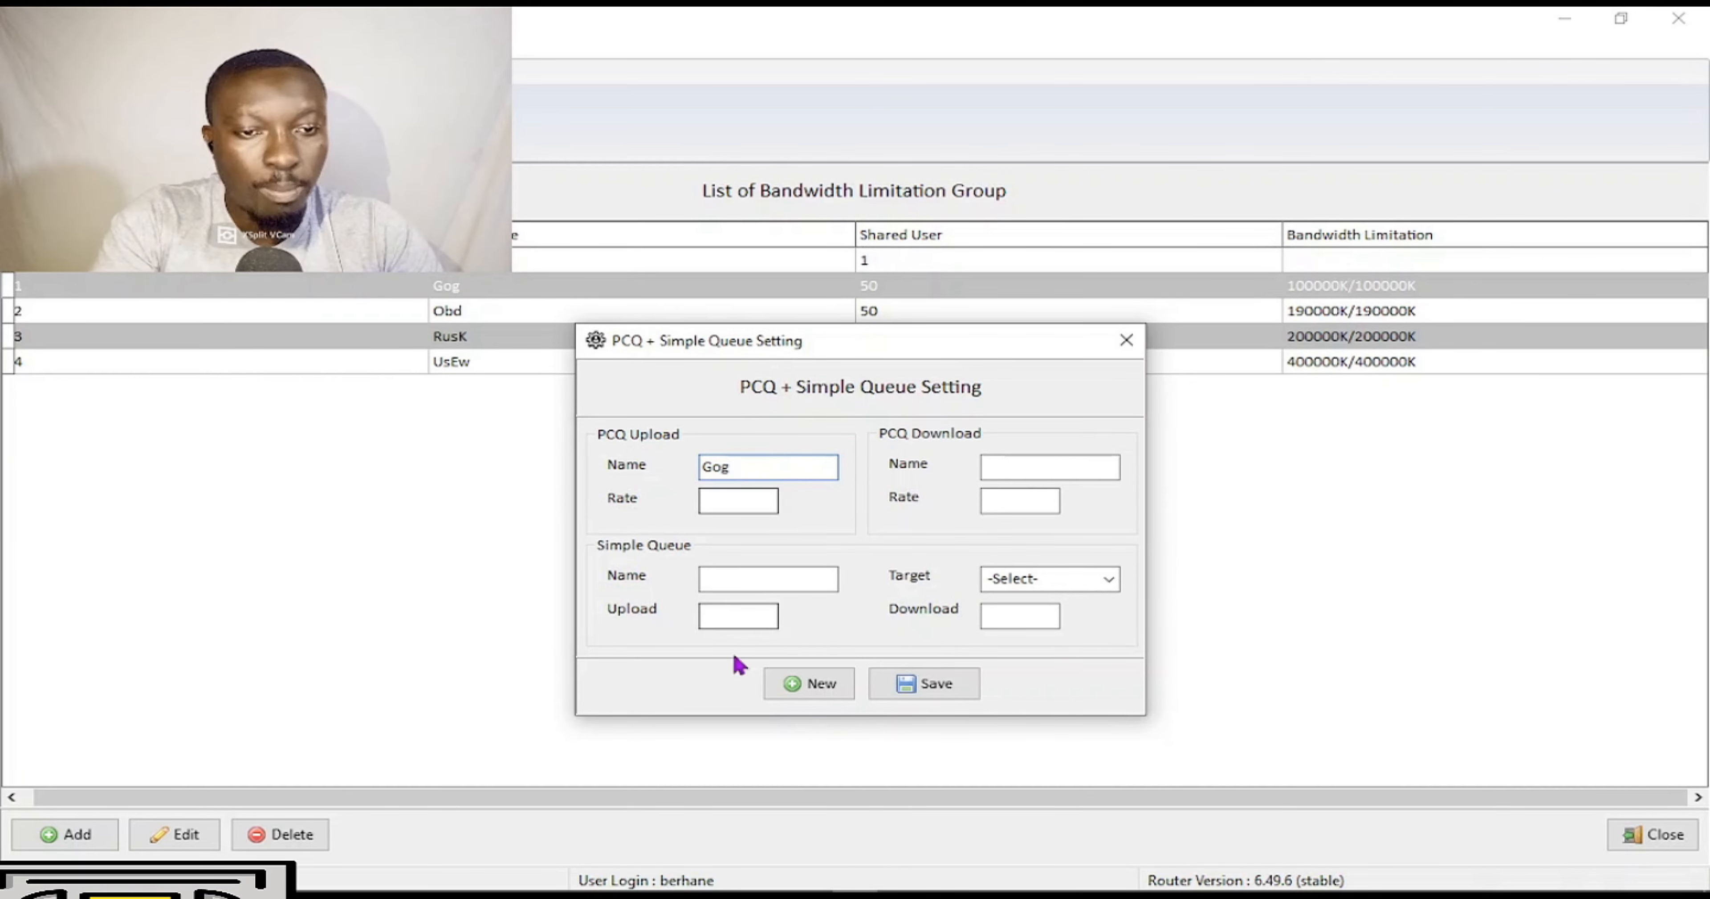
left_click(758, 502)
type("1")
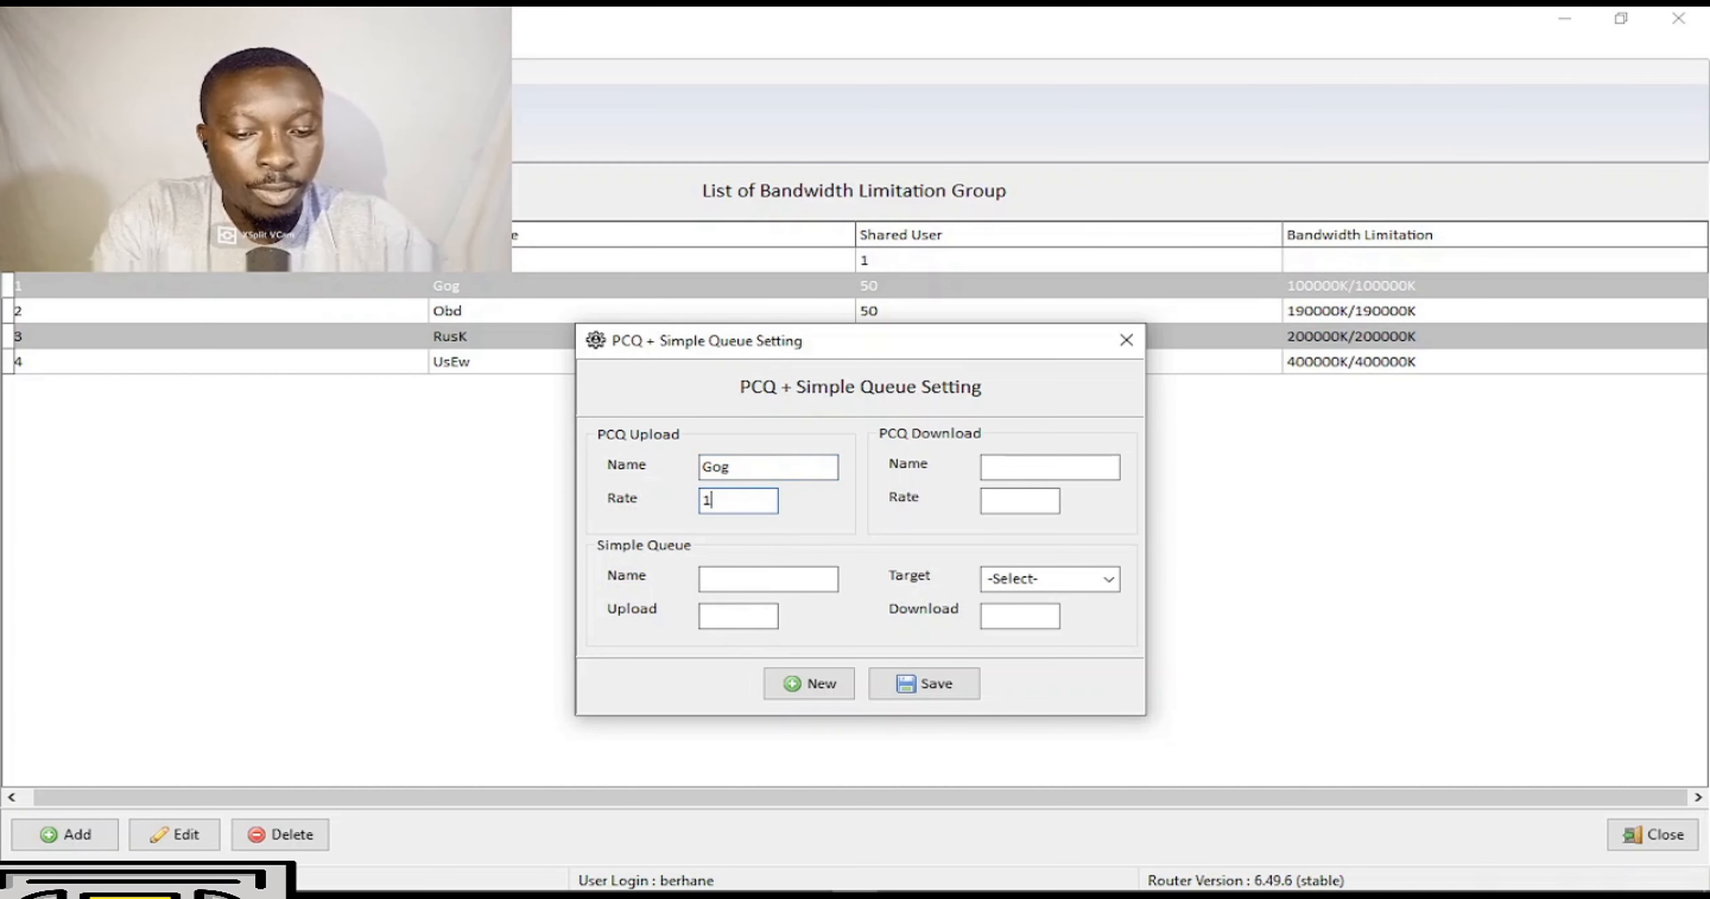
left_click(1003, 471)
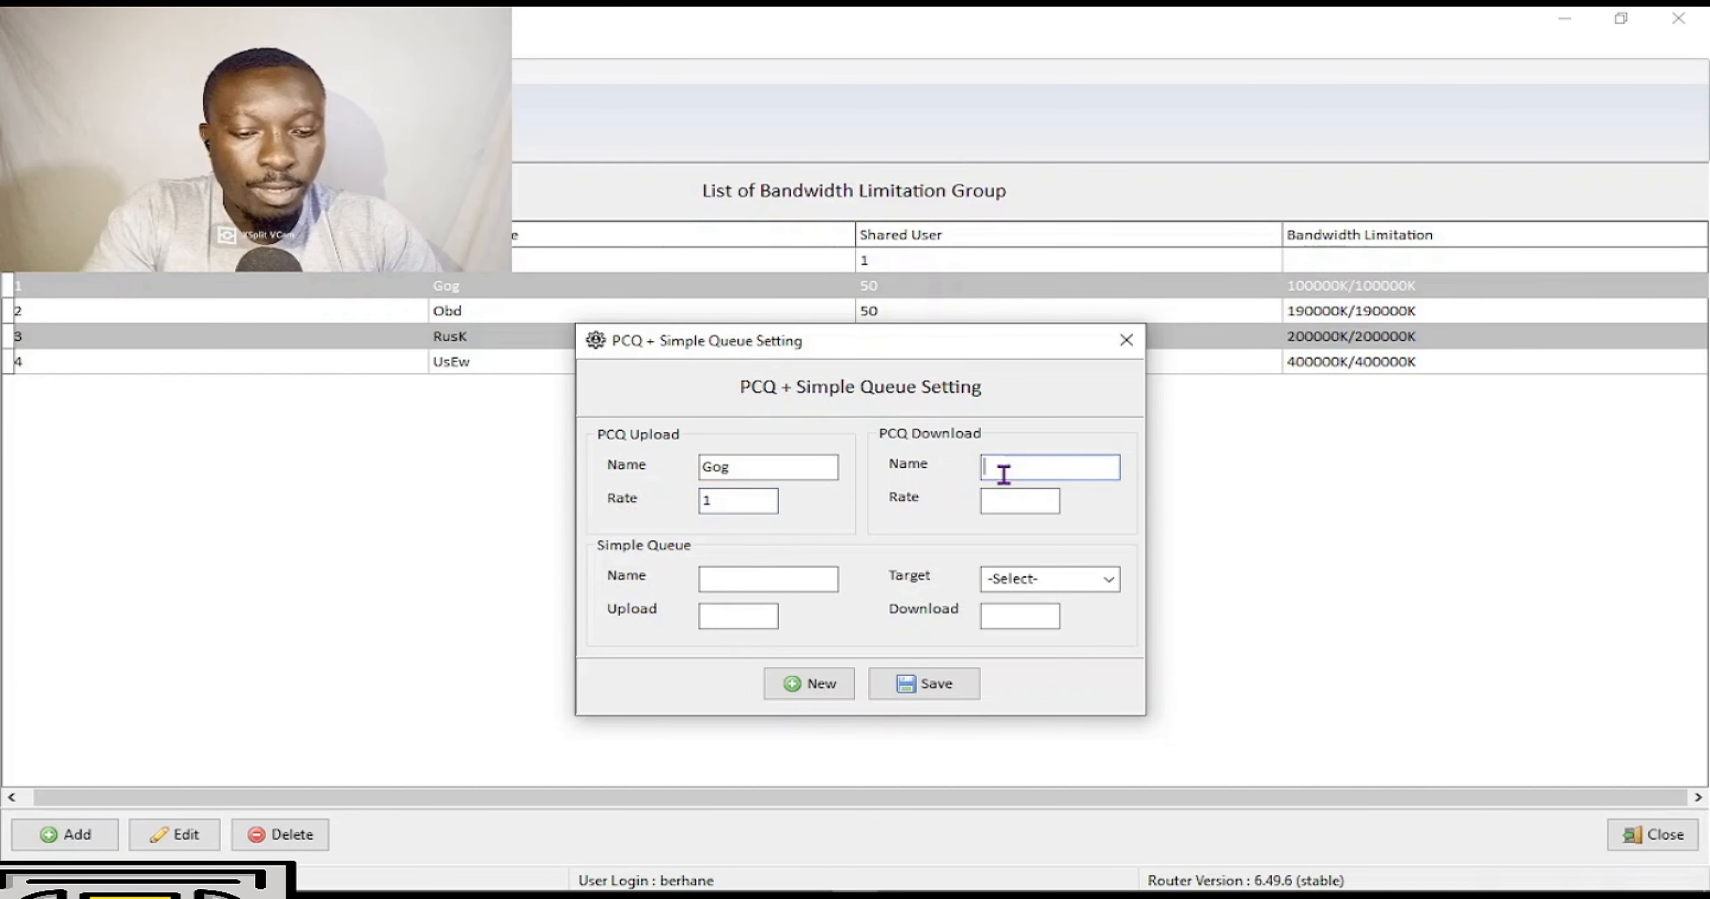
type("Gog")
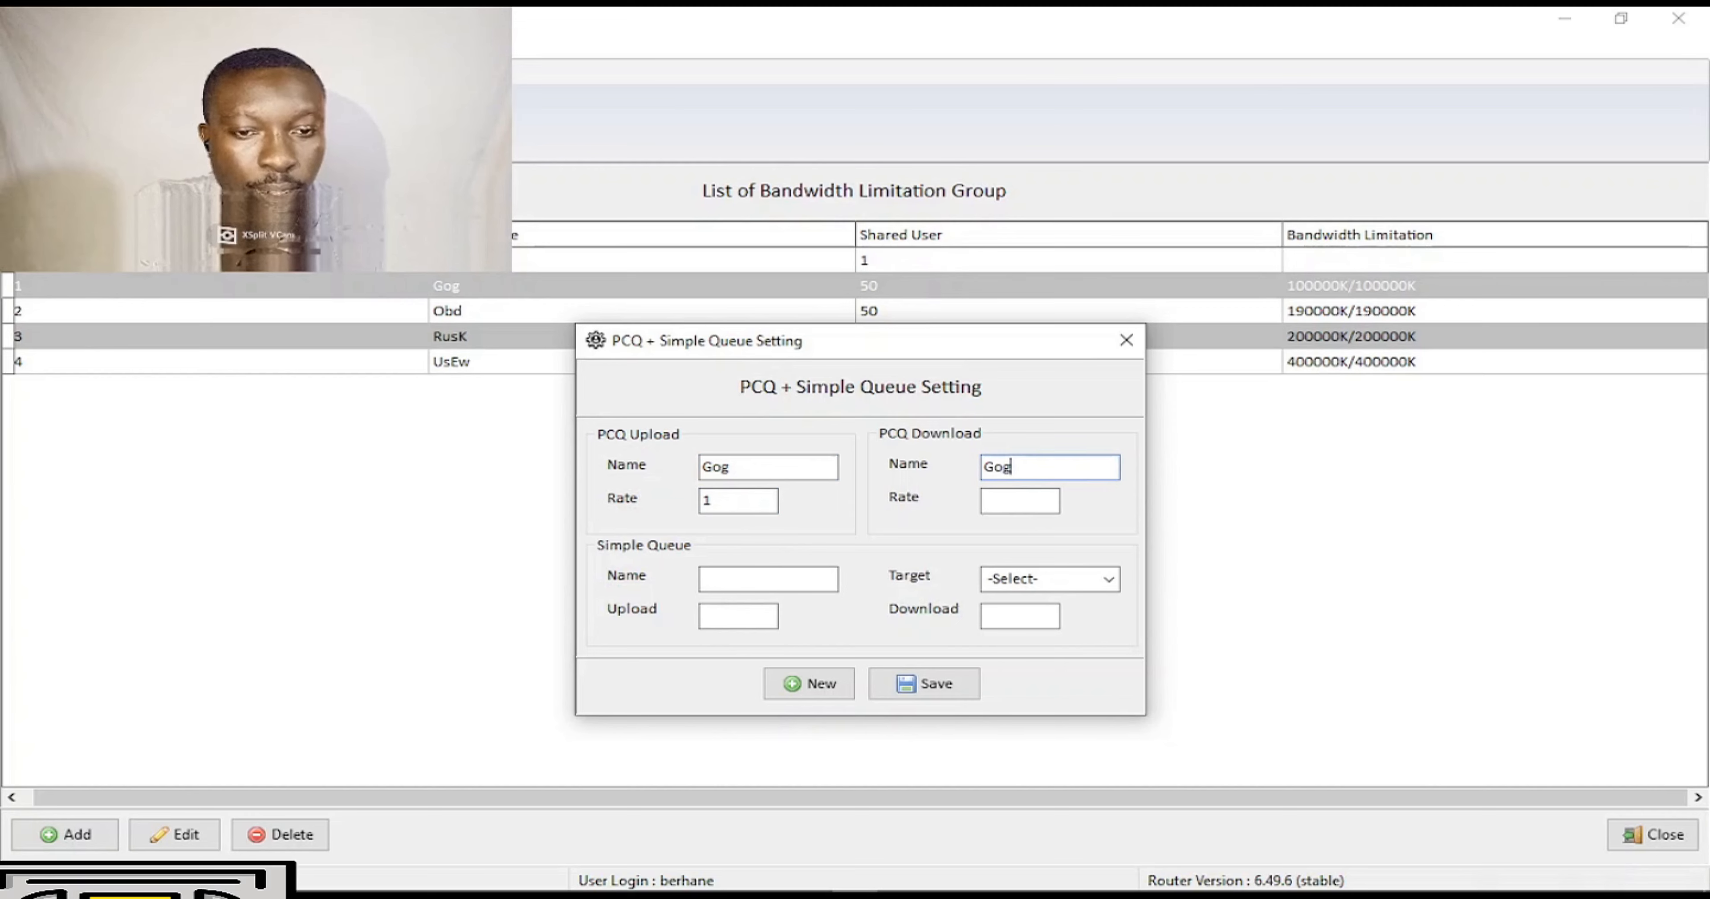
left_click(1009, 500)
Name the simple queue Gog with 50 upload/download, target 192.168.88.0/24, and save.
left_click(707, 581)
type("Gog")
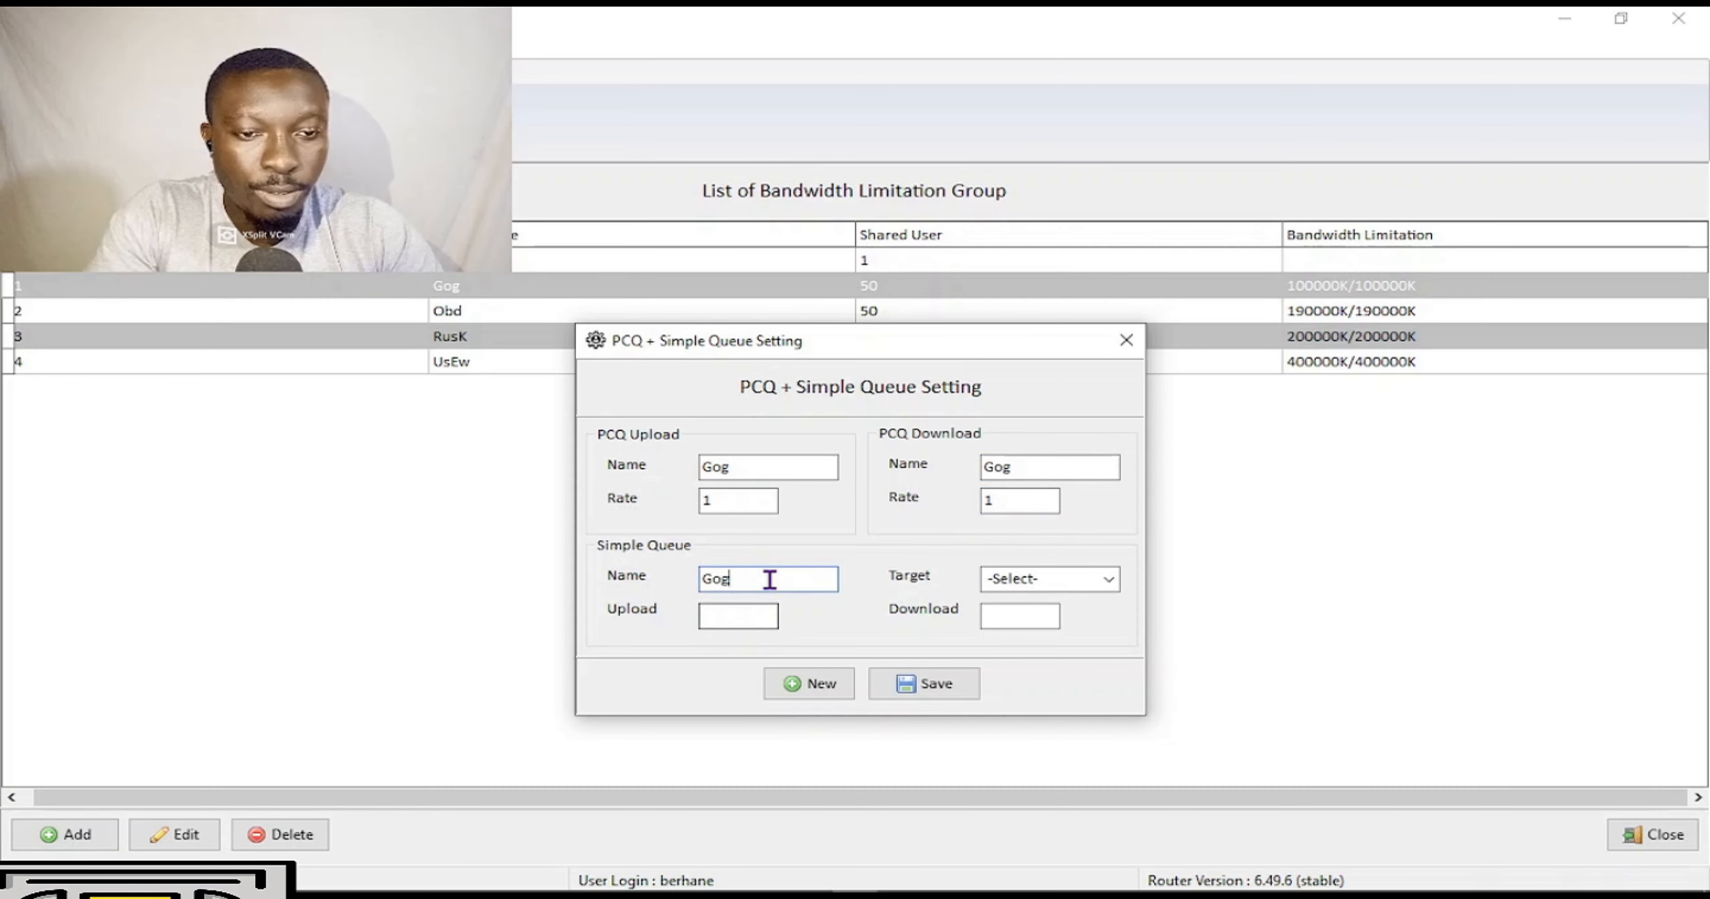
left_click(747, 624)
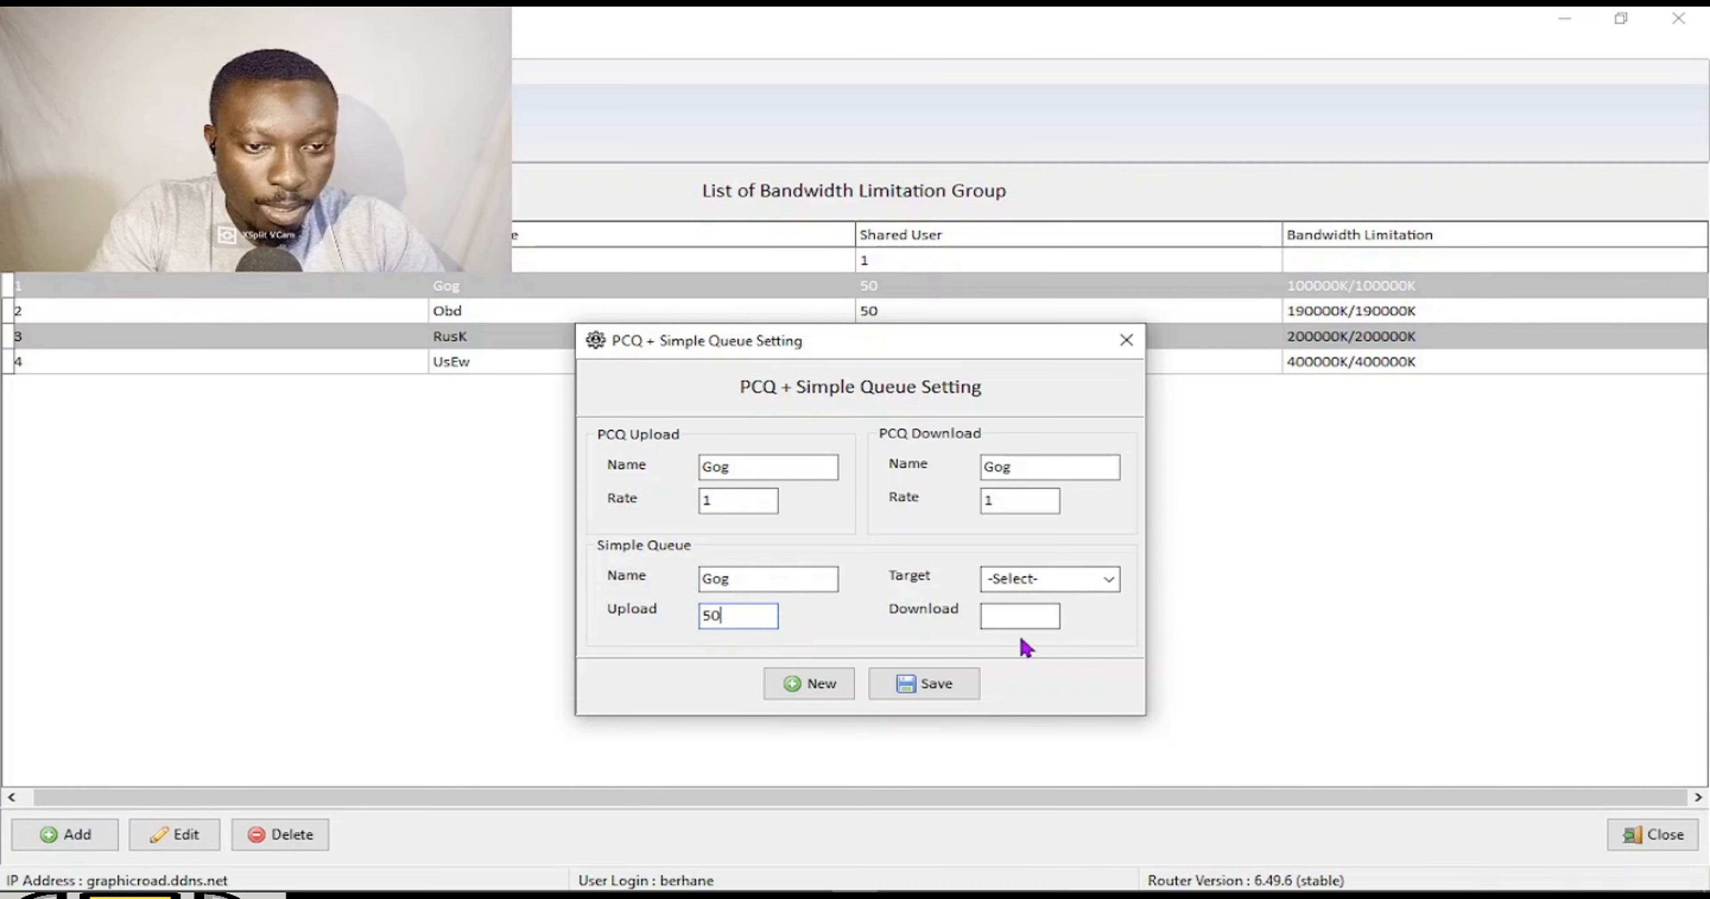
type("50")
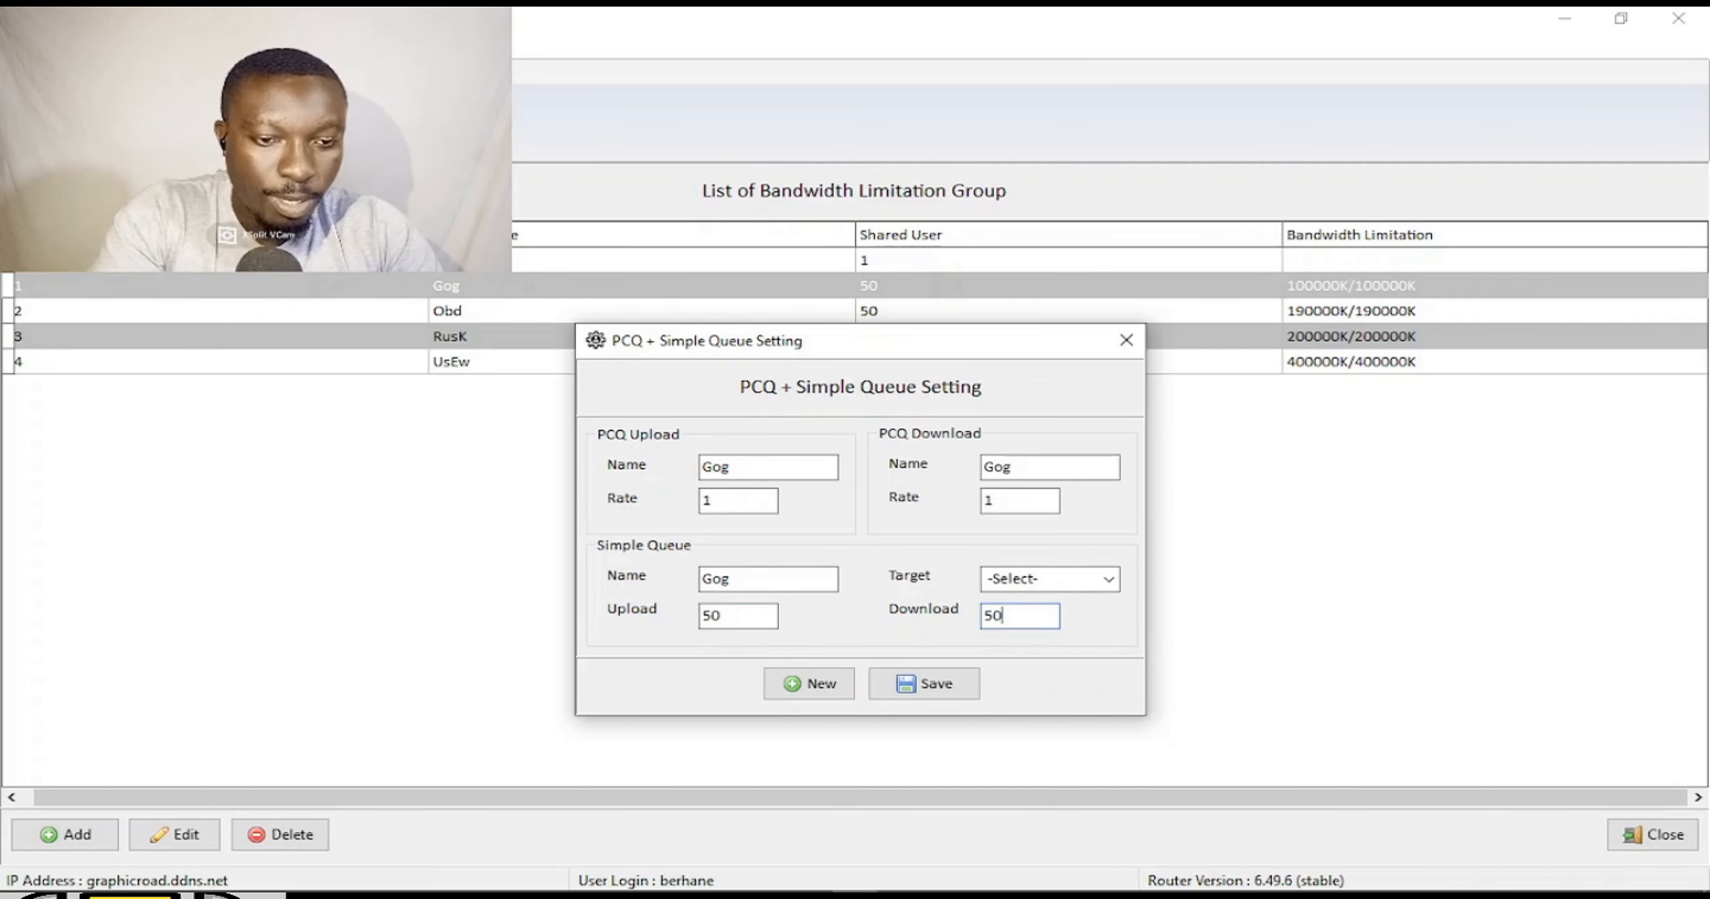
left_click(1109, 579)
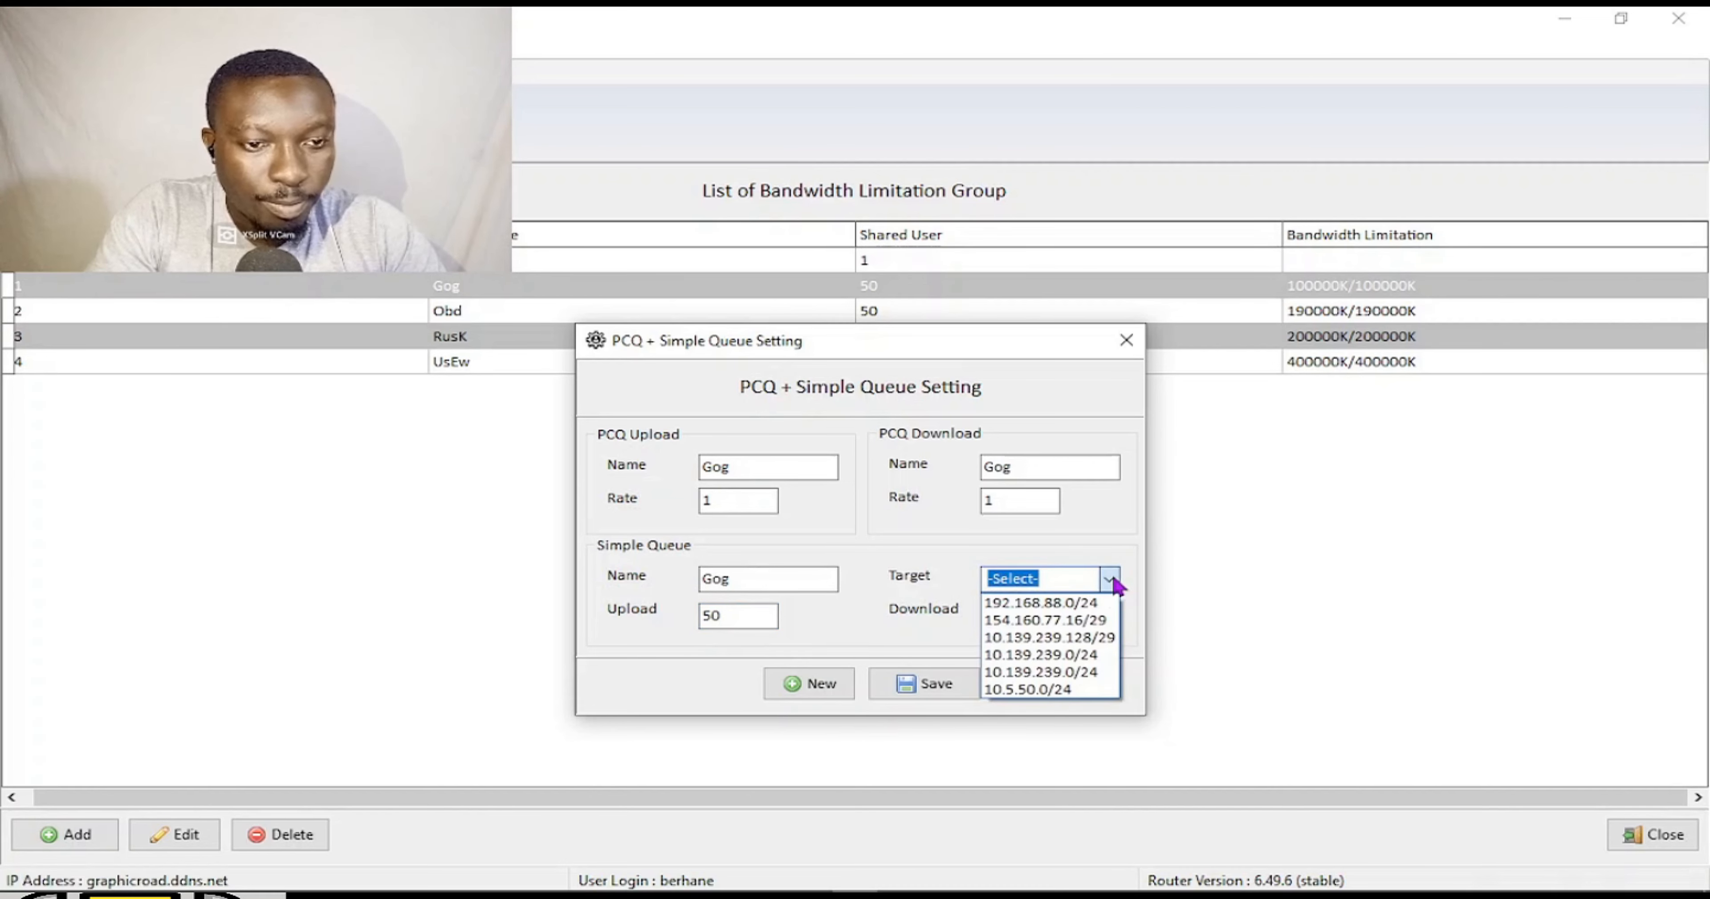
left_click(1095, 602)
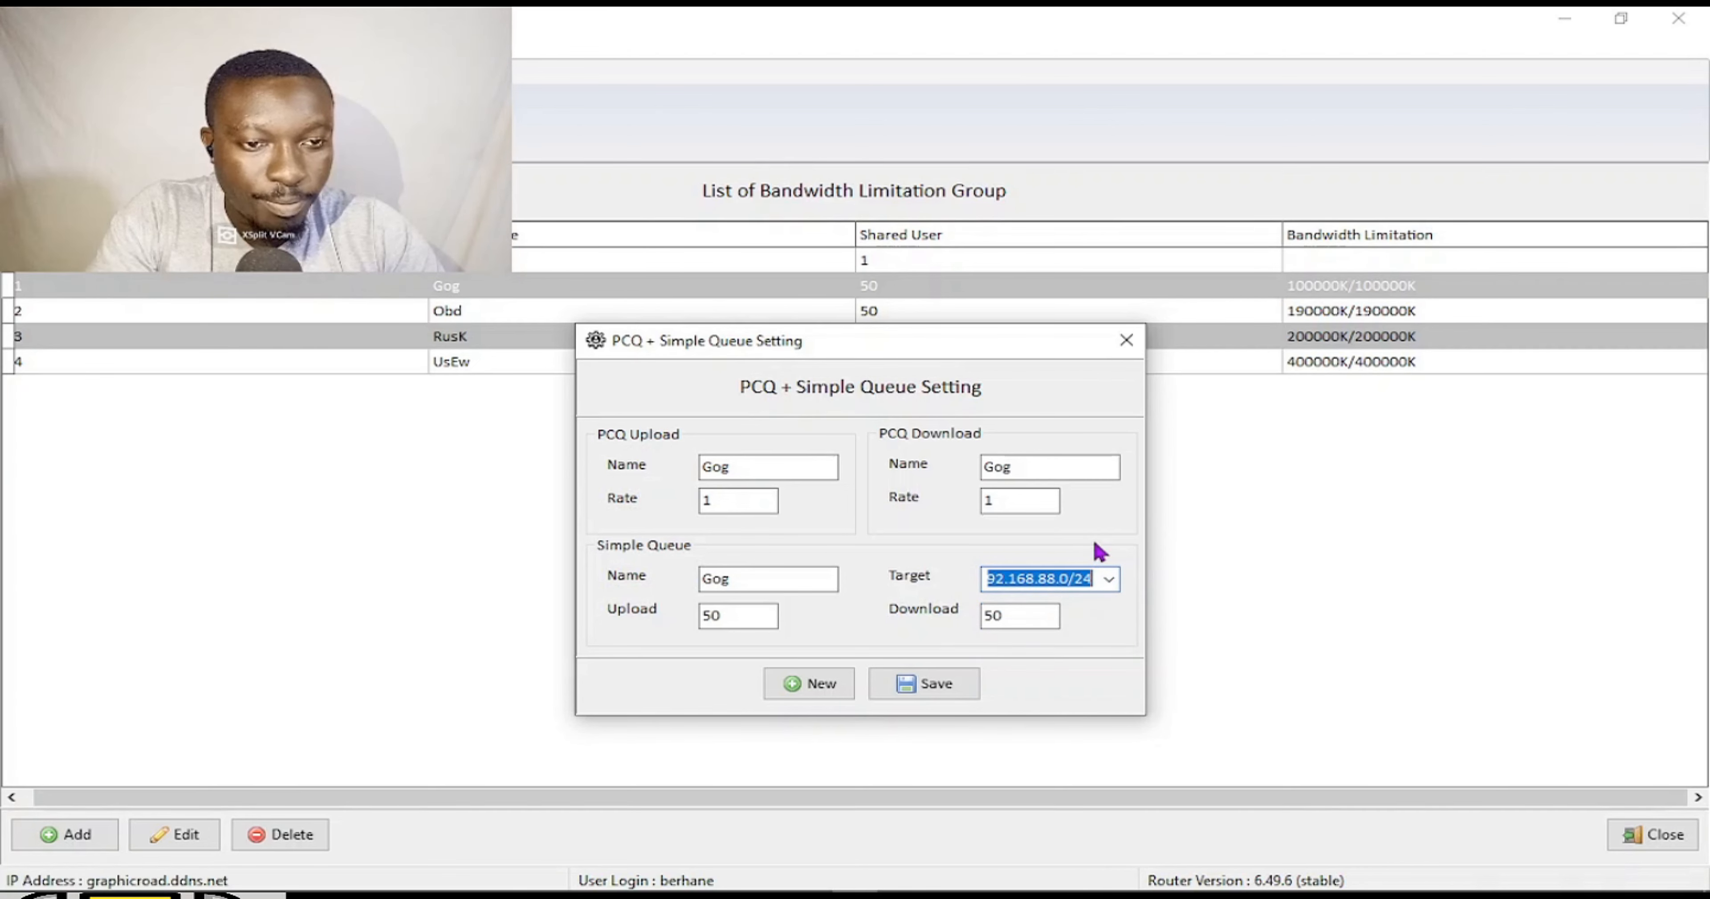
left_click(944, 685)
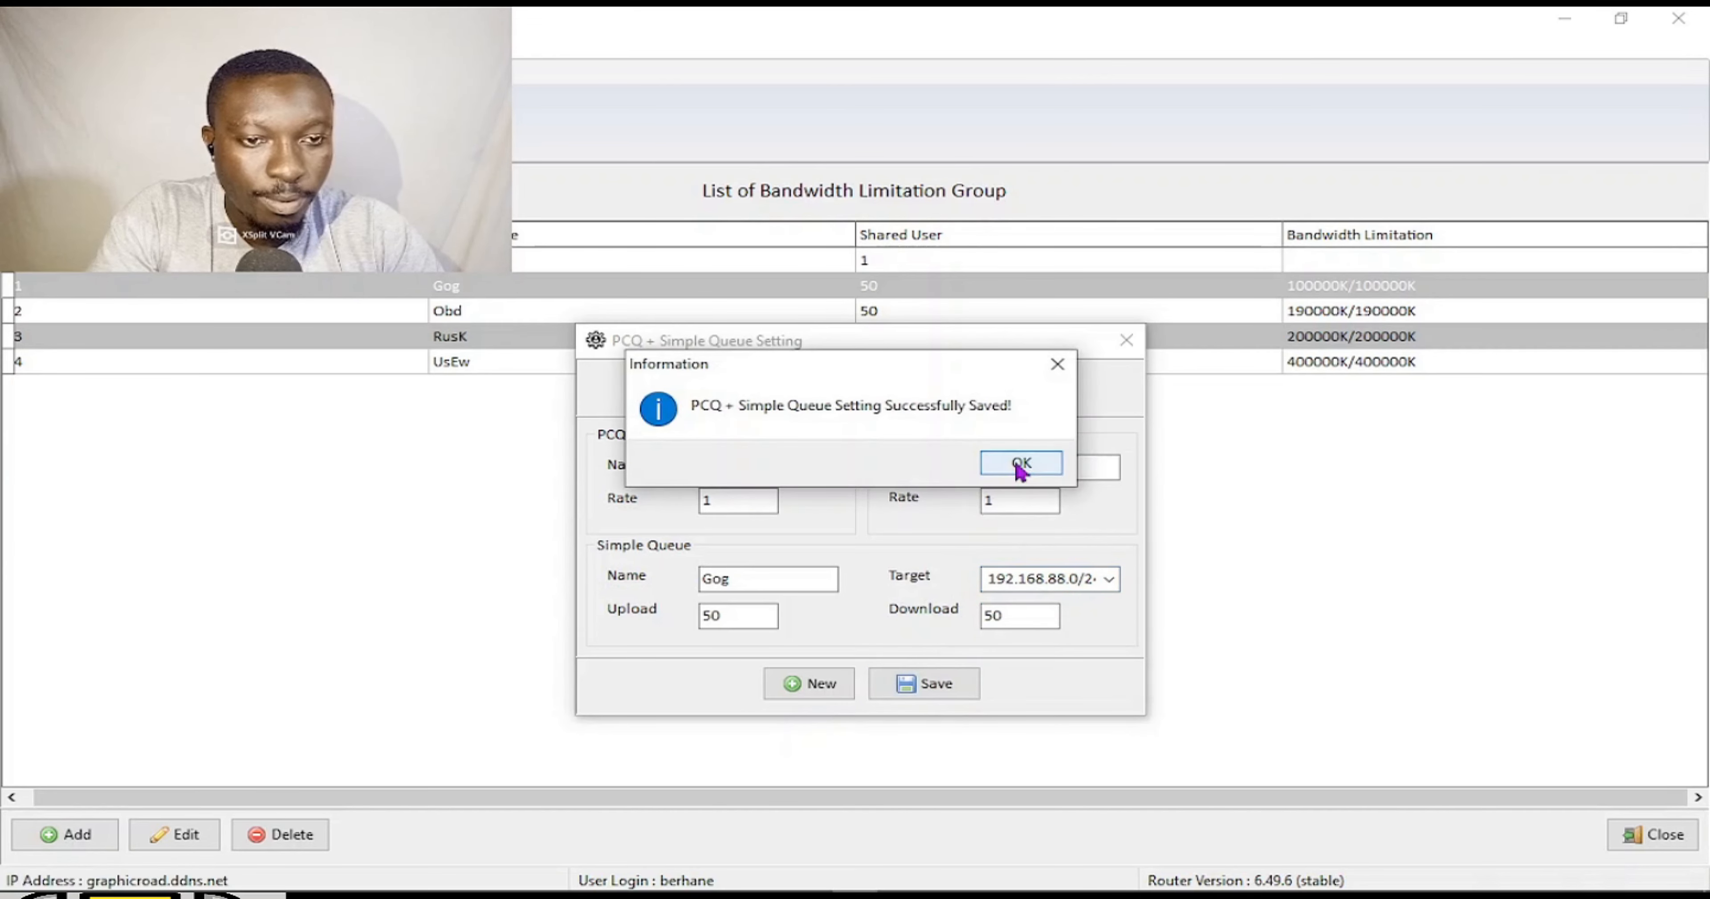
left_click(1021, 463)
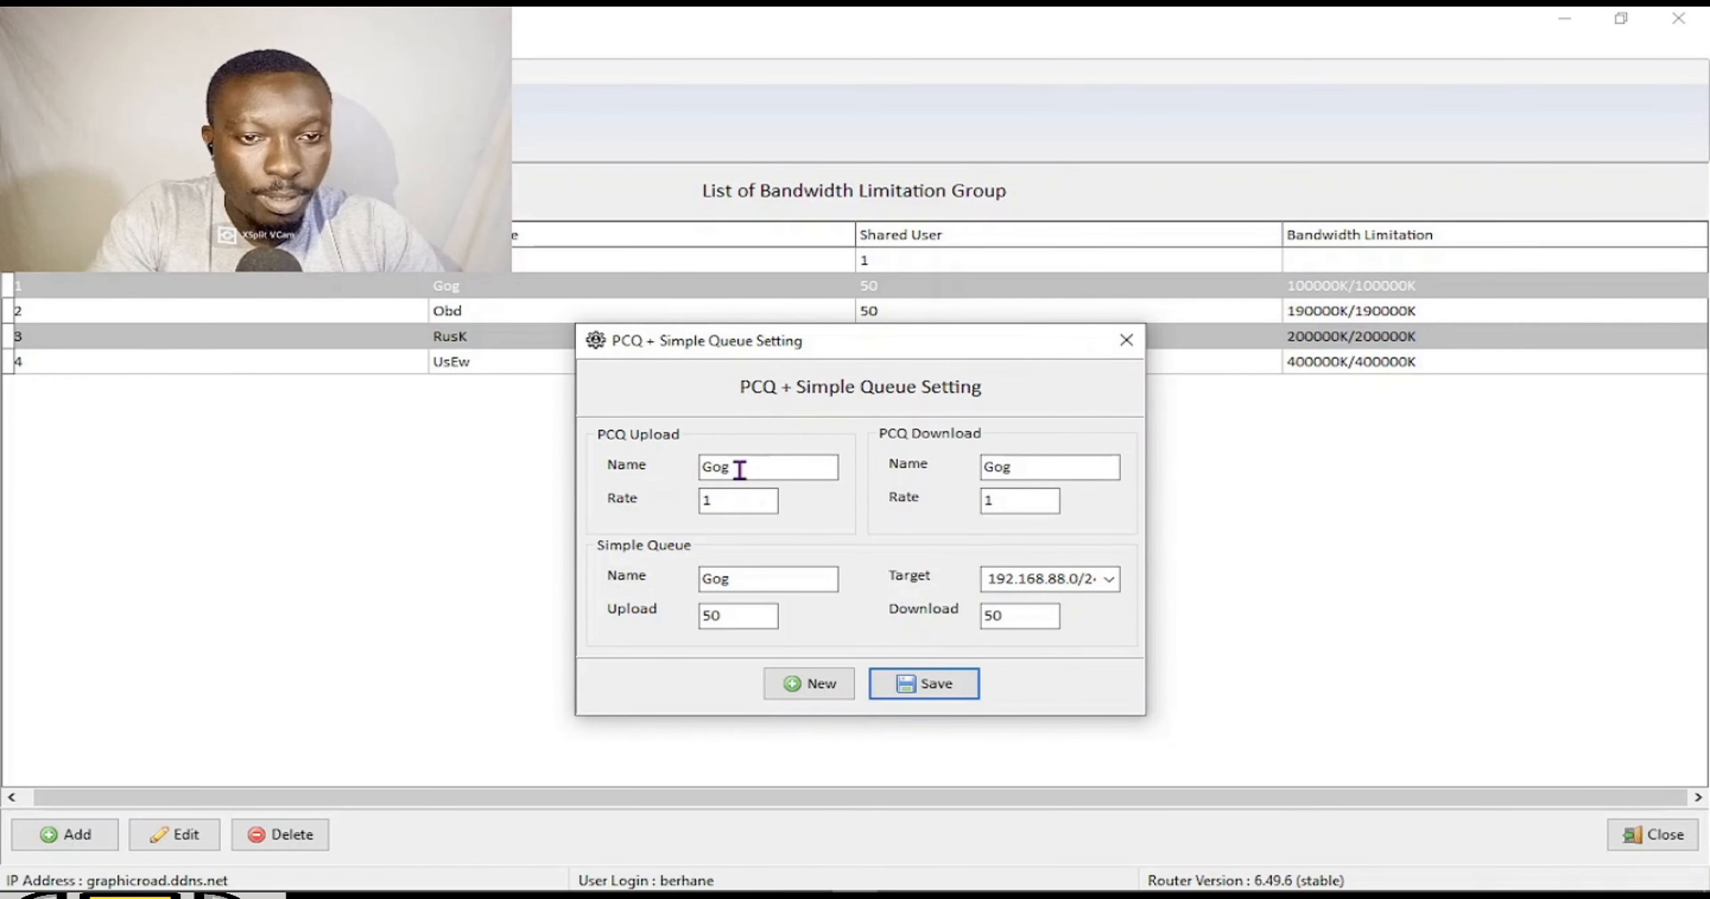
Rename the PCQ upload, PCQ download and simple queue entries to Obd.
left_click(769, 467)
left_click_drag(786, 466, 697, 467)
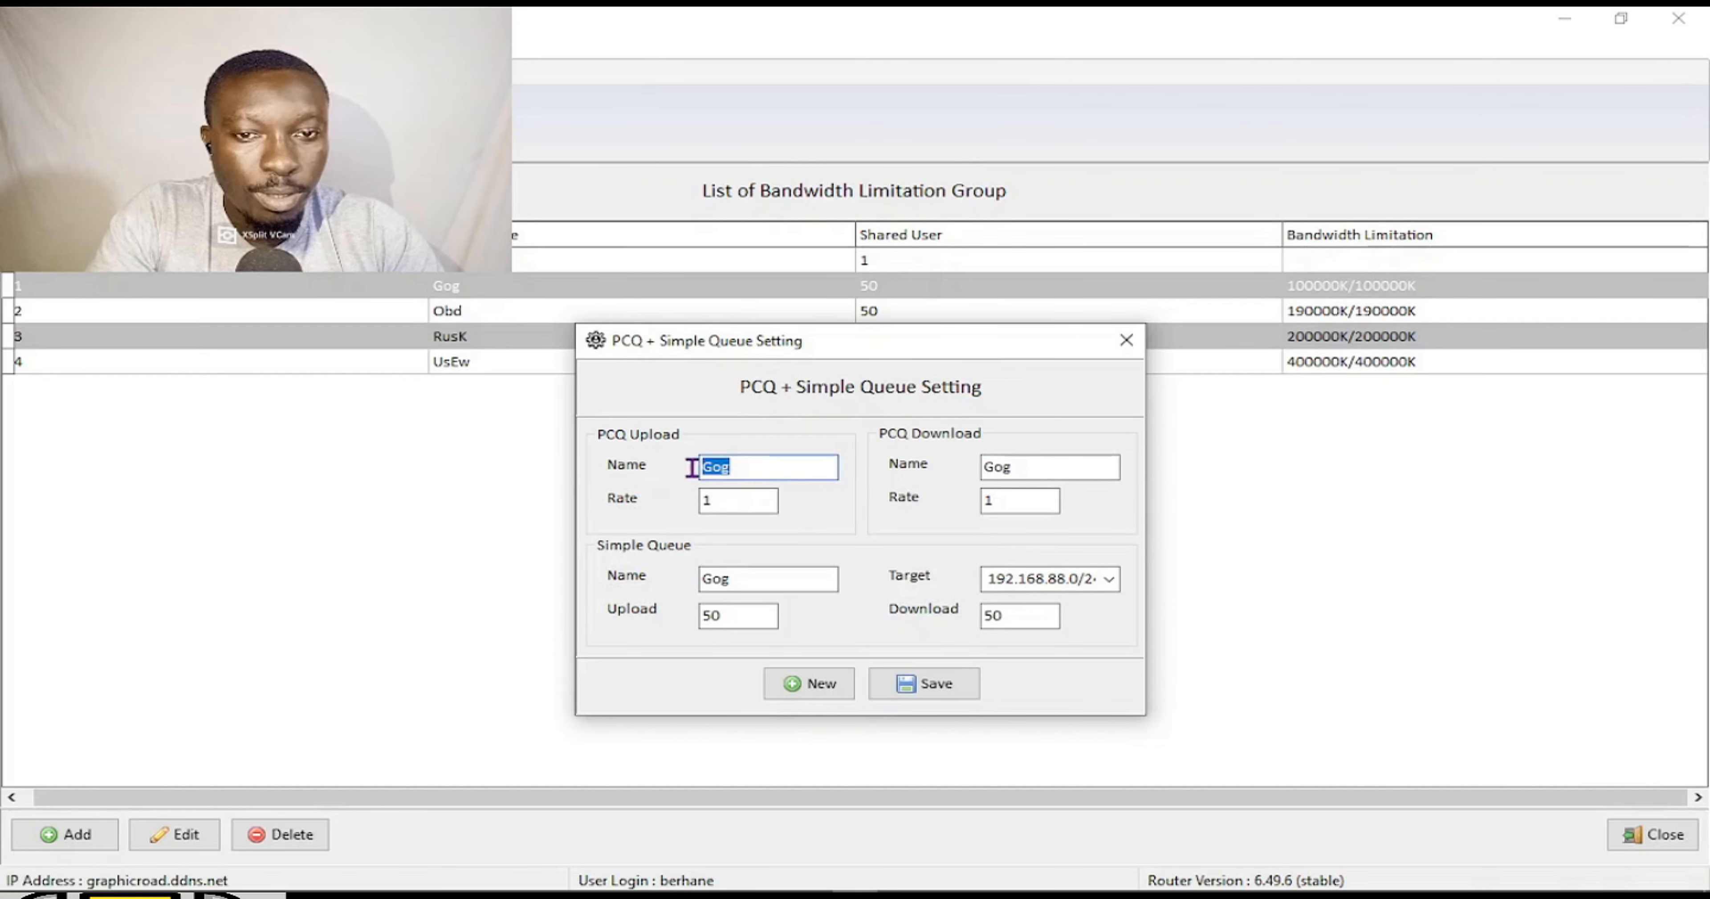
type("Obd")
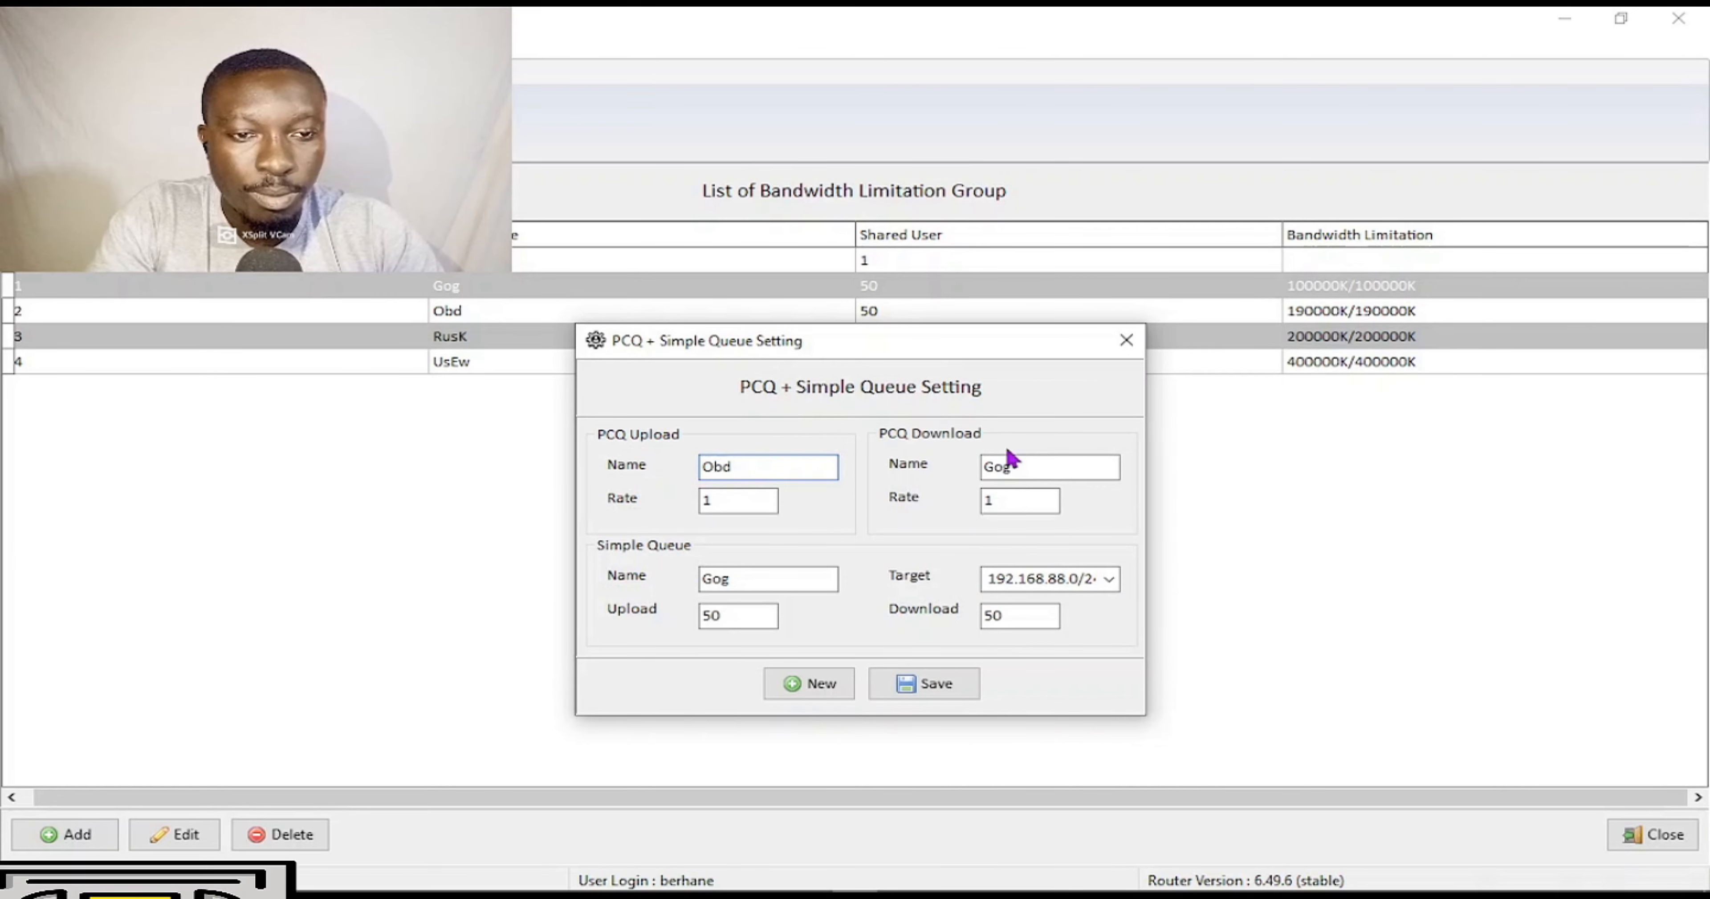
left_click_drag(1023, 461, 855, 475)
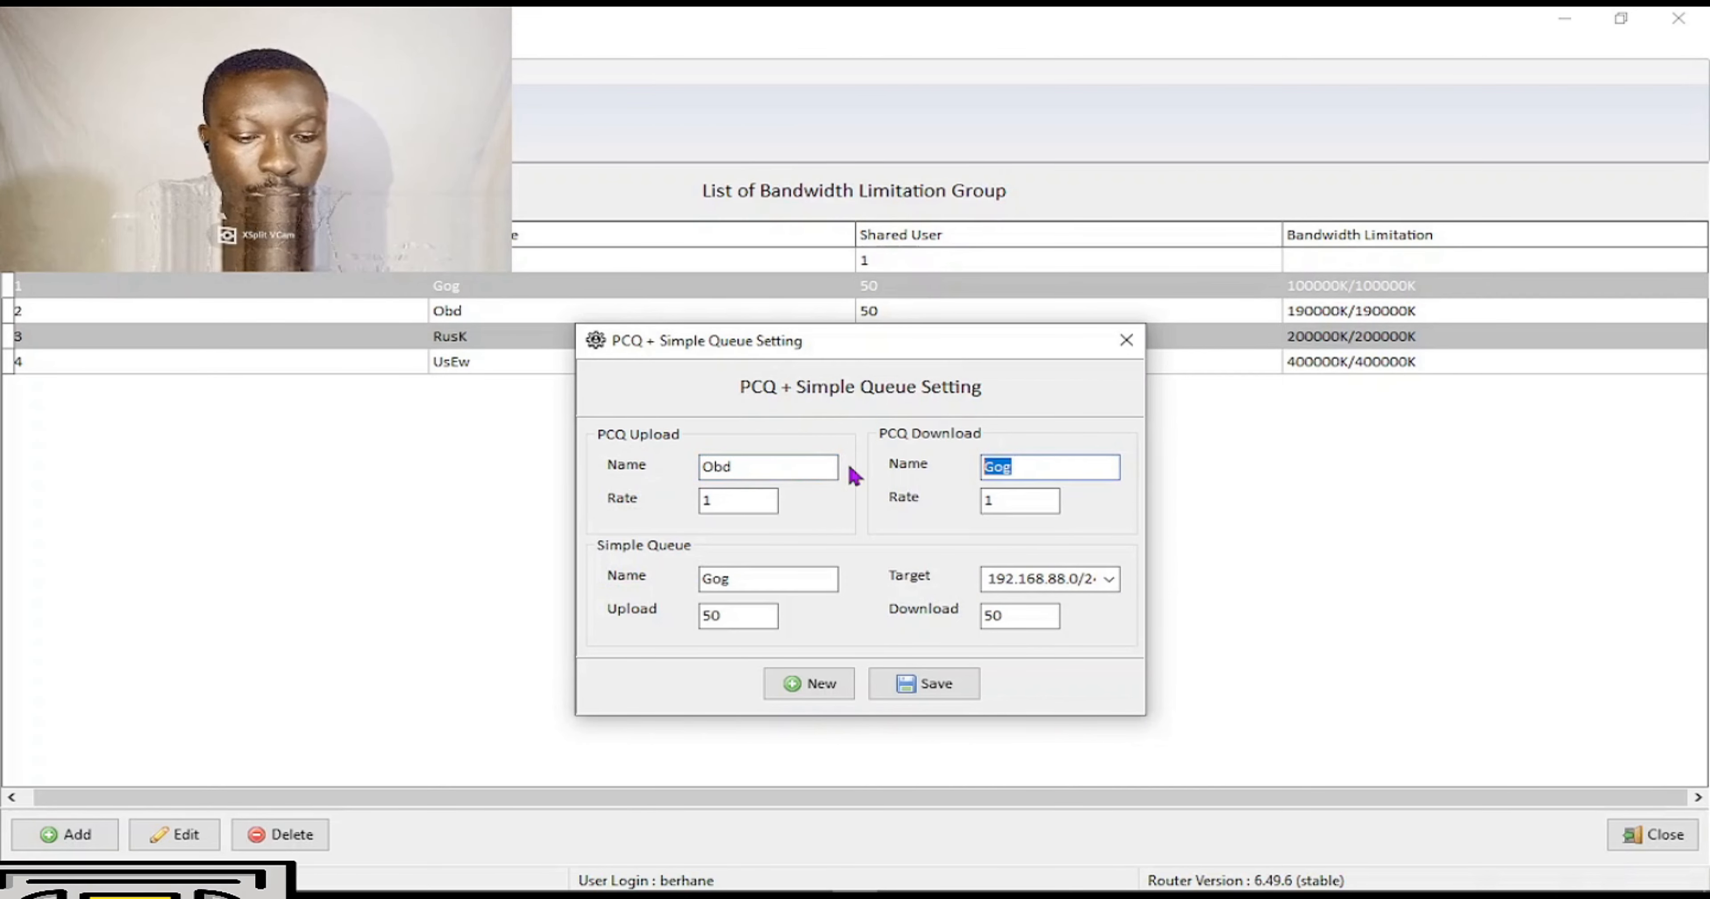
type("Obd")
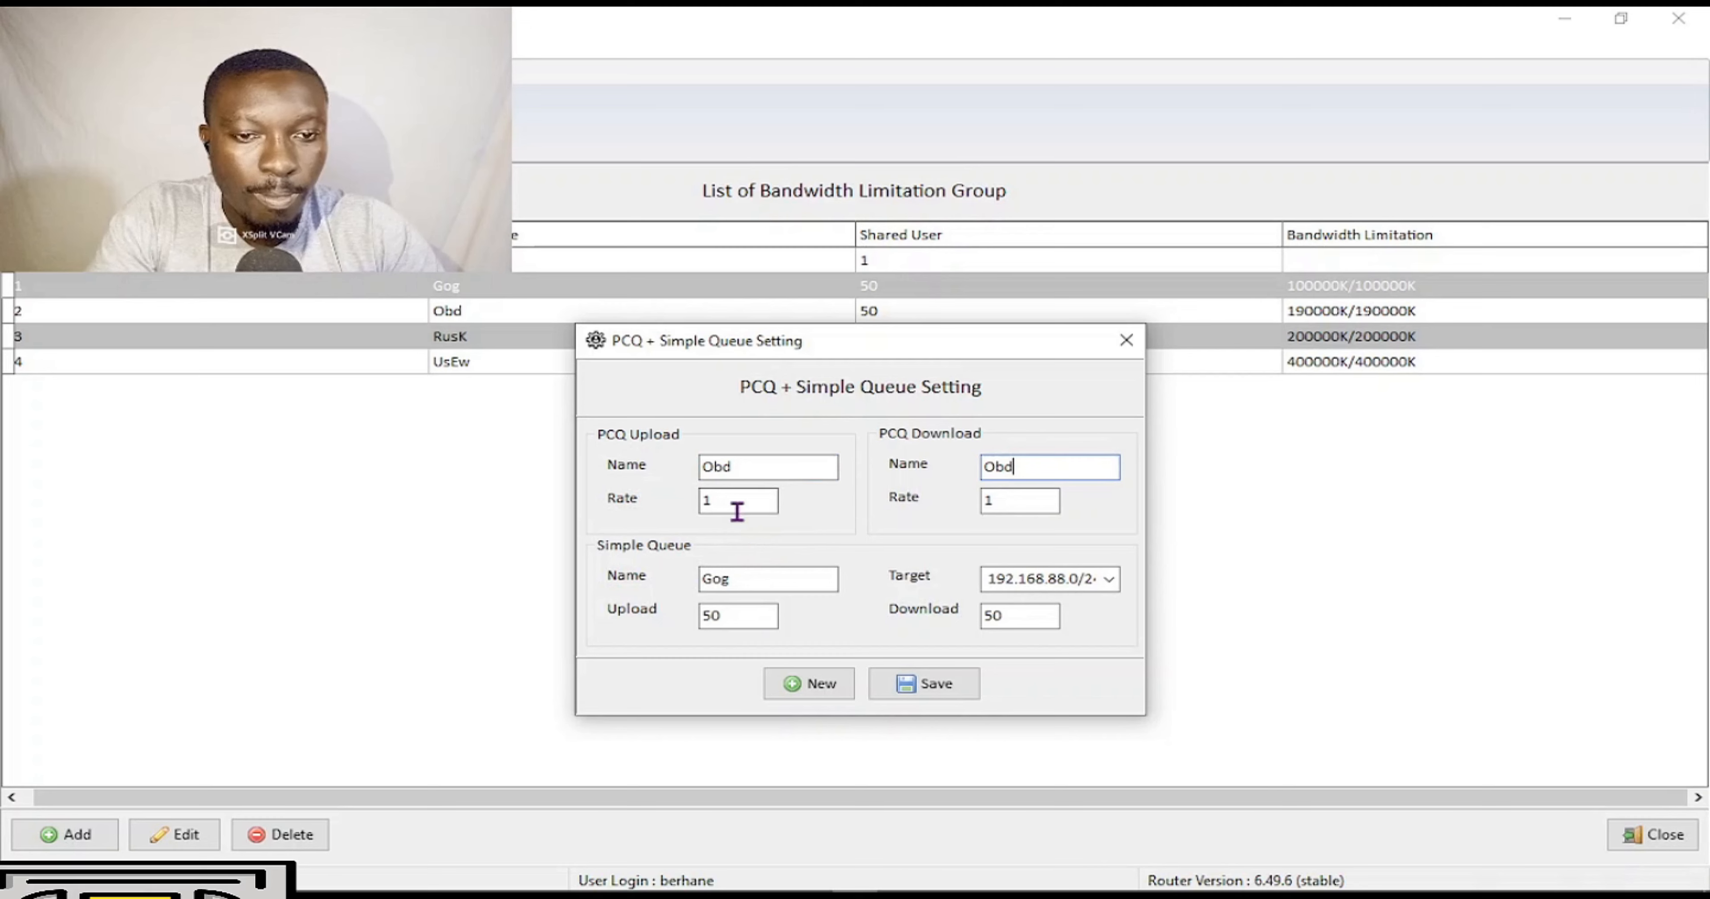
left_click_drag(752, 587, 616, 597)
type("Obd")
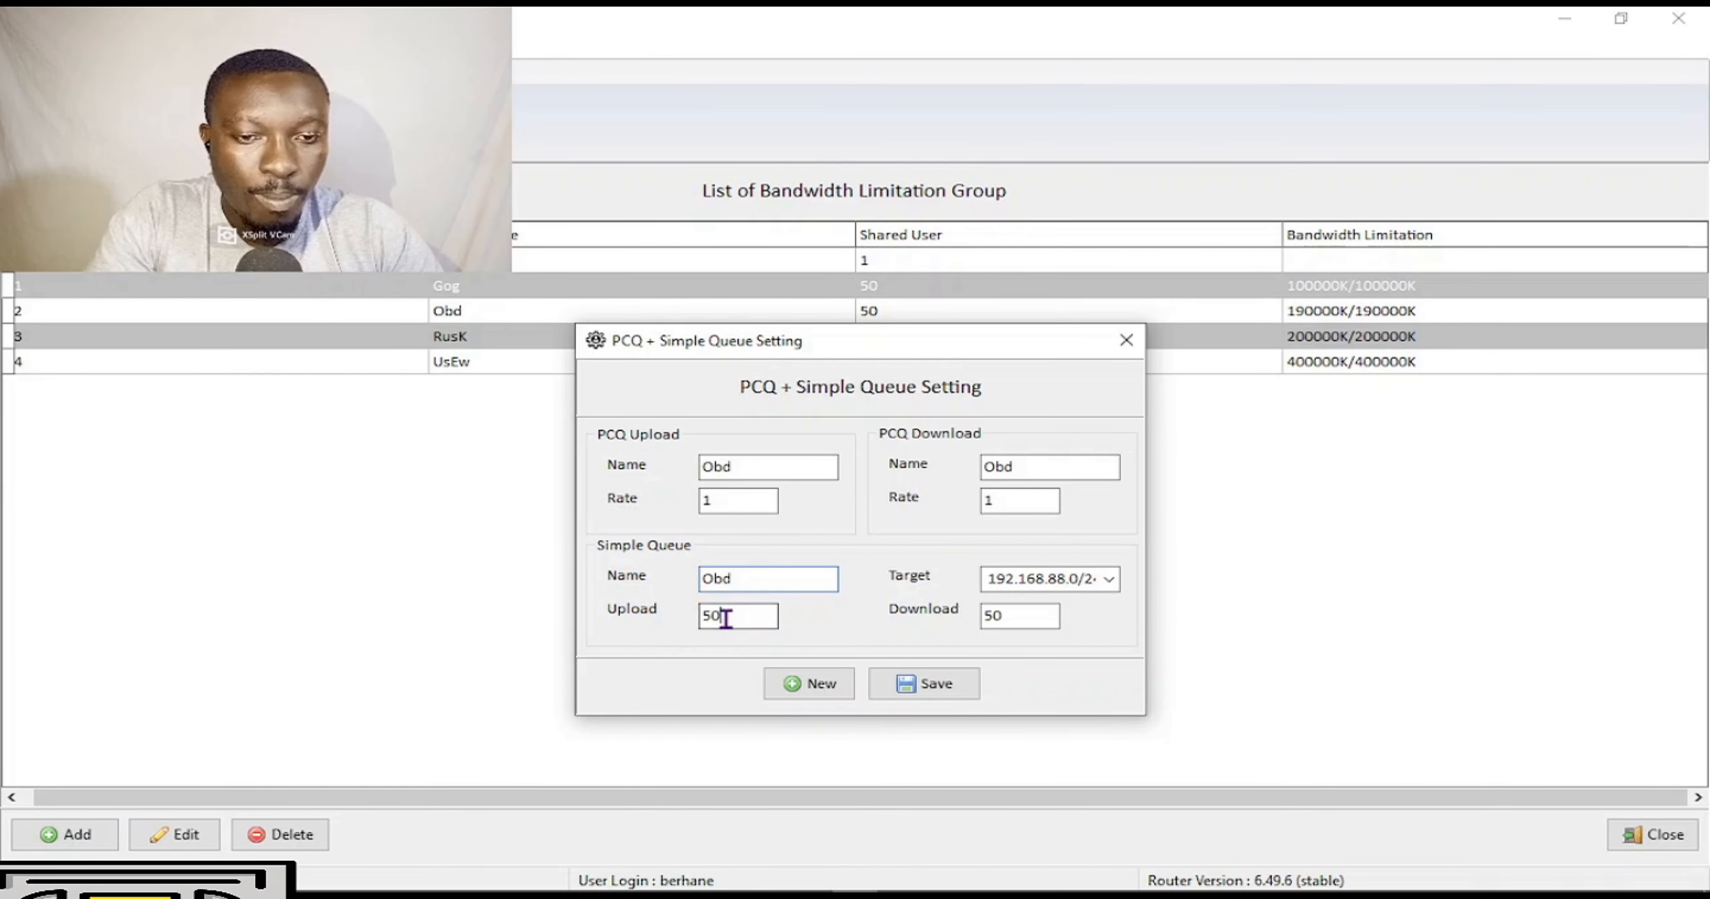
Set the simple queue upload and download to 100 and save the Obd setting.
left_click_drag(725, 615, 668, 618)
type("100")
left_click_drag(1038, 615, 851, 624)
type("100")
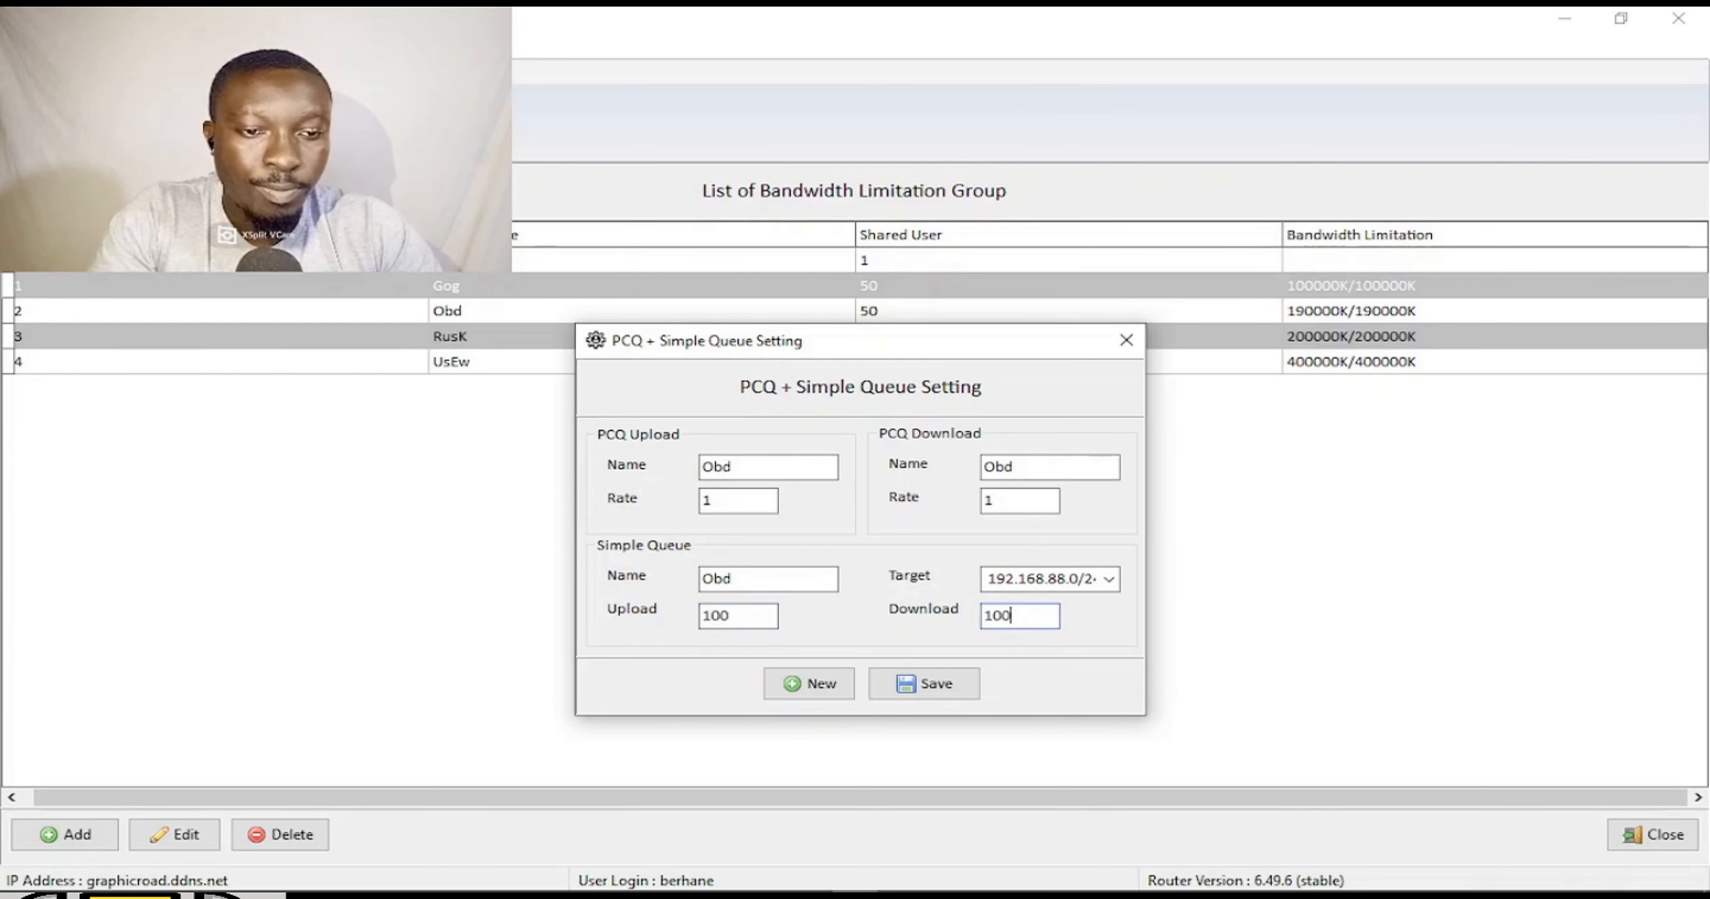
left_click(948, 691)
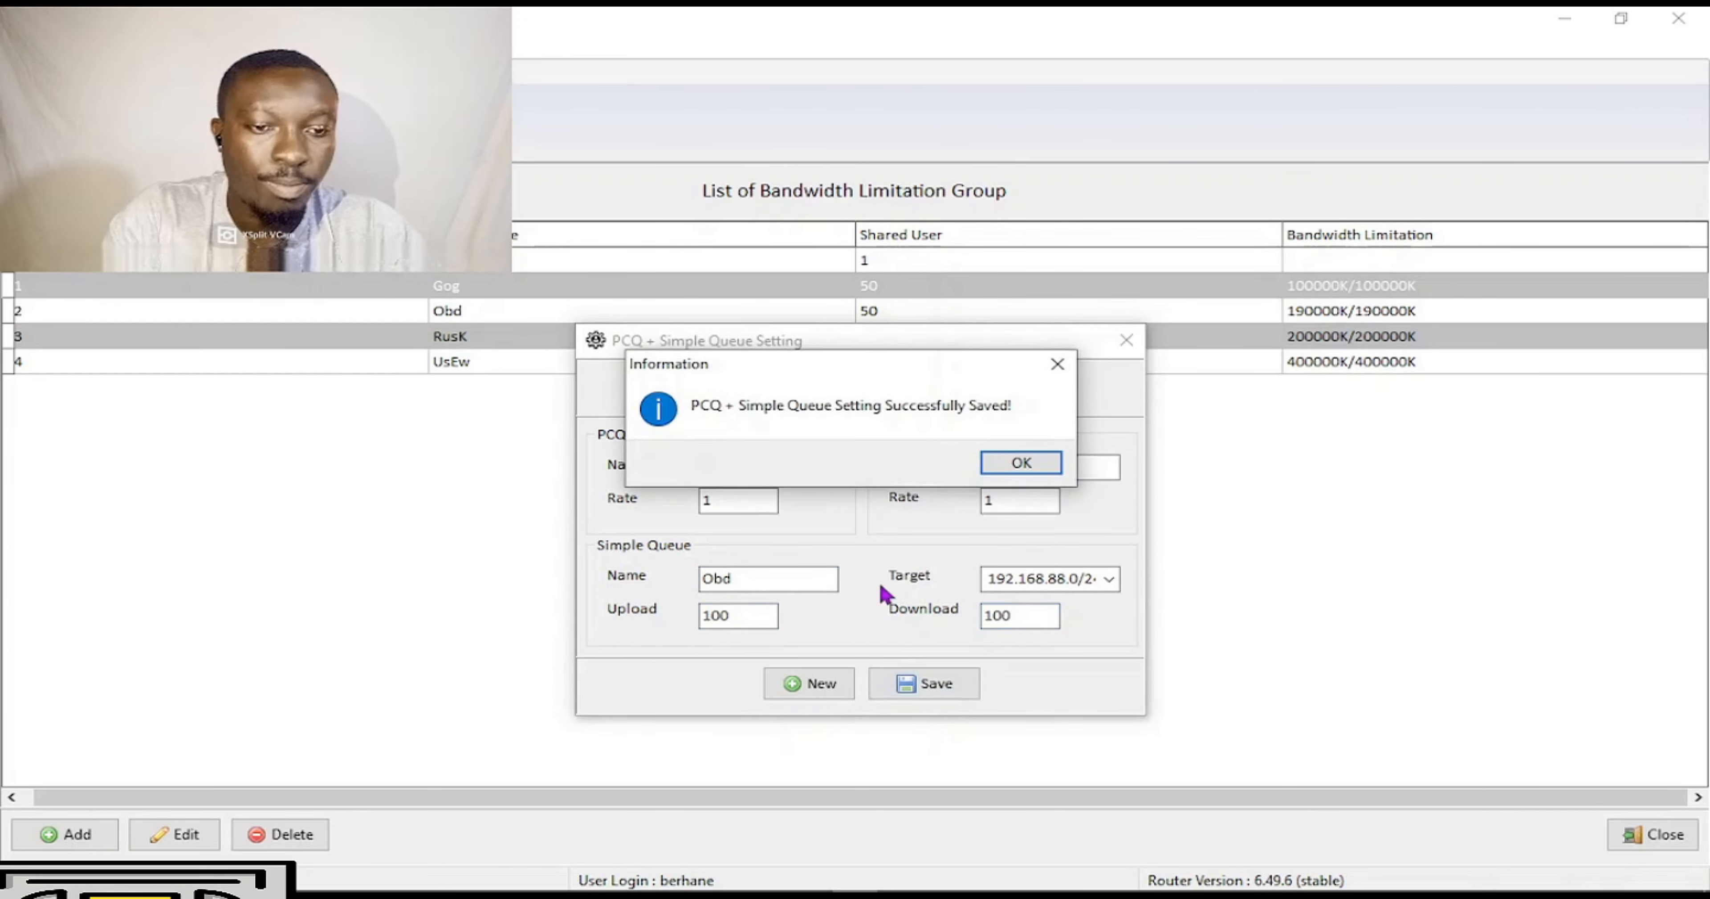
left_click(1025, 460)
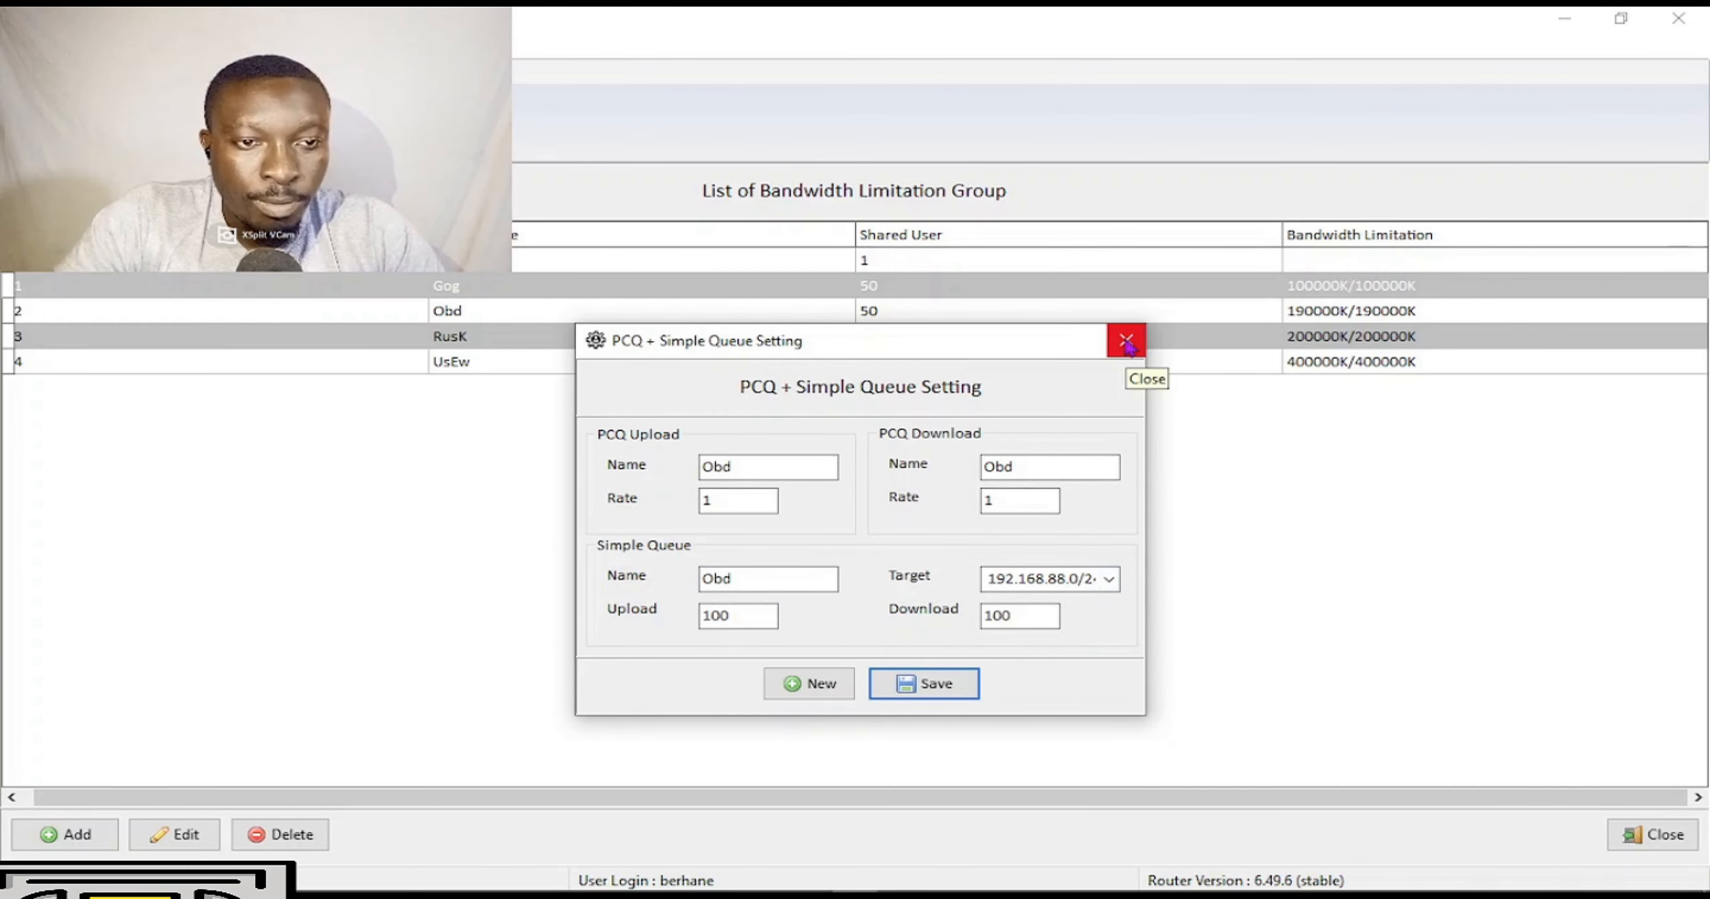
Rename the PCQ upload, PCQ download and simple queue names to Rusk.
left_click_drag(752, 474, 656, 468)
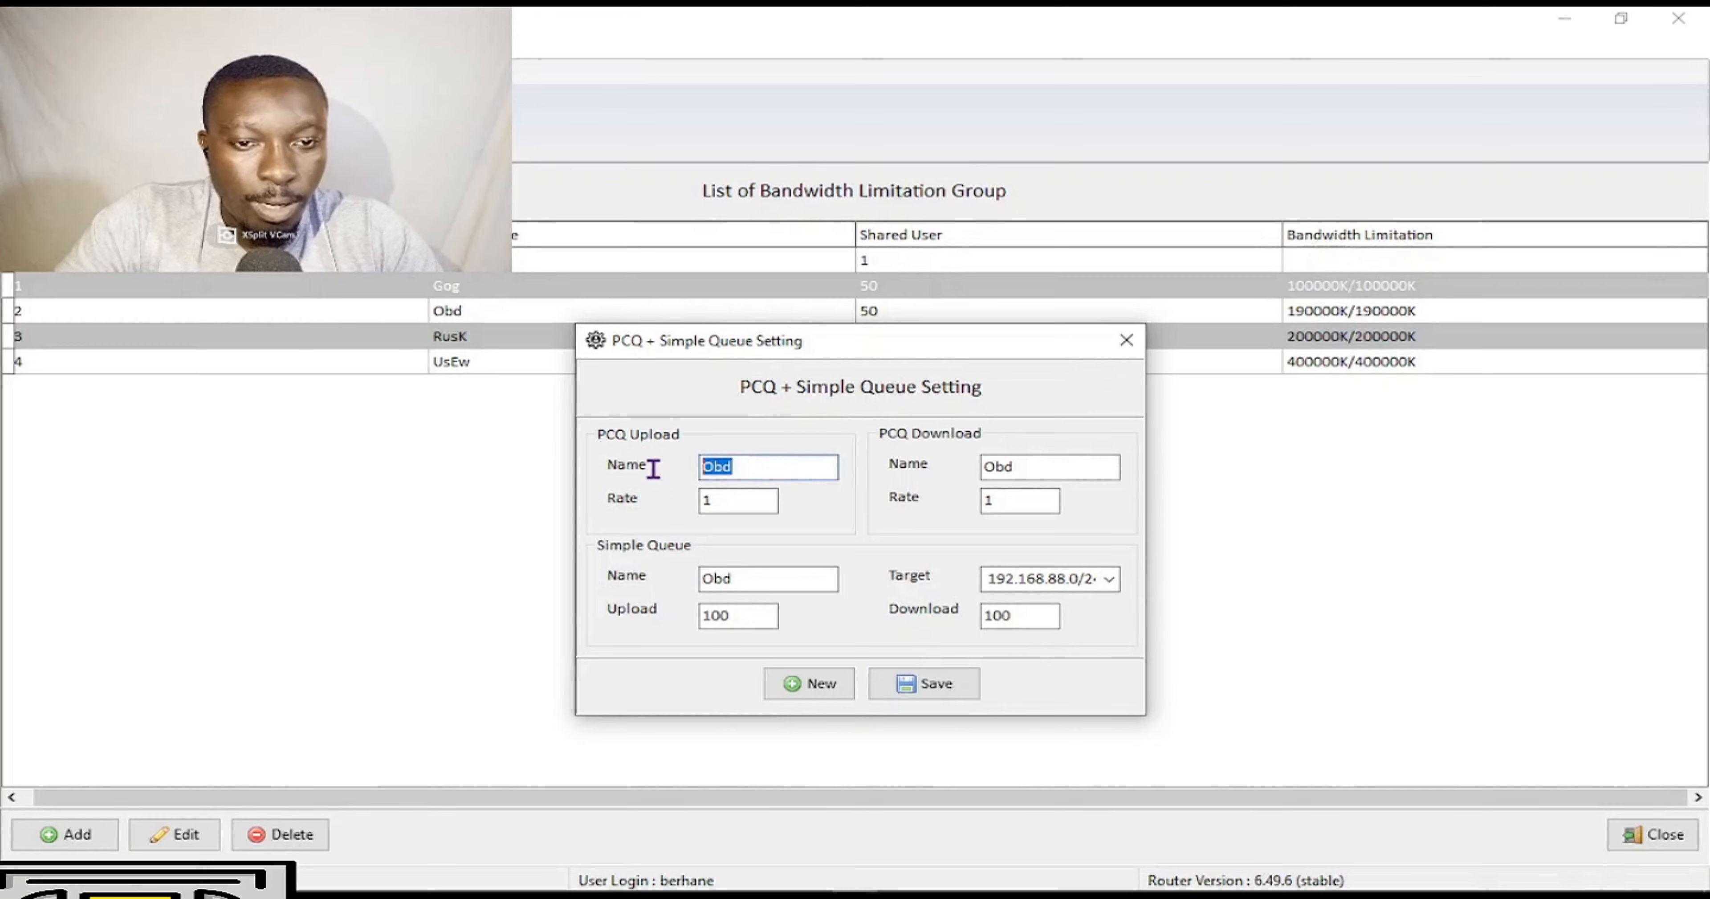
type("Rusk")
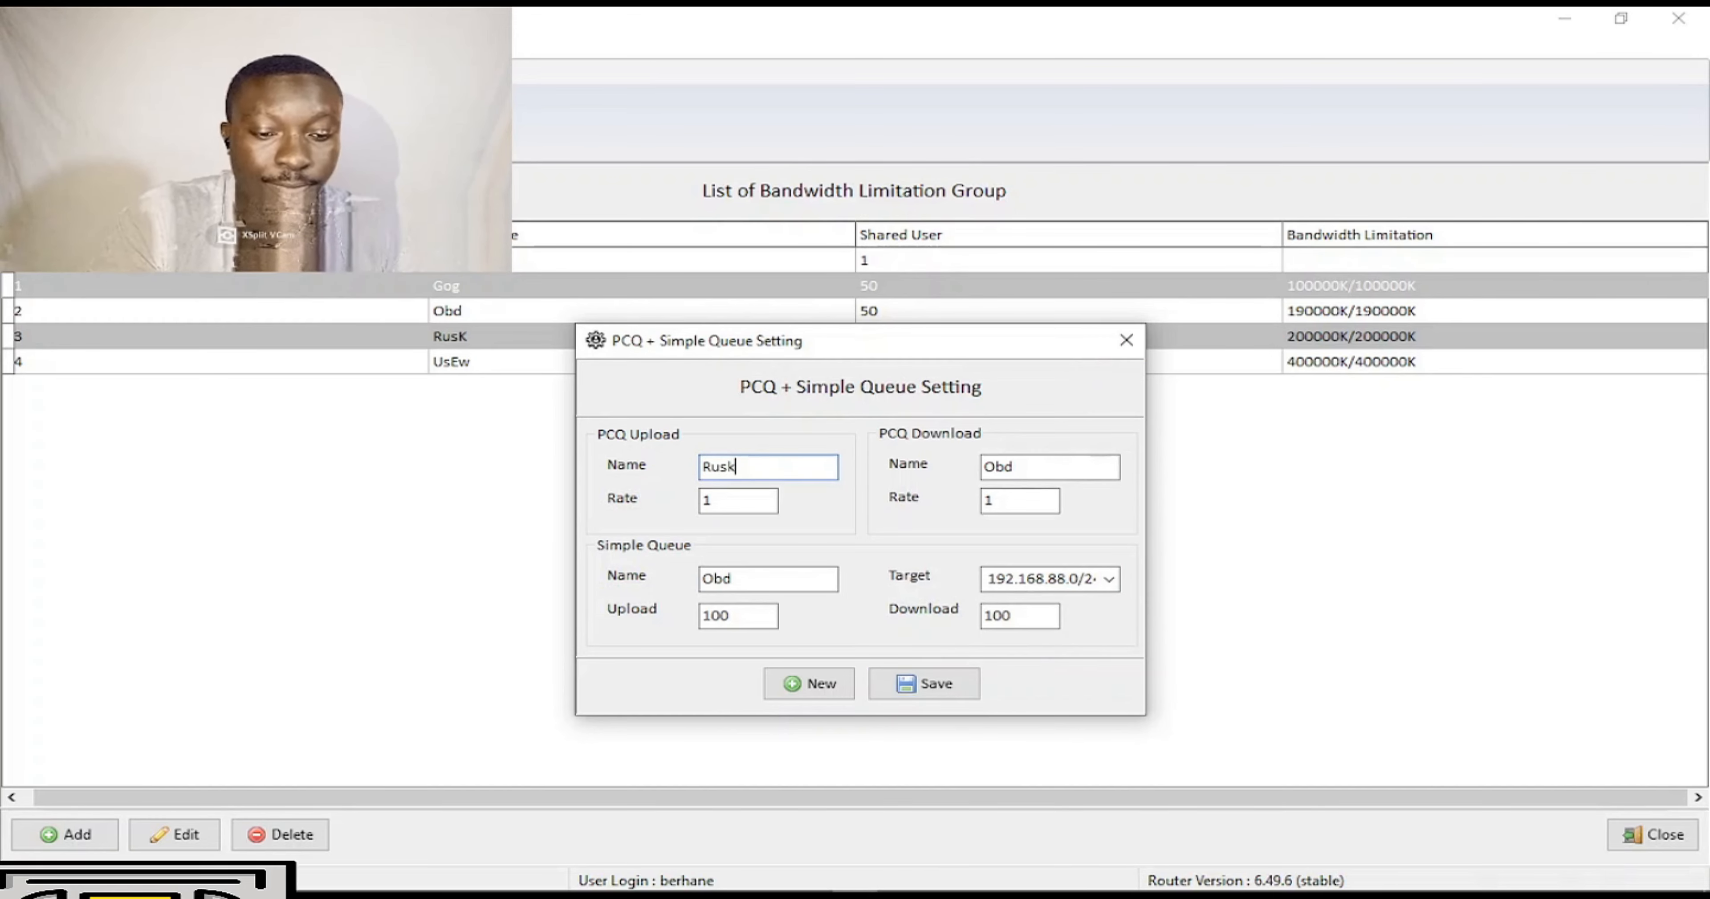
left_click_drag(1052, 468, 923, 464)
type("Rusk")
left_click_drag(786, 584, 683, 580)
type("Rusk")
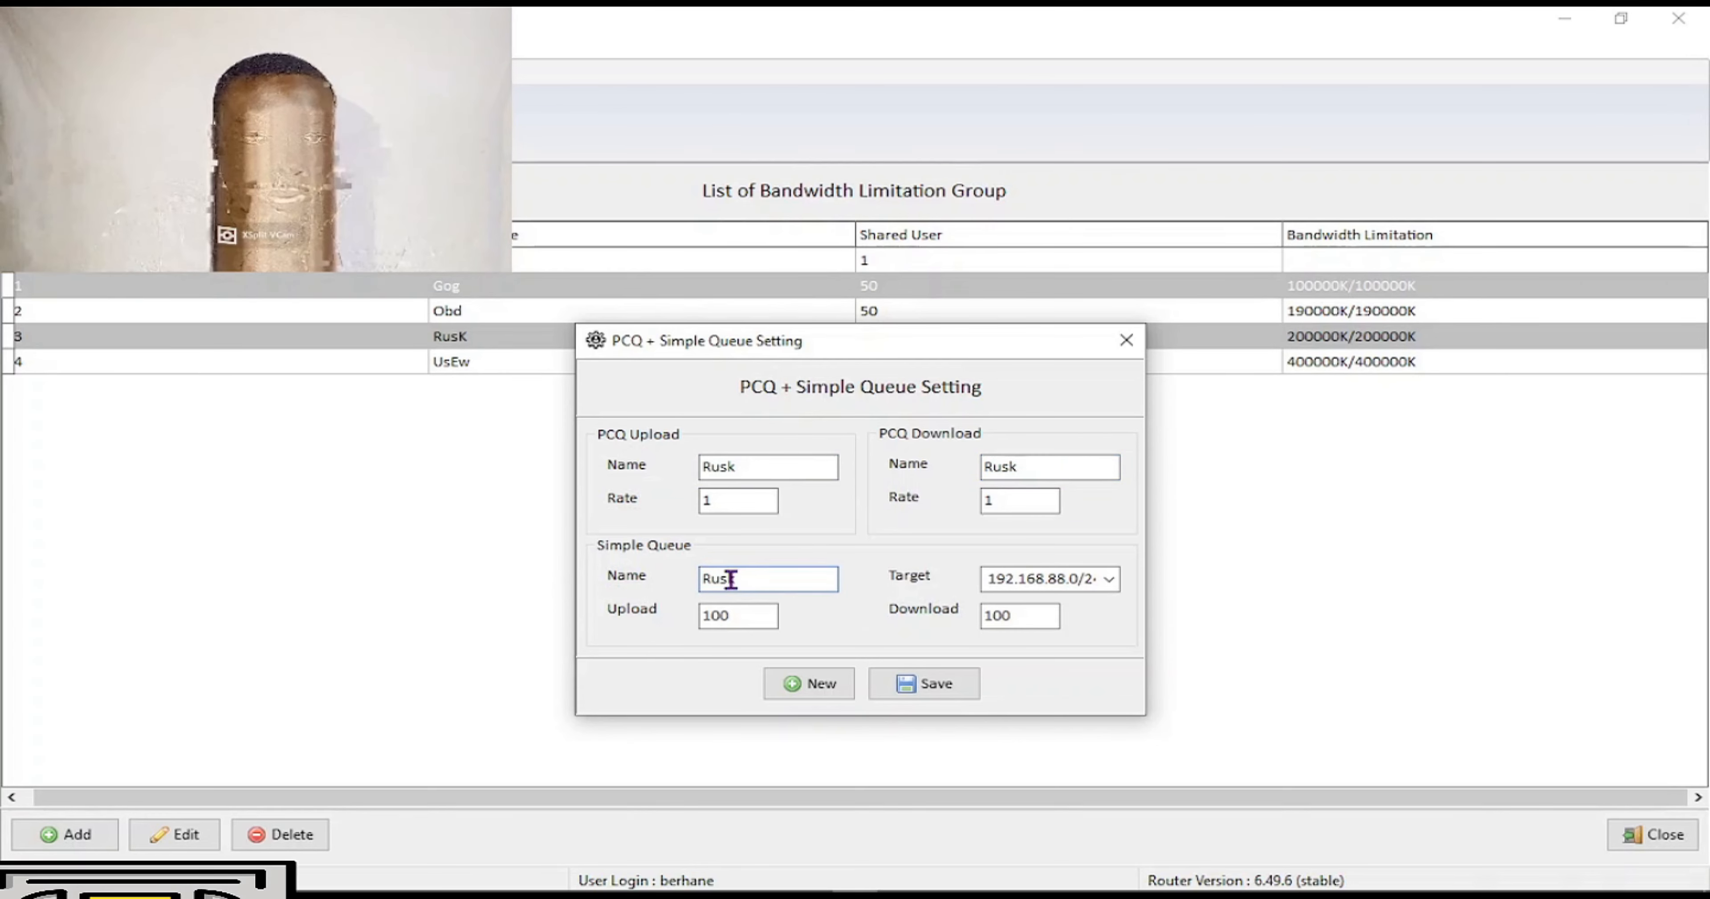
Set upload and download to 300 and save the Rusk queue setting.
left_click_drag(742, 615, 605, 624)
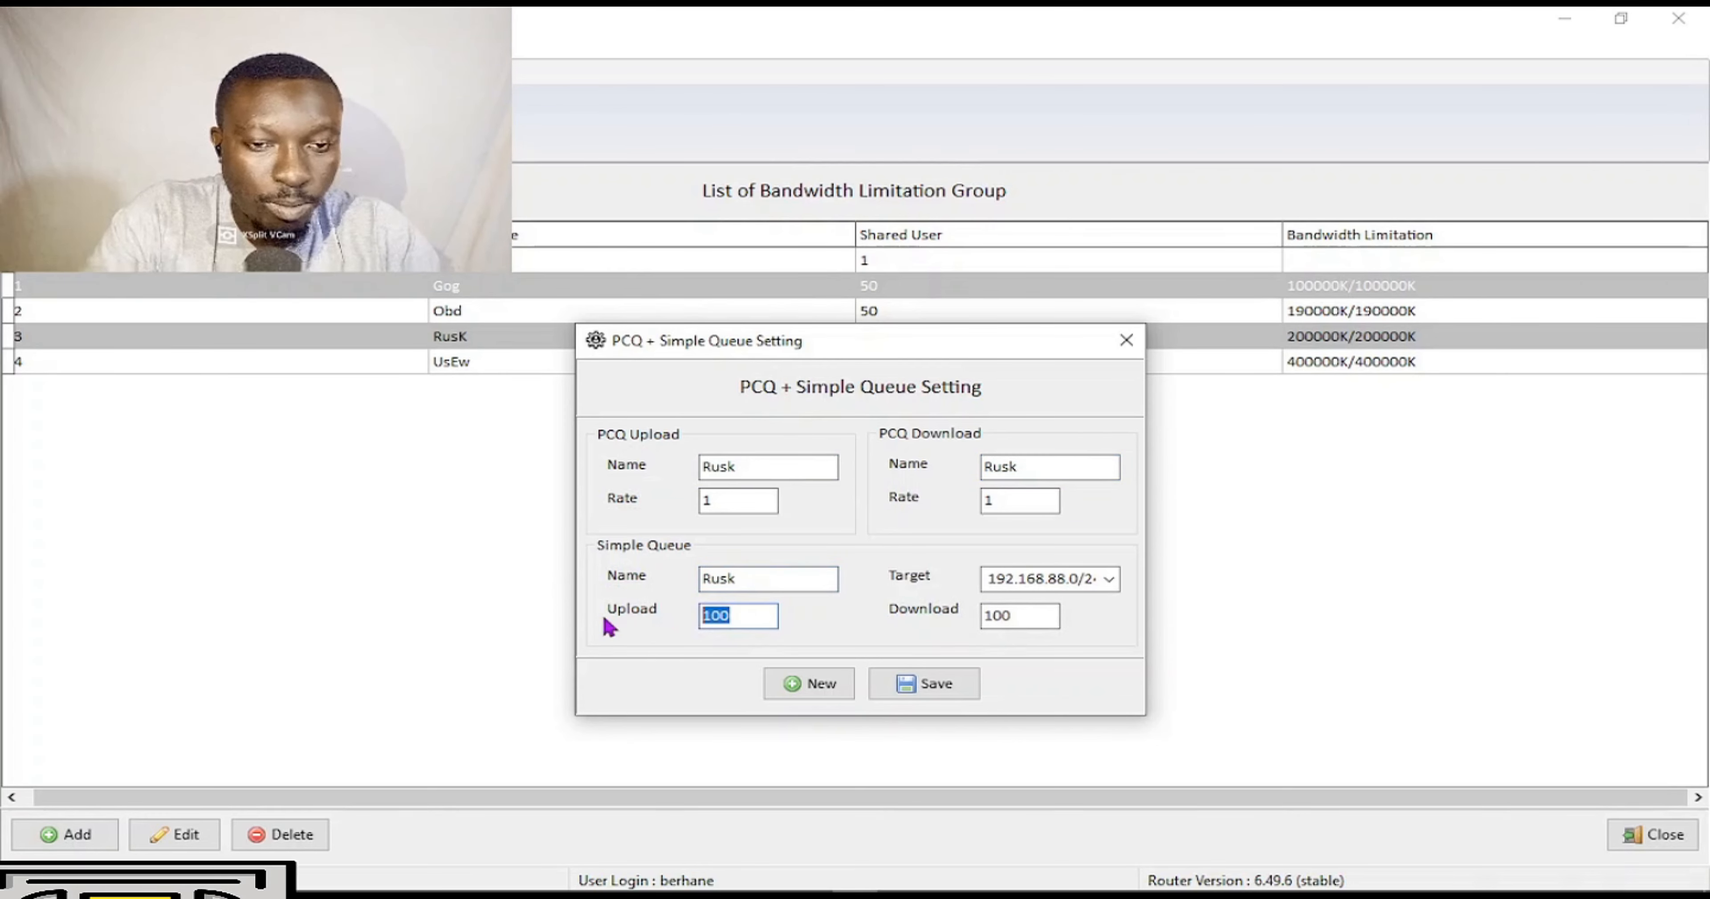
type("300")
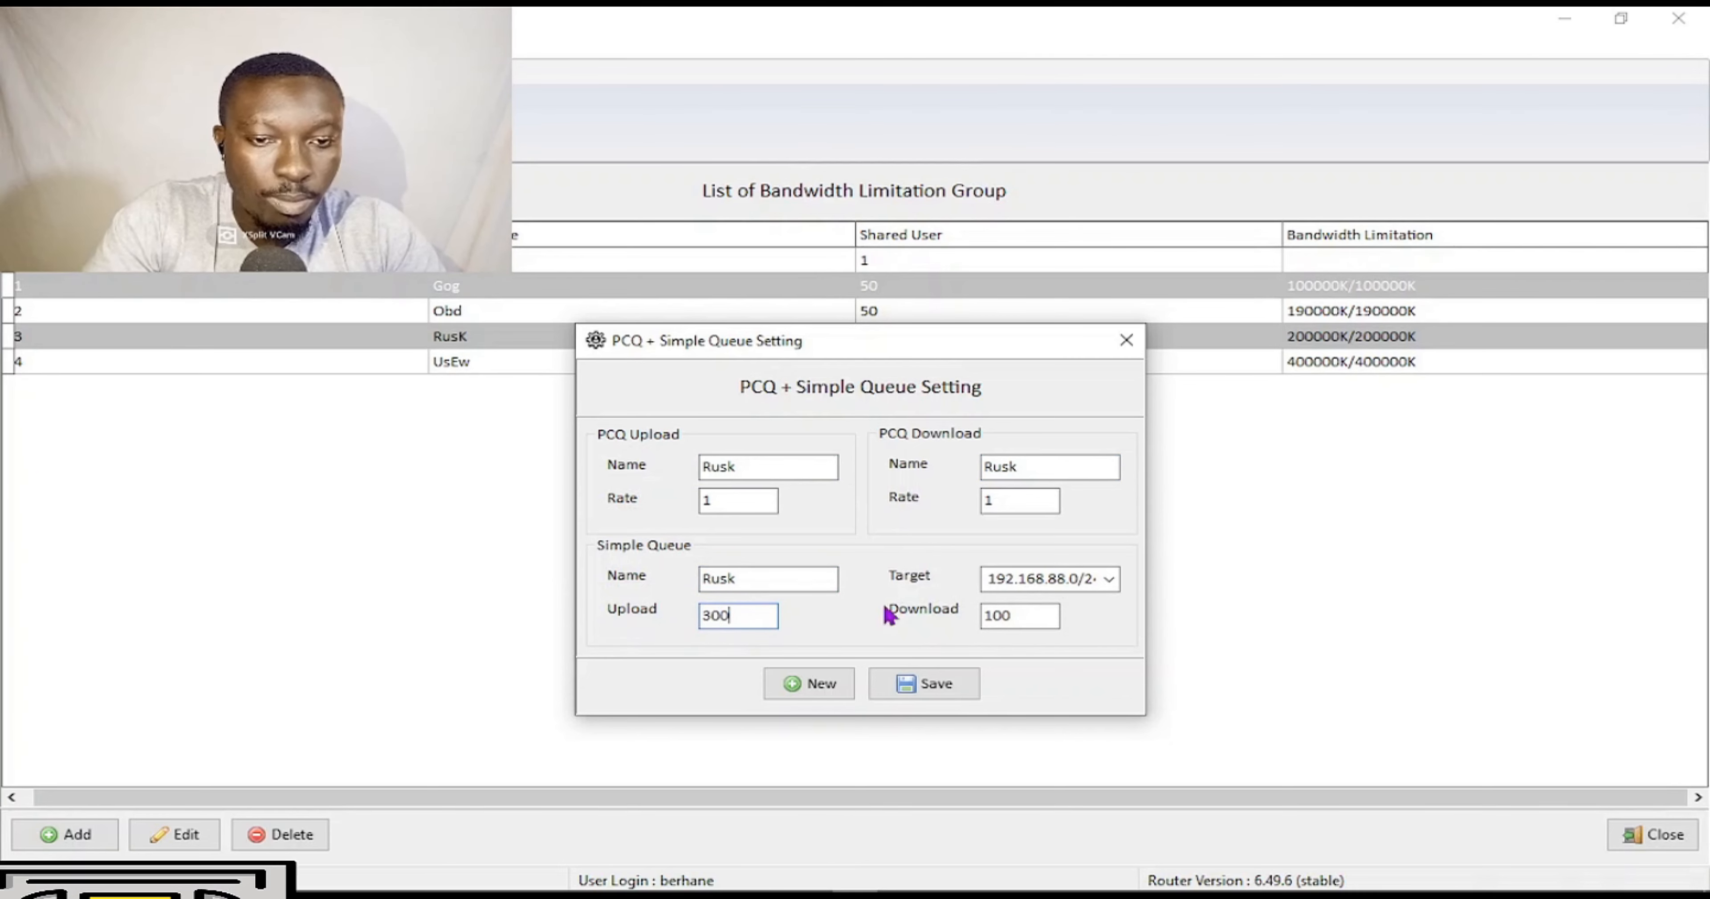
left_click_drag(1030, 613, 838, 633)
type("300")
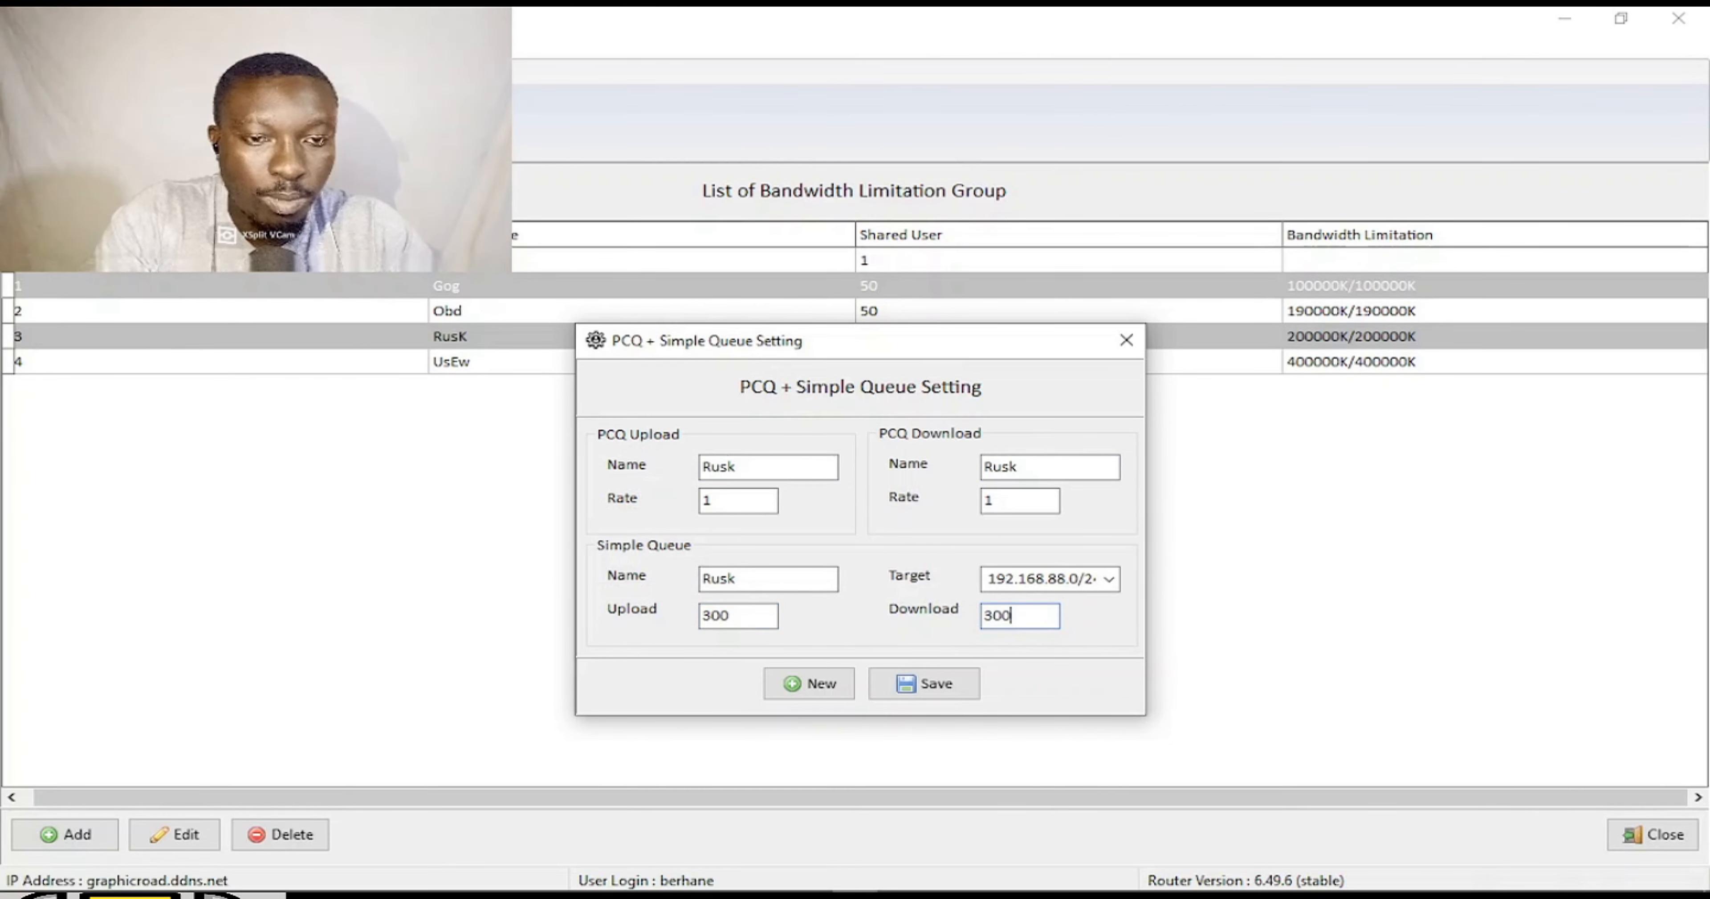
left_click(953, 693)
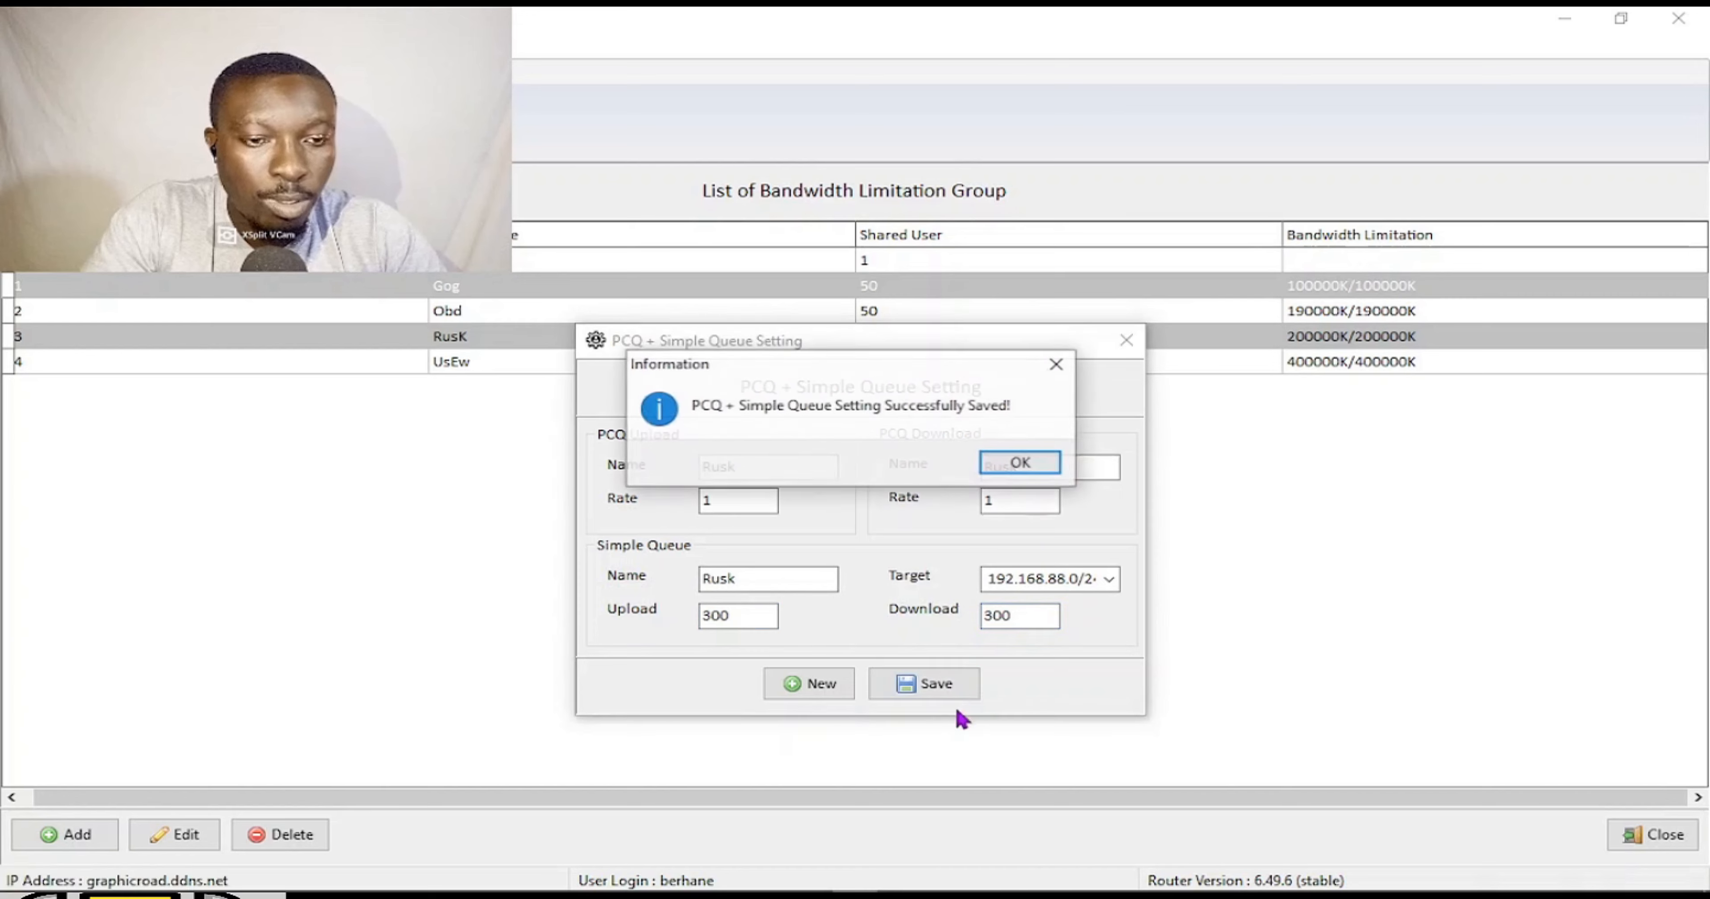
left_click(1014, 457)
Start a fair usage policy named Hotspot with default source and destination groups.
left_click(1127, 342)
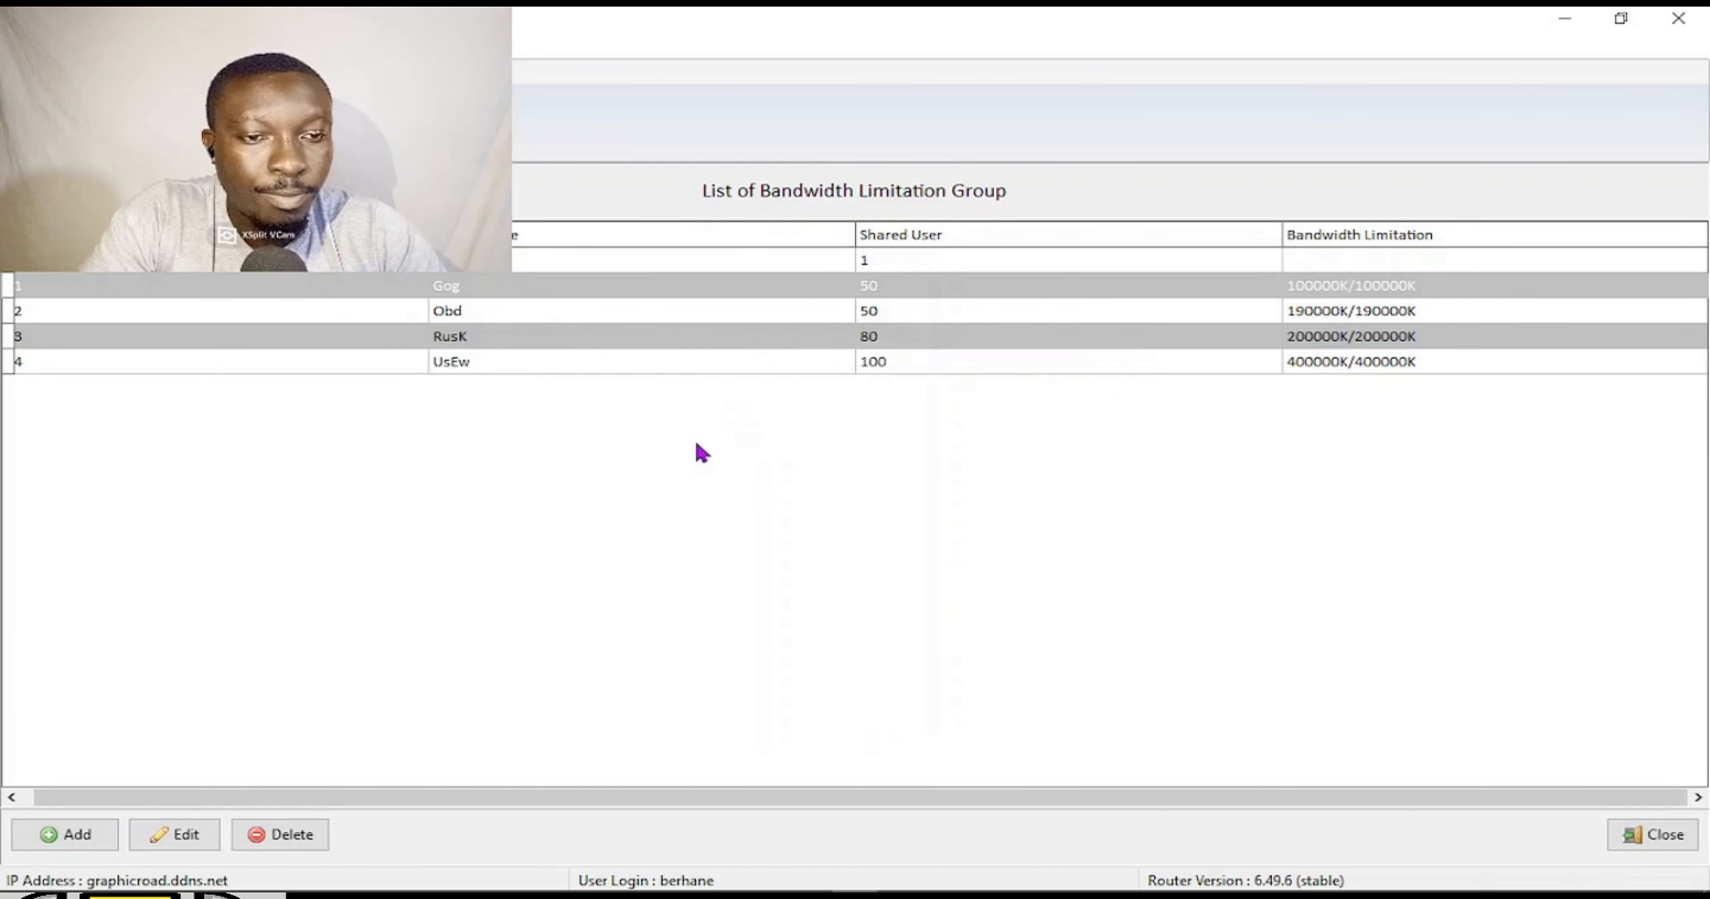
left_click(424, 123)
left_click(914, 392)
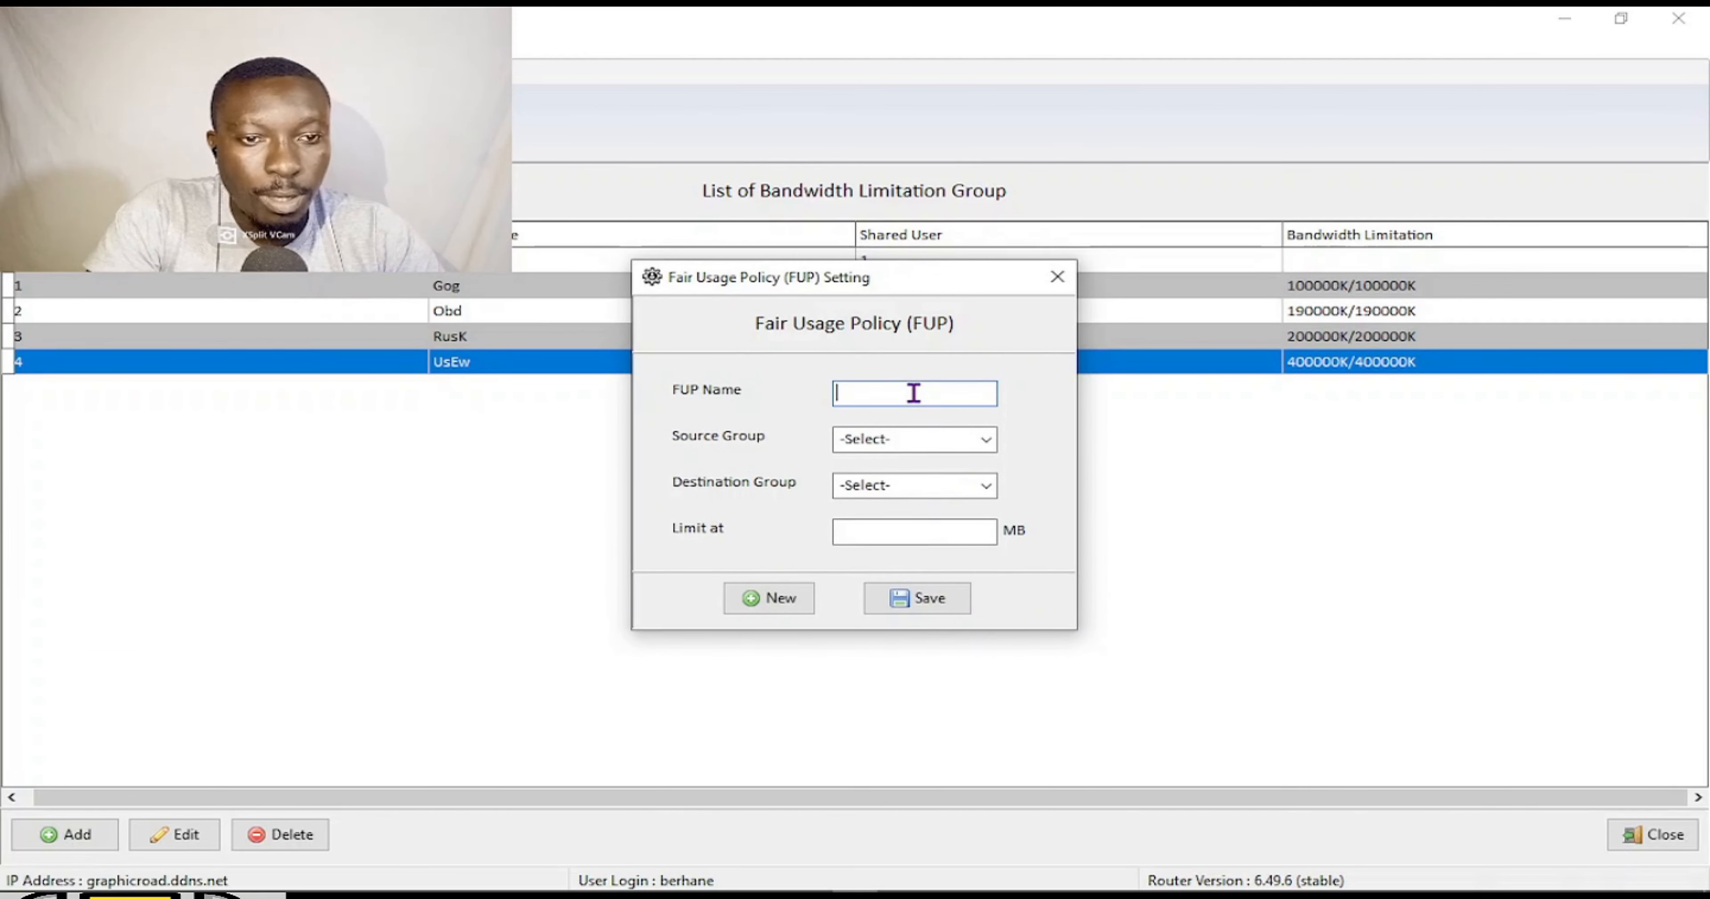
type("Hotspot")
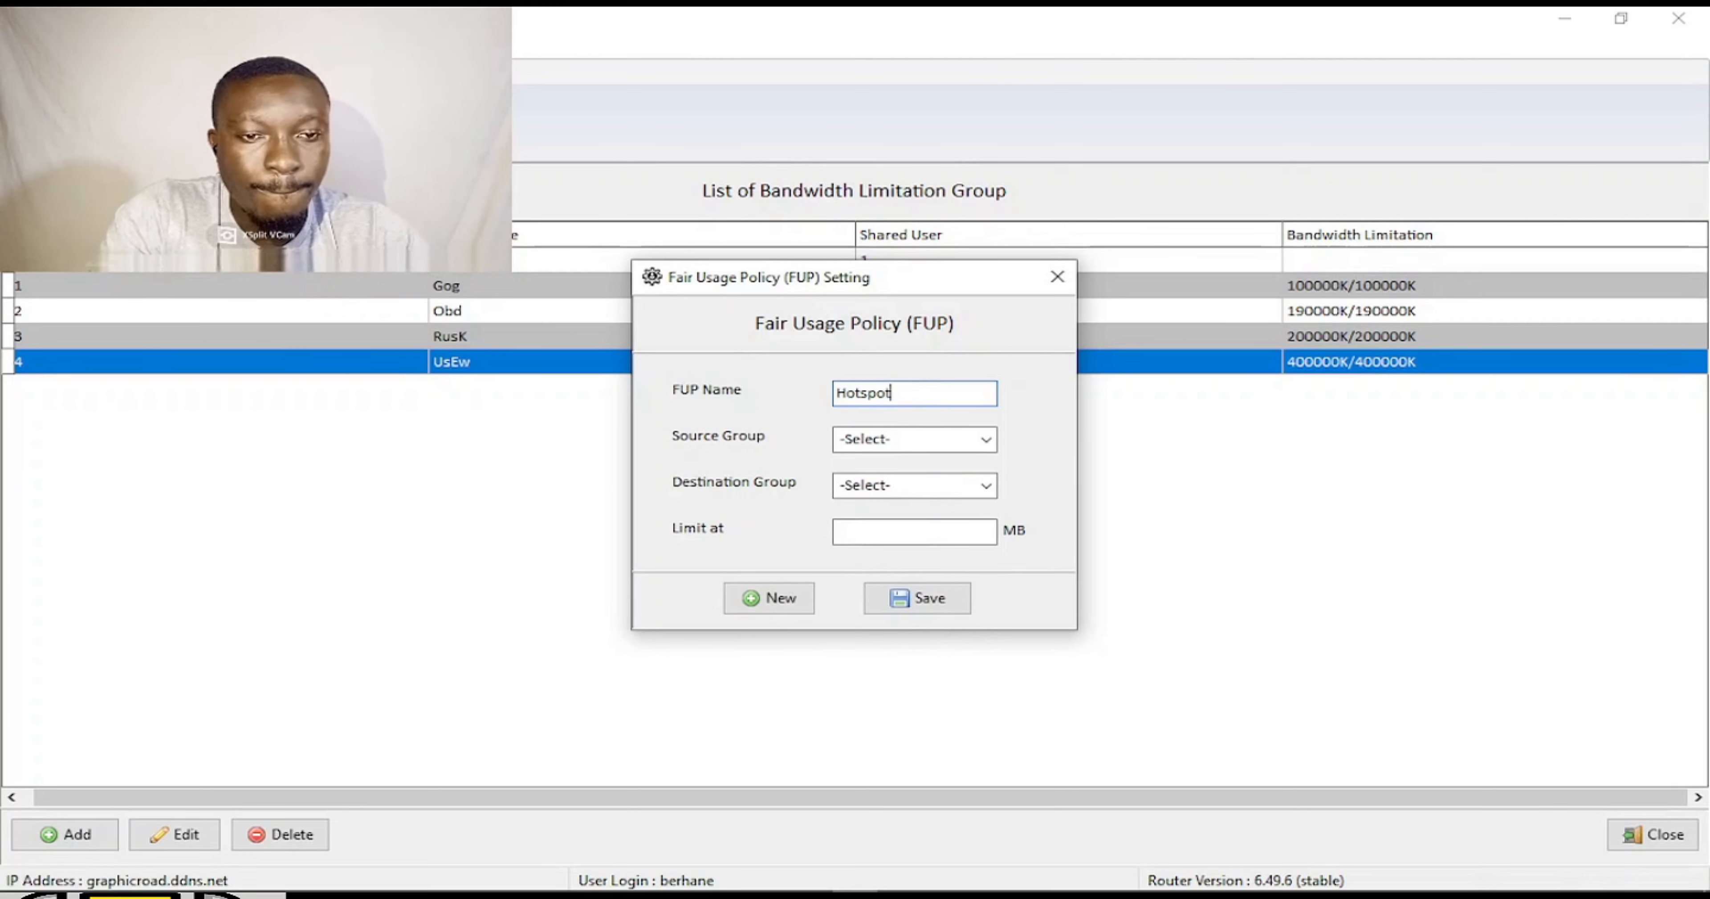
left_click(947, 442)
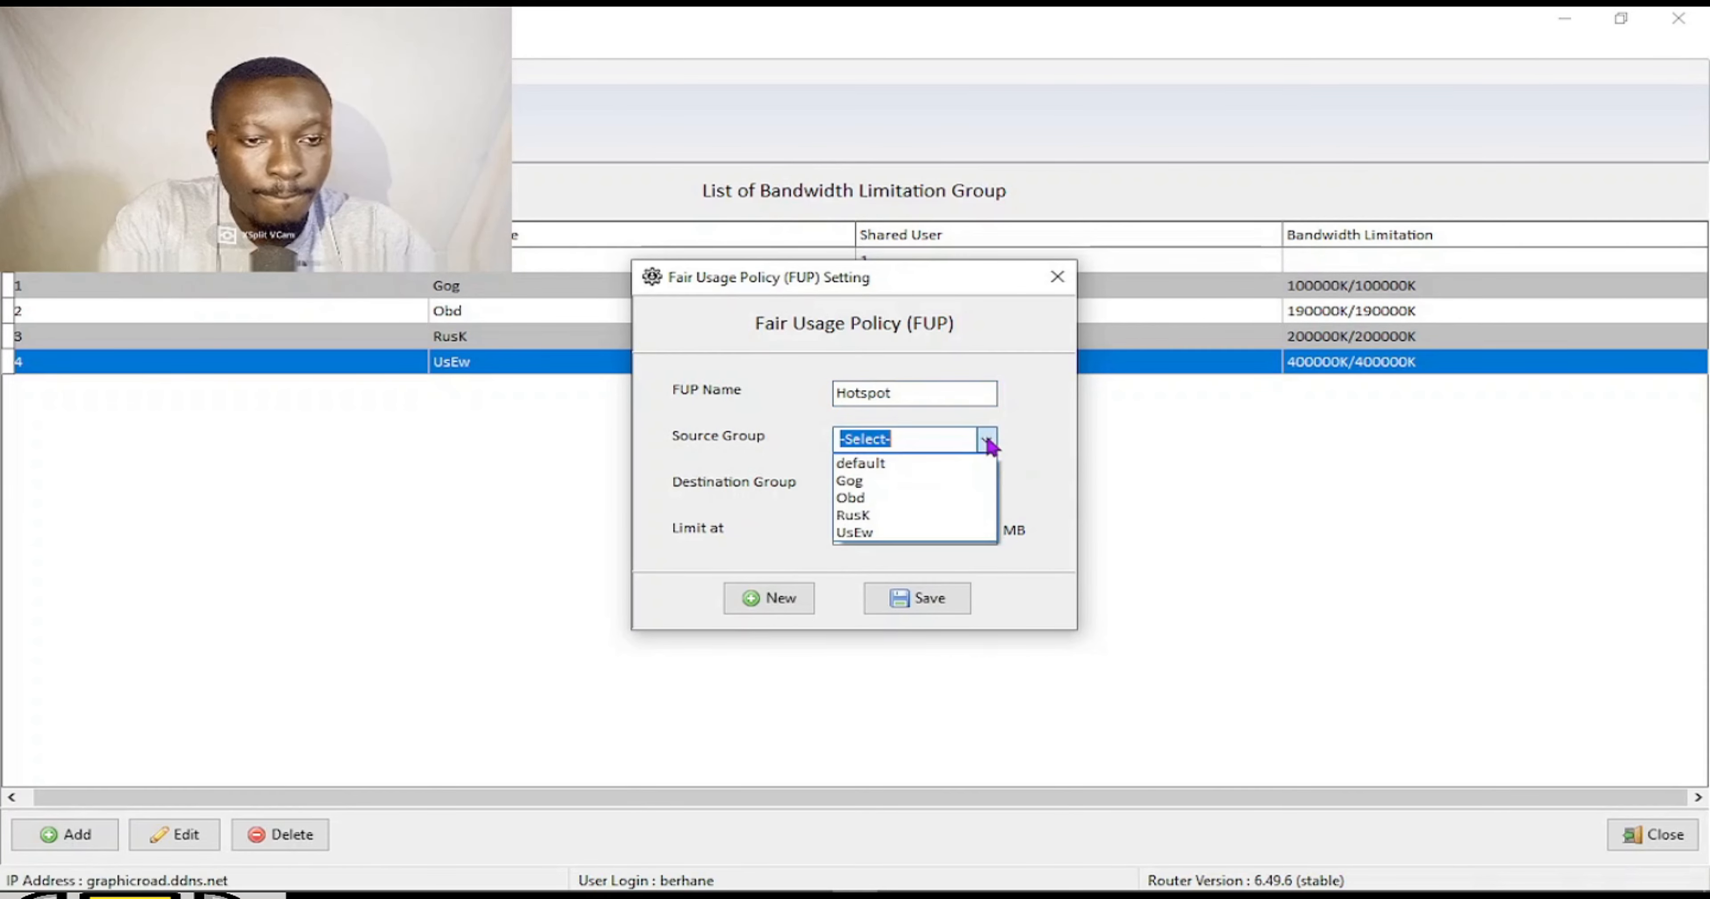
left_click(893, 463)
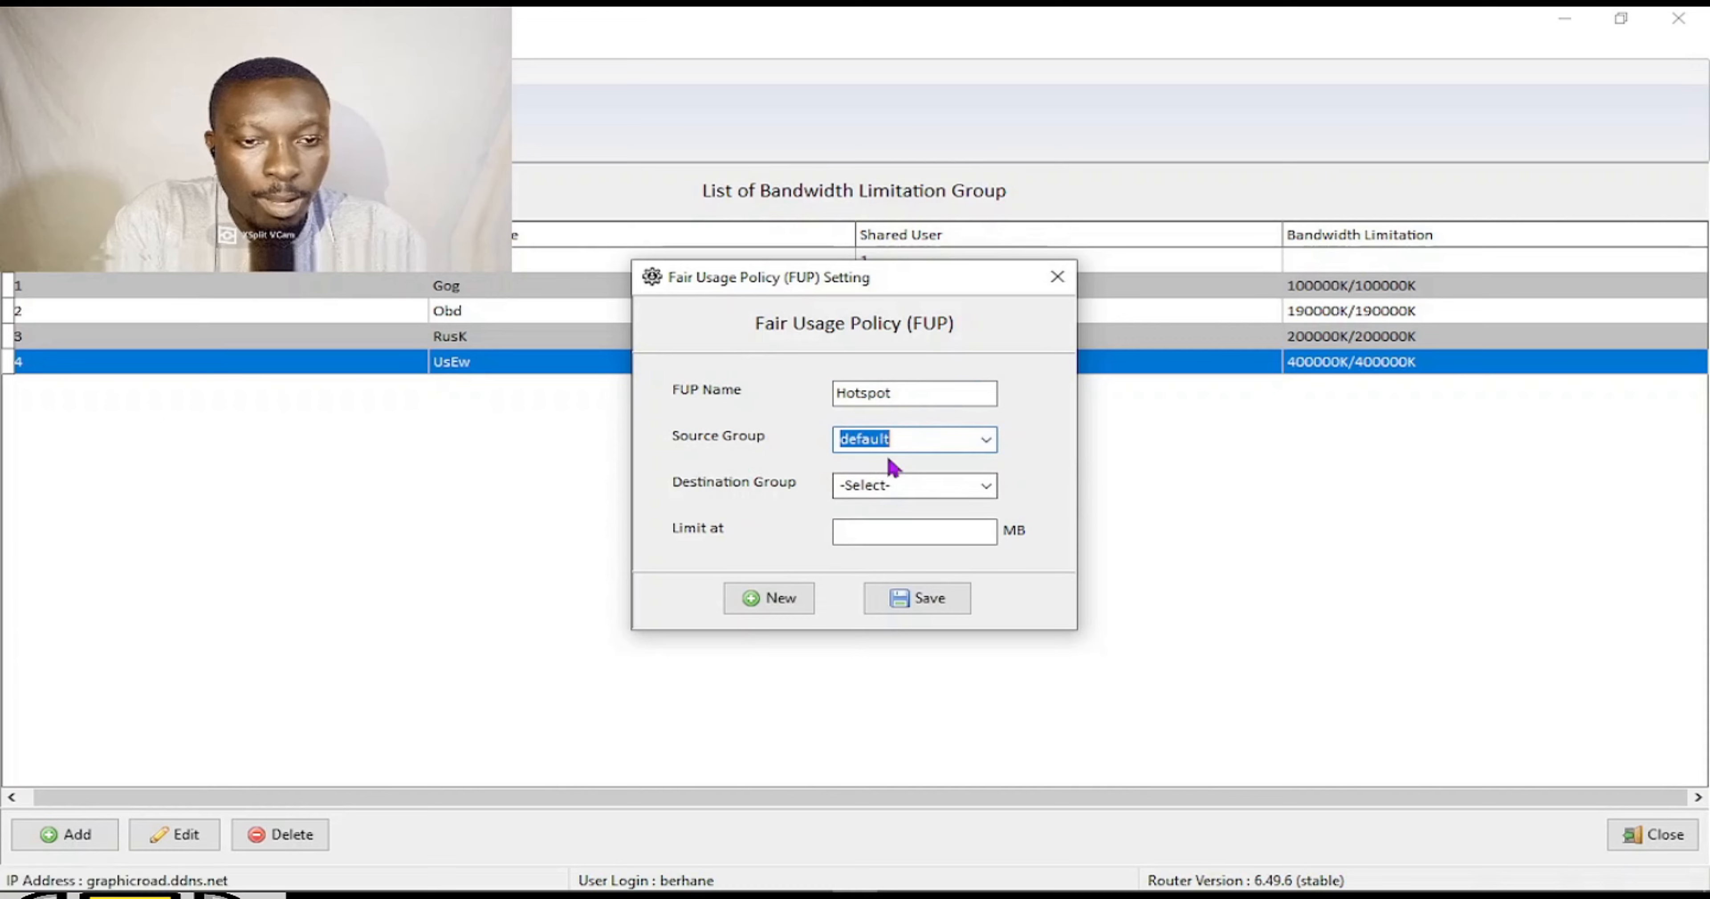
left_click(985, 485)
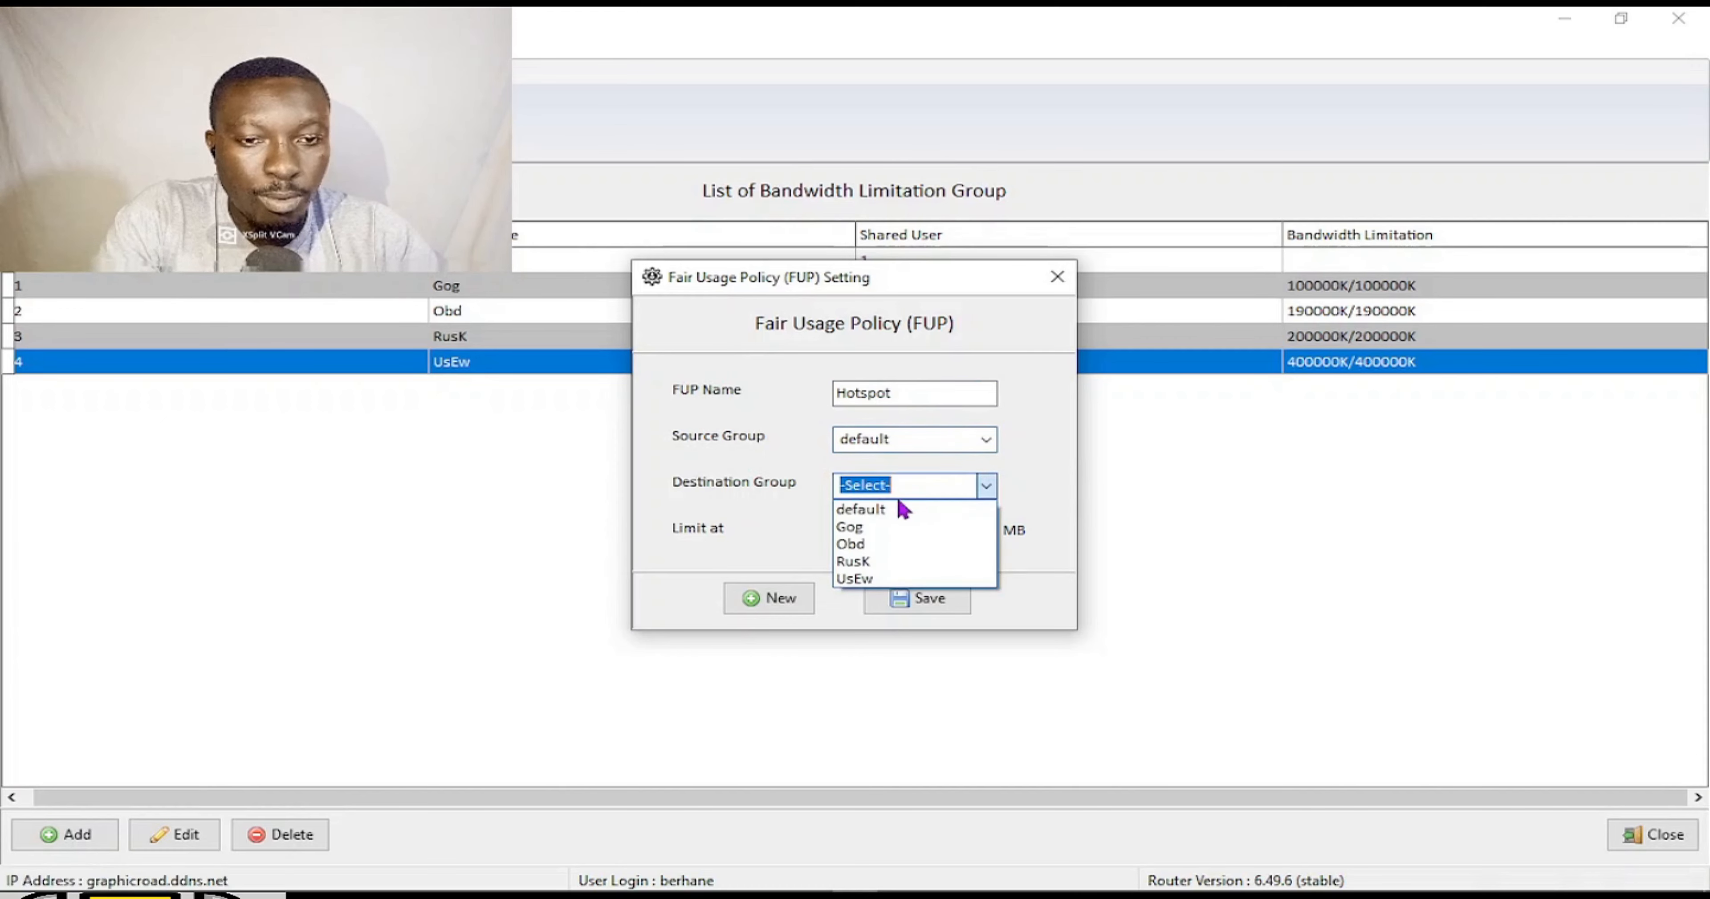
left_click(888, 509)
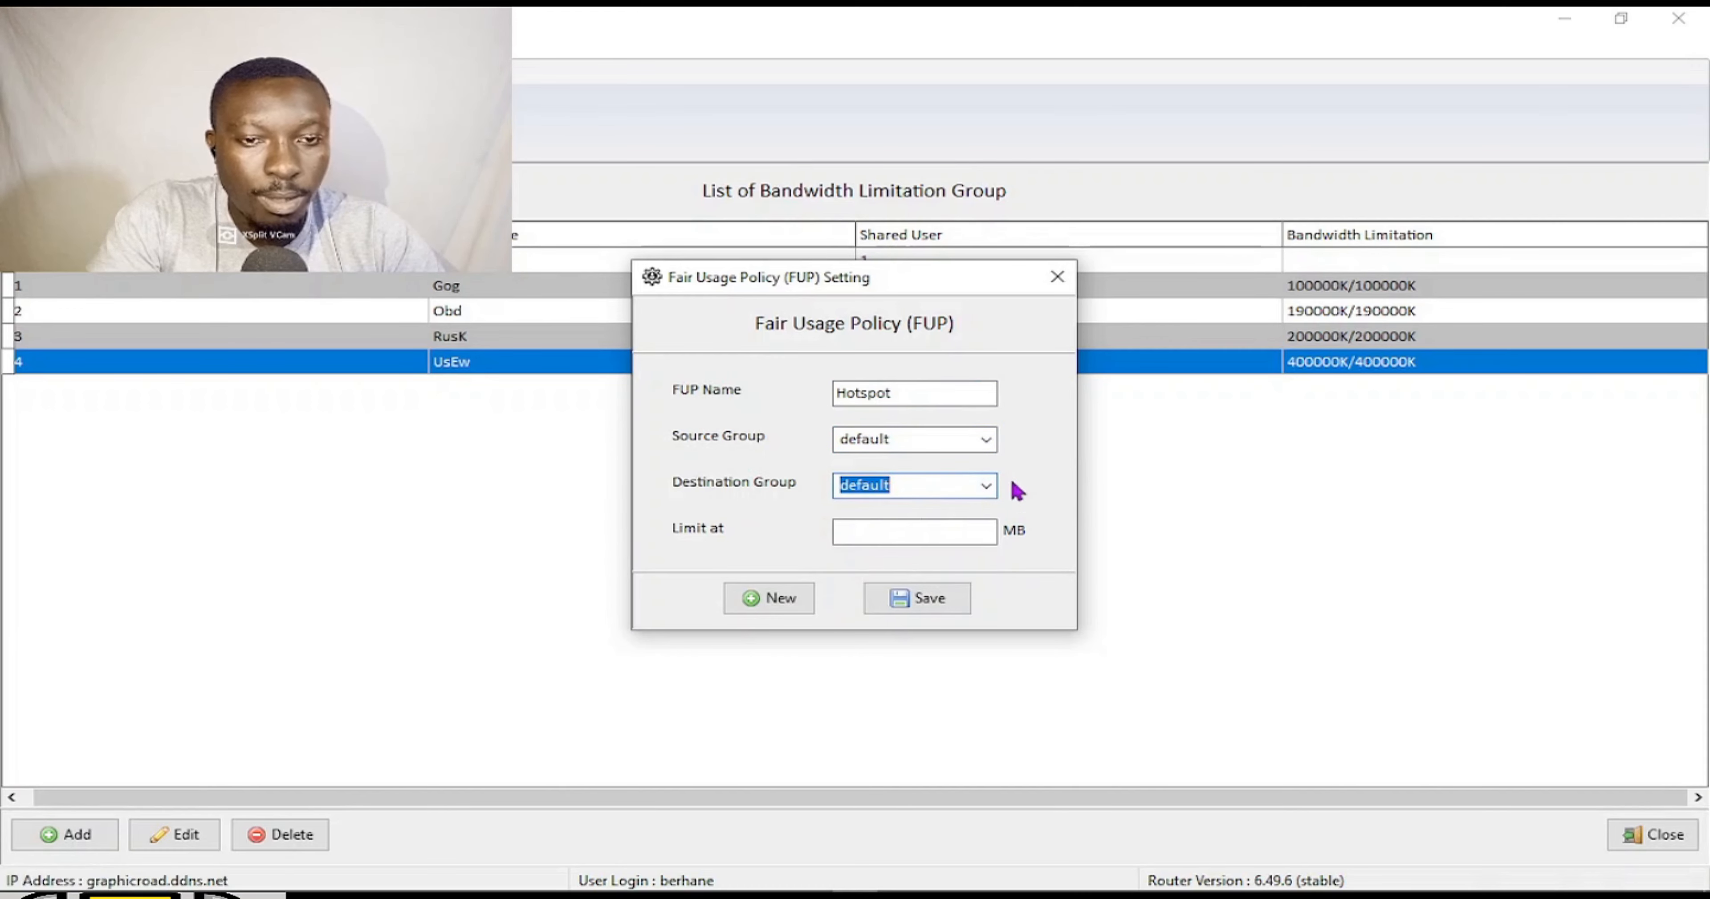
Set the policy's data limit to 500 MB and save it.
left_click(956, 529)
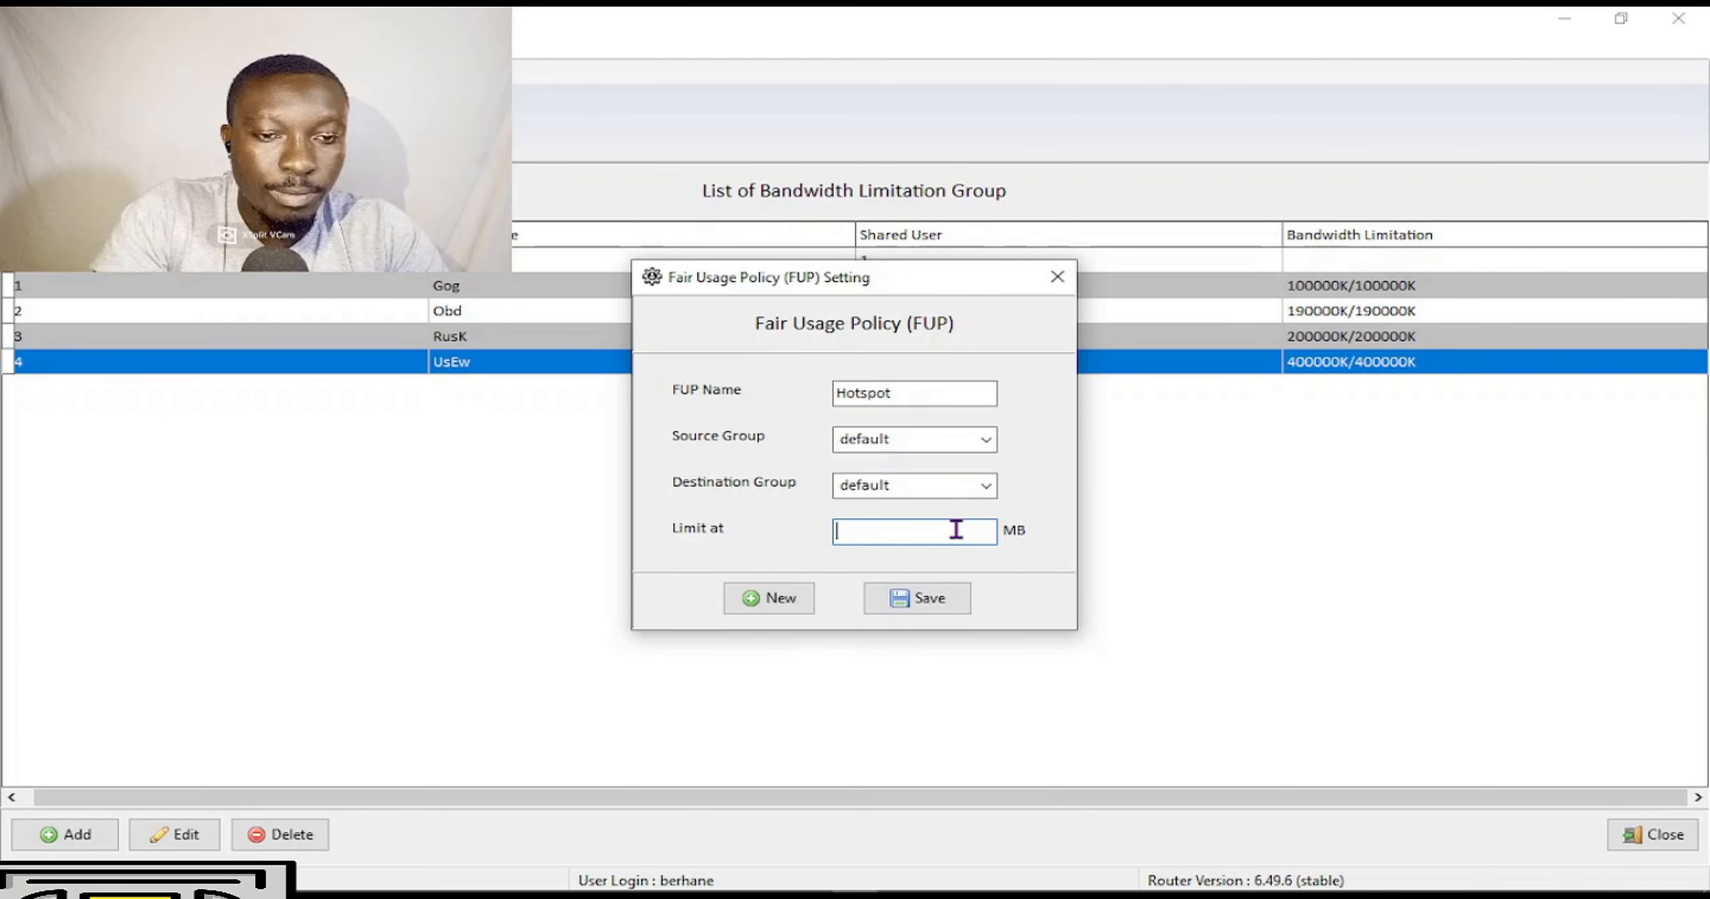
type("500")
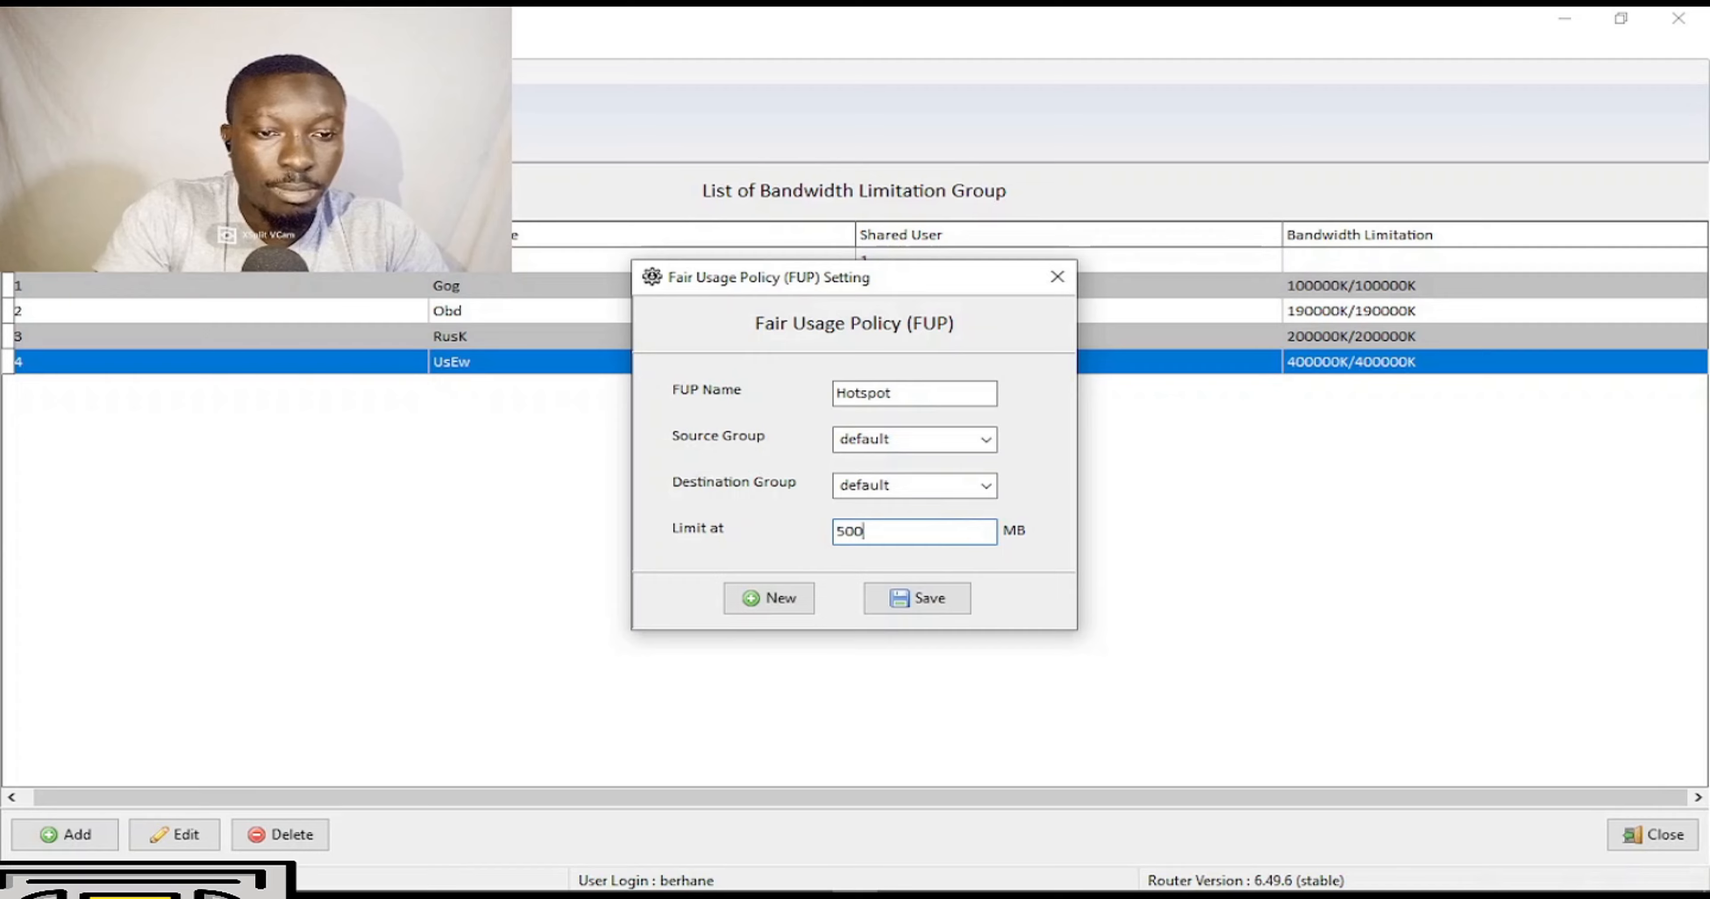
mouse_move(783, 889)
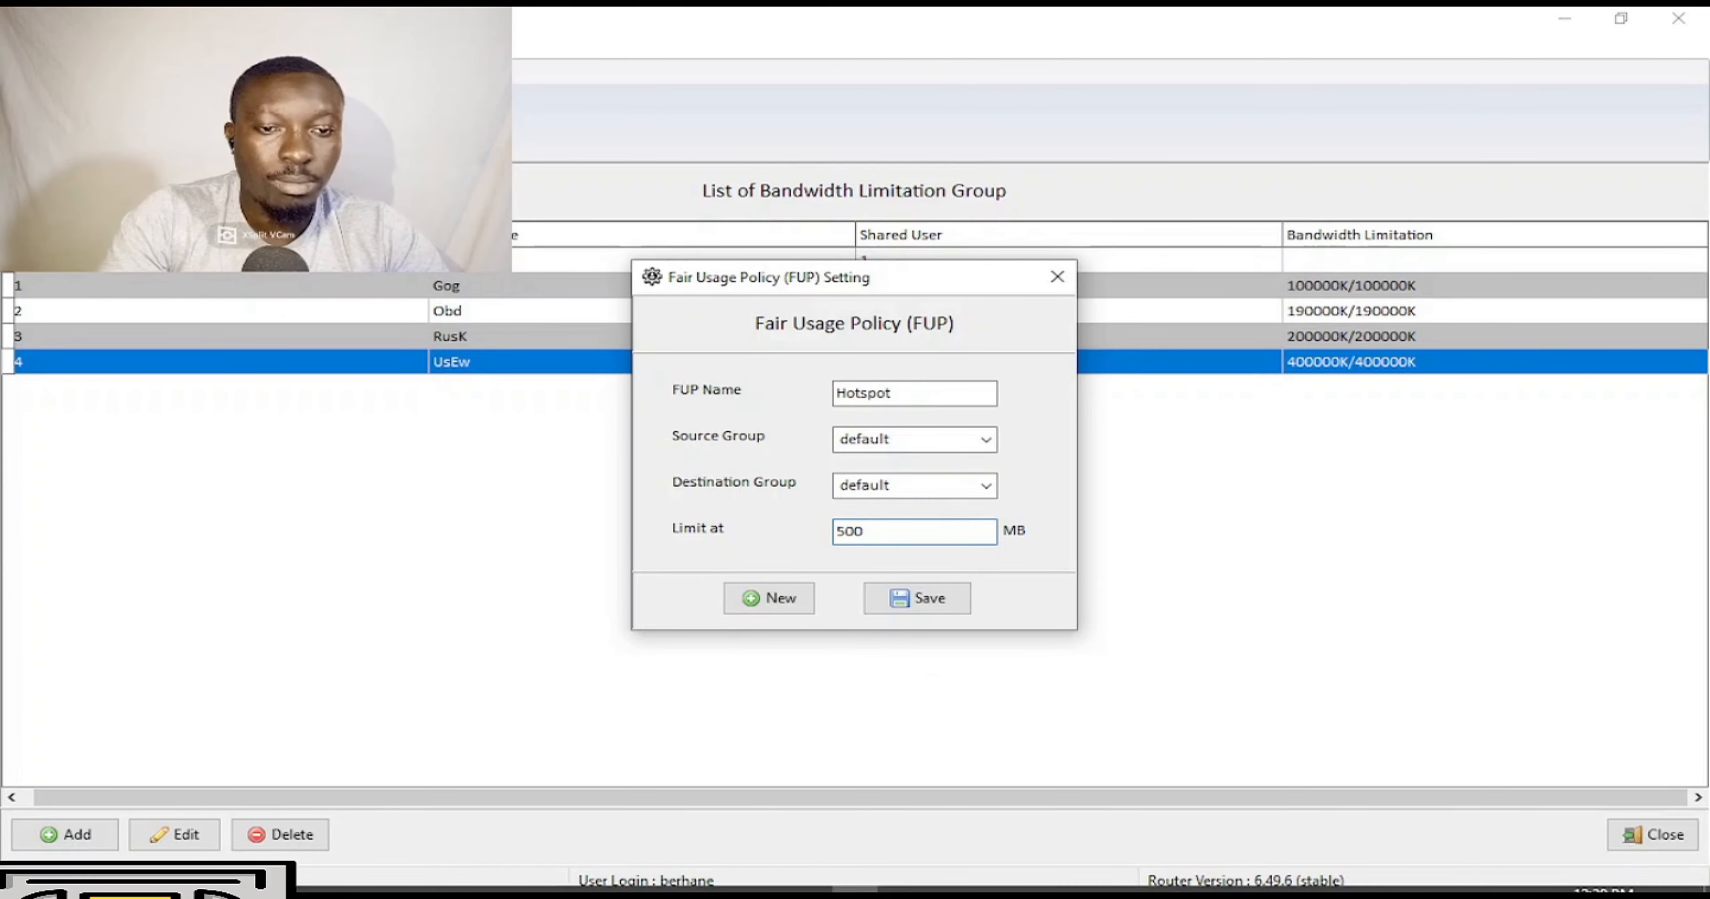
left_click(720, 876)
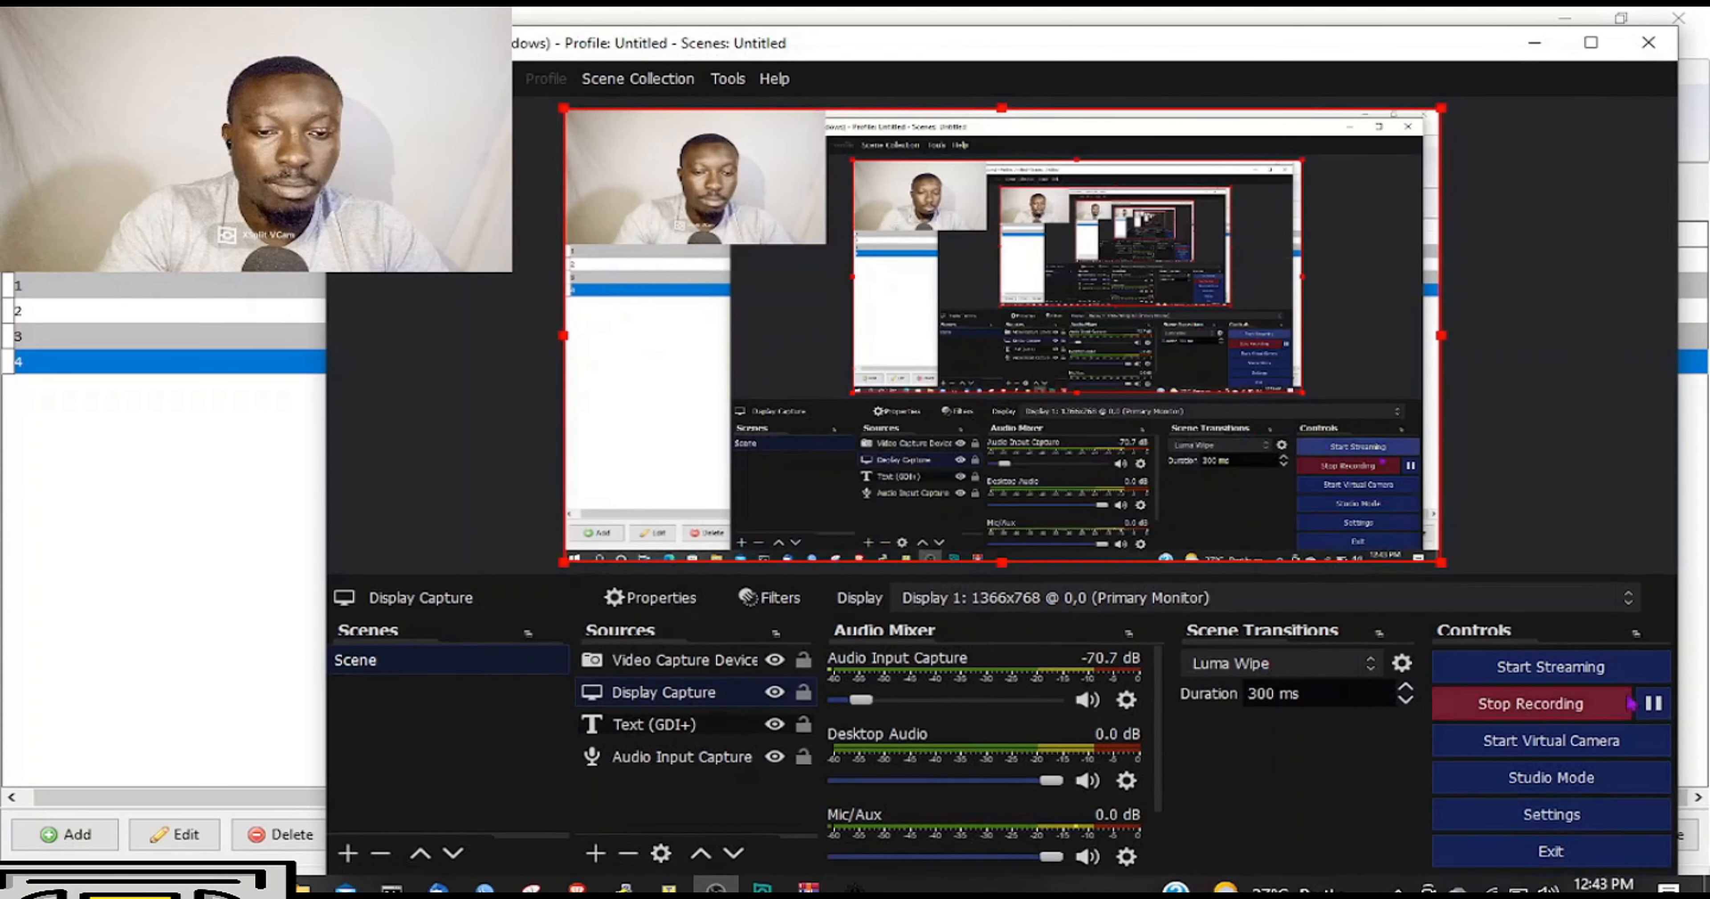
left_click(1654, 705)
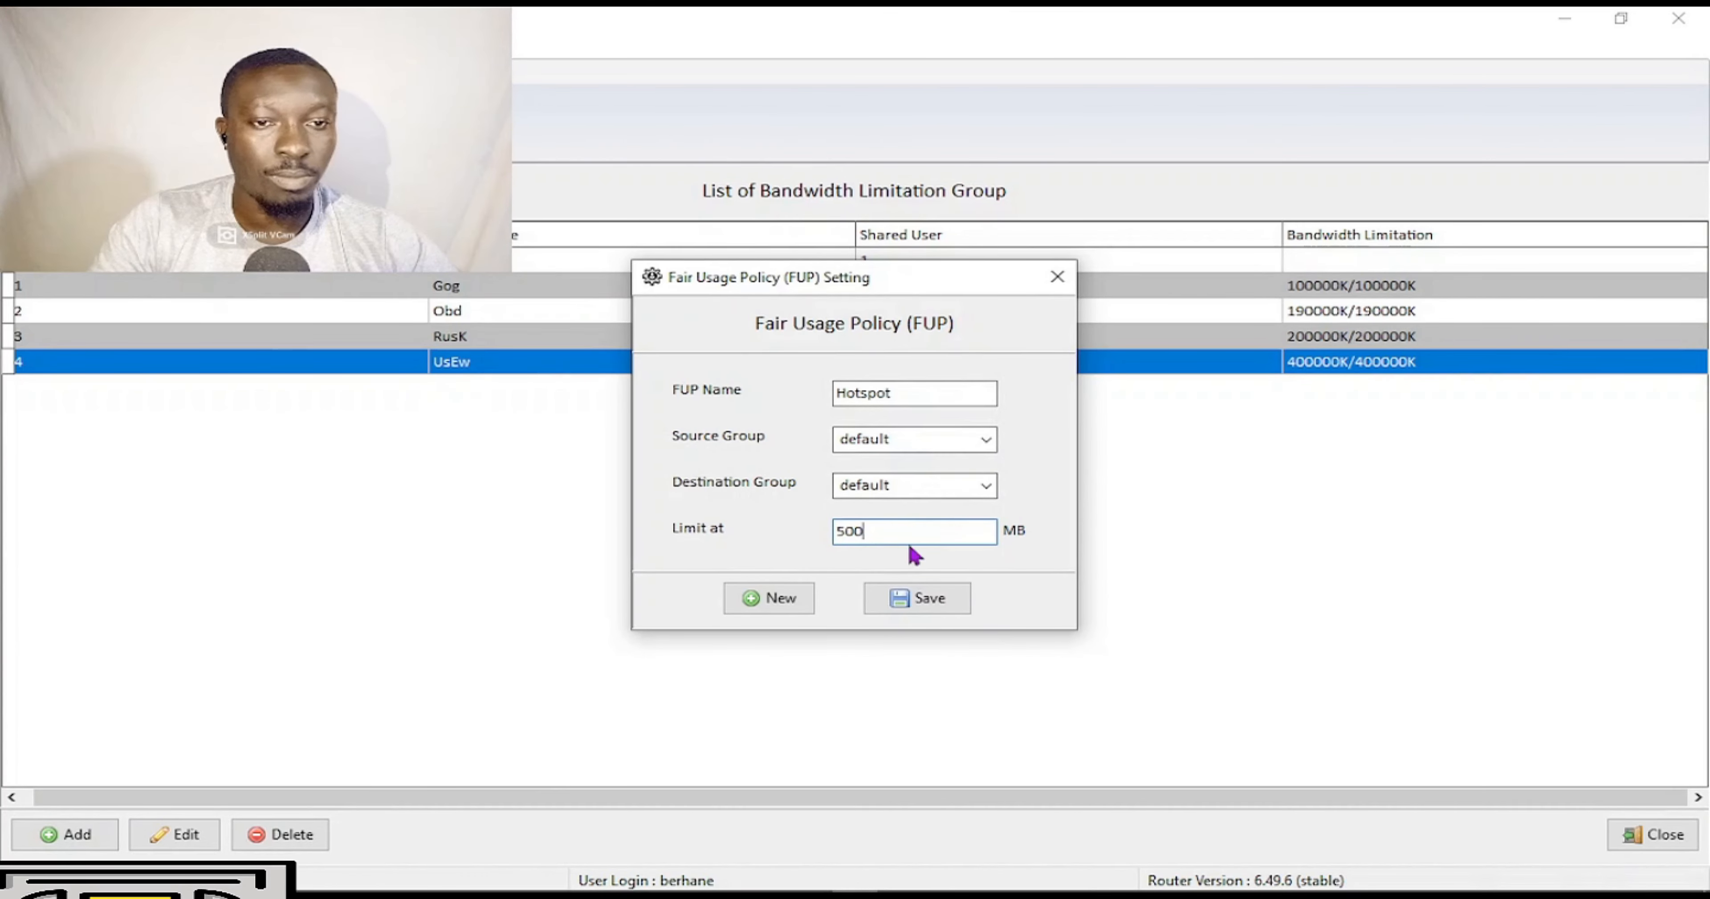
left_click(930, 597)
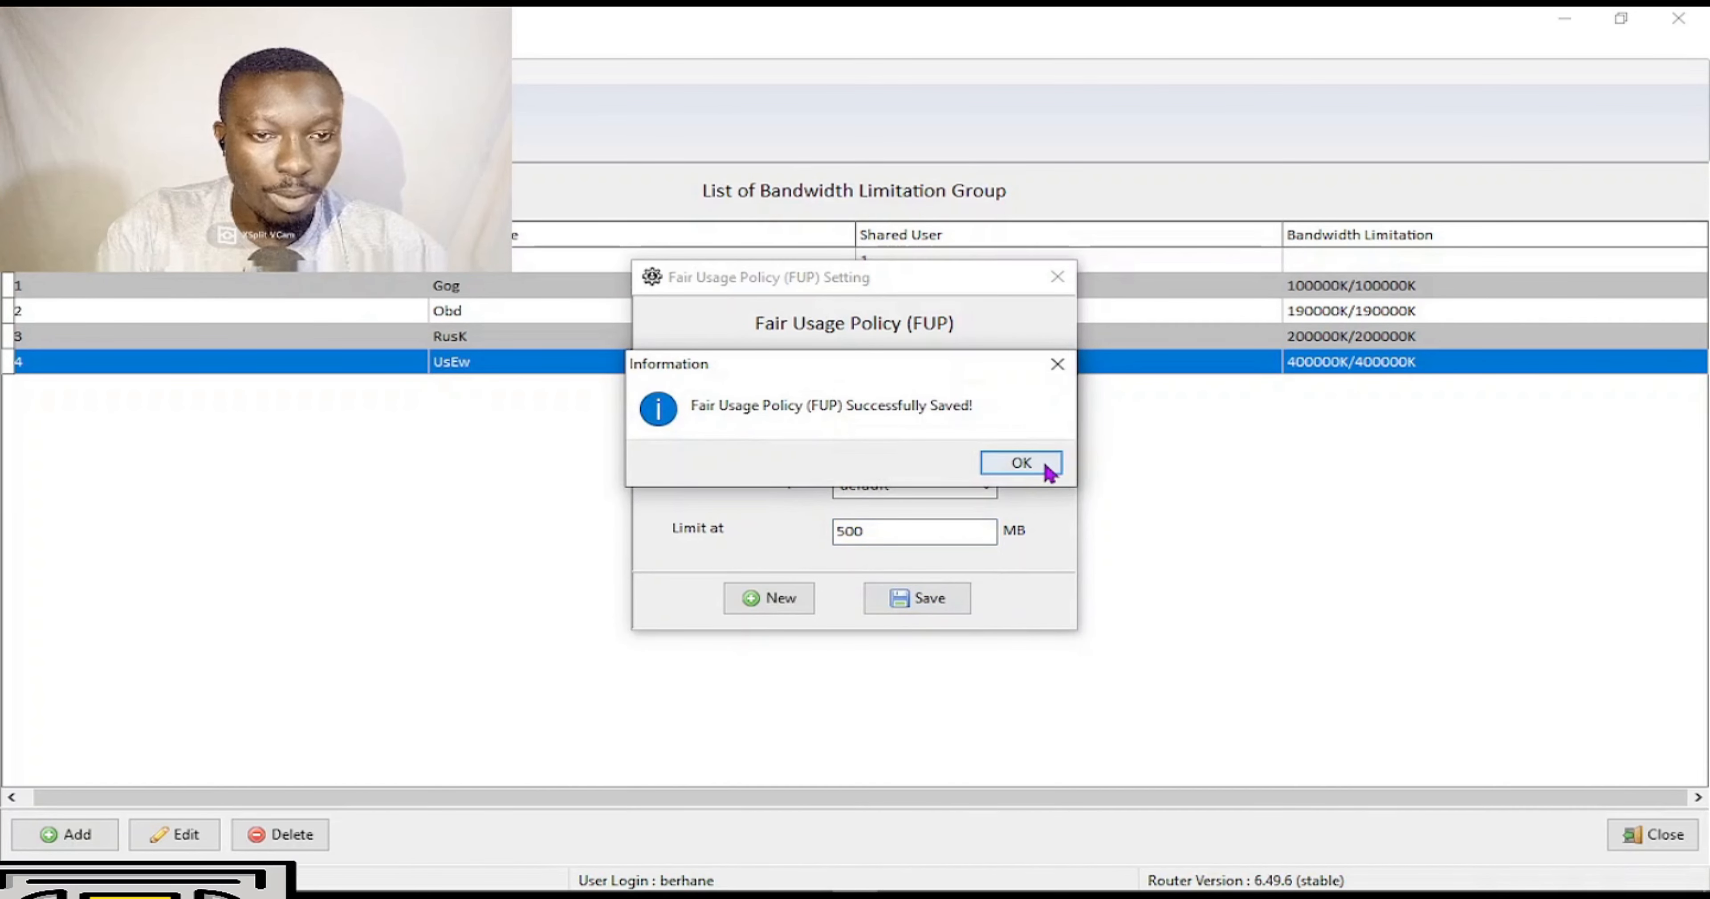
left_click(1046, 469)
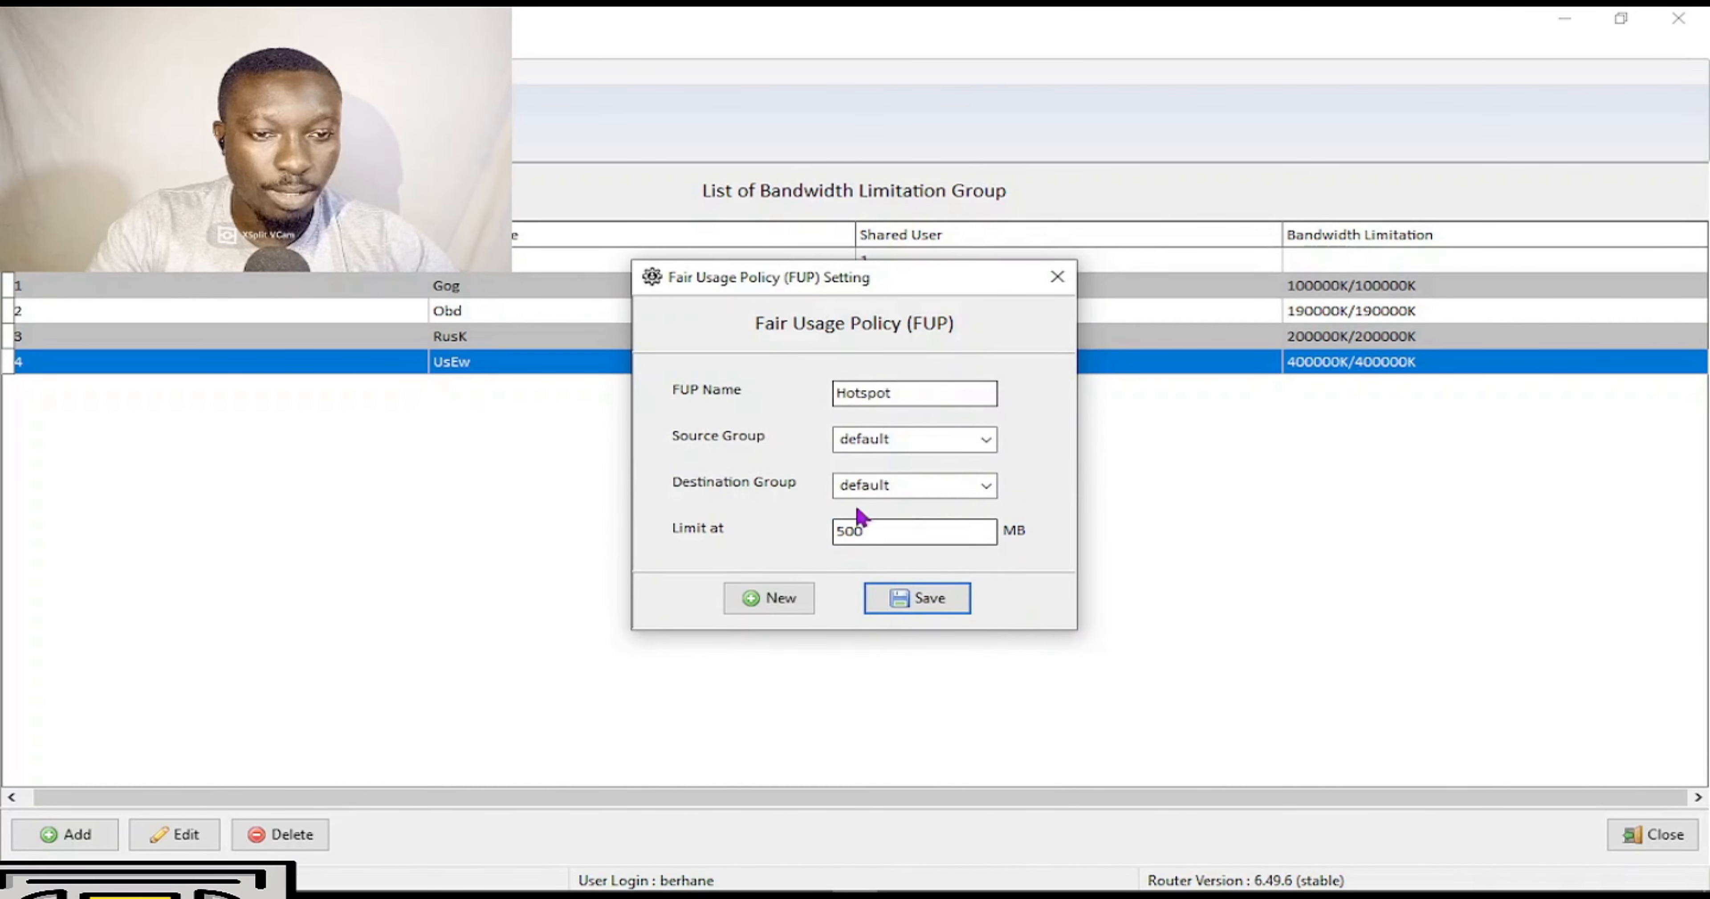
Close the FUP window, then view and close the Change Password and Voucher Template dialogs unchanged.
left_click(1058, 278)
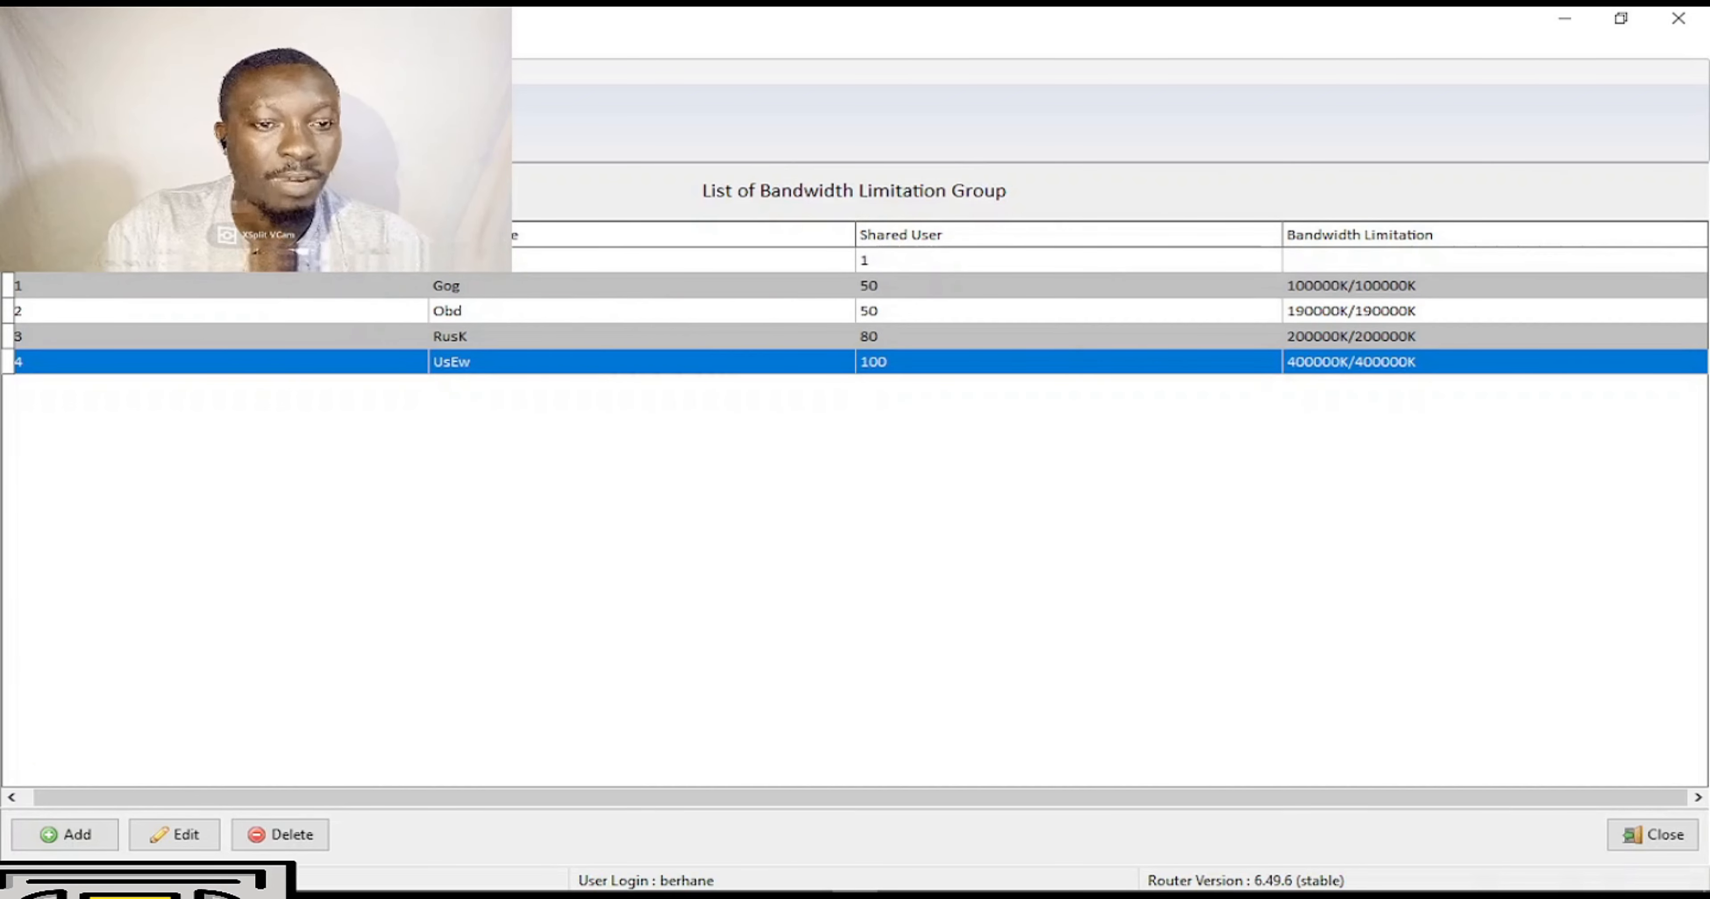
left_click(265, 119)
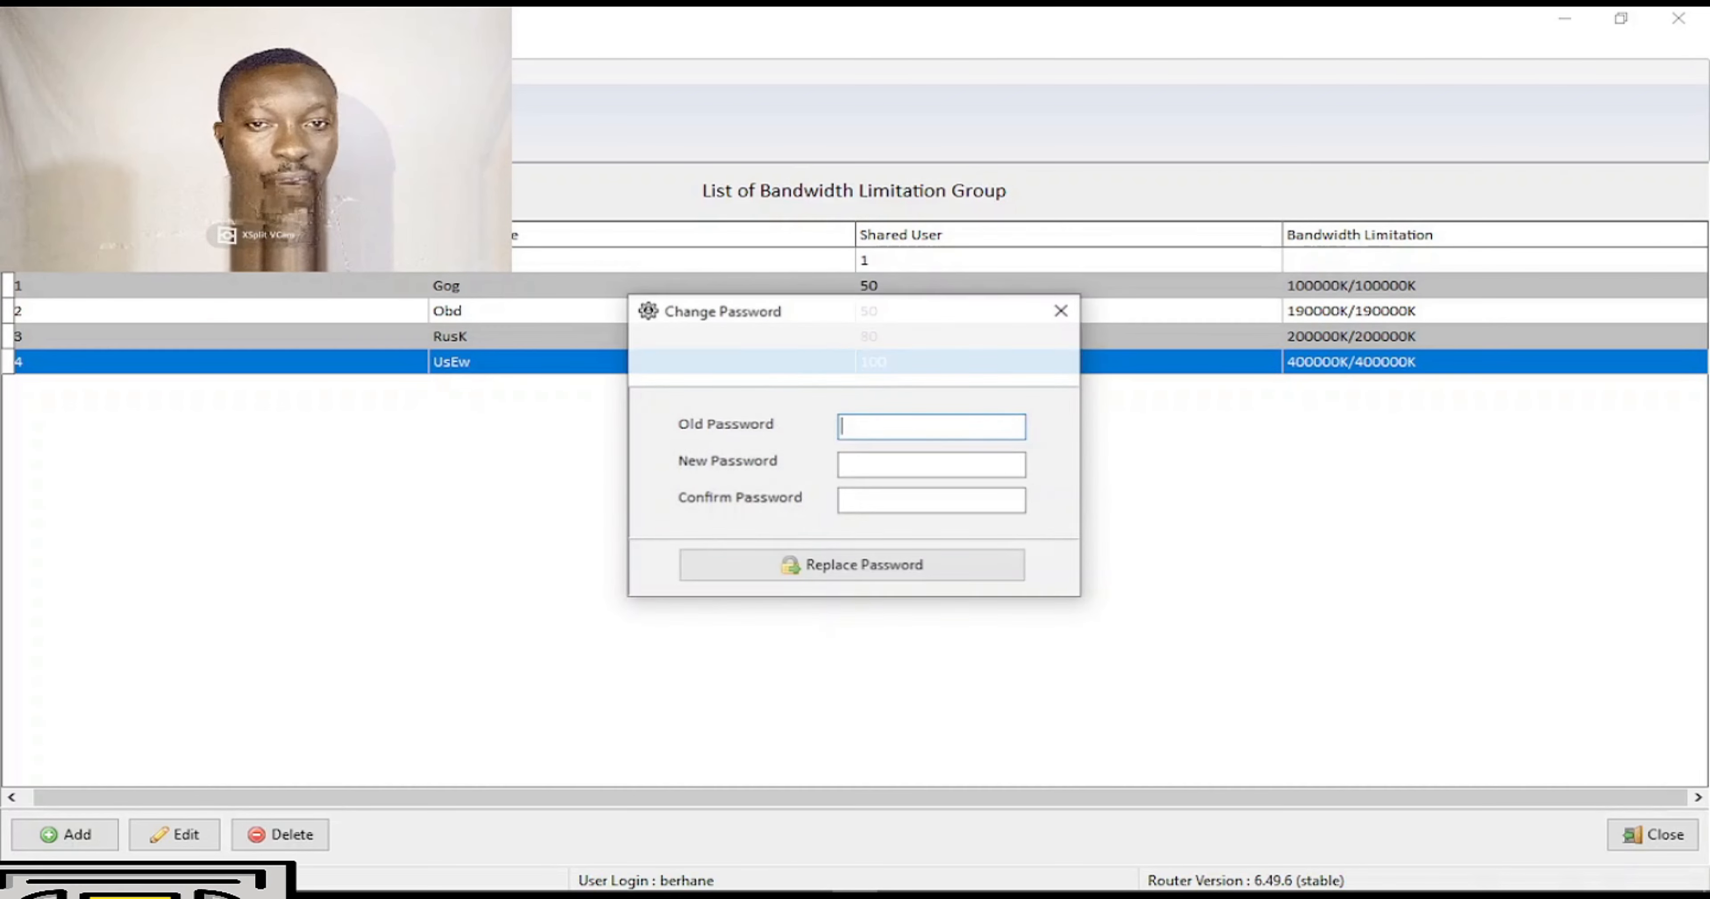
left_click(1063, 311)
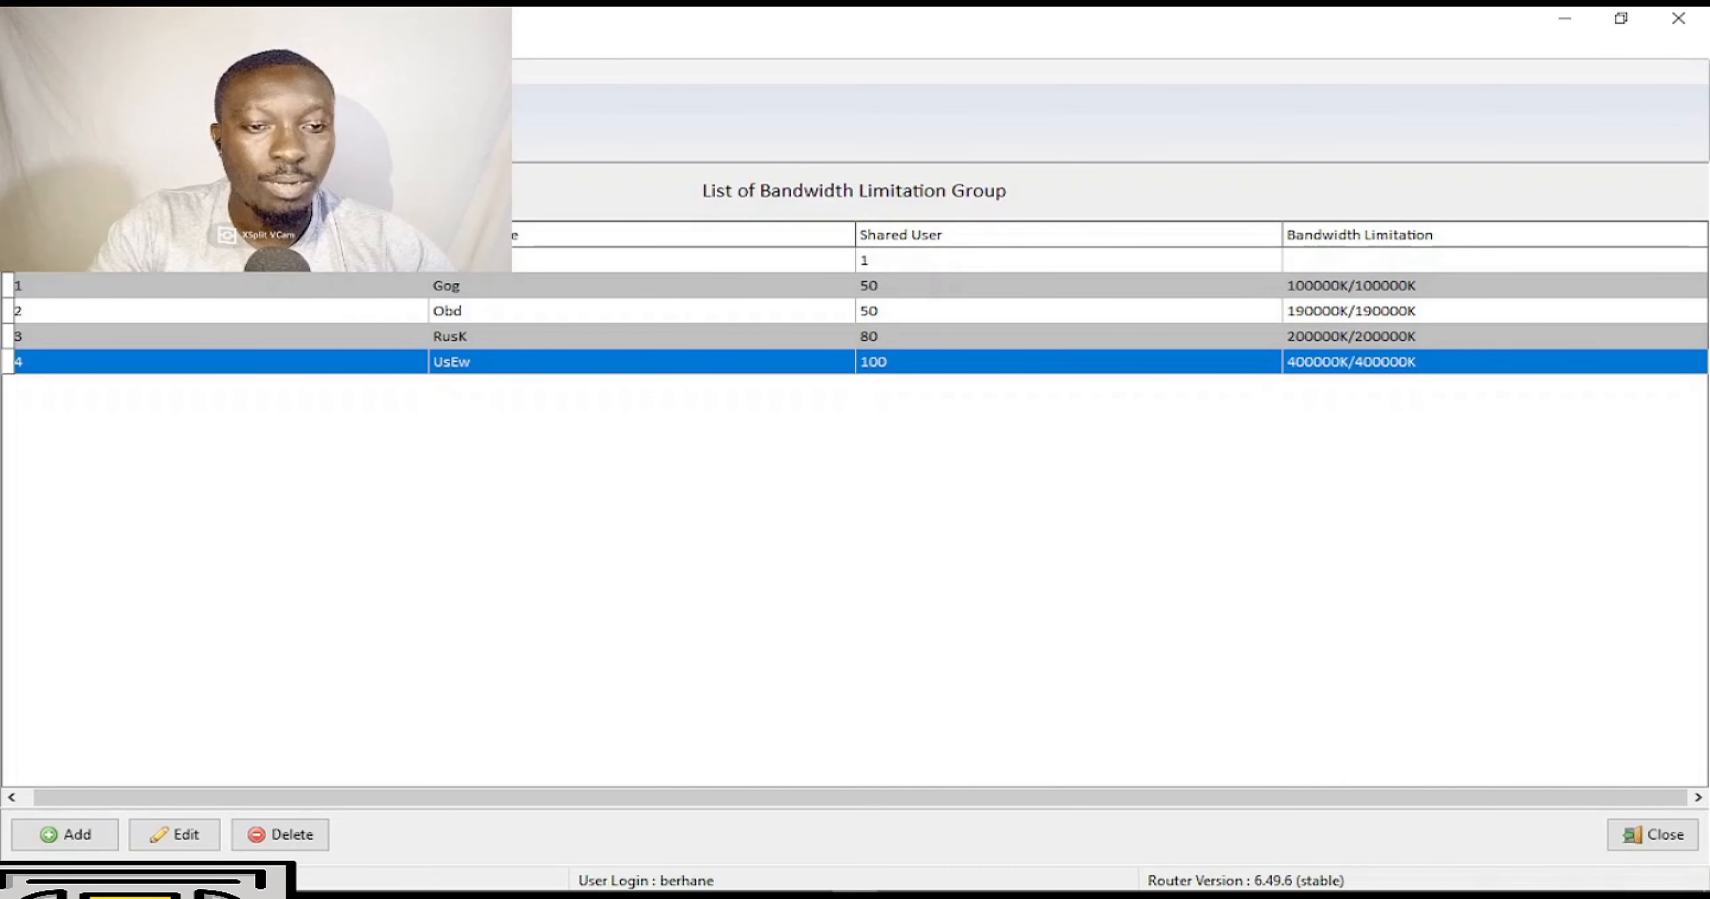
left_click(292, 120)
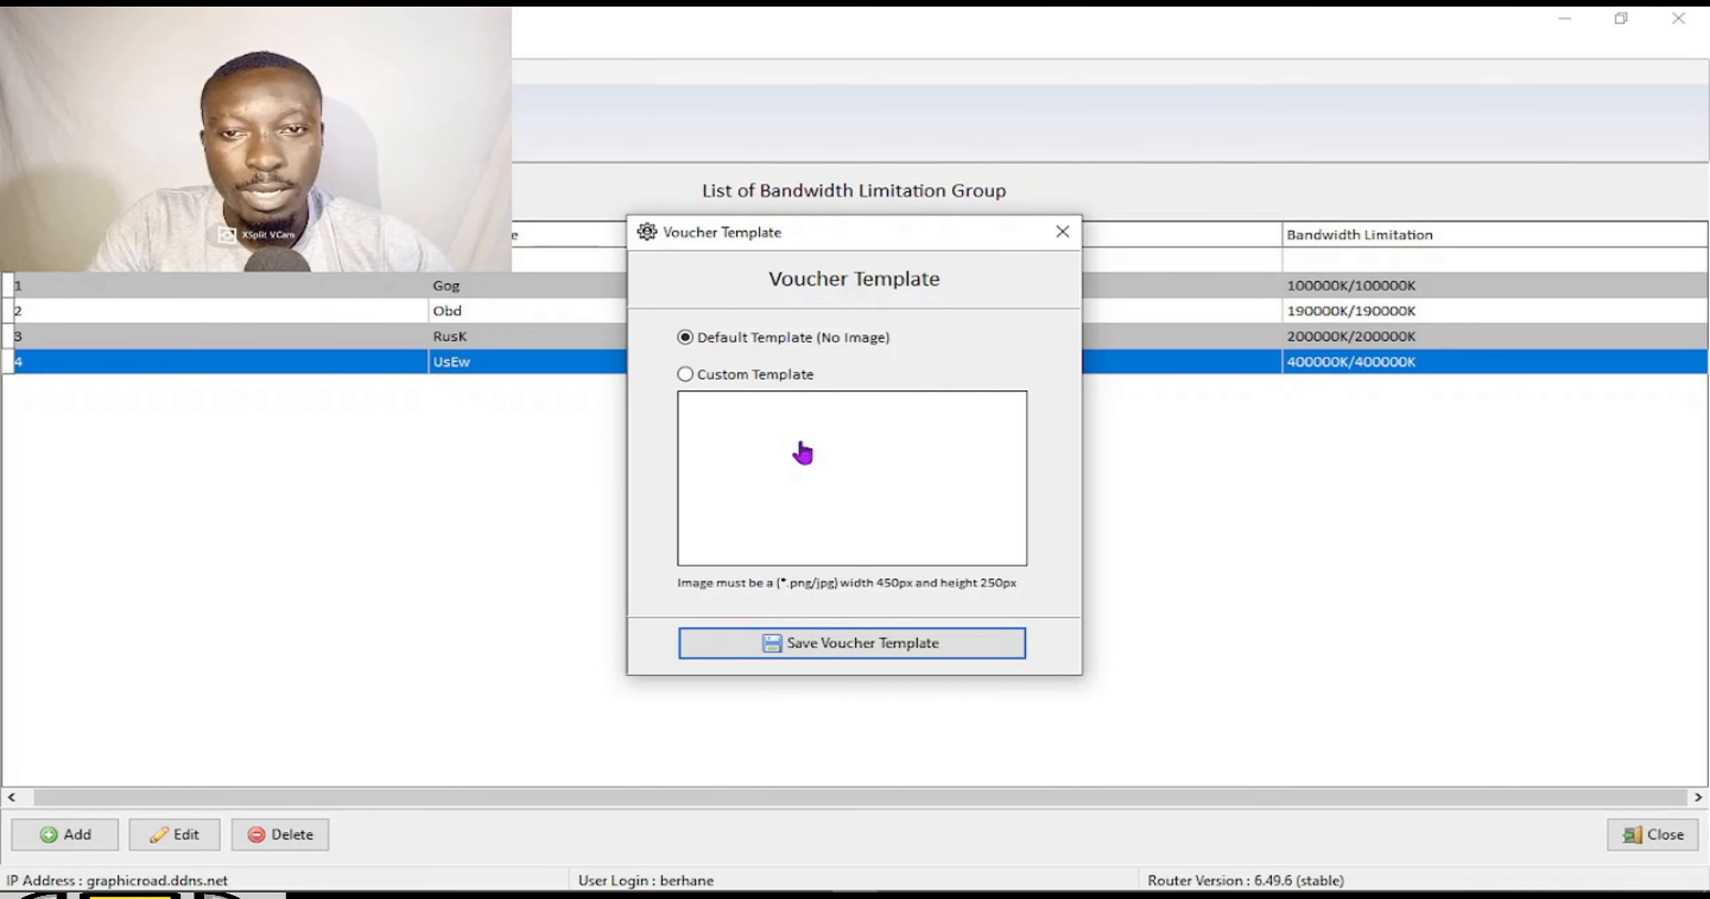
left_click(1062, 231)
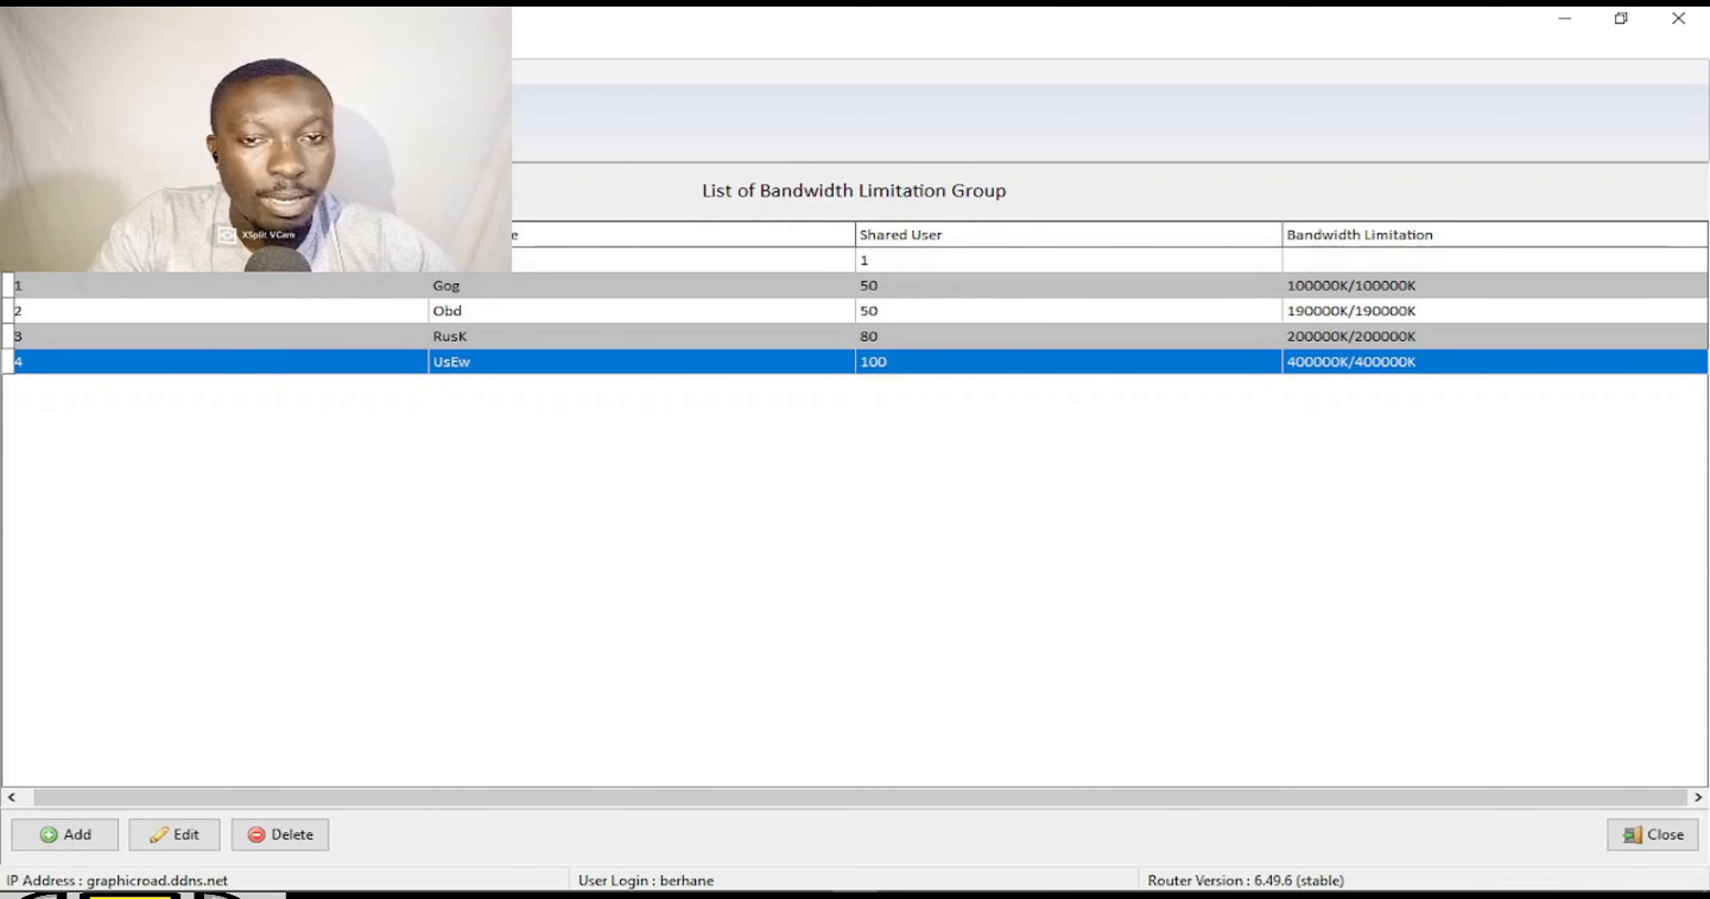
Install the validity scheduler with a Day interval and confirm the update.
left_click(412, 120)
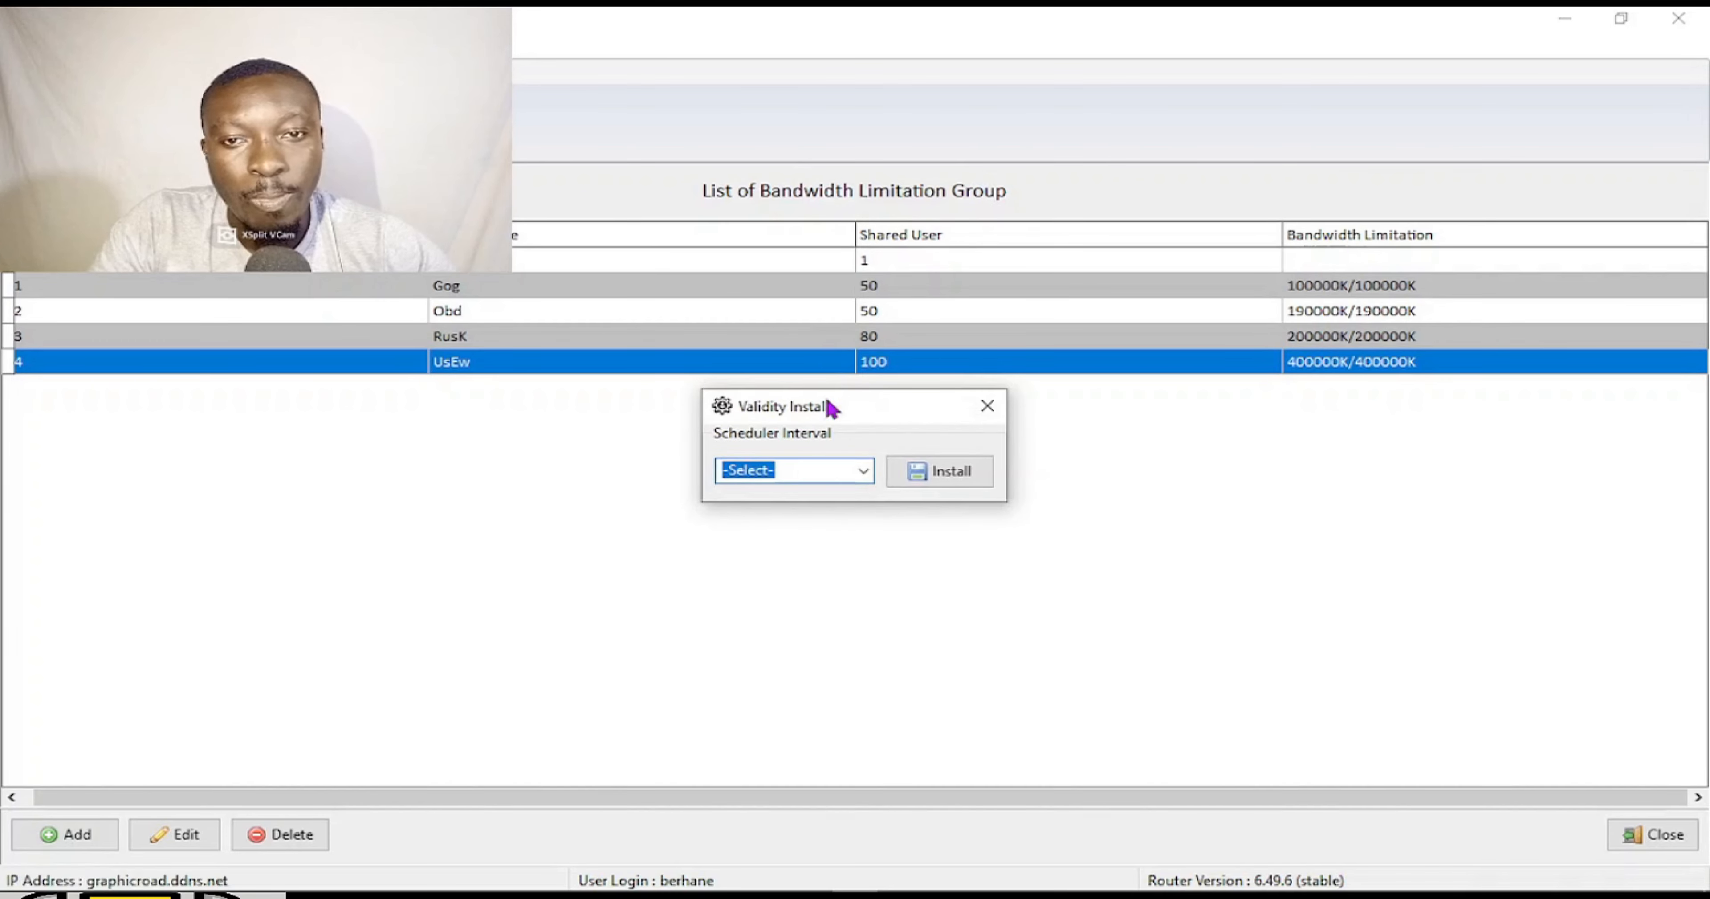
left_click(863, 469)
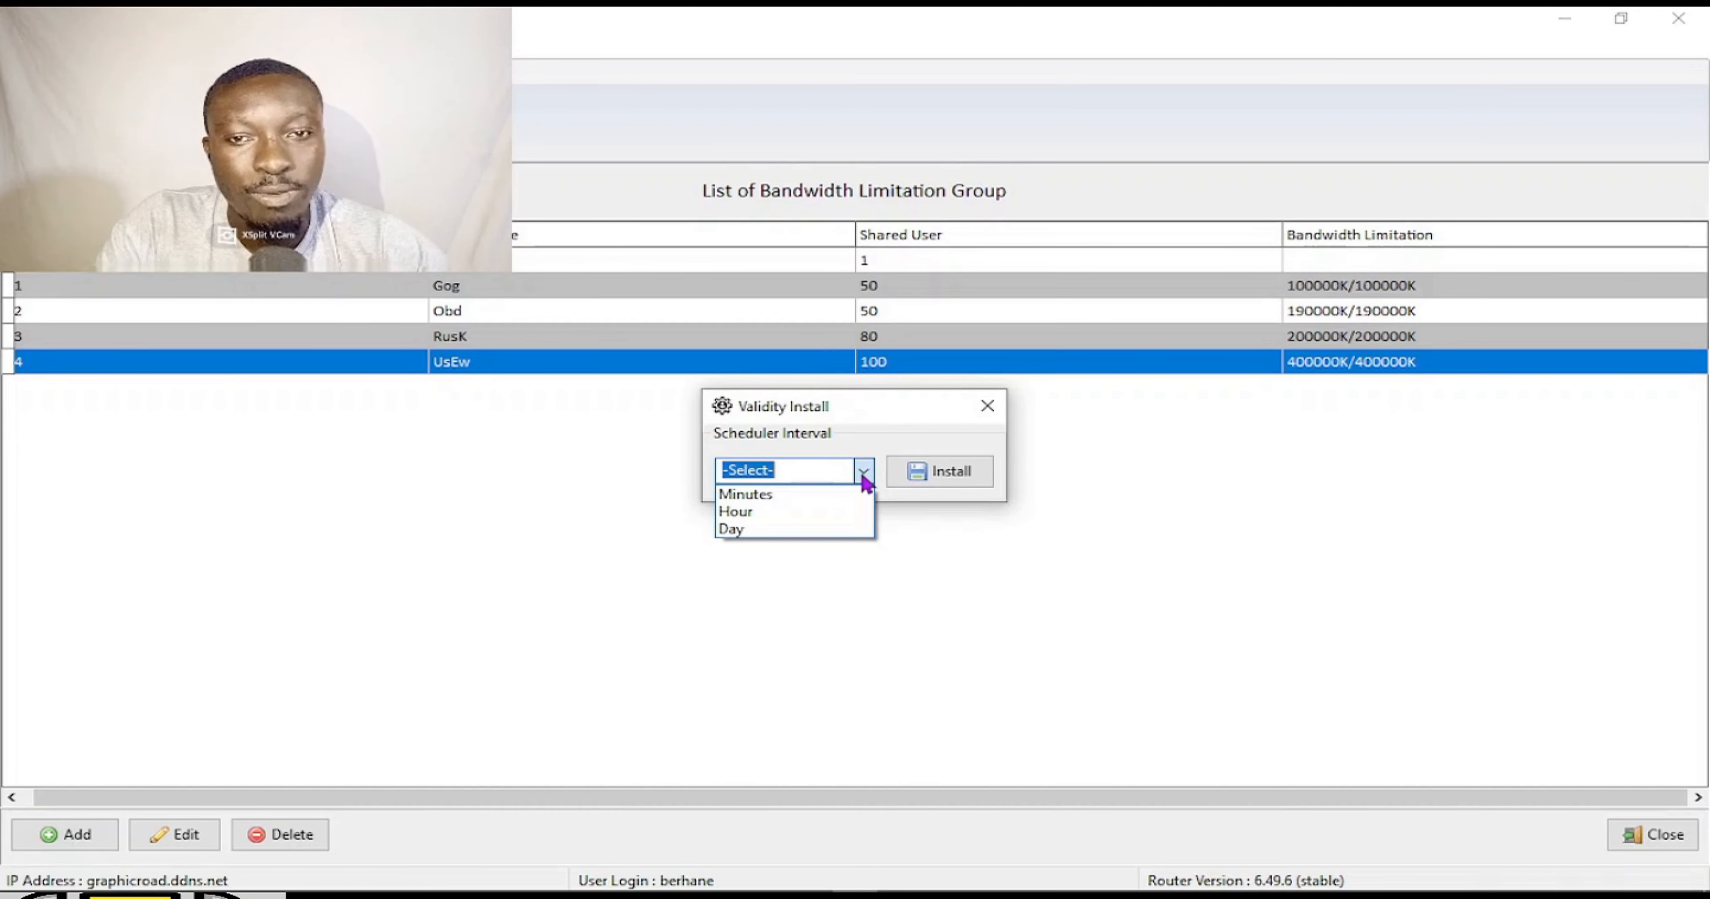
left_click(763, 529)
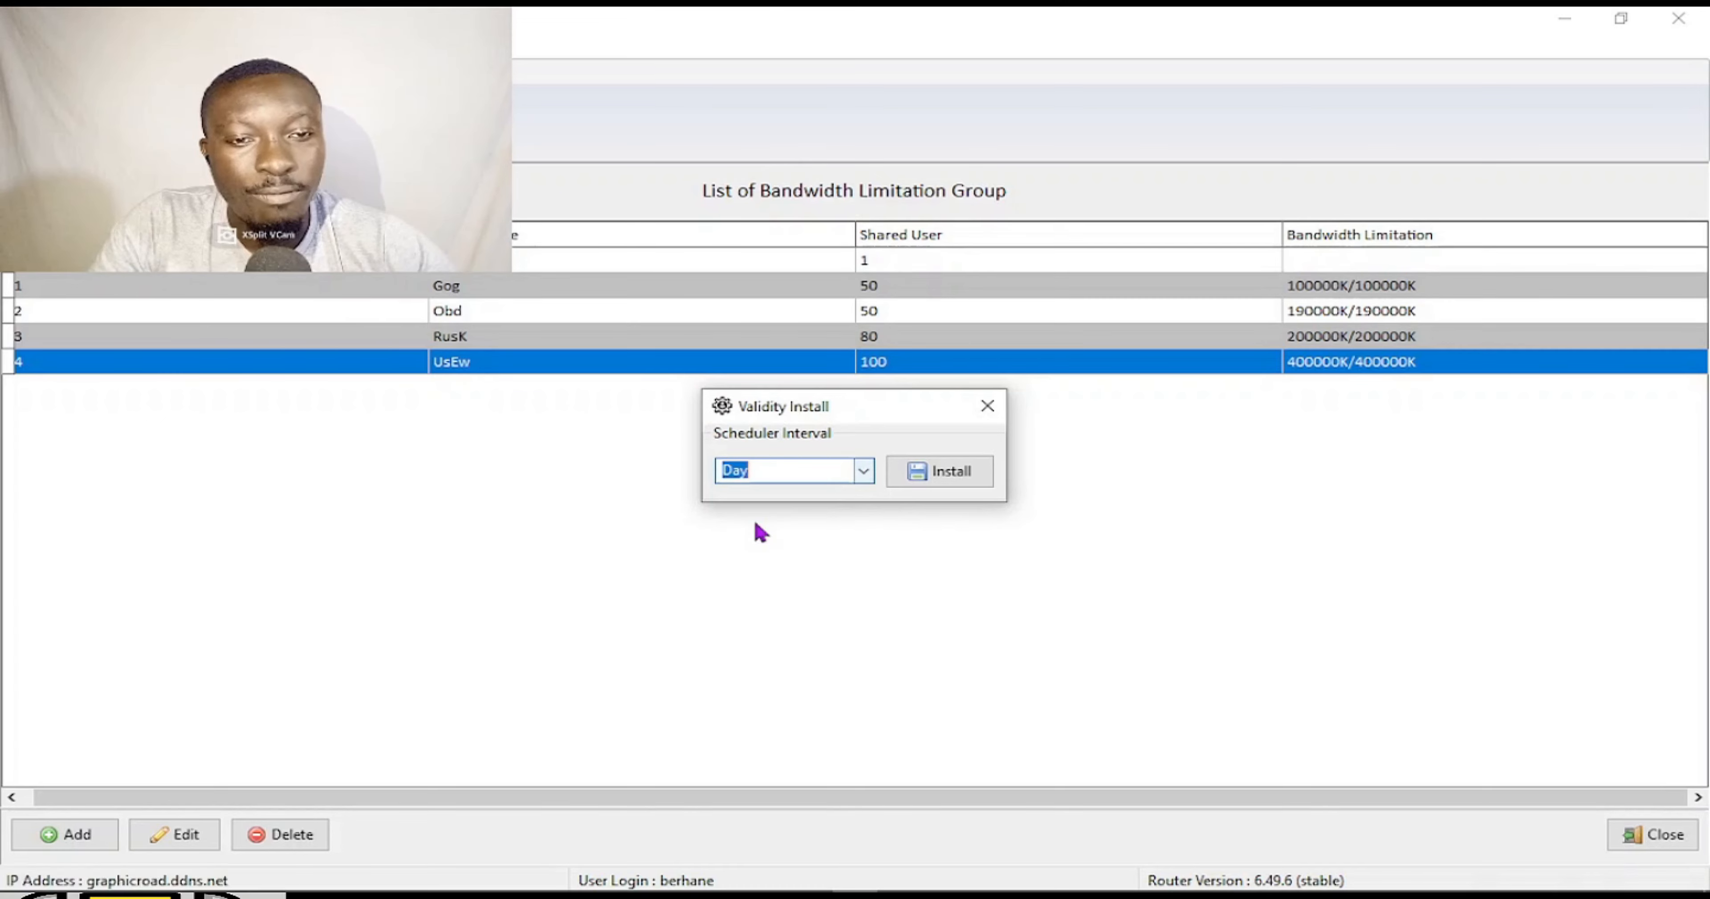
left_click(950, 475)
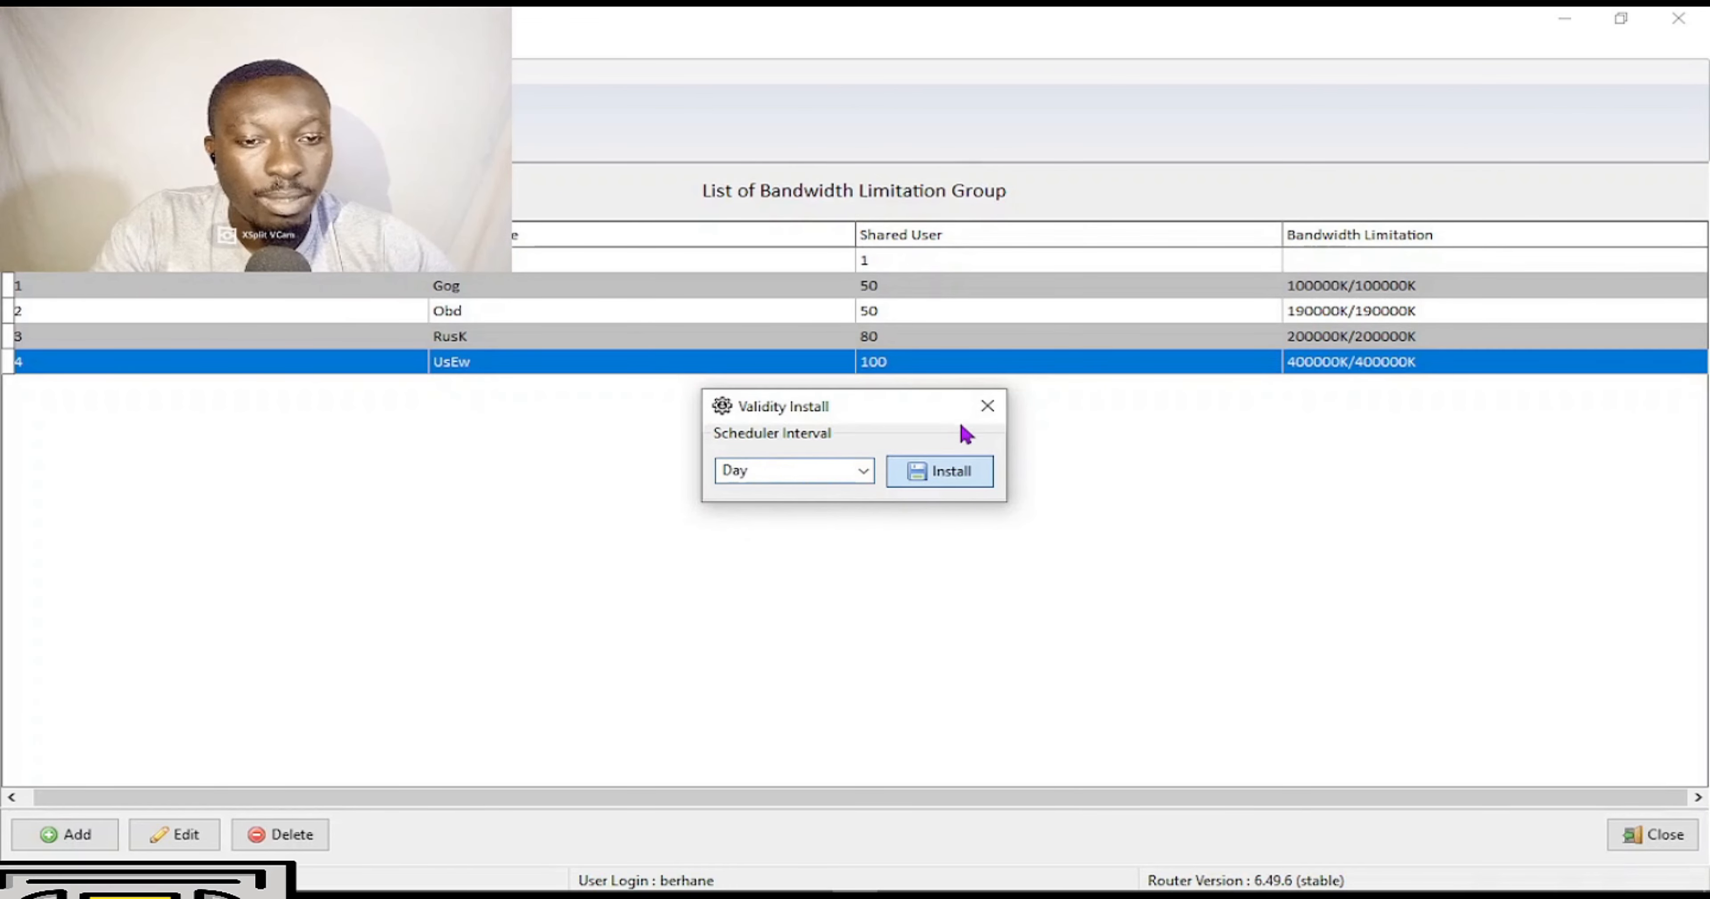
left_click(1001, 468)
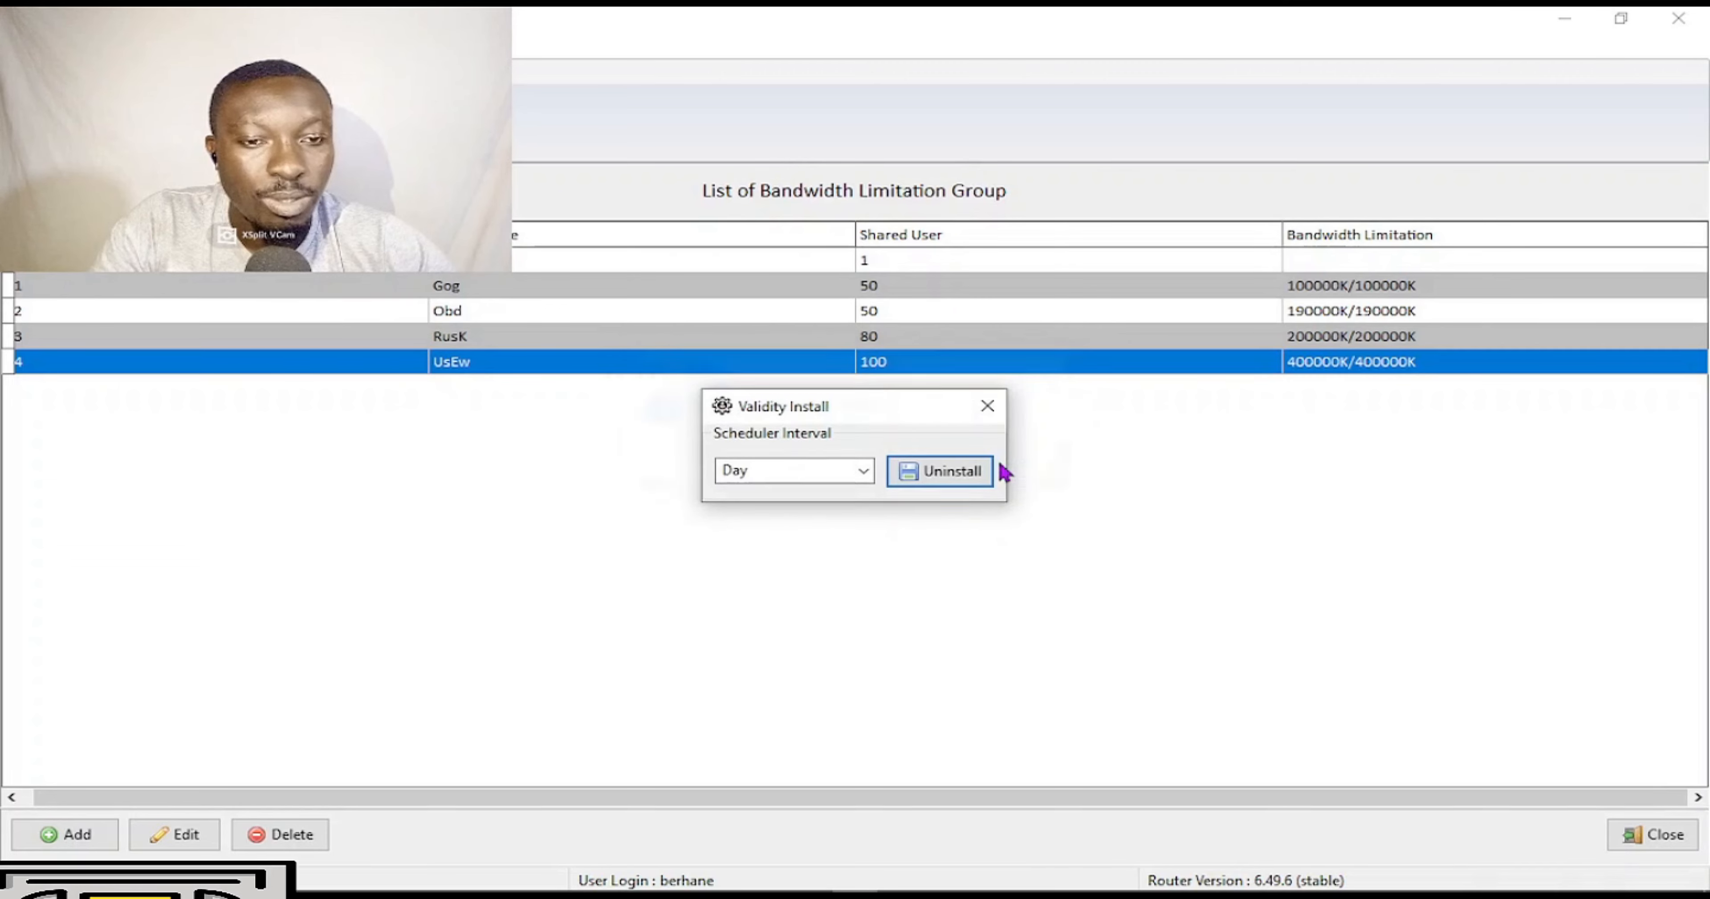
left_click(988, 406)
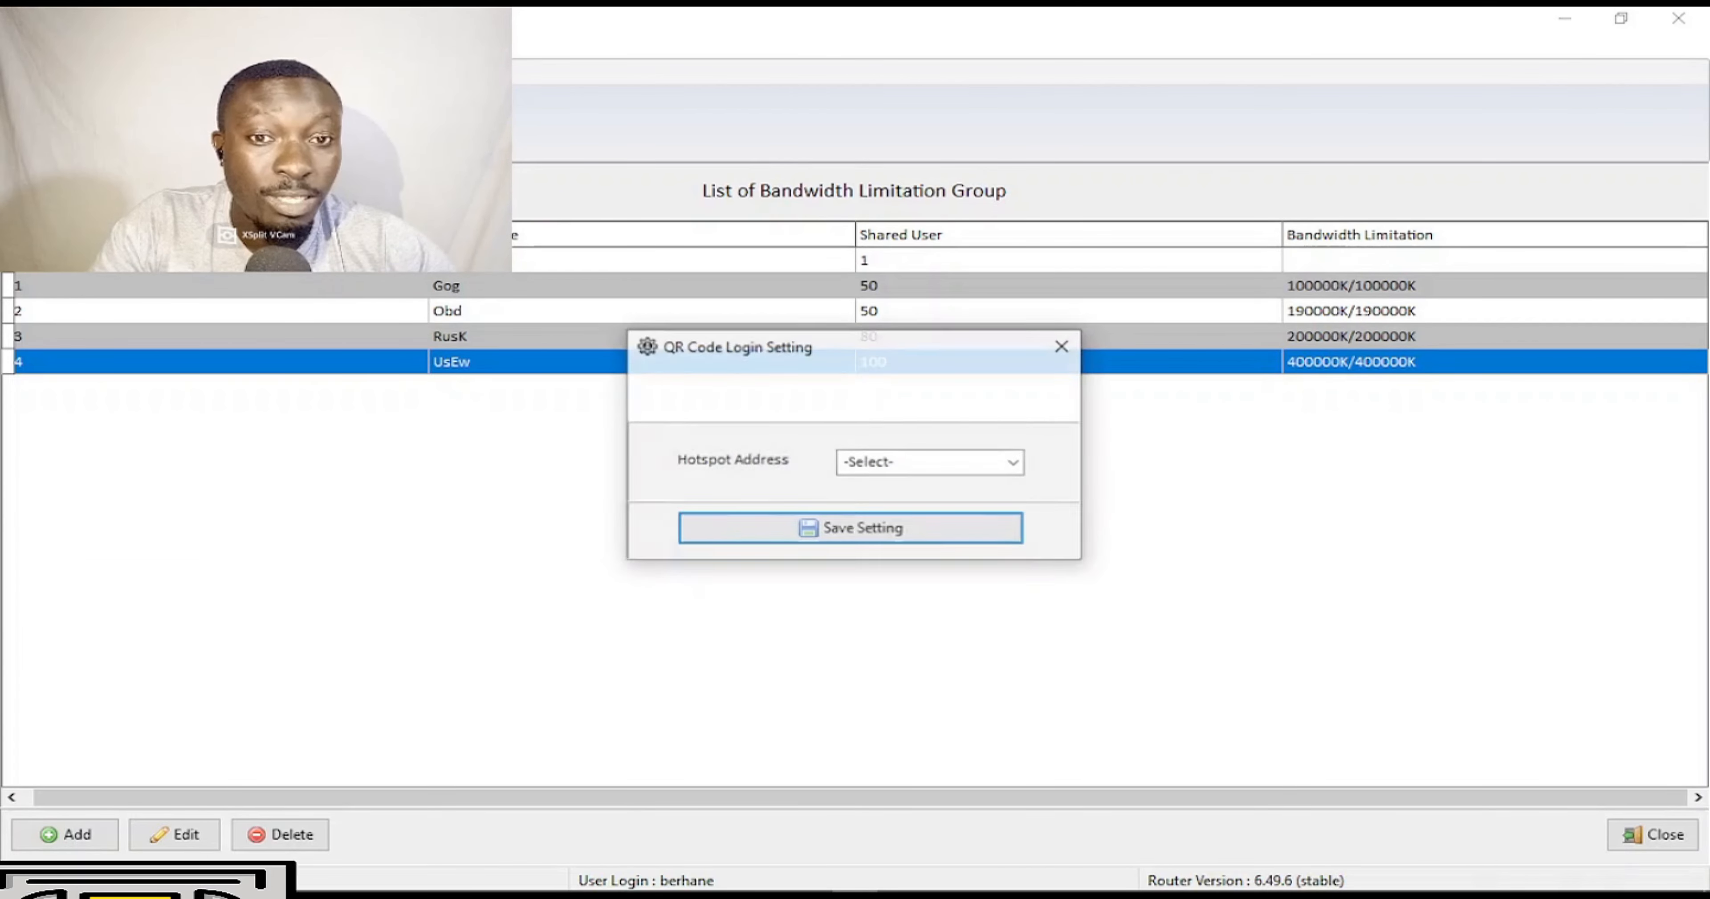
left_click(1015, 463)
left_click(986, 486)
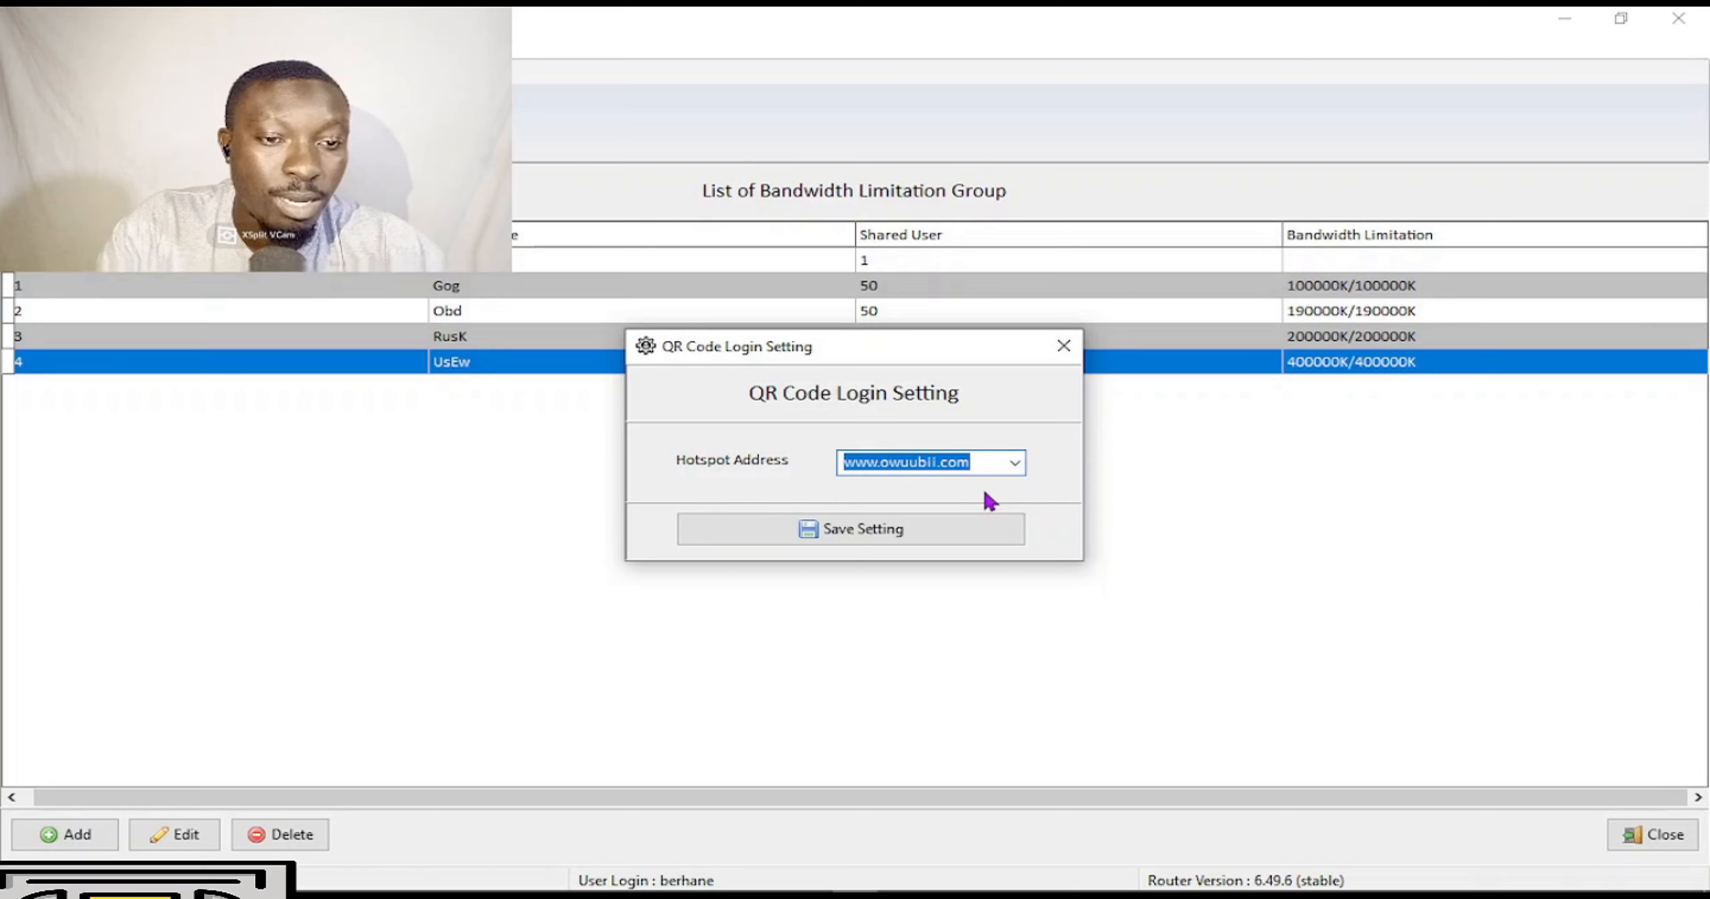
left_click(890, 537)
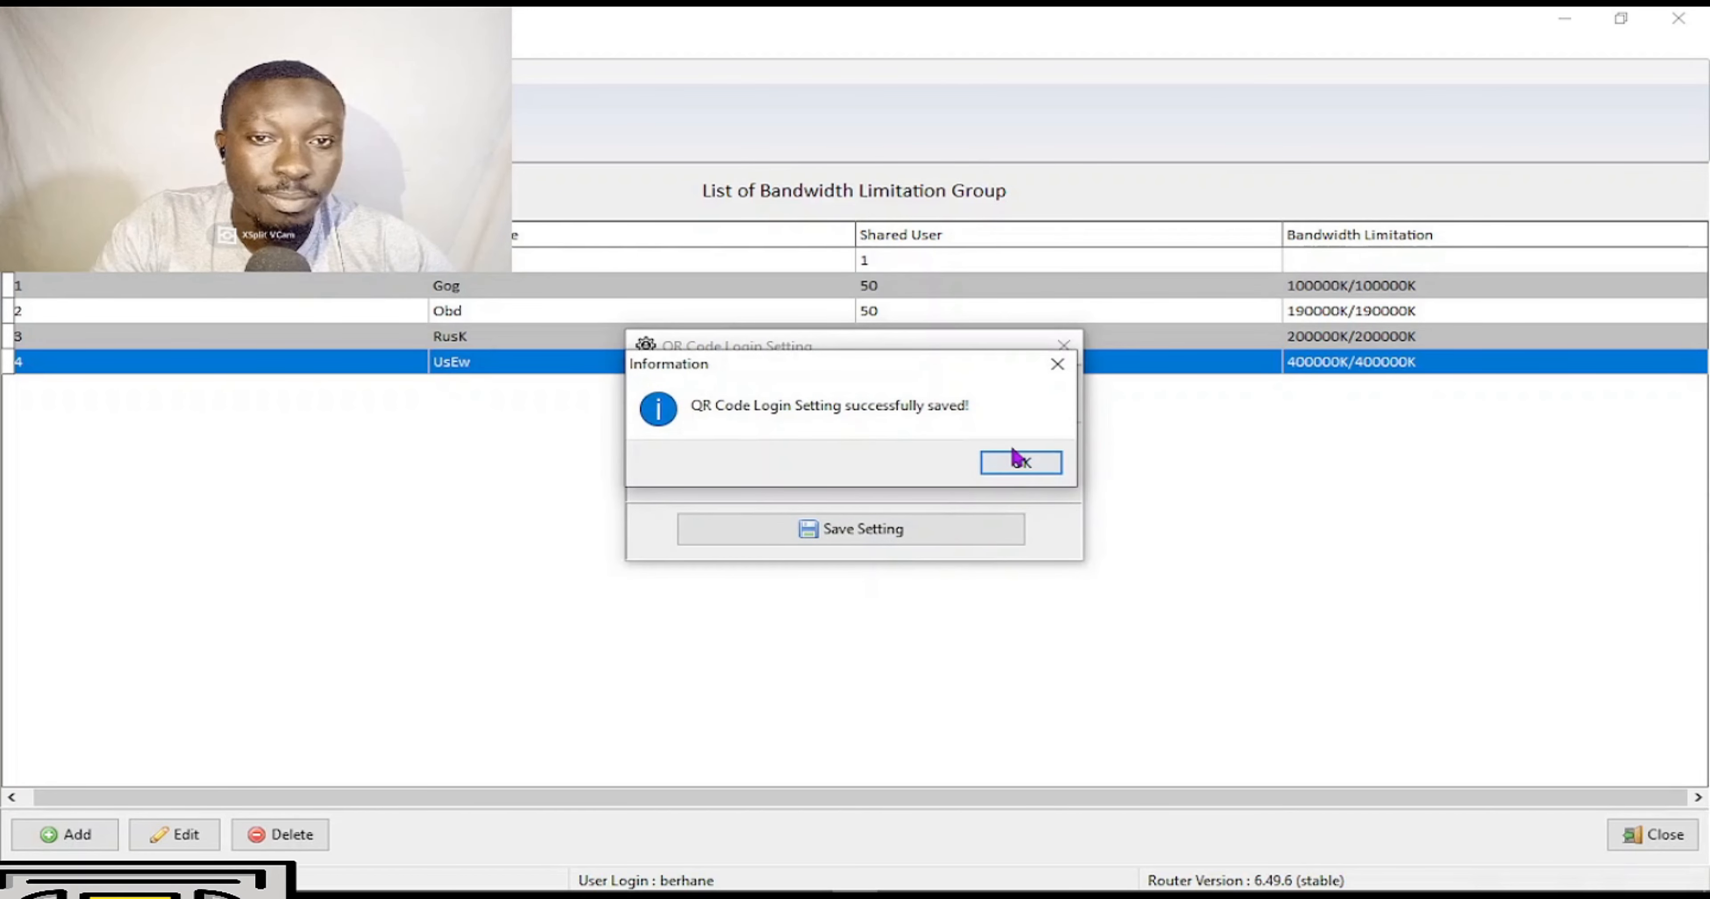
left_click(1017, 460)
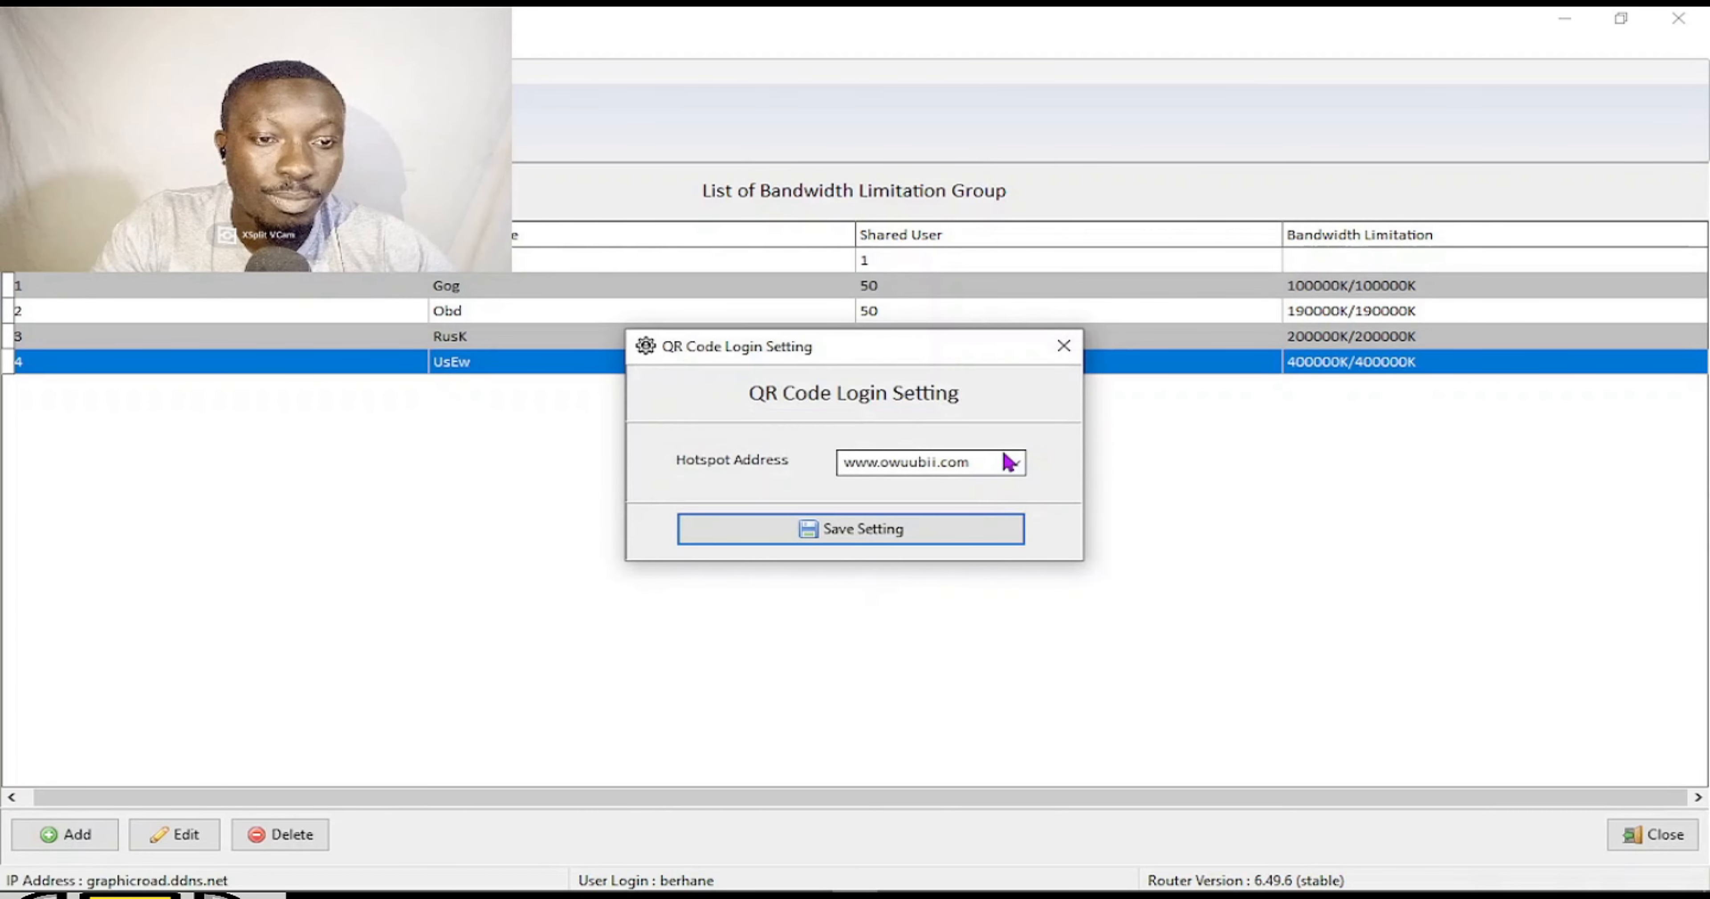
left_click(1063, 346)
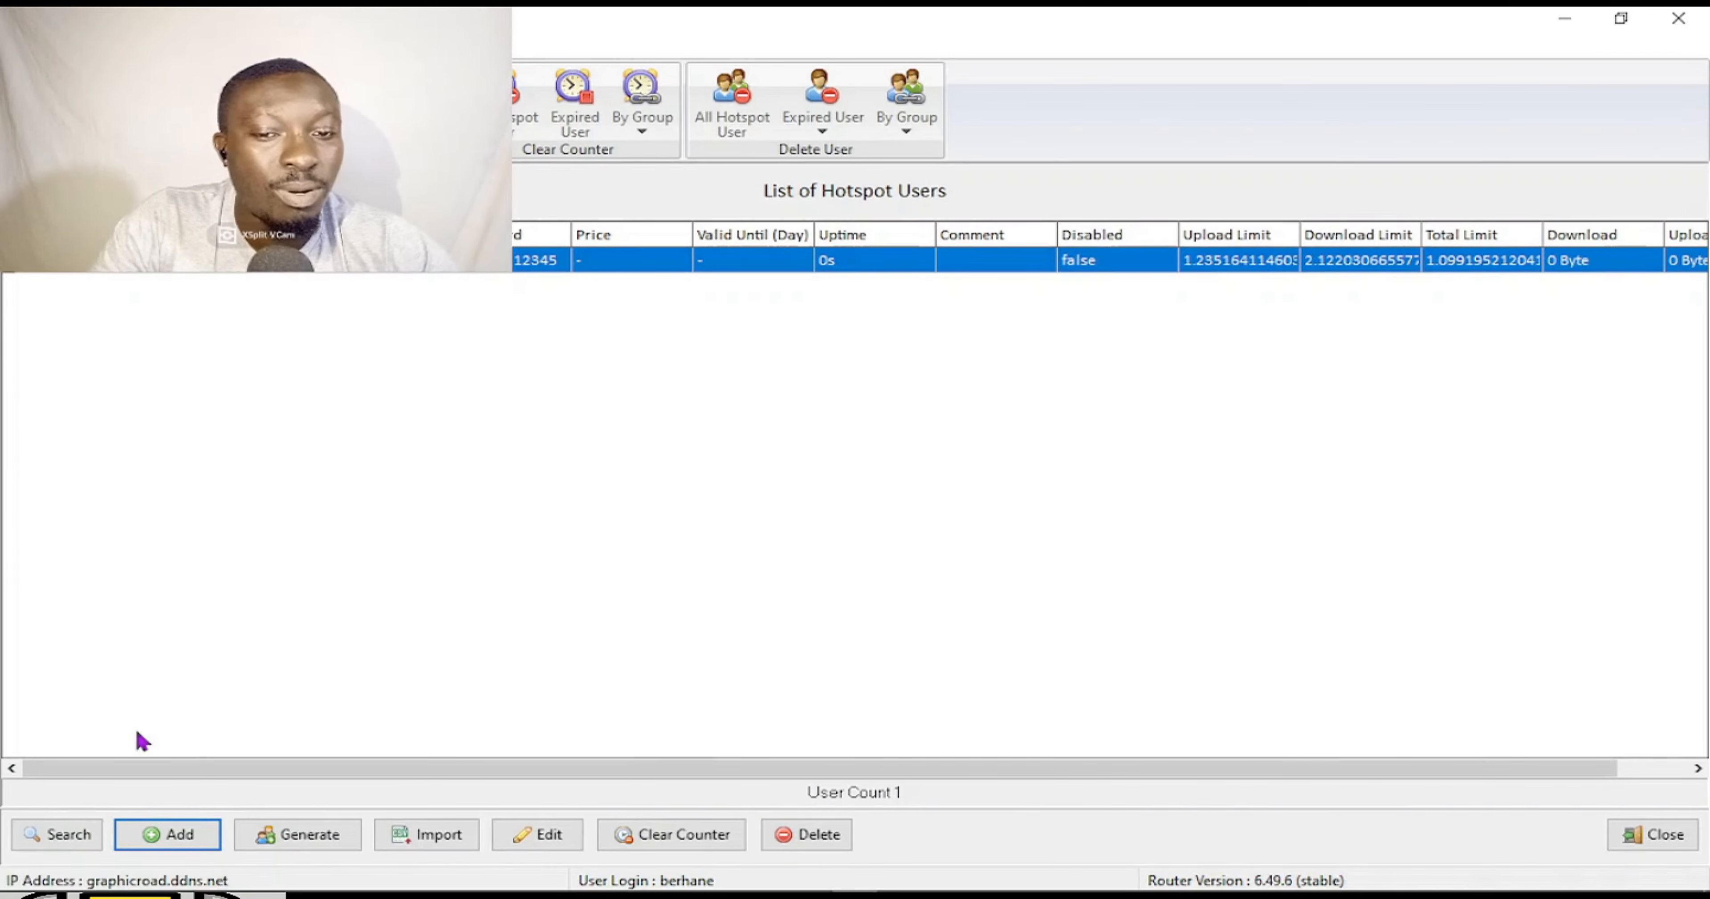
Add hotspot user 'test' on hotspot1 with a password, Gog group and comment Hotspot.
left_click(164, 843)
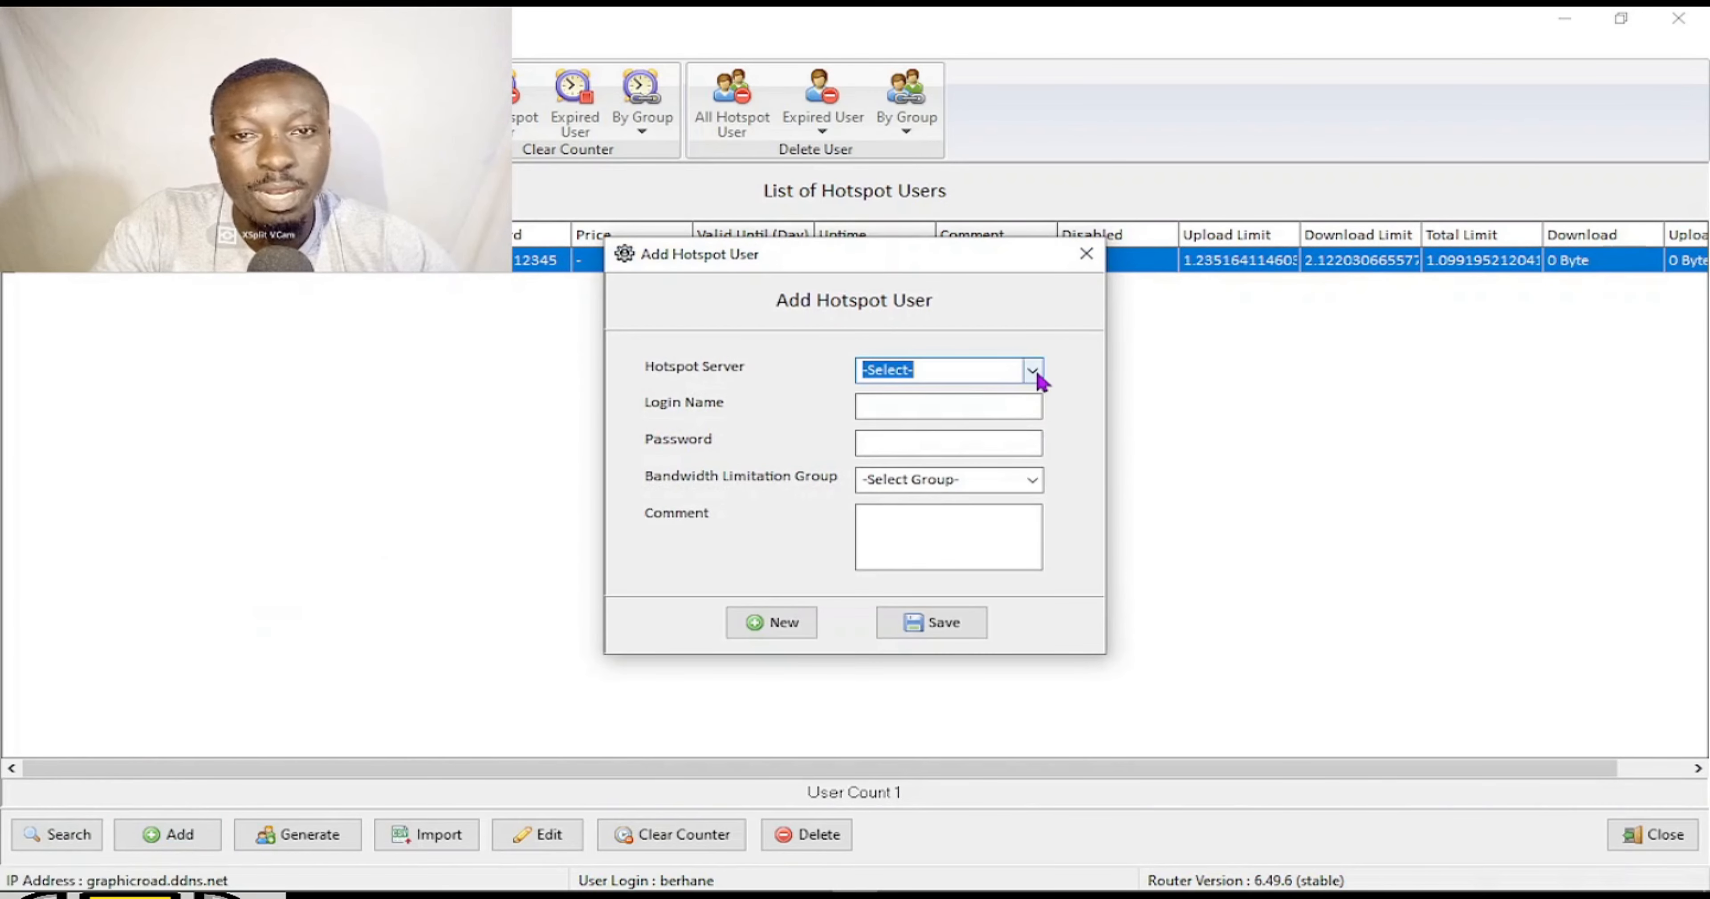
left_click(1034, 372)
left_click(983, 412)
left_click(941, 404)
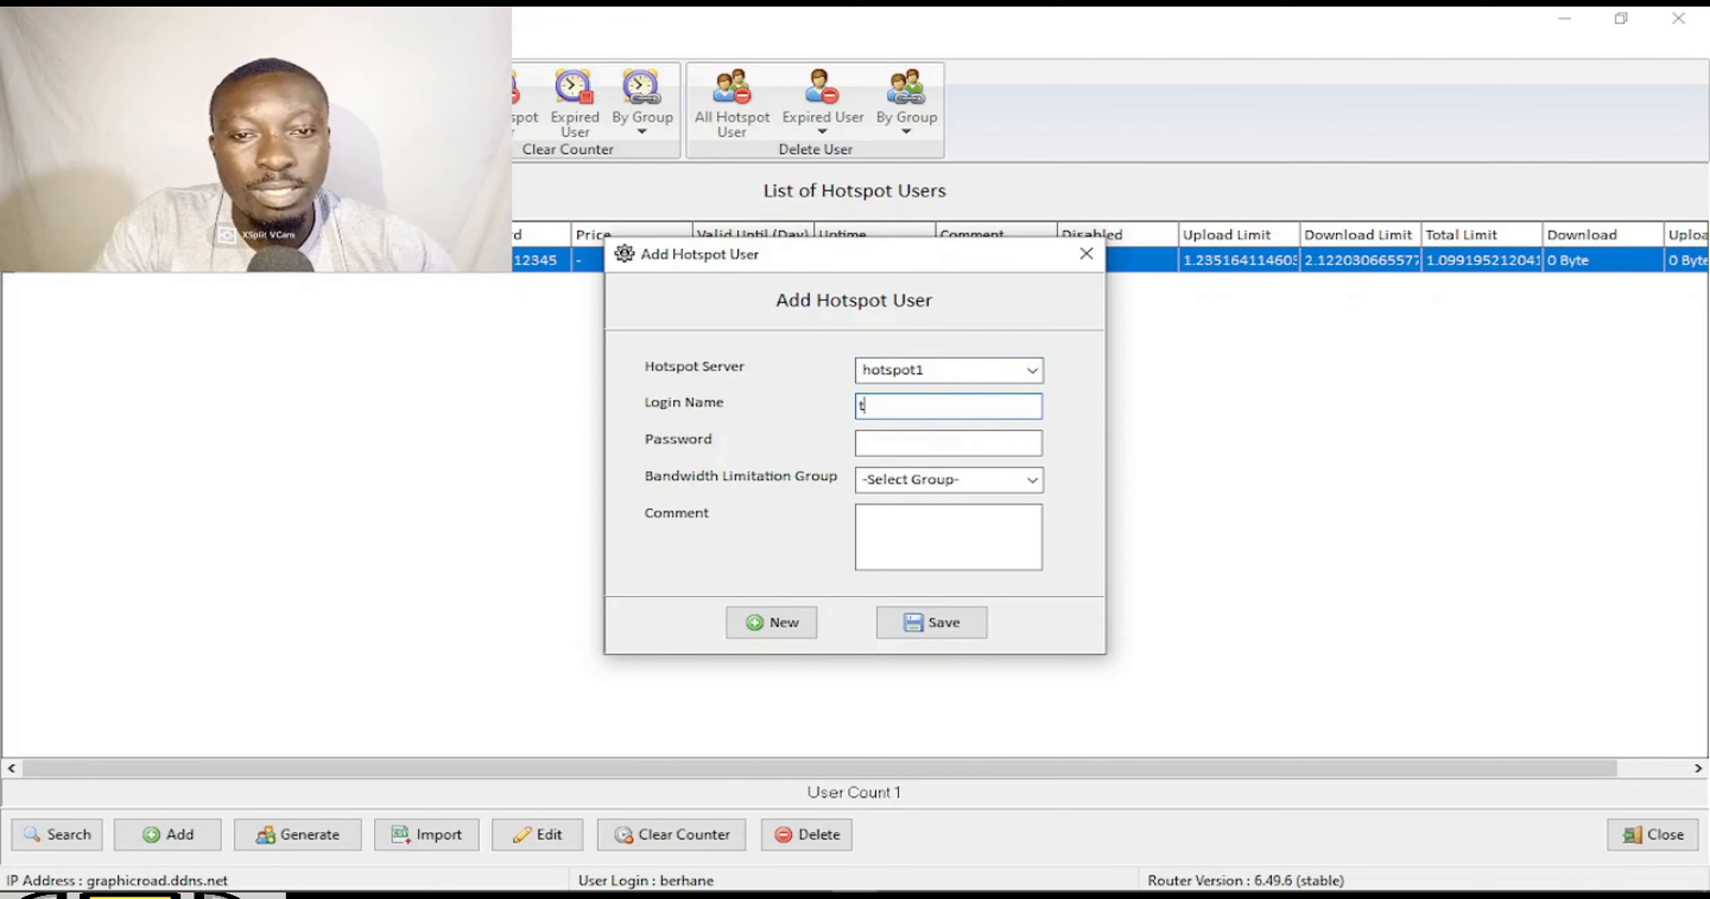
type("test")
left_click(905, 433)
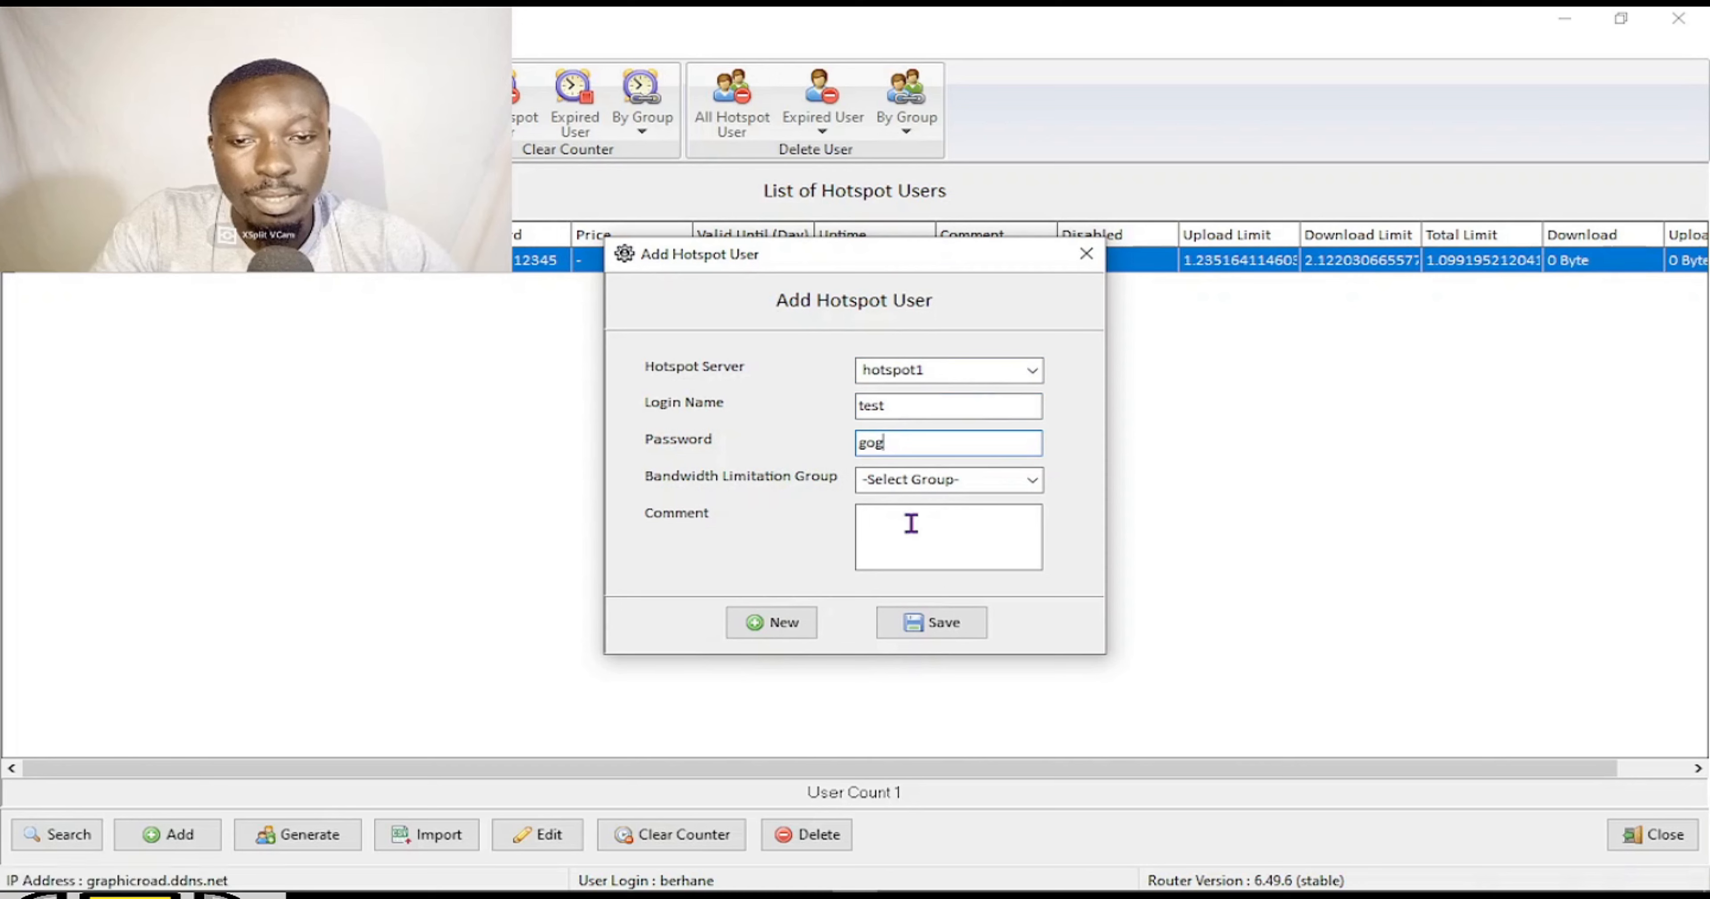
left_click(1022, 478)
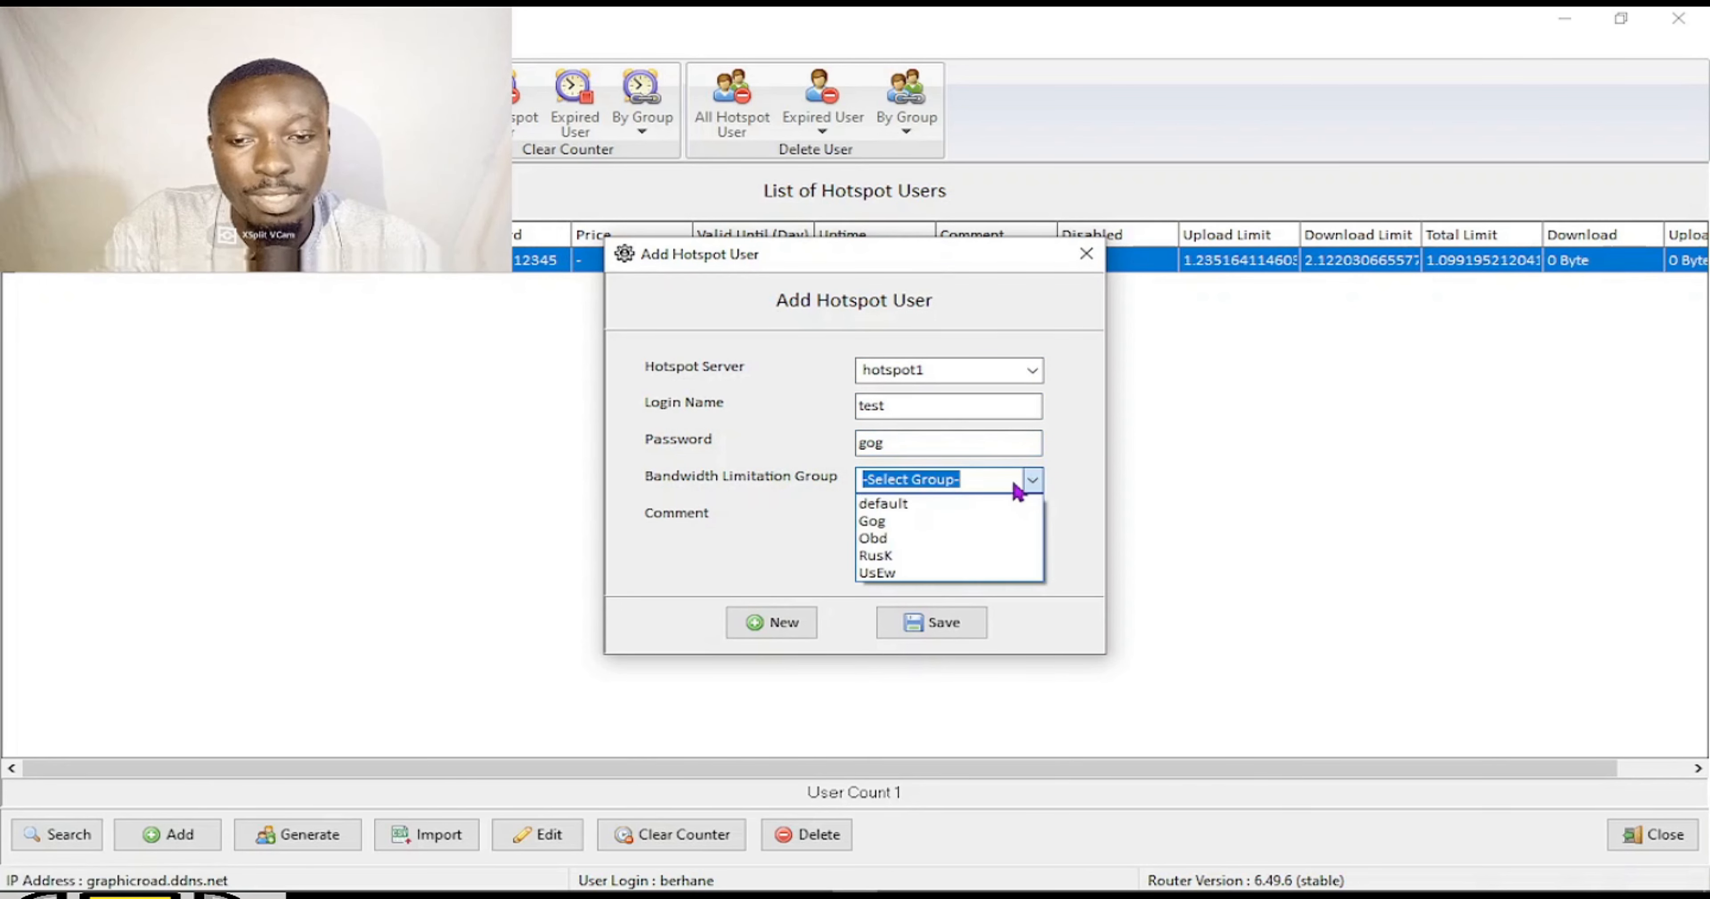
left_click(905, 524)
left_click(904, 523)
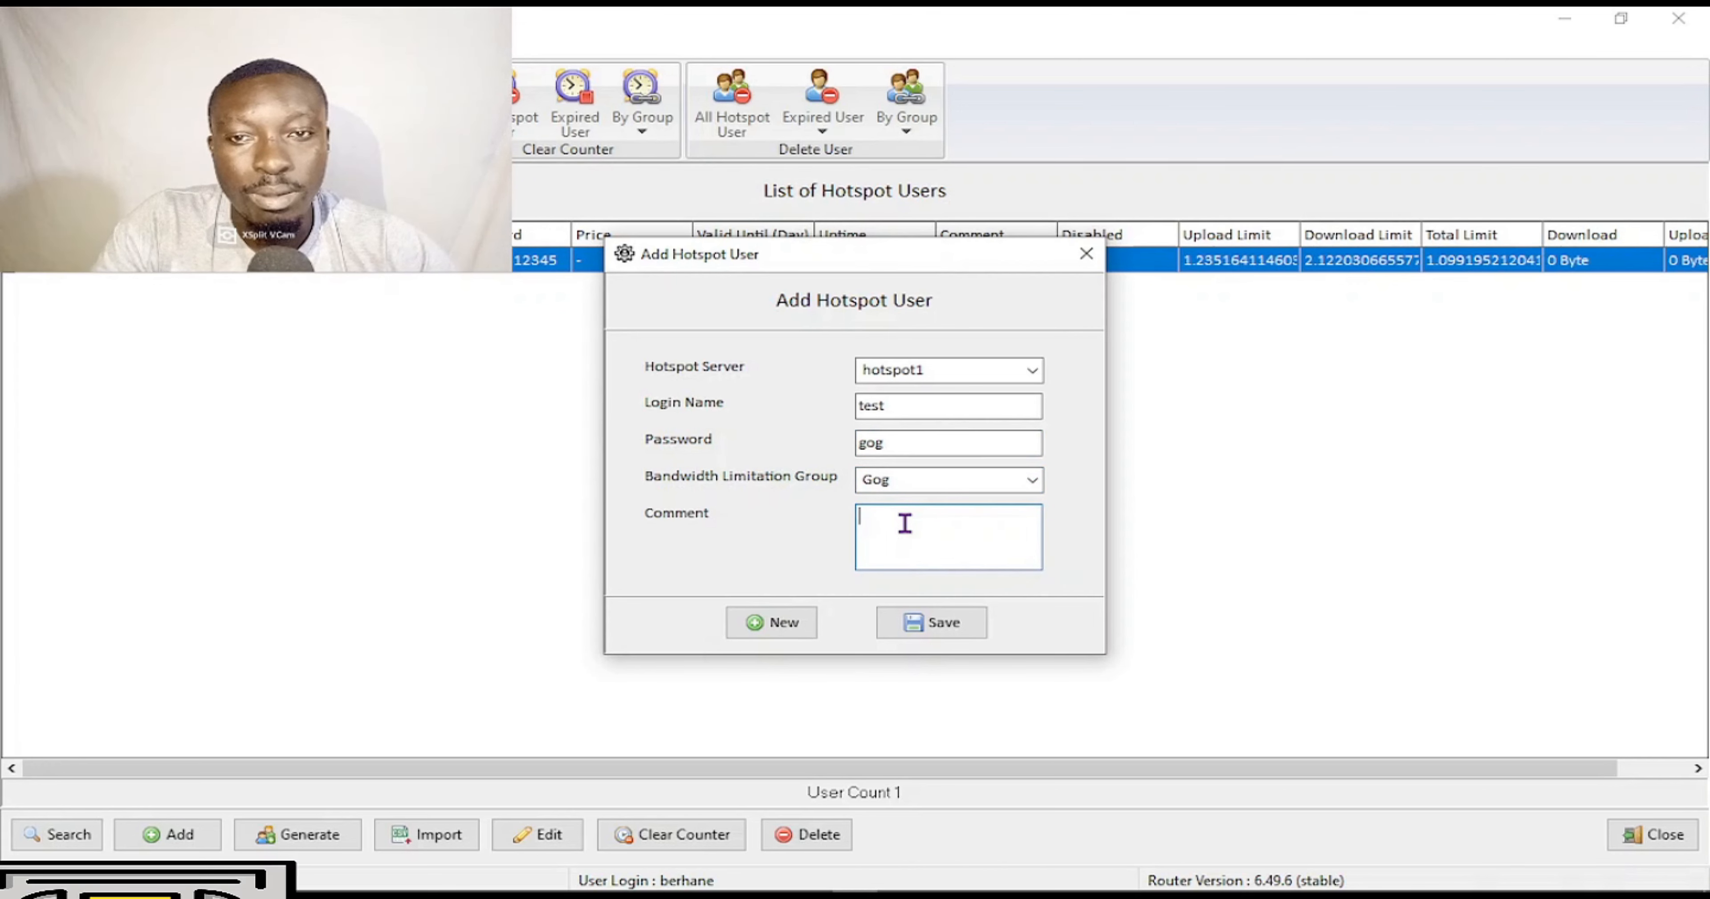
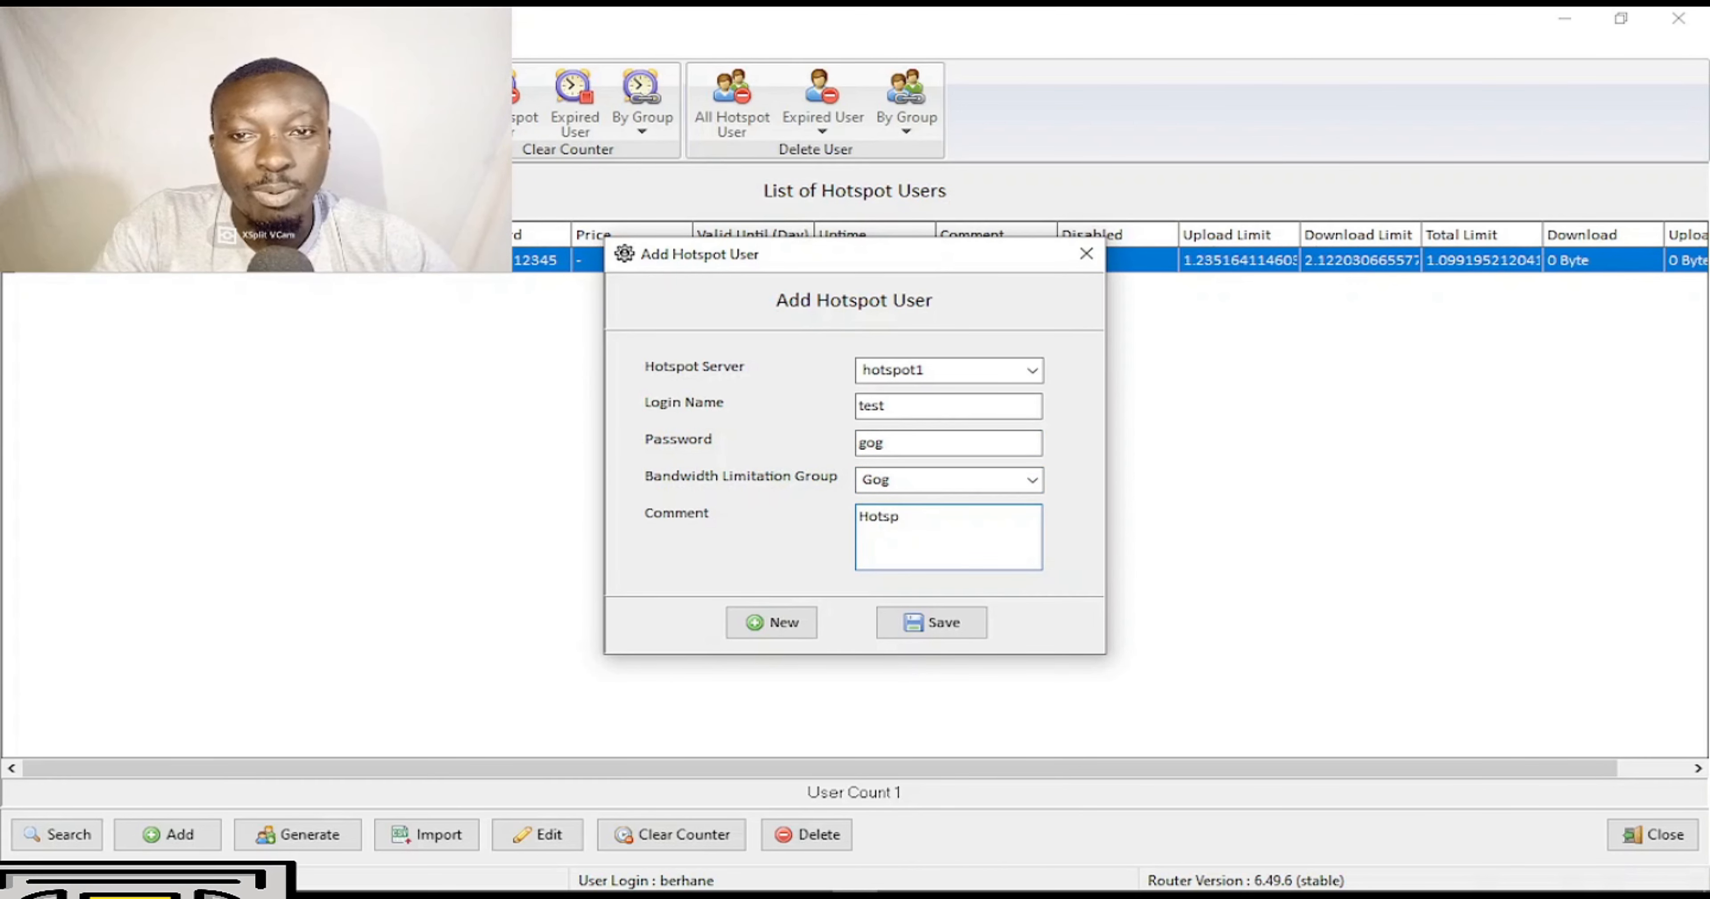
left_click(950, 625)
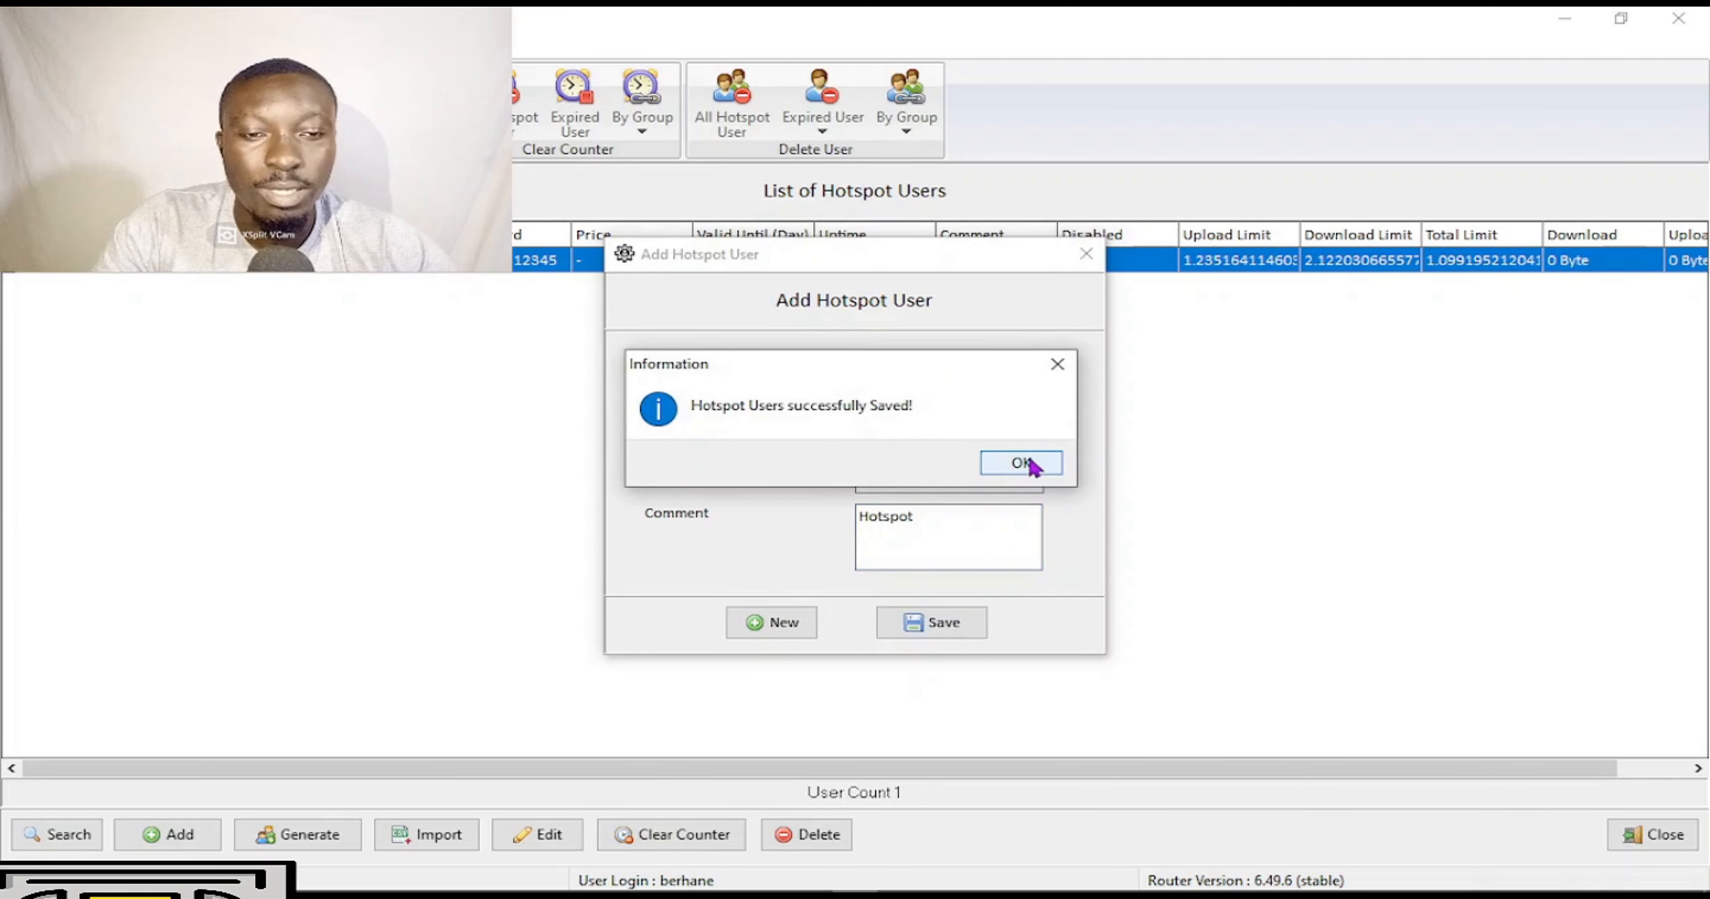
left_click(1022, 464)
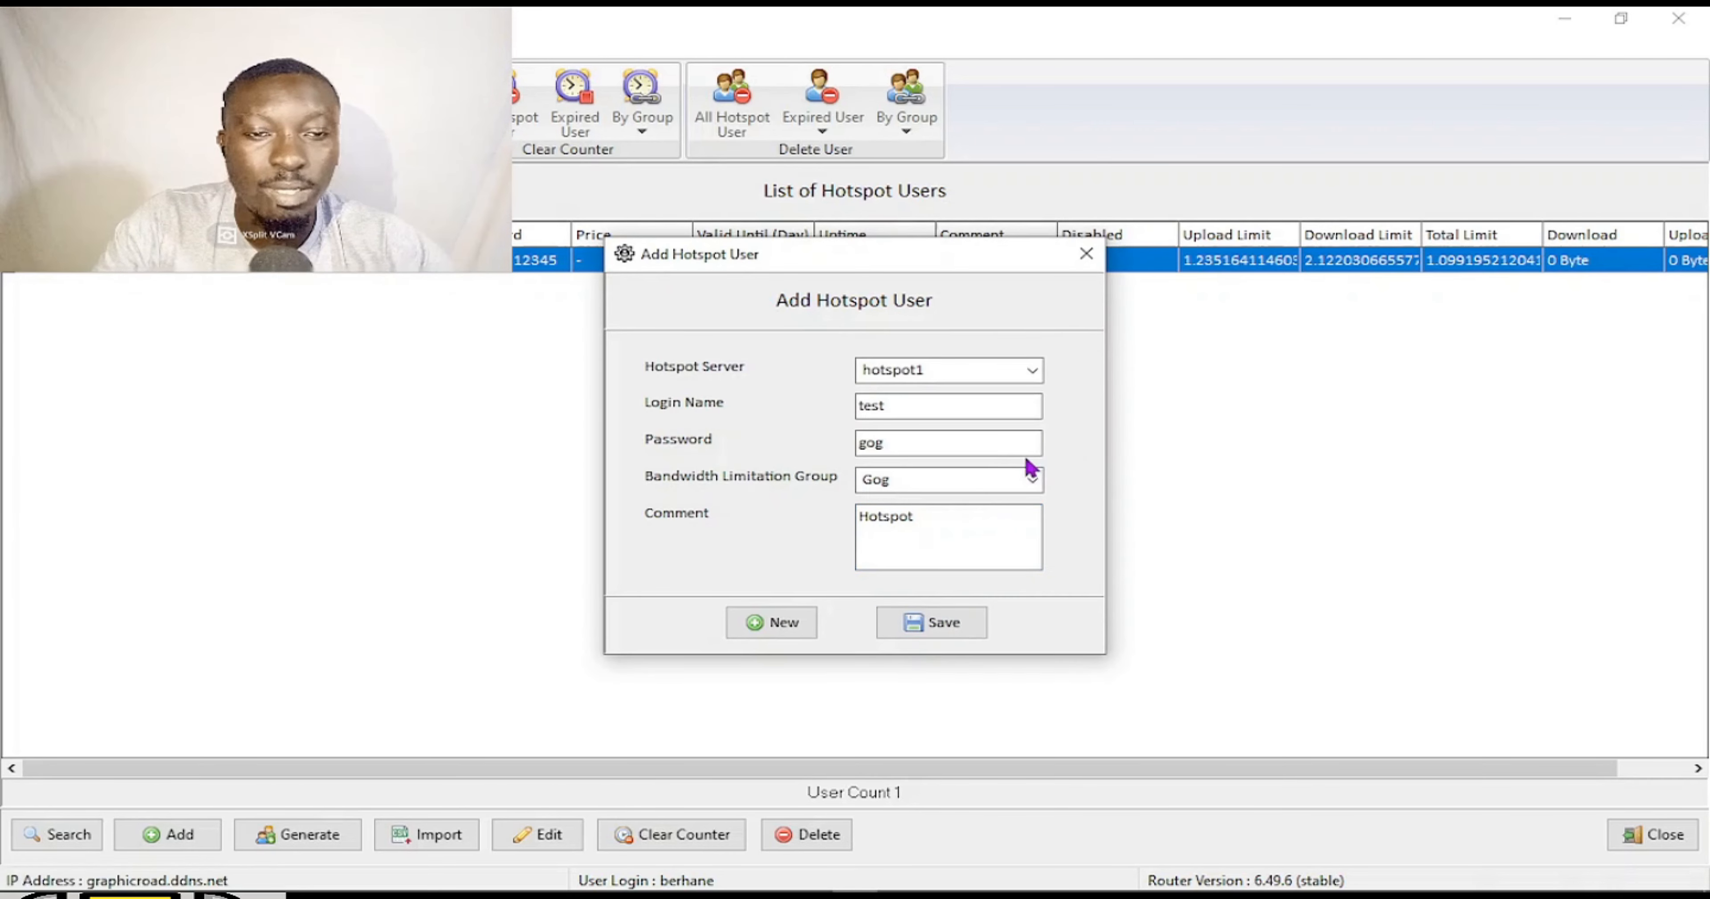
Begin a new user on hotspot1 with login yt and a password.
left_click(799, 624)
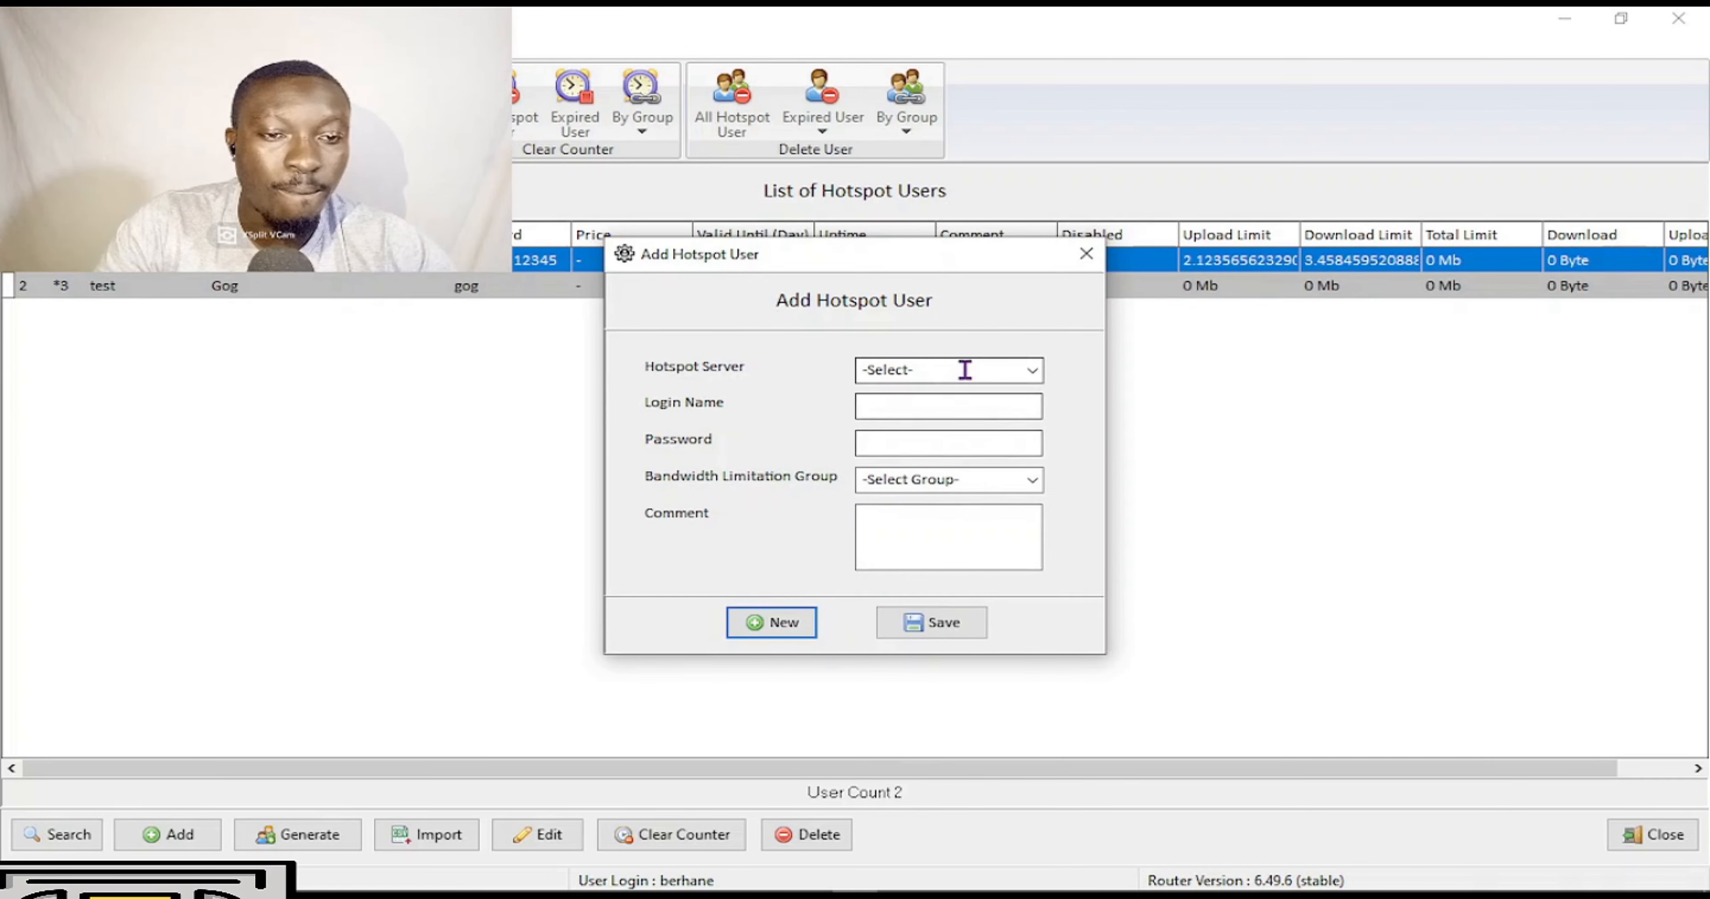
left_click(1037, 369)
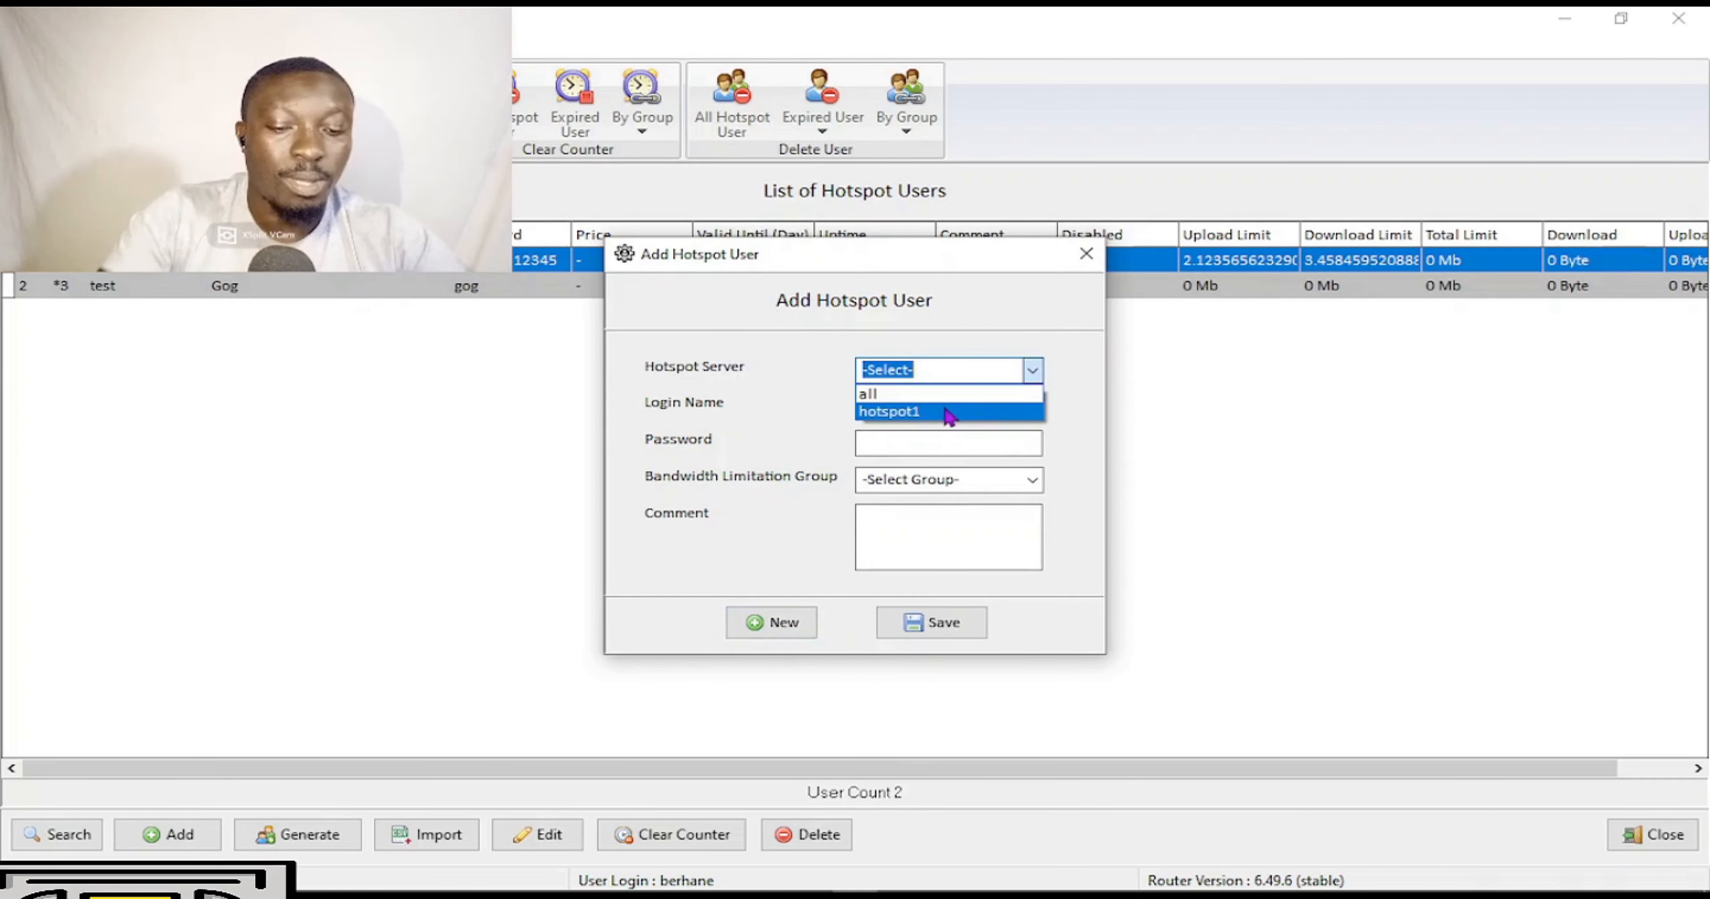
left_click(954, 396)
left_click(1032, 370)
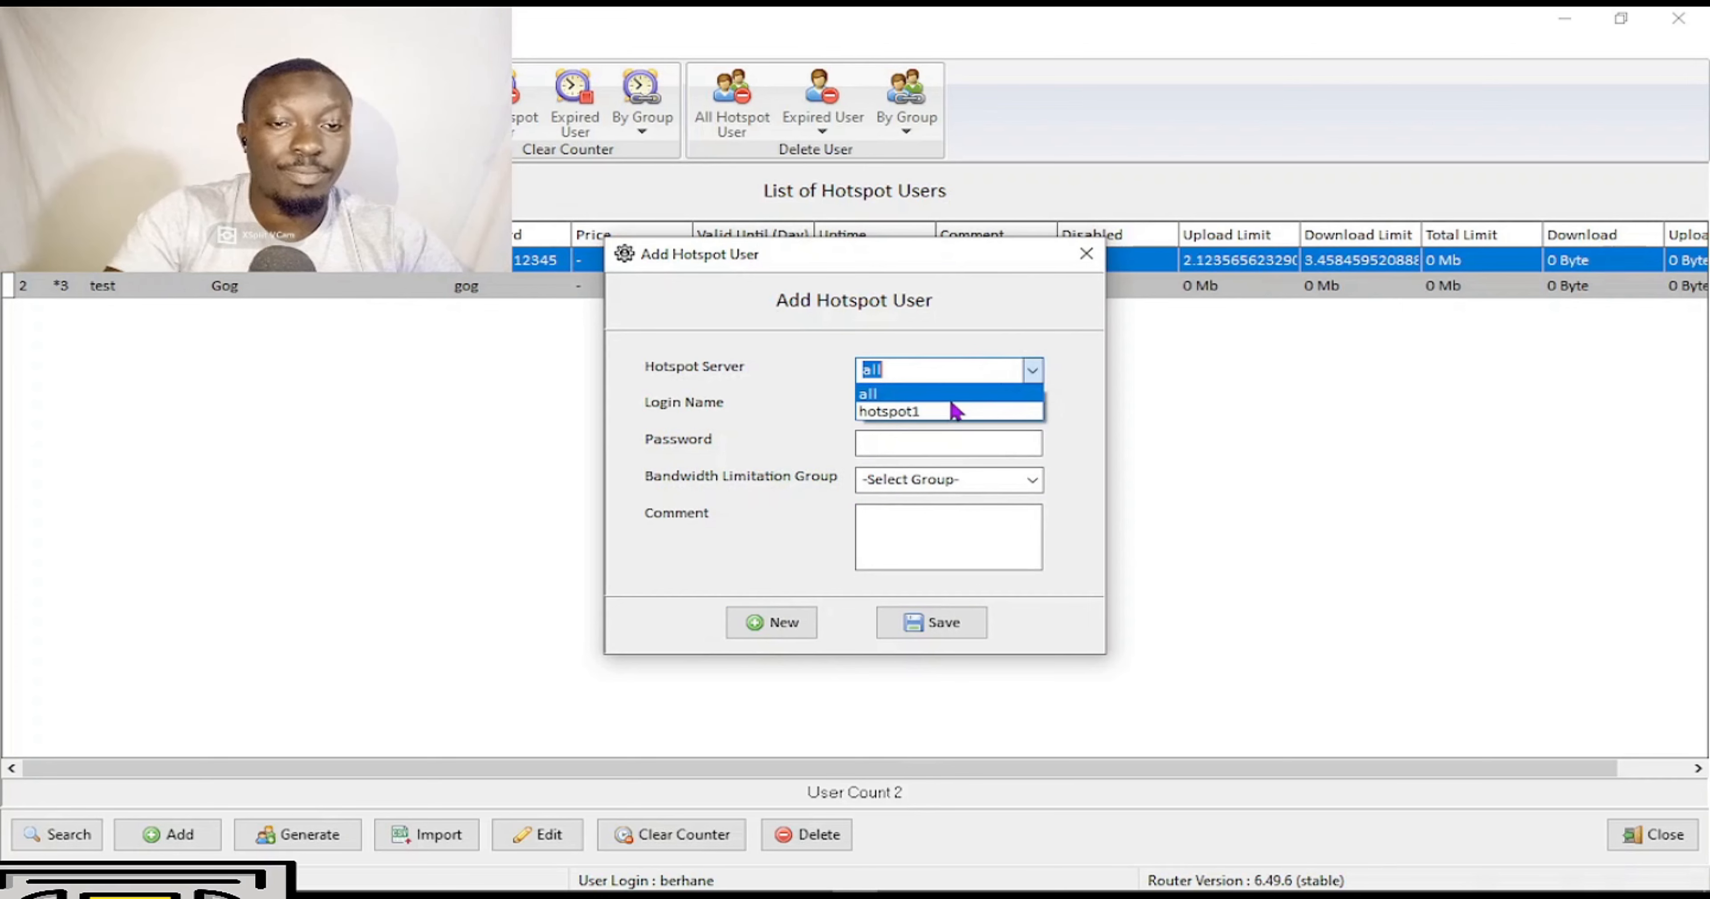
left_click(951, 411)
left_click(928, 410)
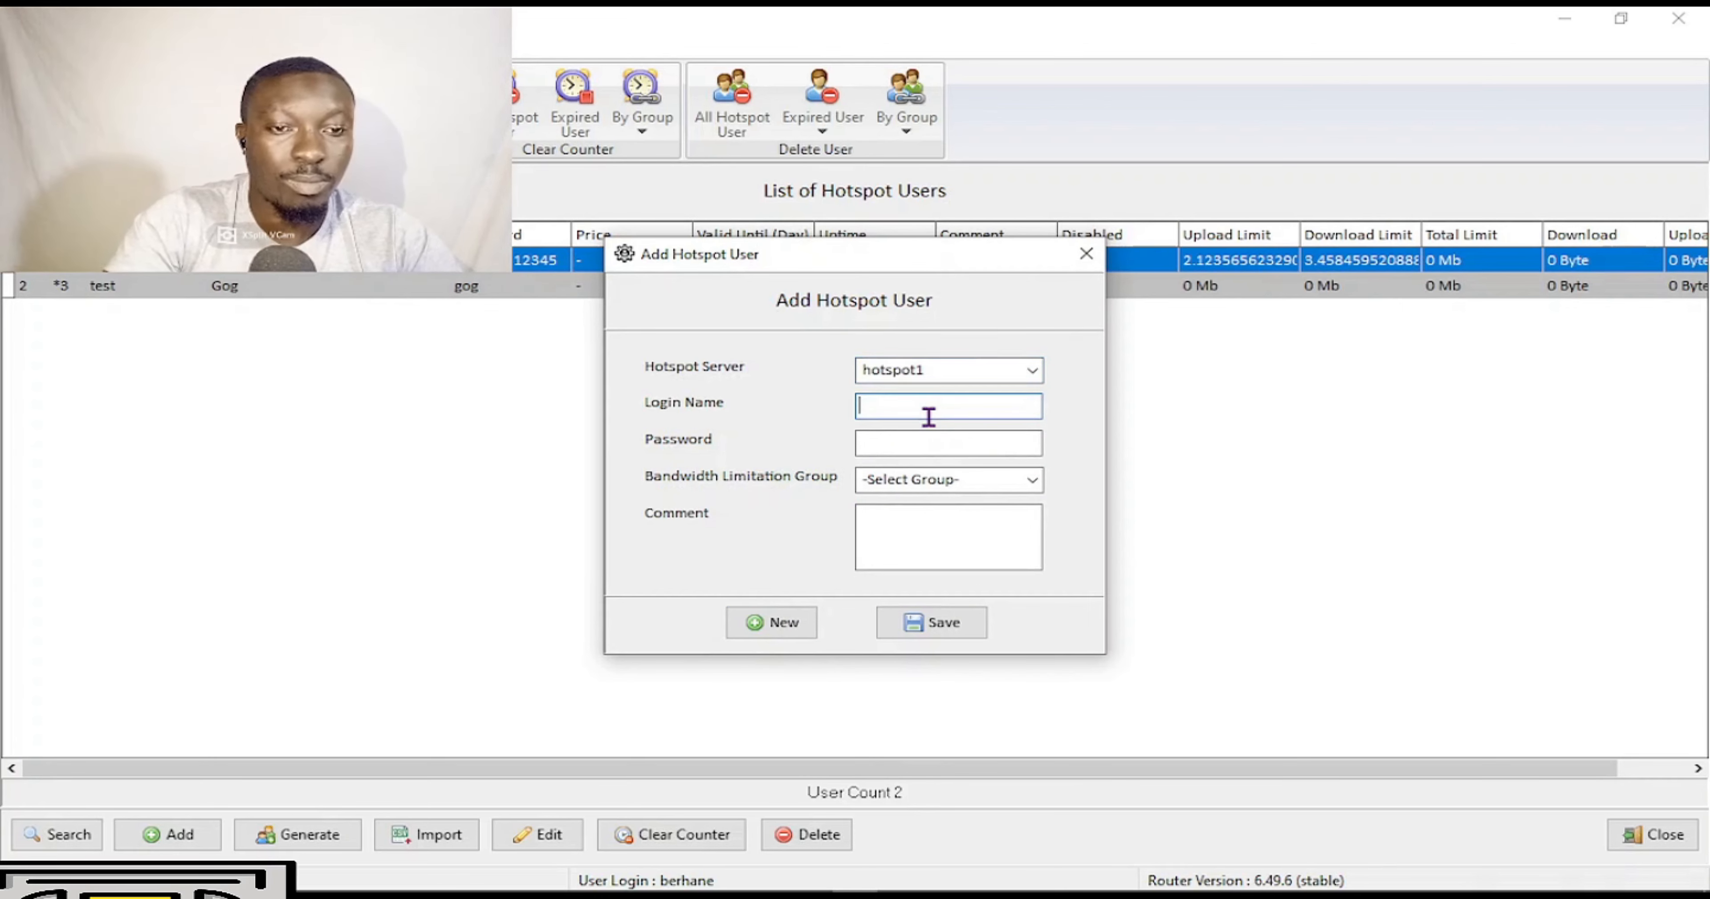
type("yt")
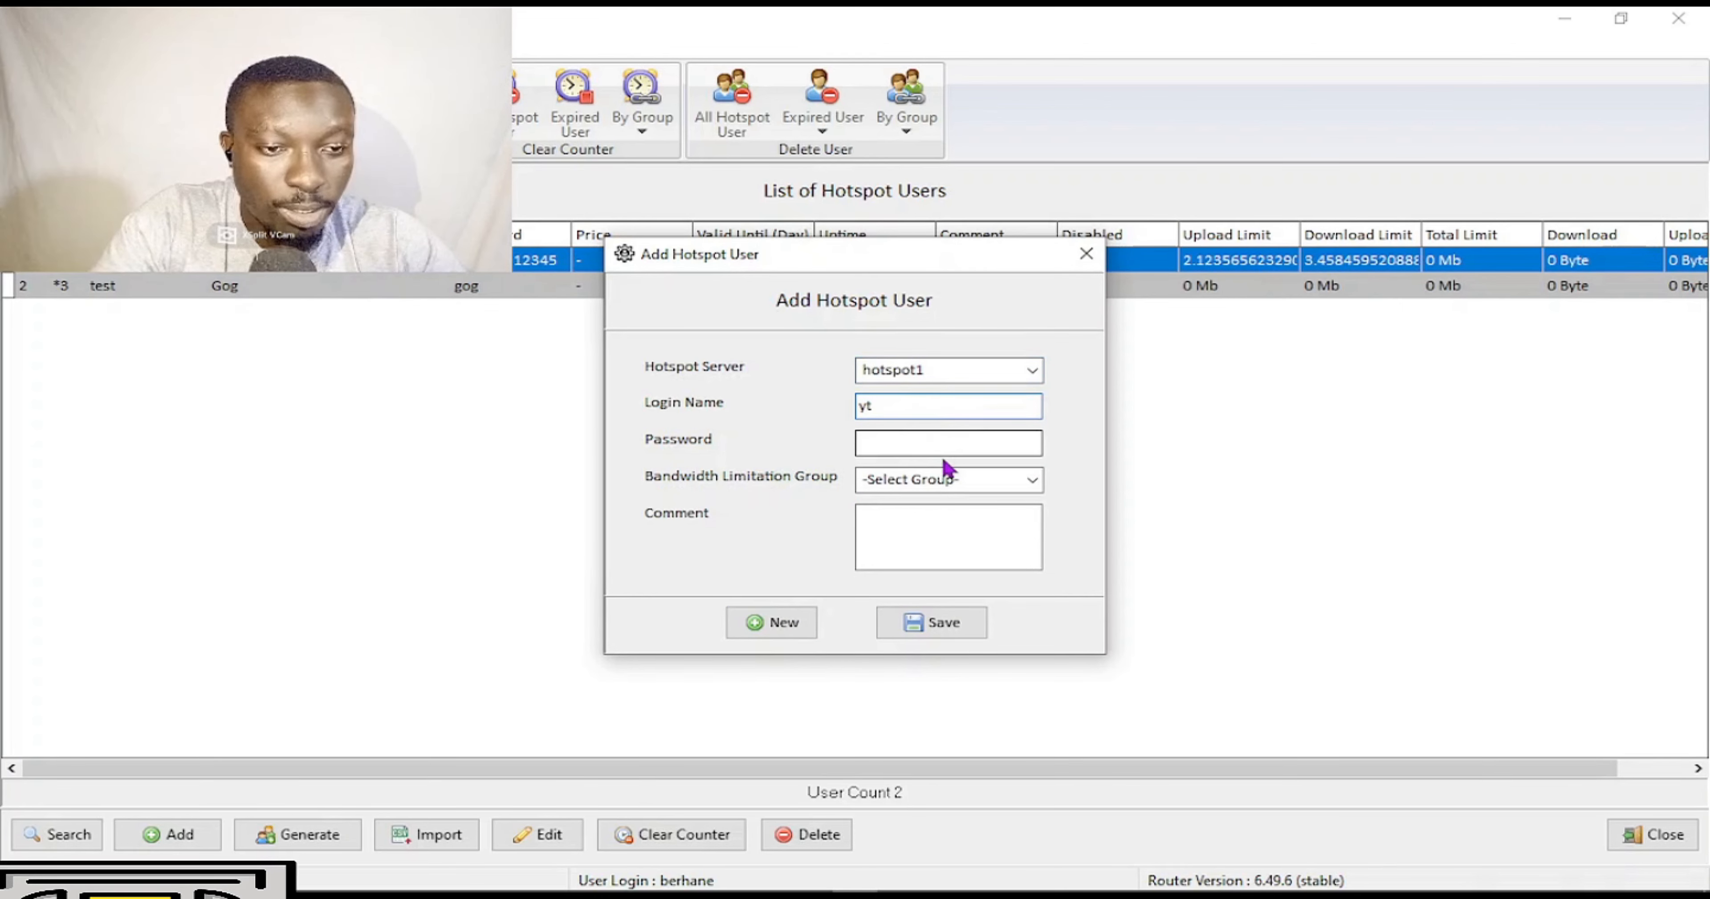
left_click(951, 441)
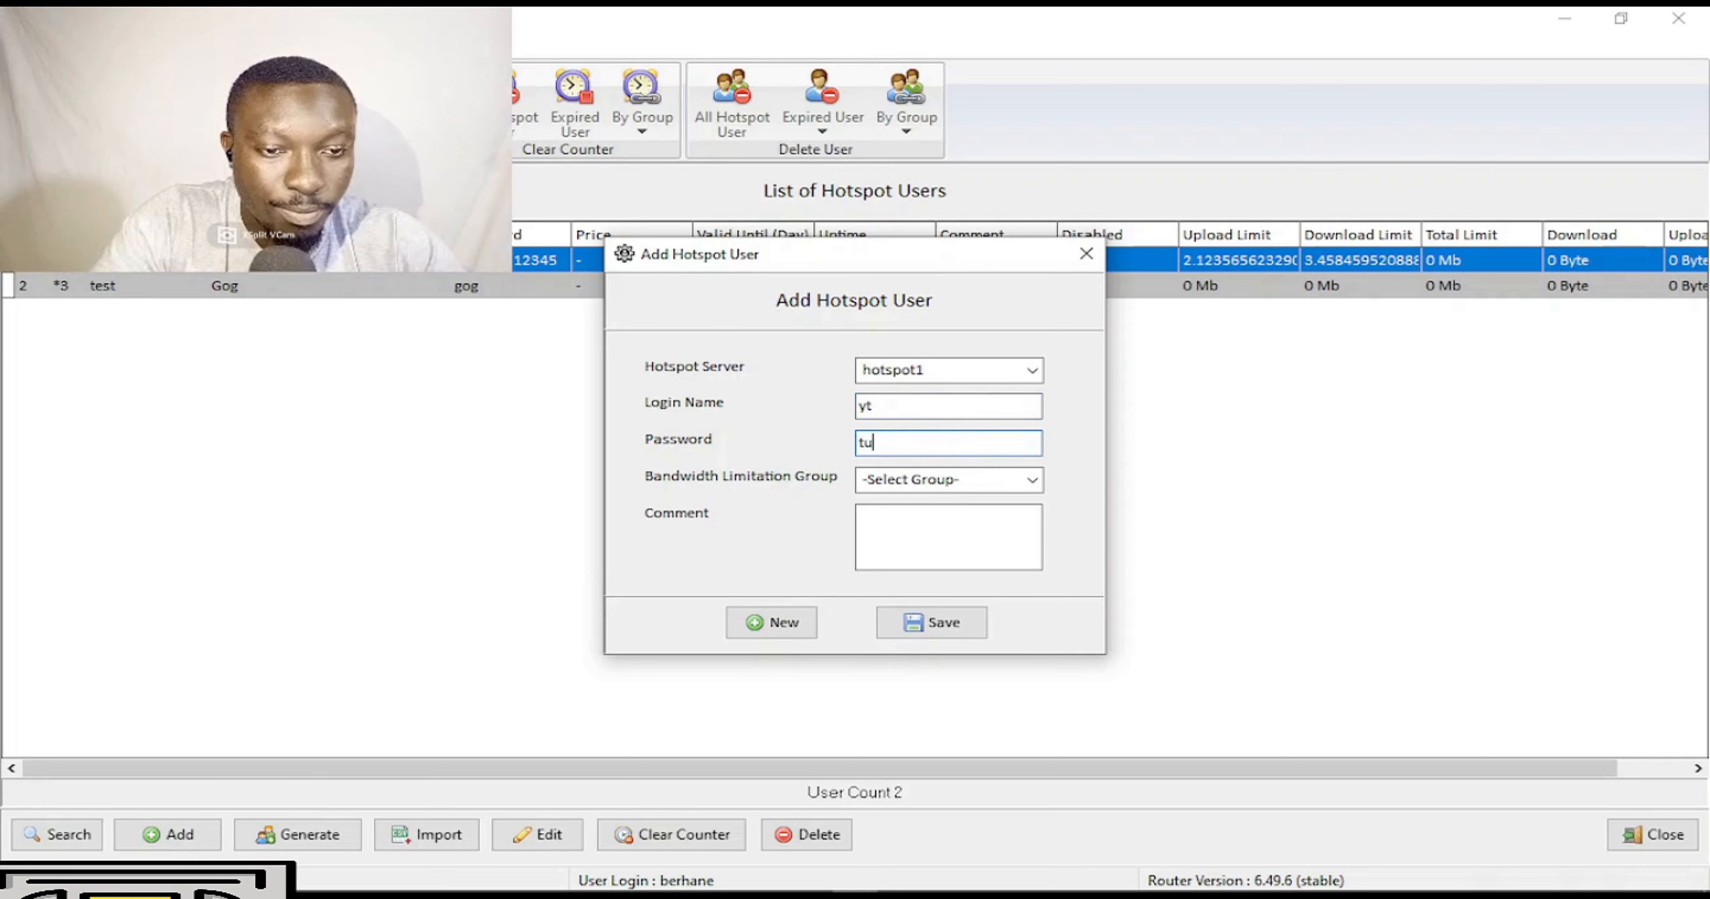
Give user yt the RusK group and comment sdjk, save it, and close the form.
left_click(1030, 482)
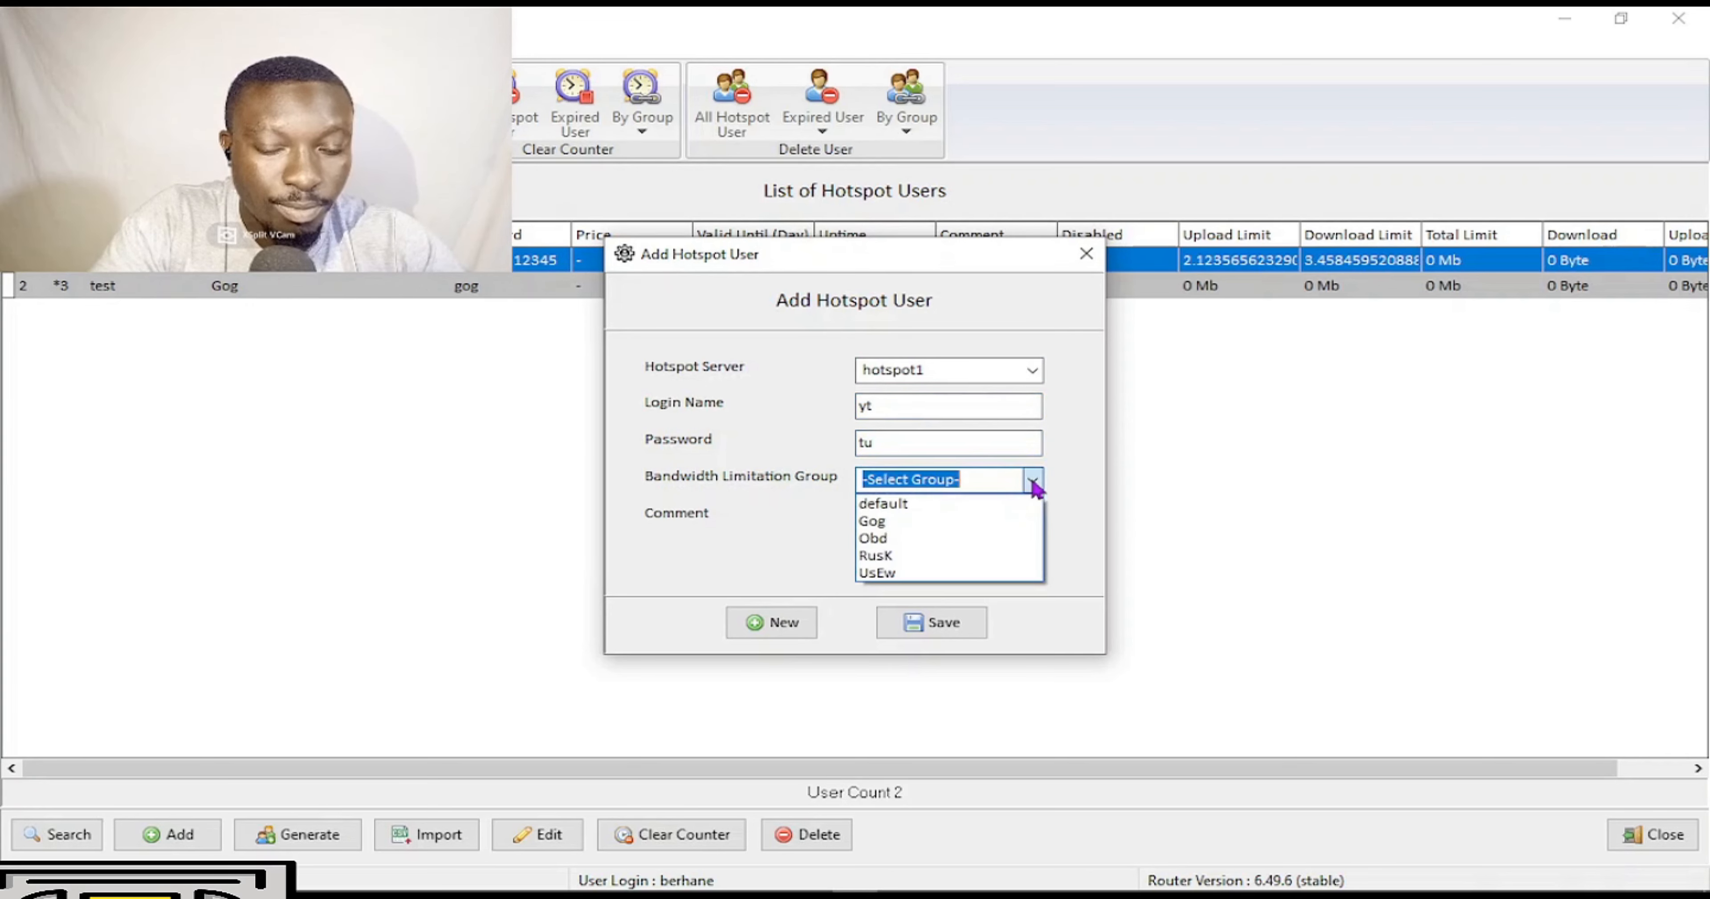
left_click(956, 555)
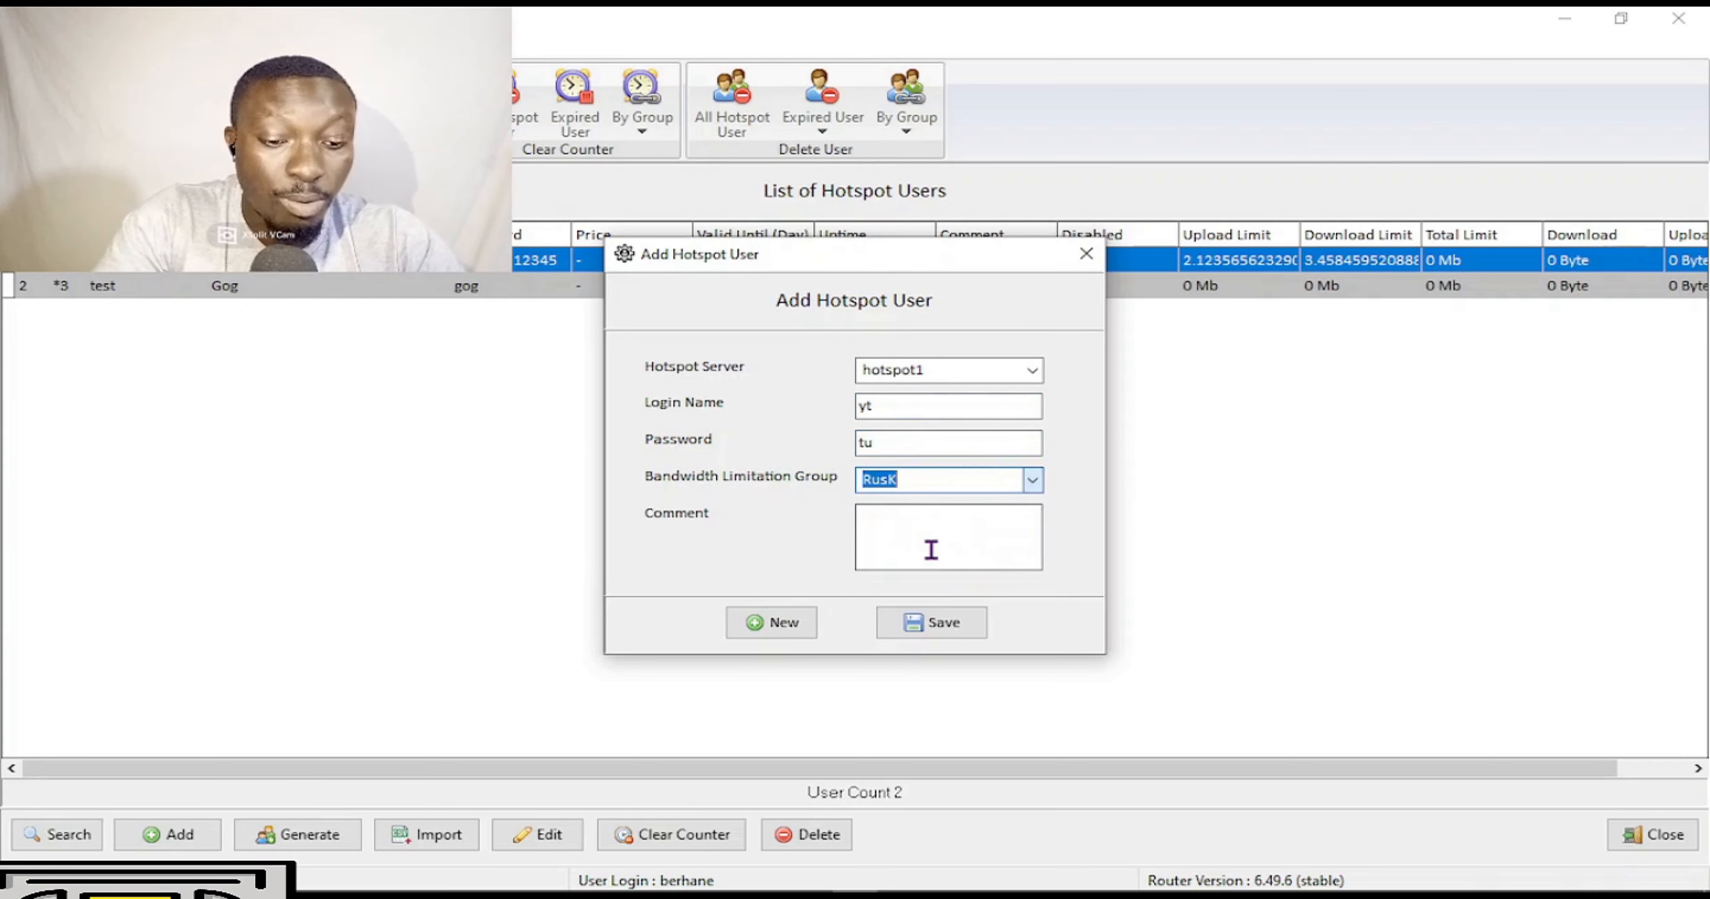
left_click(972, 554)
type("sdjk")
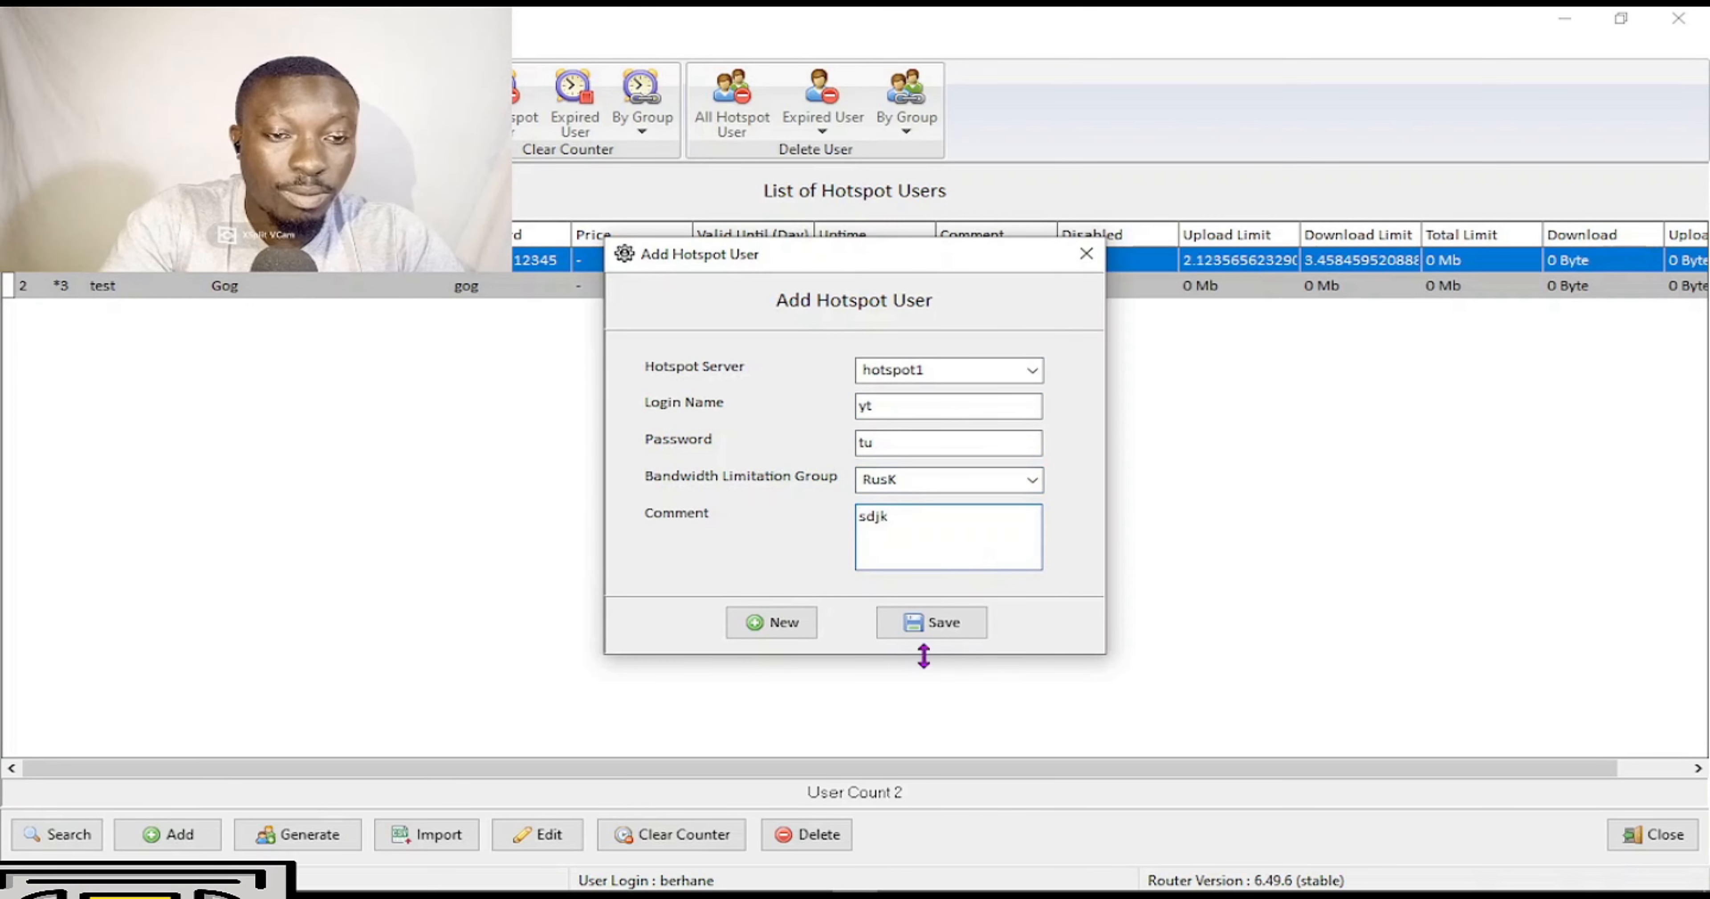
left_click(923, 620)
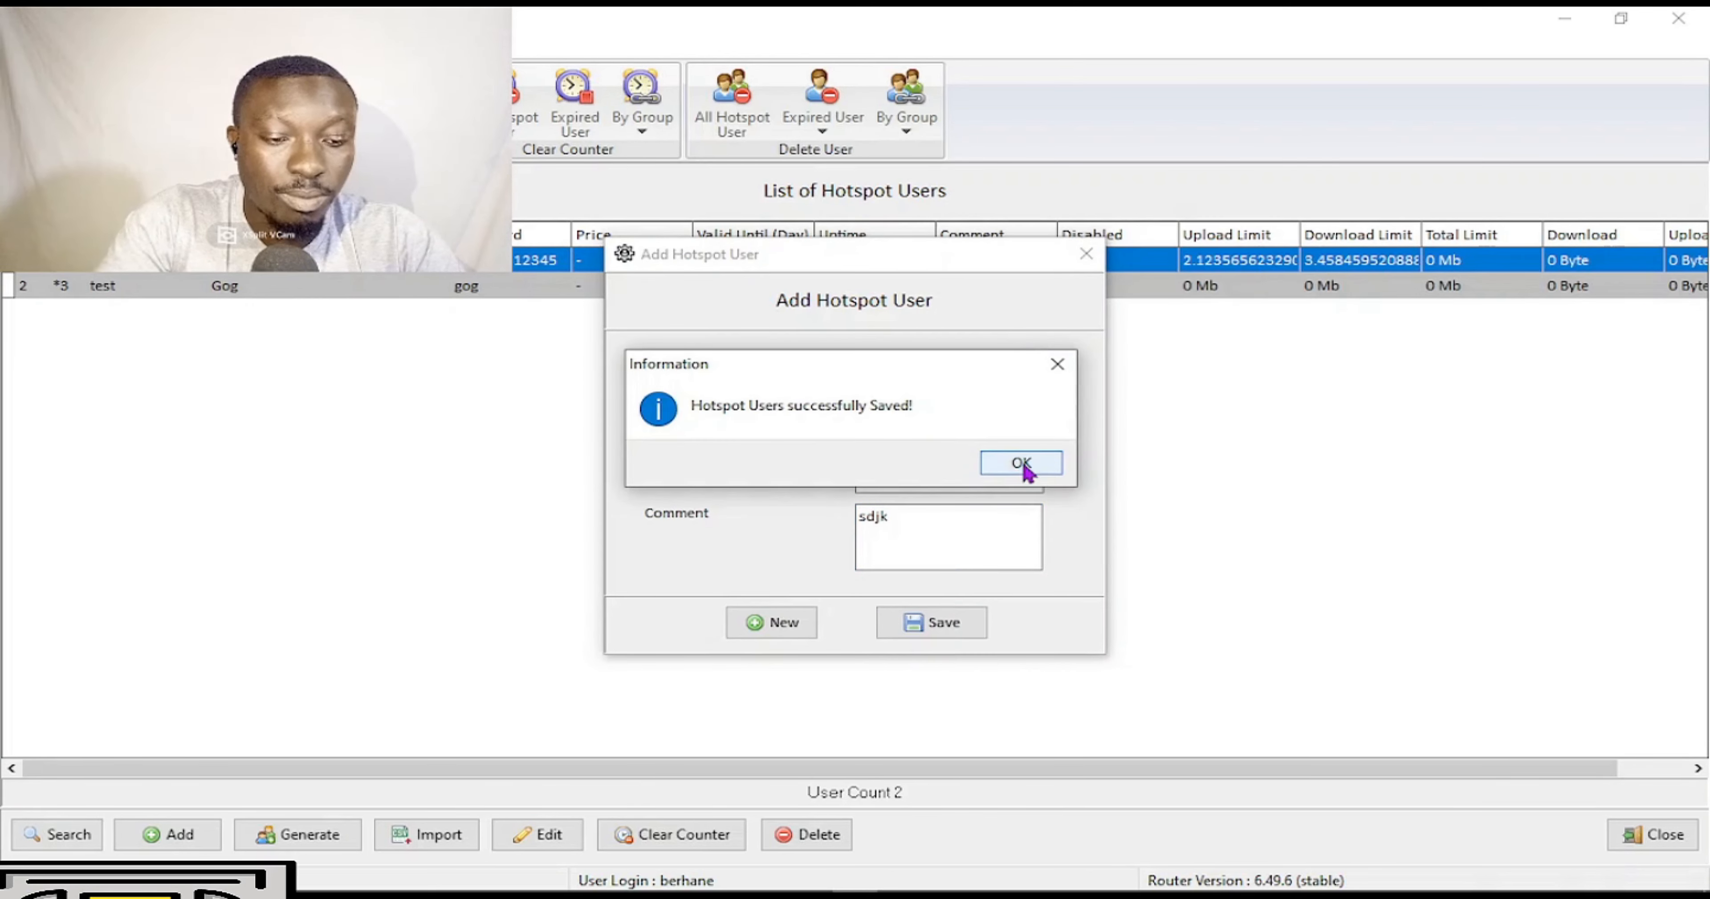
left_click(1022, 462)
left_click(1086, 253)
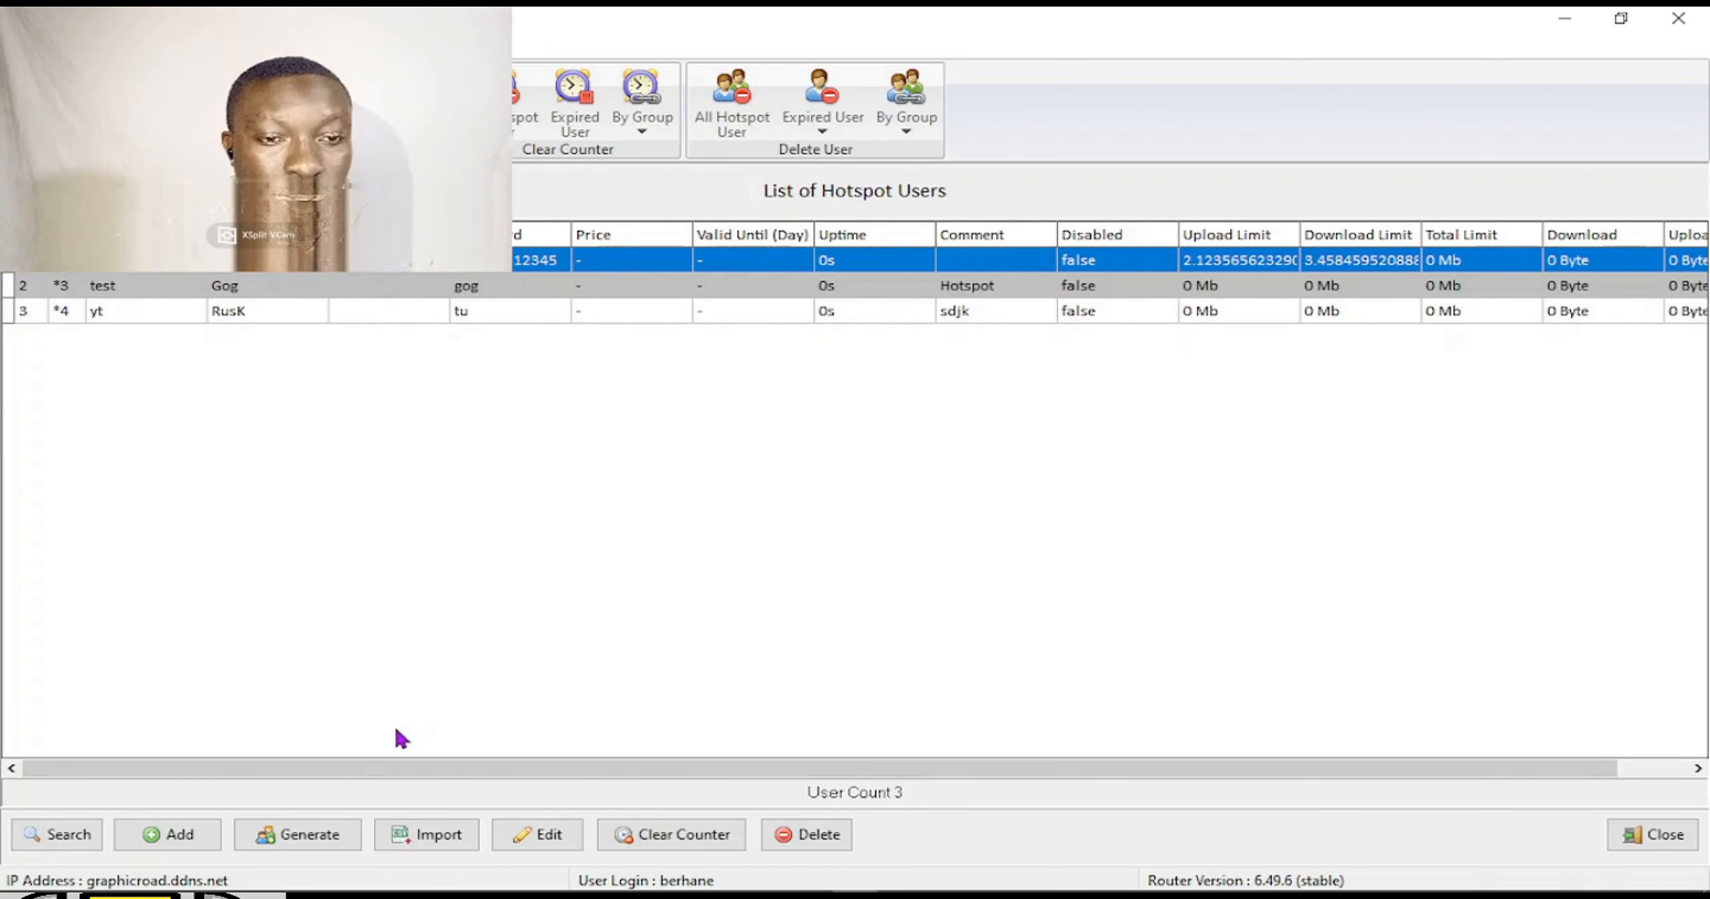
Set the user generator to hotspot1 with uppercase characters and login prefix Ow.
left_click(307, 836)
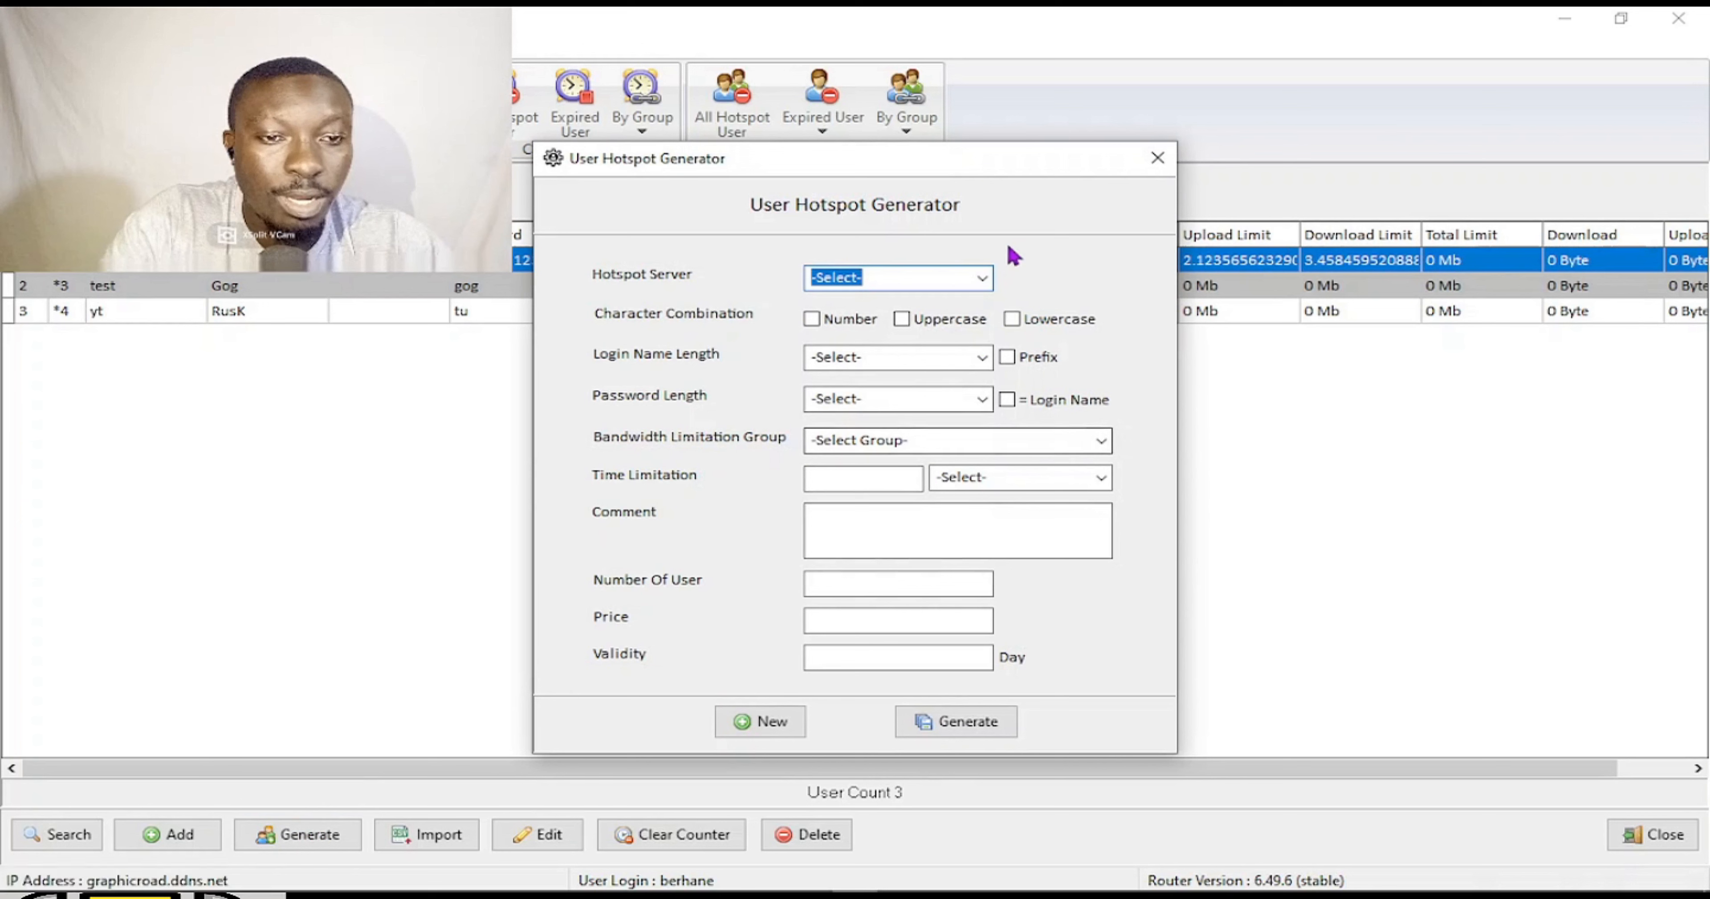
left_click(983, 279)
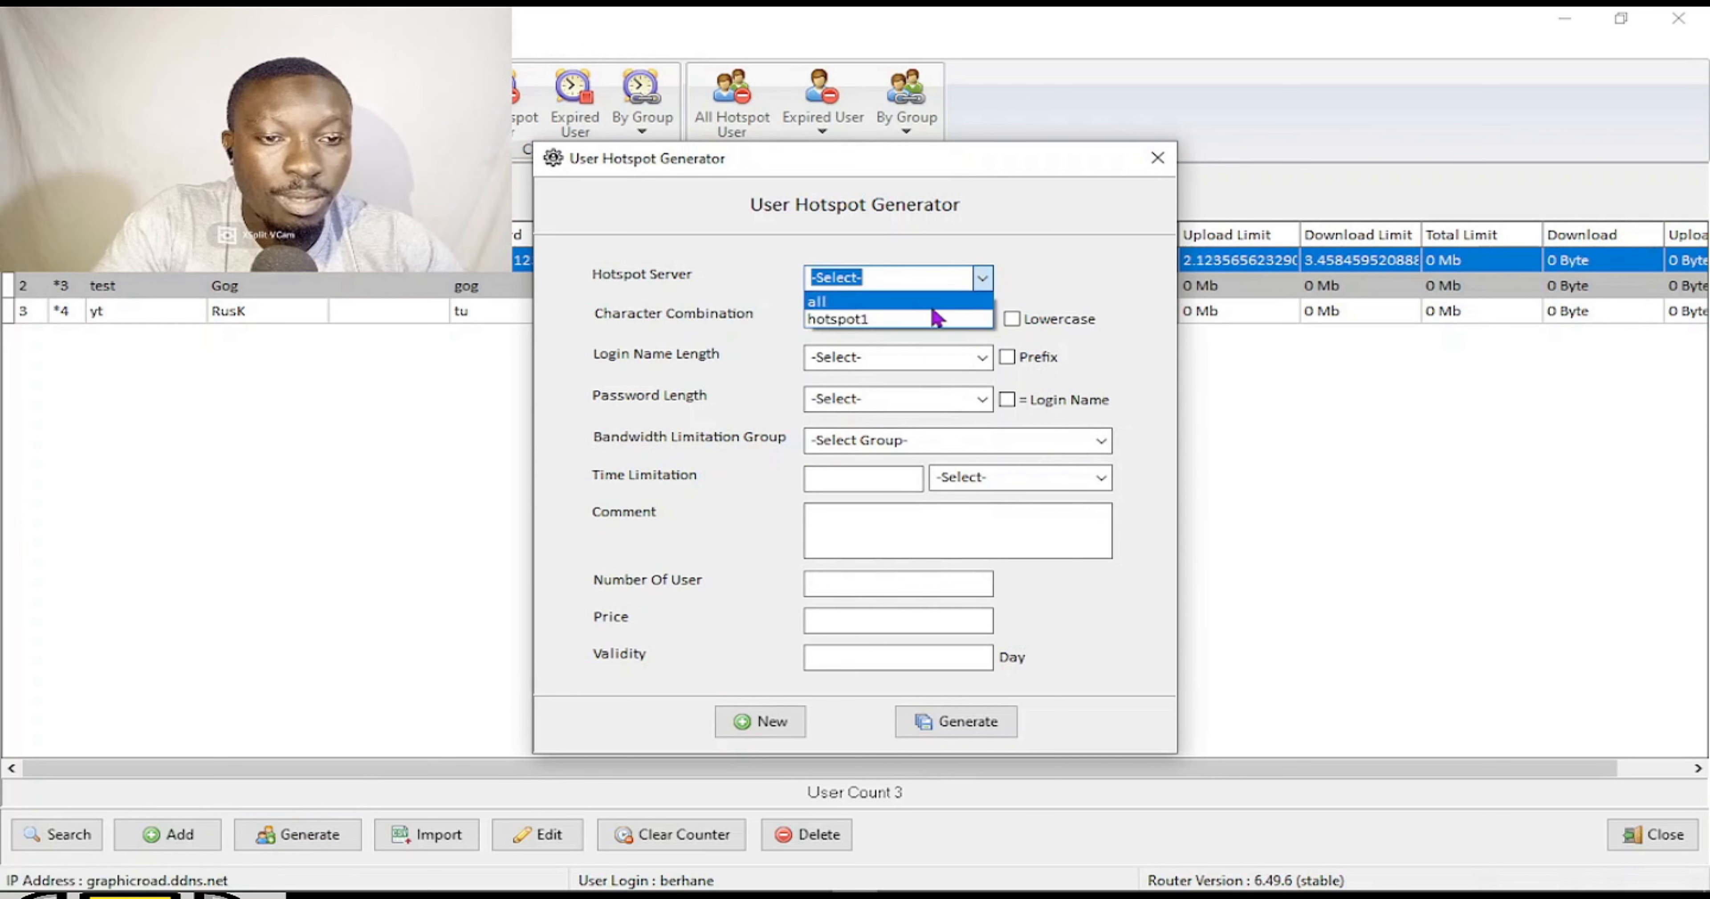
left_click(919, 321)
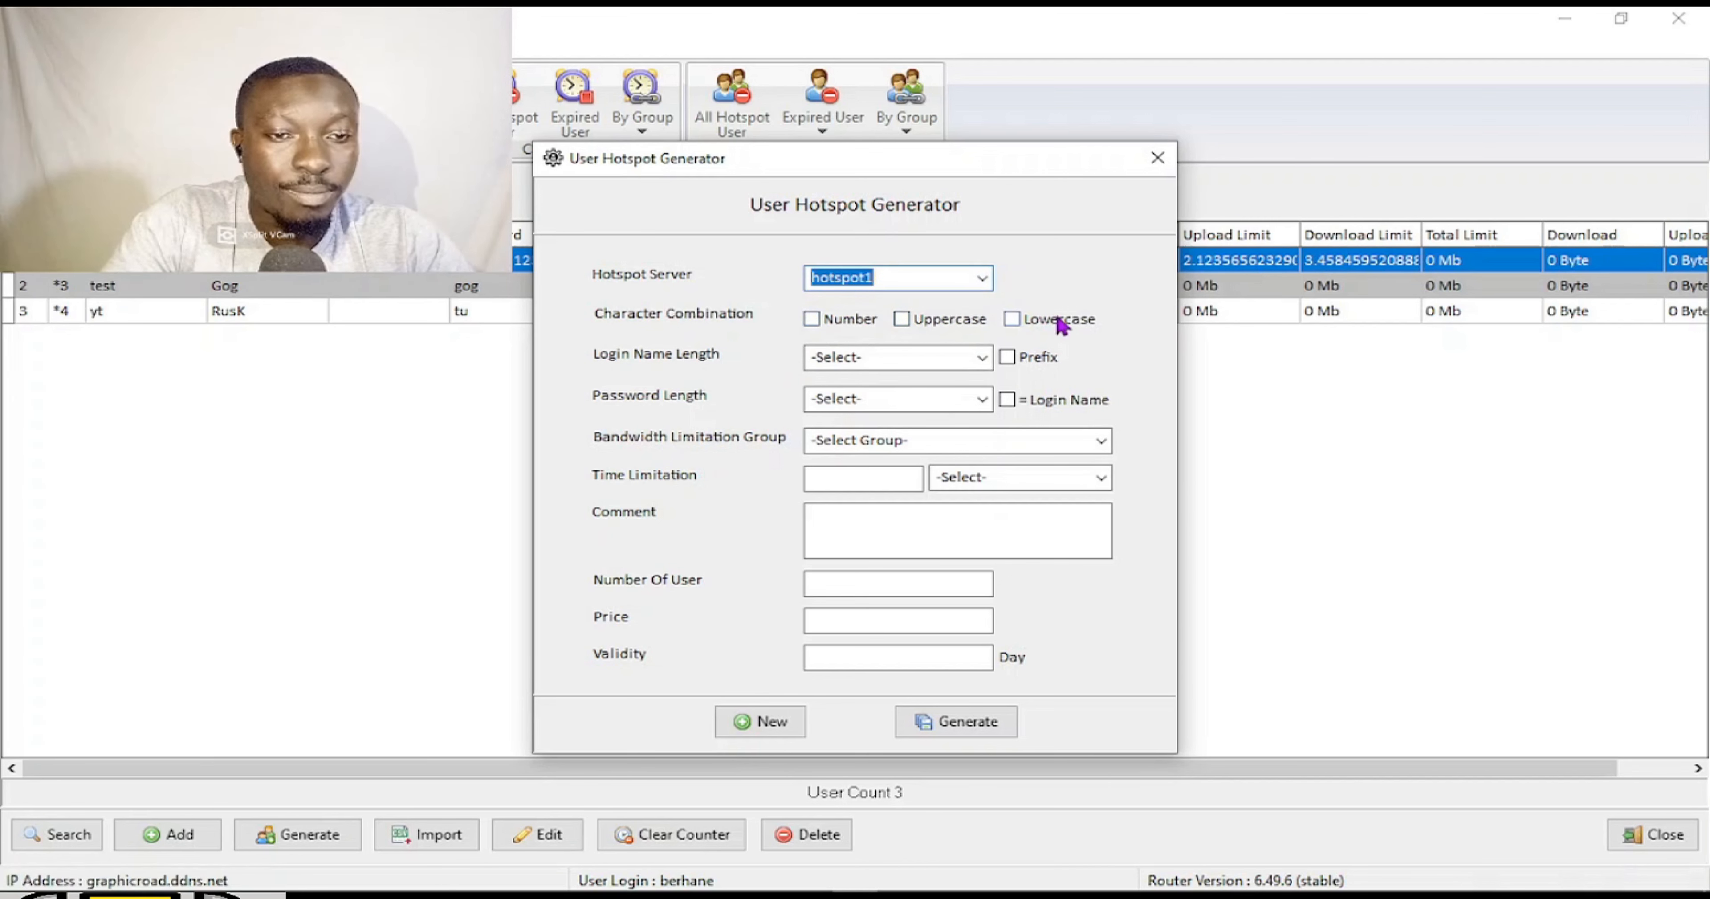
left_click(902, 319)
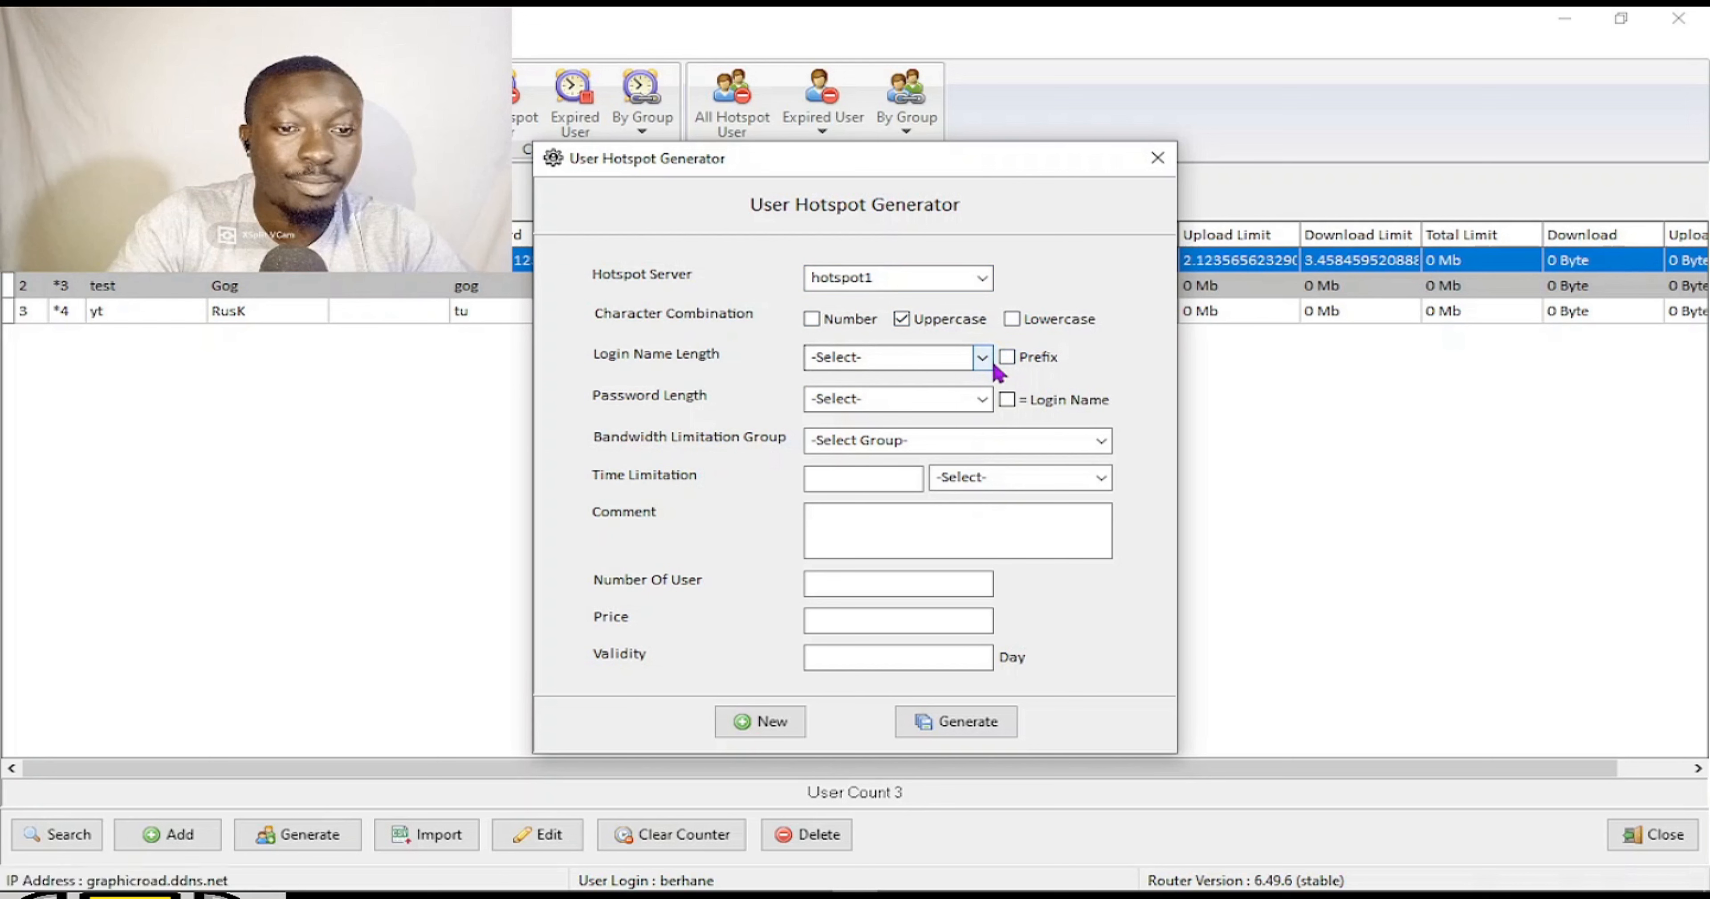
left_click(1006, 357)
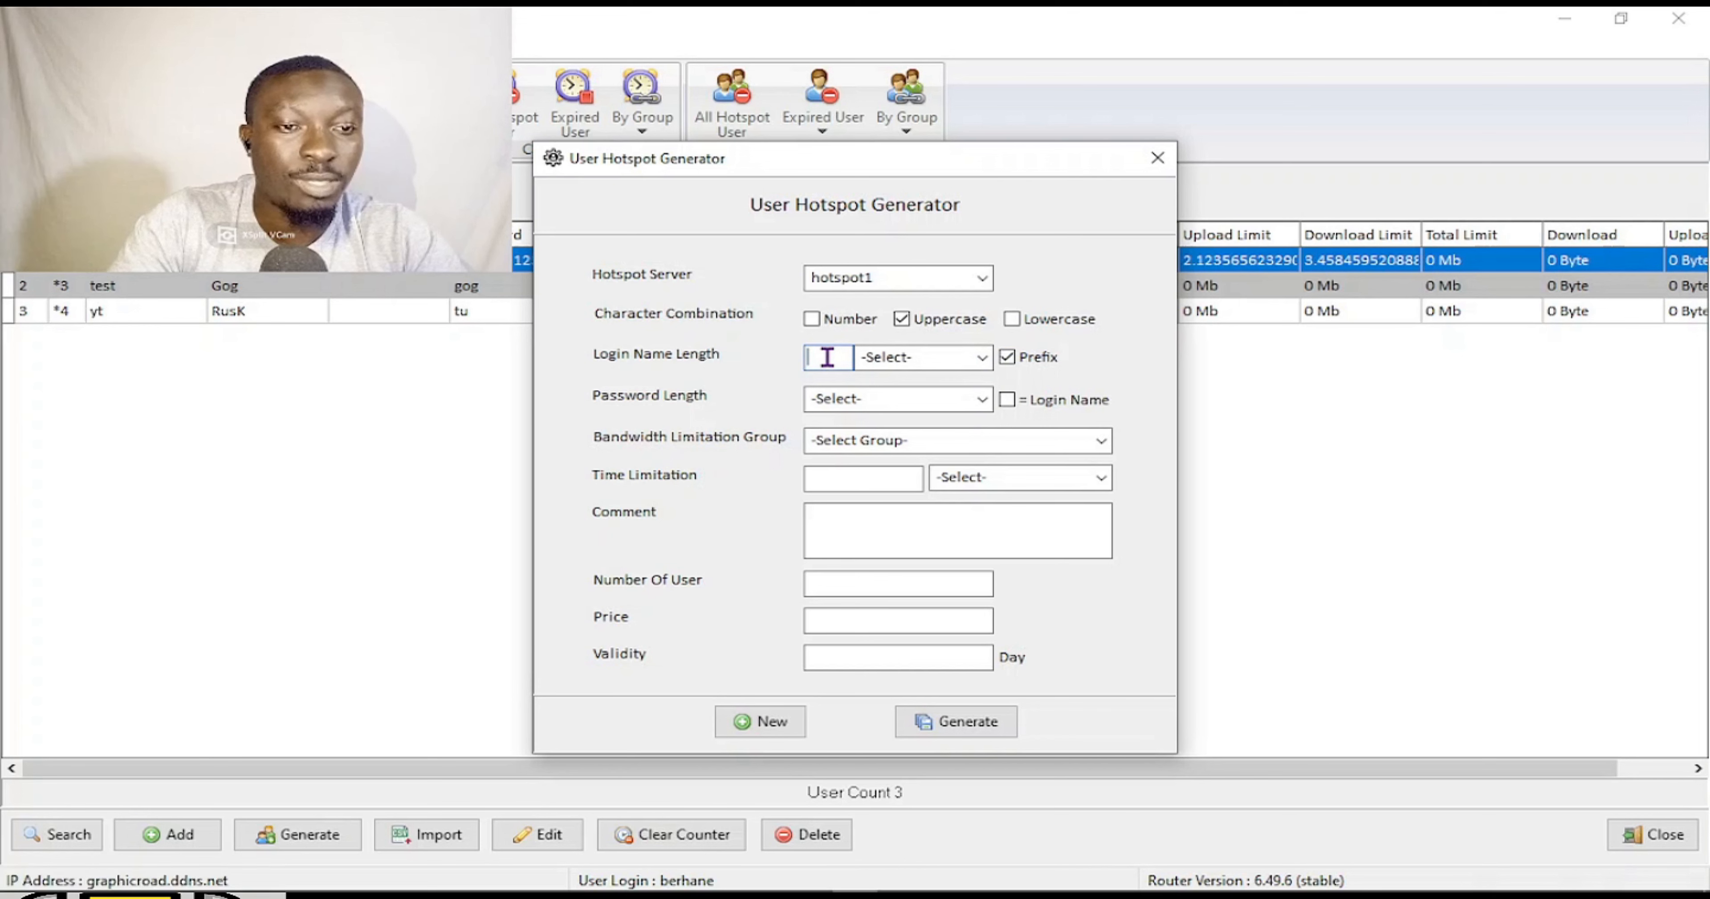
type("O")
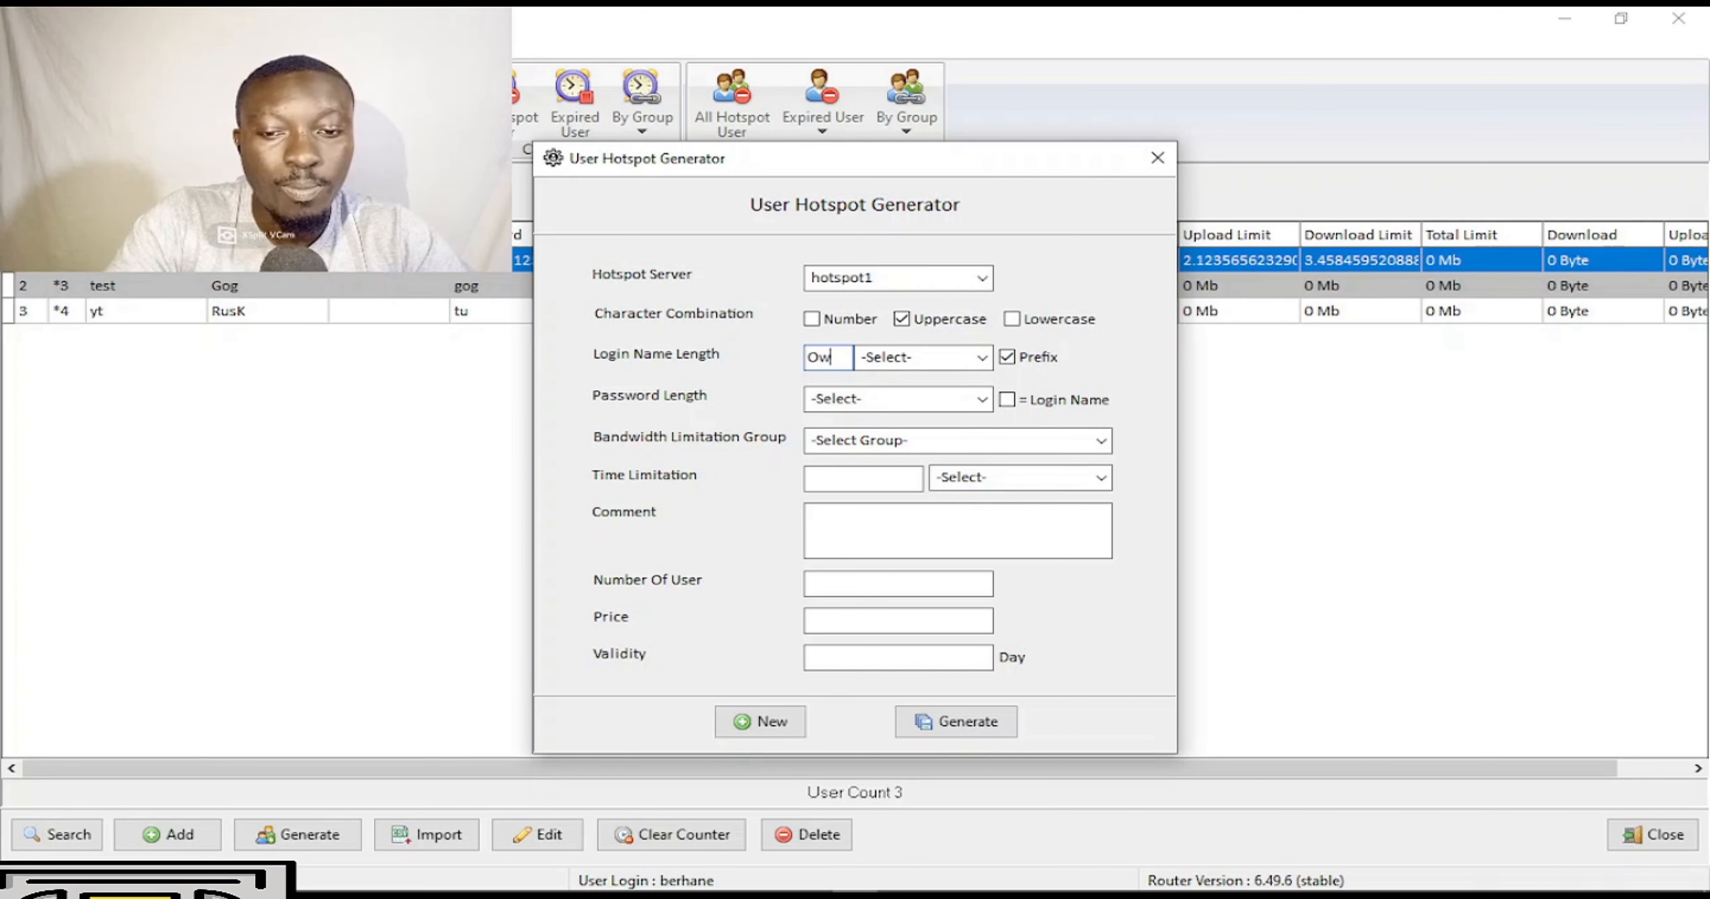
type("w")
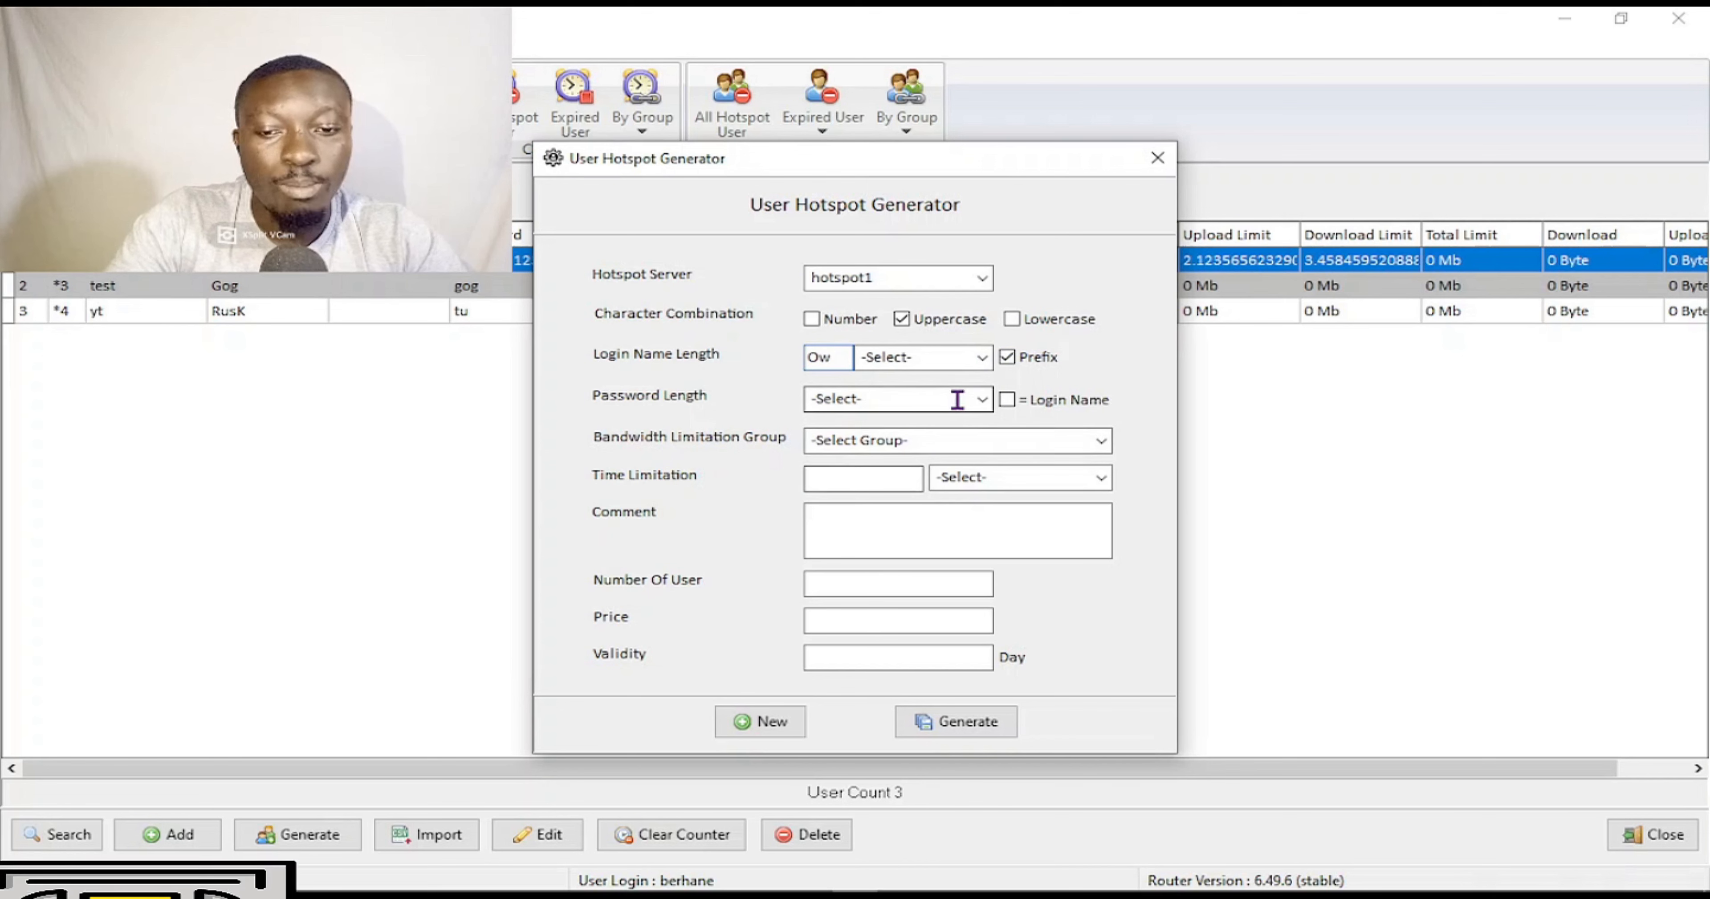
Make generated login names 3 characters long with passwords equal to the login names.
left_click(982, 358)
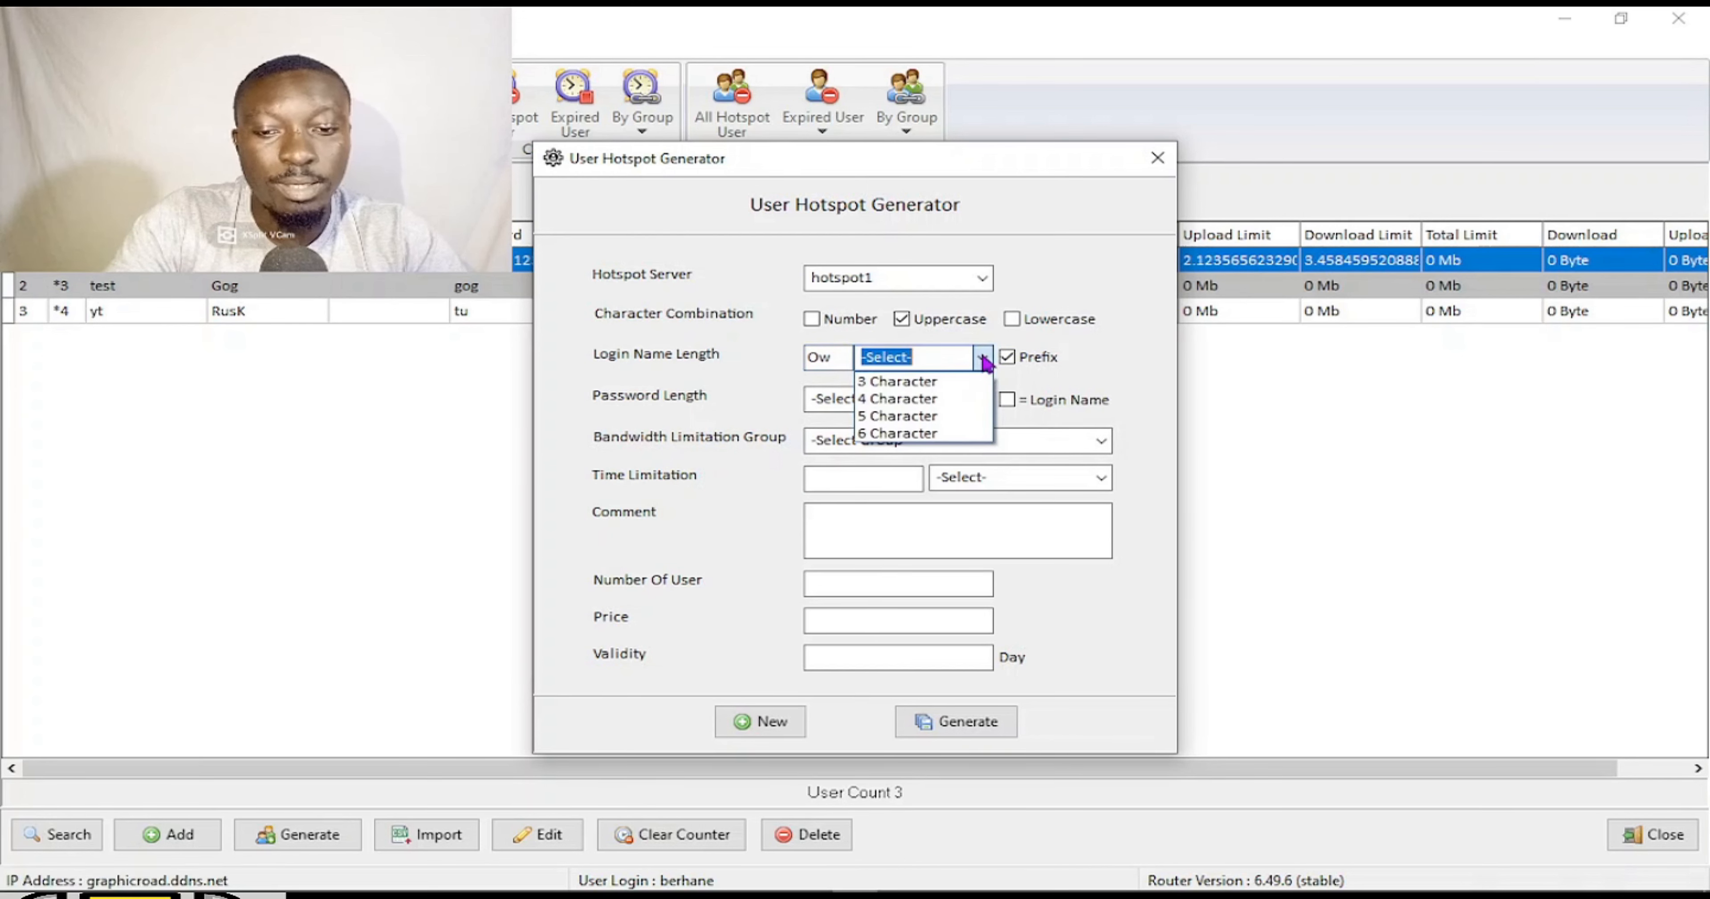
left_click(932, 386)
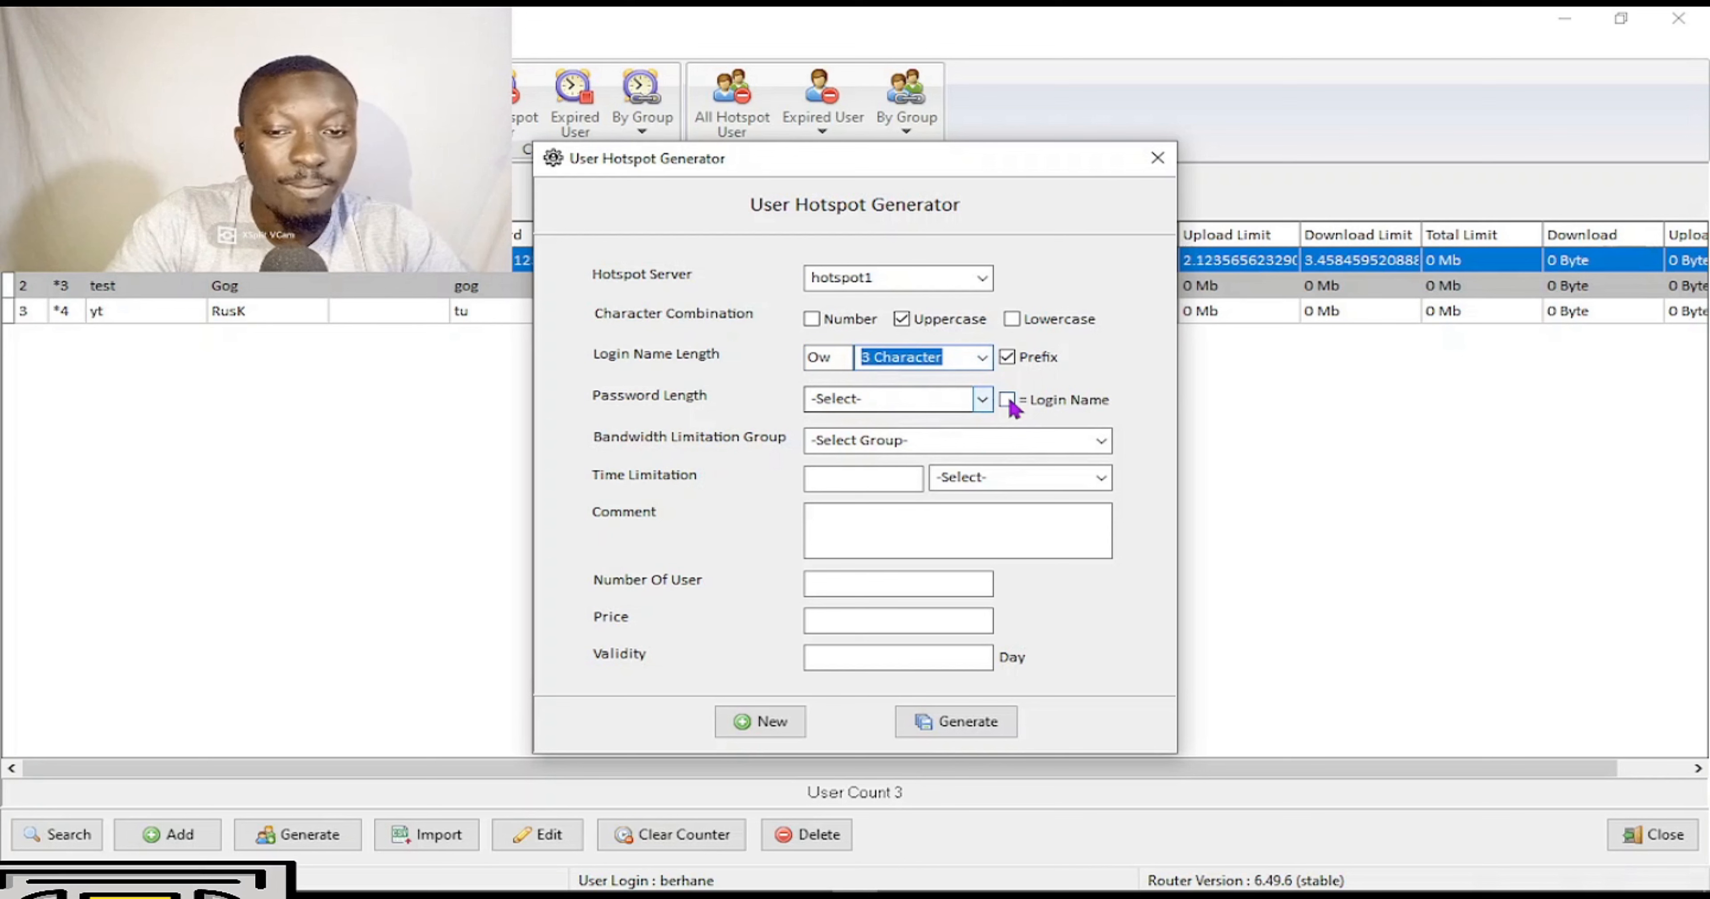
left_click(982, 399)
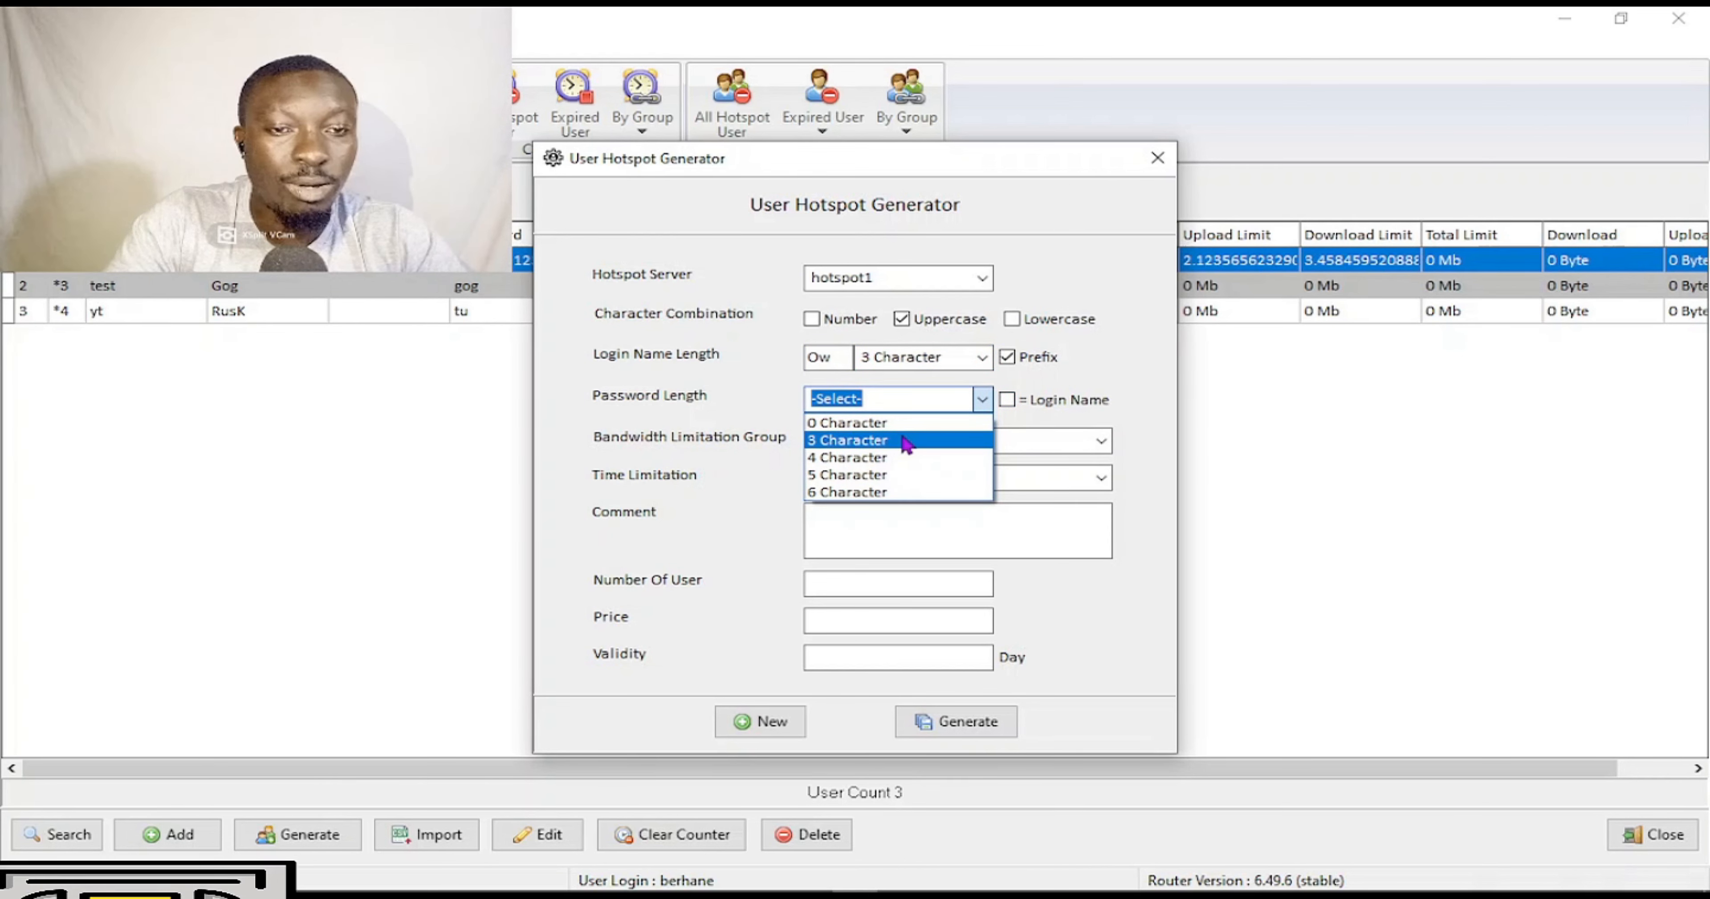
left_click(1039, 429)
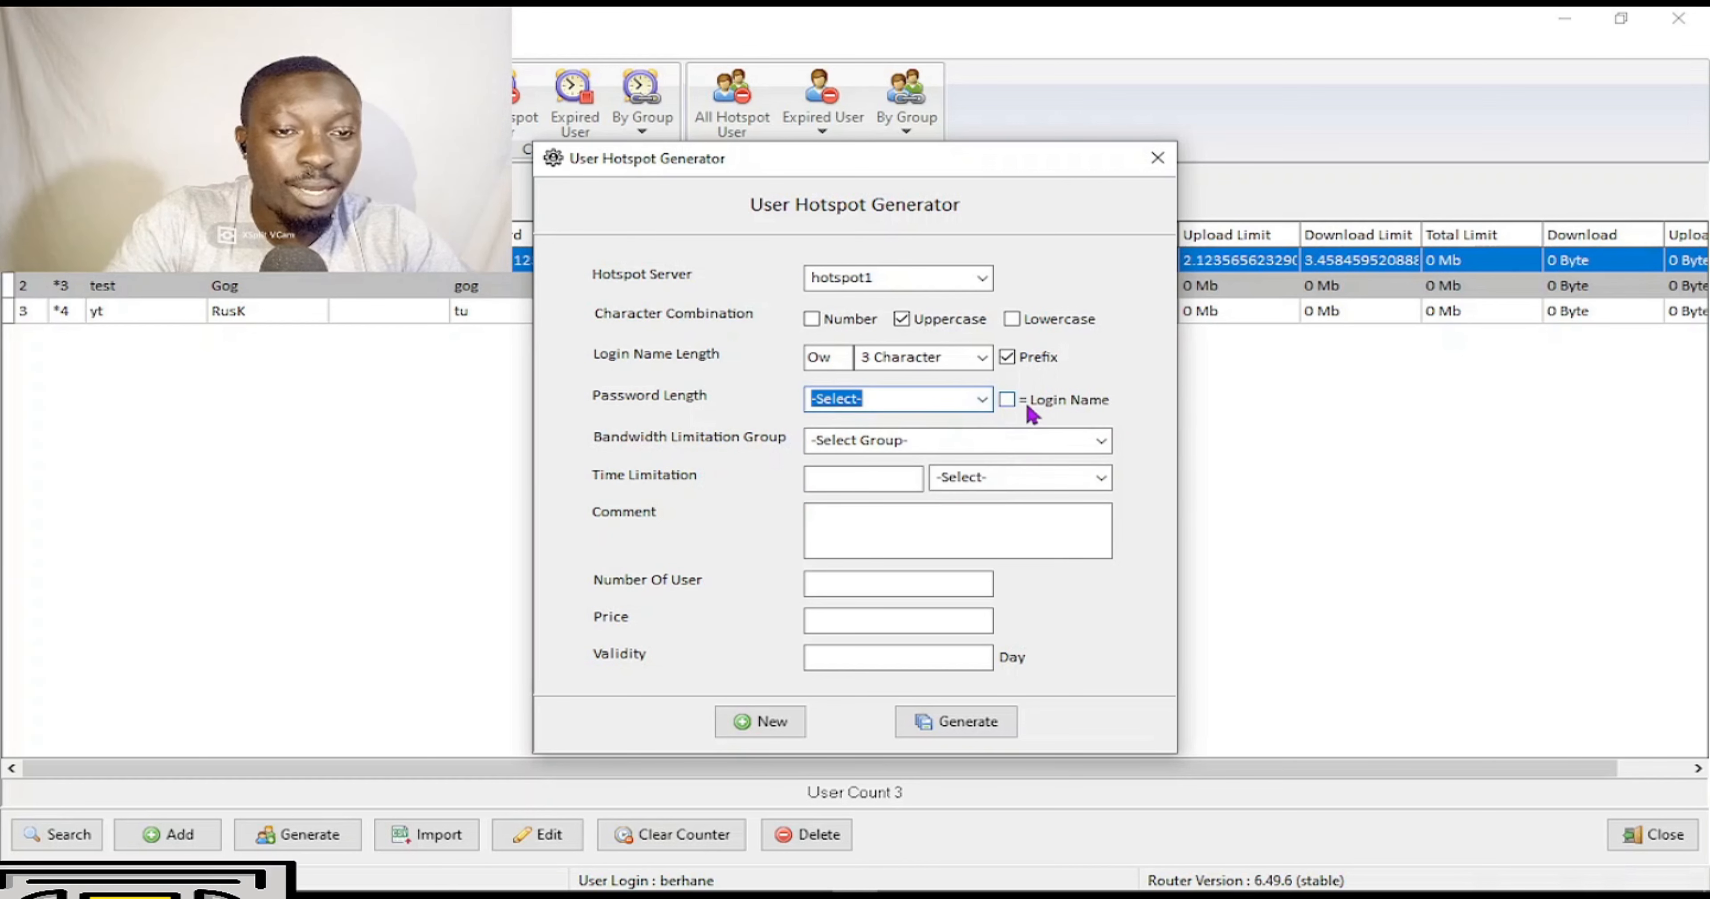
left_click(1007, 399)
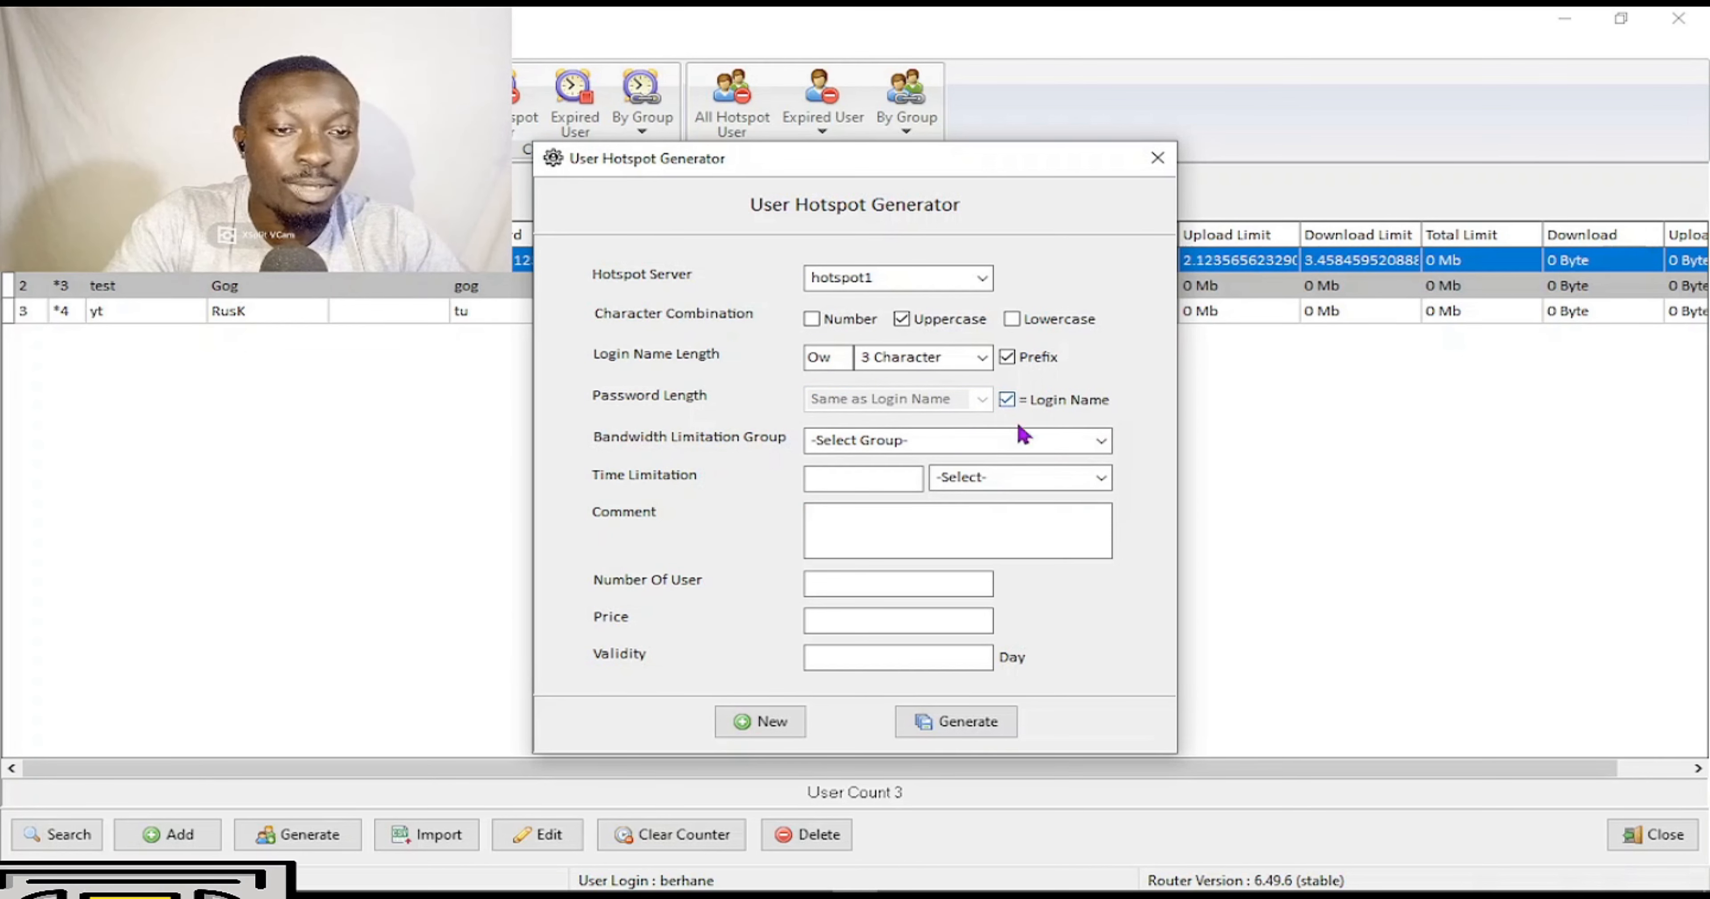
left_click(1101, 439)
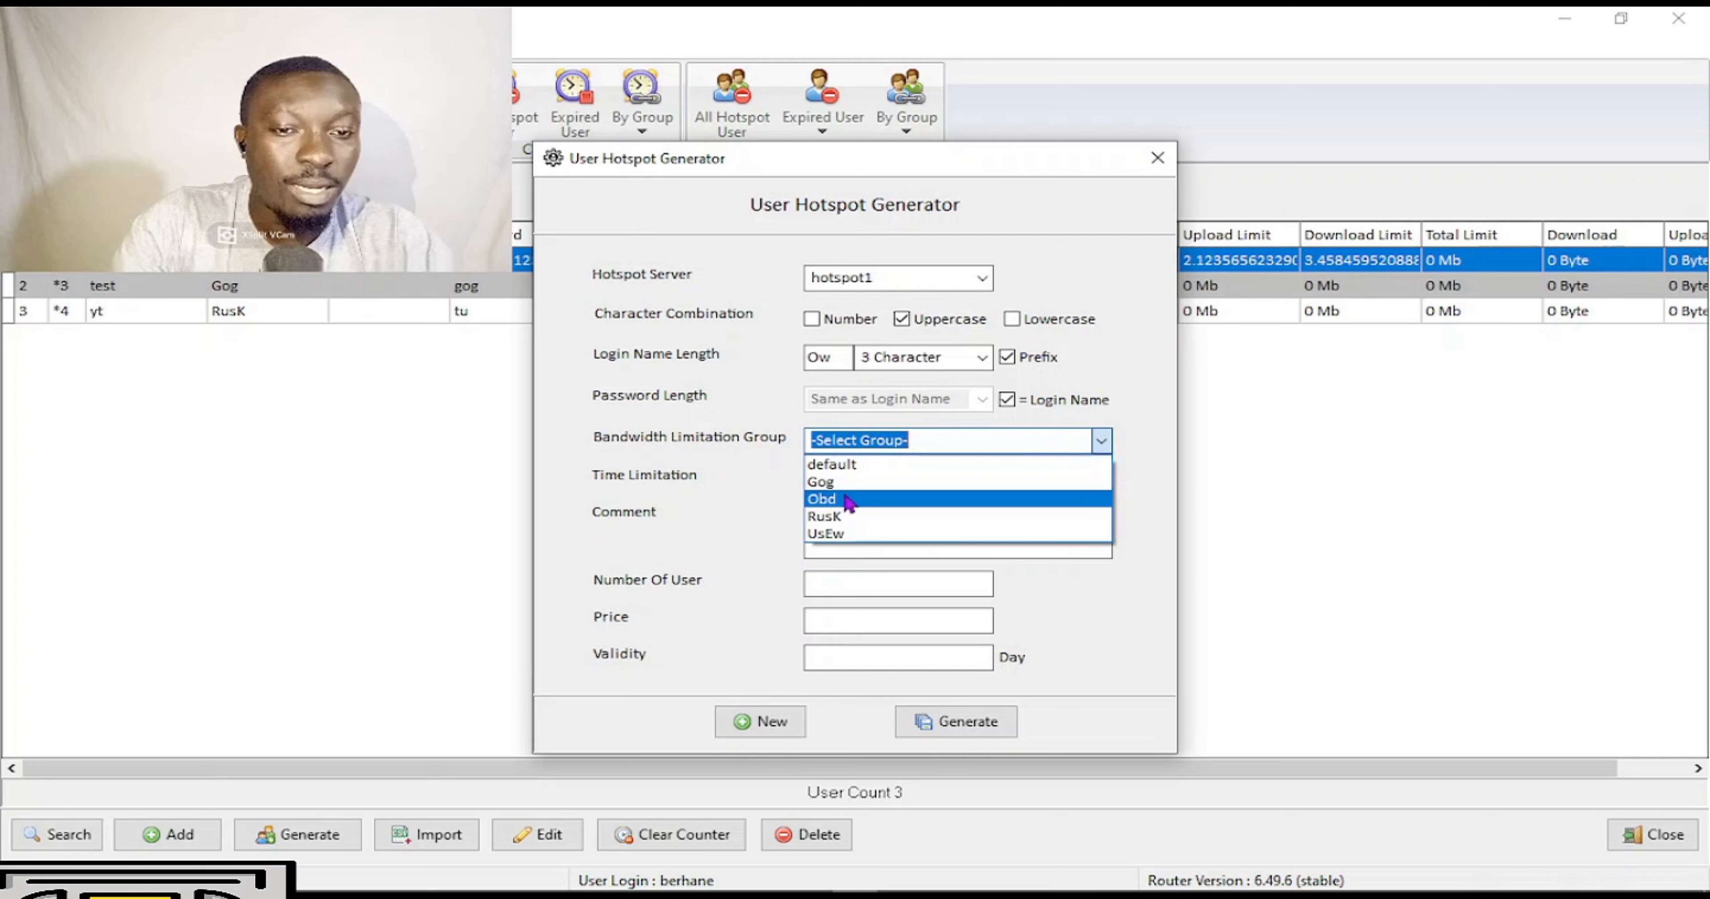
Assign the Gog group and a 1 Day time limit to generated users.
left_click(902, 479)
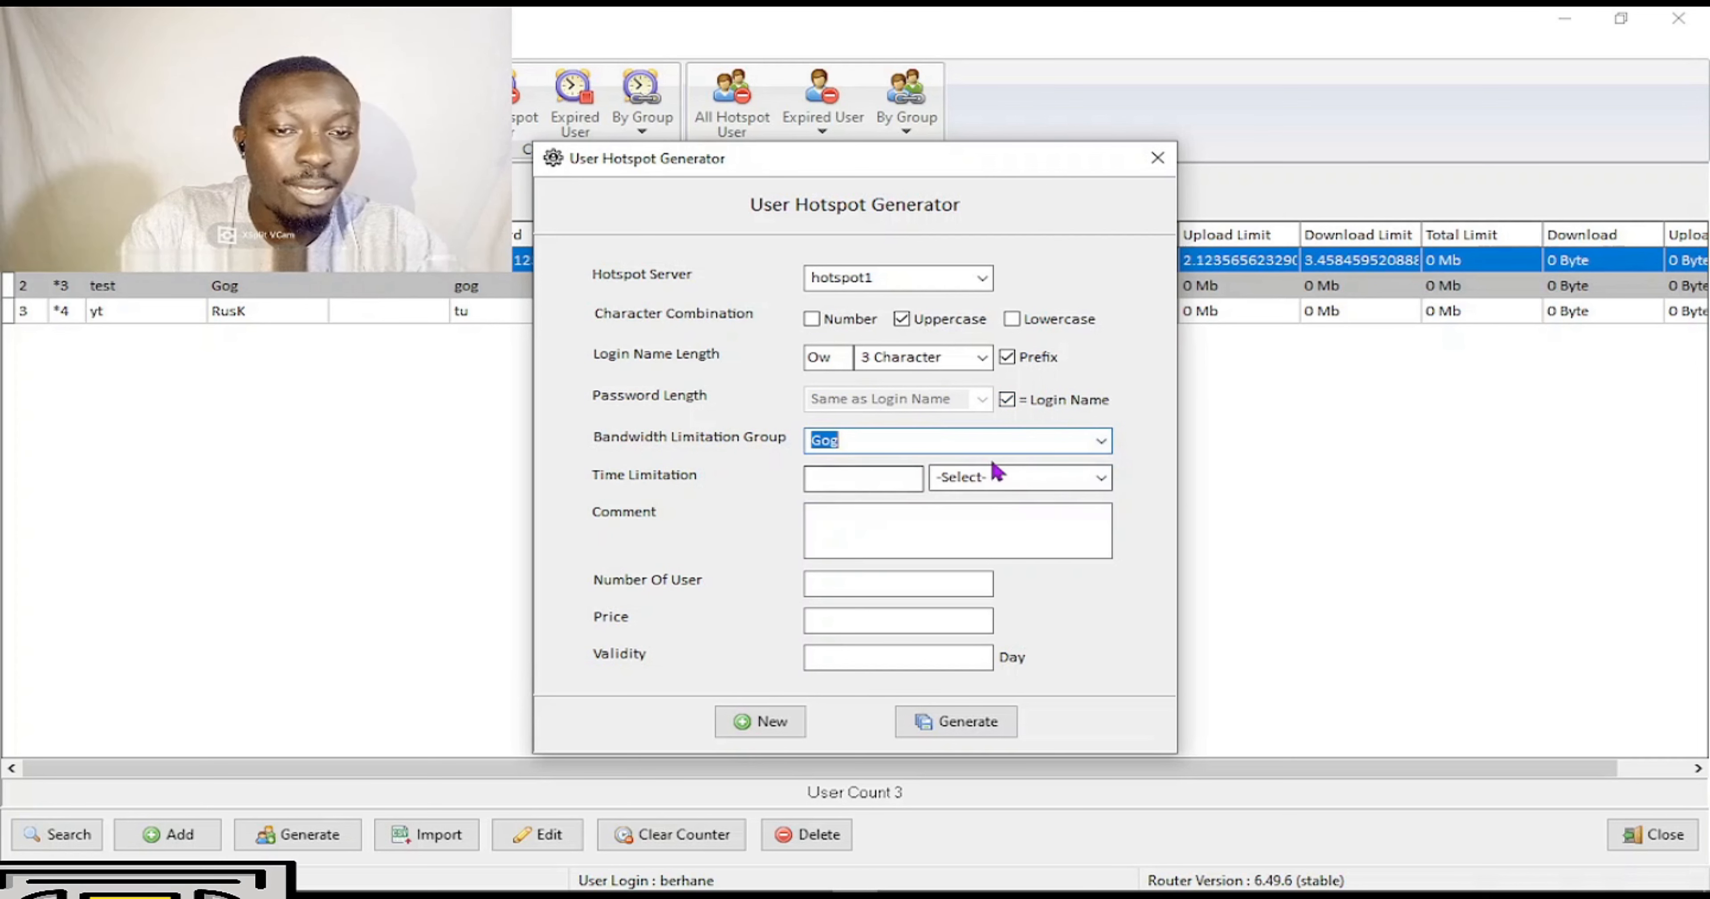
left_click(886, 480)
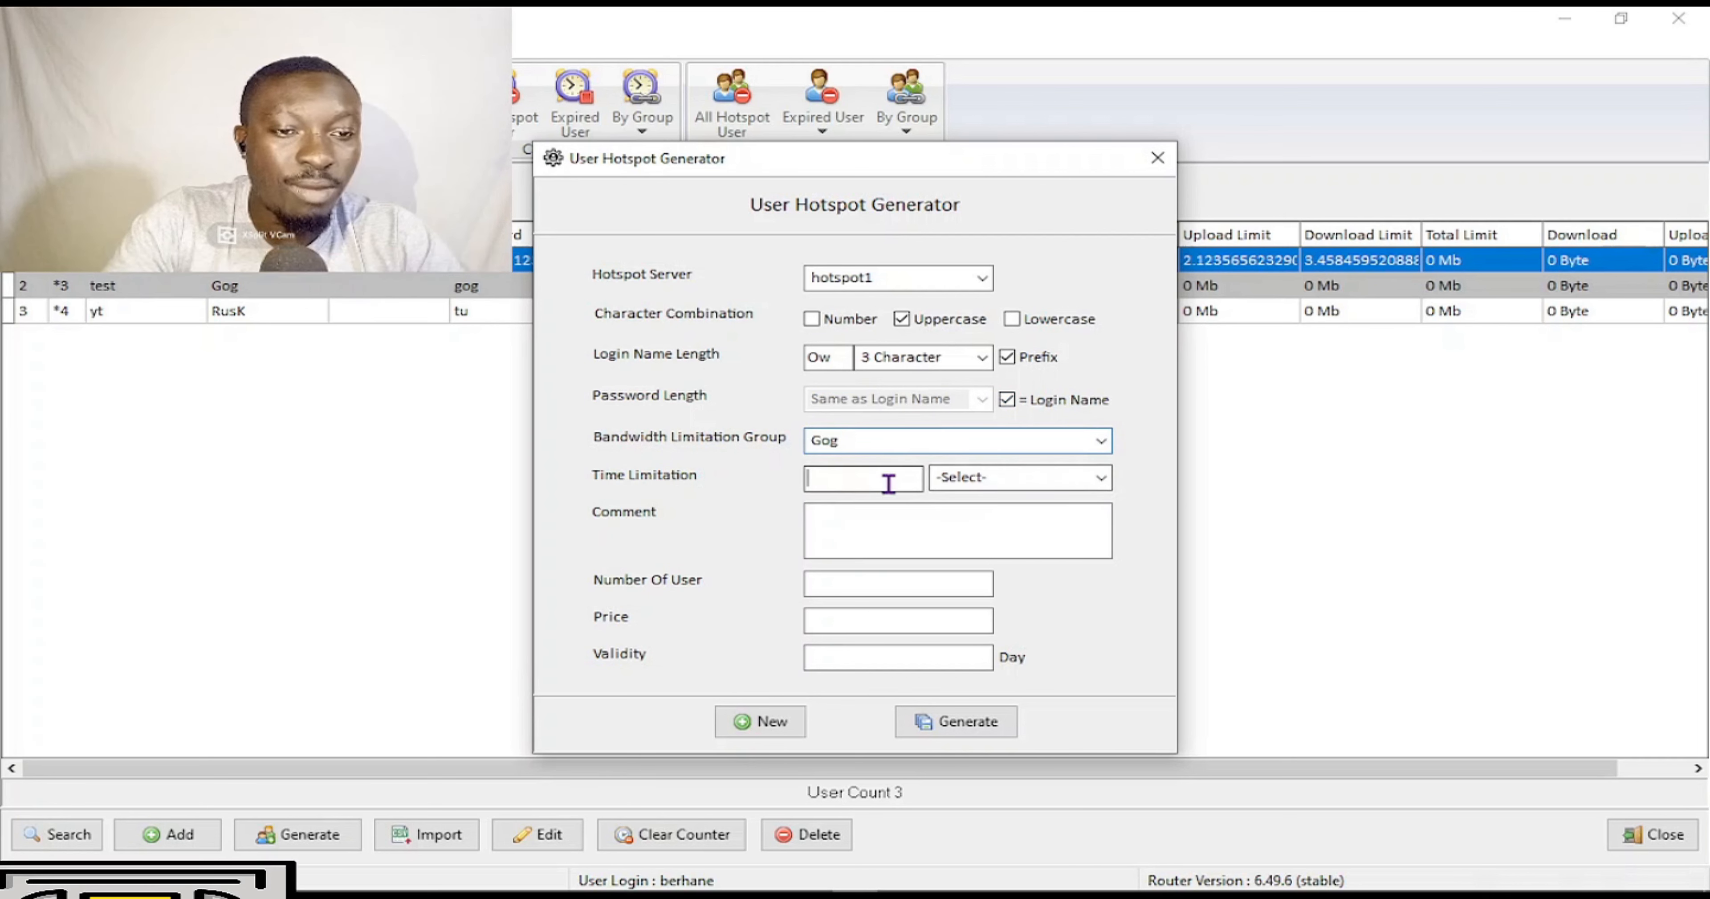
left_click(1103, 484)
left_click(976, 539)
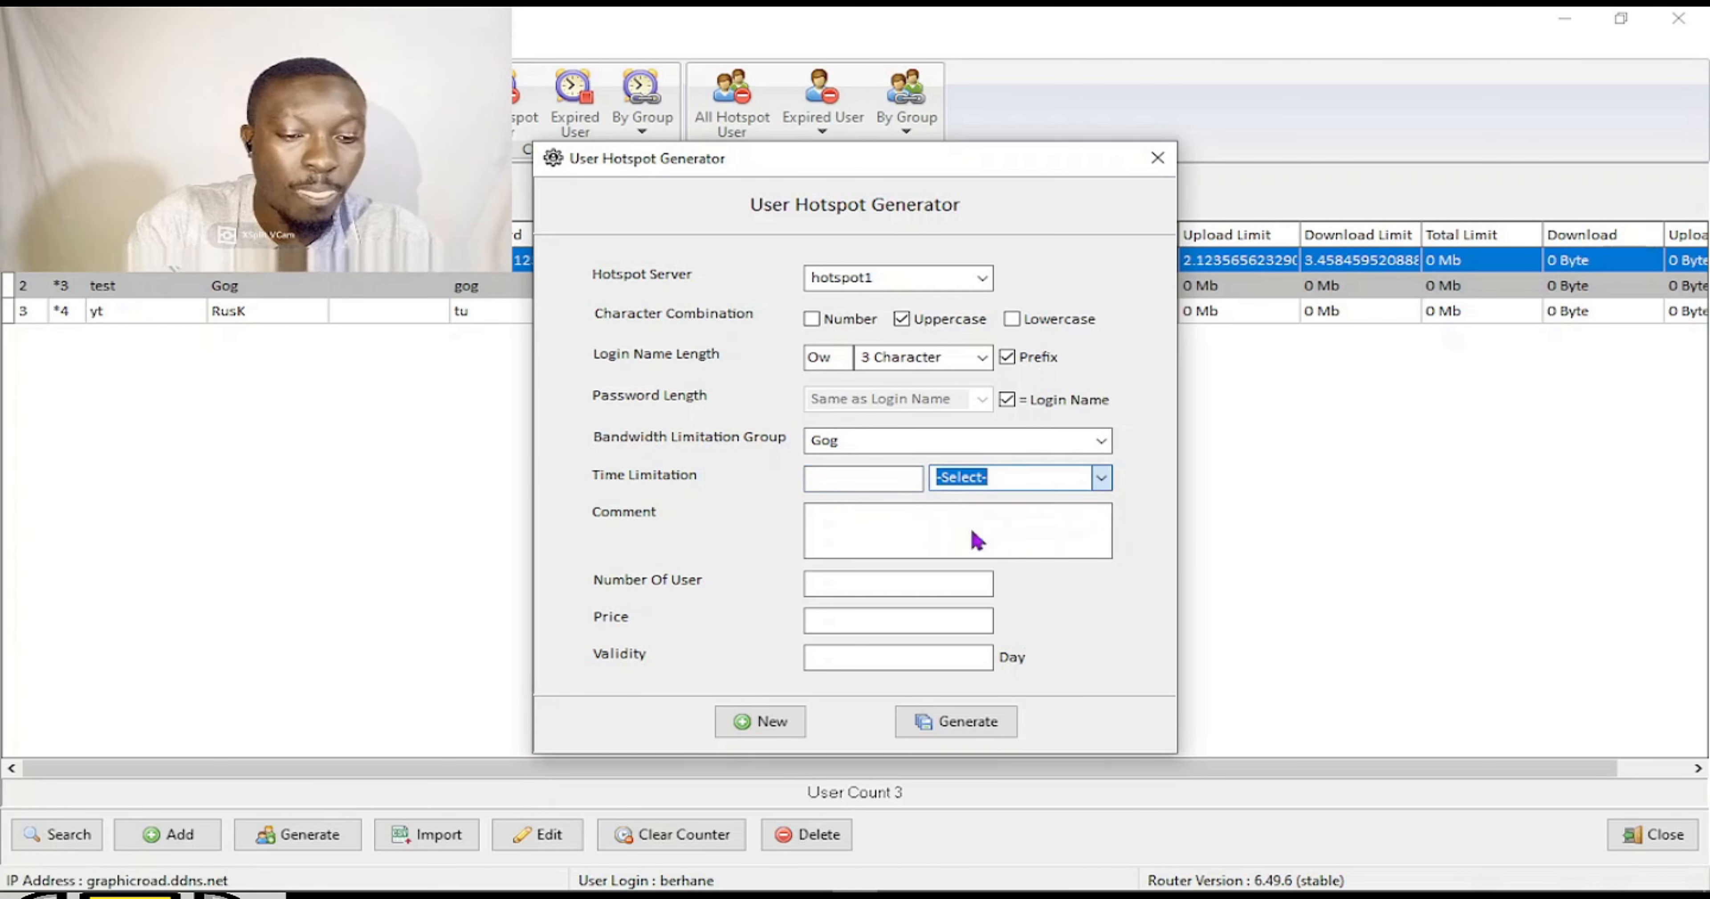
left_click(904, 485)
type("1")
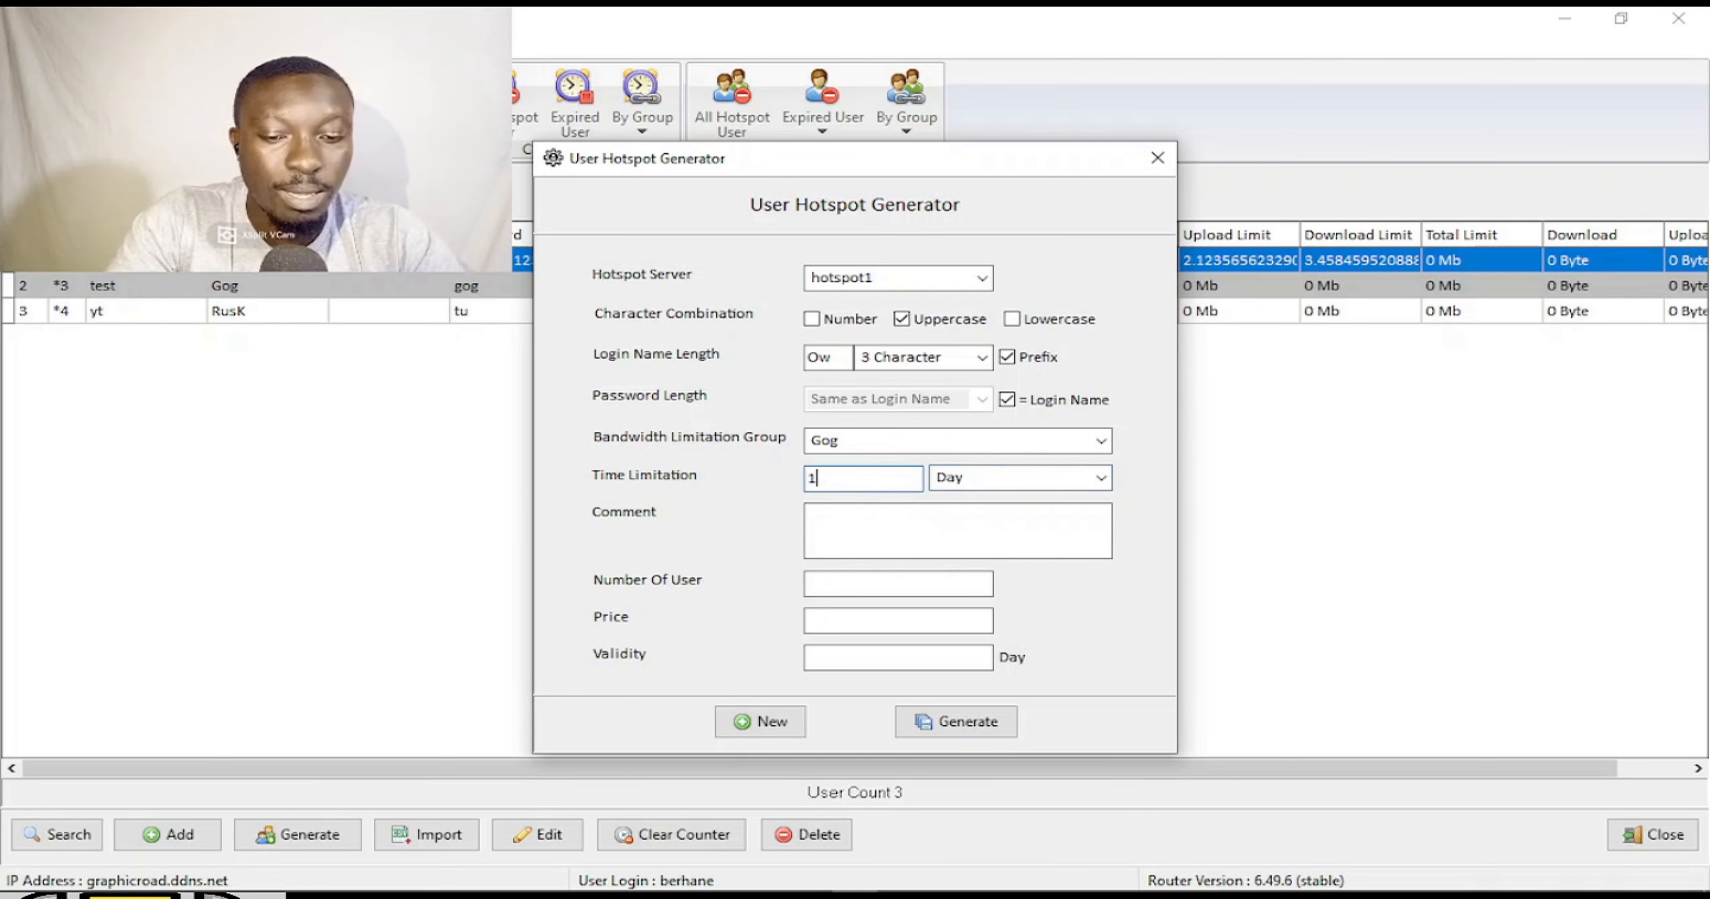
Add comment 'One day user', 1 user, price 5 and validity 1, then generate.
left_click(967, 515)
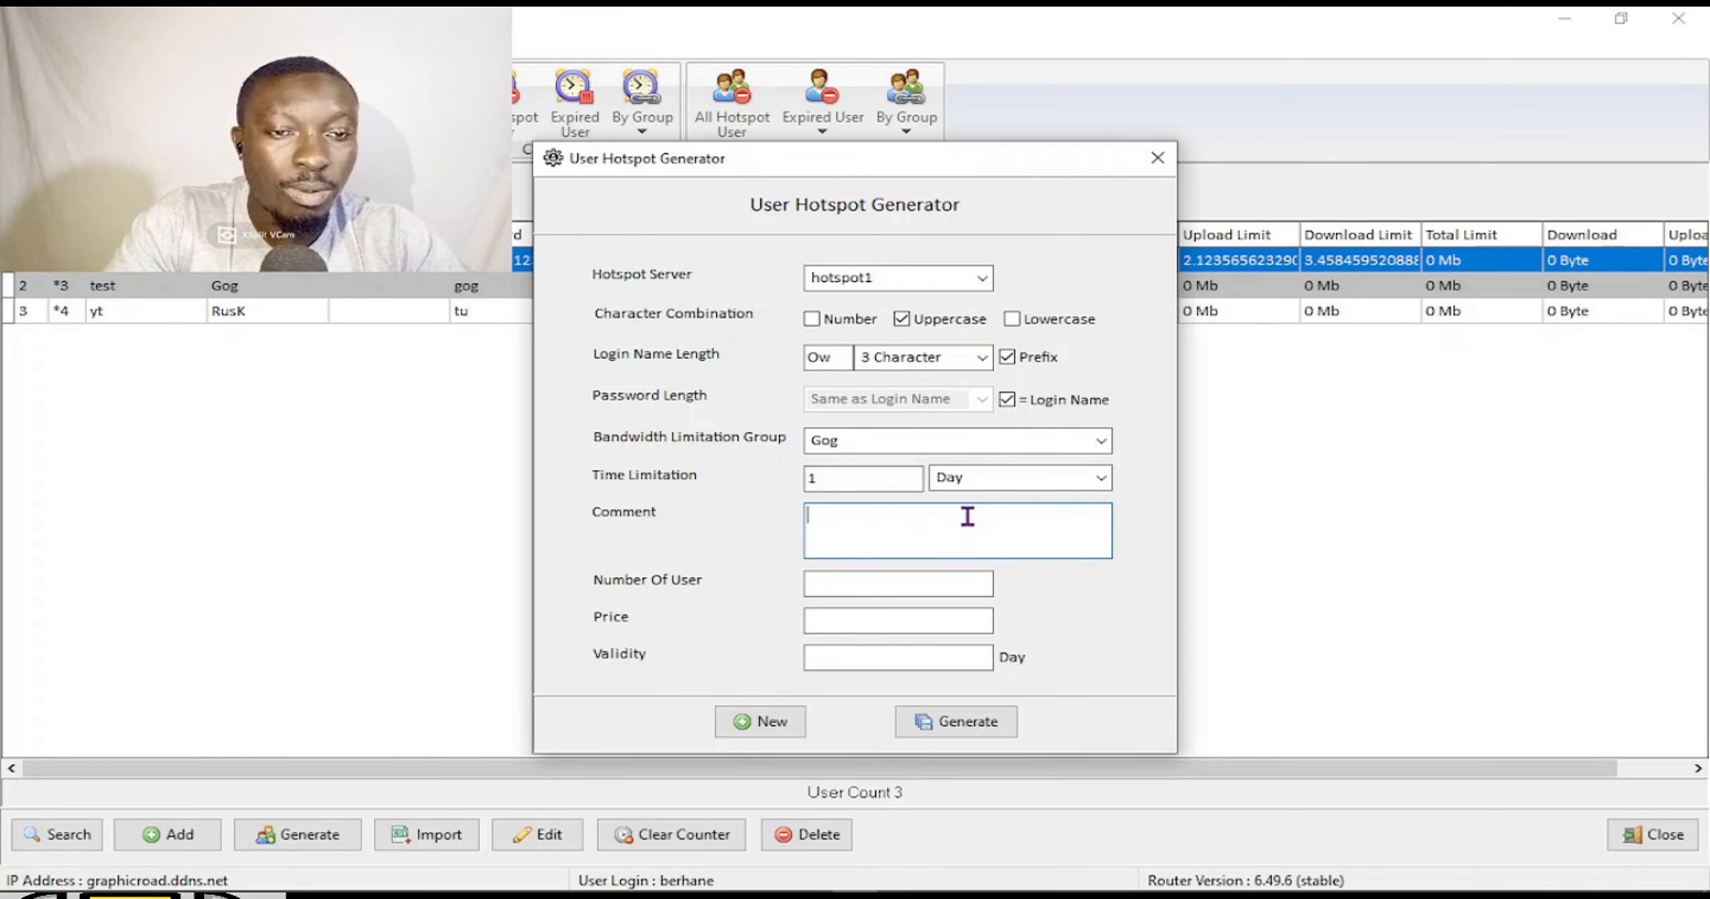
type("One day user")
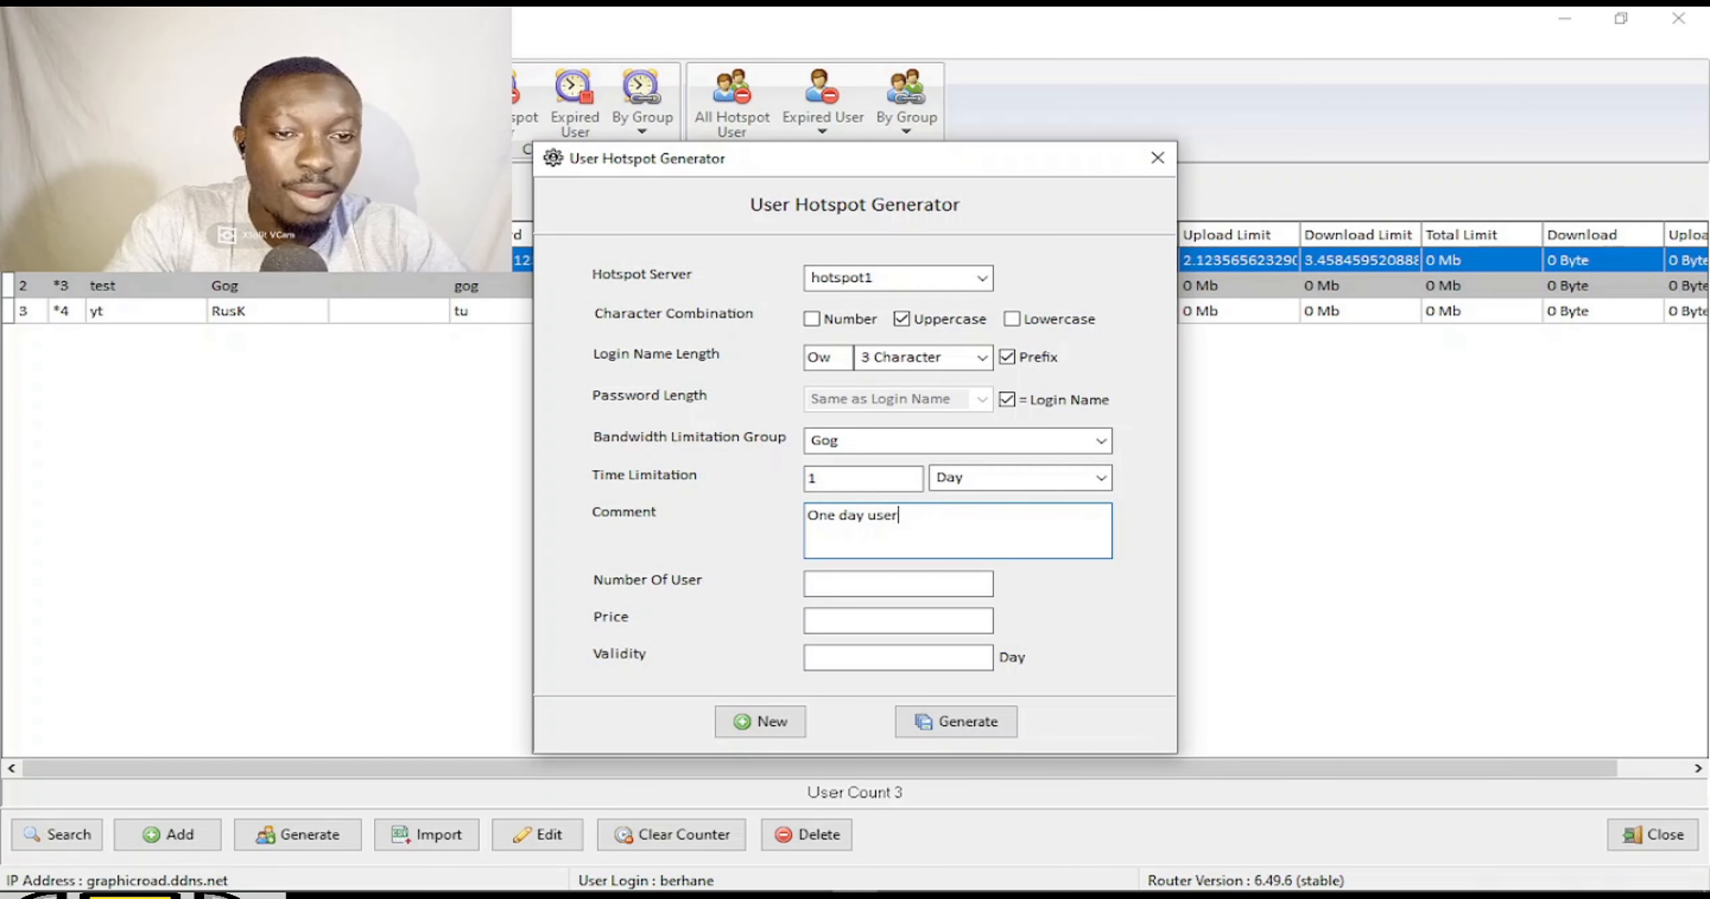
left_click(901, 584)
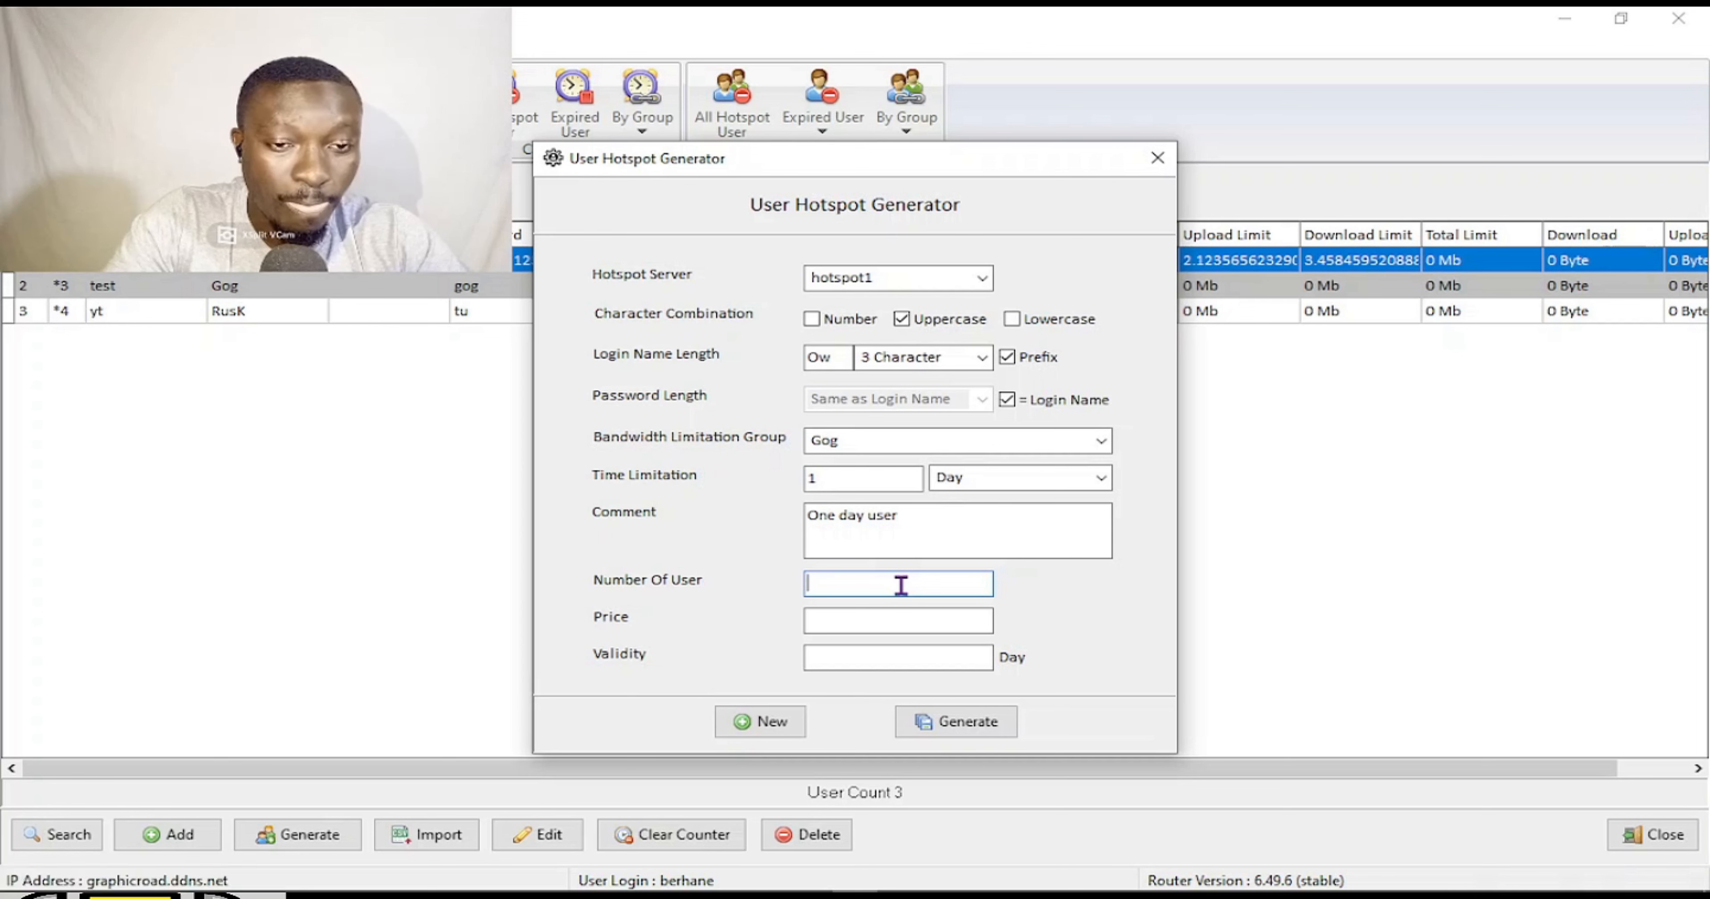
type("1")
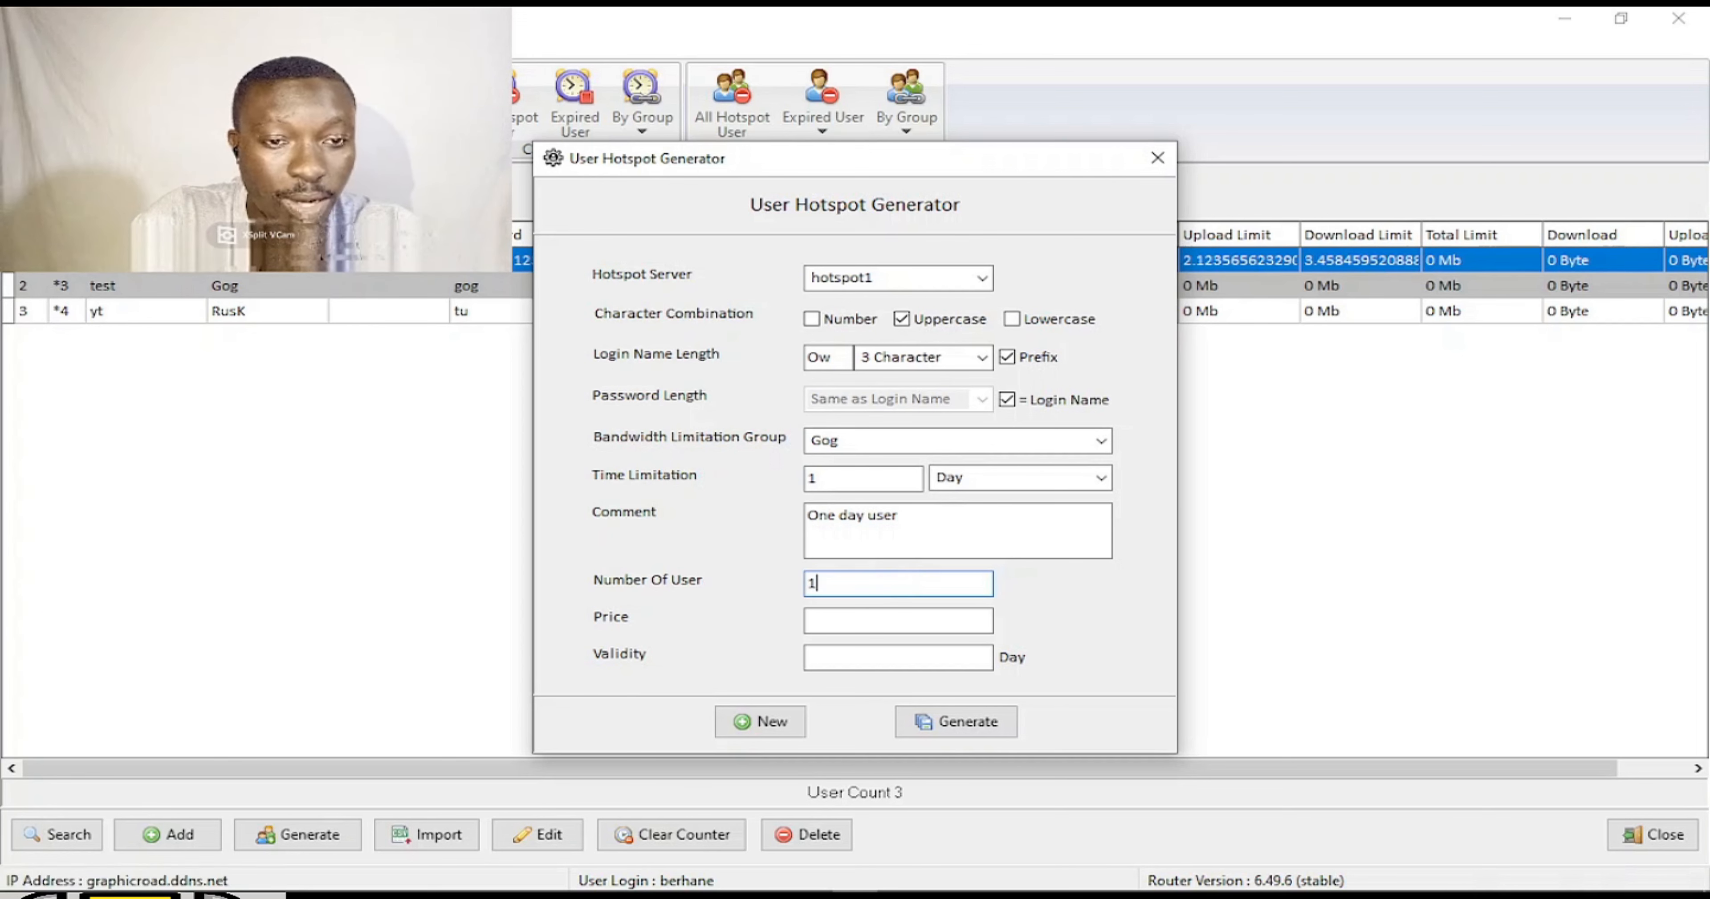
left_click(894, 617)
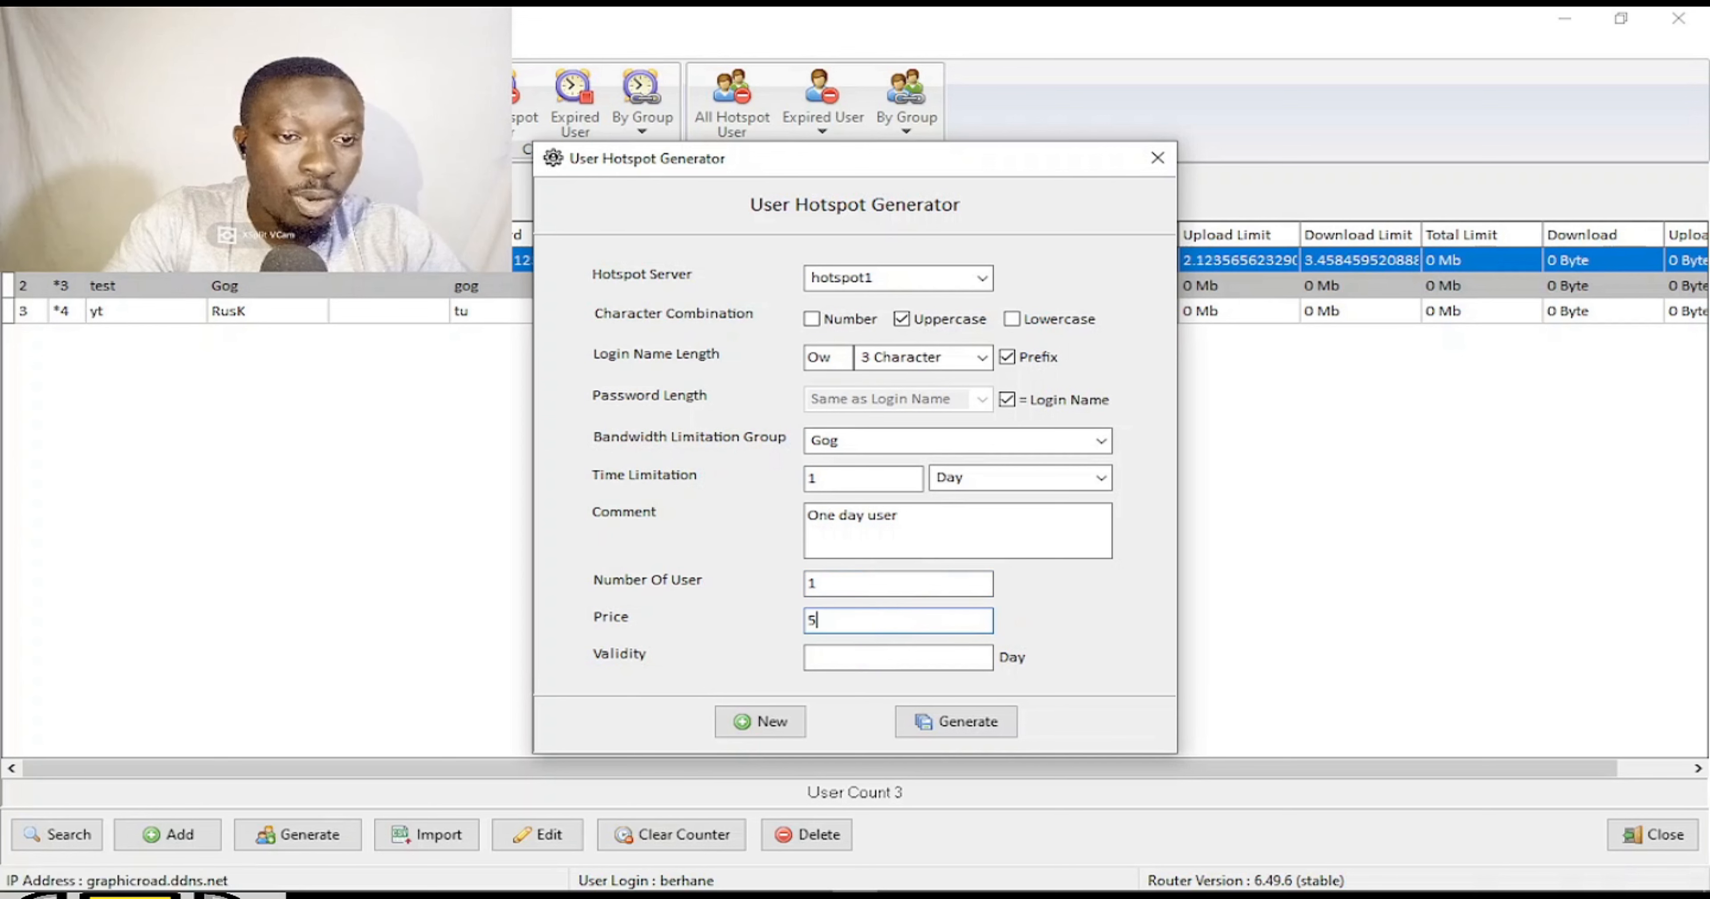
left_click(927, 656)
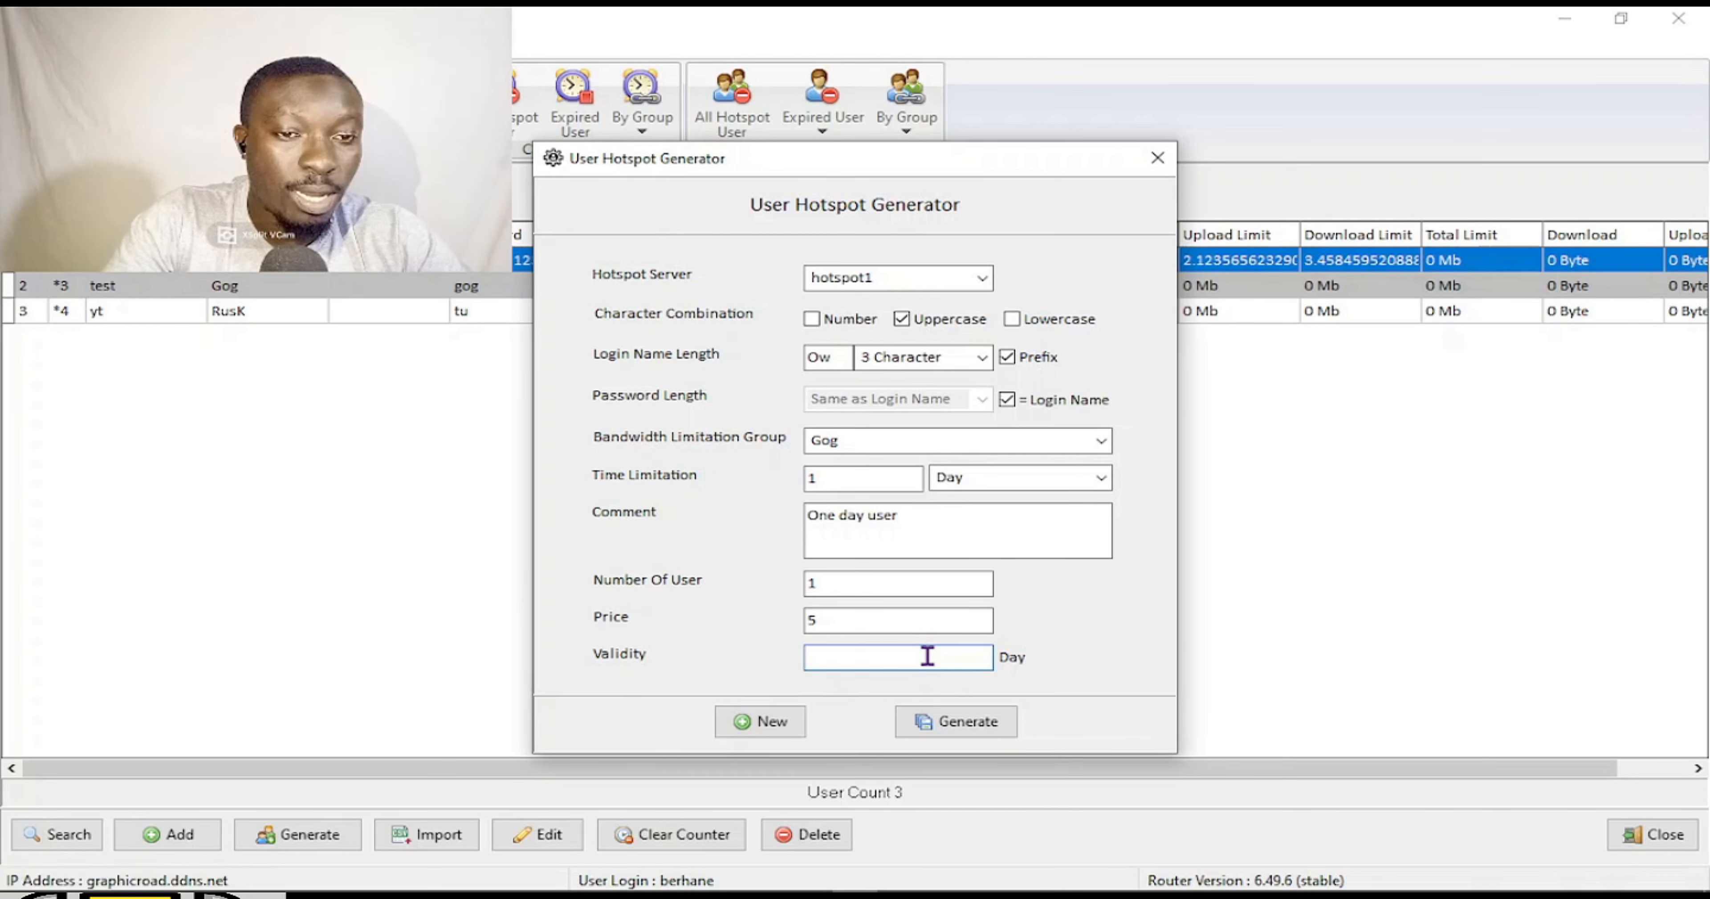
left_click(971, 730)
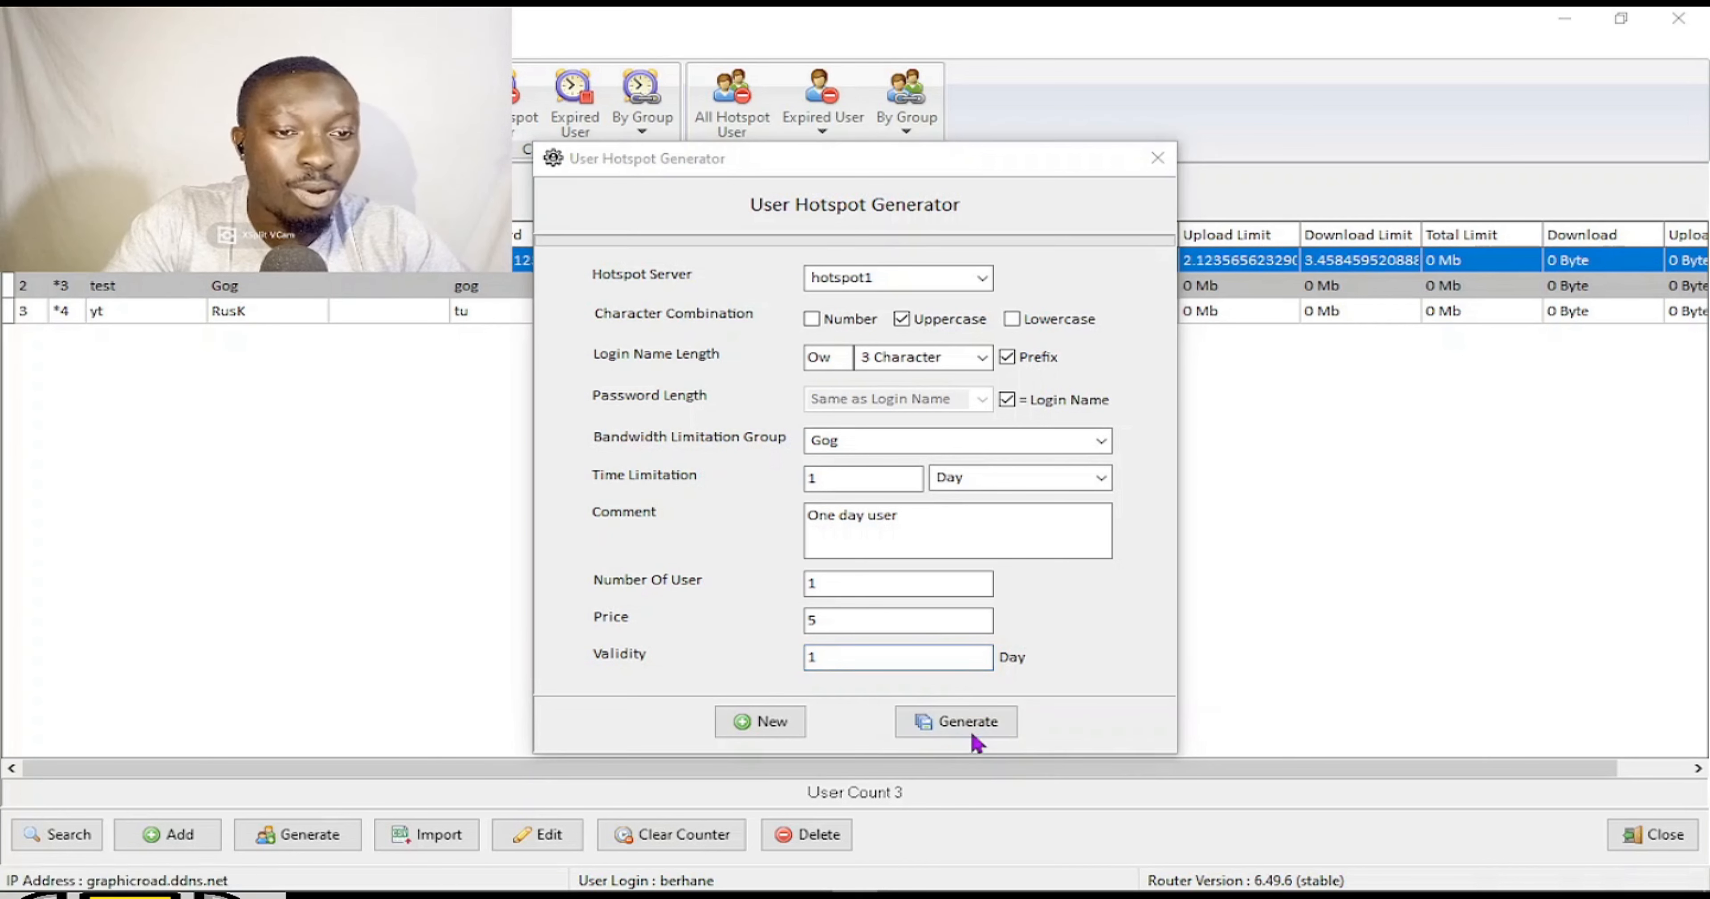
Change the number of users to 50 and generate another batch of one-day users.
left_click(1035, 464)
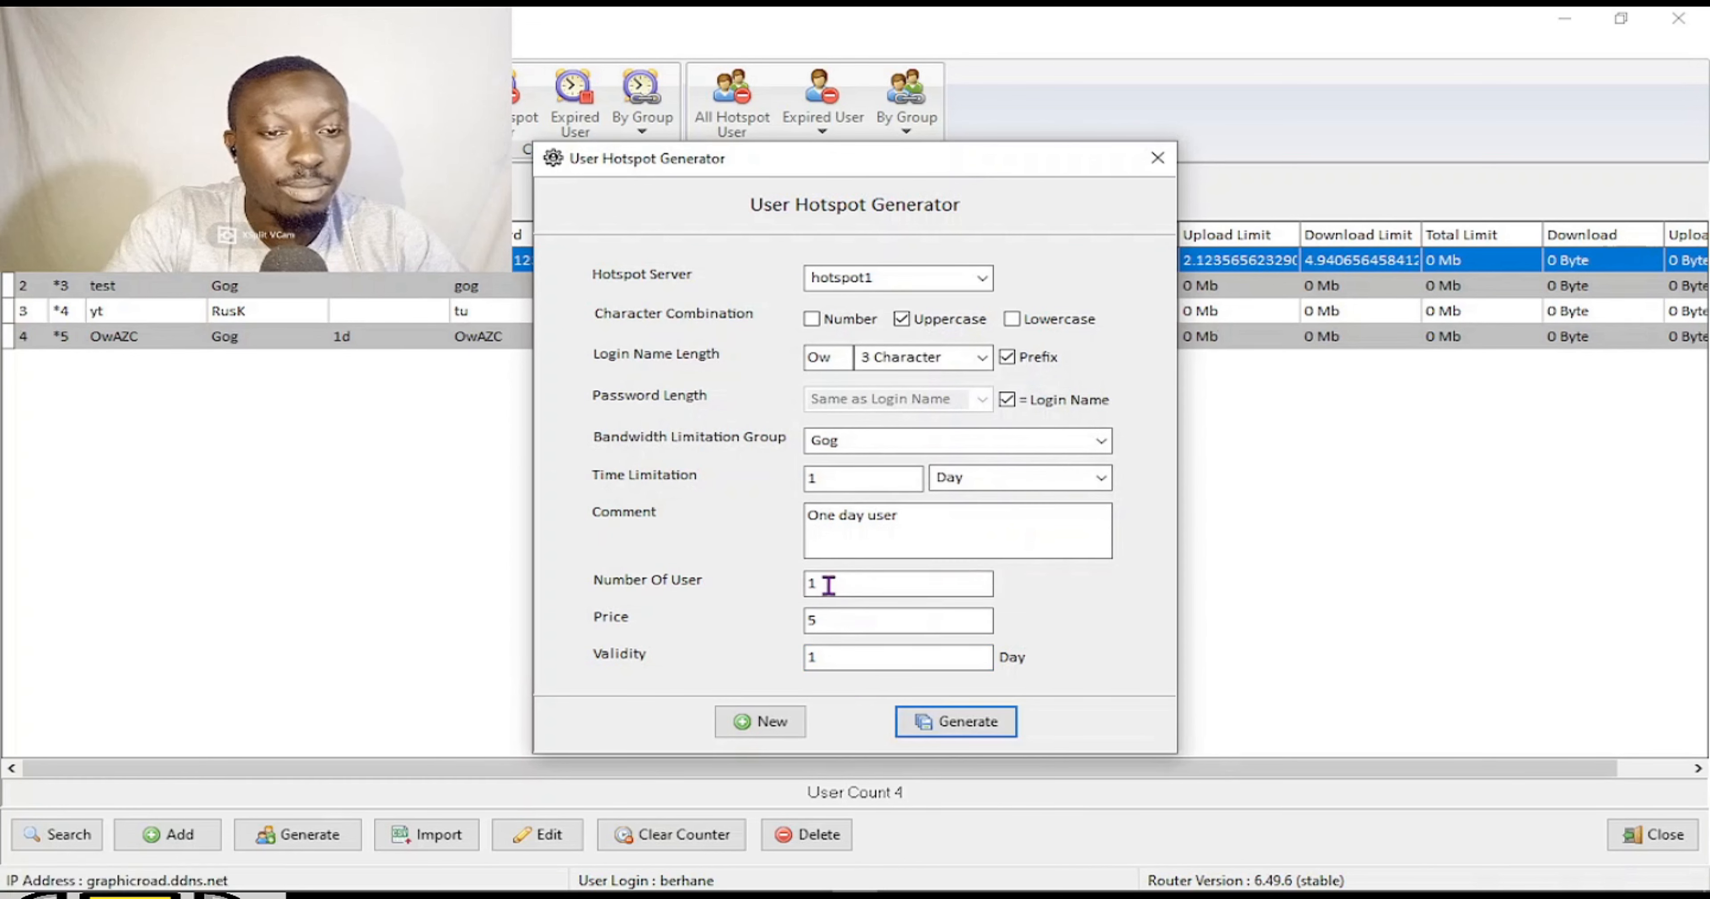
left_click_drag(844, 578, 788, 584)
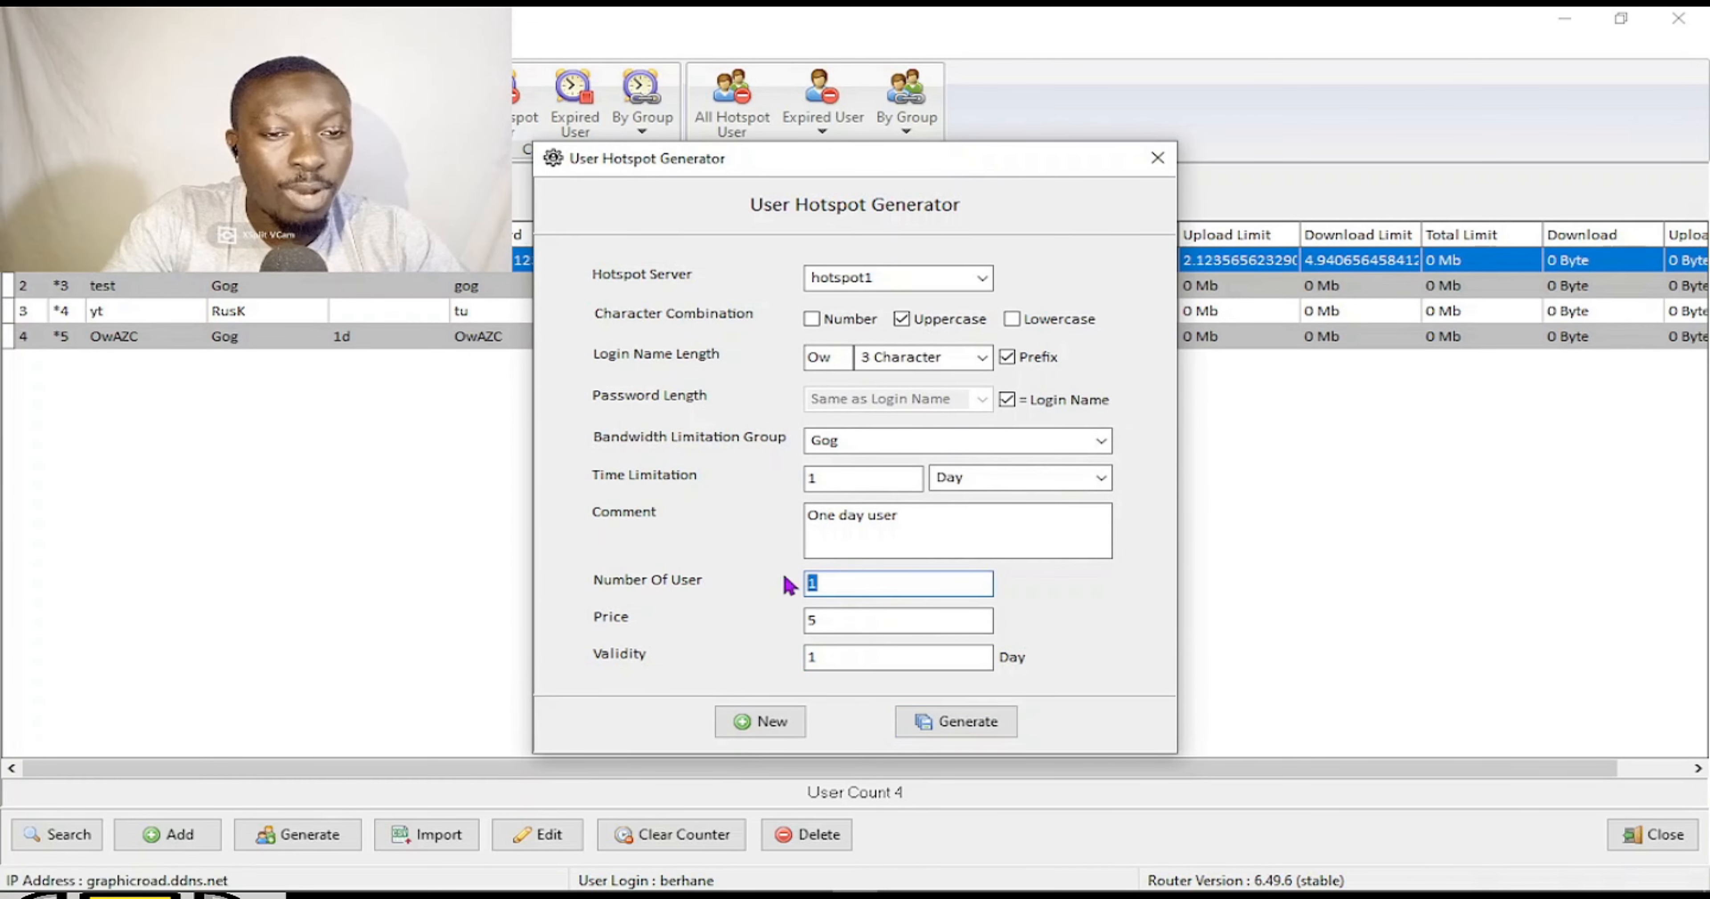
type("50")
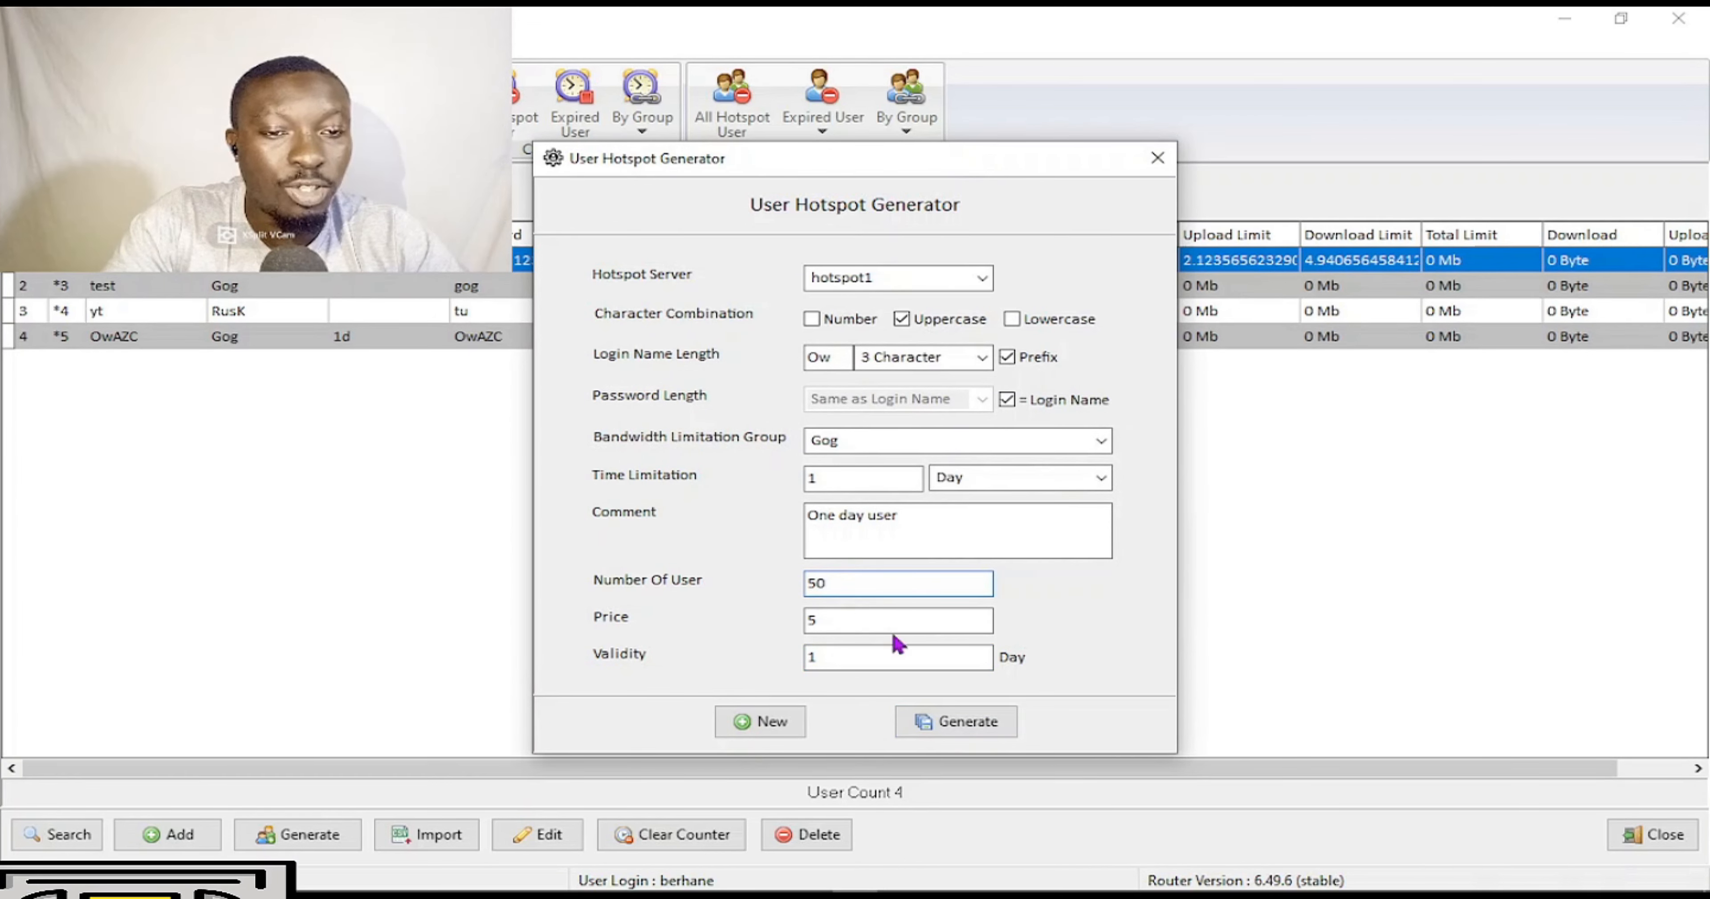
left_click(947, 726)
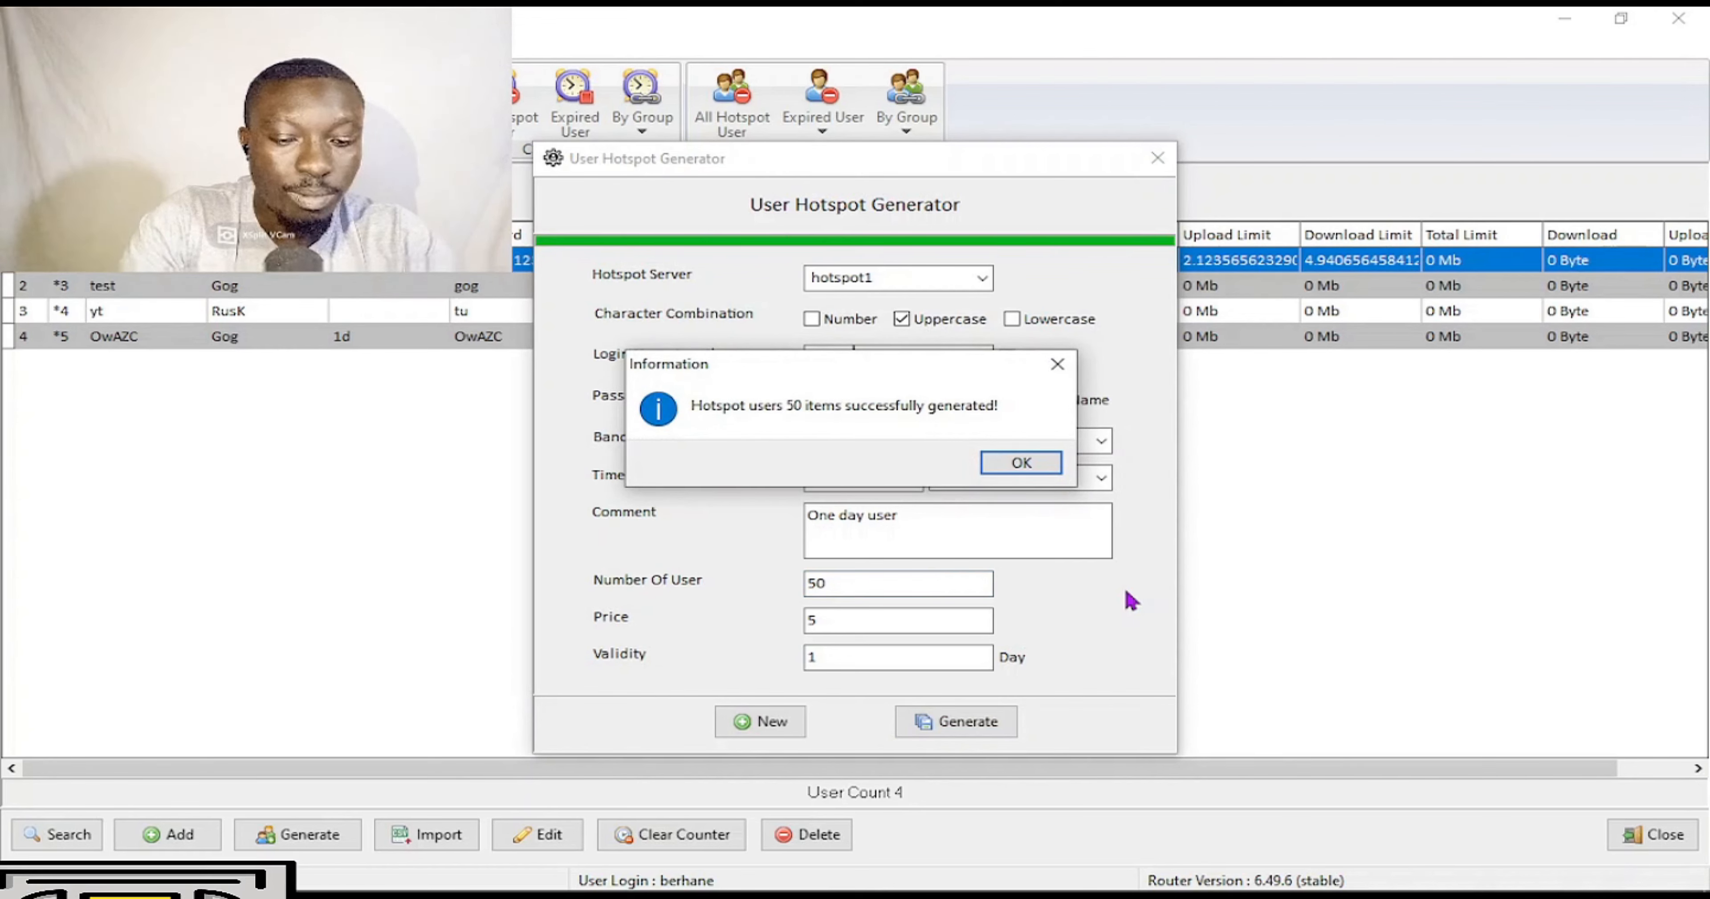
left_click(999, 461)
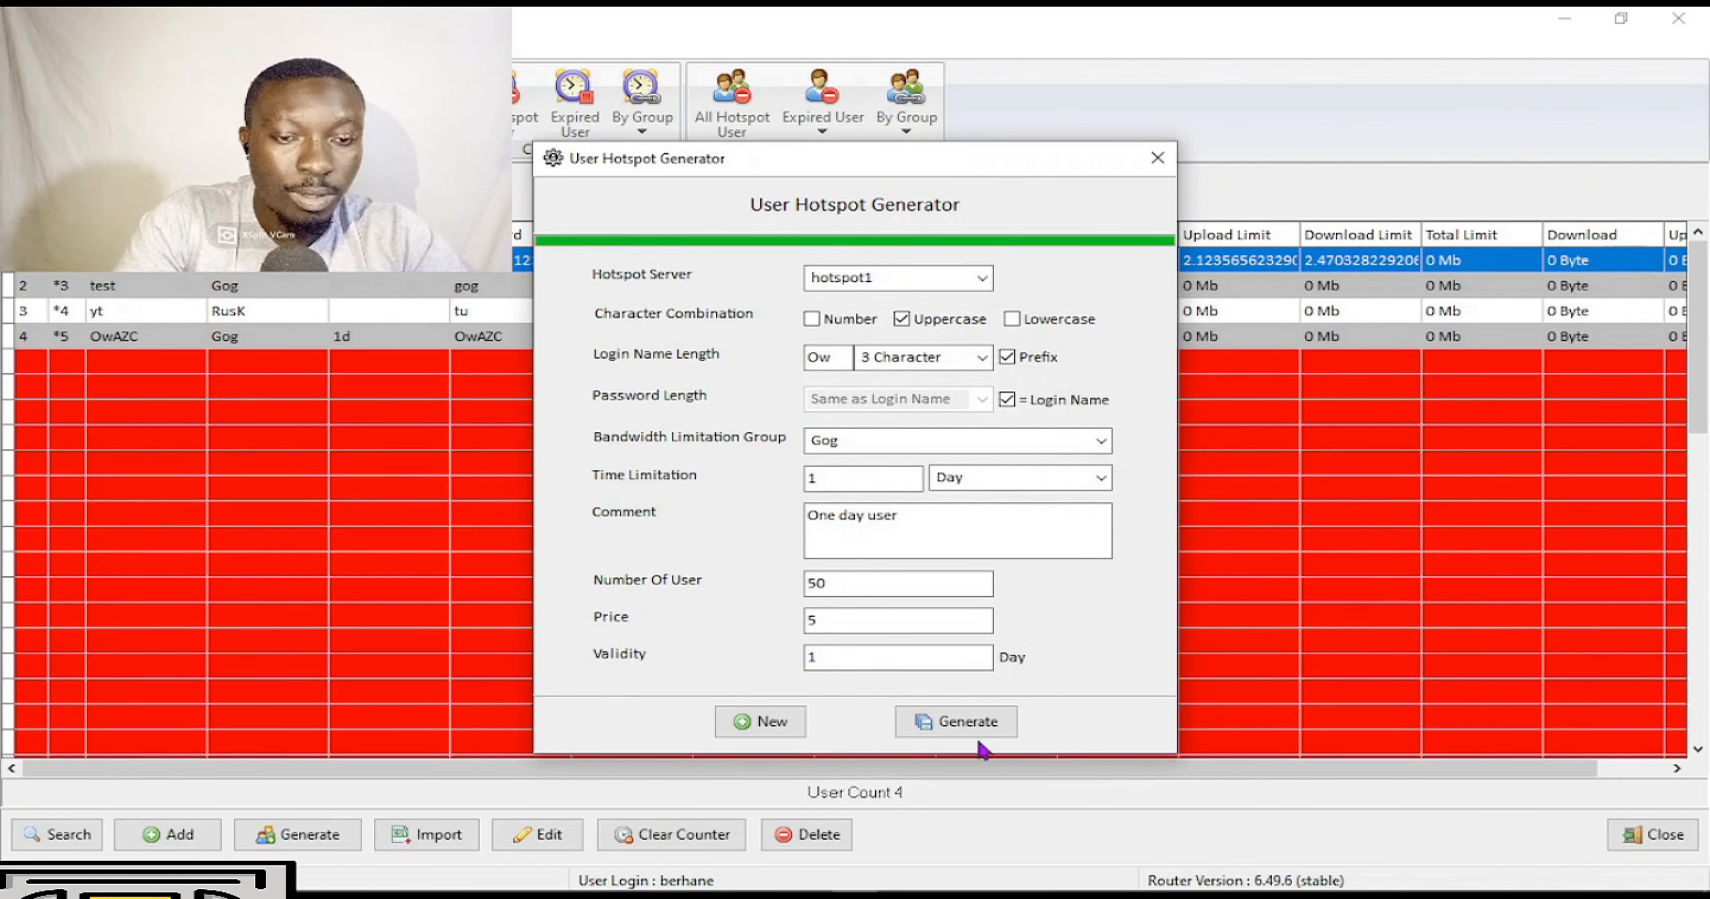
Close the generator and review the 54-user list's columns, selecting the user in row 13.
left_click(1156, 162)
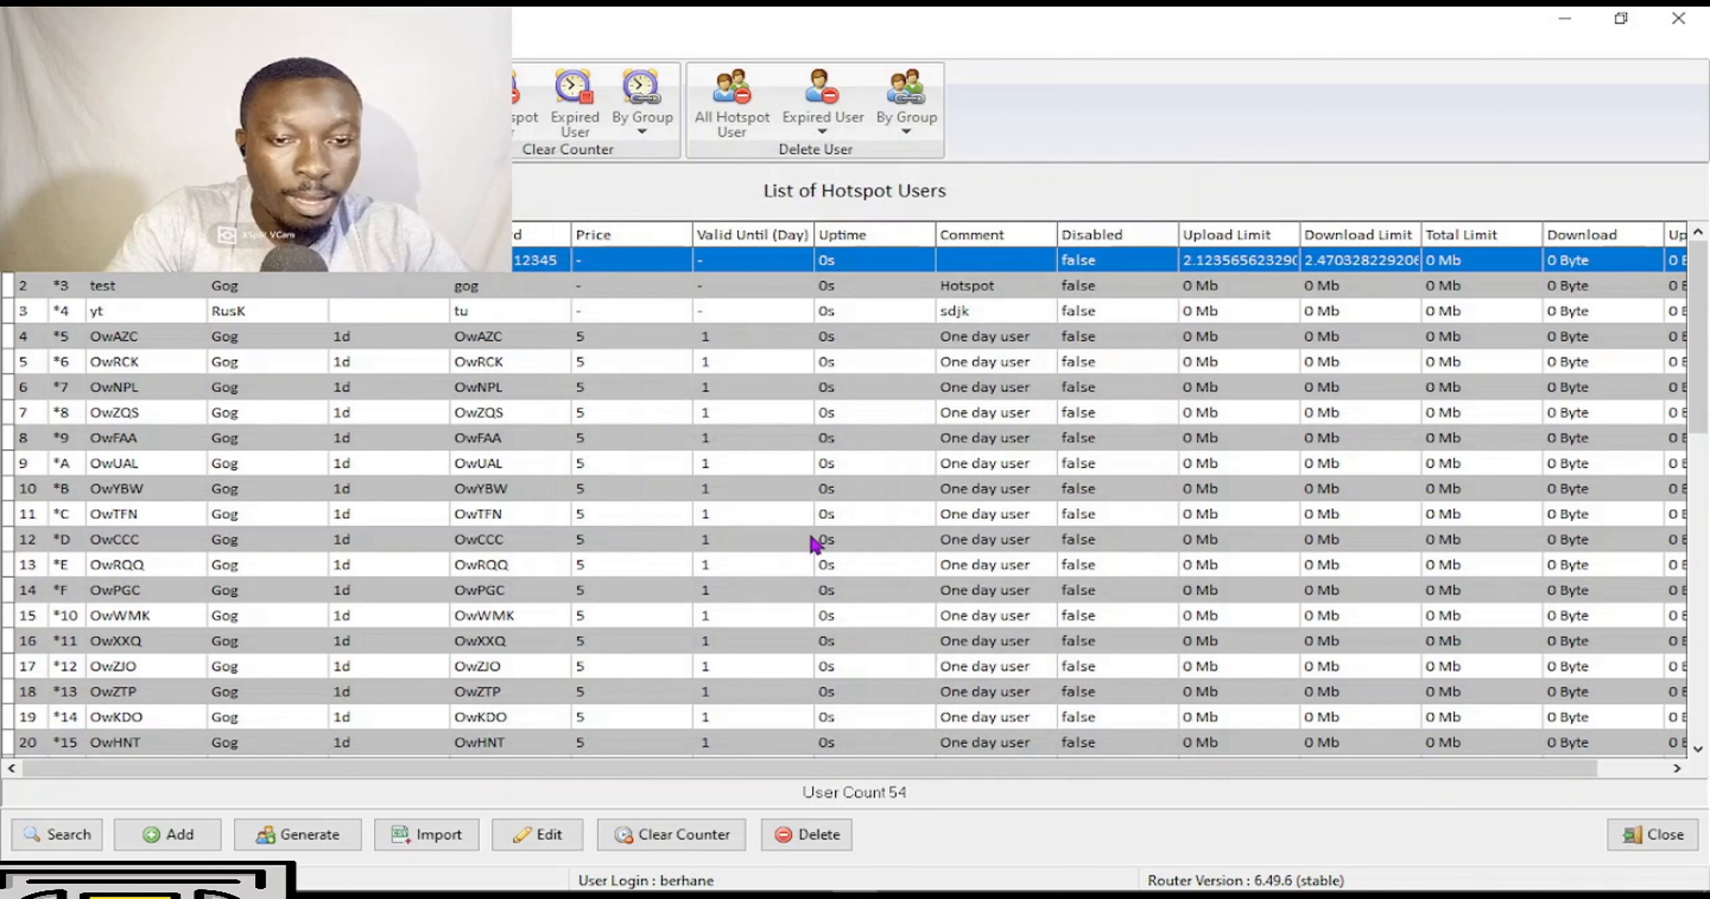
left_click(231, 387)
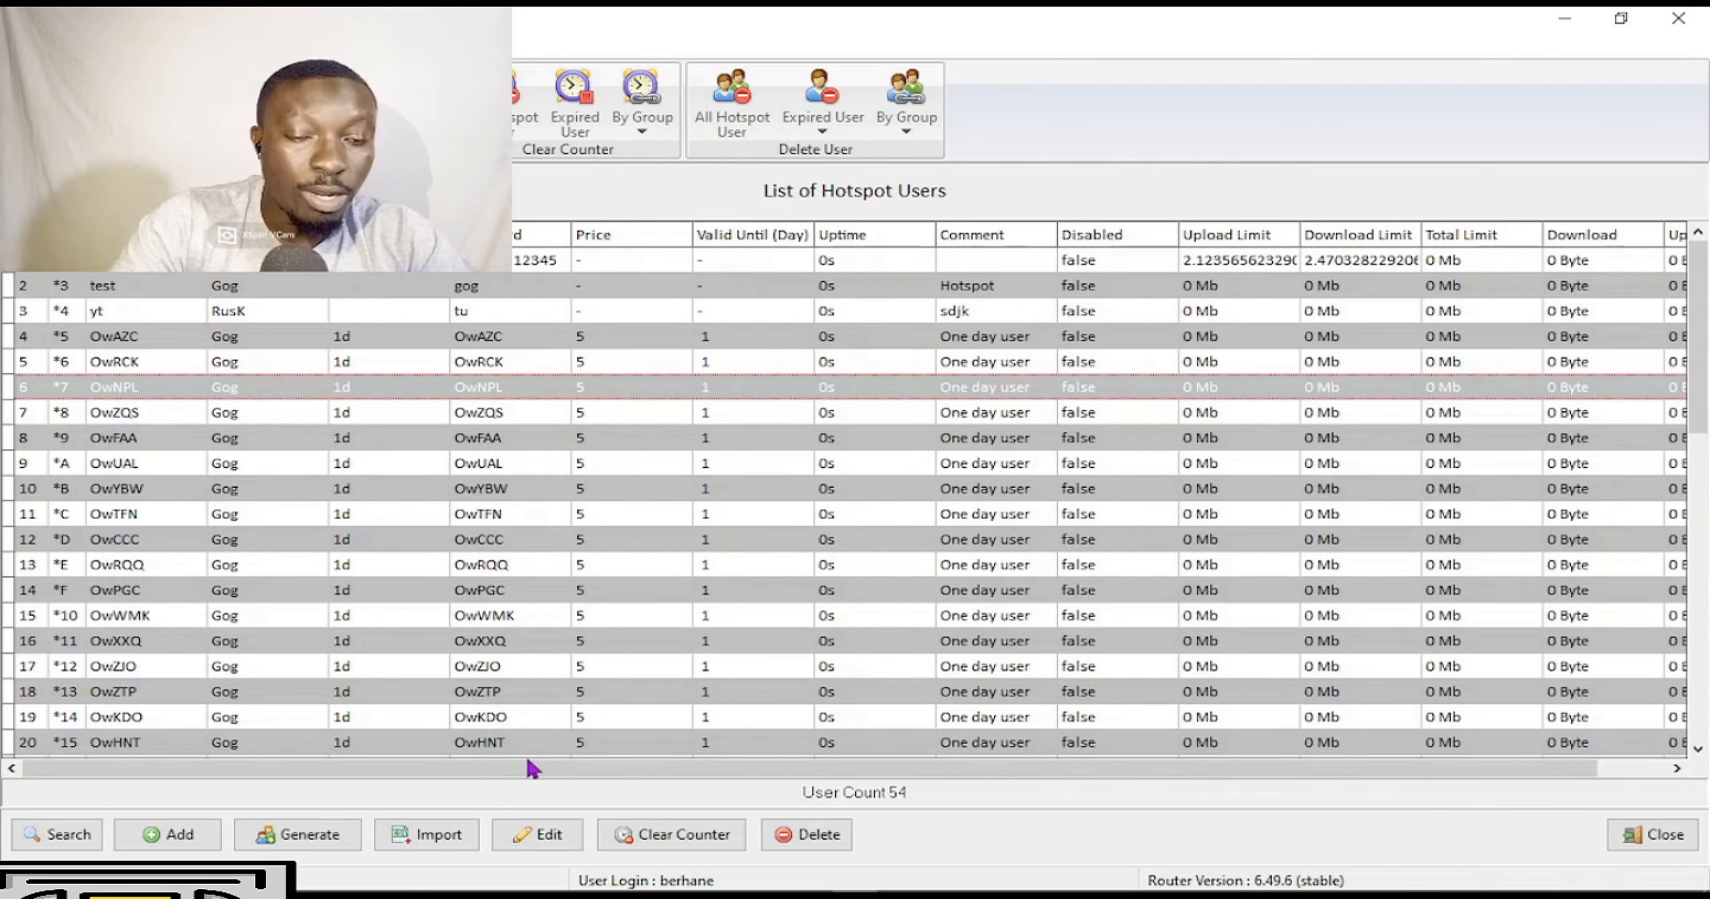
left_click_drag(694, 770, 941, 799)
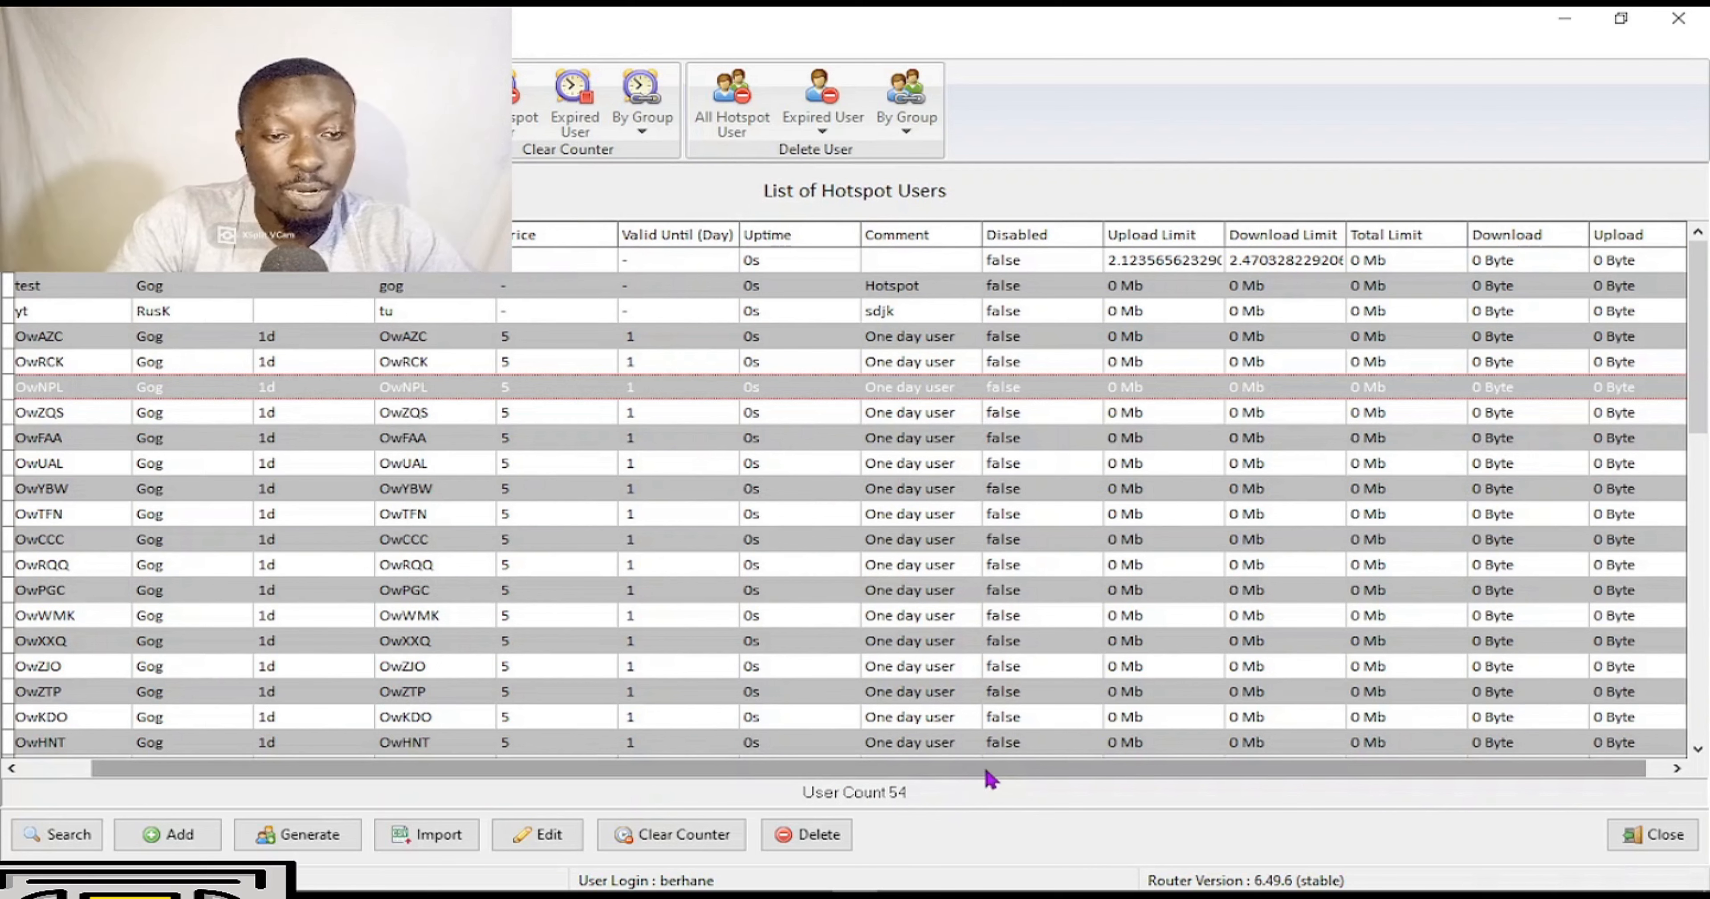
left_click_drag(1000, 772, 719, 779)
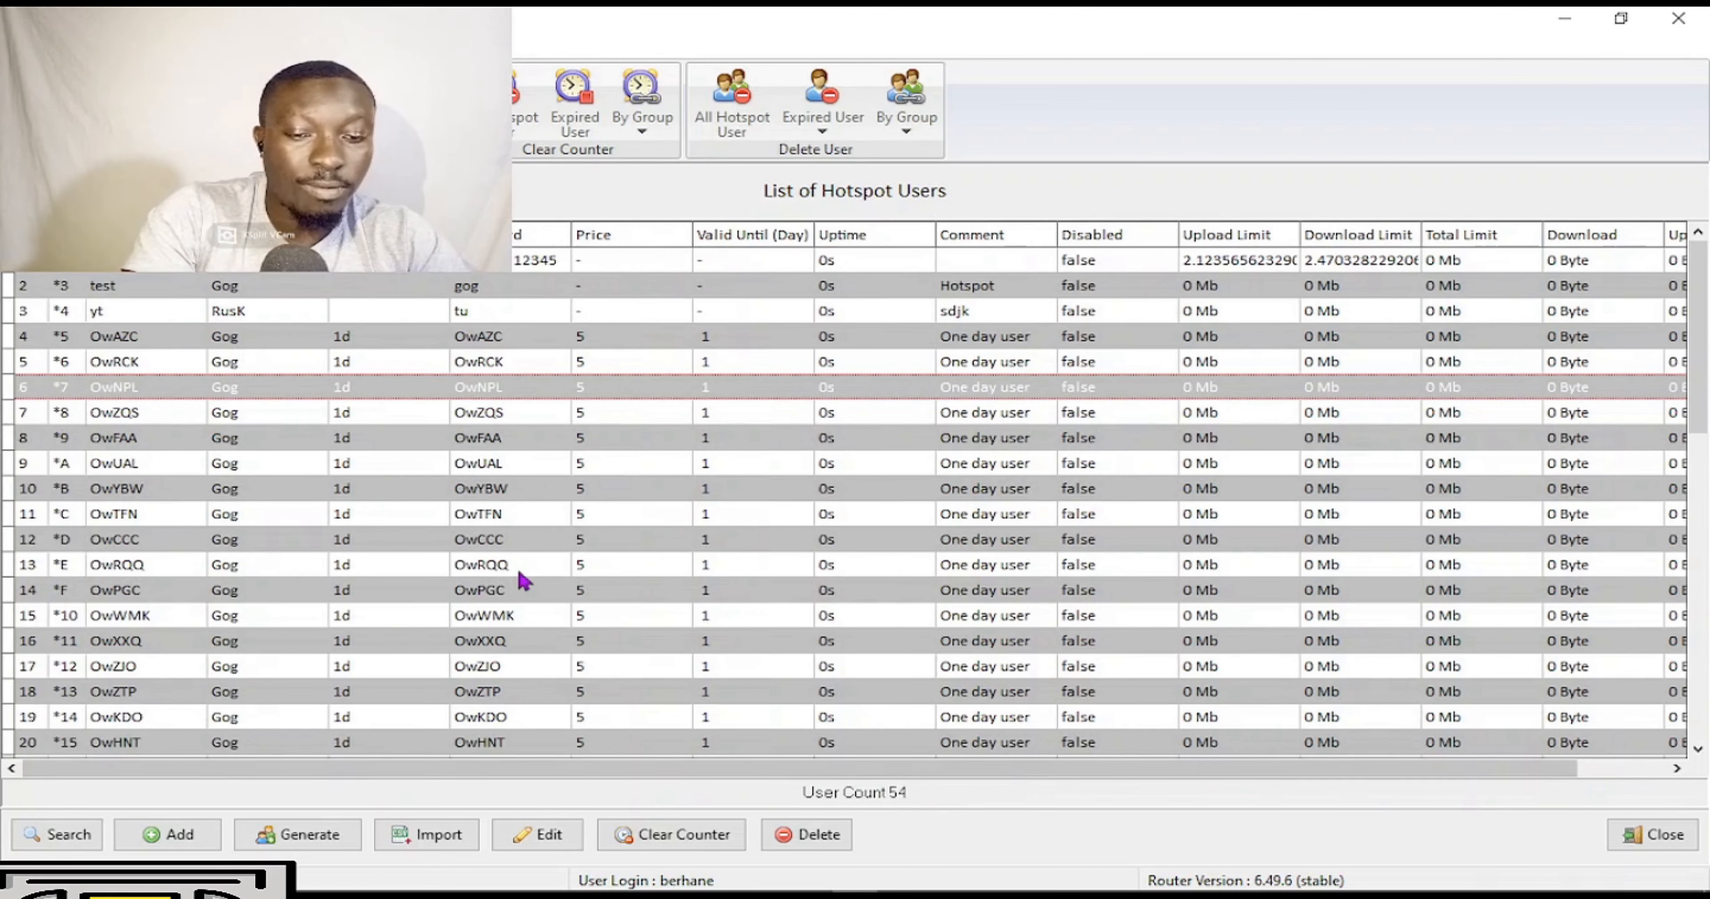
left_click(191, 564)
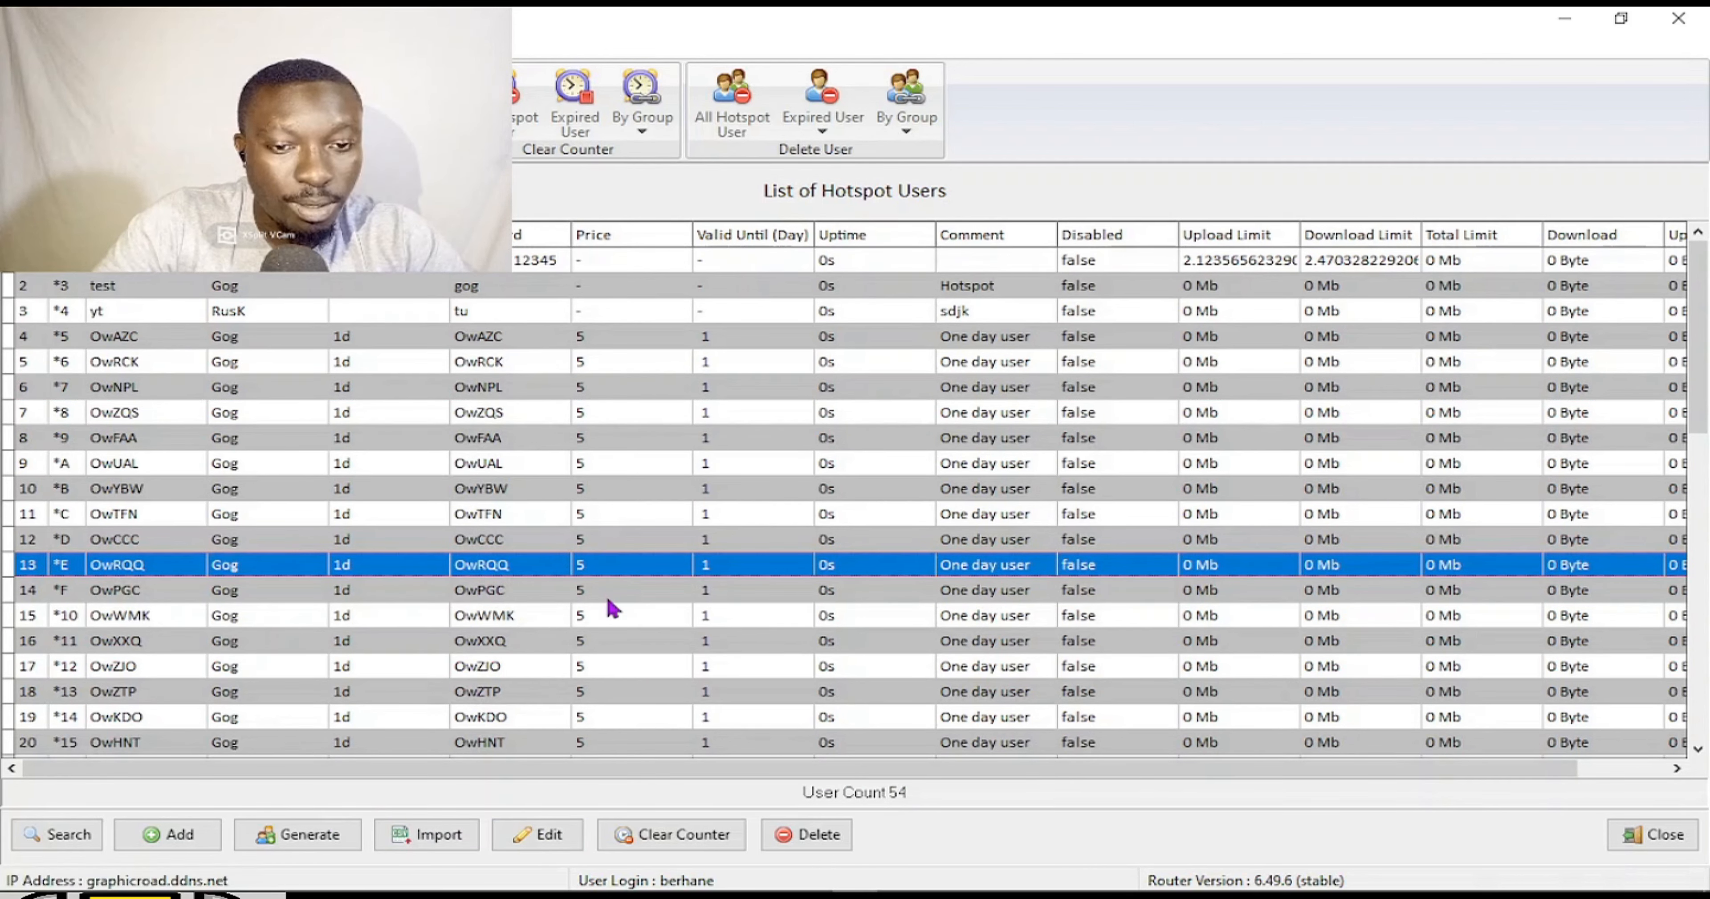
left_click(537, 833)
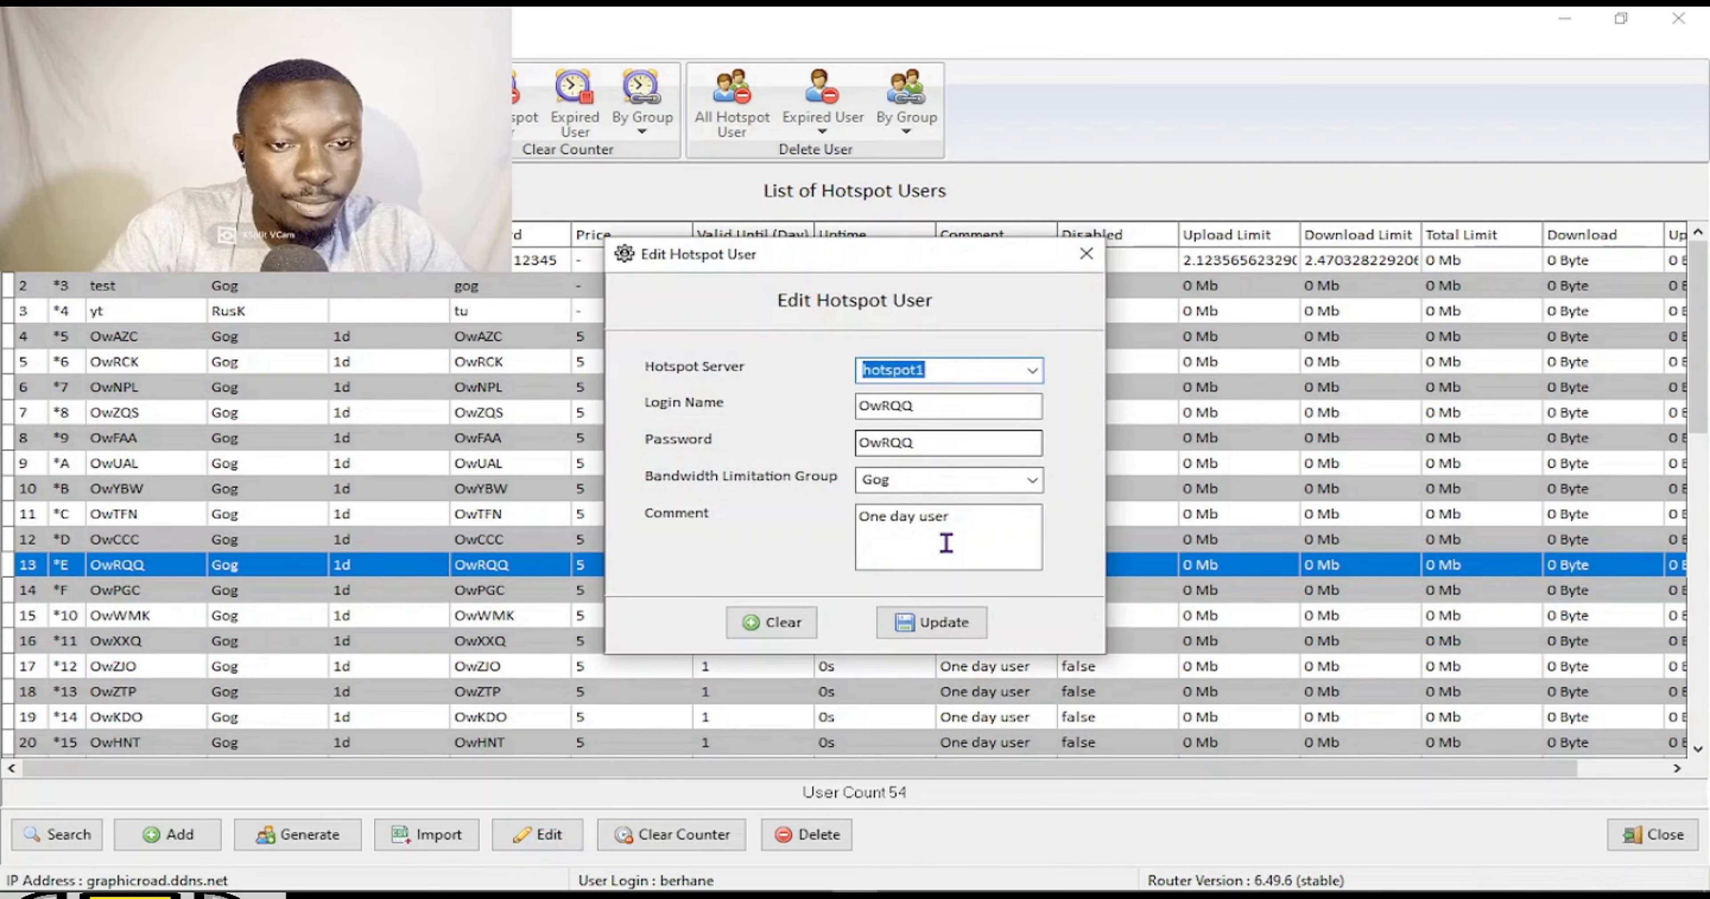
left_click(1034, 370)
left_click(1040, 371)
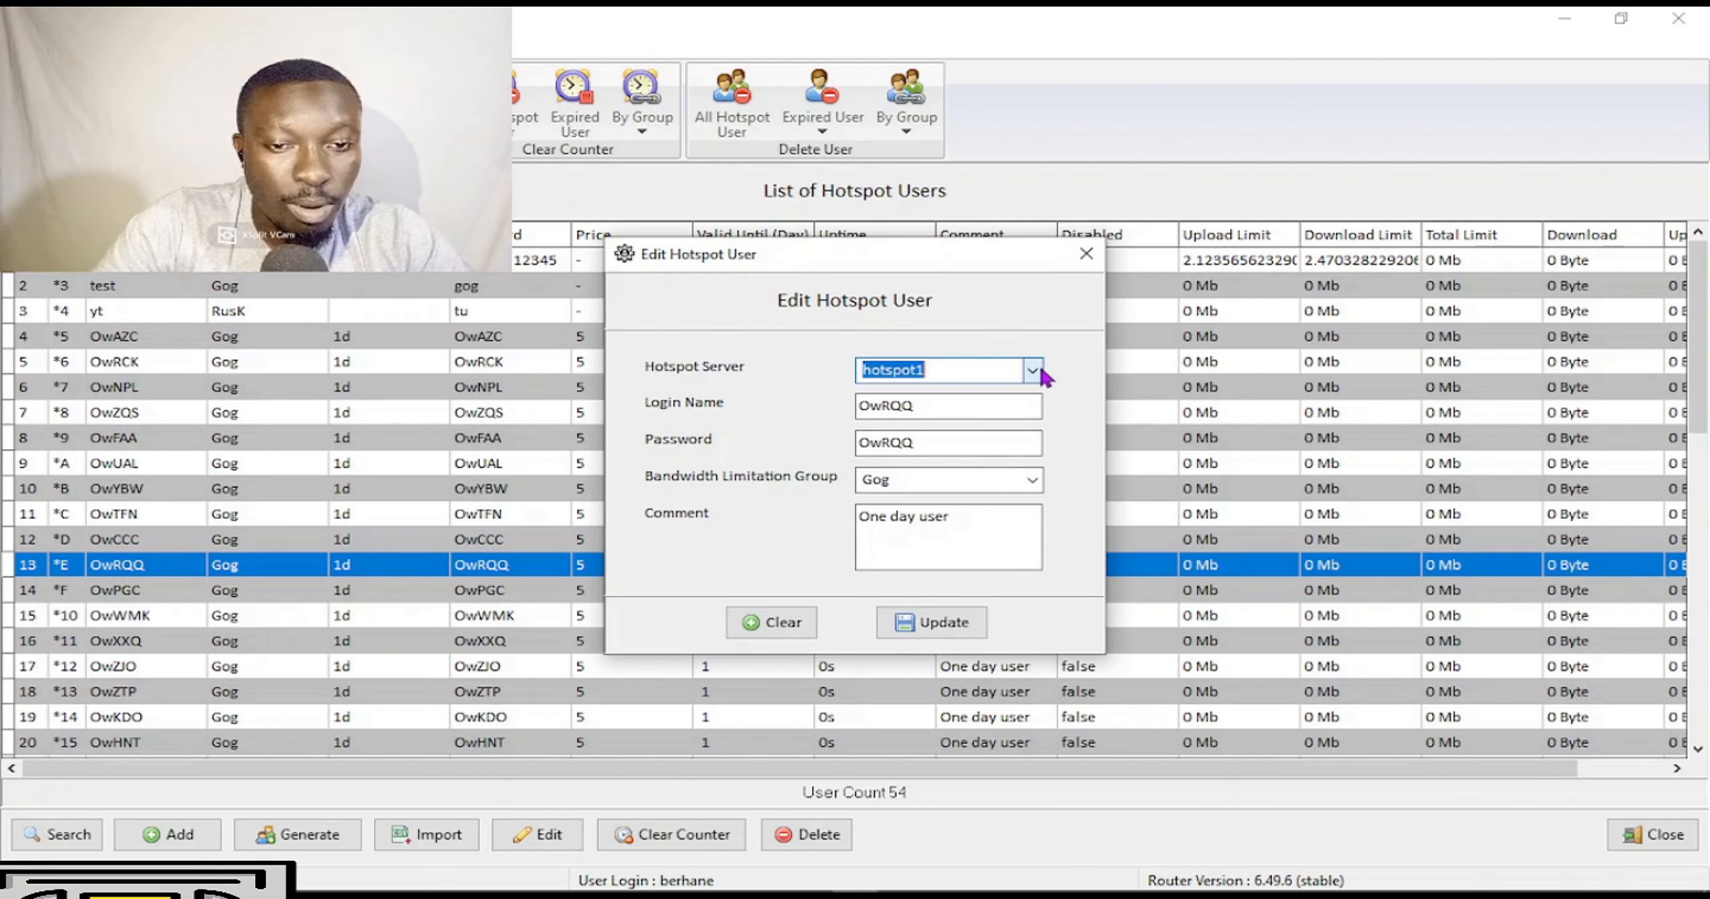
left_click(935, 406)
left_click(1031, 480)
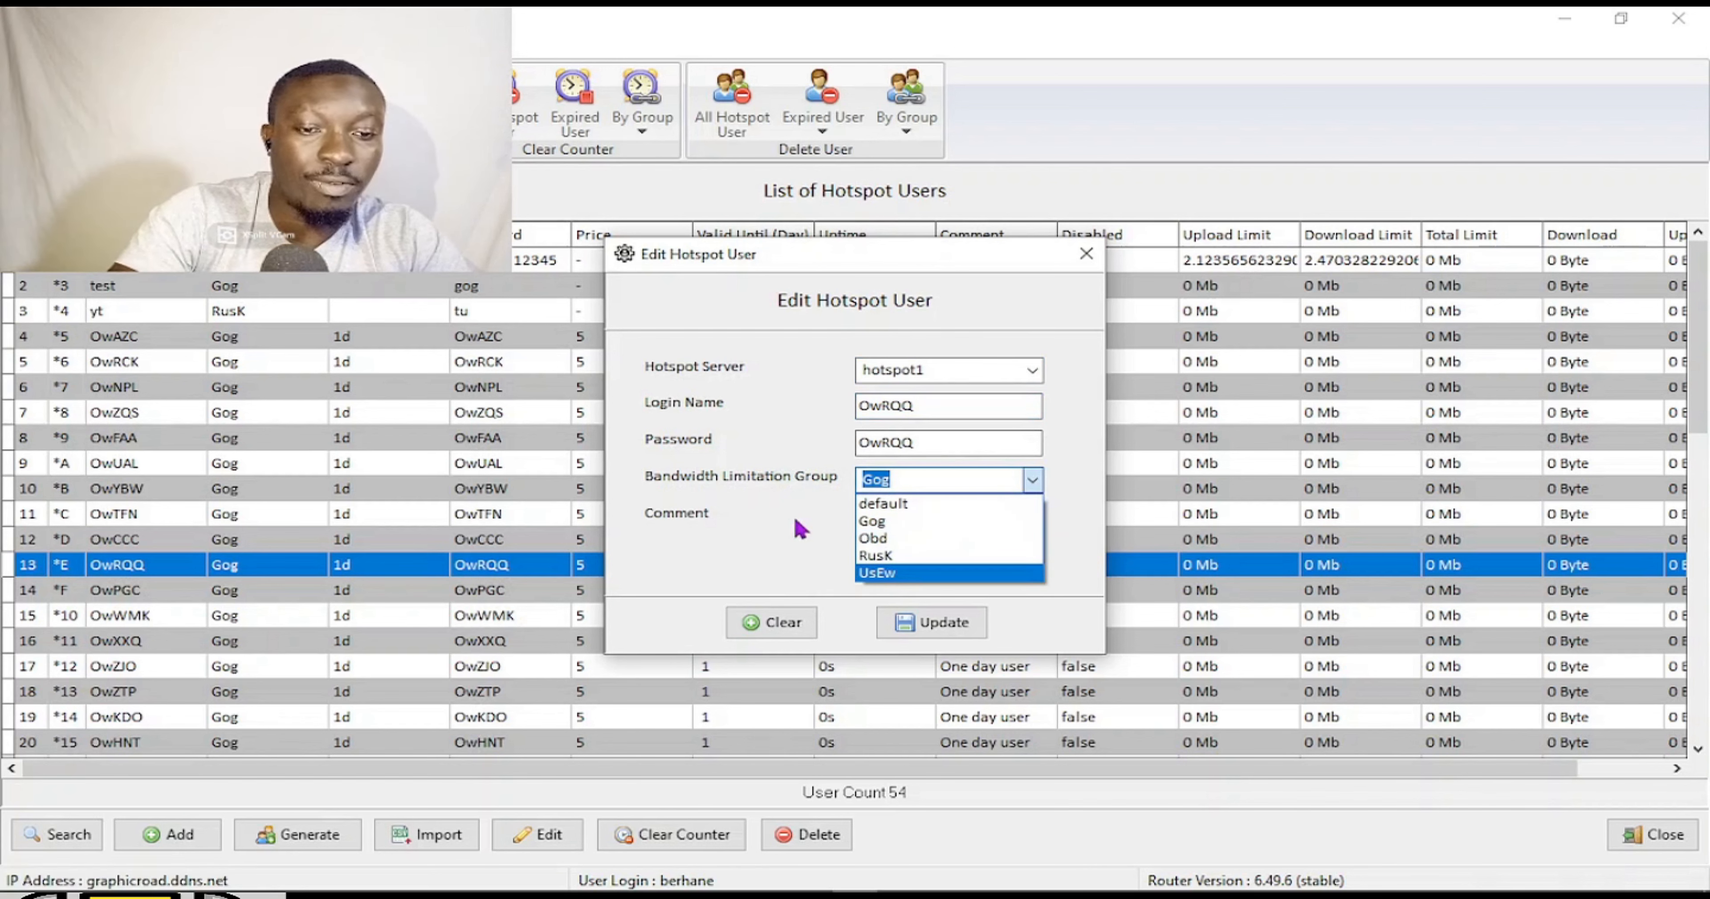
left_click(805, 530)
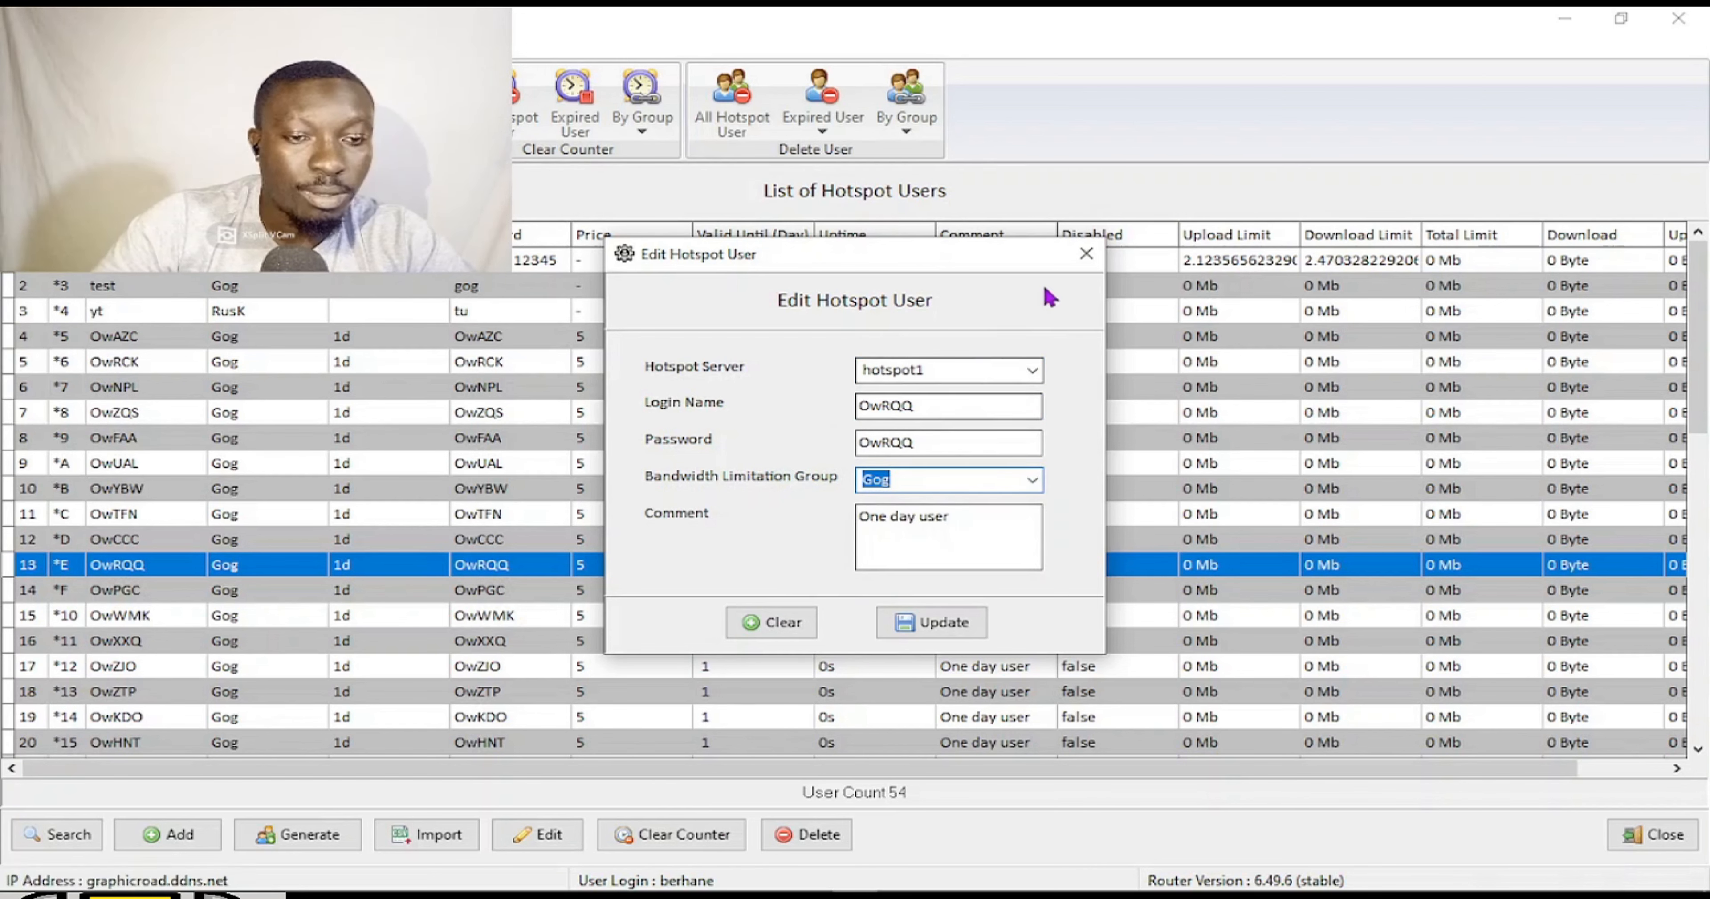
left_click(1085, 254)
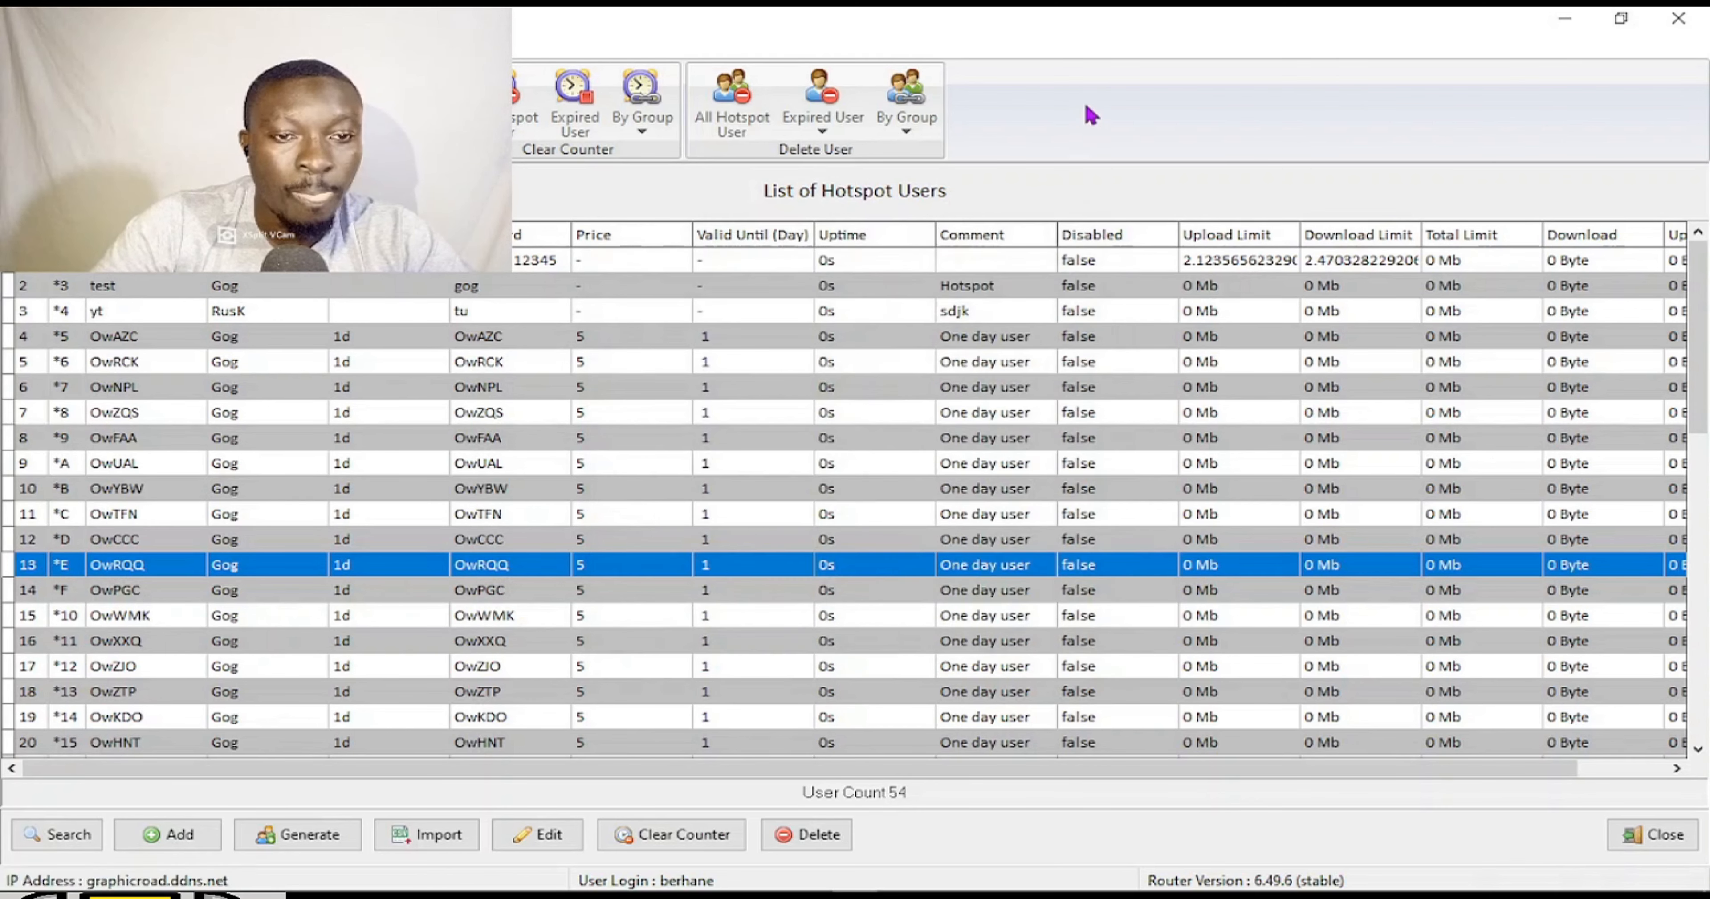